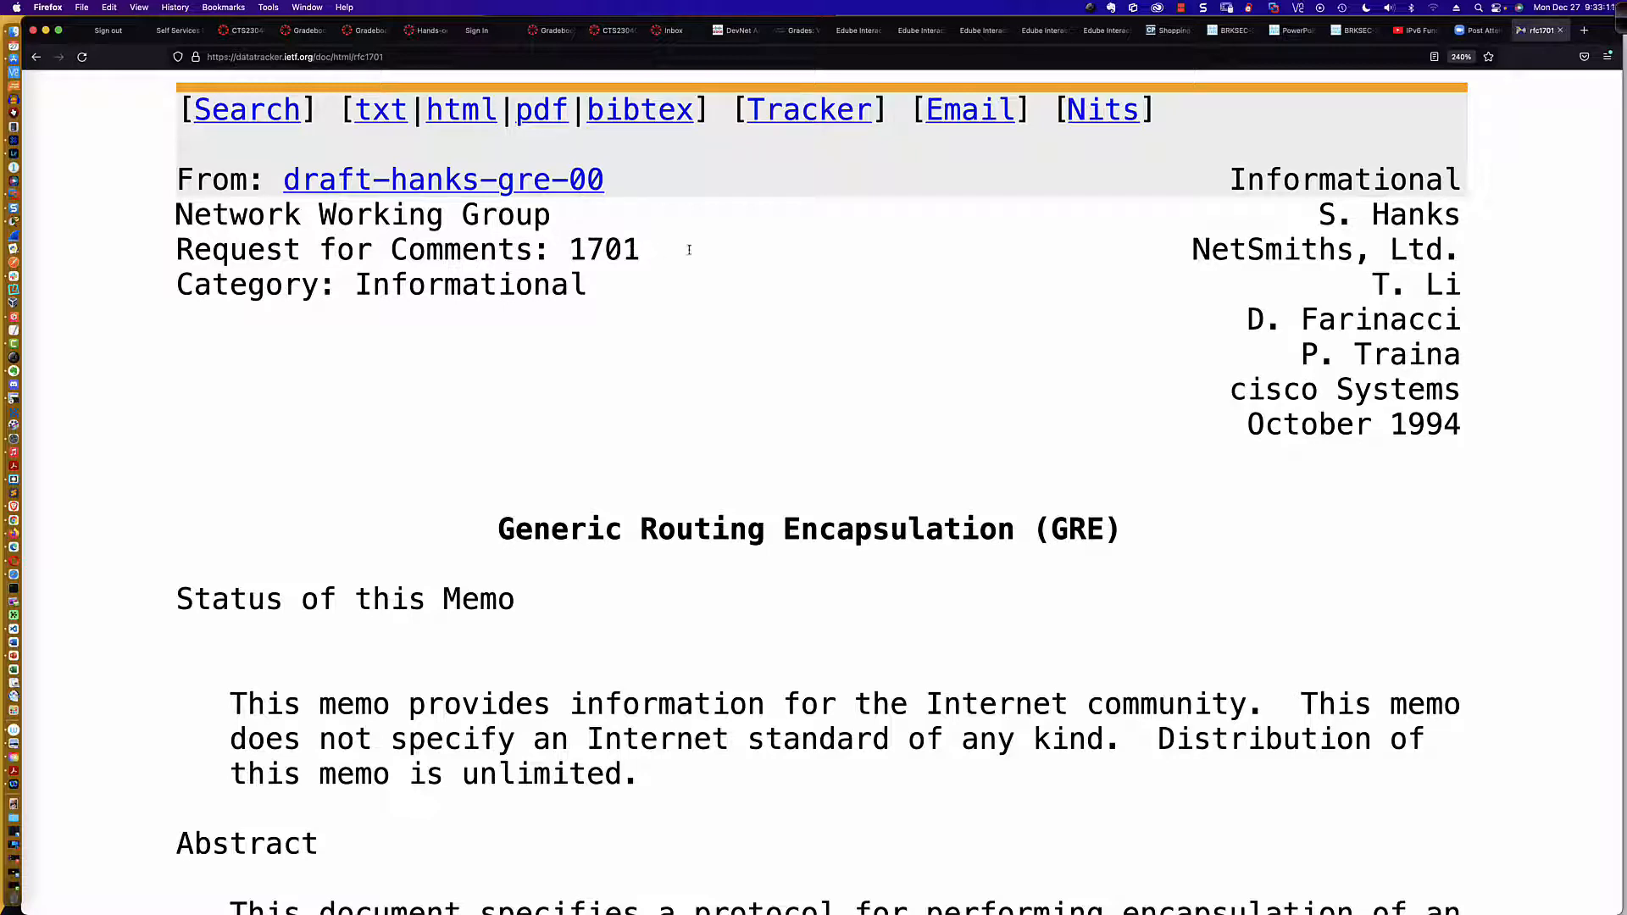
# Step: Open RFC 2784 on the IETF datatracker and read its header, abstract and introduction
pyautogui.click(396, 57)
pyautogui.click(395, 58)
pyautogui.press('BackSpace')
pyautogui.press('BackSpace')
pyautogui.press('BackSpace')
pyautogui.press('BackSpace')
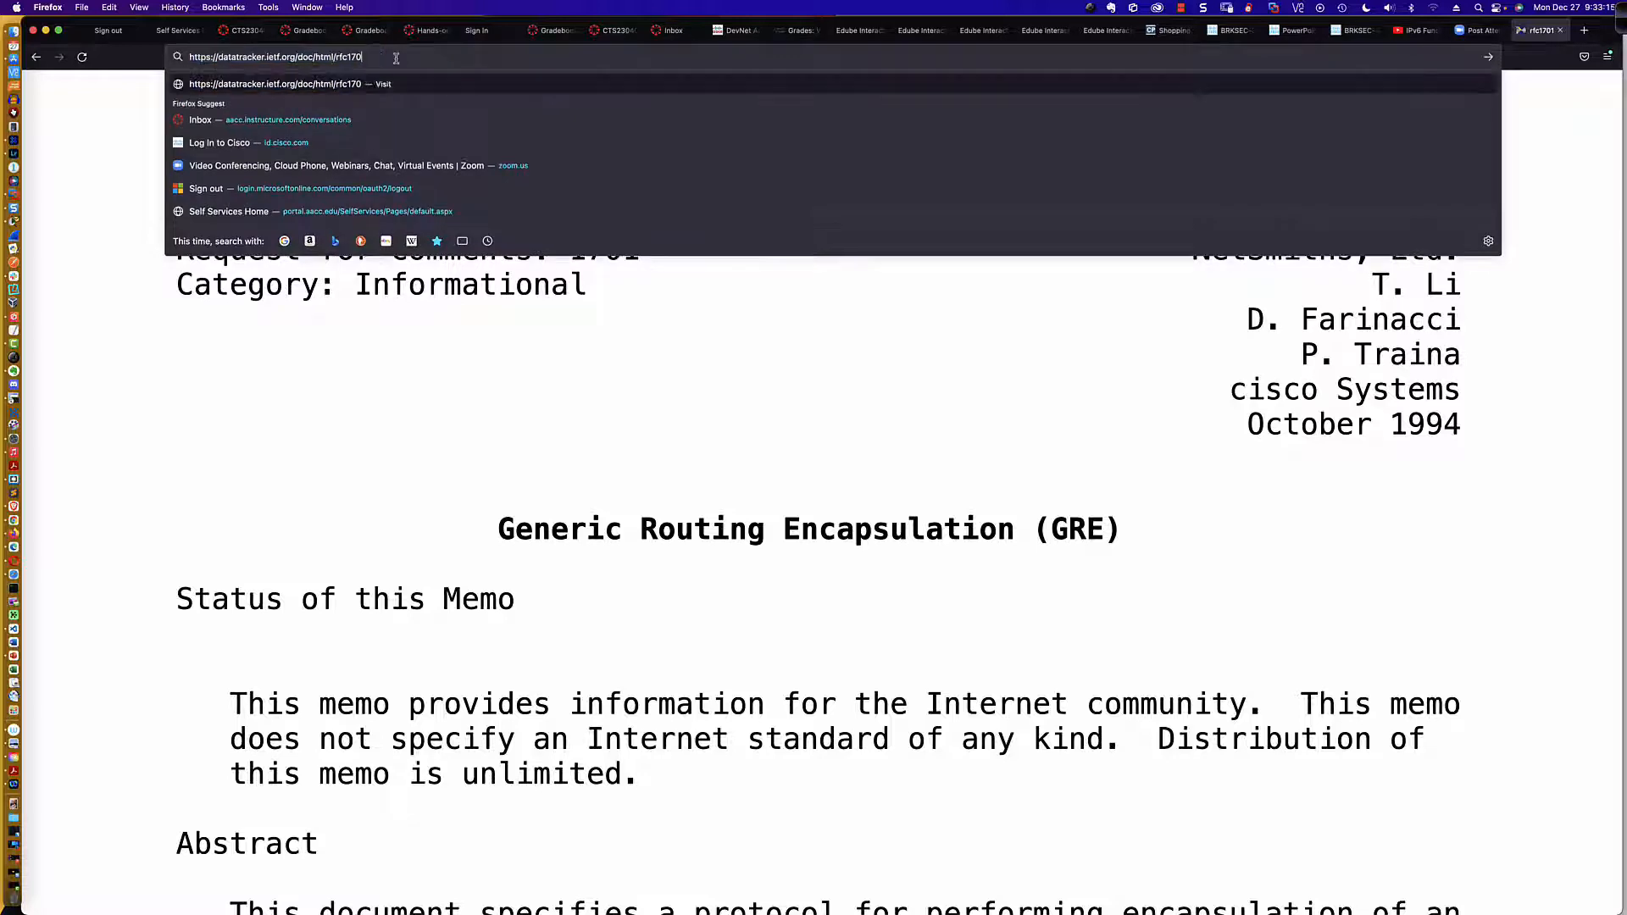
pyautogui.write('2784')
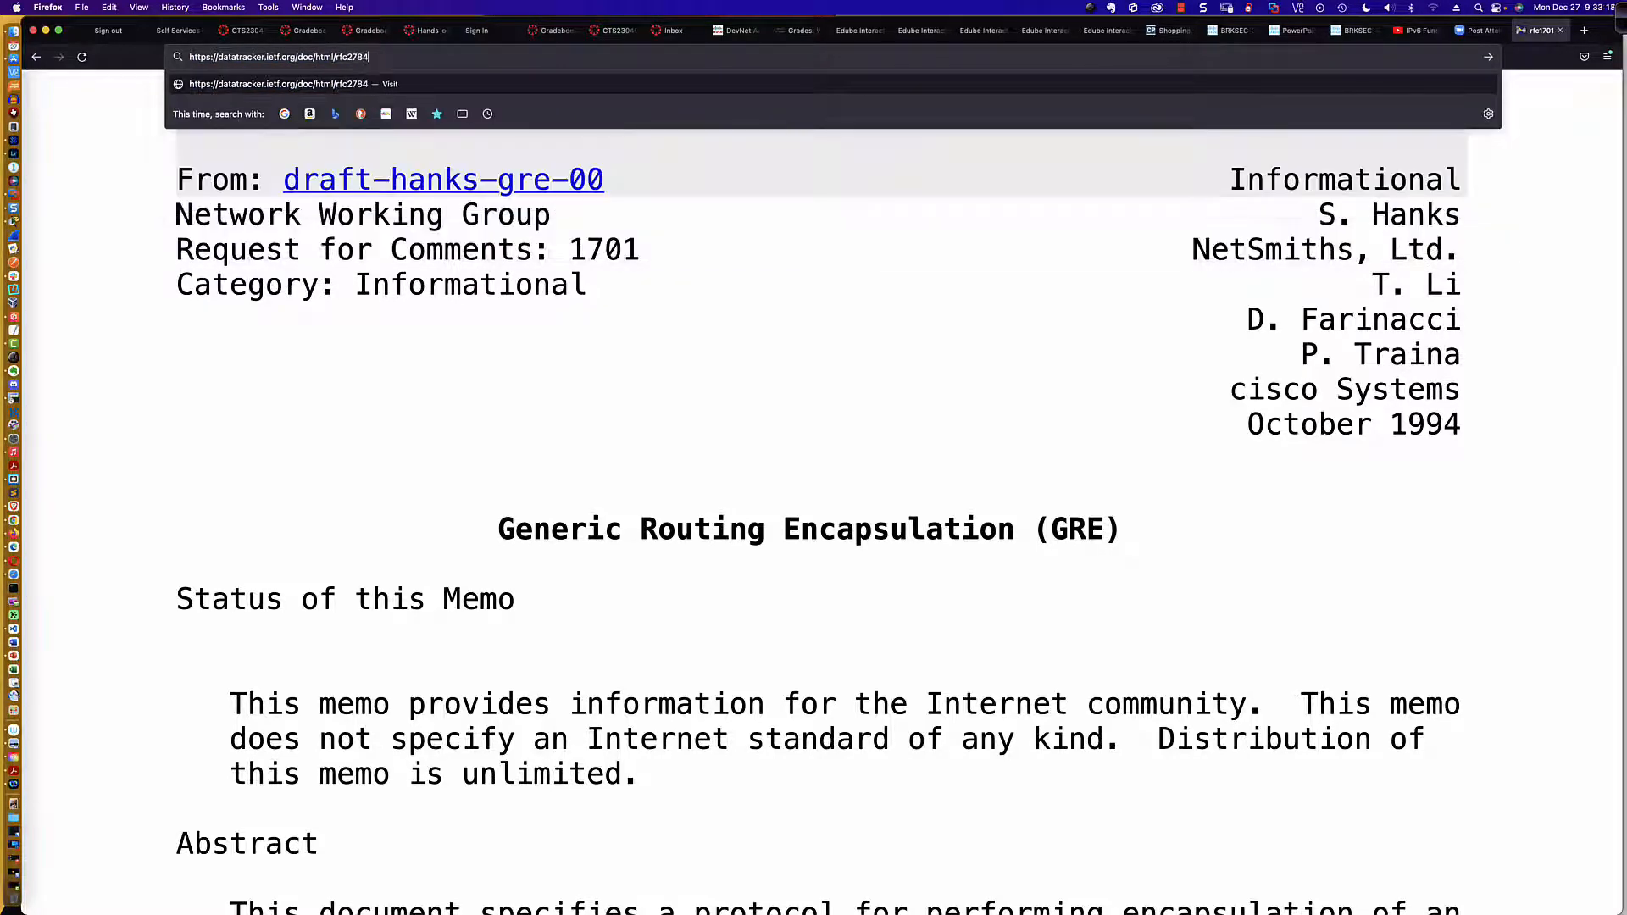
pyautogui.press('Return')
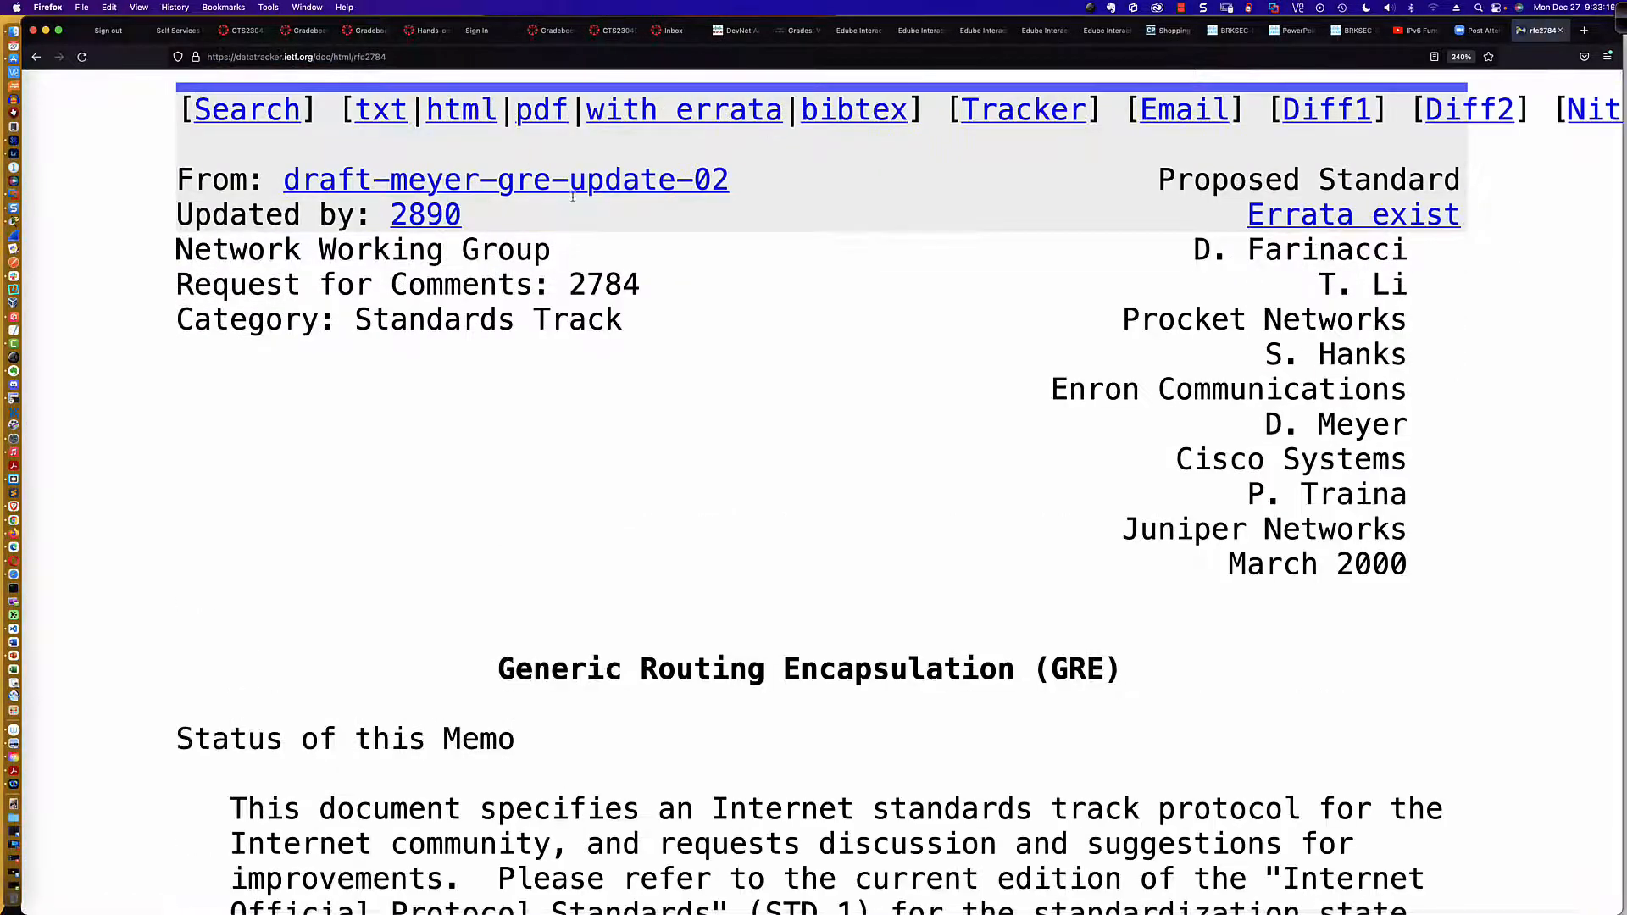
pyautogui.scroll(-5, 879, 355)
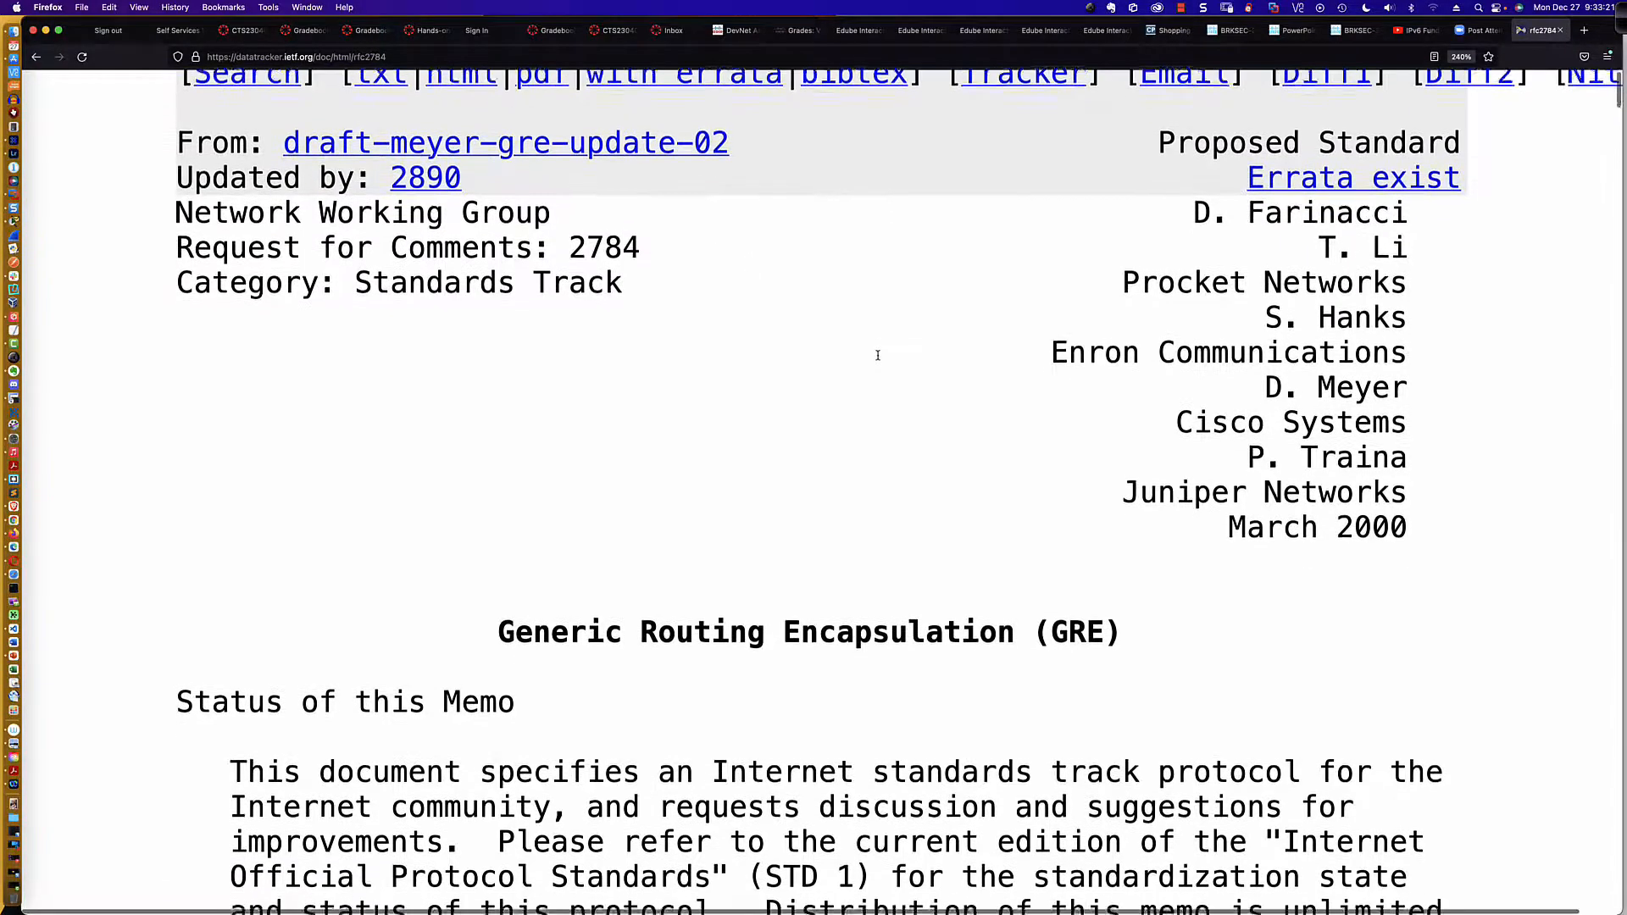
pyautogui.scroll(-8, 879, 360)
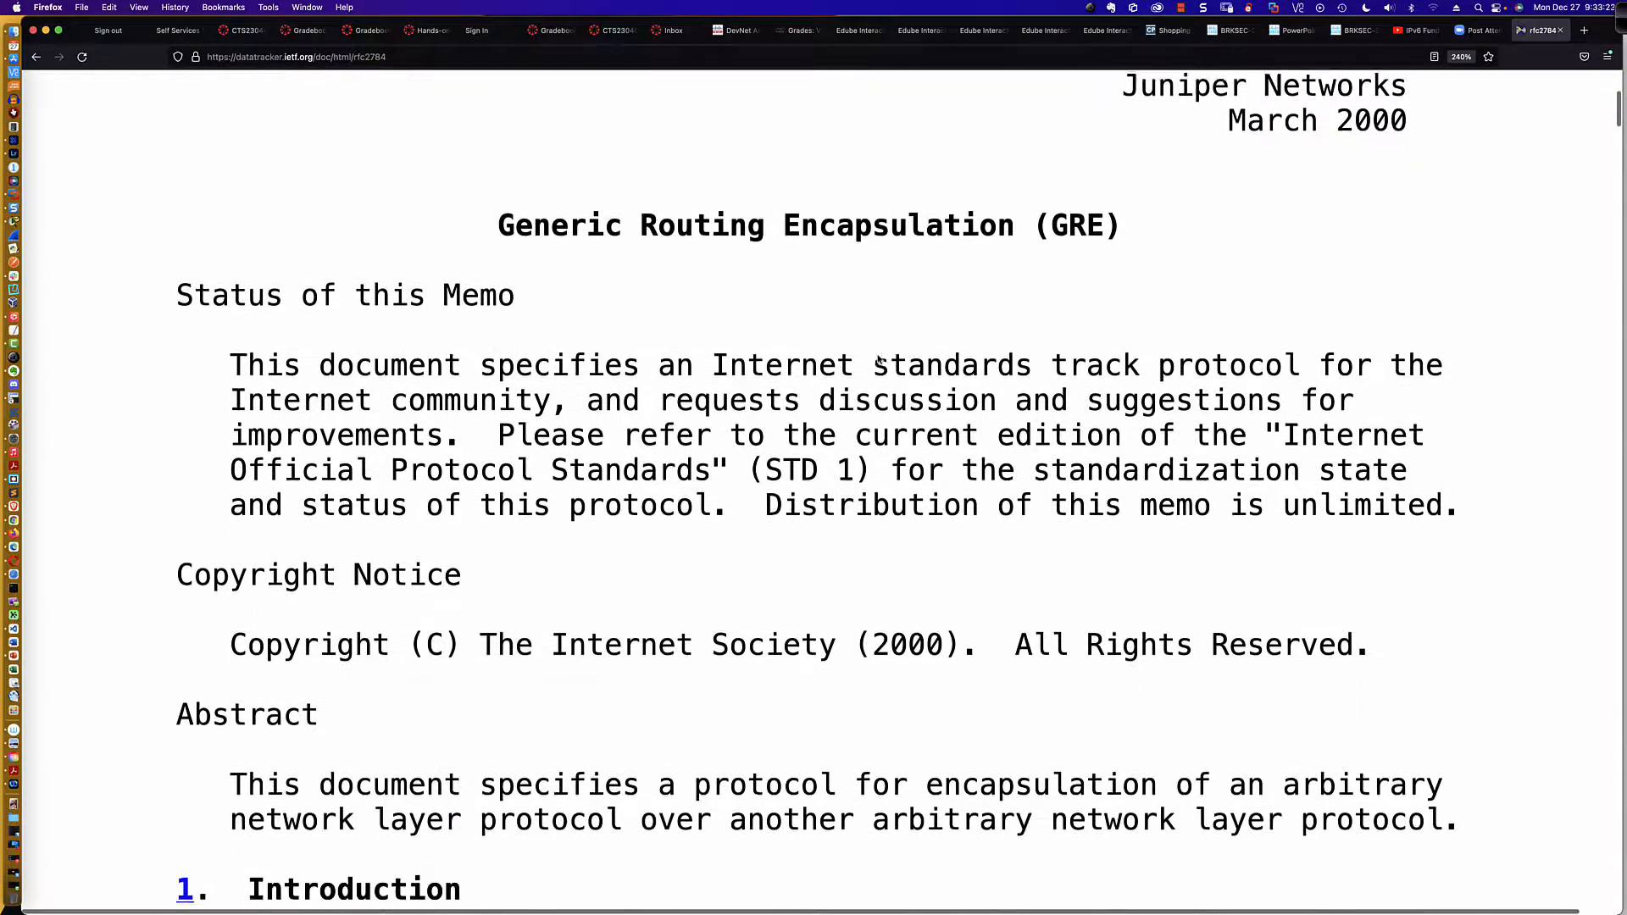
pyautogui.scroll(-6, 879, 360)
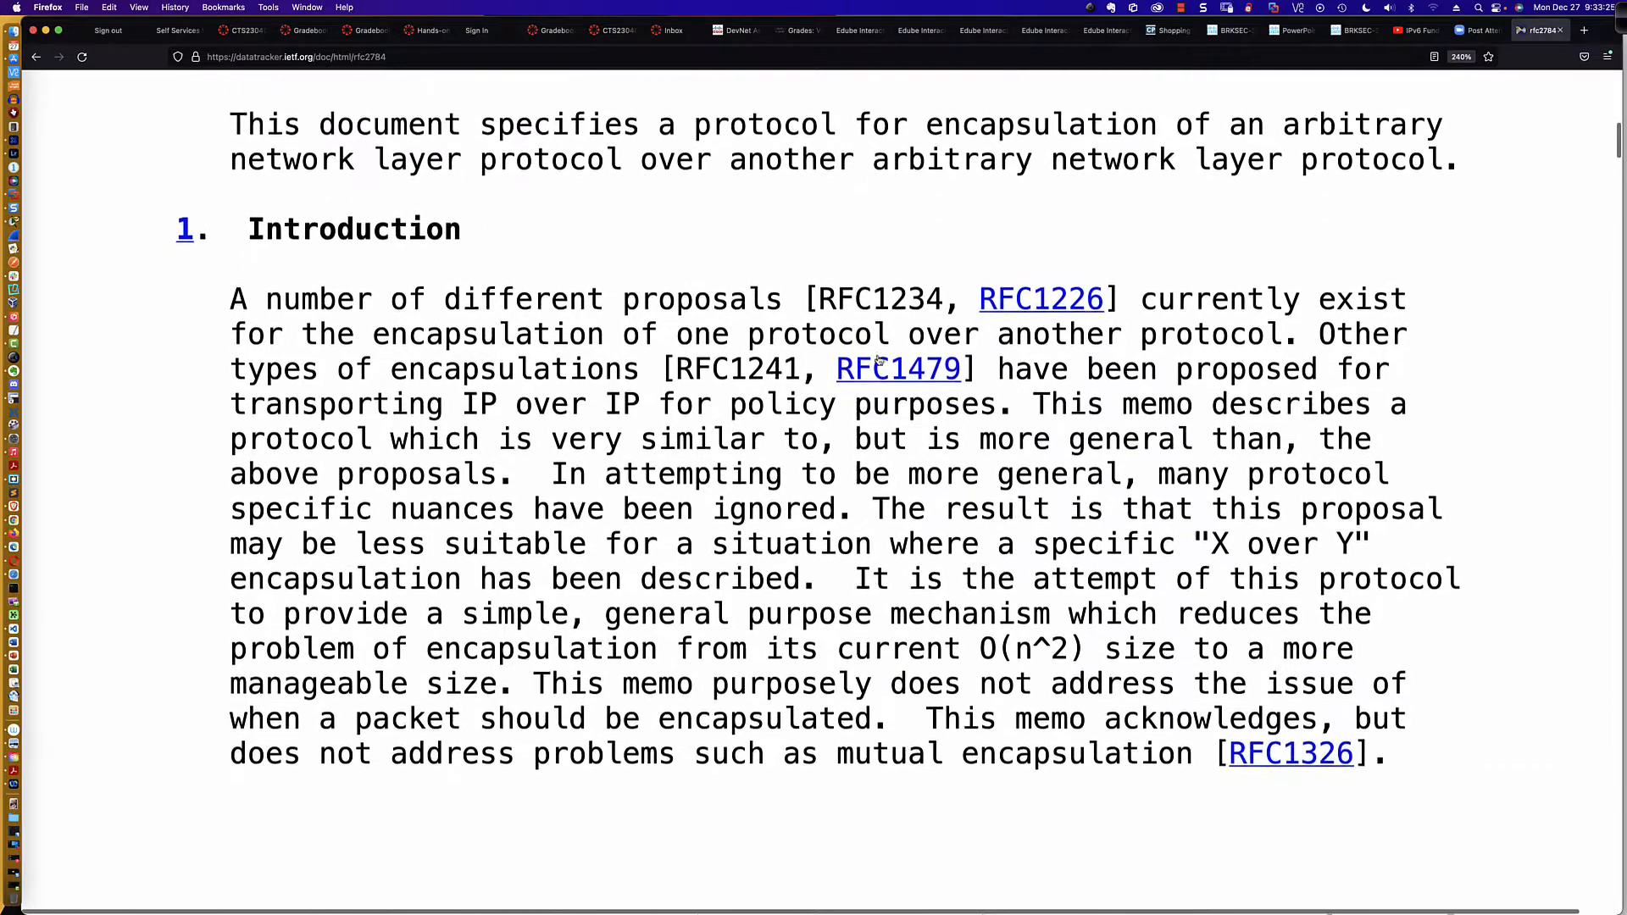
pyautogui.scroll(-1, 879, 355)
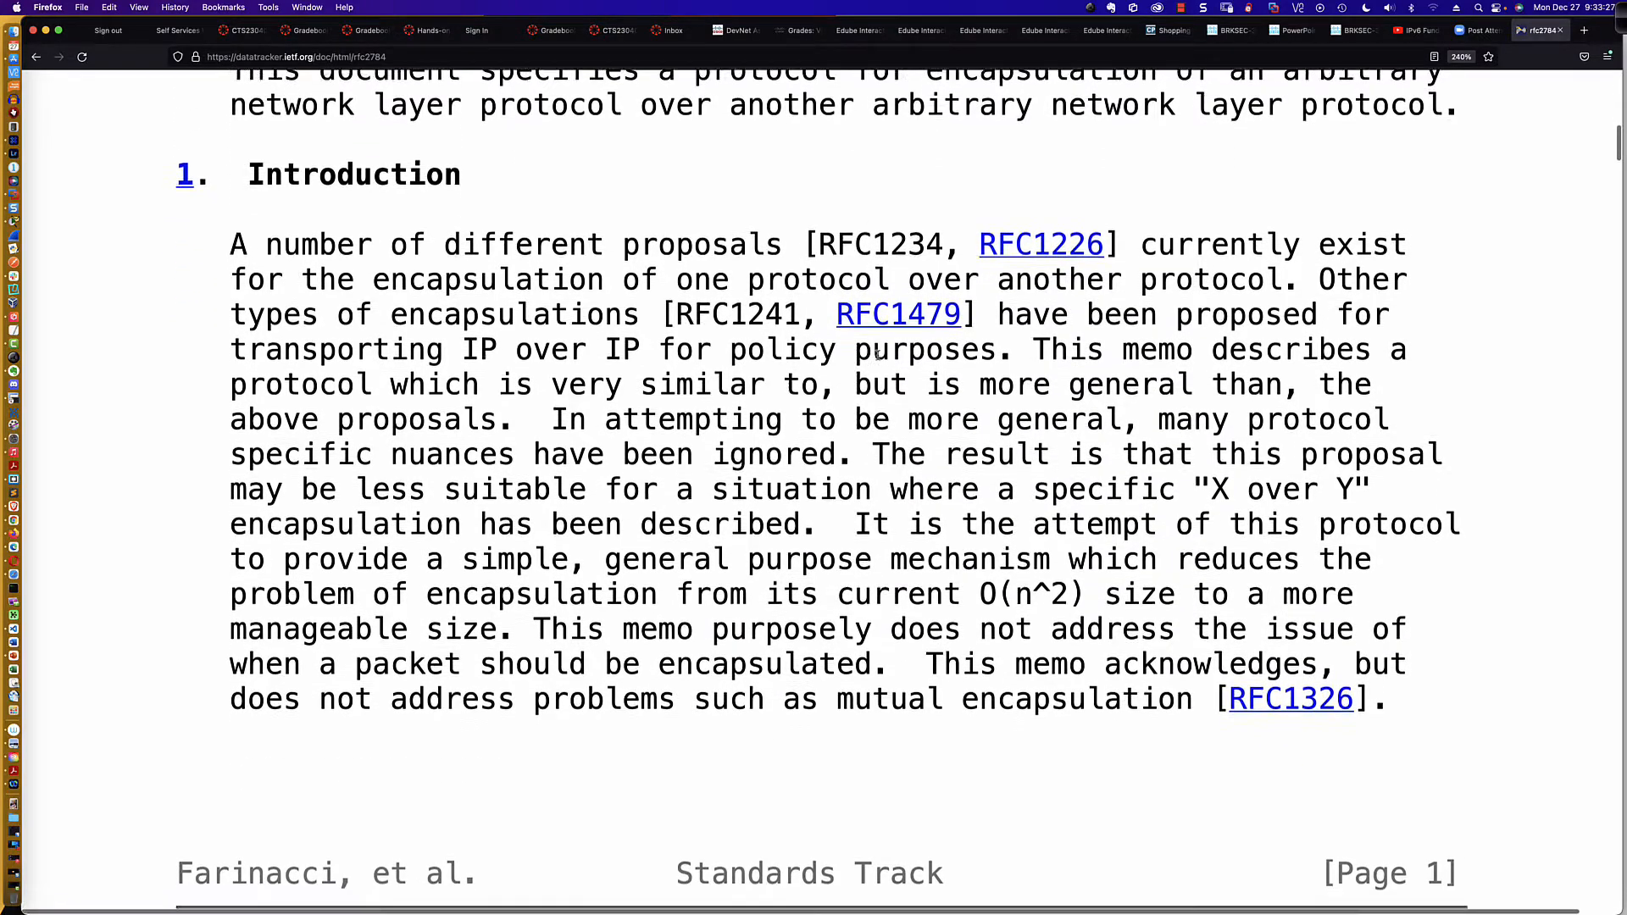
pyautogui.scroll(2, 879, 355)
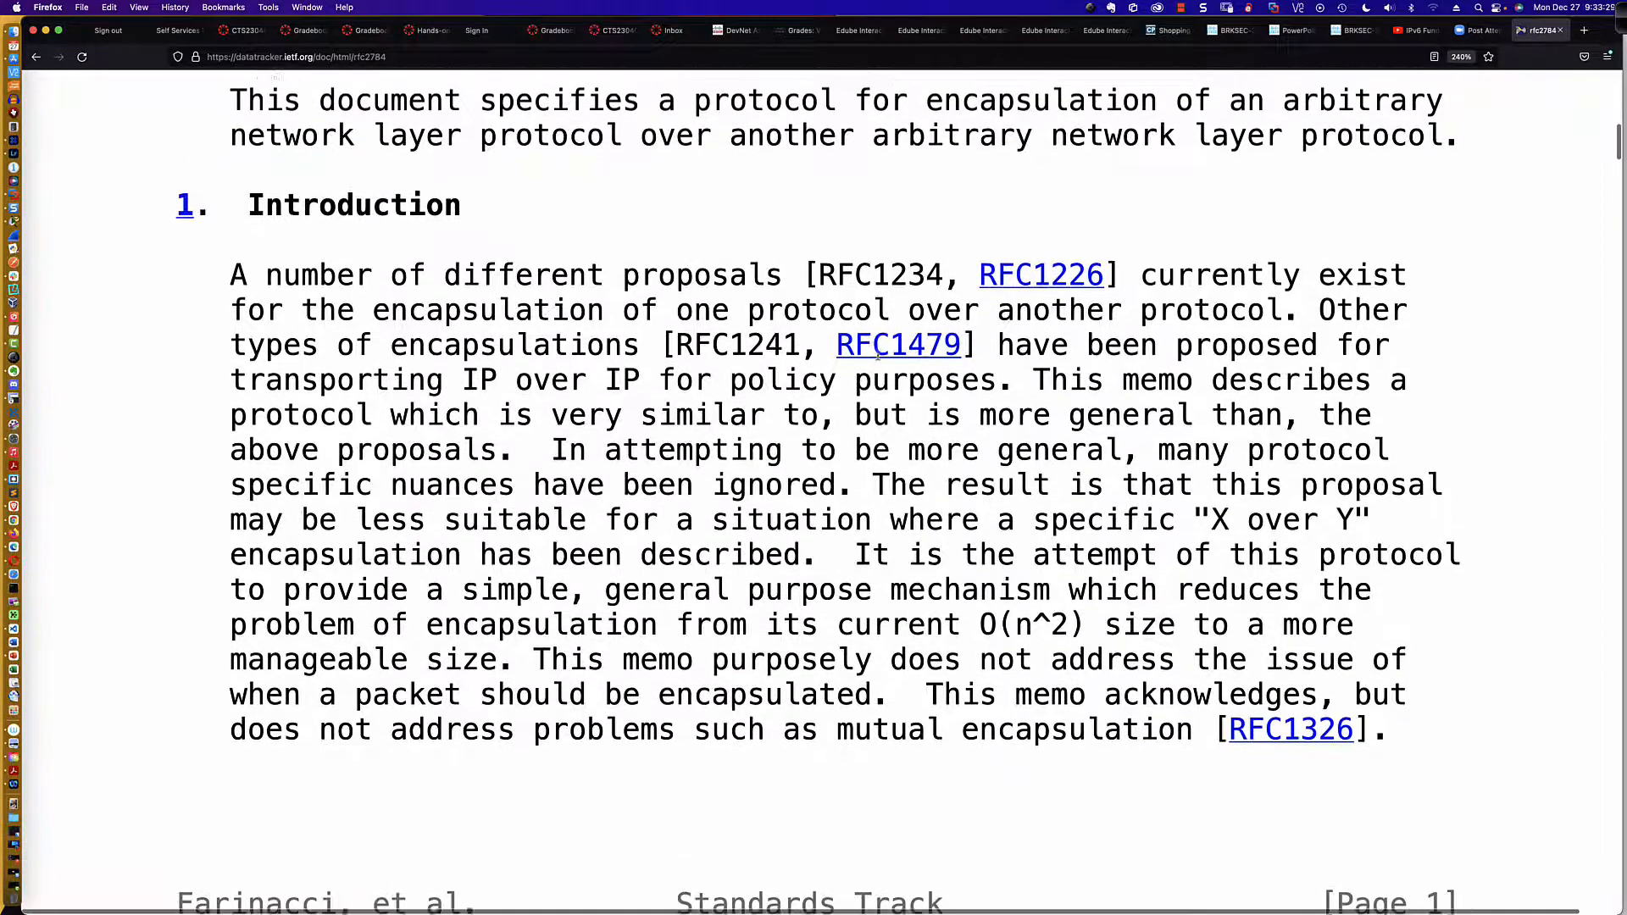
pyautogui.scroll(15, 878, 355)
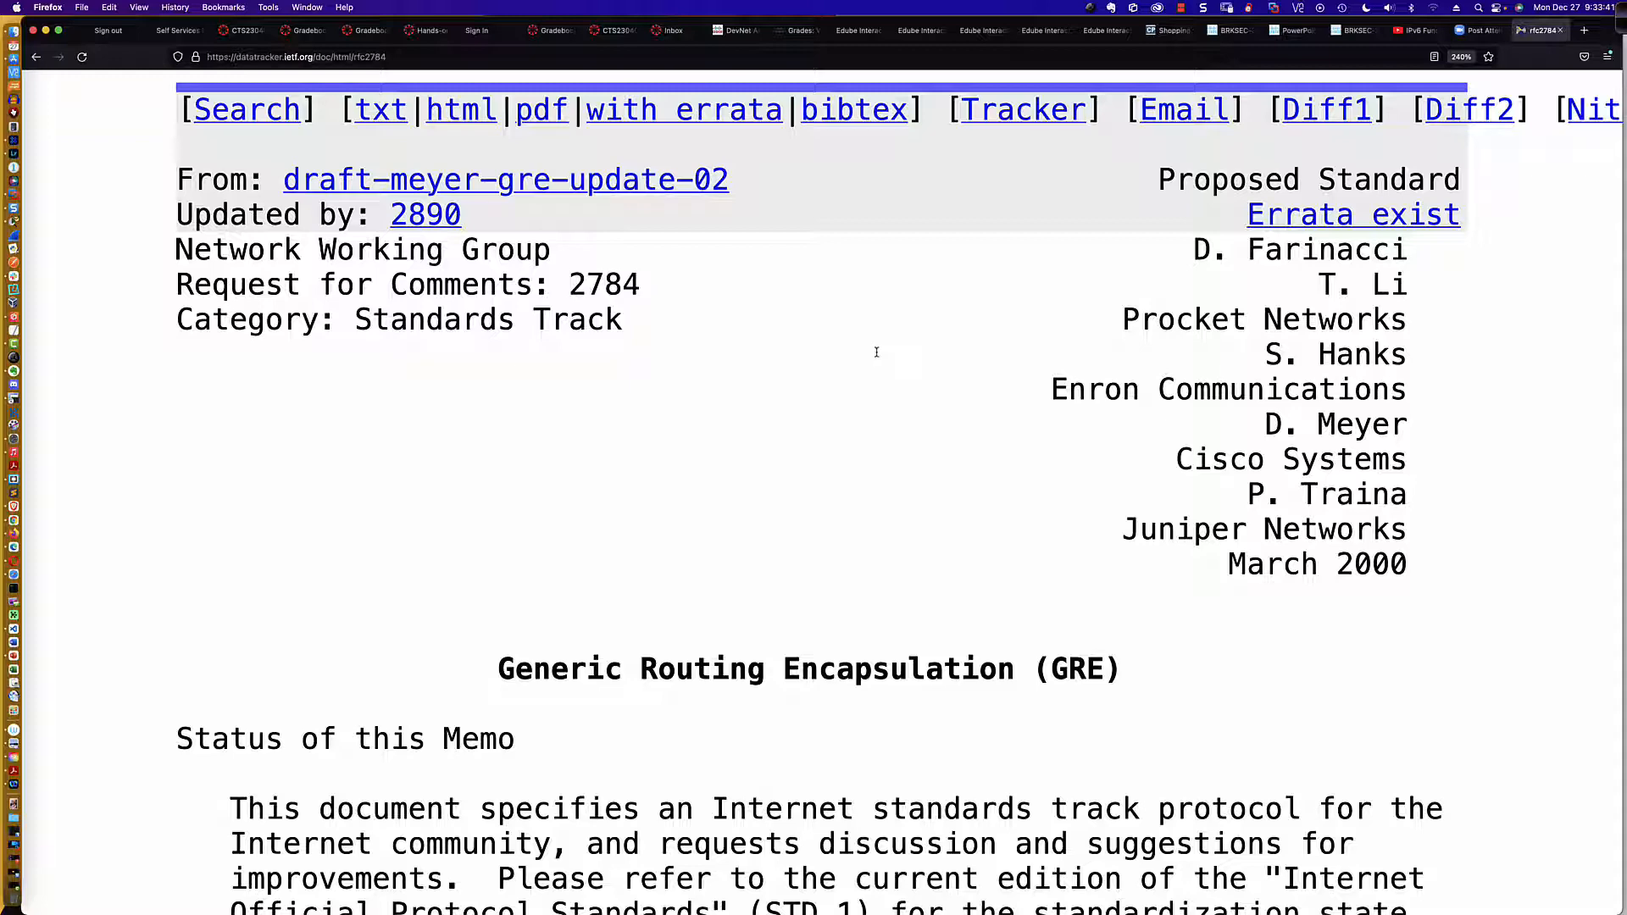
# Step: Switch to Cisco Packet Tracer and review the Configure GRE activity's addressing table, scenario and instructions
pyautogui.press('super+Tab')
pyautogui.press('super+Tab')
pyautogui.press('super+Tab')
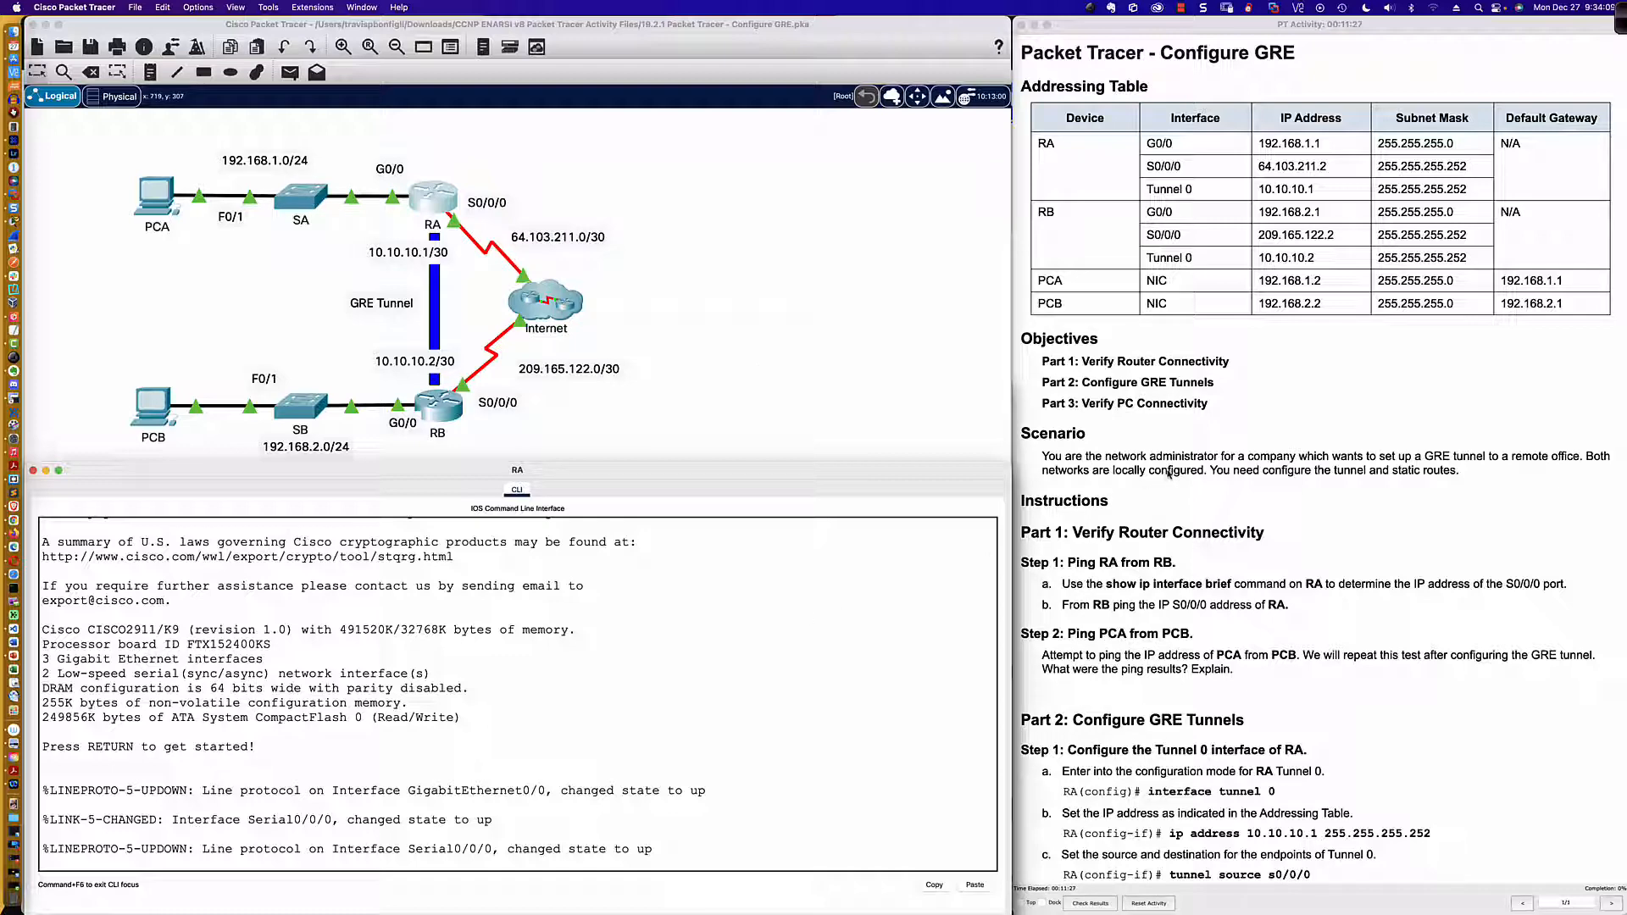
pyautogui.scroll(-2, 1170, 472)
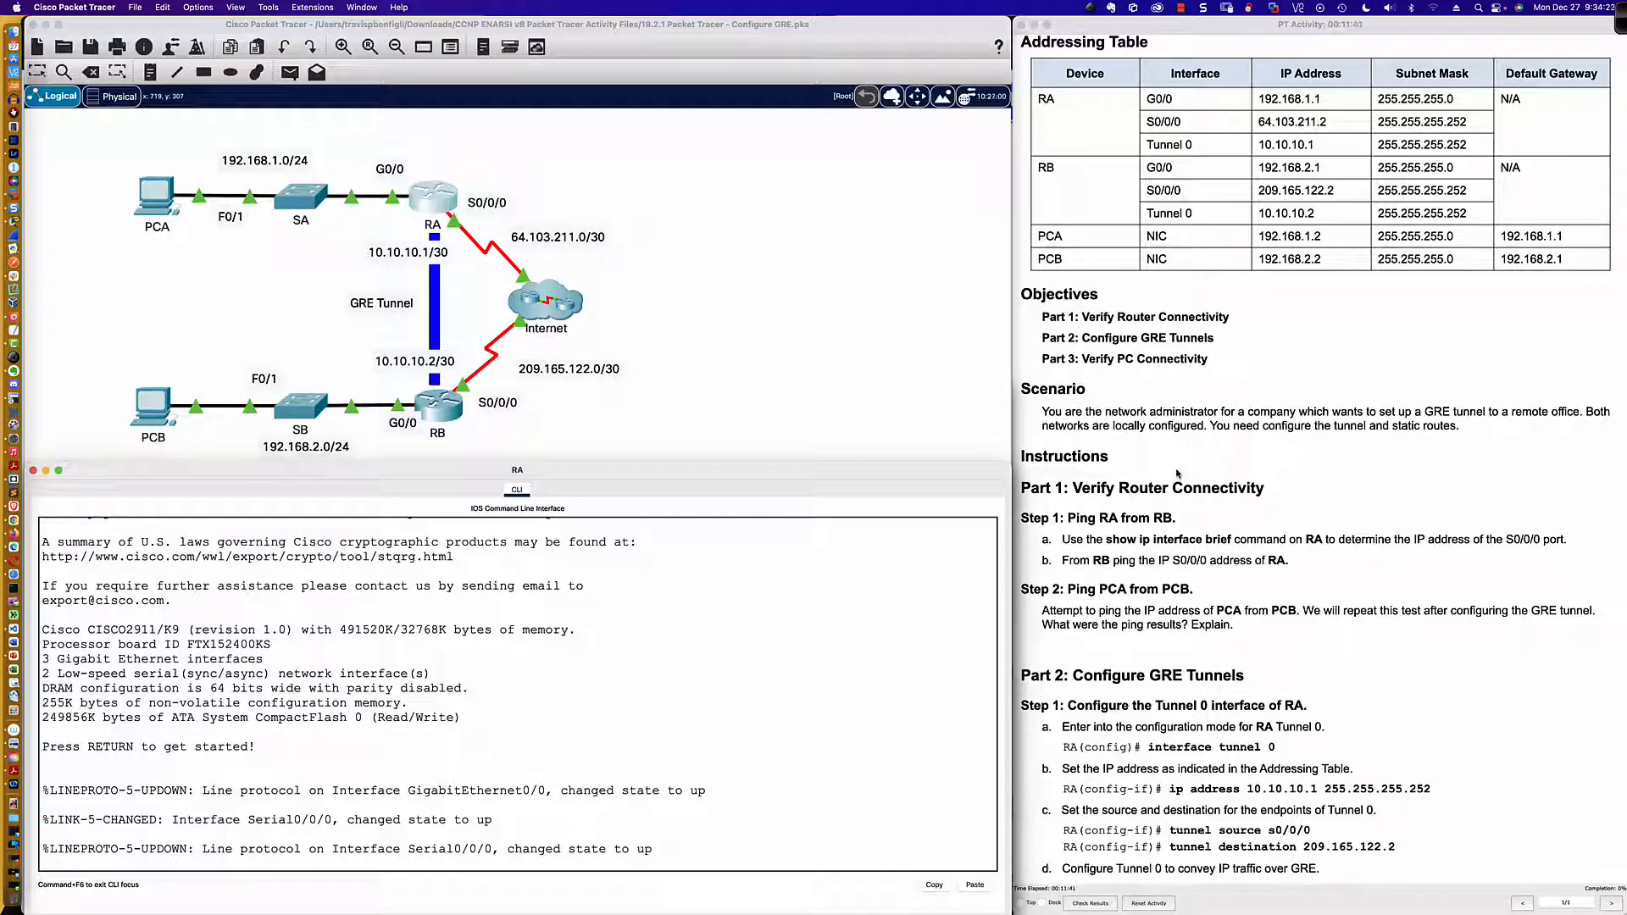
pyautogui.scroll(-5, 1176, 455)
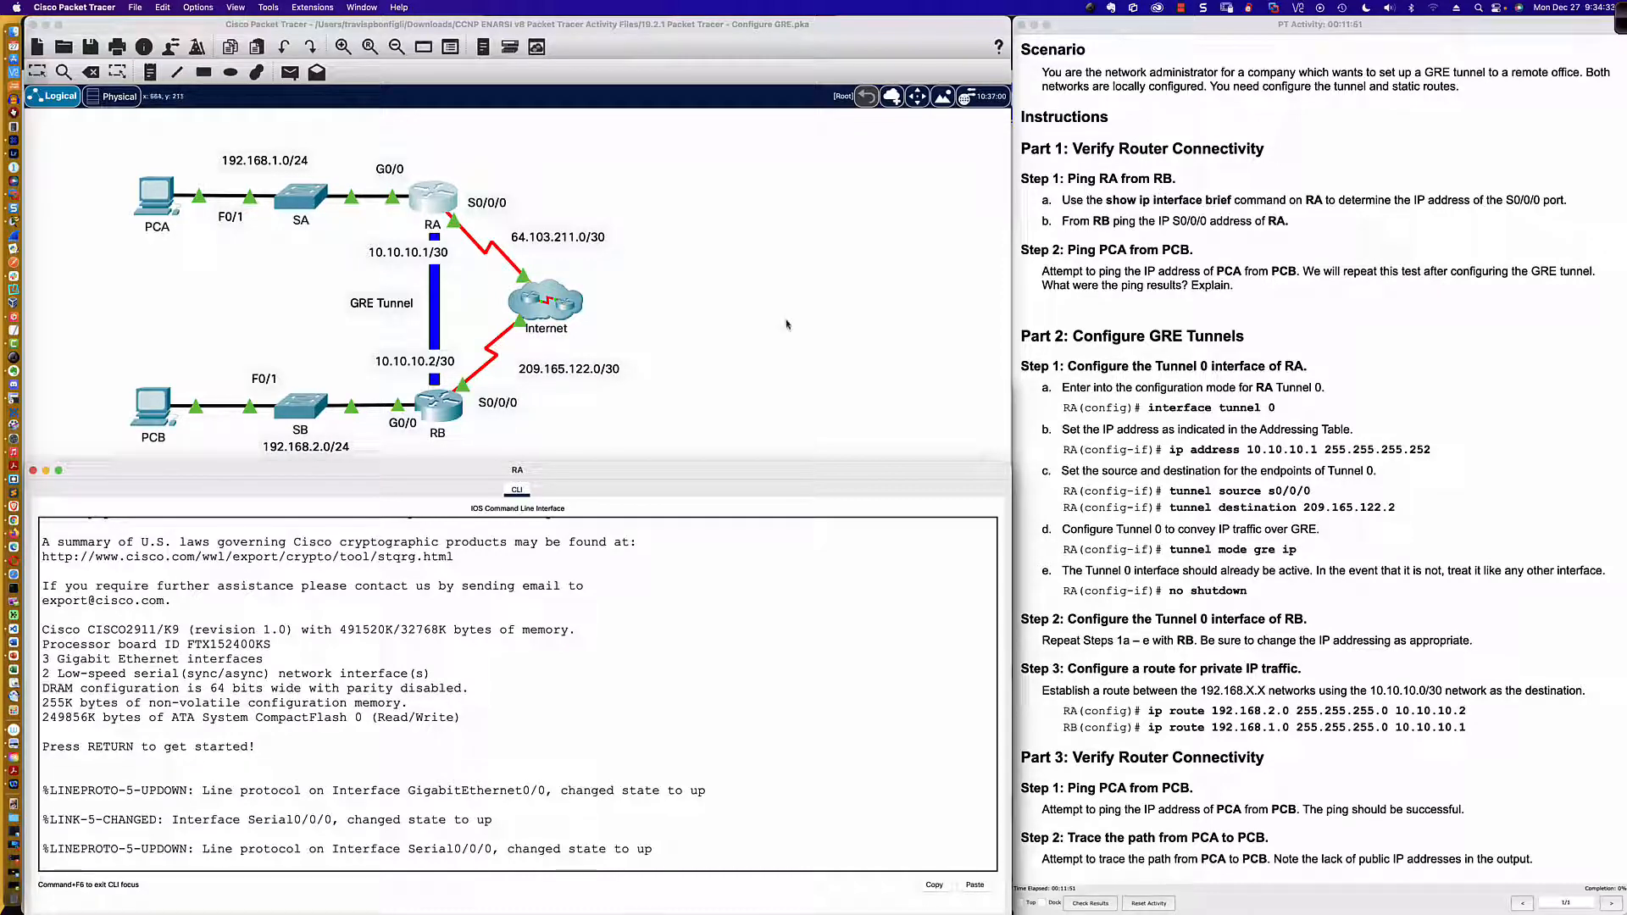
# Step: Open router RB's command line and enter privileged EXEC mode
pyautogui.click(436, 408)
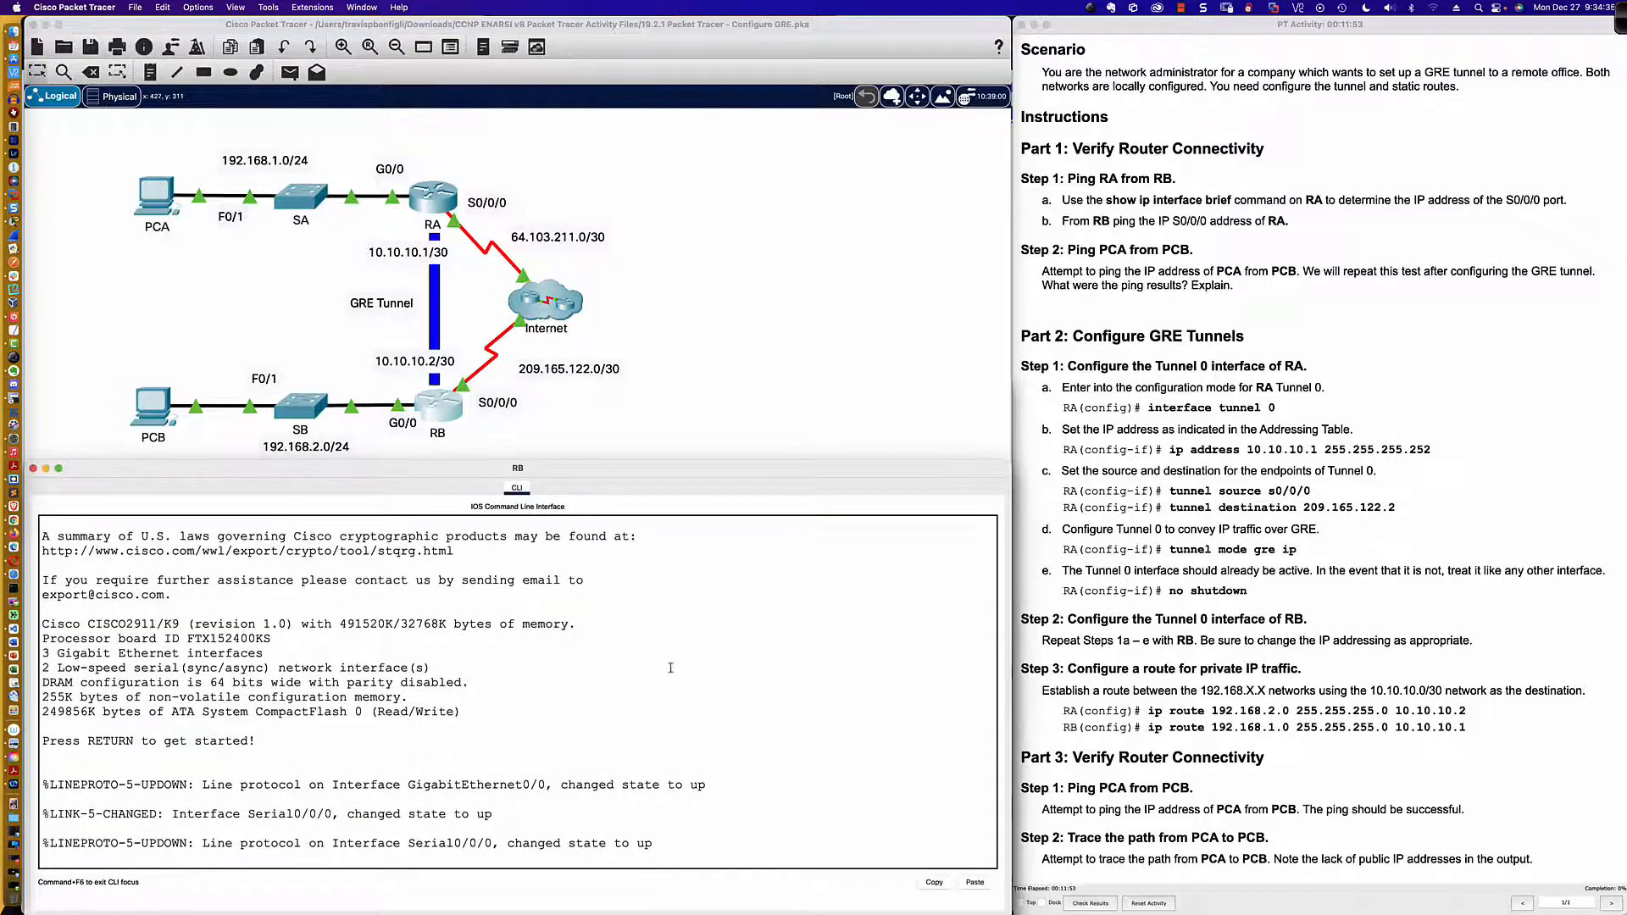
pyautogui.press('Return')
pyautogui.press('Return')
pyautogui.press('Return')
pyautogui.press('Return')
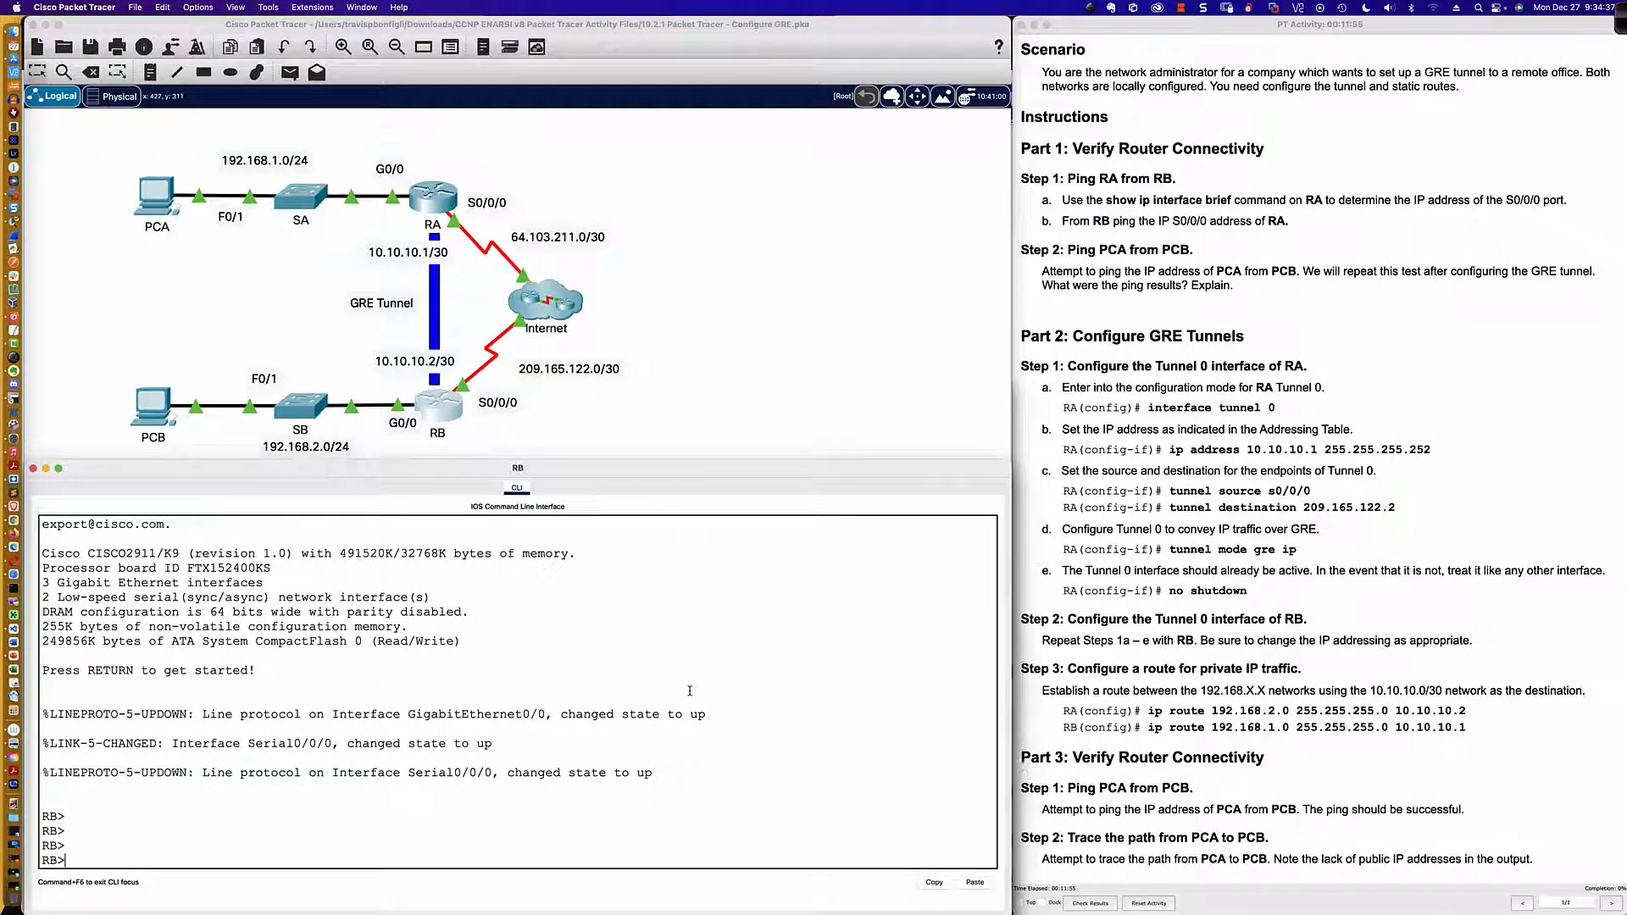
pyautogui.write('en')
pyautogui.press('Tab')
pyautogui.press('Return')
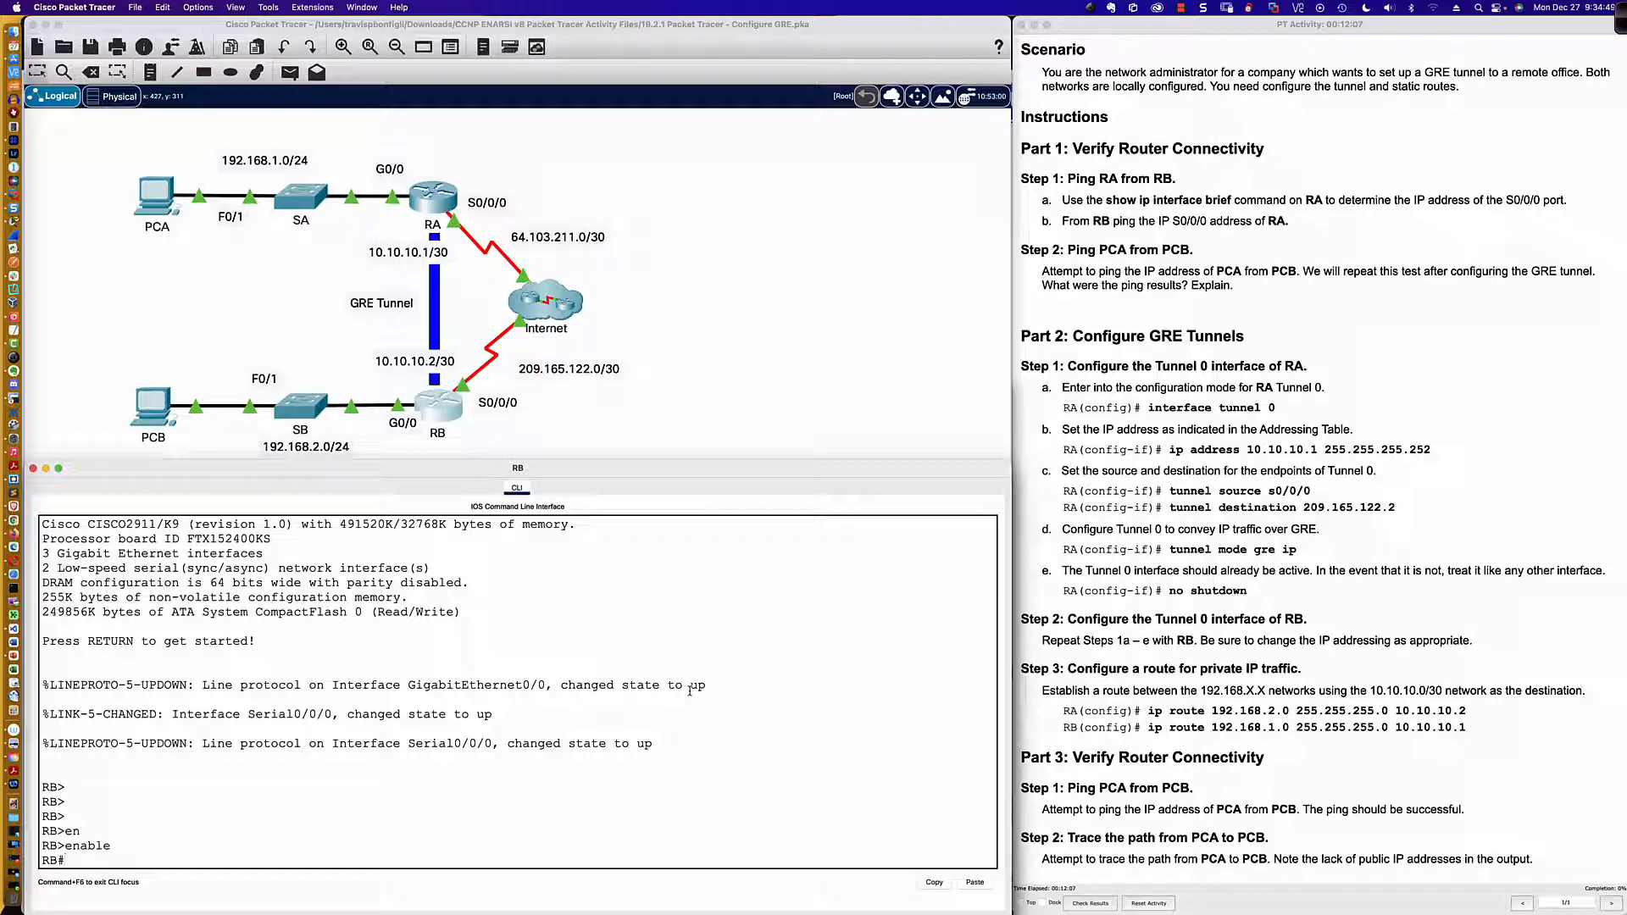
# Step: Ping RA's S0/0/0 address 64.103.211.2 from router RB, using the addressing table for reference
pyautogui.write('ping')
pyautogui.scroll(5, 1141, 564)
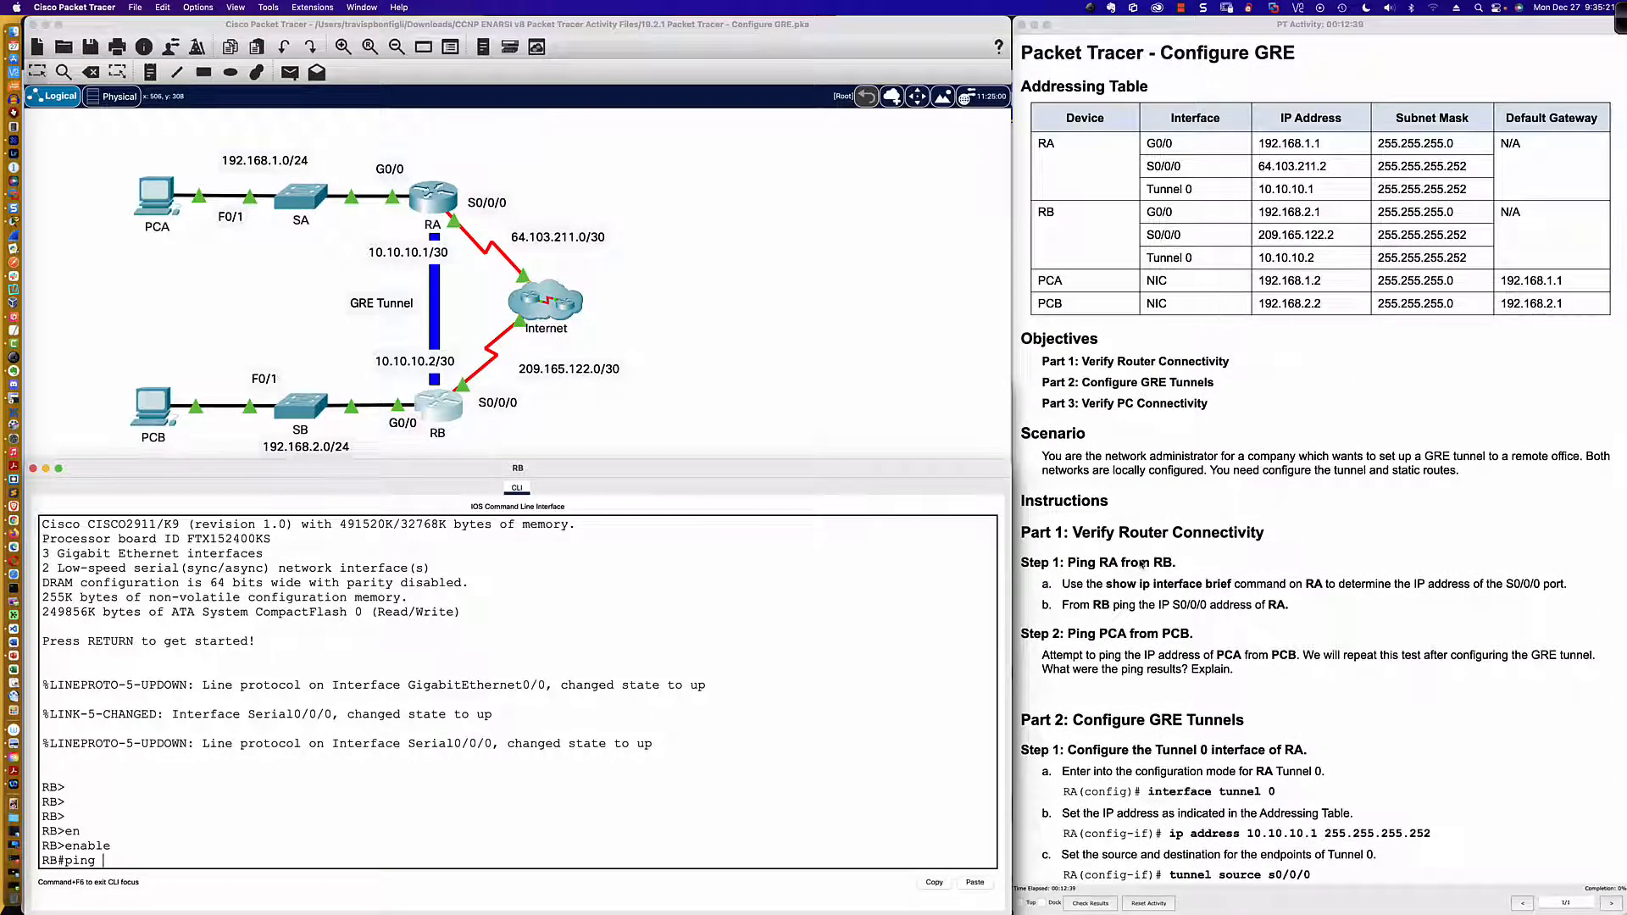
pyautogui.scroll(-2, 1141, 564)
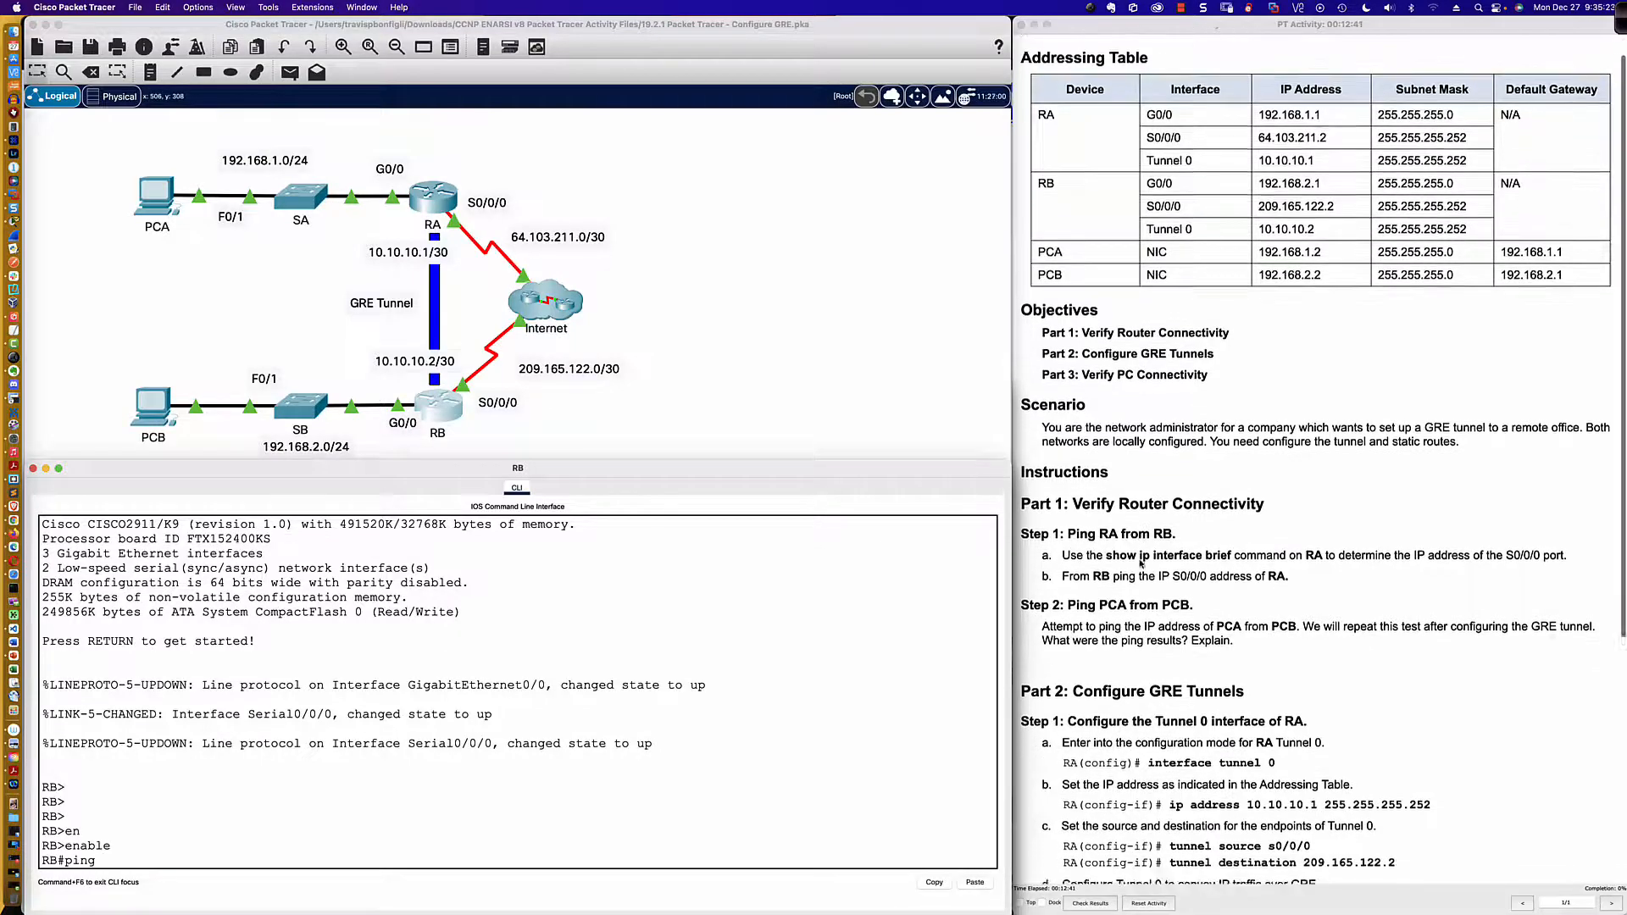
pyautogui.scroll(-3, 1141, 564)
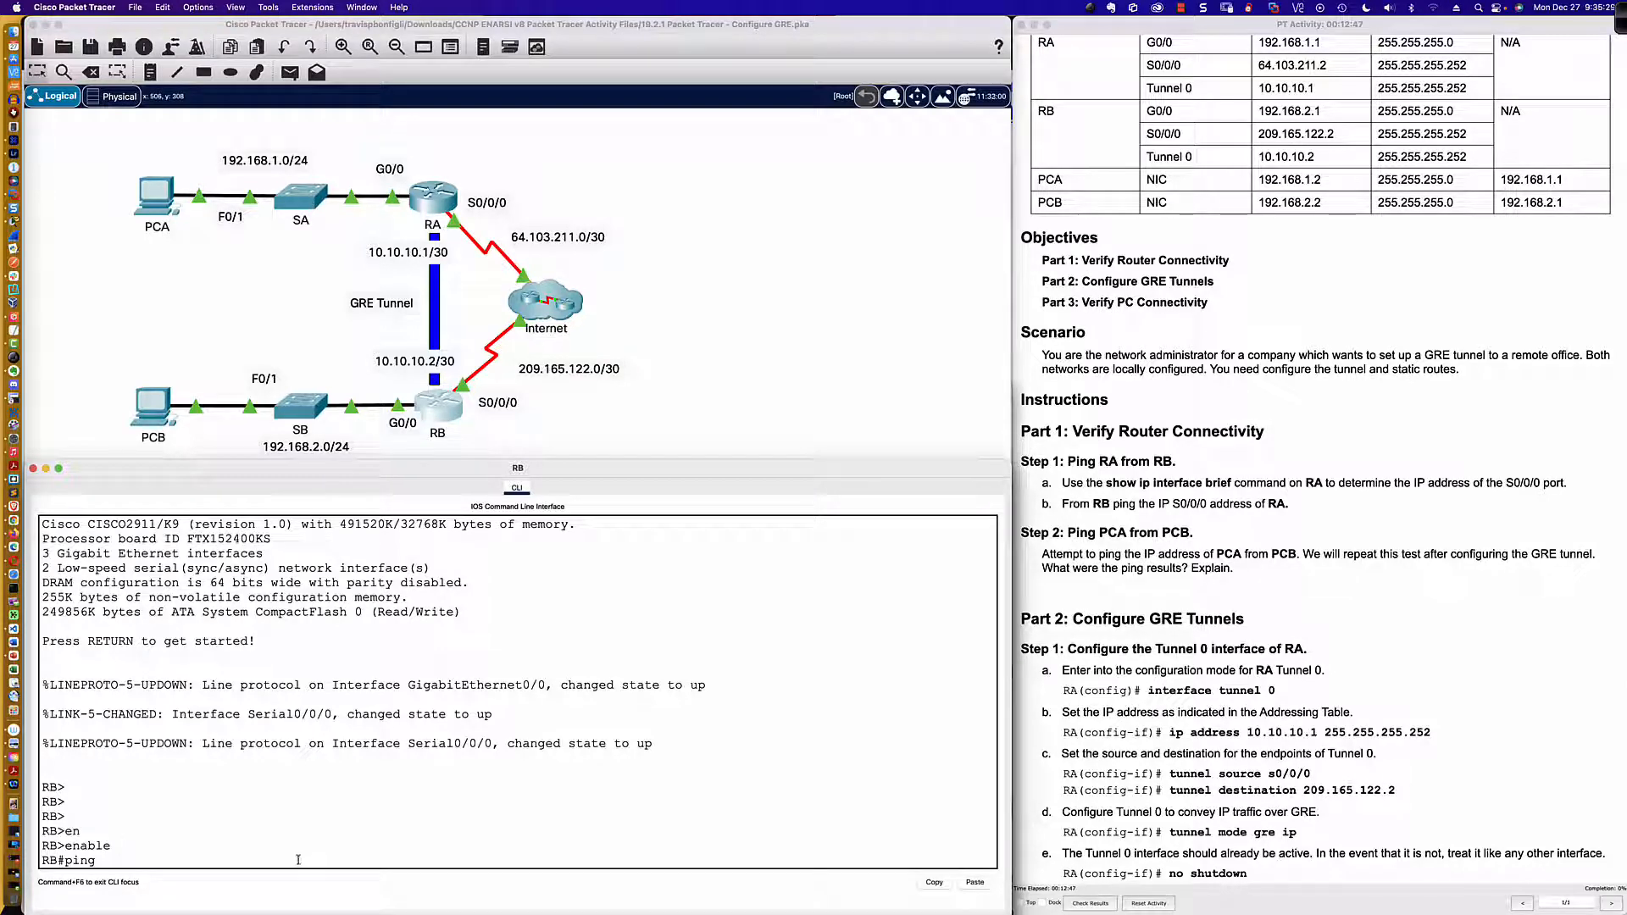
pyautogui.write('64.103')
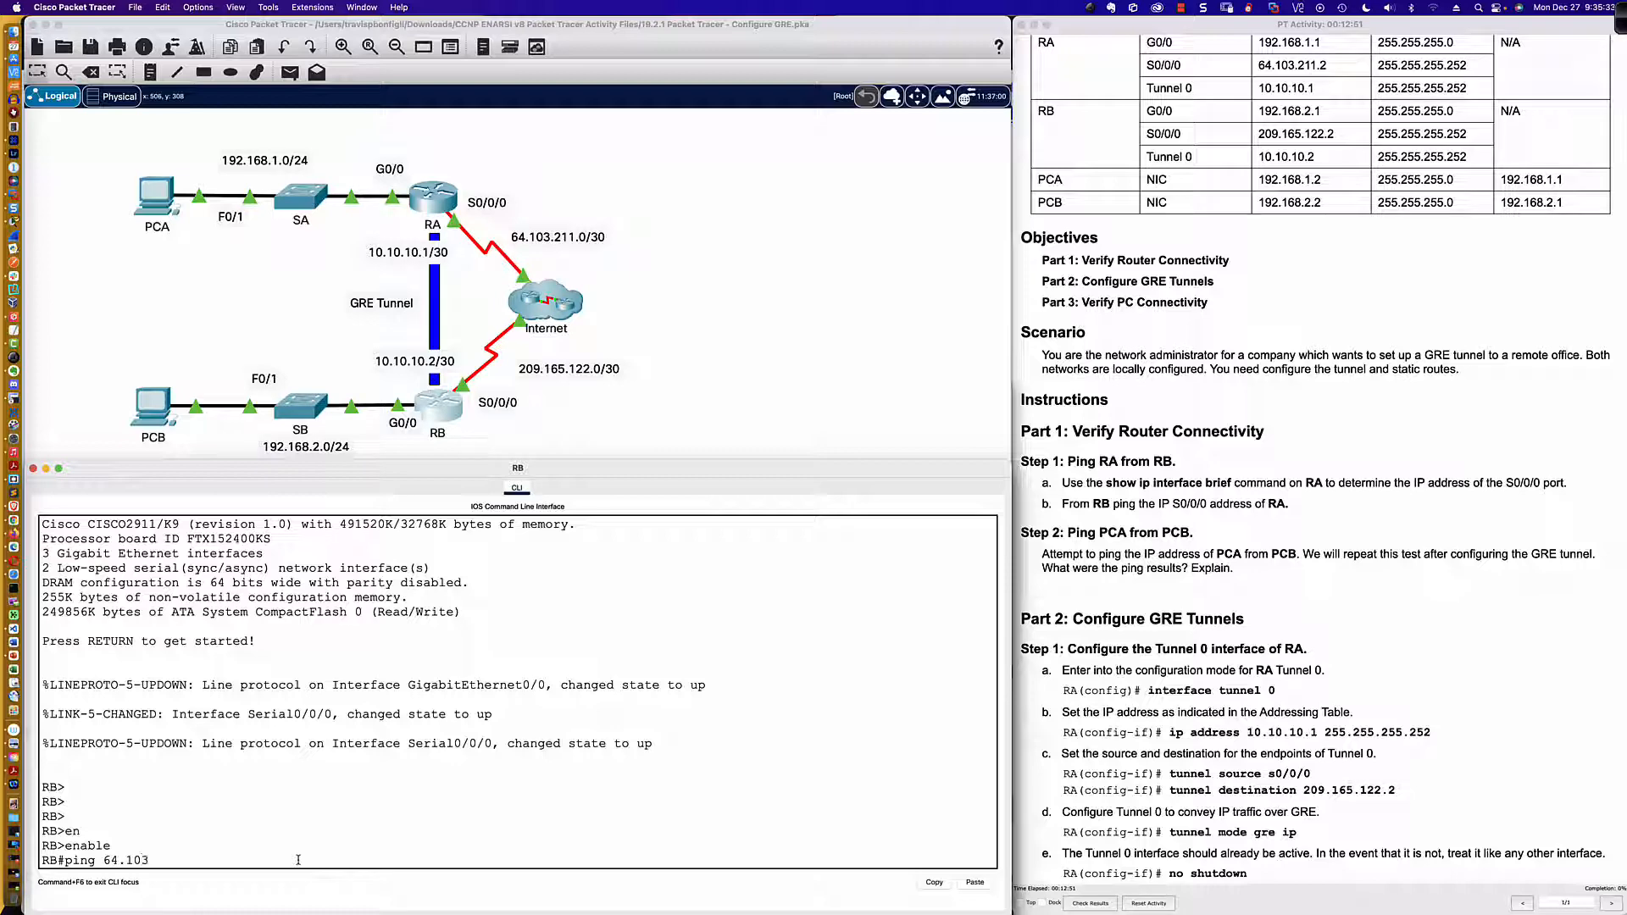
pyautogui.write('.')
pyautogui.write('211.2')
pyautogui.press('Return')
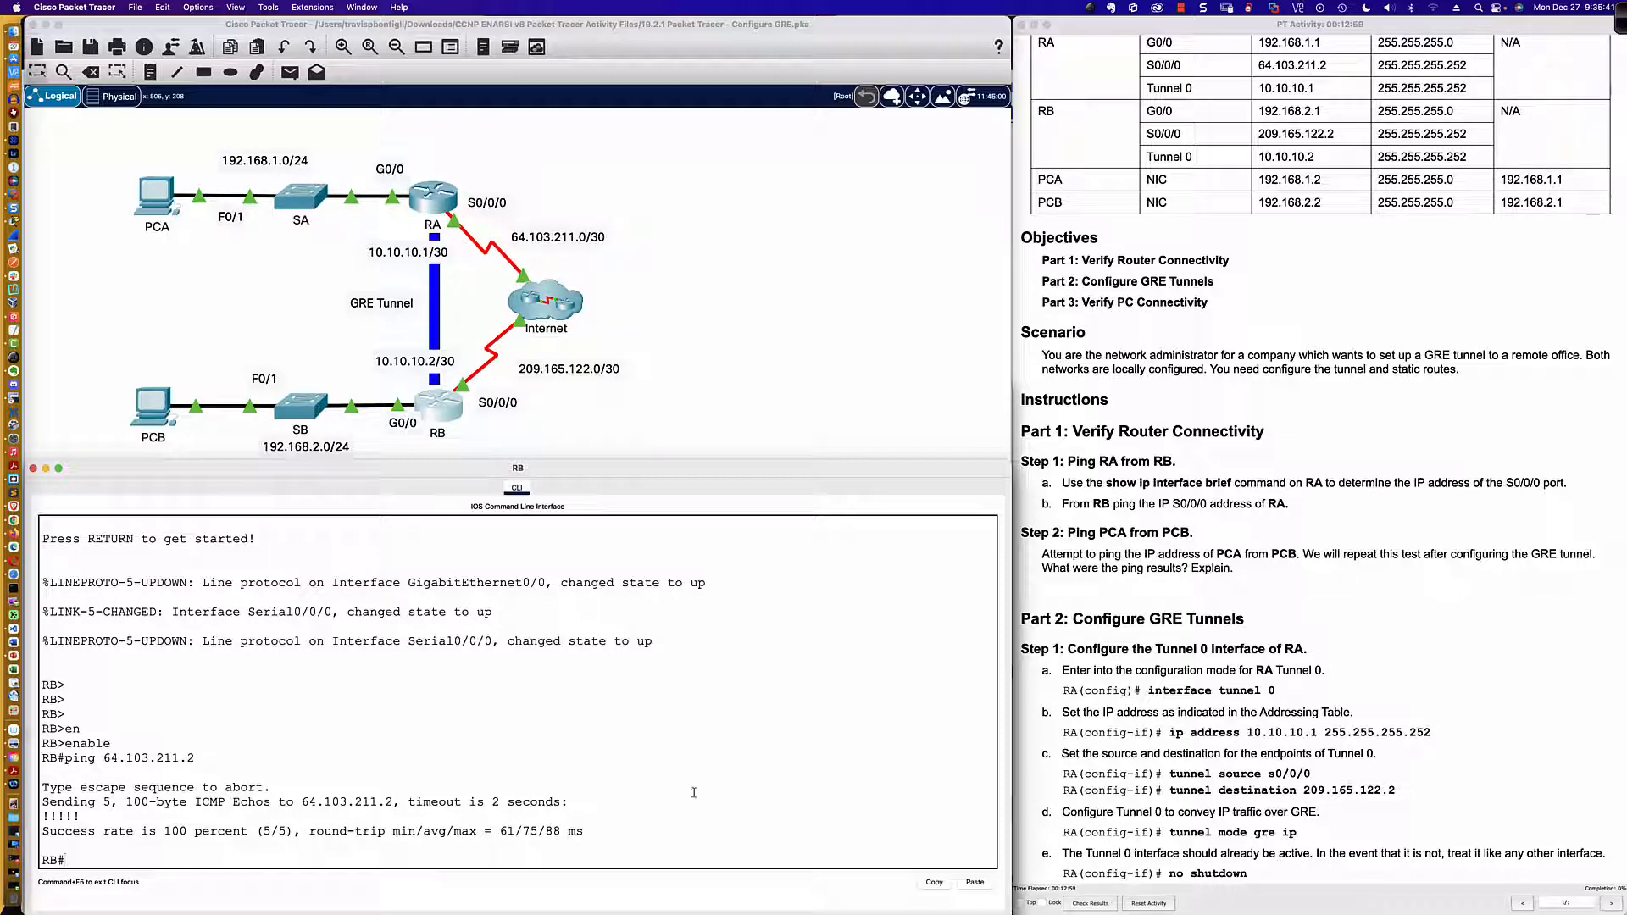
# Step: Open router RA's command line and enter privileged EXEC mode
pyautogui.click(442, 204)
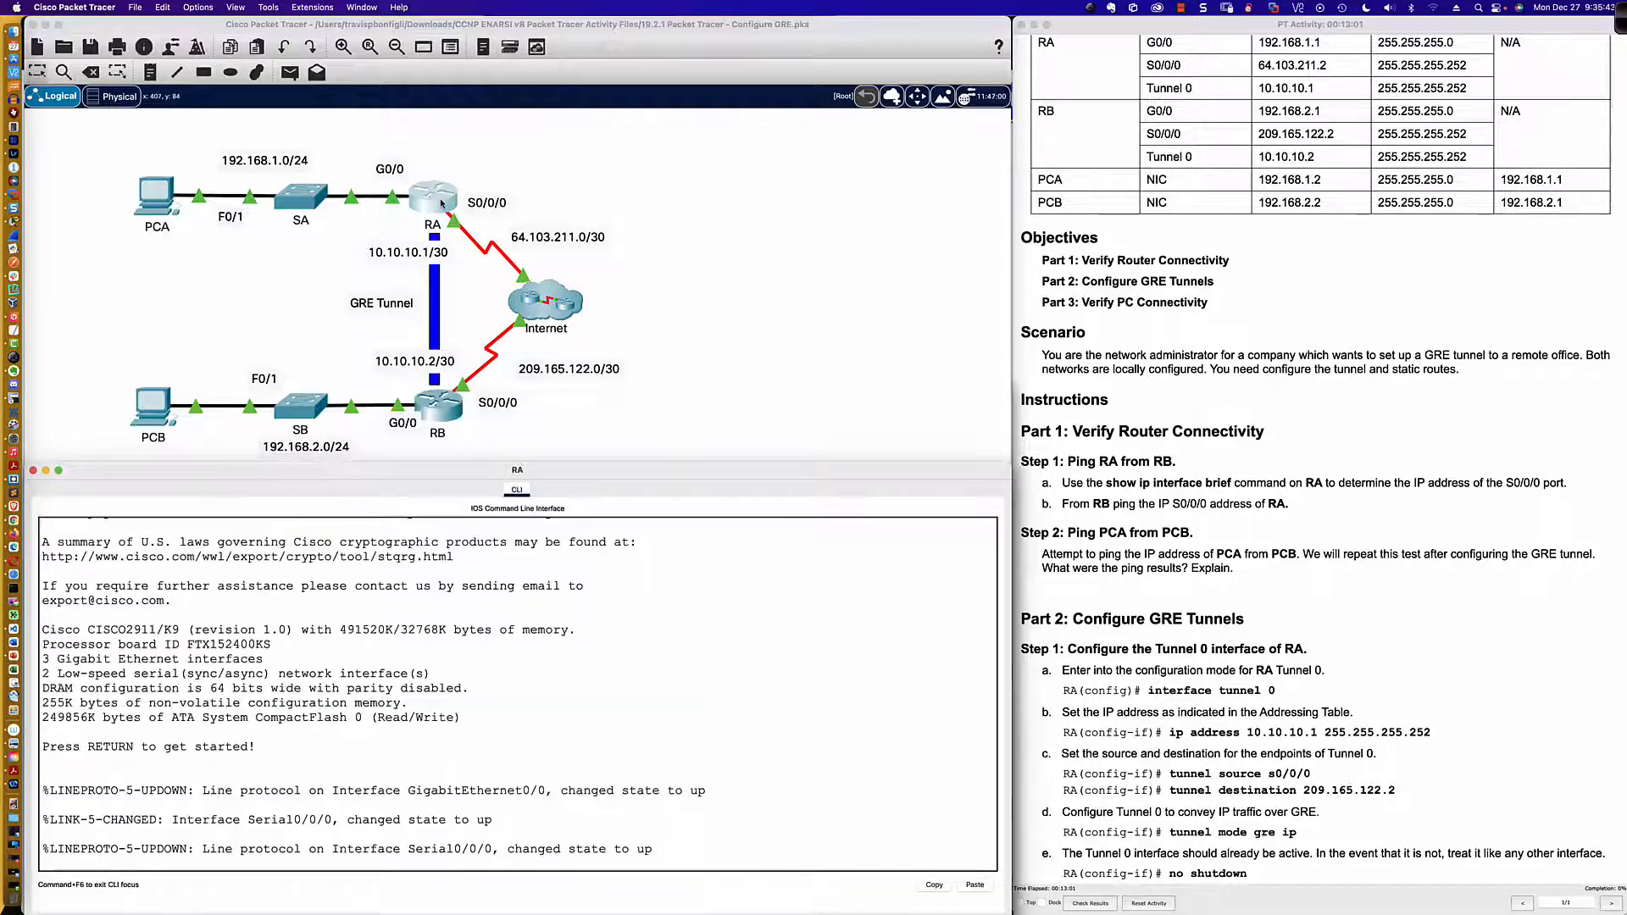
pyautogui.press('Return')
pyautogui.press('Return')
pyautogui.press('Return')
pyautogui.press('Return')
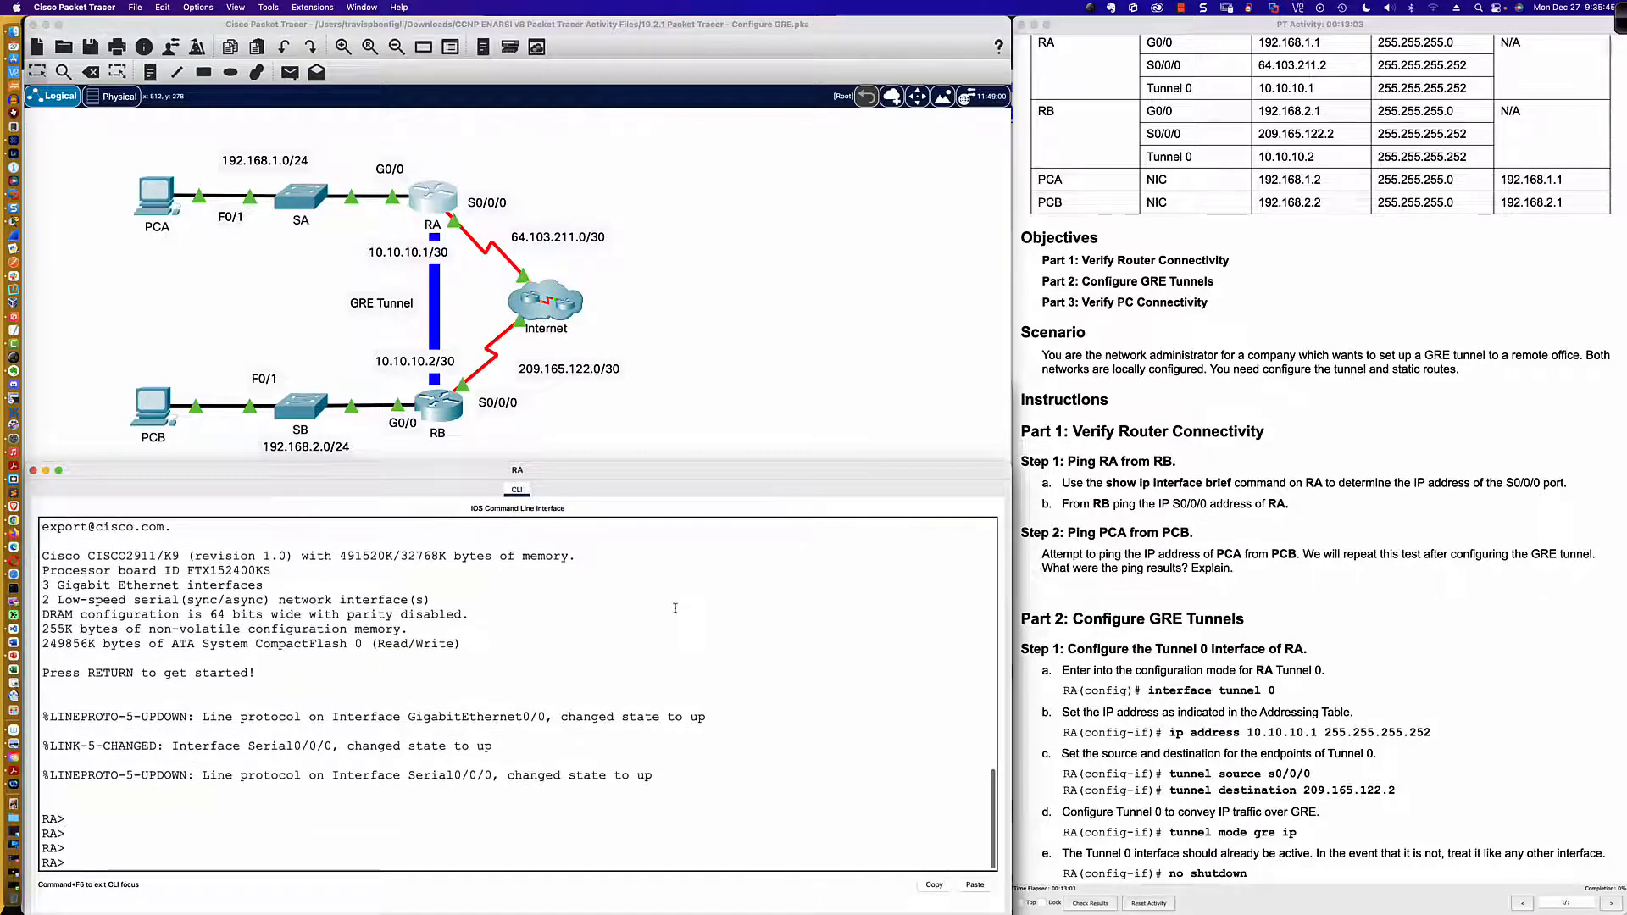
pyautogui.write('en')
pyautogui.press('Return')
# Step: Ping RB's S0/0/0 address 209.165.122.2 from router RA
pyautogui.write('ping ')
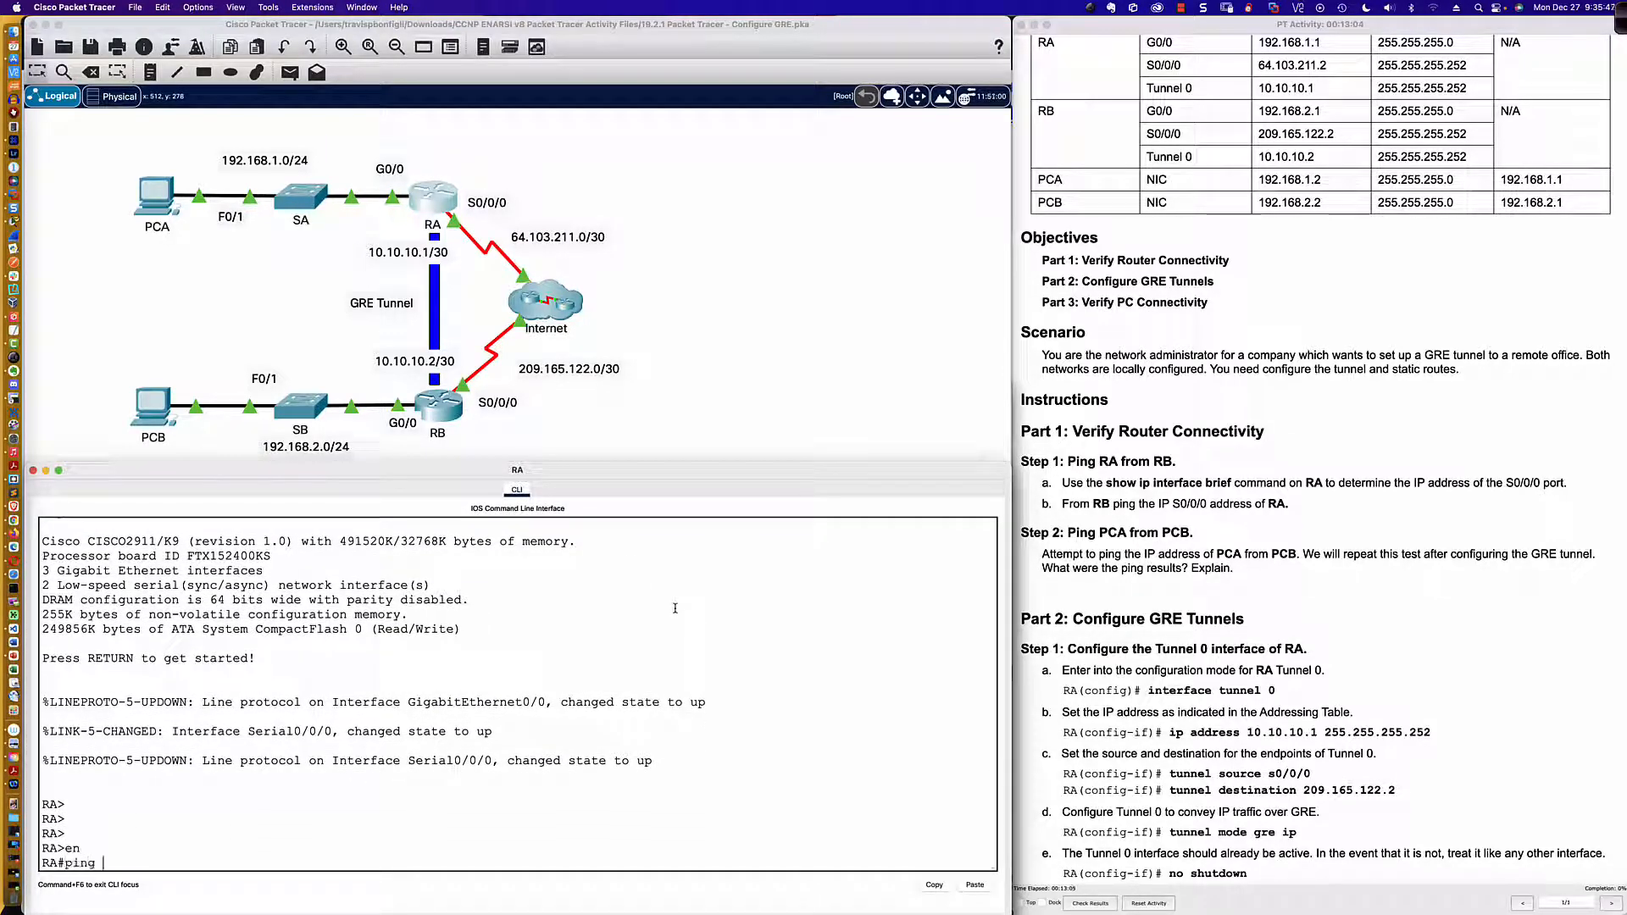
pyautogui.write('209.165.122.2')
pyautogui.press('Return')
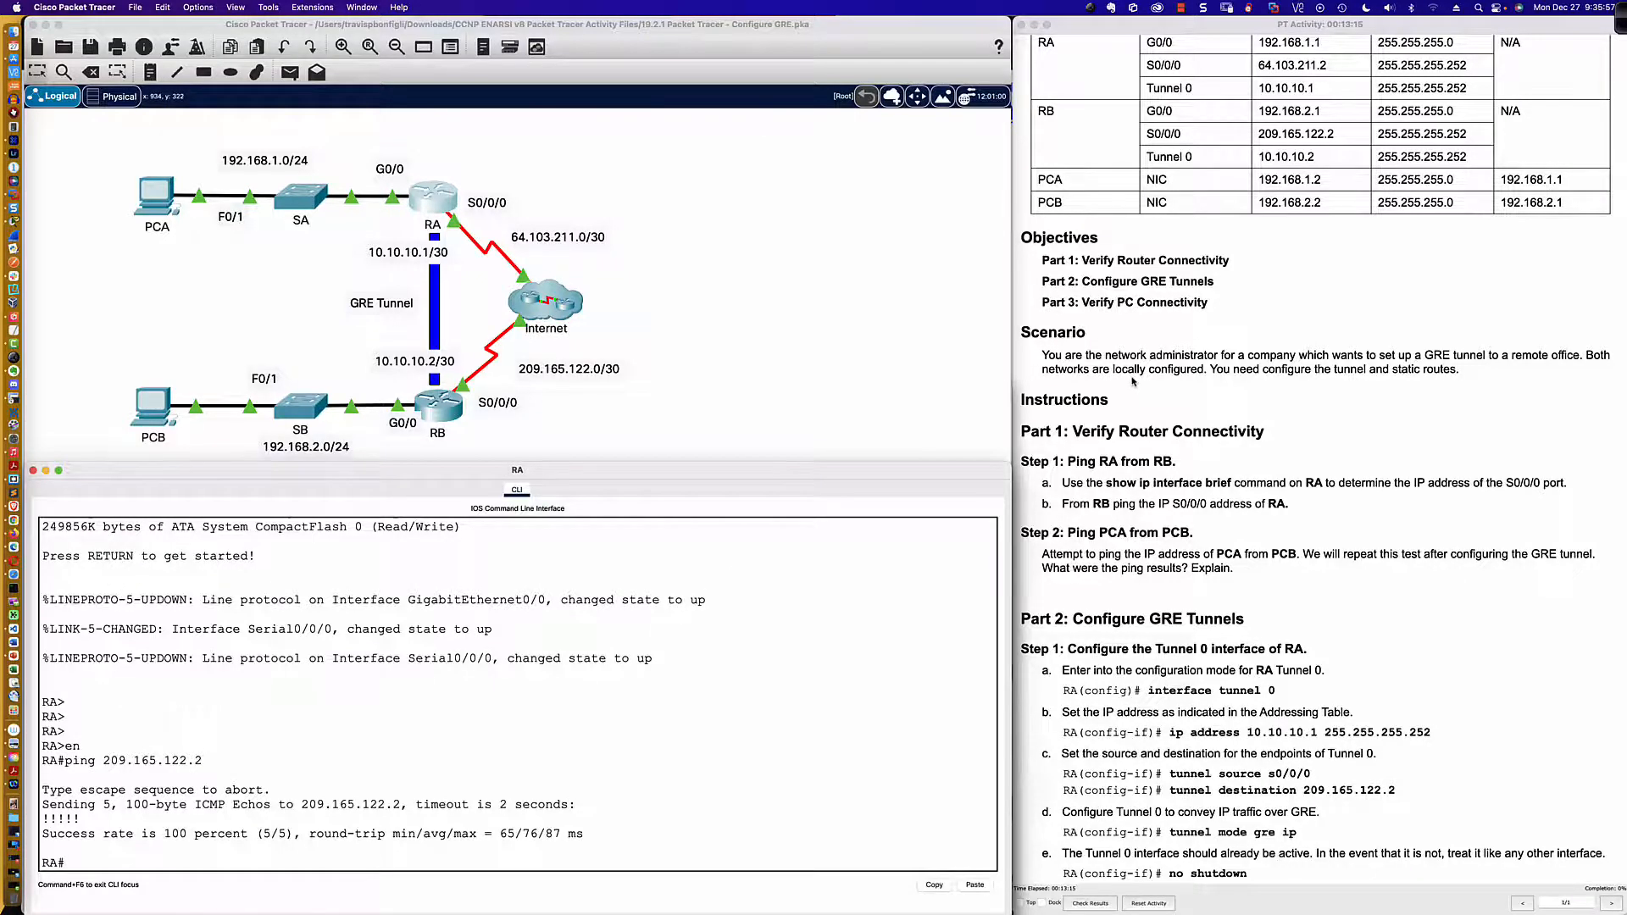
# Step: Return to router RB's command line and display its IP interface summary with sh ip int bri
pyautogui.scroll(-3, 1132, 382)
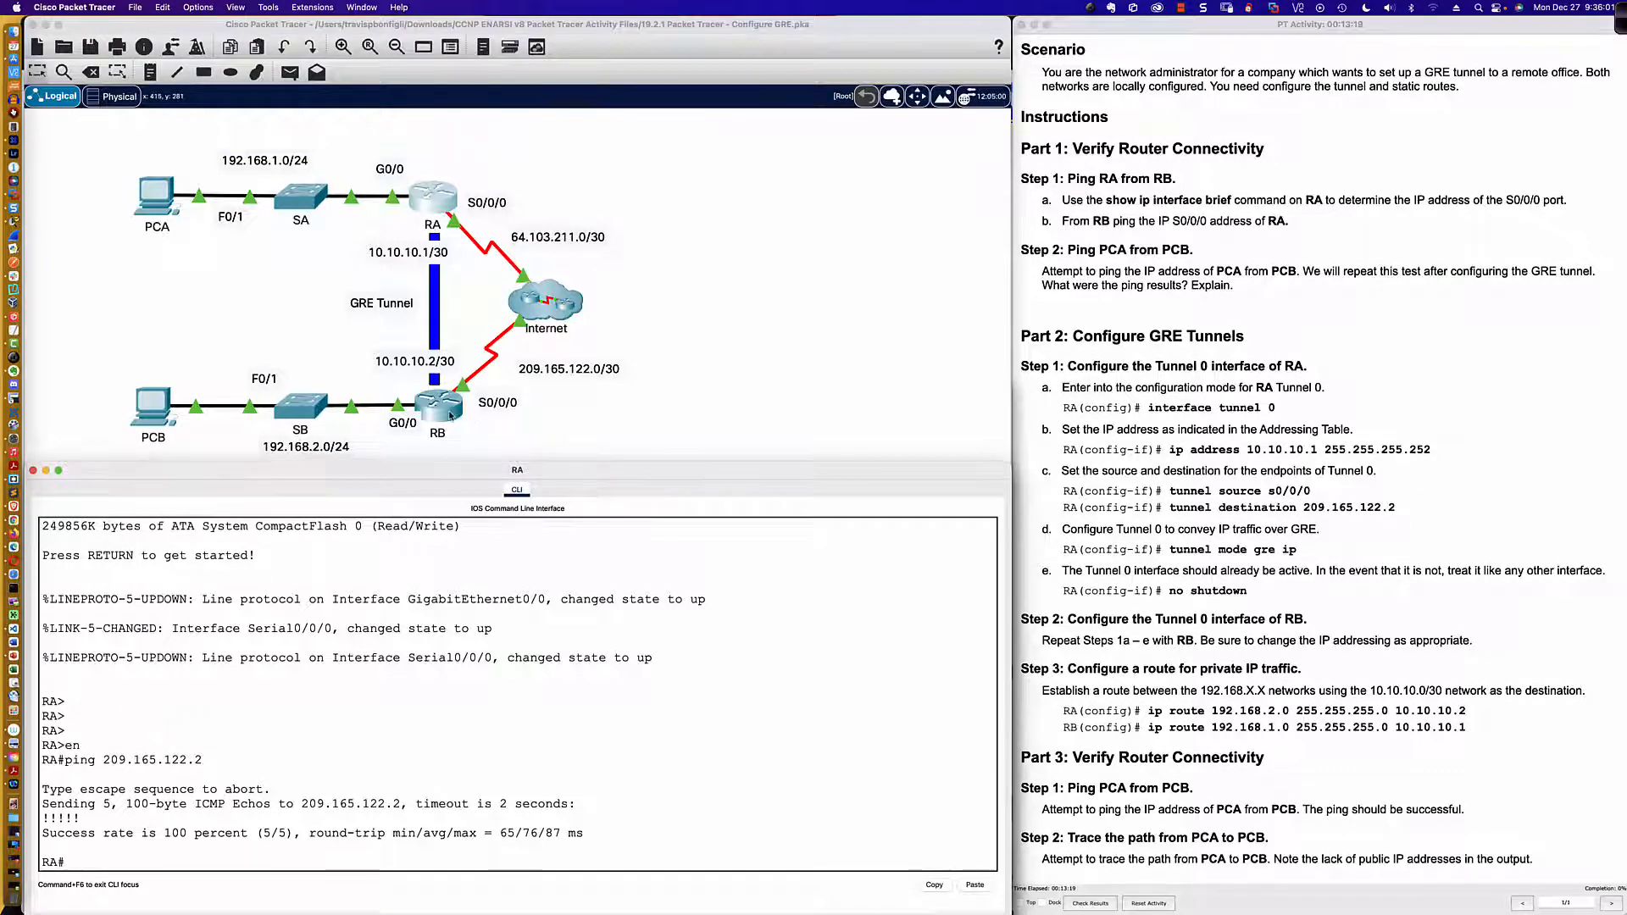
pyautogui.click(437, 405)
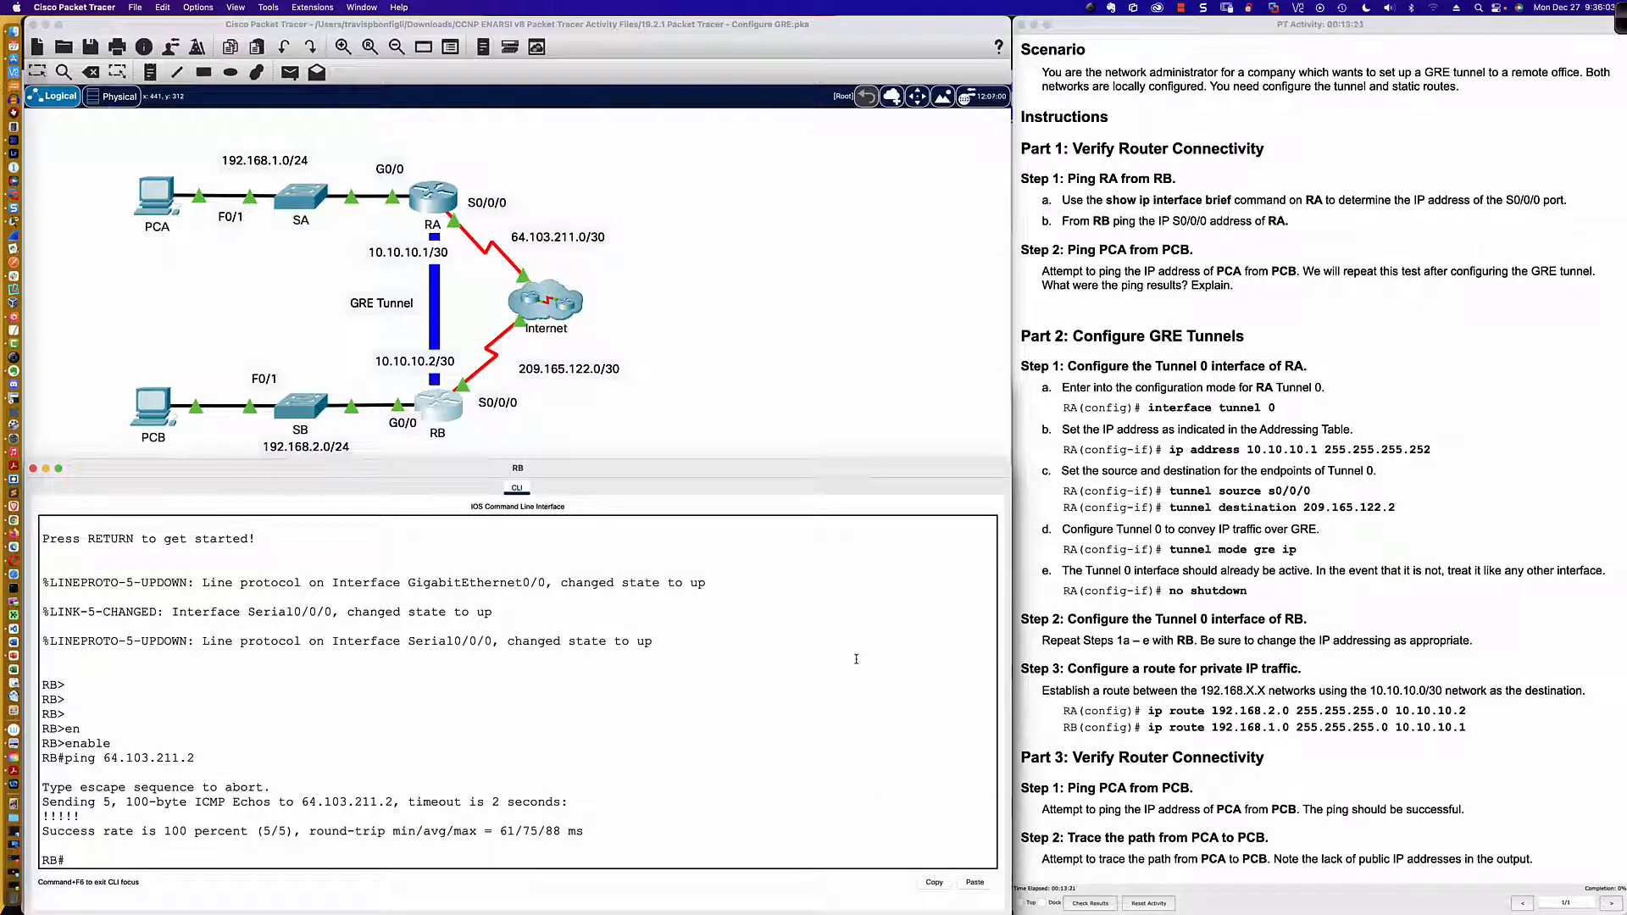
pyautogui.press('Return')
pyautogui.press('Return')
pyautogui.press('Return')
pyautogui.write('sh ip int bri')
pyautogui.press('Return')
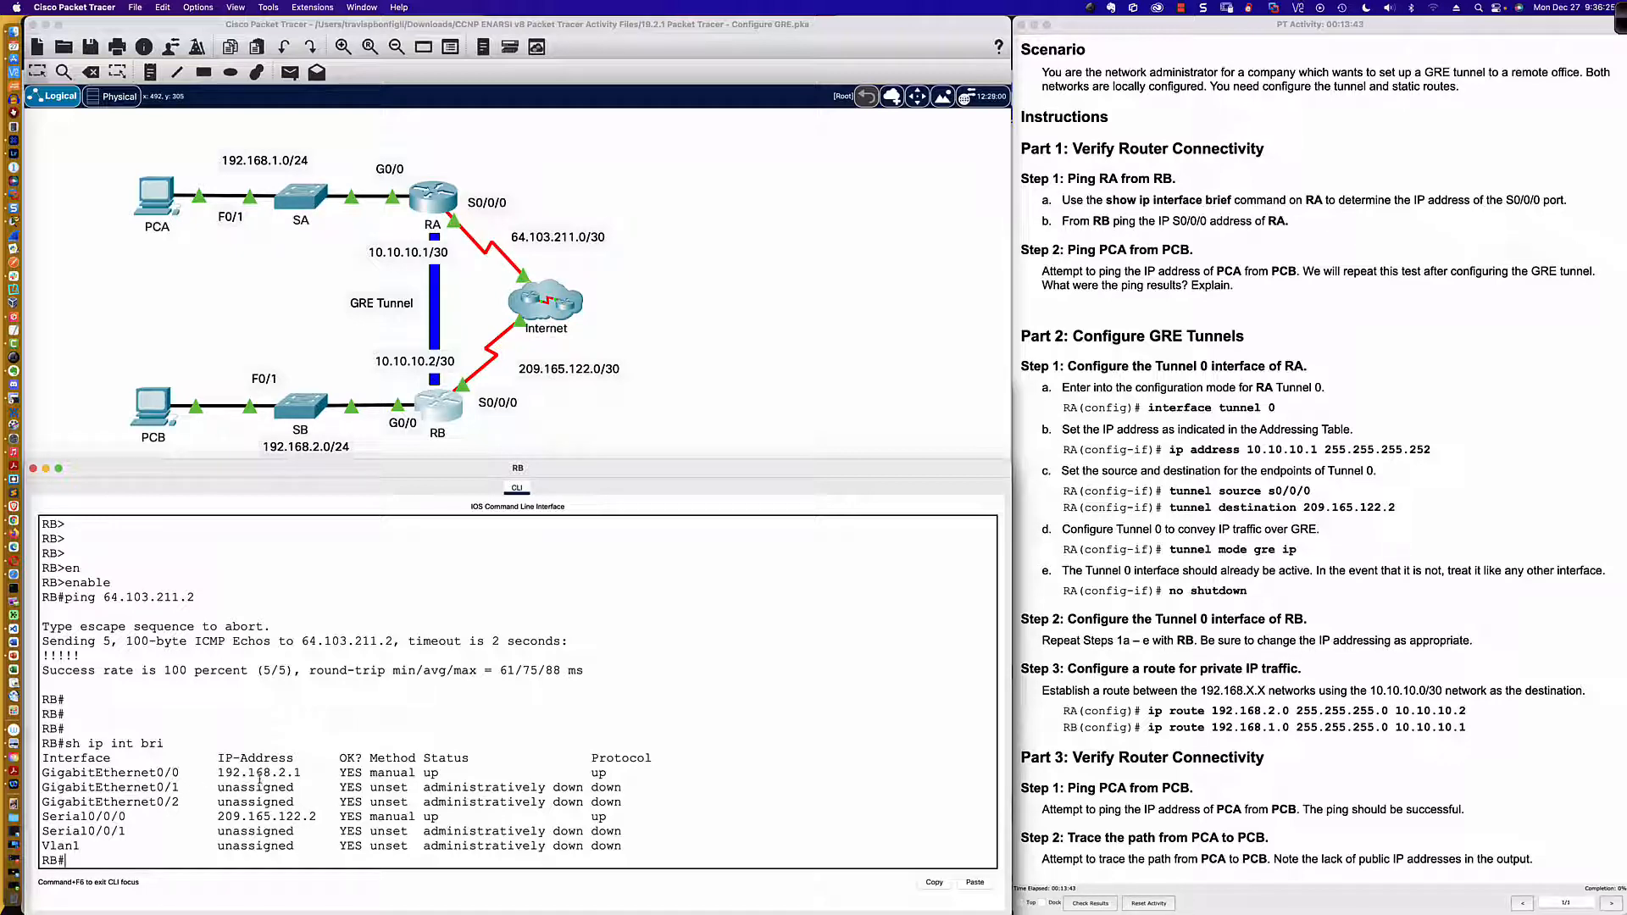
pyautogui.scroll(2, 406, 551)
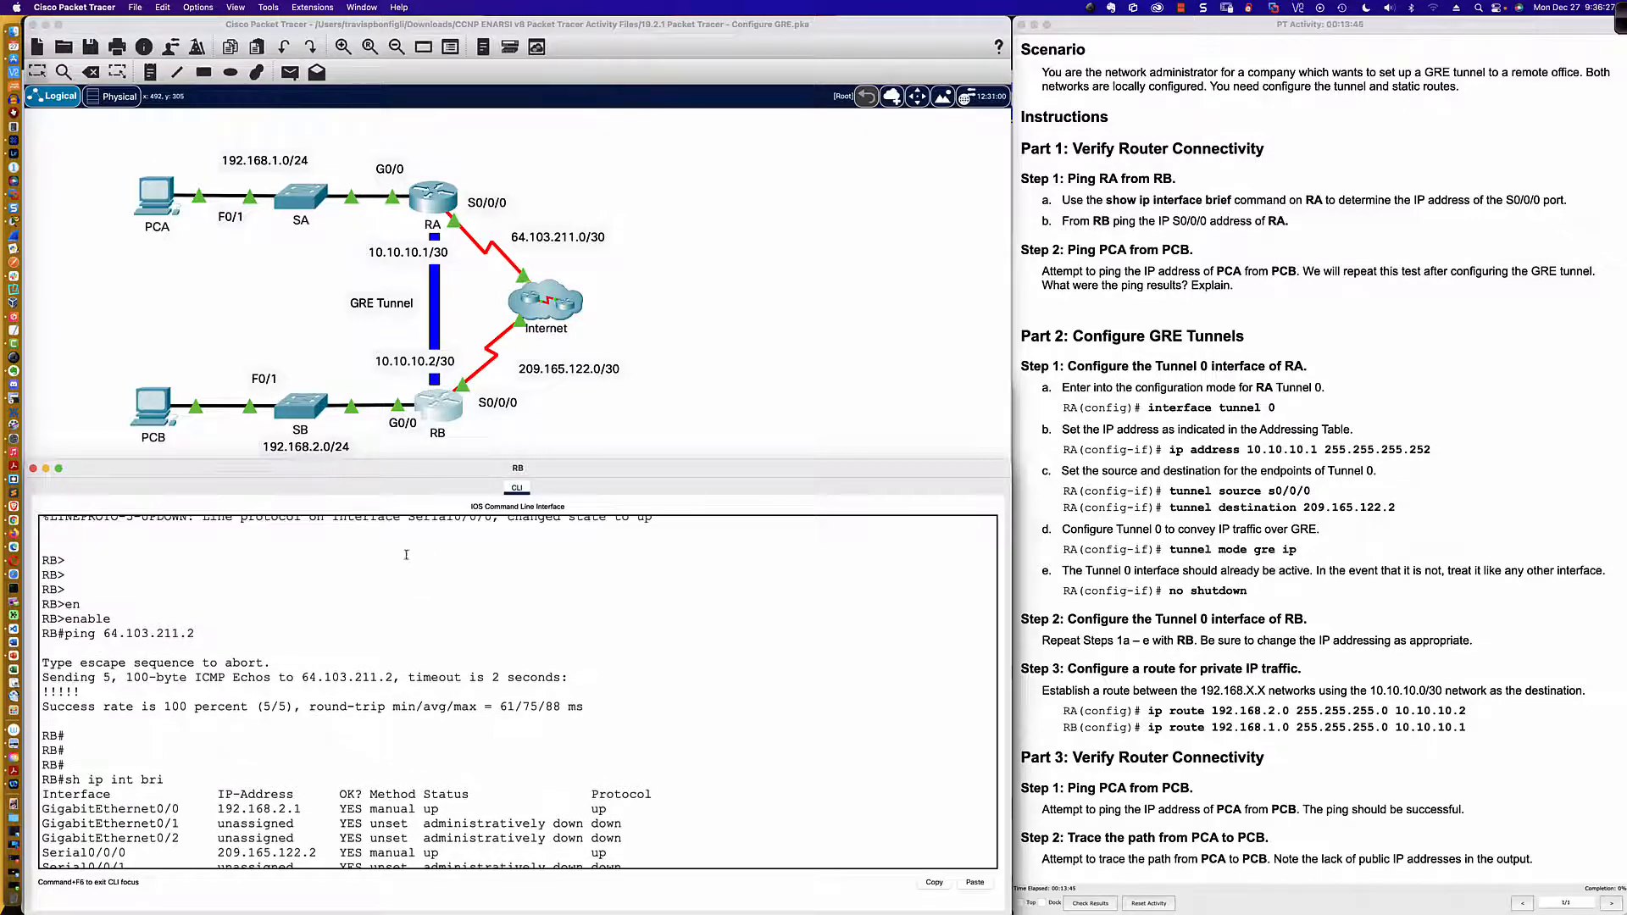
pyautogui.scroll(-2, 406, 555)
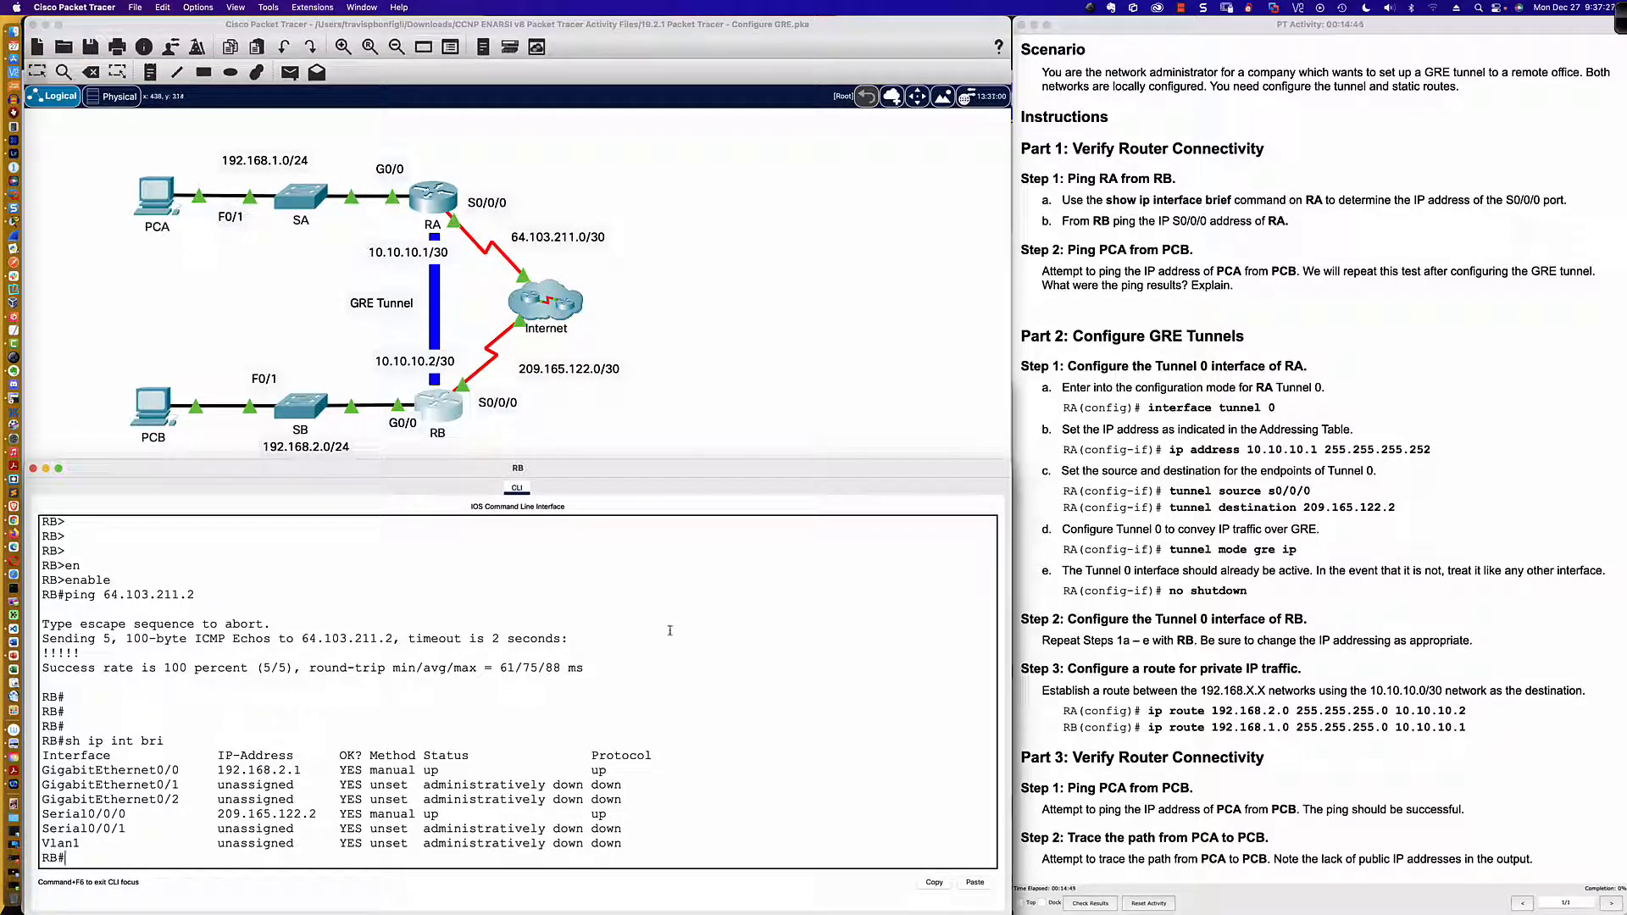
# Step: Display the NAT translation entries on router RB with sh ip nat translations
pyautogui.write('h ip nat tr')
pyautogui.press('Tab')
pyautogui.press('Tab')
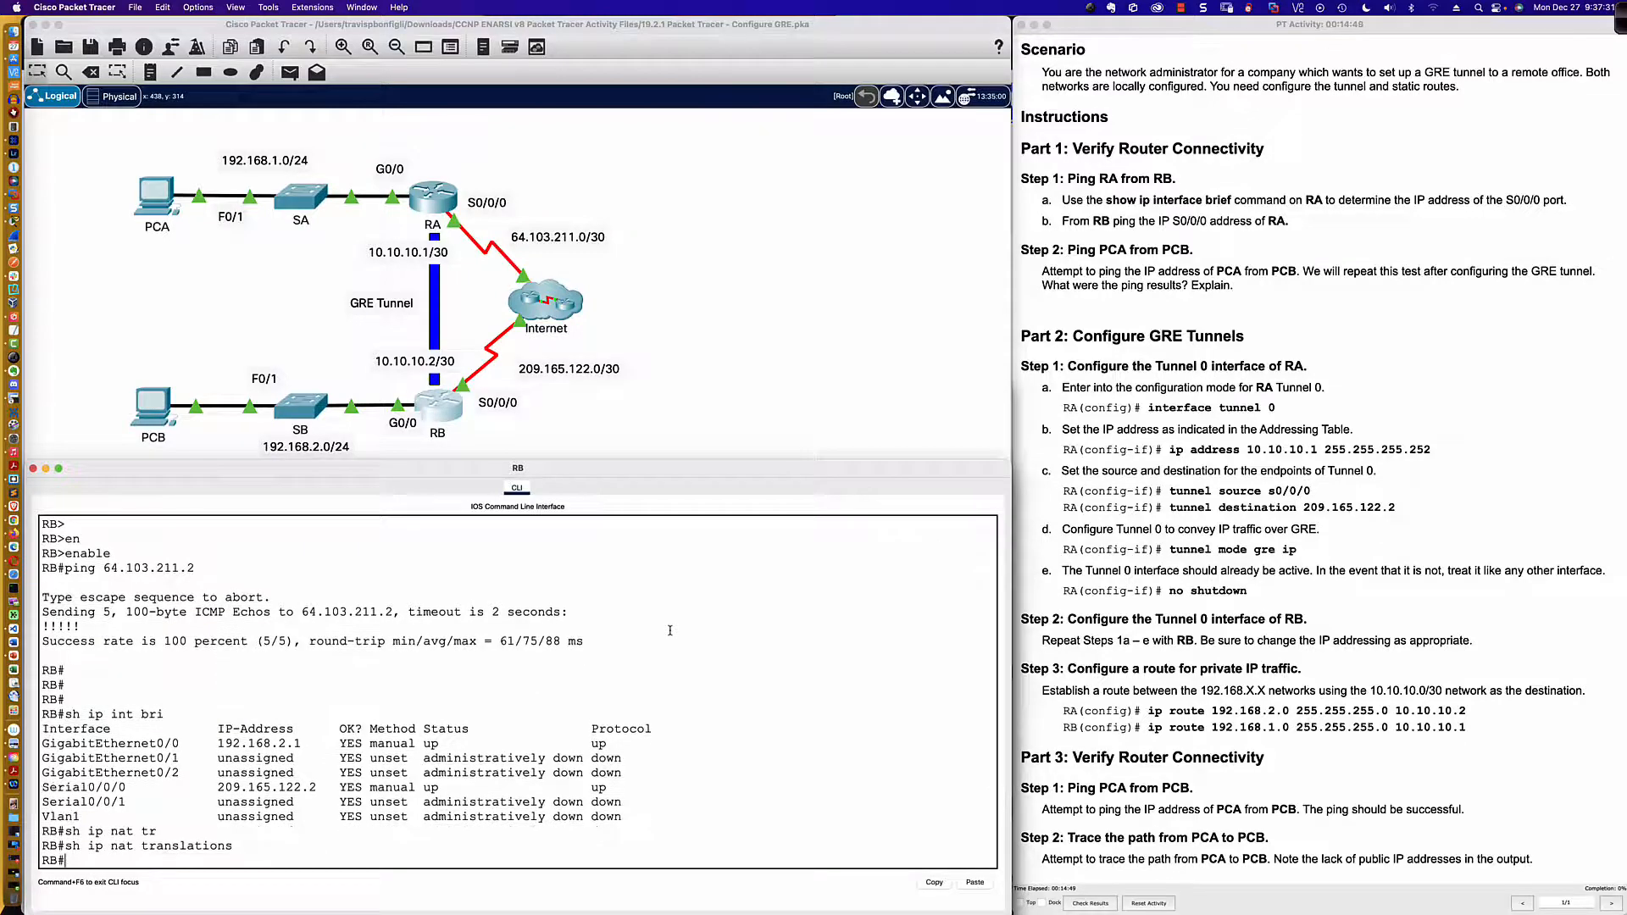
# Step: List the available sh ip nat options on router RB and display its NAT statistics
pyautogui.press('BackSpace')
pyautogui.press('BackSpace')
pyautogui.press('BackSpace')
pyautogui.press('BackSpace')
pyautogui.press('BackSpace')
pyautogui.press('BackSpace')
pyautogui.press('BackSpace')
pyautogui.press('BackSpace')
pyautogui.press('BackSpace')
pyautogui.press('BackSpace')
pyautogui.press('BackSpace')
pyautogui.press('BackSpace')
pyautogui.press('BackSpace')
pyautogui.write('?')
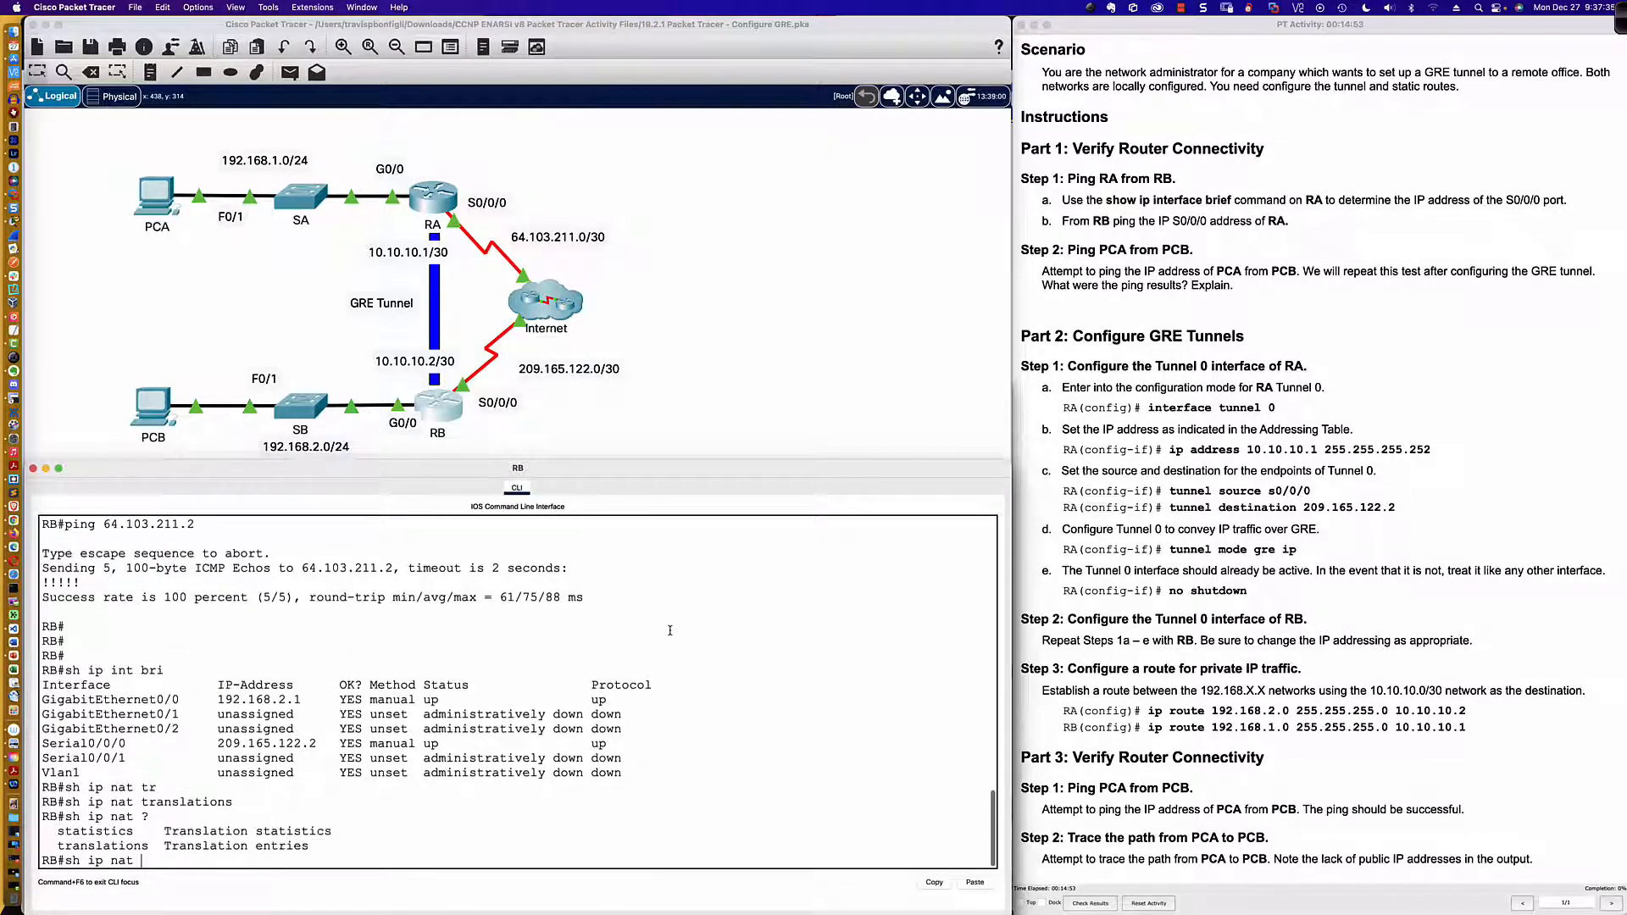
pyautogui.write('st')
pyautogui.press('Tab')
pyautogui.press('Return')
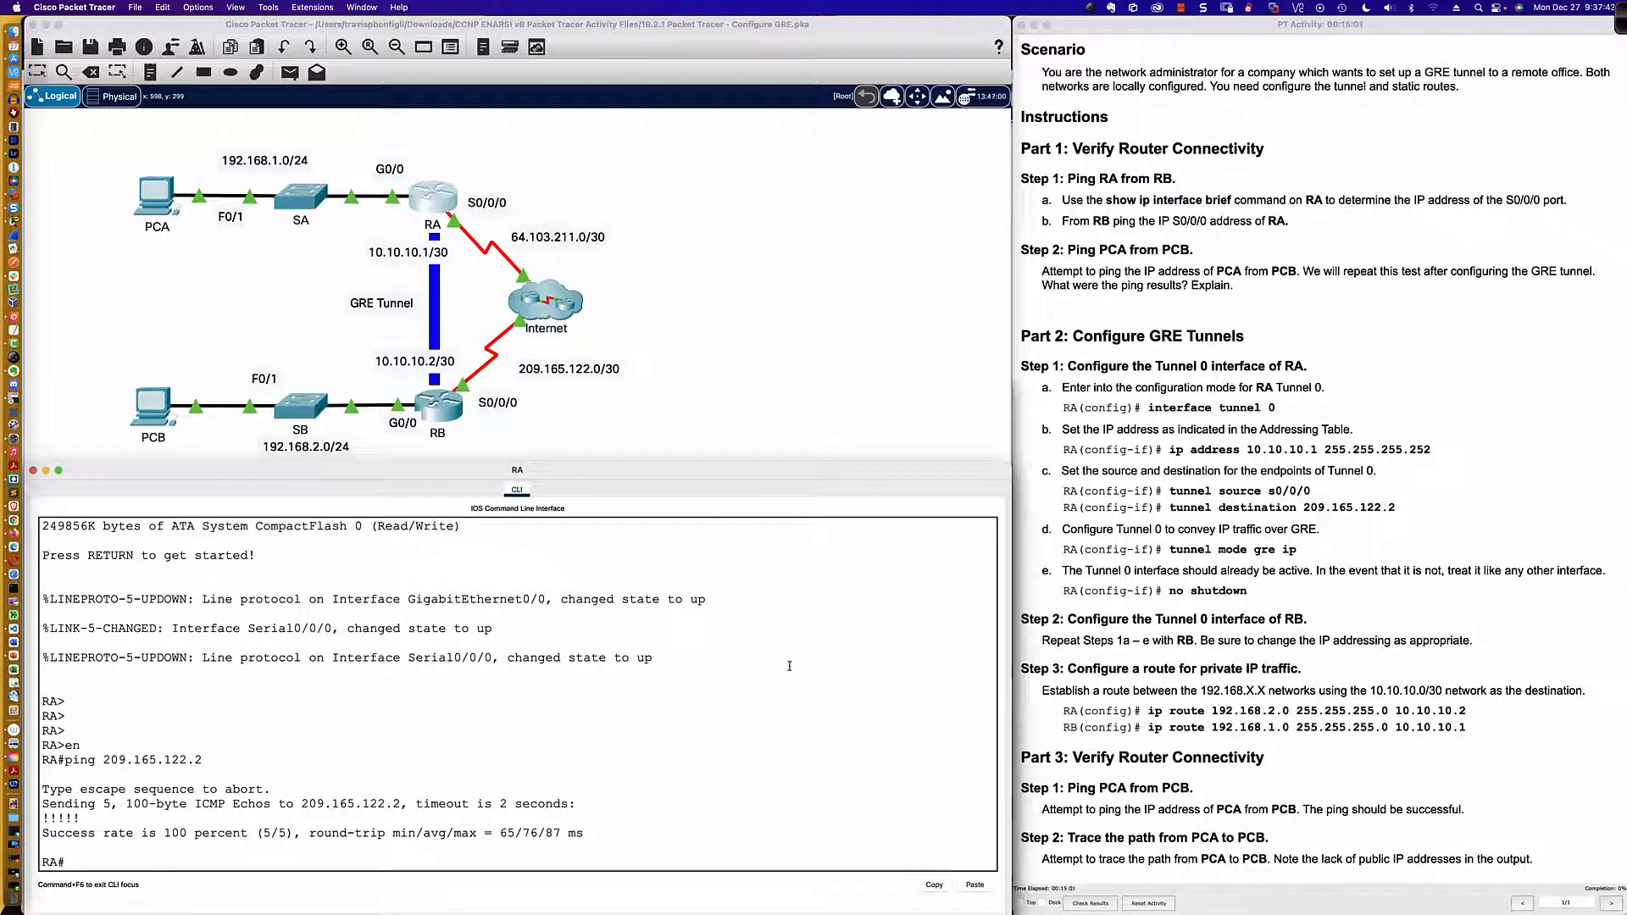
# Step: Switch to router RA's command line and display its NAT statistics with sh ip nat statistics
pyautogui.press('Return')
pyautogui.press('Return')
pyautogui.press('Return')
pyautogui.press('Return')
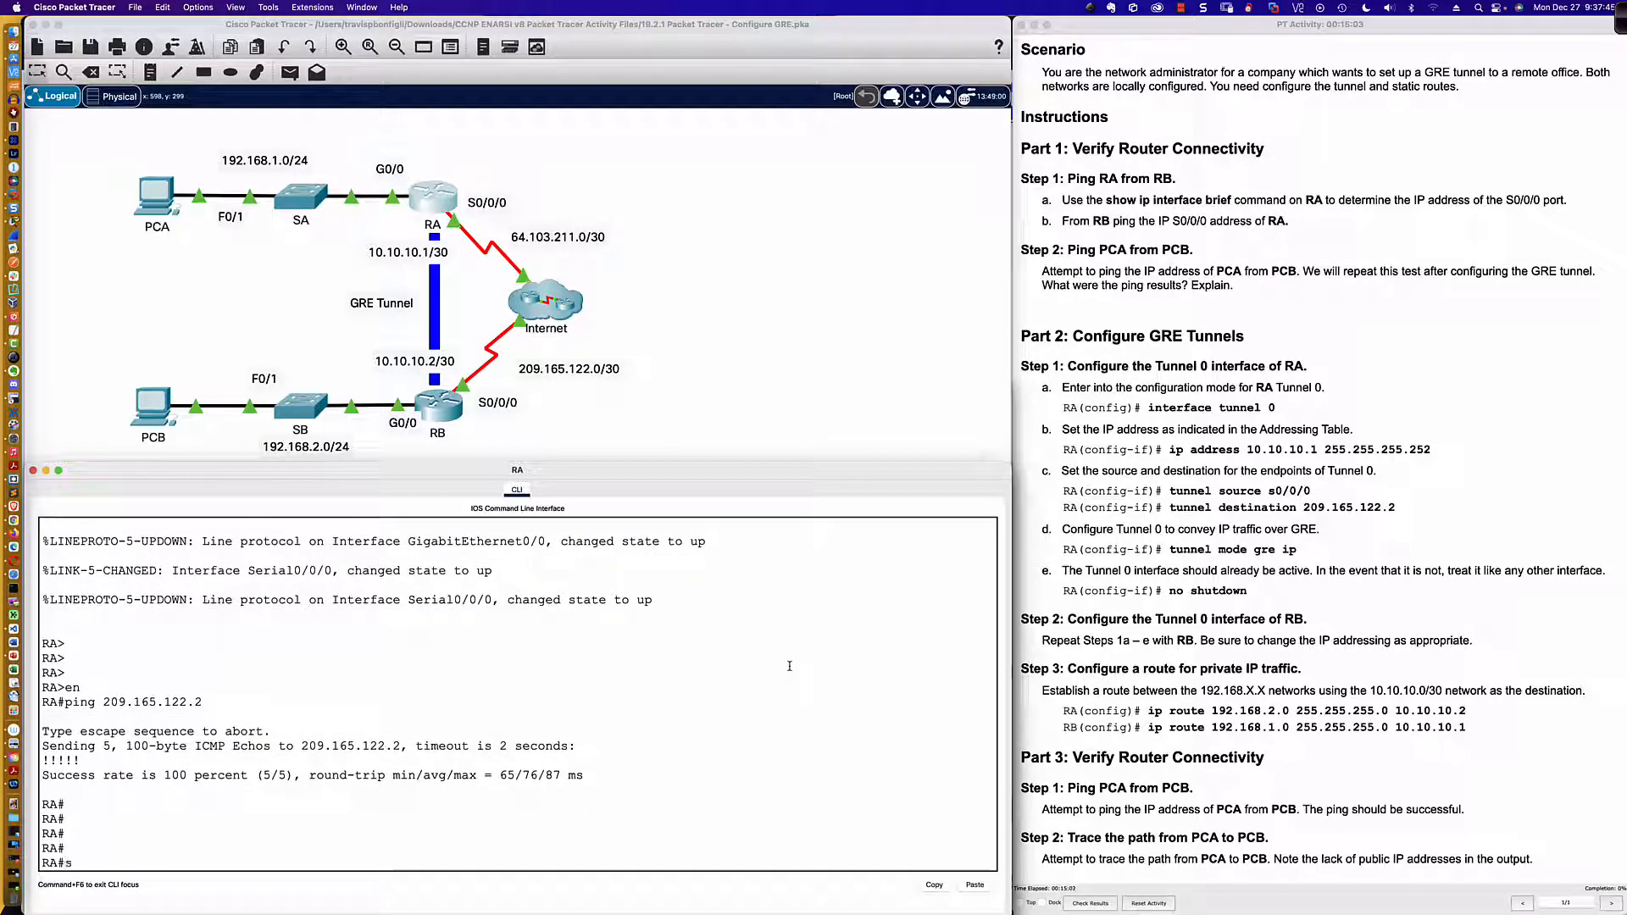
pyautogui.write('sh ip nat st')
pyautogui.press('Tab')
pyautogui.press('Return')
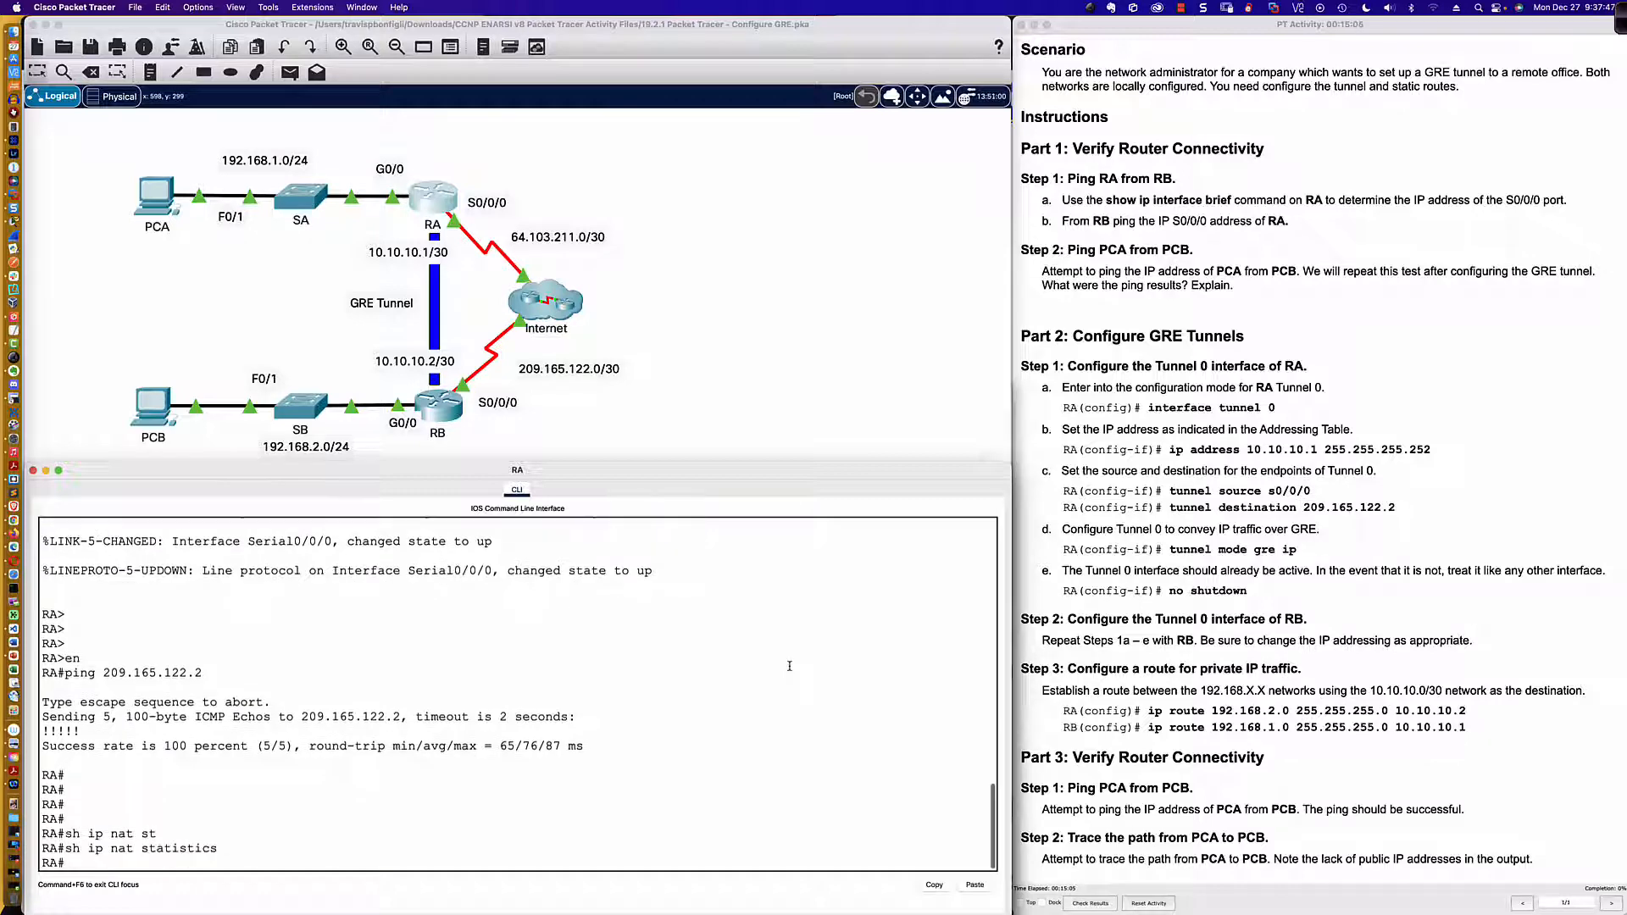
# Step: Display the NAT translation entries on router RA with sh ip nat translations
pyautogui.write('sh ip nat tran')
pyautogui.press('Tab')
pyautogui.press('Return')
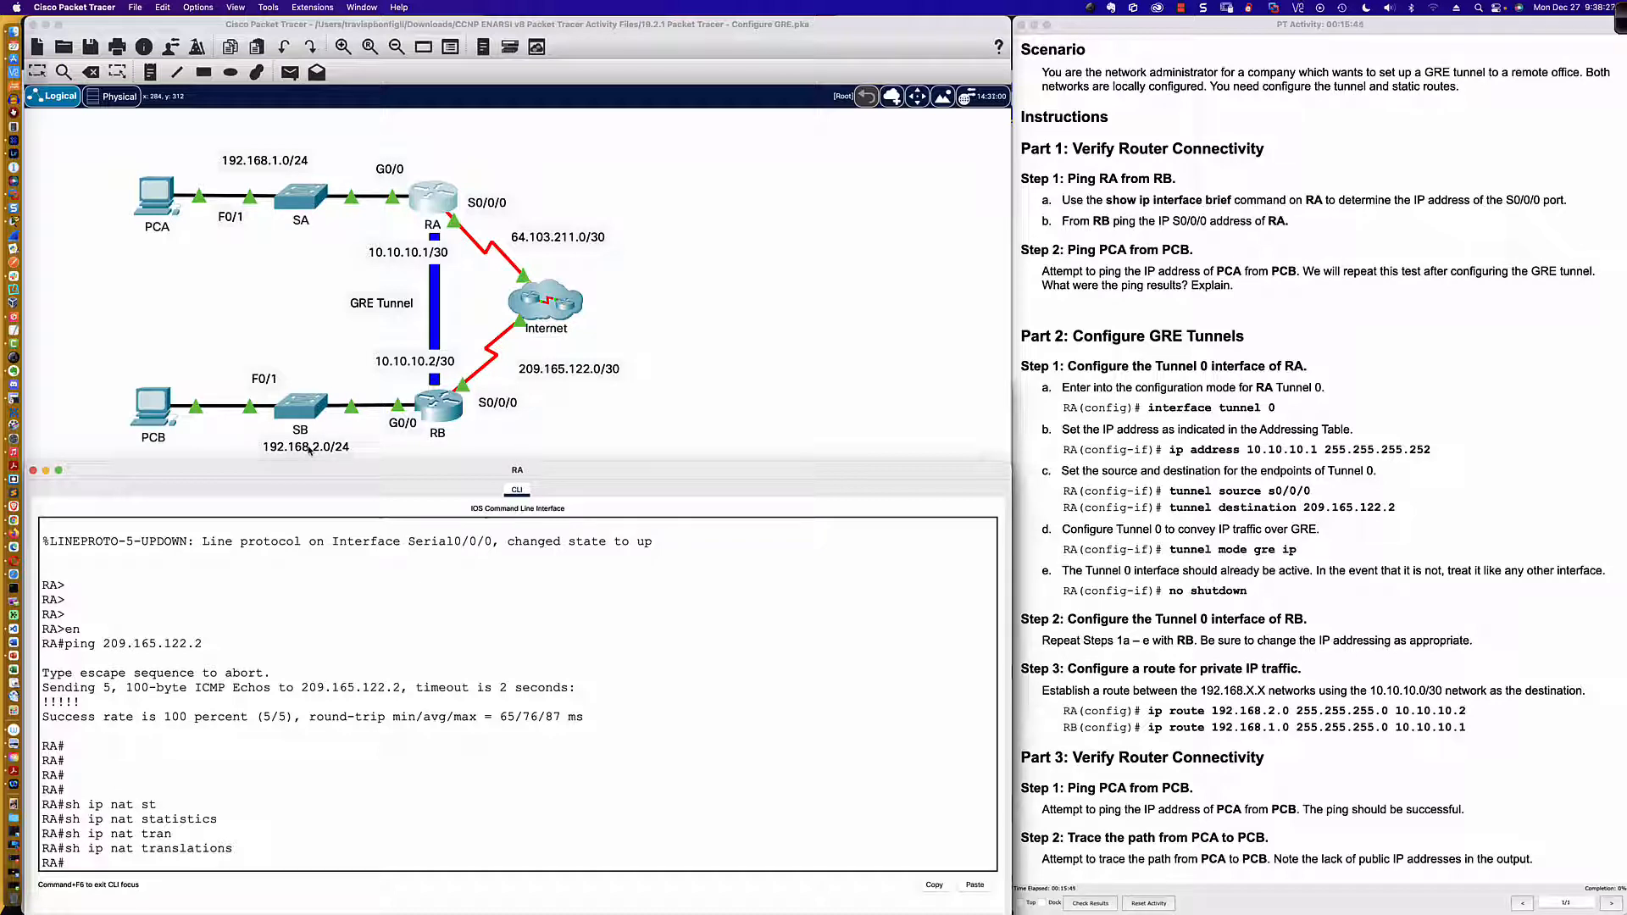
# Step: Open PCA's command prompt and ping PCB at 192.168.2.2
pyautogui.scroll(-2, 306, 447)
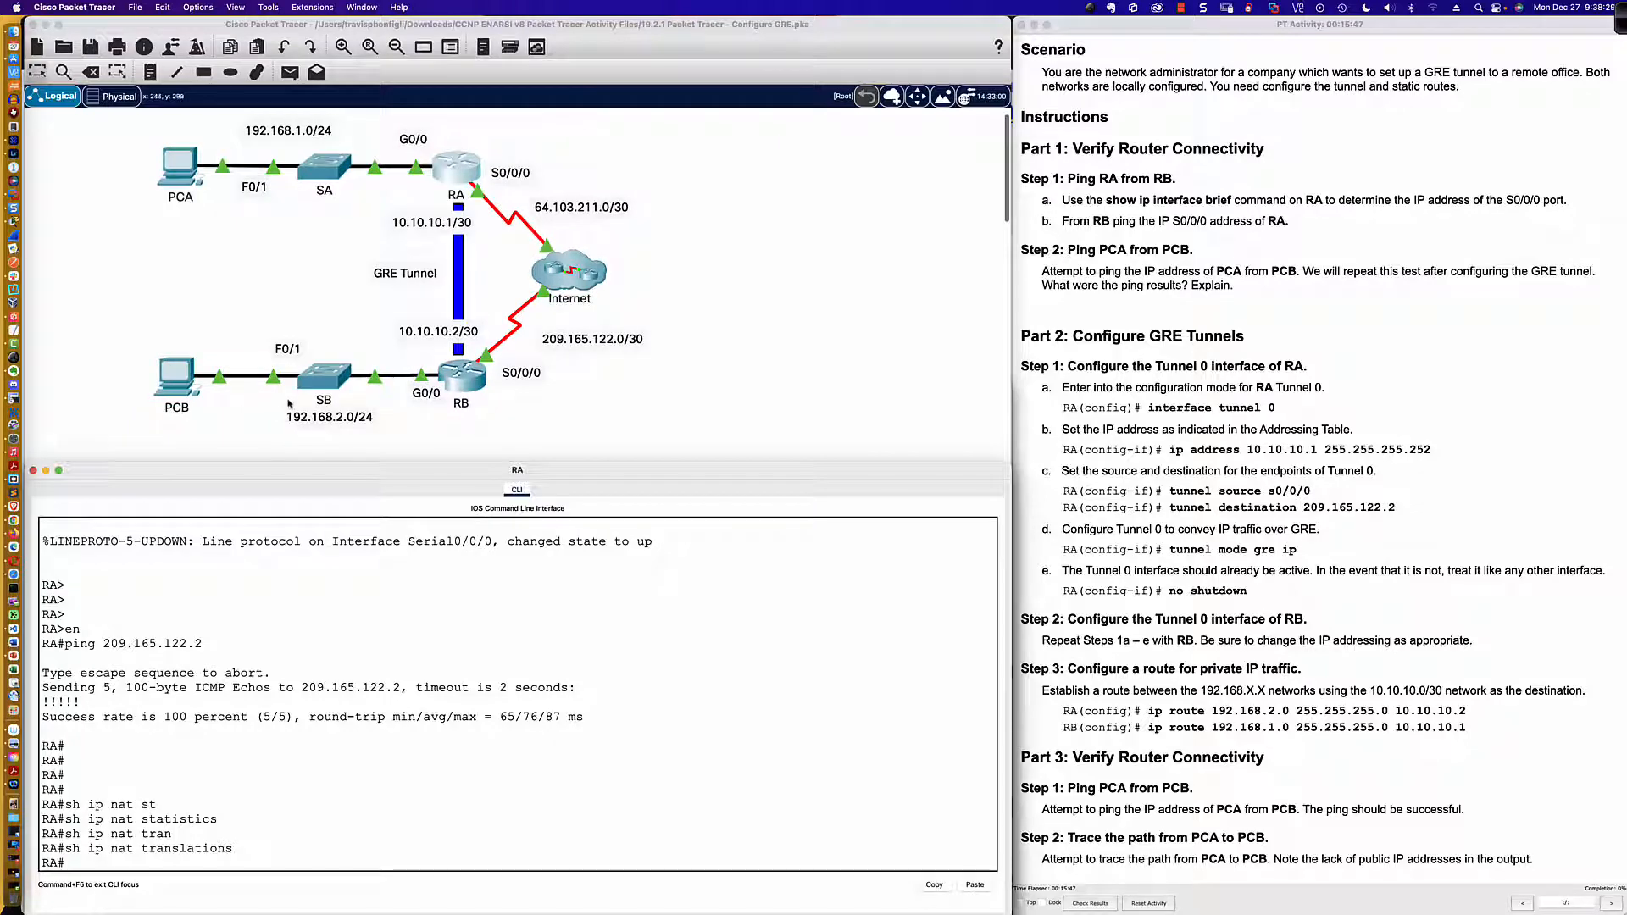
pyautogui.click(180, 165)
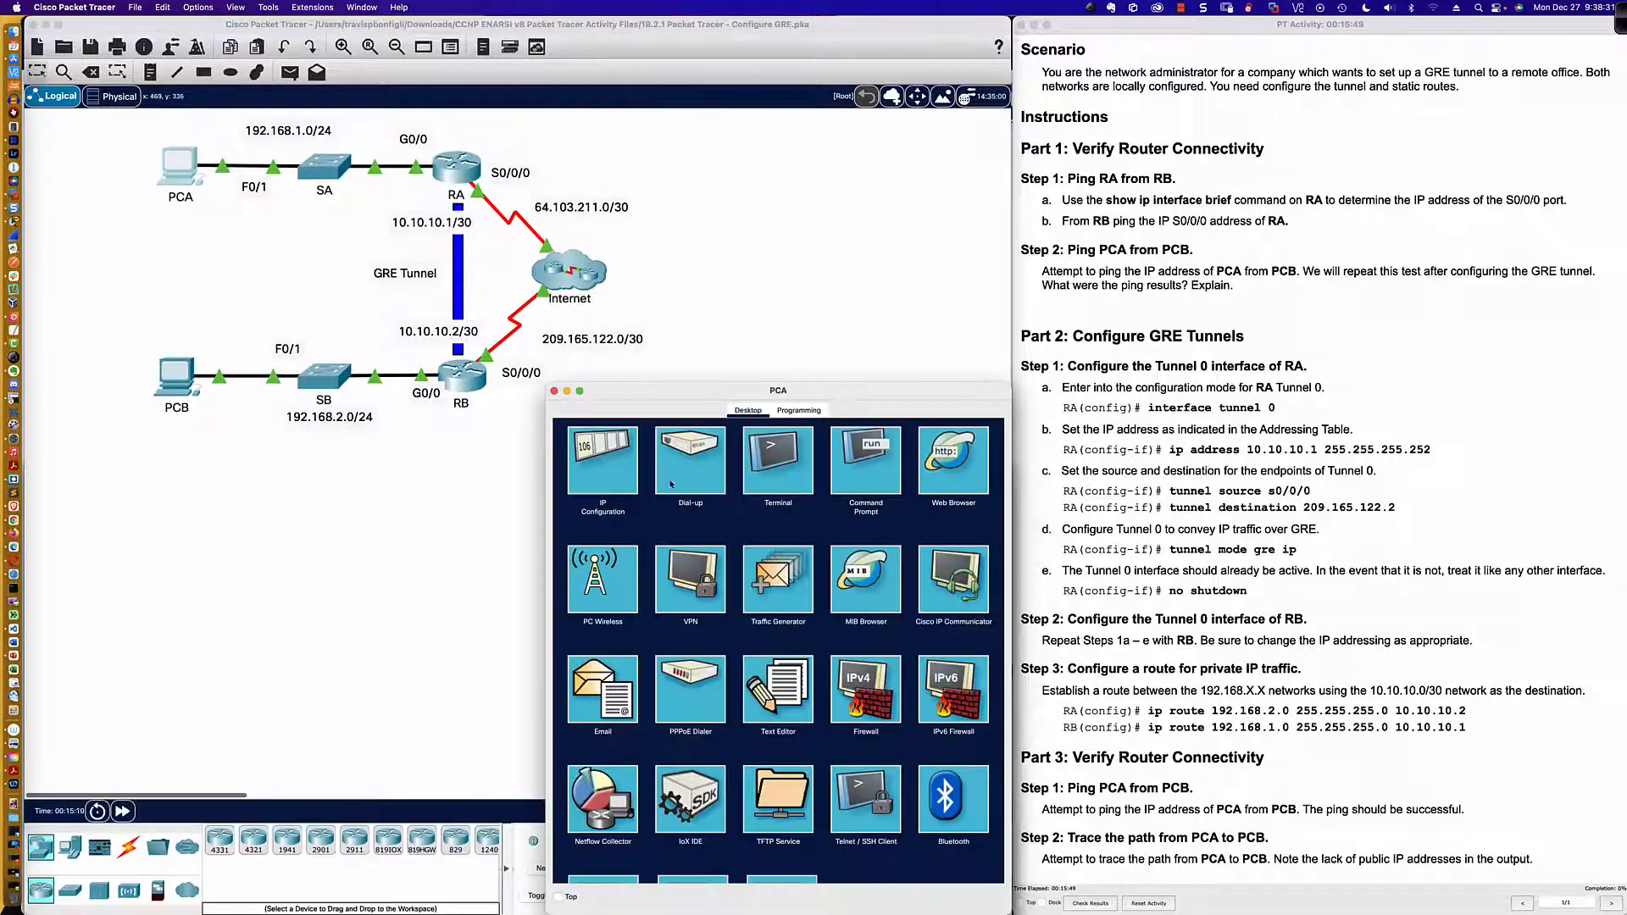
pyautogui.click(854, 458)
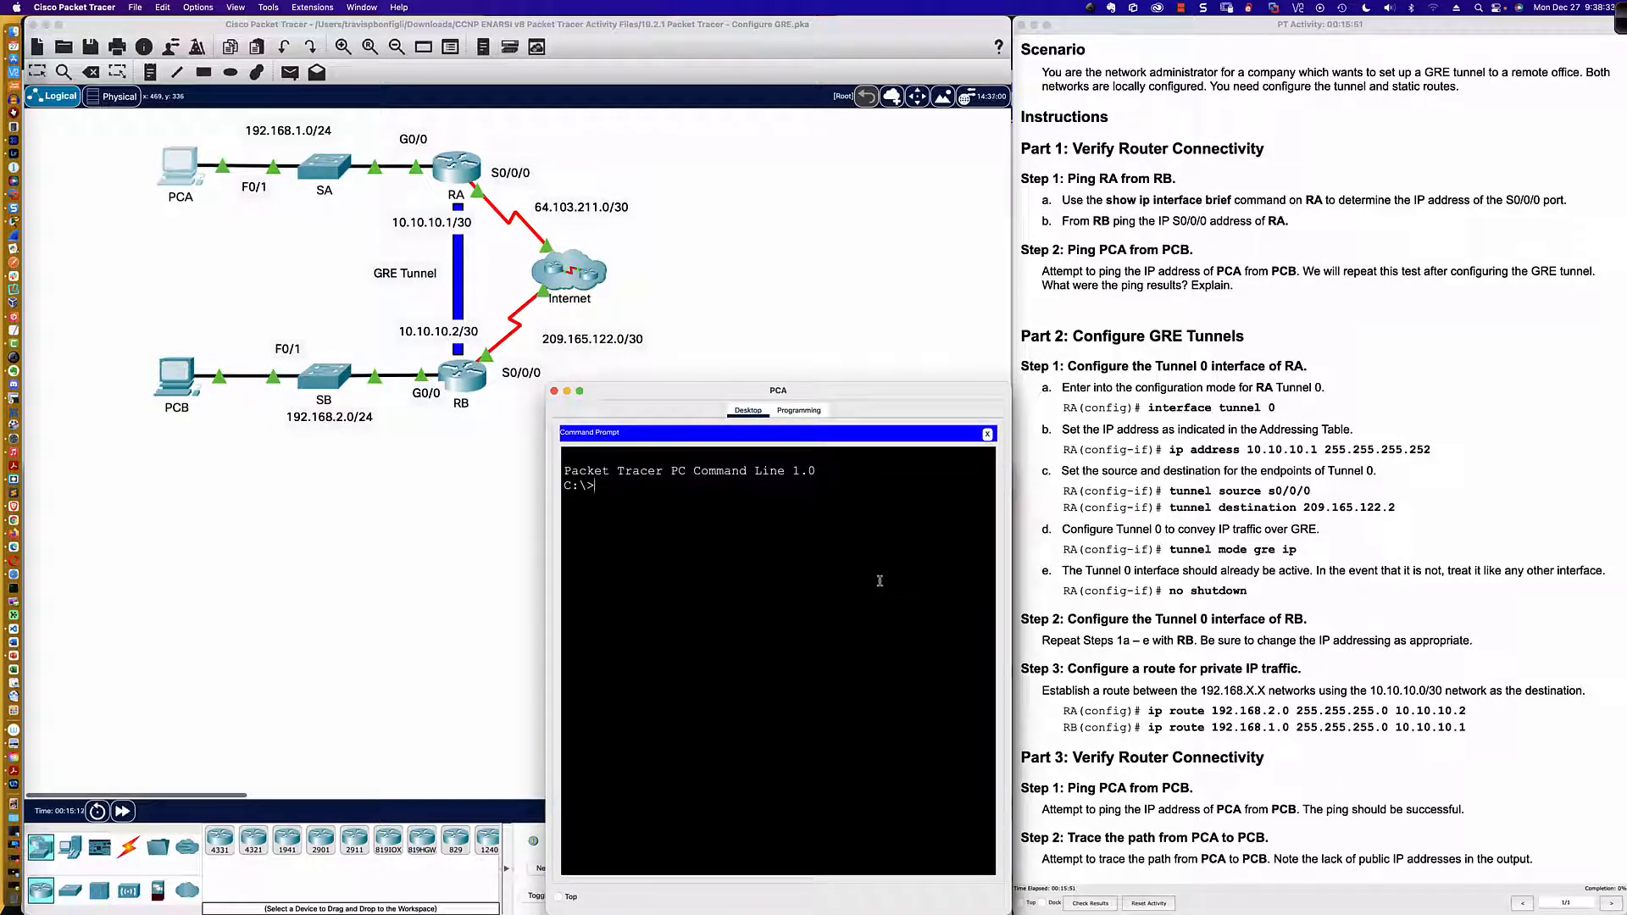
pyautogui.write('ping ')
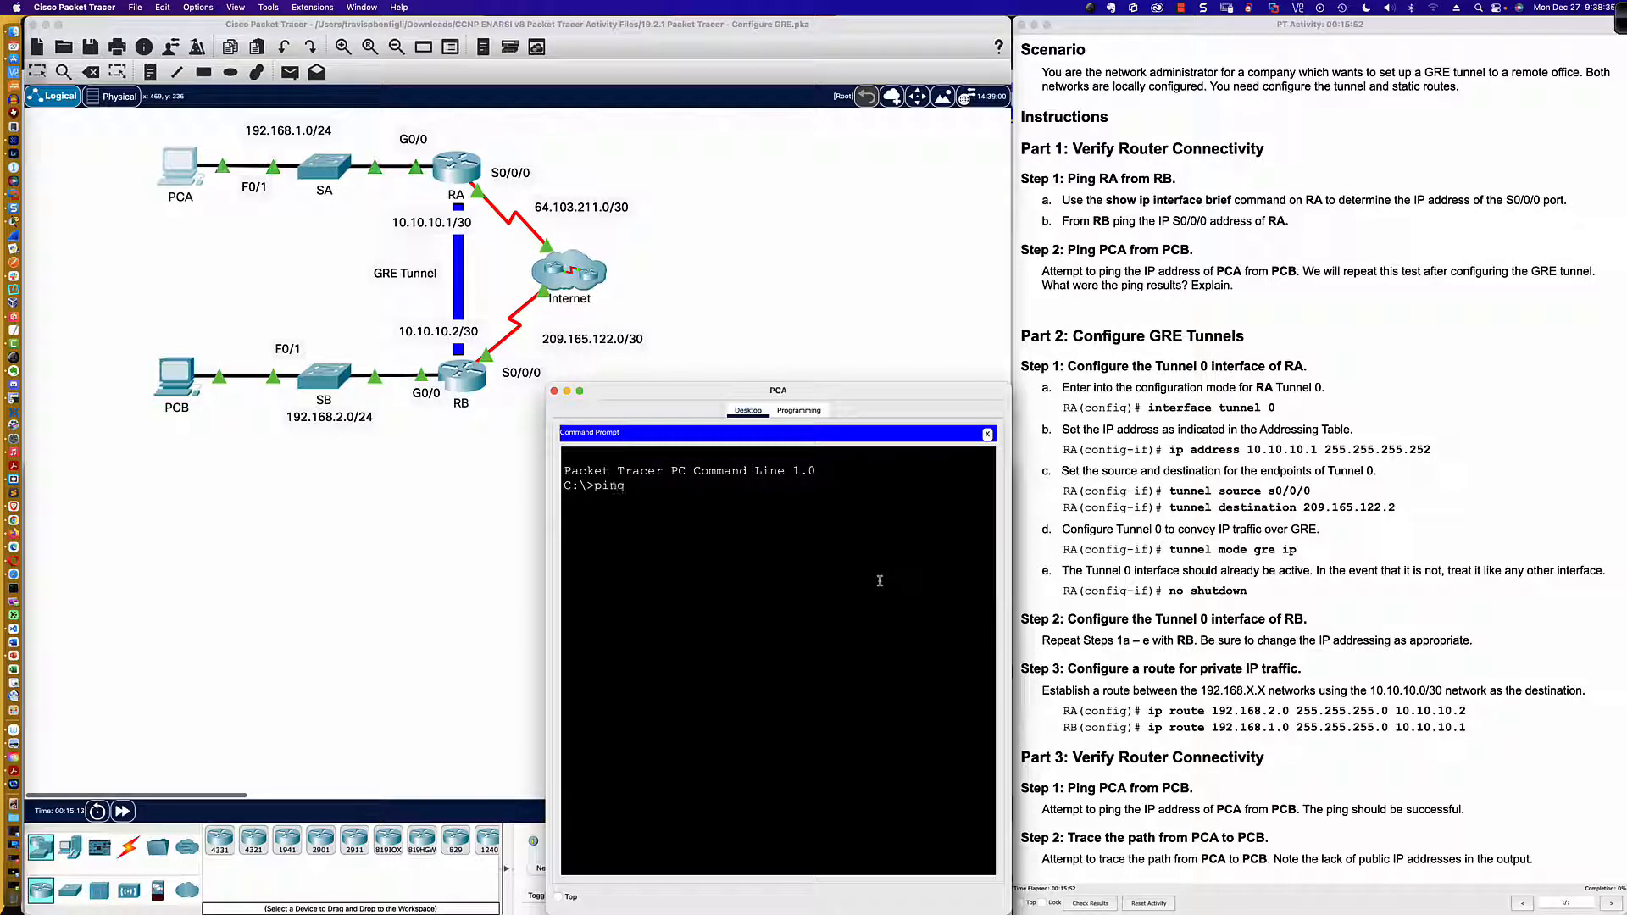
pyautogui.write('192.168.2.')
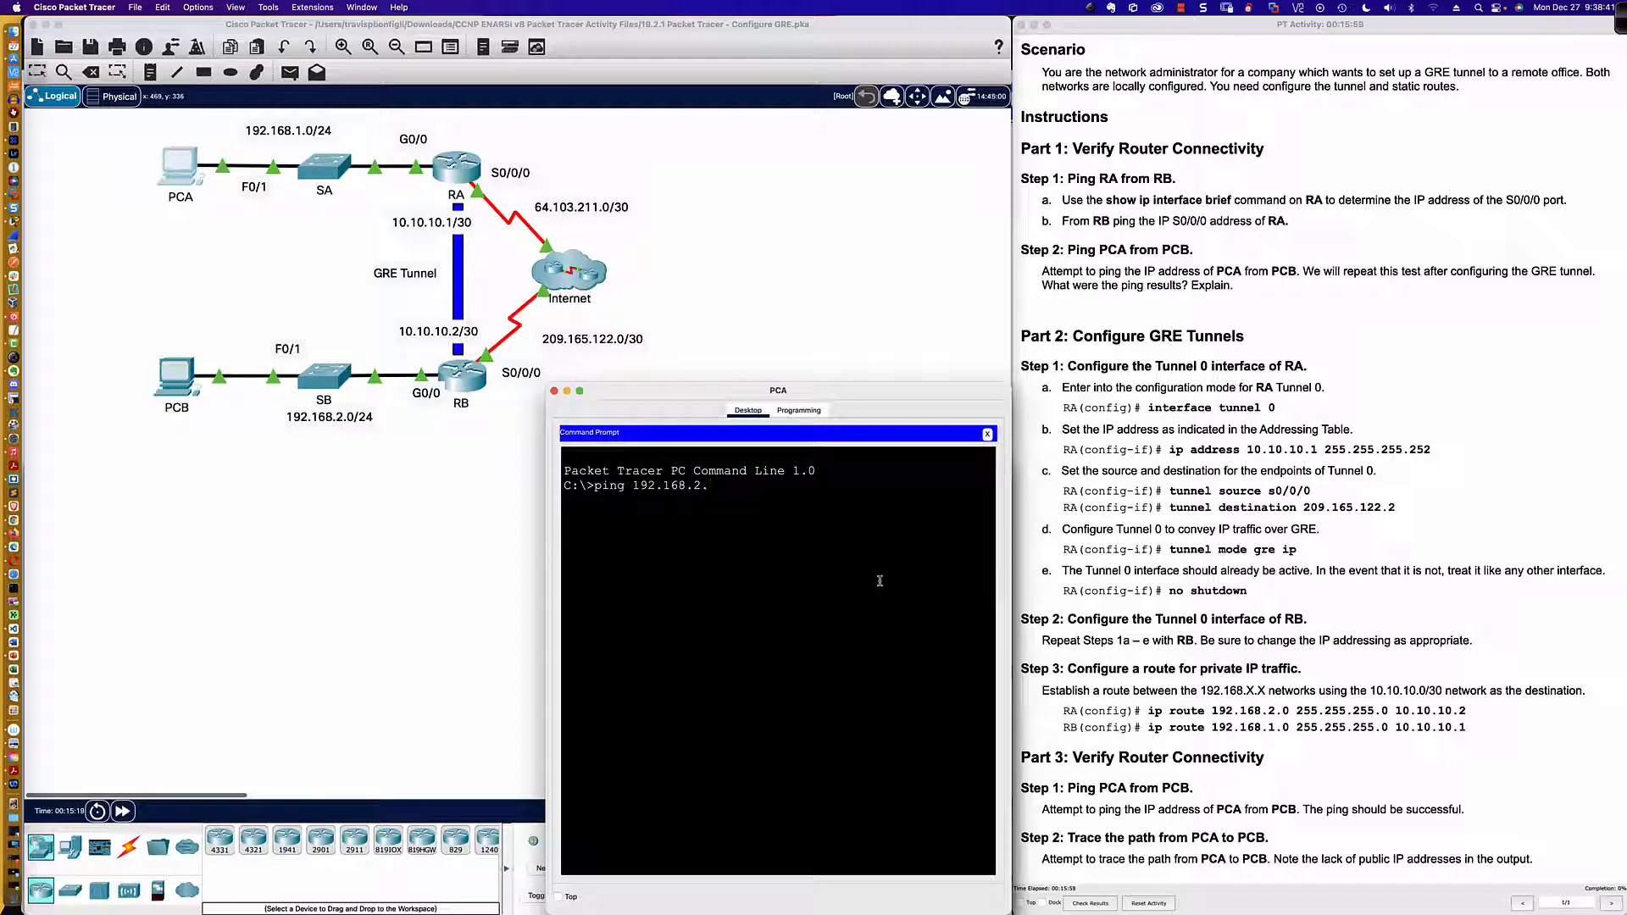
pyautogui.scroll(5, 1251, 328)
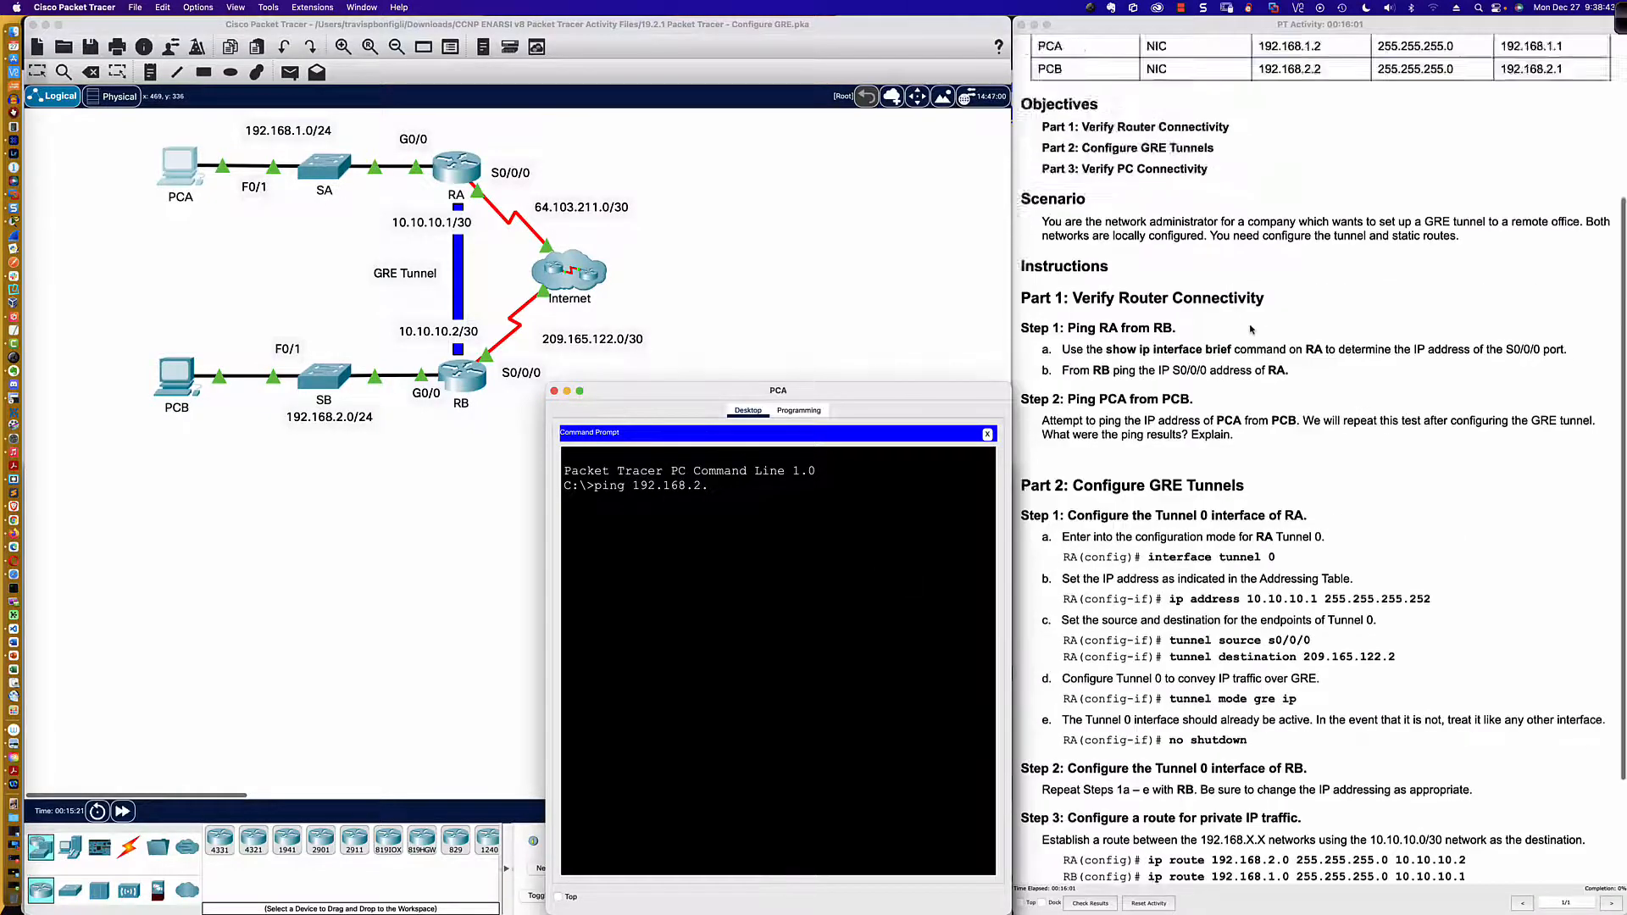
pyautogui.scroll(-10, 1251, 328)
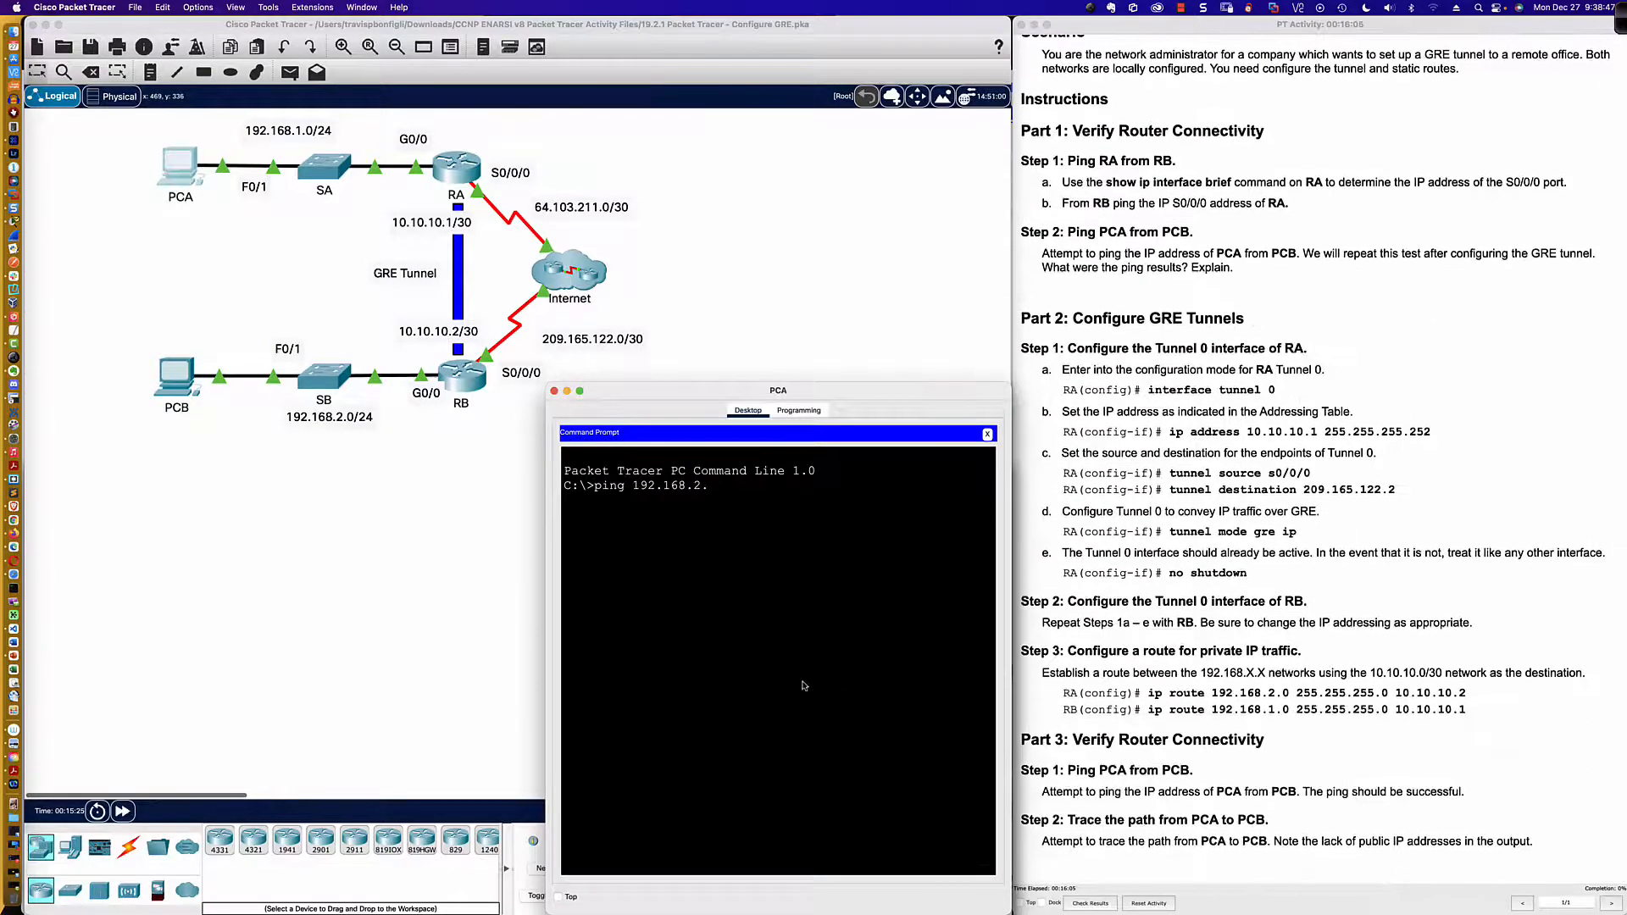
pyautogui.write('2')
pyautogui.press('Return')
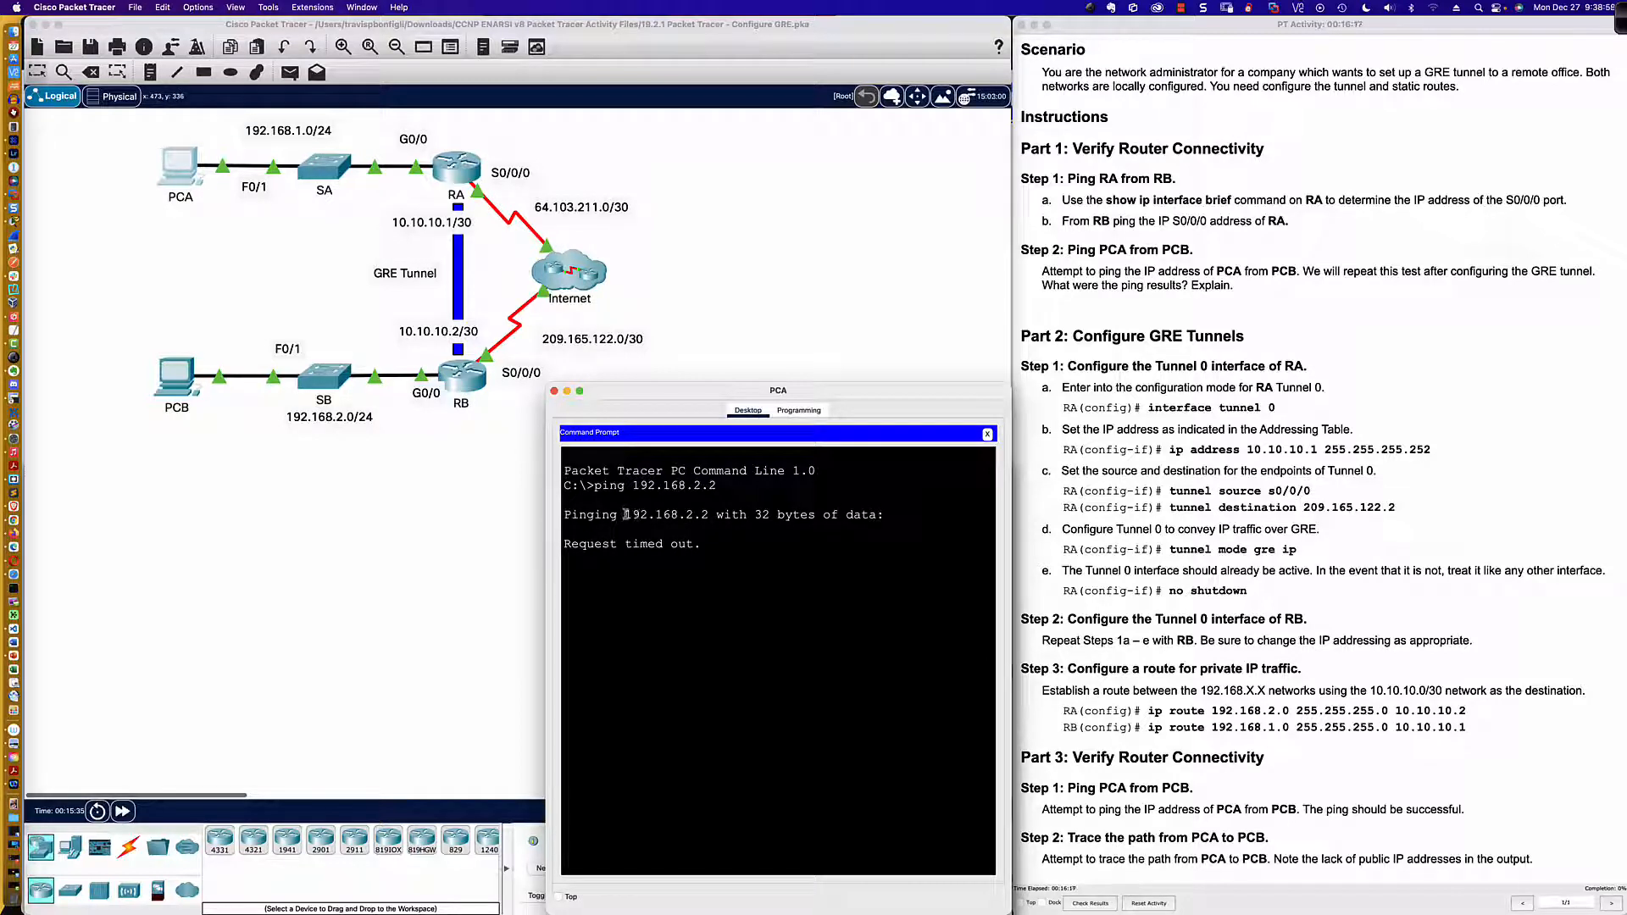
pyautogui.moveTo(626, 514); pyautogui.dragTo(716, 488)
pyautogui.click(630, 486)
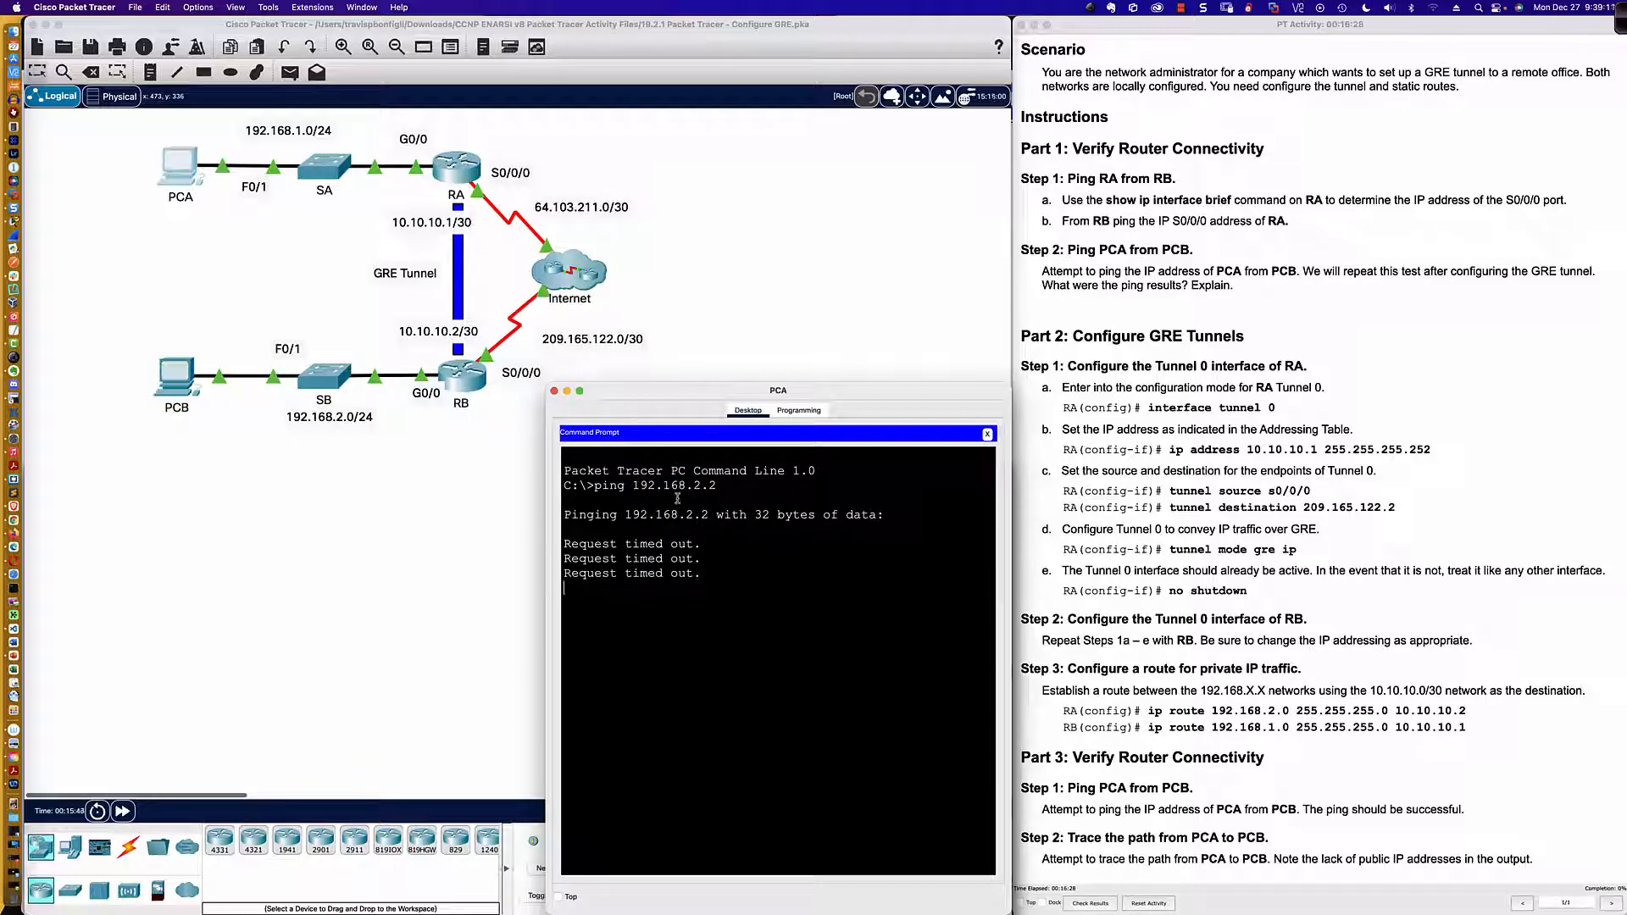
# Step: Close the command prompt and check the default gateway in PCA's IP configuration
pyautogui.click(988, 434)
pyautogui.click(627, 469)
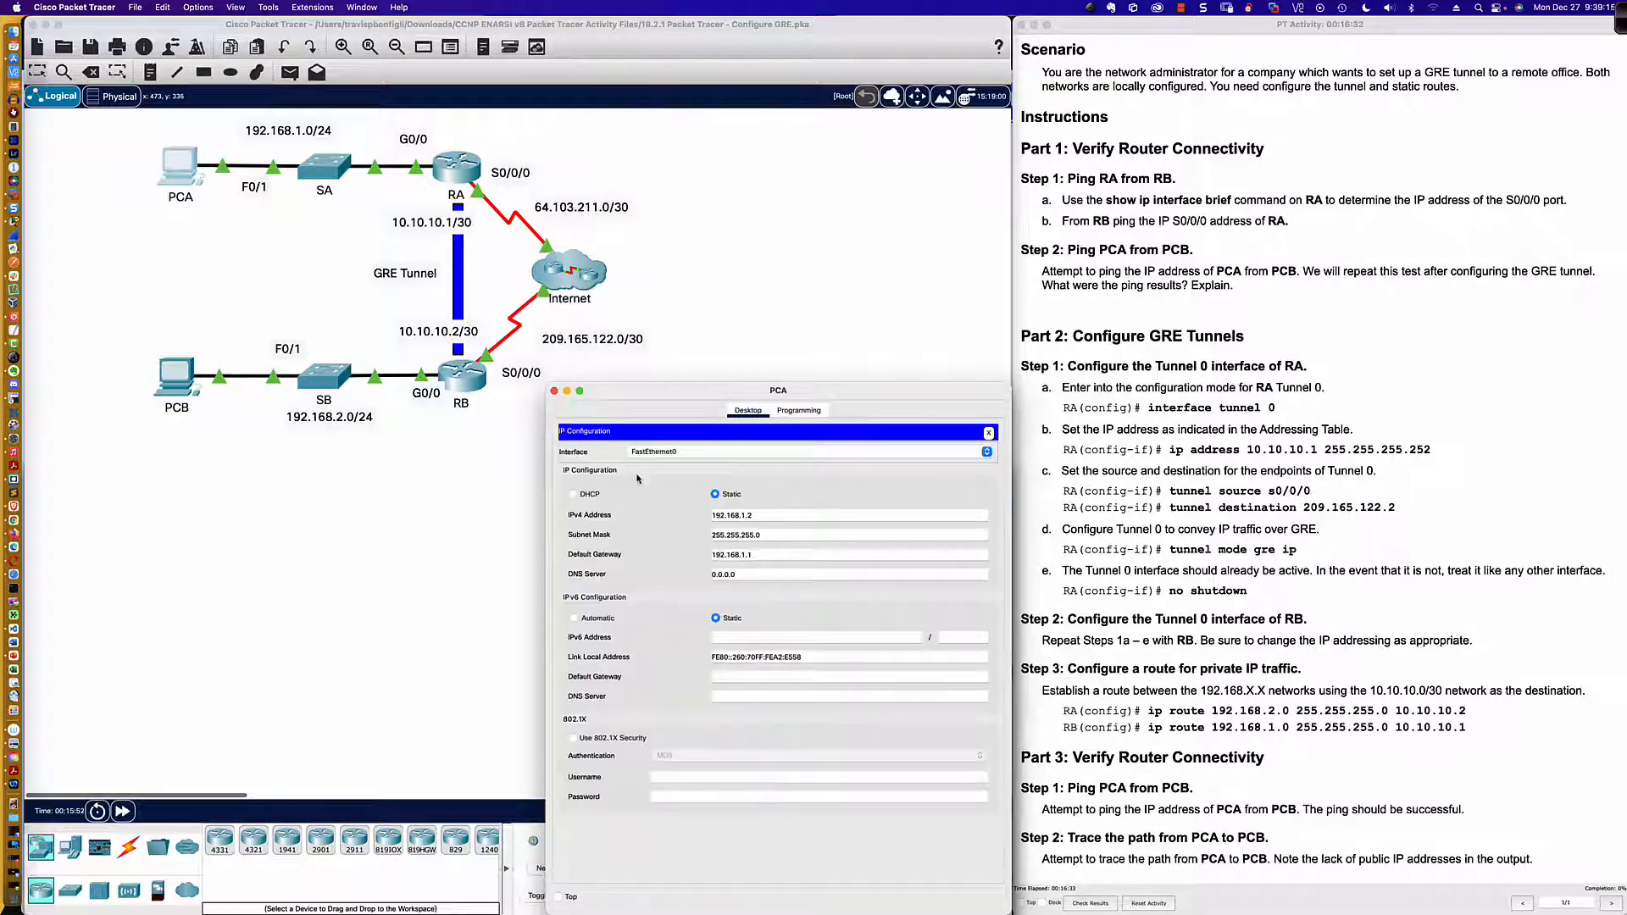
pyautogui.moveTo(759, 555); pyautogui.dragTo(708, 555)
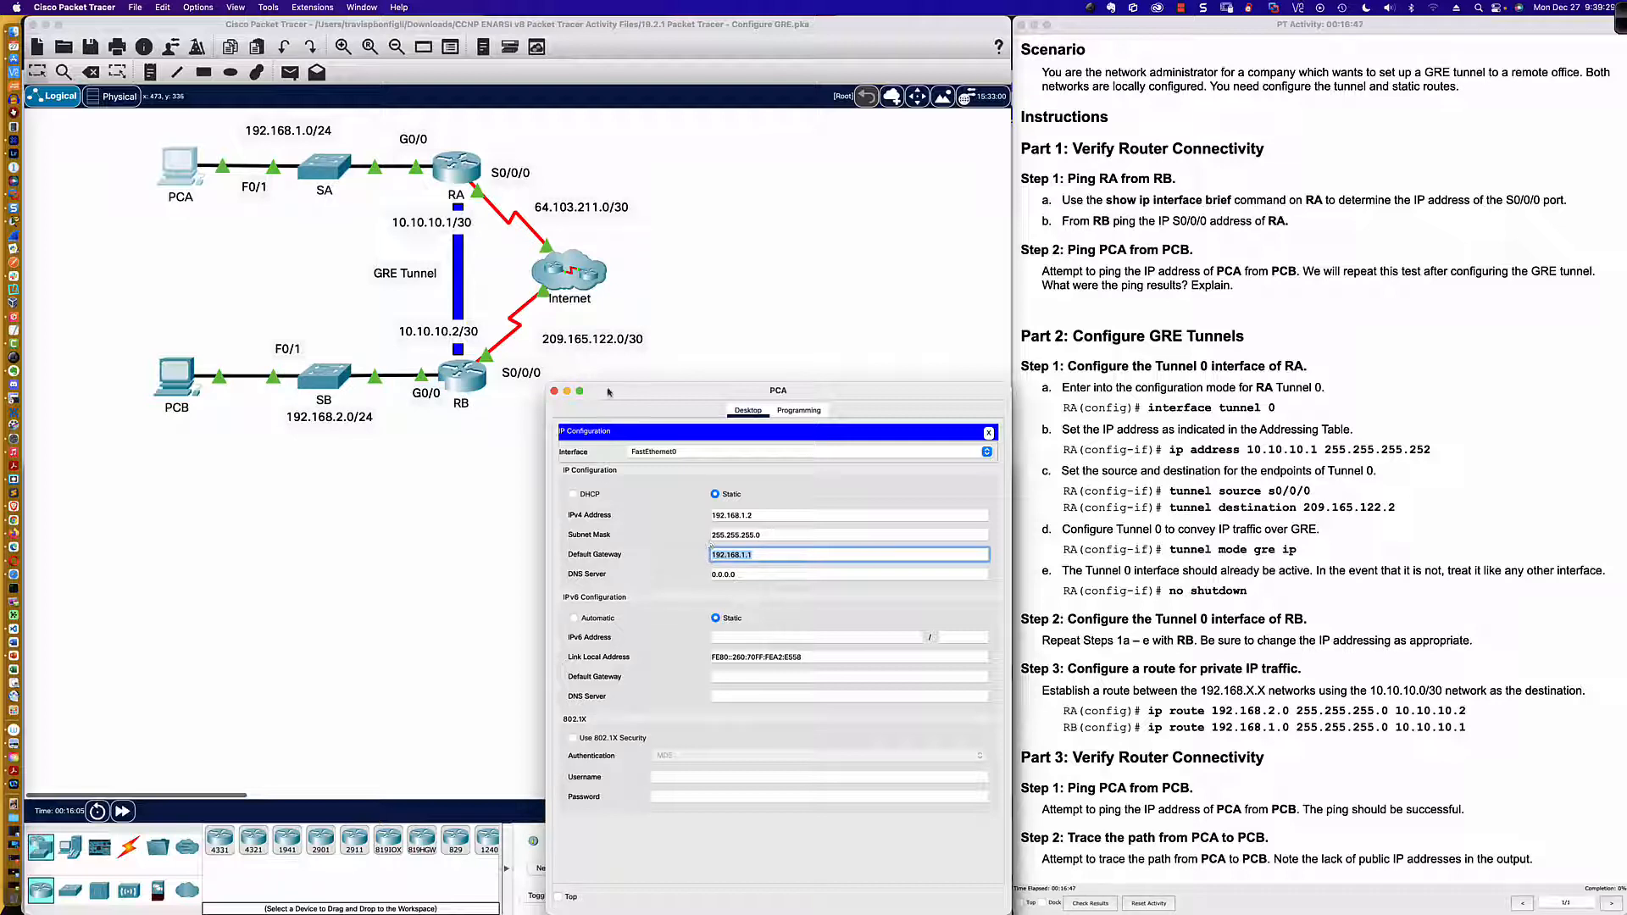
# Step: Display router RA's routing table with sh ip route and examine its connected routes and default static route
pyautogui.click(452, 176)
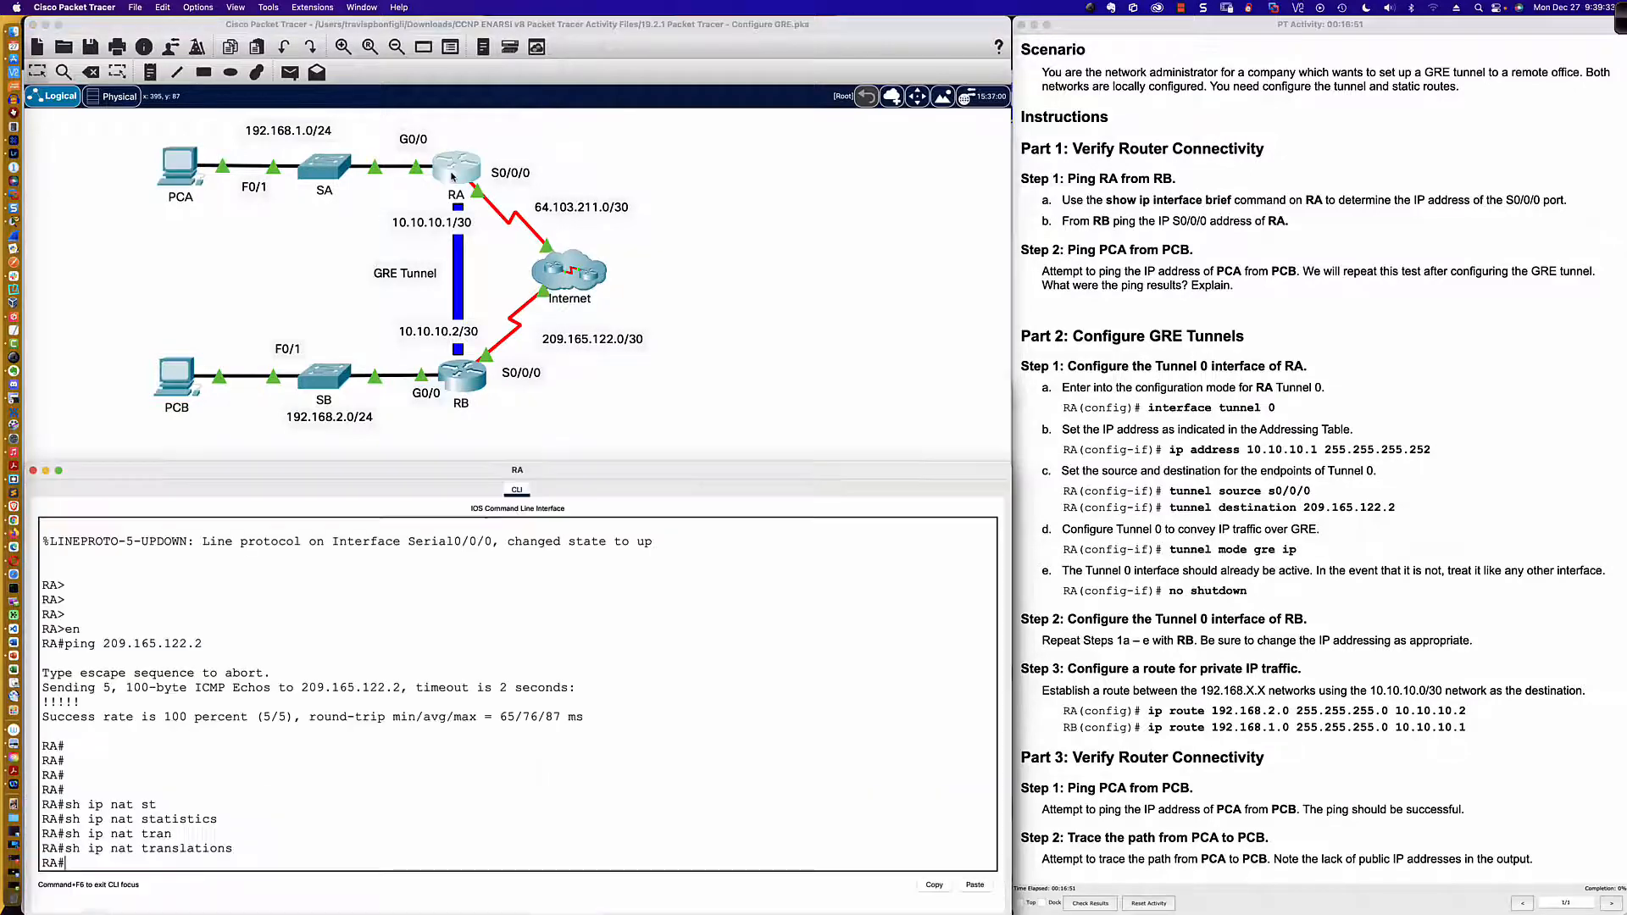
pyautogui.click(663, 667)
pyautogui.write('sh ip route')
pyautogui.press('Return')
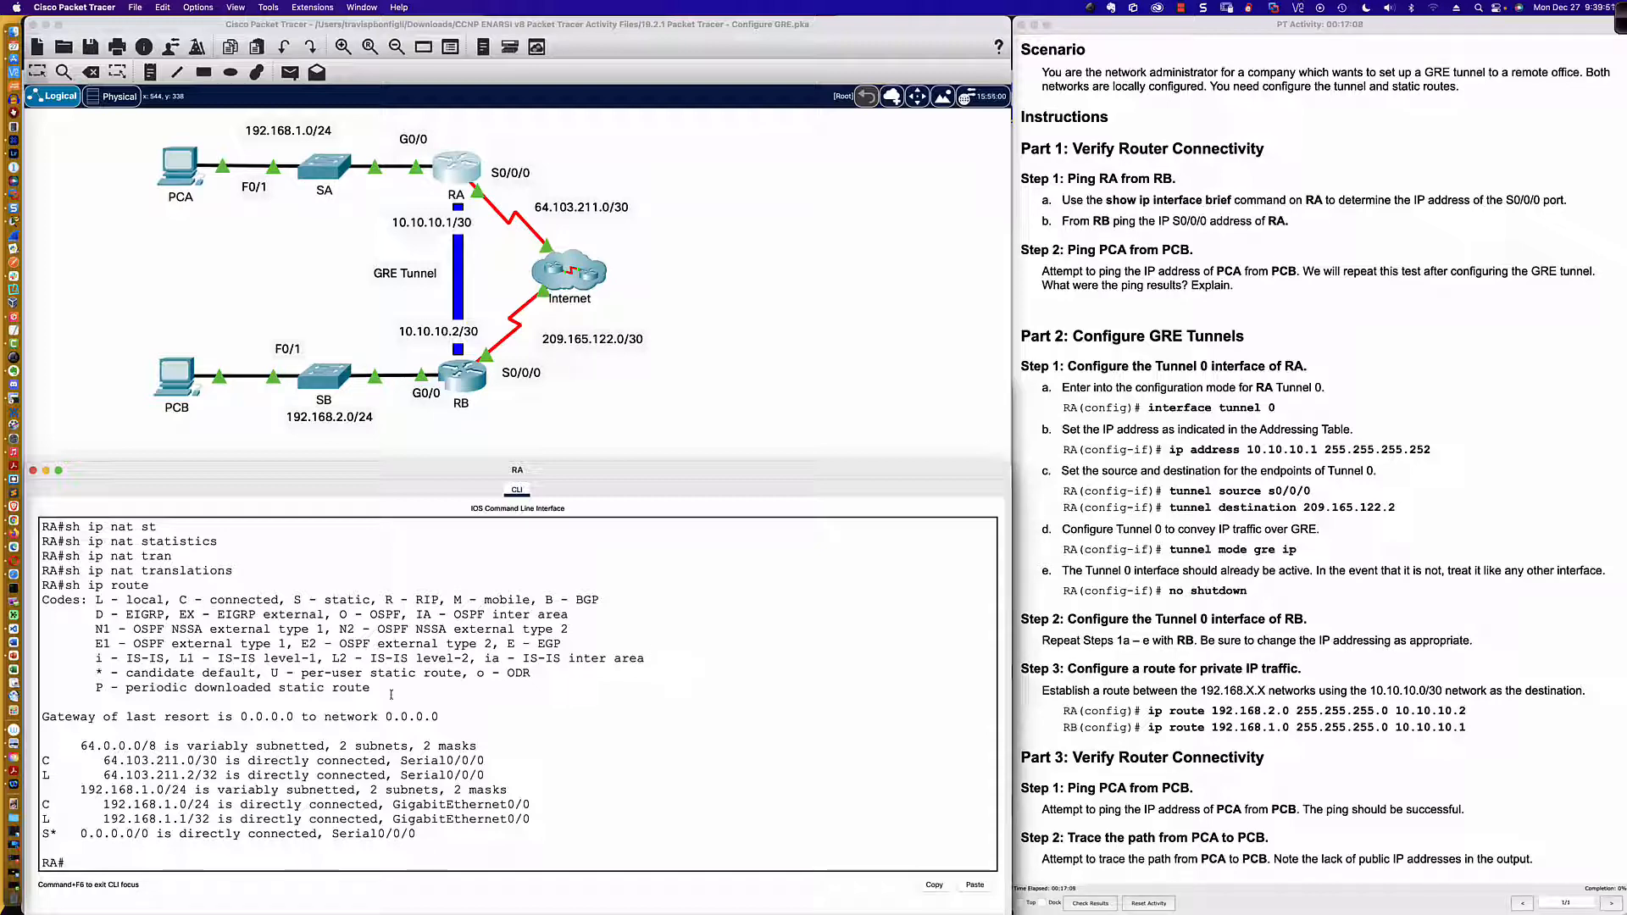
pyautogui.moveTo(73, 746); pyautogui.dragTo(552, 822)
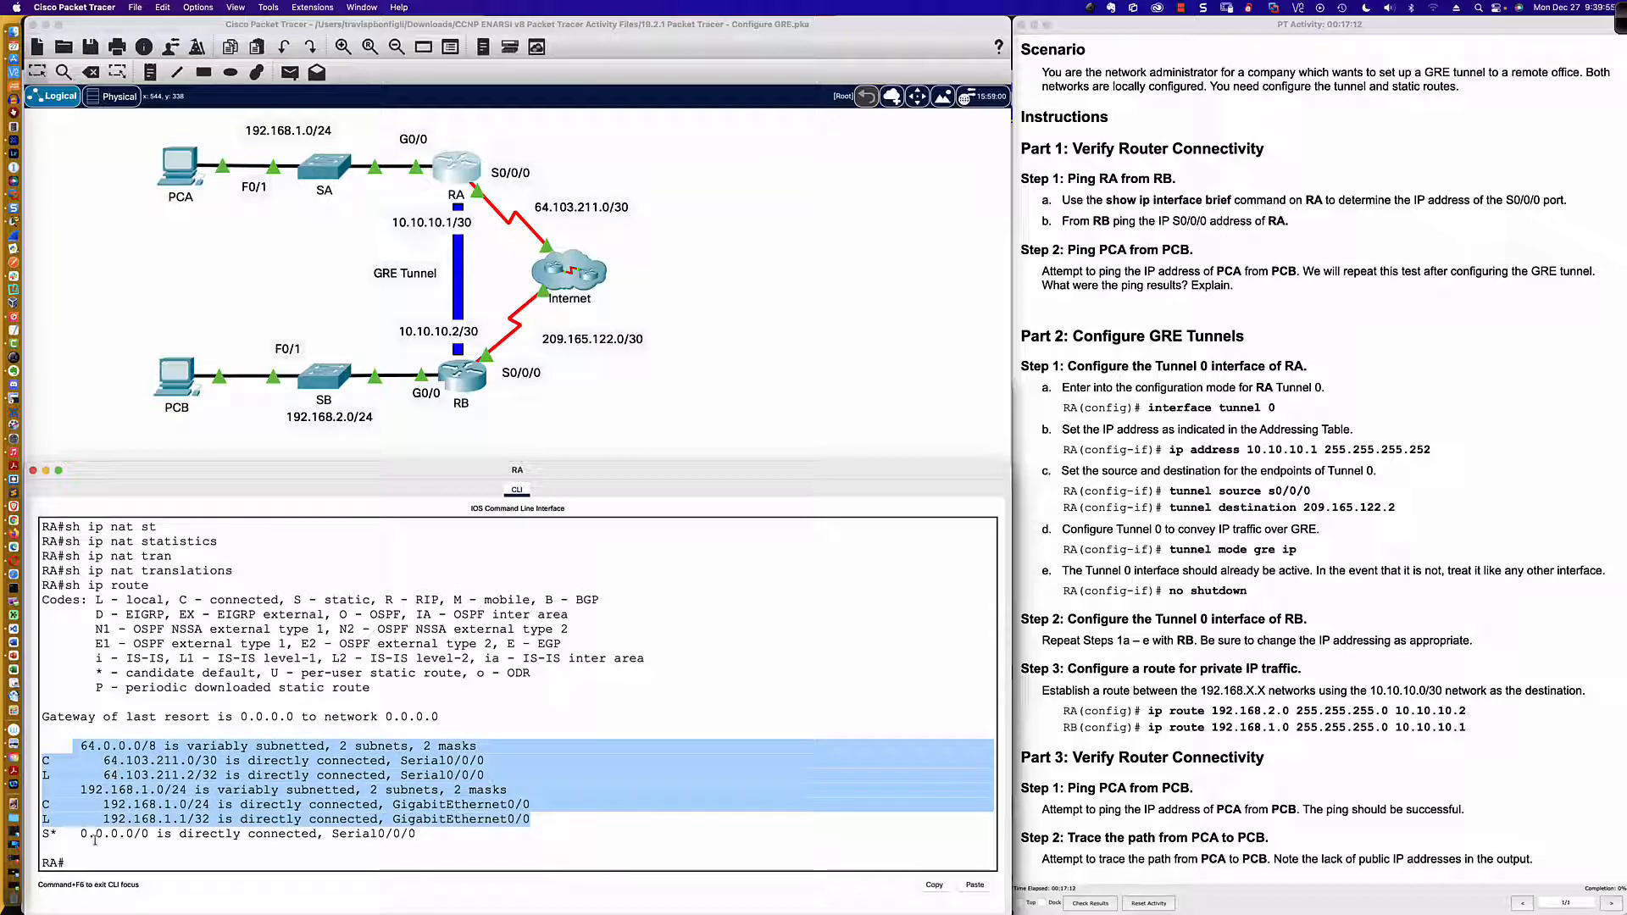
pyautogui.moveTo(42, 834); pyautogui.dragTo(422, 838)
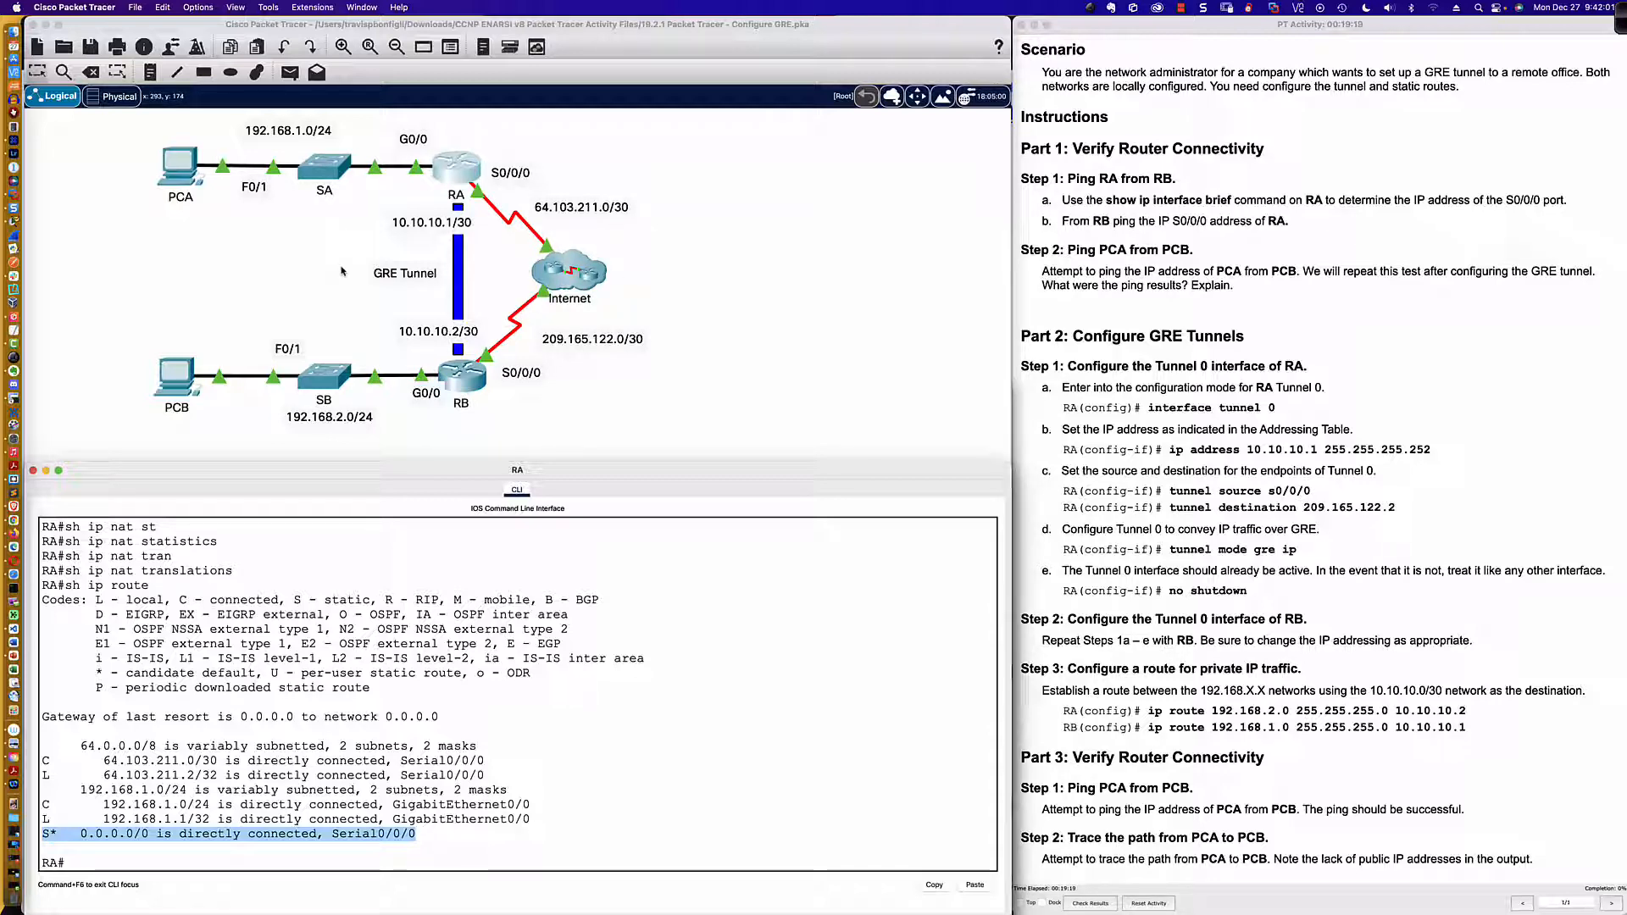
# Step: Review the tunnel instructions and enter global configuration mode on router RA with conf t
pyautogui.scroll(-1, 1181, 362)
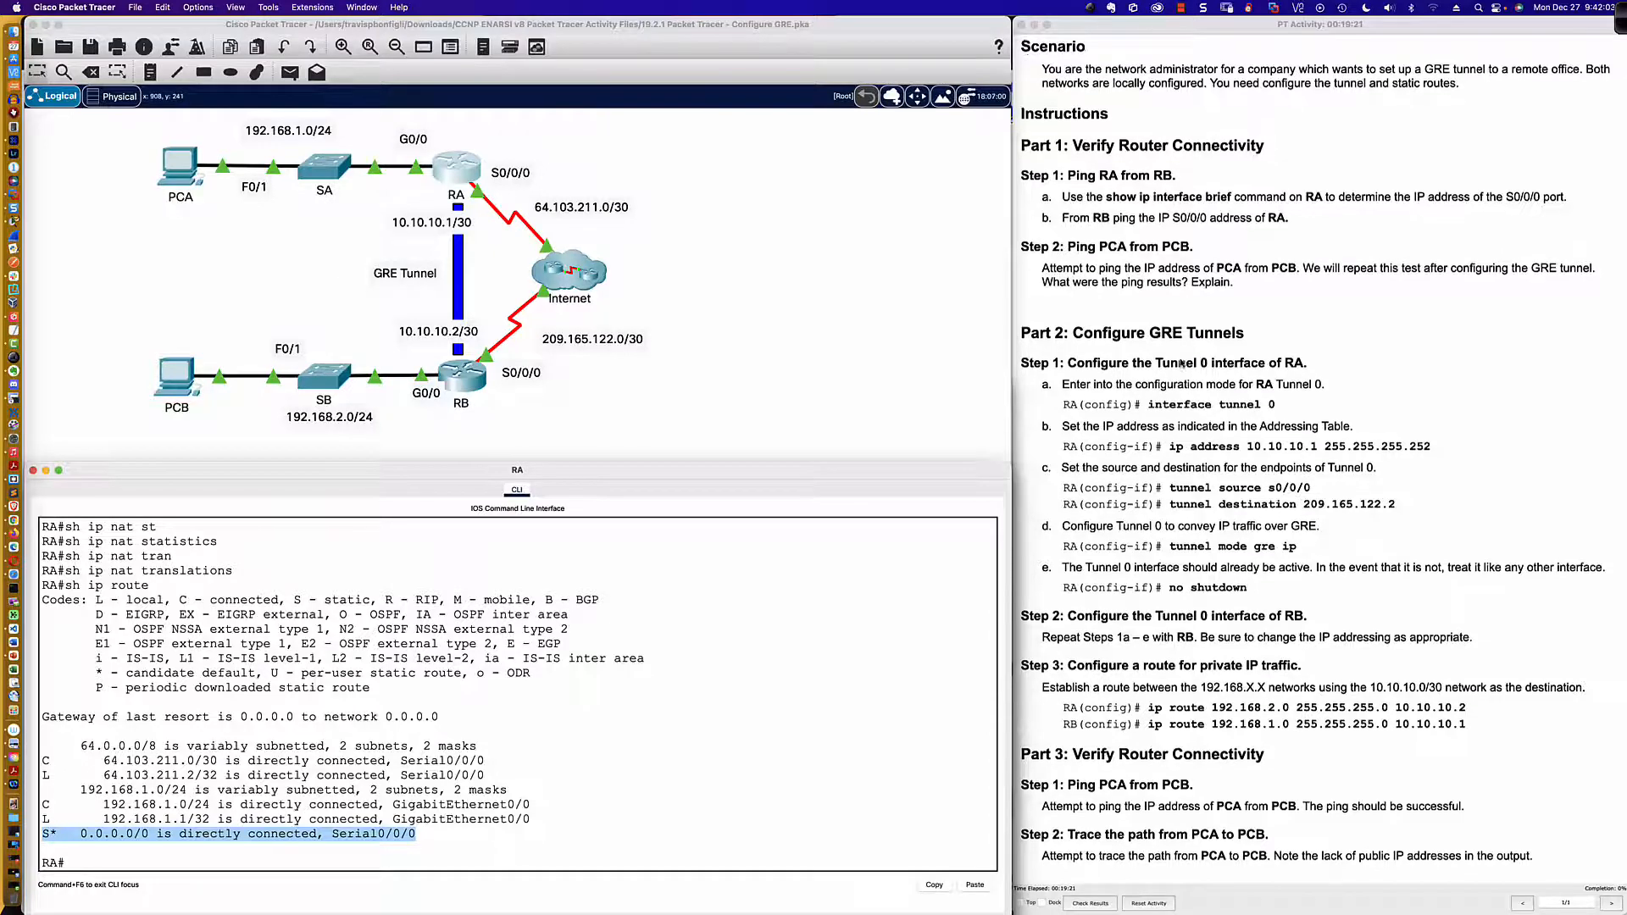
pyautogui.scroll(1, 1181, 363)
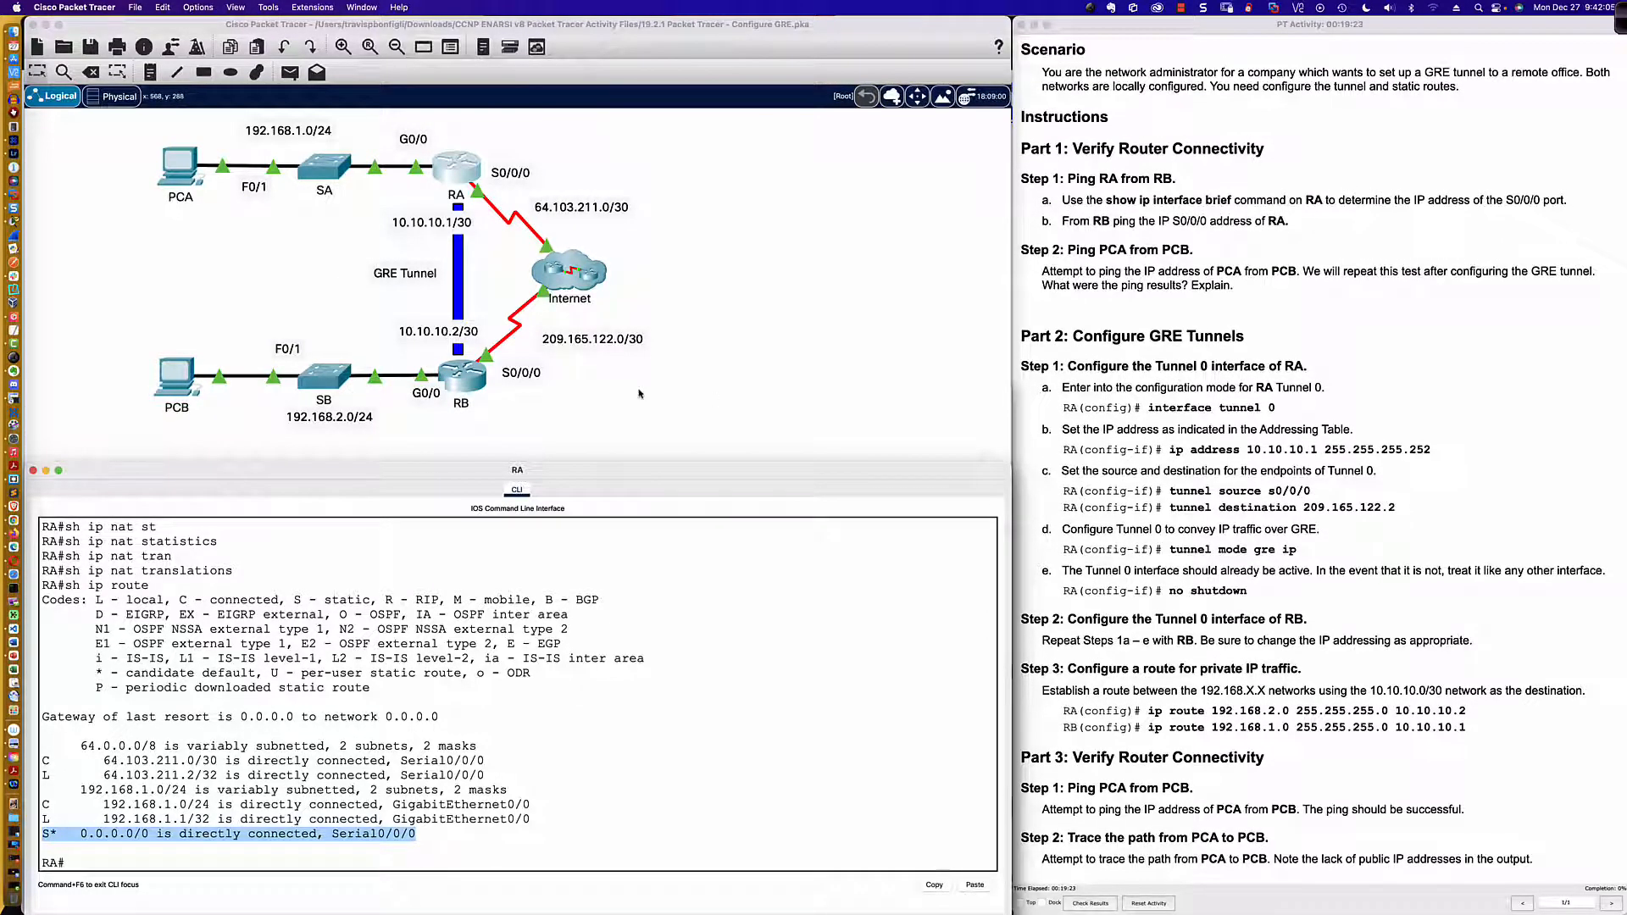
pyautogui.click(593, 658)
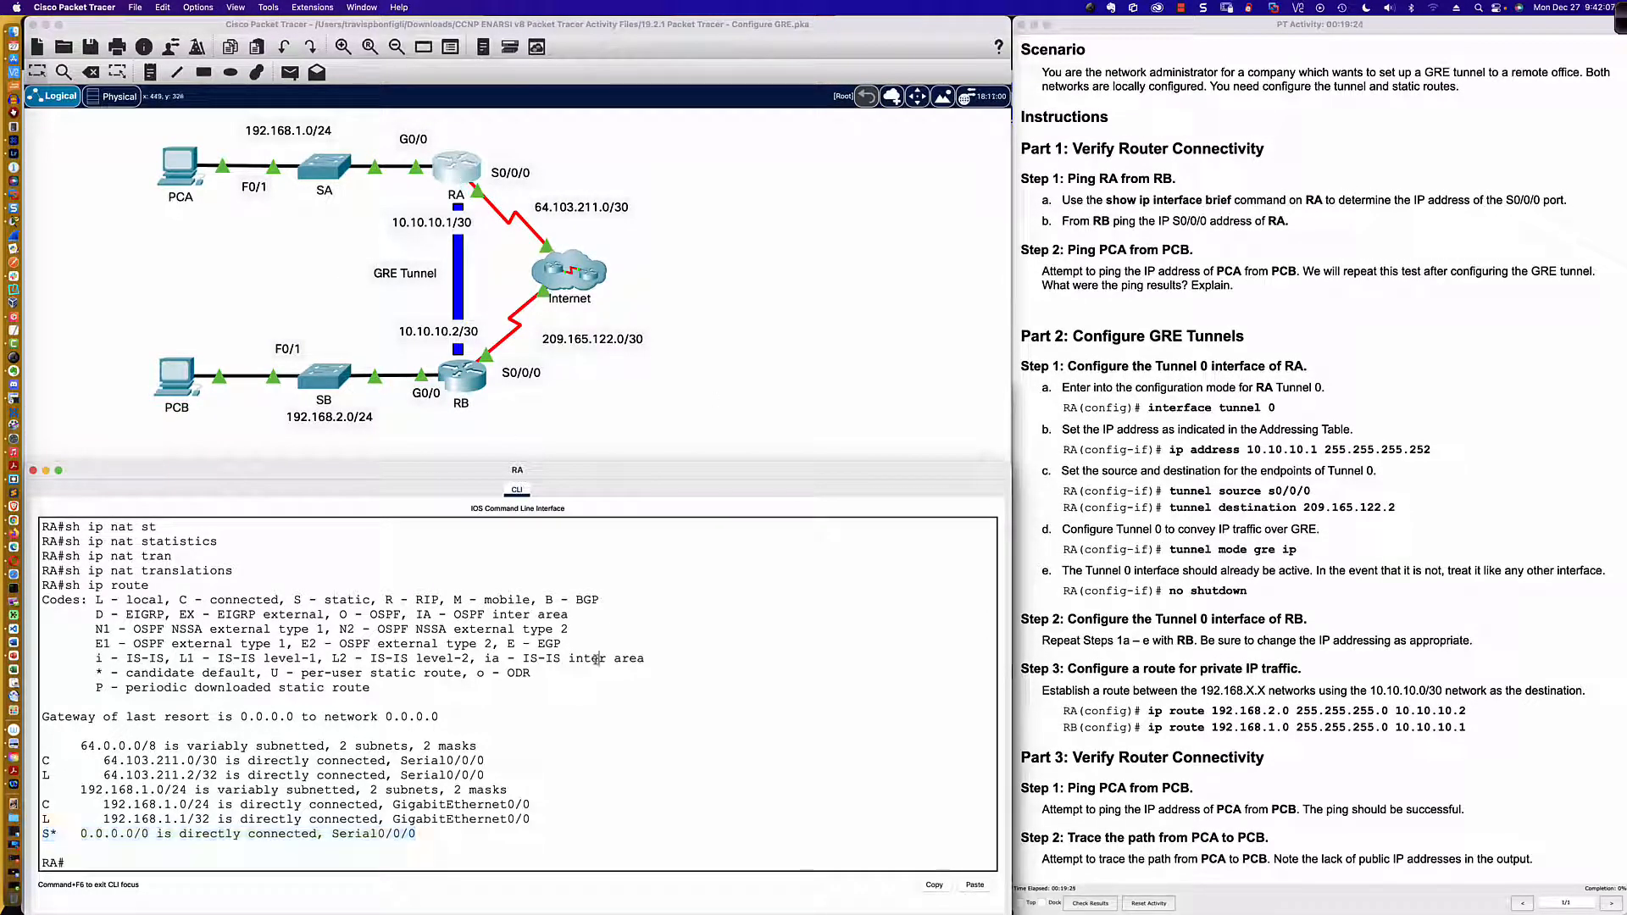
pyautogui.press('Return')
pyautogui.press('Return')
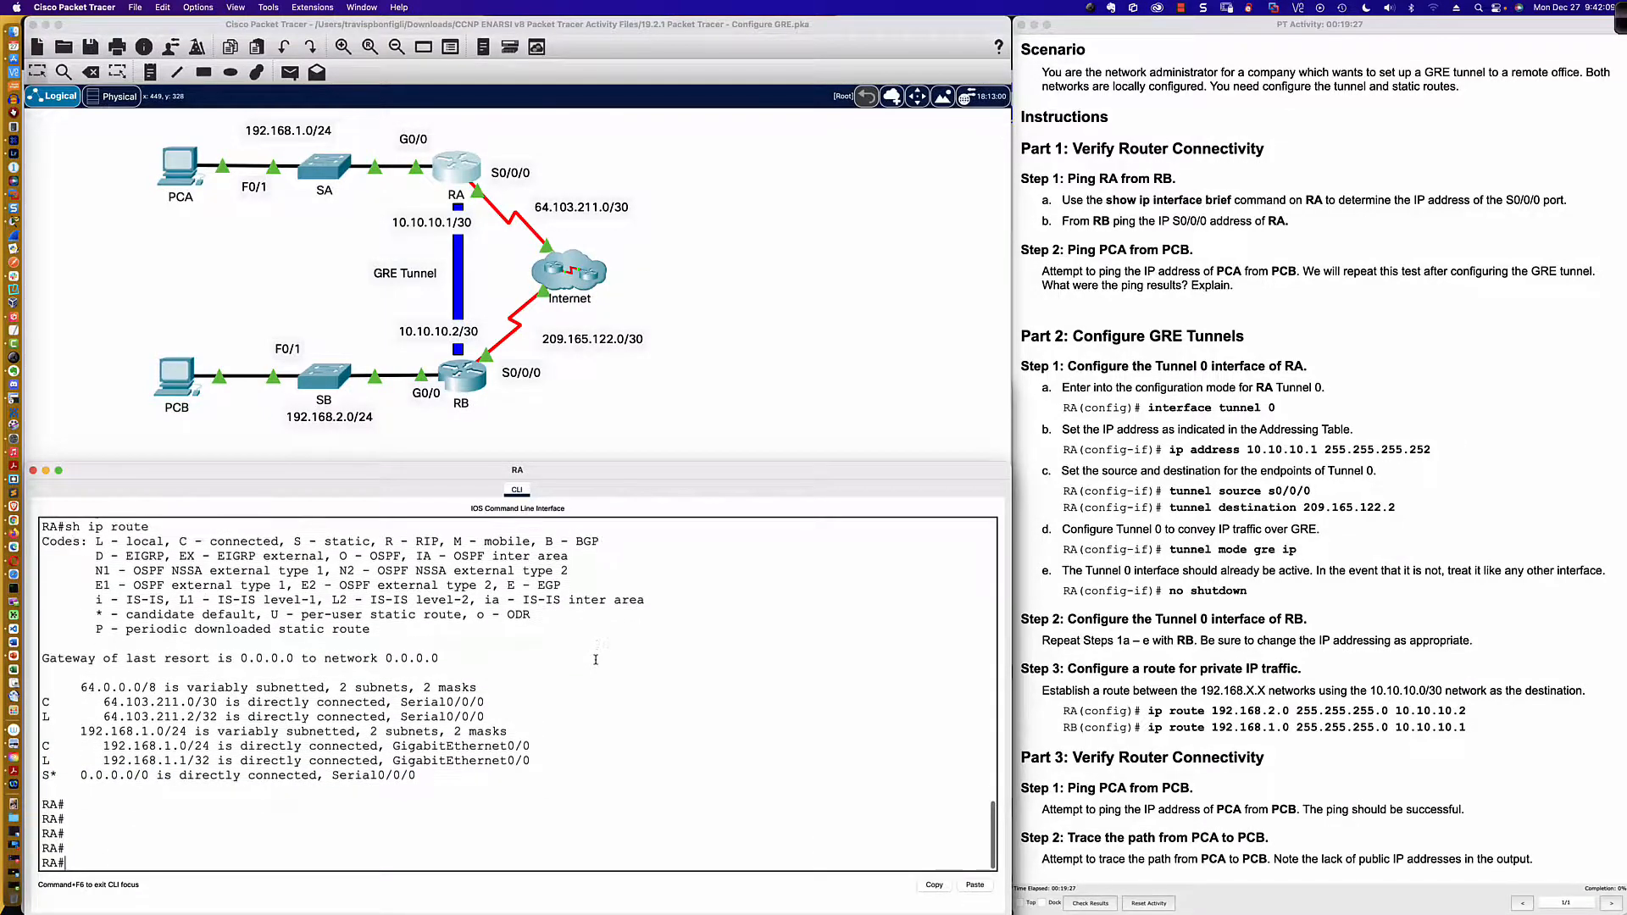
pyautogui.press('Return')
pyautogui.write('conf t')
pyautogui.press('Return')
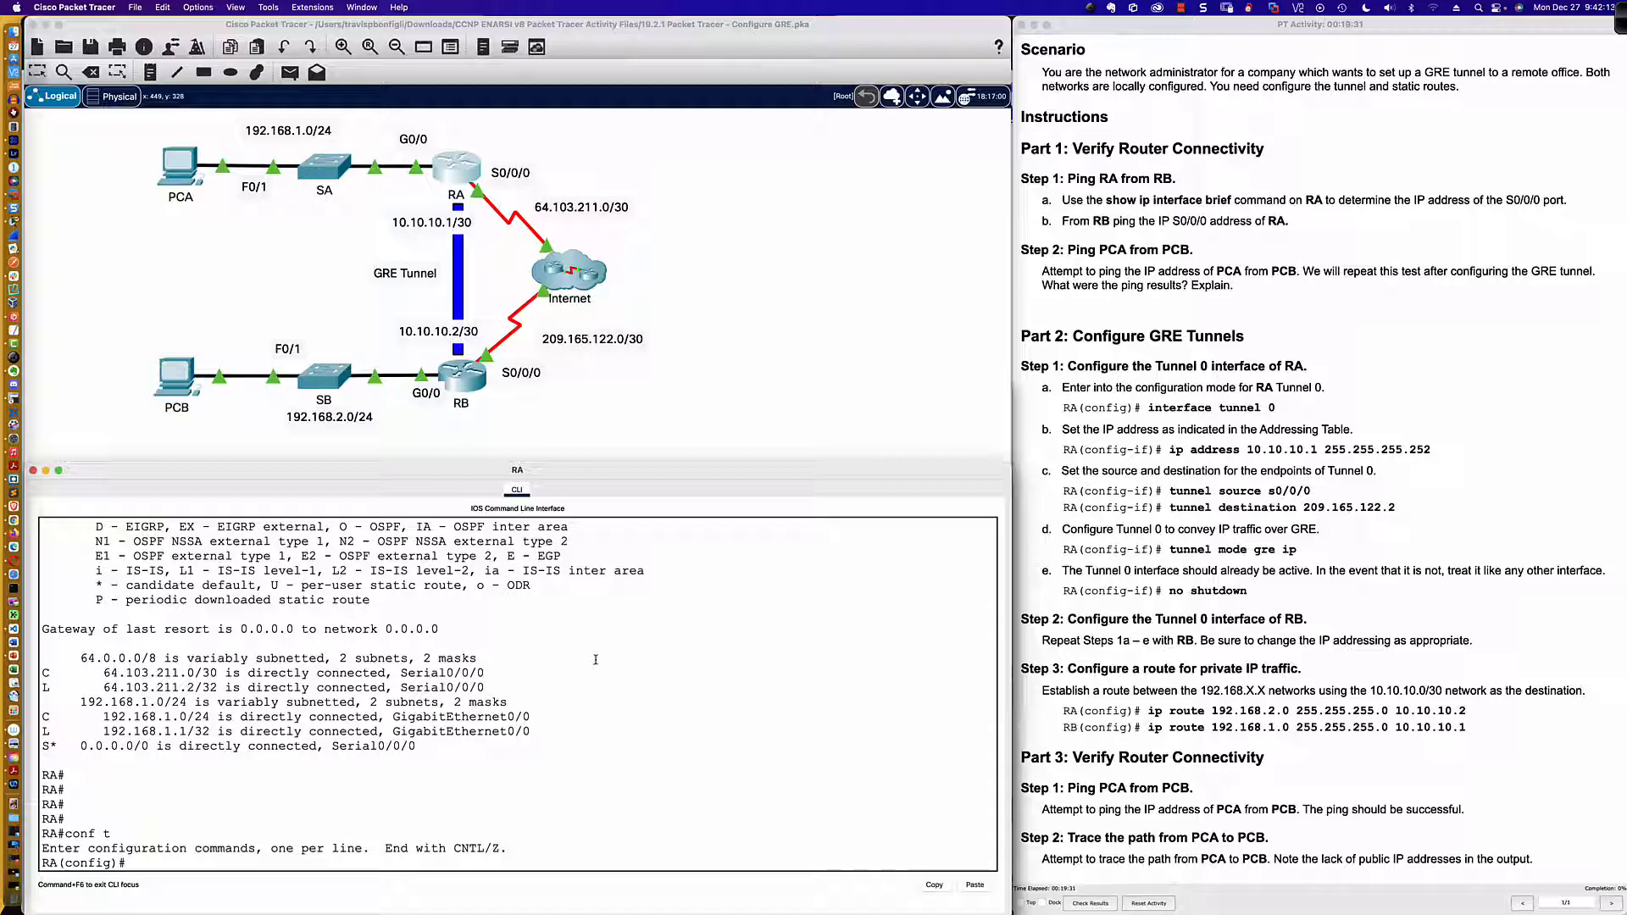
# Step: Look up the tunnel interface keyword and list the available global configuration commands on router RA
pyautogui.write('int tu')
pyautogui.press('BackSpace')
pyautogui.press('BackSpace')
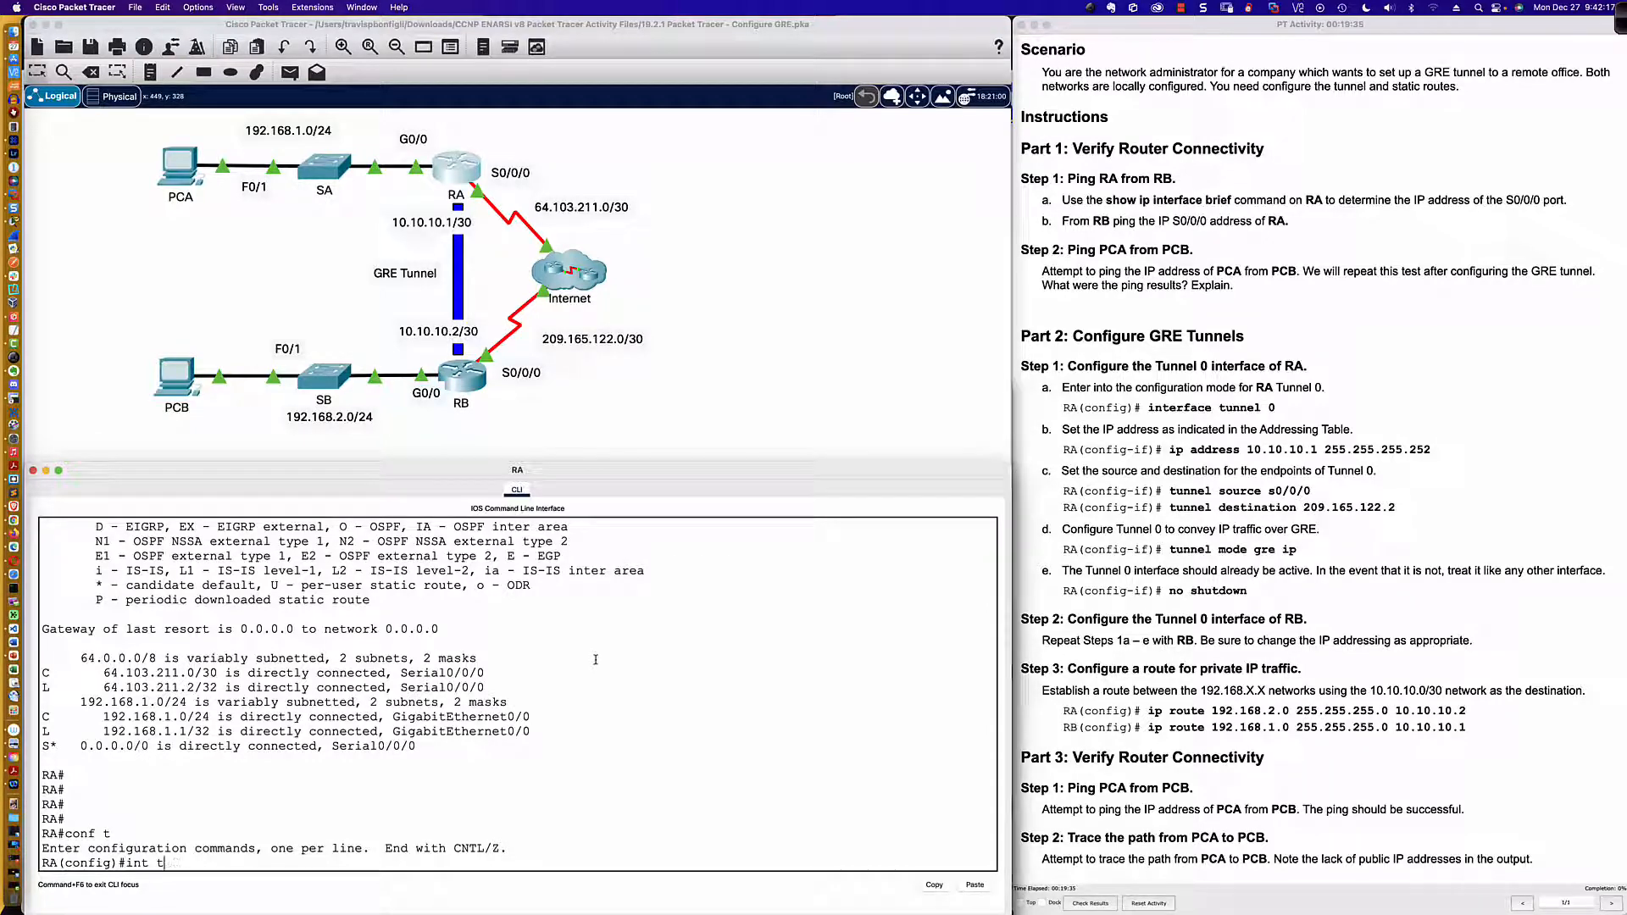
pyautogui.write('u?')
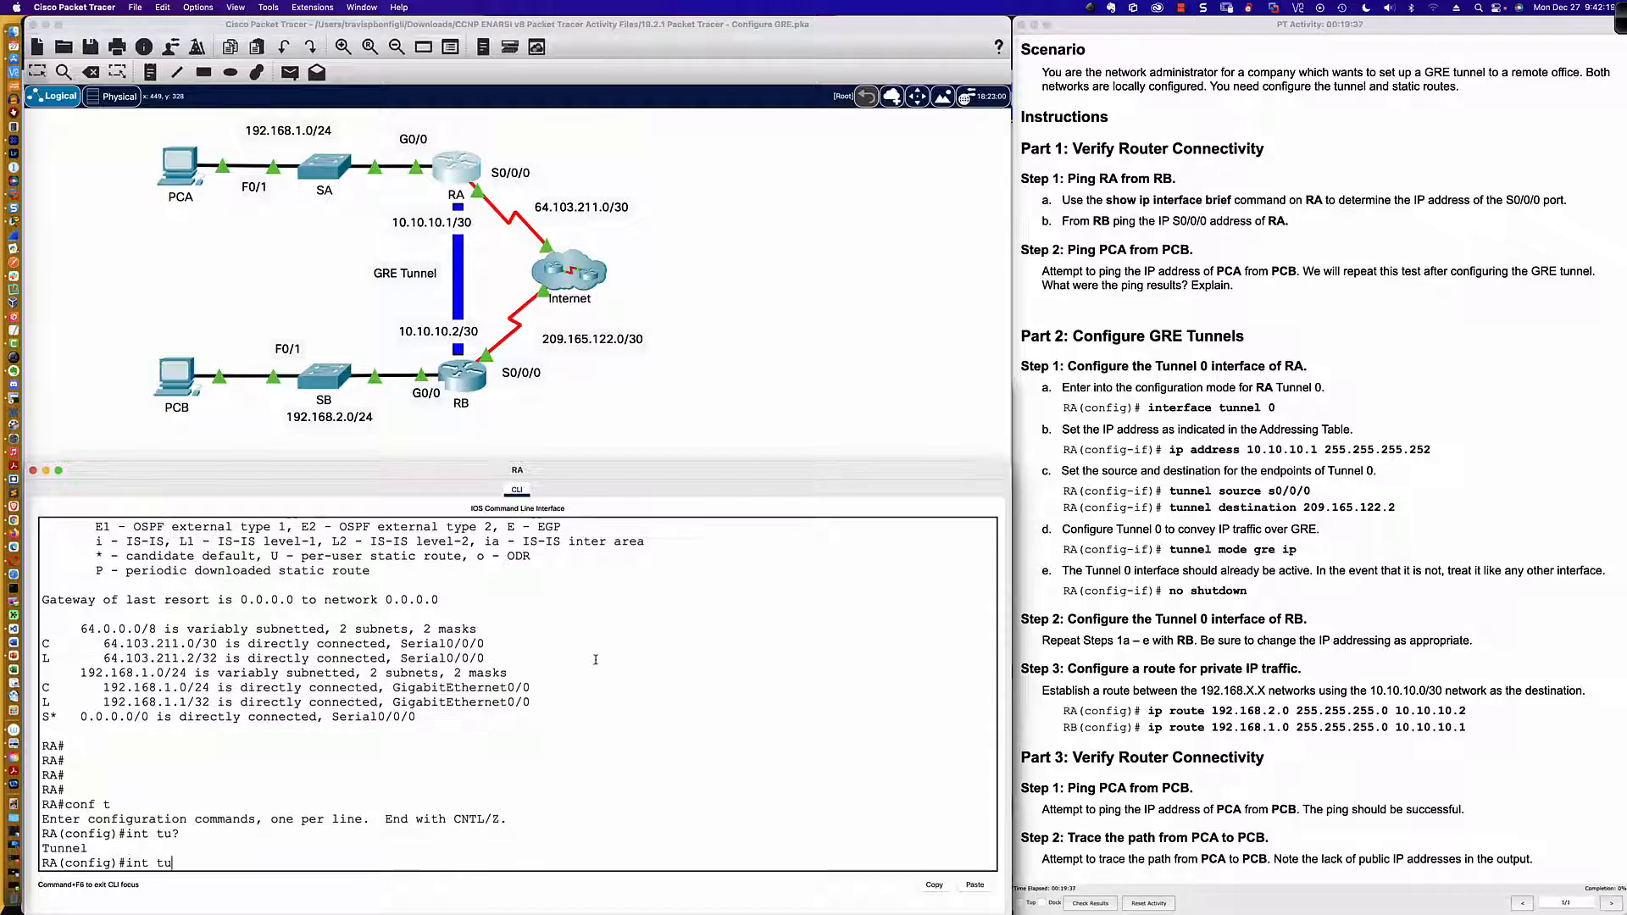
pyautogui.press('BackSpace')
pyautogui.press('BackSpace')
pyautogui.press('BackSpace')
pyautogui.press('BackSpace')
pyautogui.press('BackSpace')
pyautogui.press('BackSpace')
pyautogui.write('?')
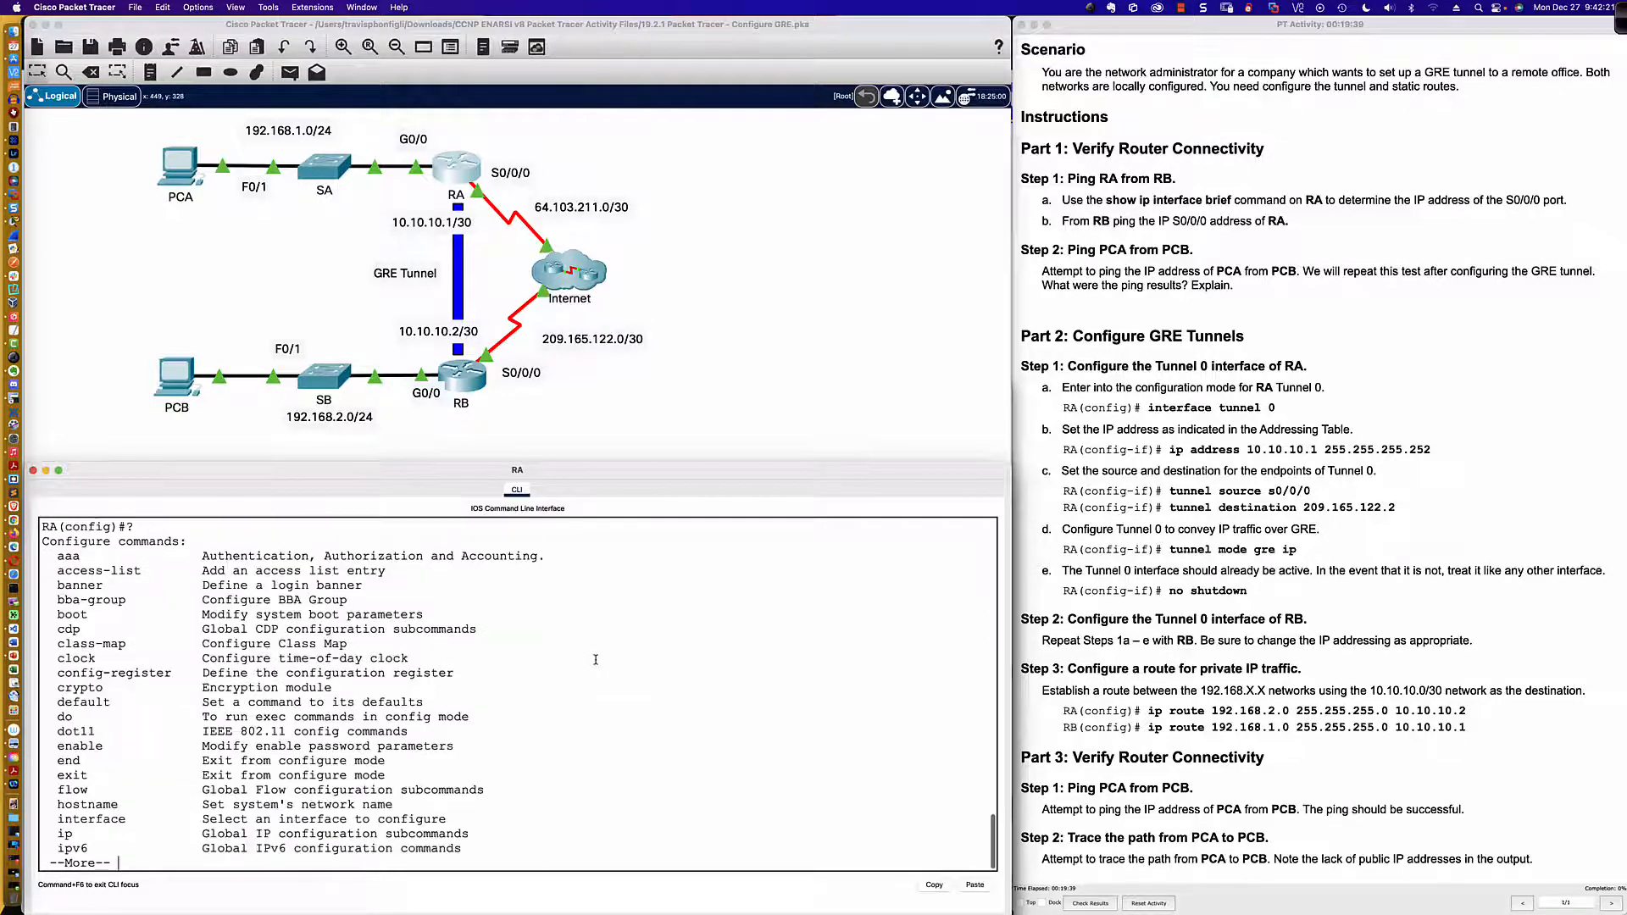
pyautogui.write('qt')
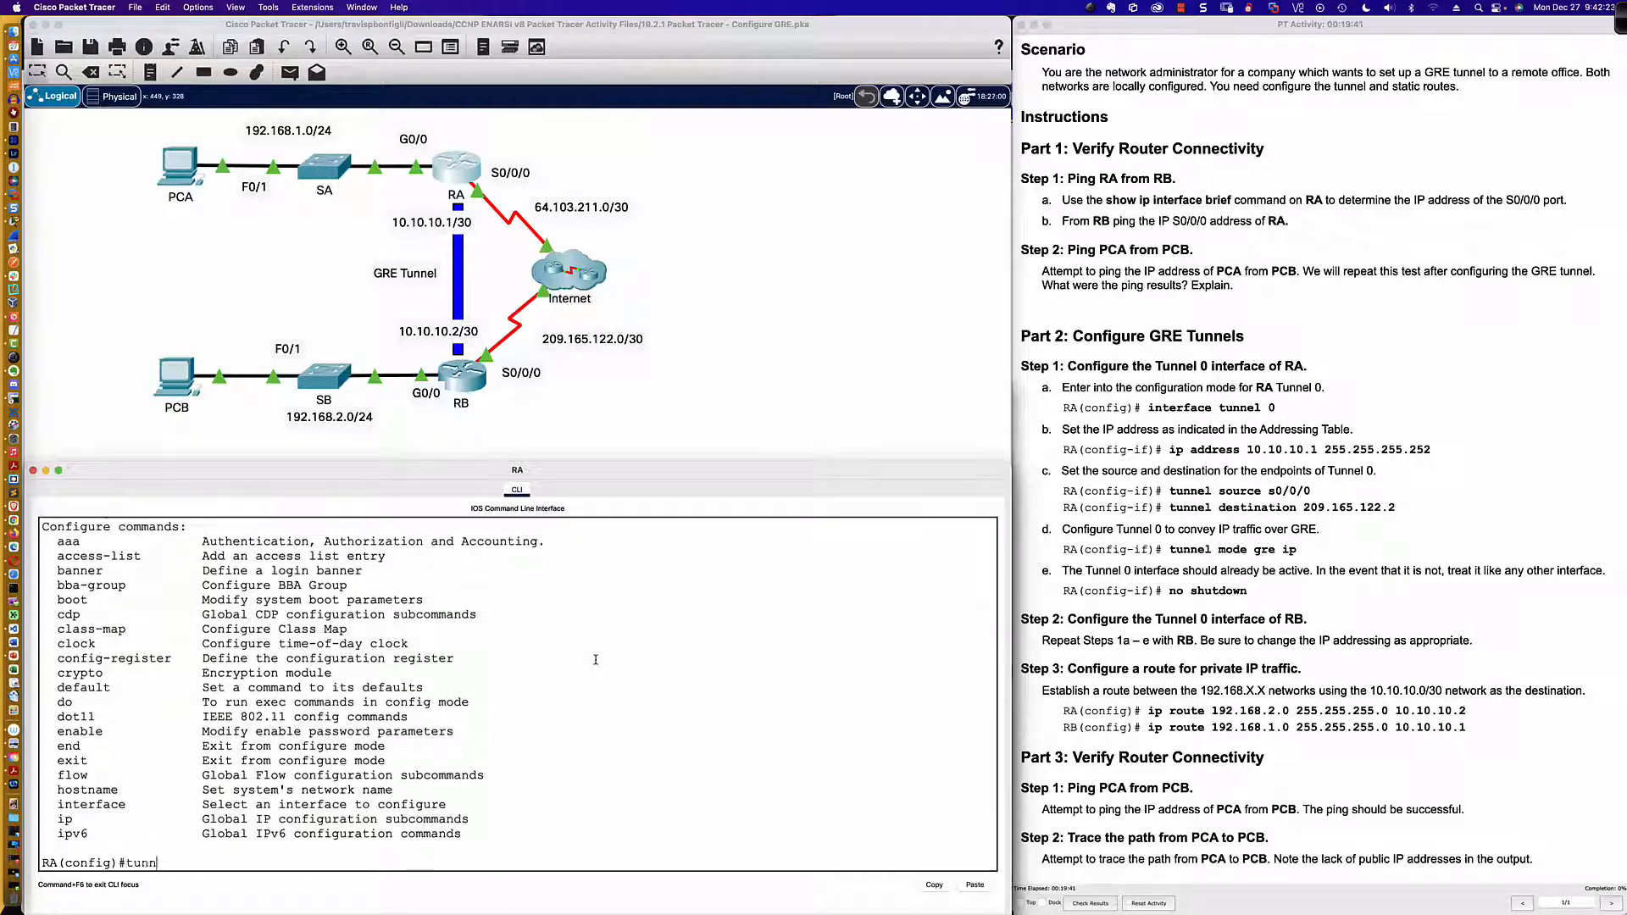
# Step: Query the valid tunnel interface numbers and create Tunnel 0 on router RA with int tu0
pyautogui.press('BackSpace')
pyautogui.write('int tunnel ?')
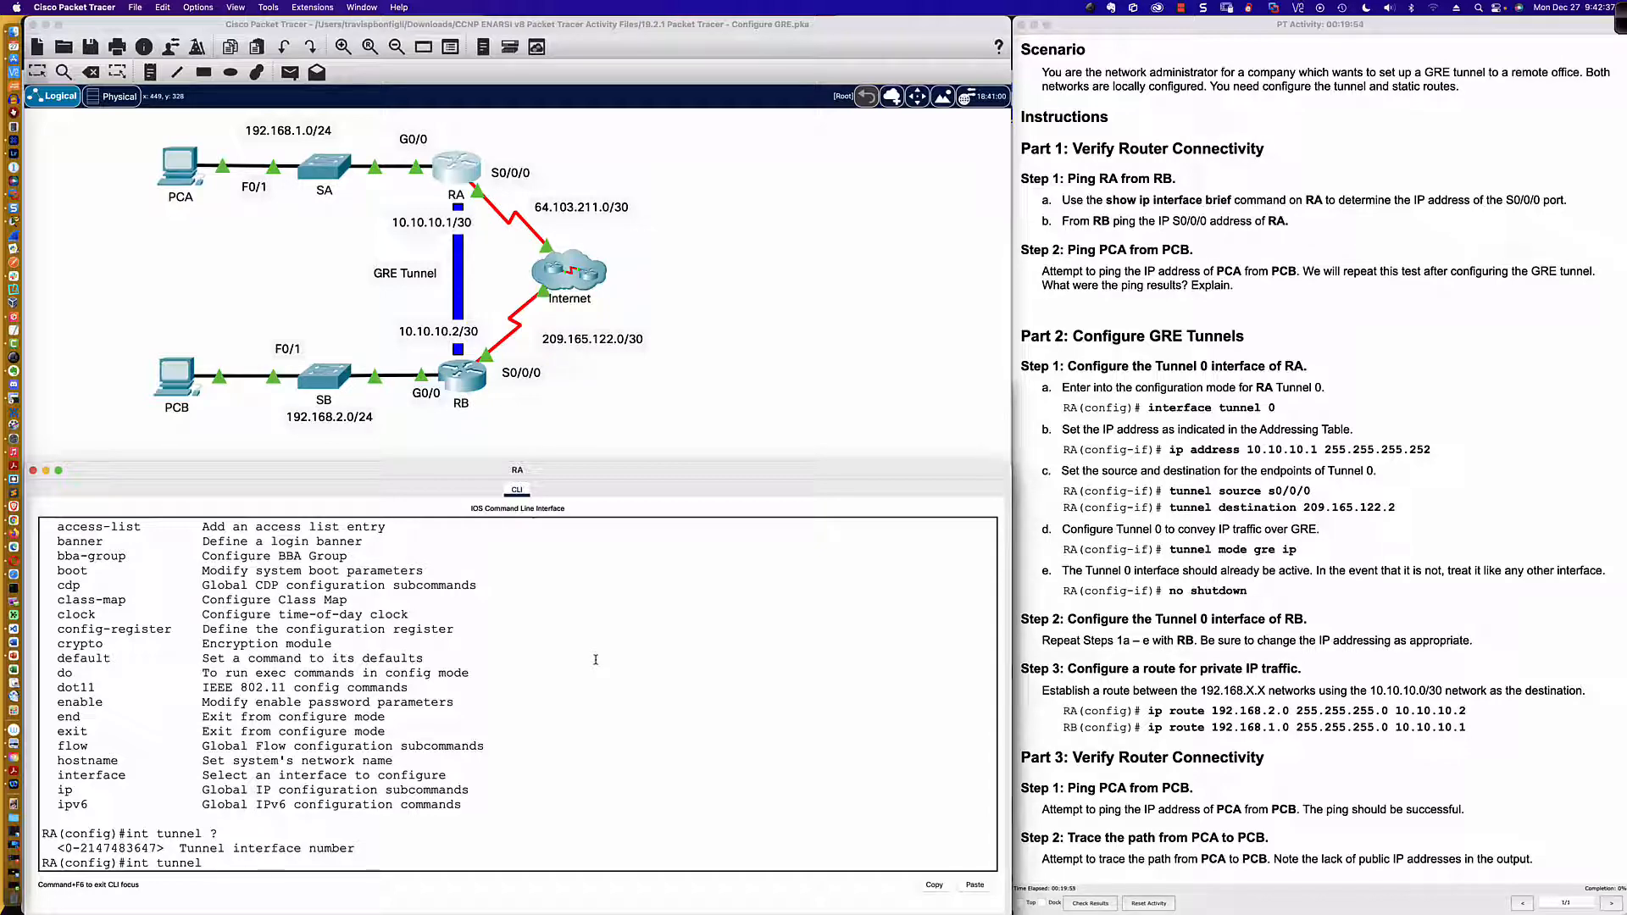
pyautogui.write('0')
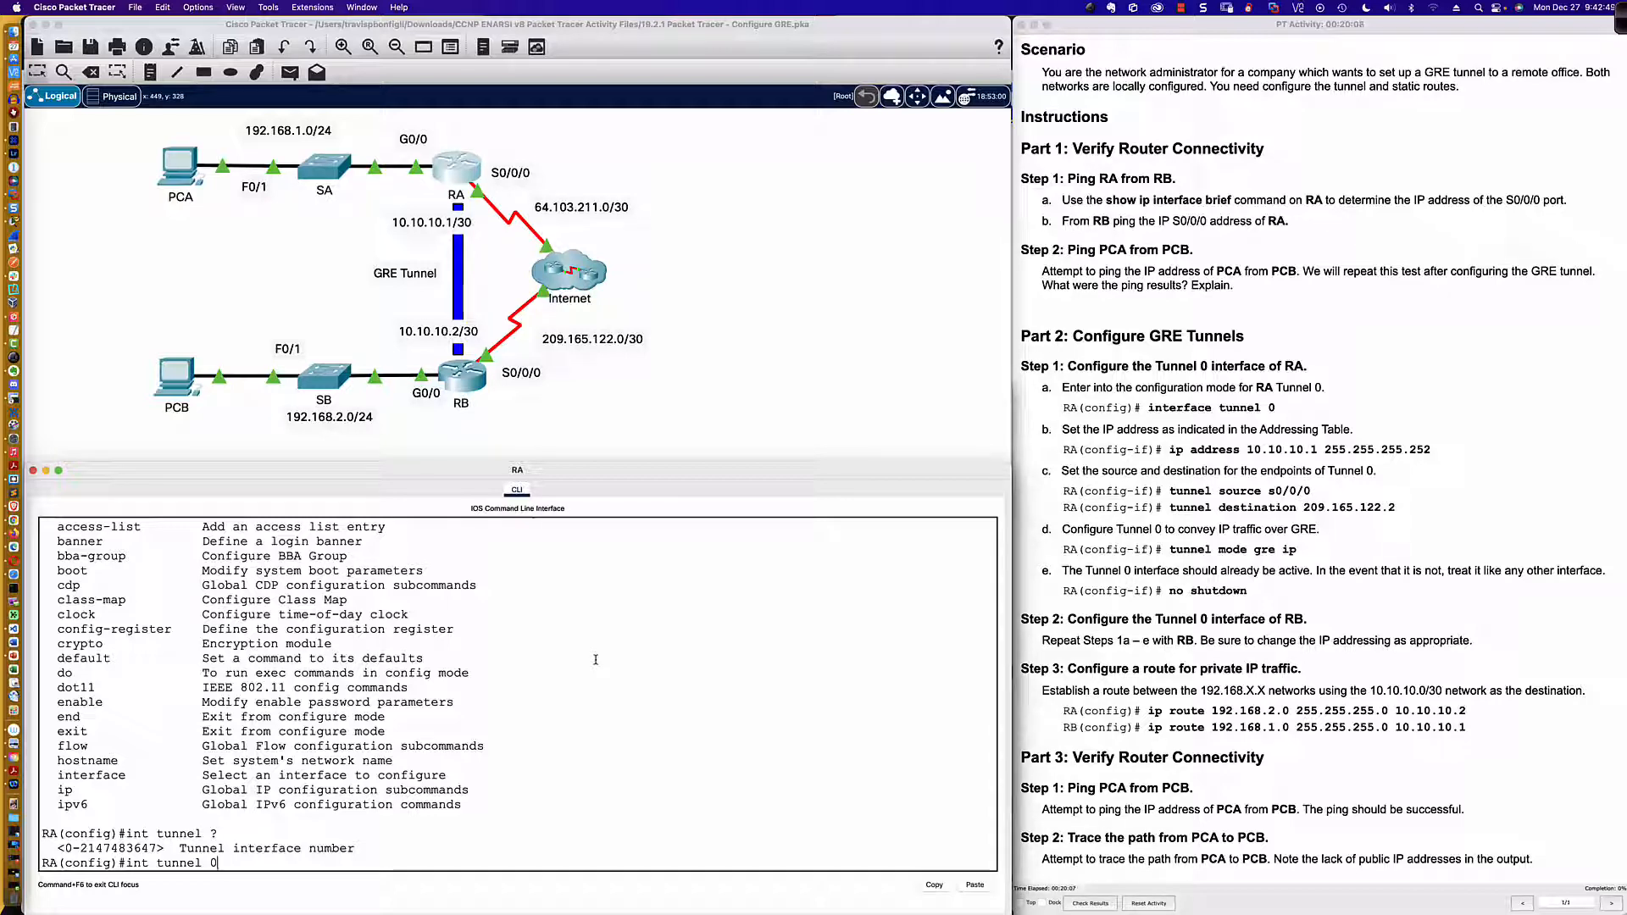
pyautogui.press('BackSpace')
pyautogui.press('BackSpace')
pyautogui.press('BackSpace')
pyautogui.press('BackSpace')
pyautogui.press('BackSpace')
pyautogui.press('BackSpace')
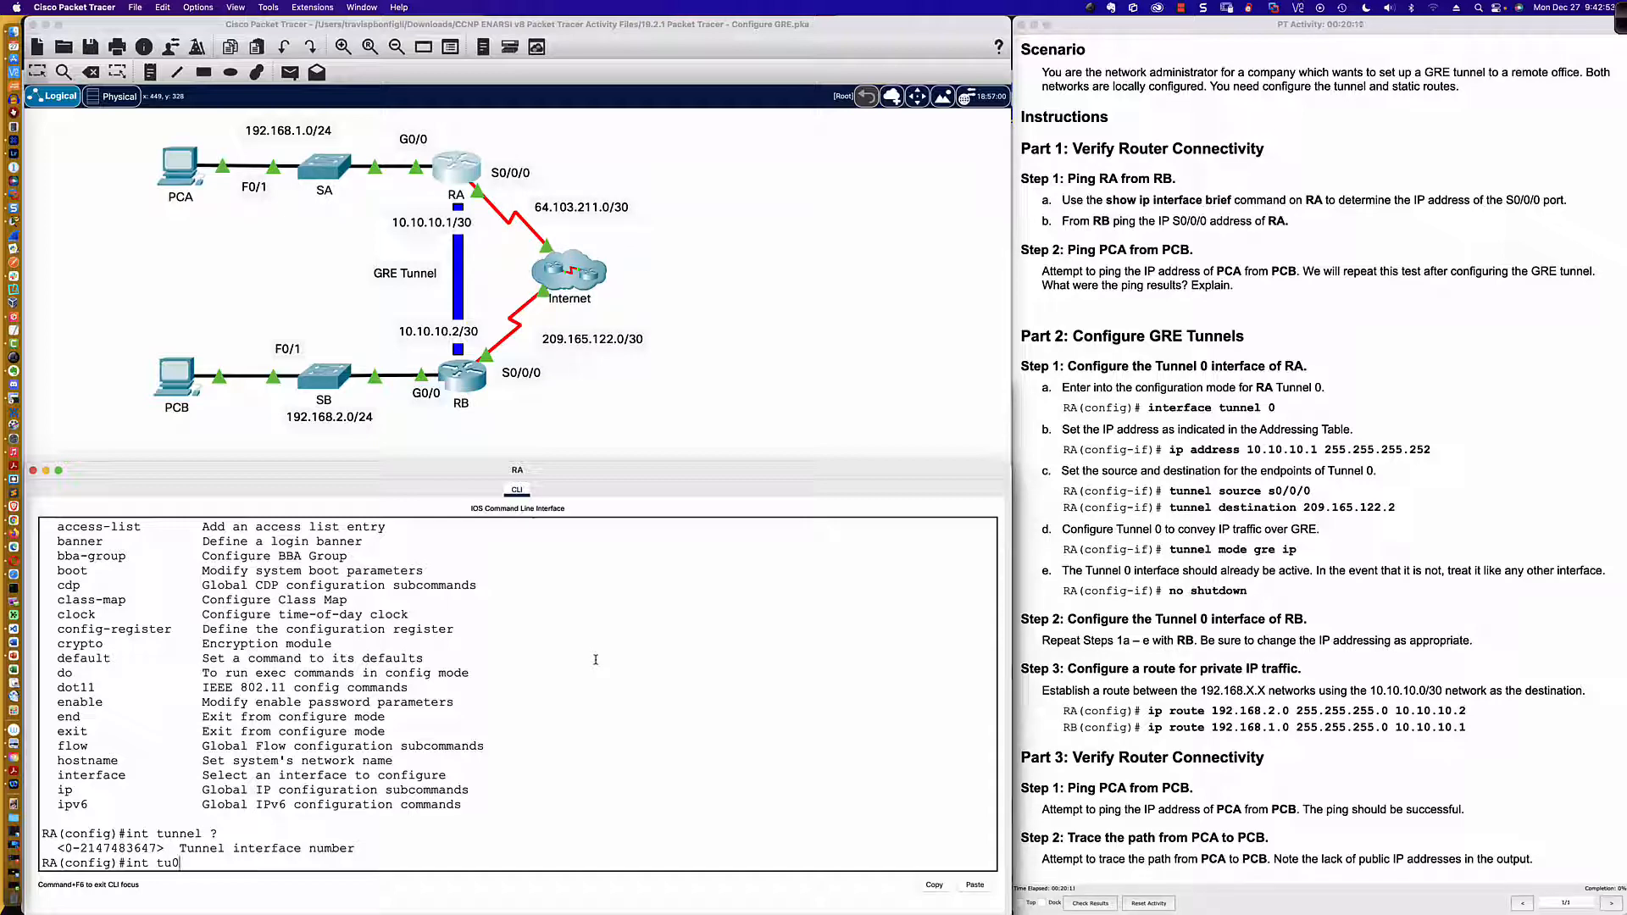
pyautogui.press('Return')
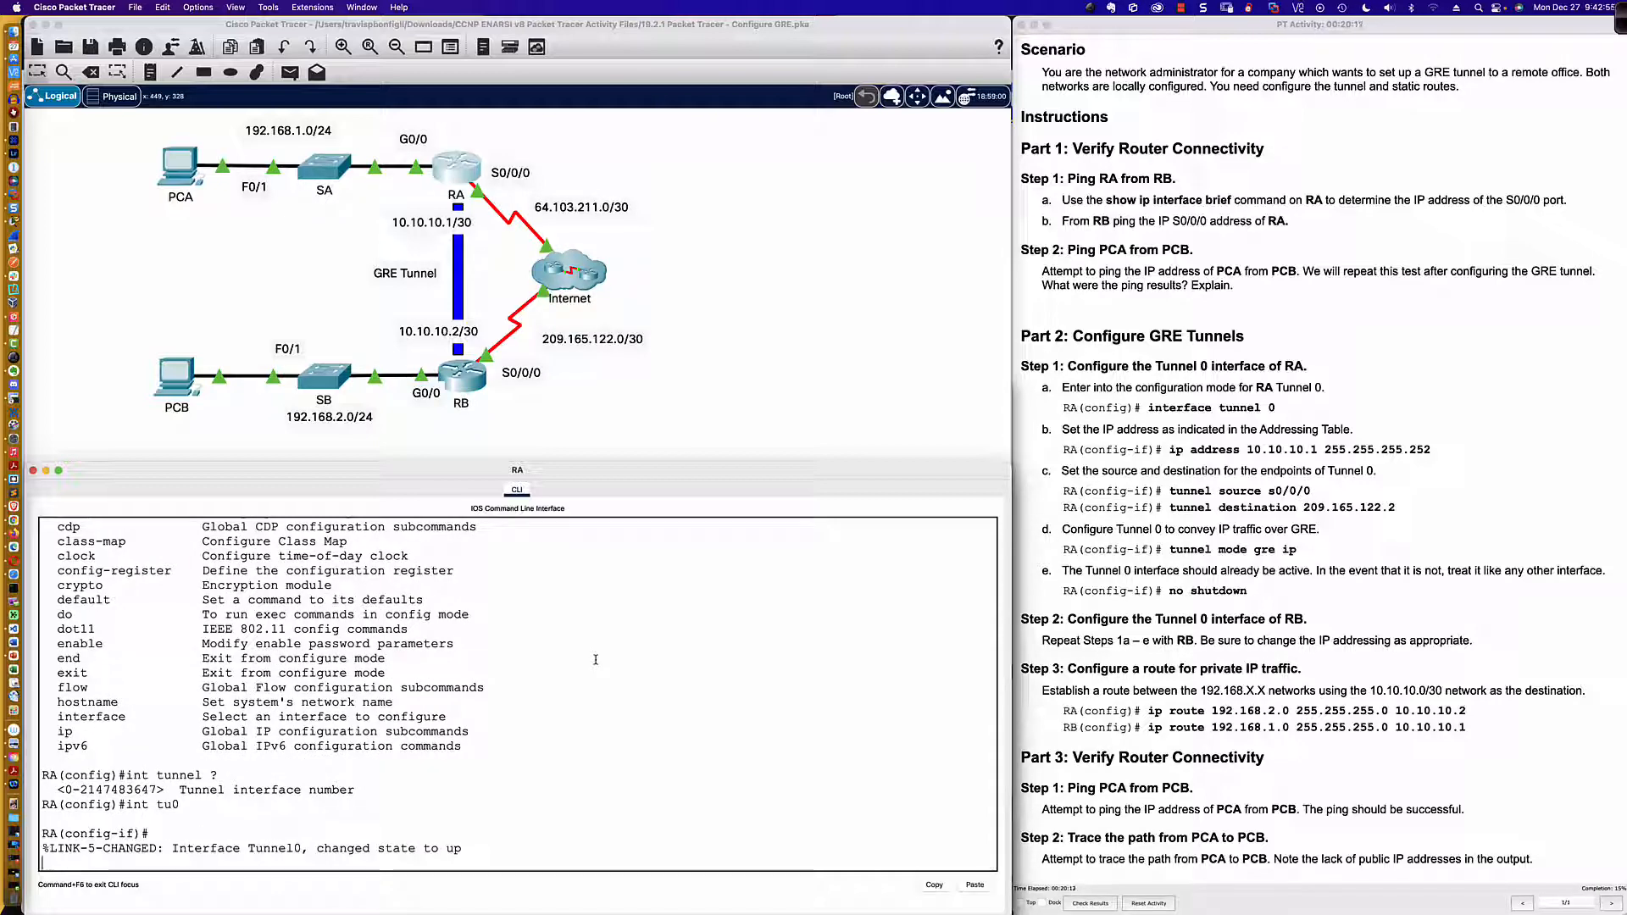
pyautogui.press('Return')
pyautogui.press('Return')
pyautogui.press('Return')
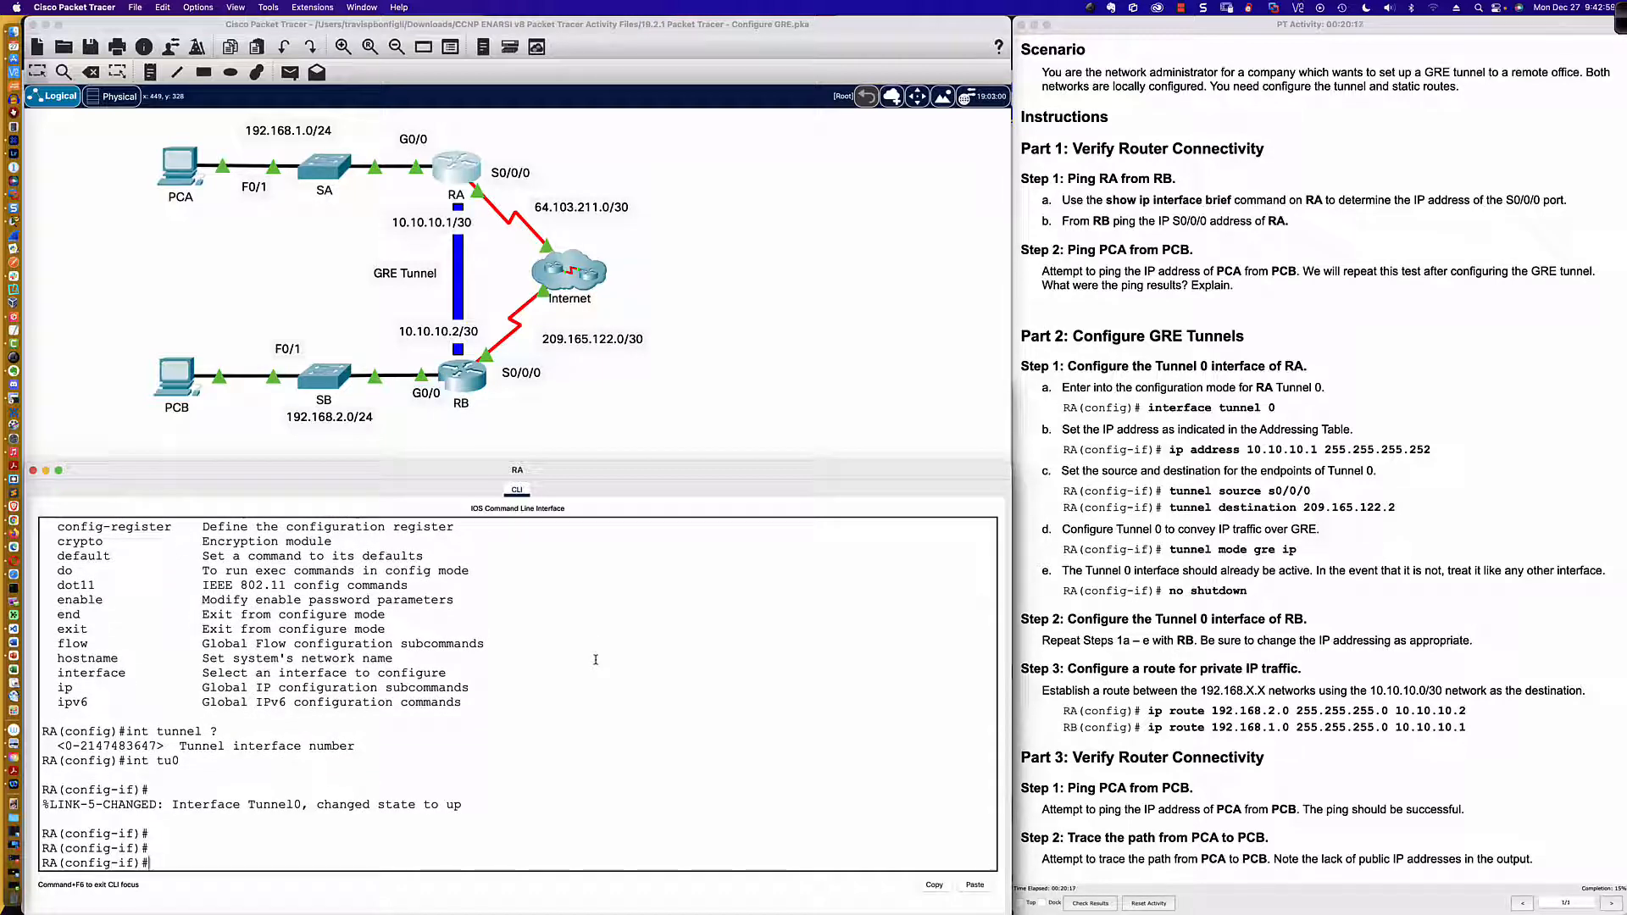
pyautogui.press('Return')
pyautogui.press('Return')
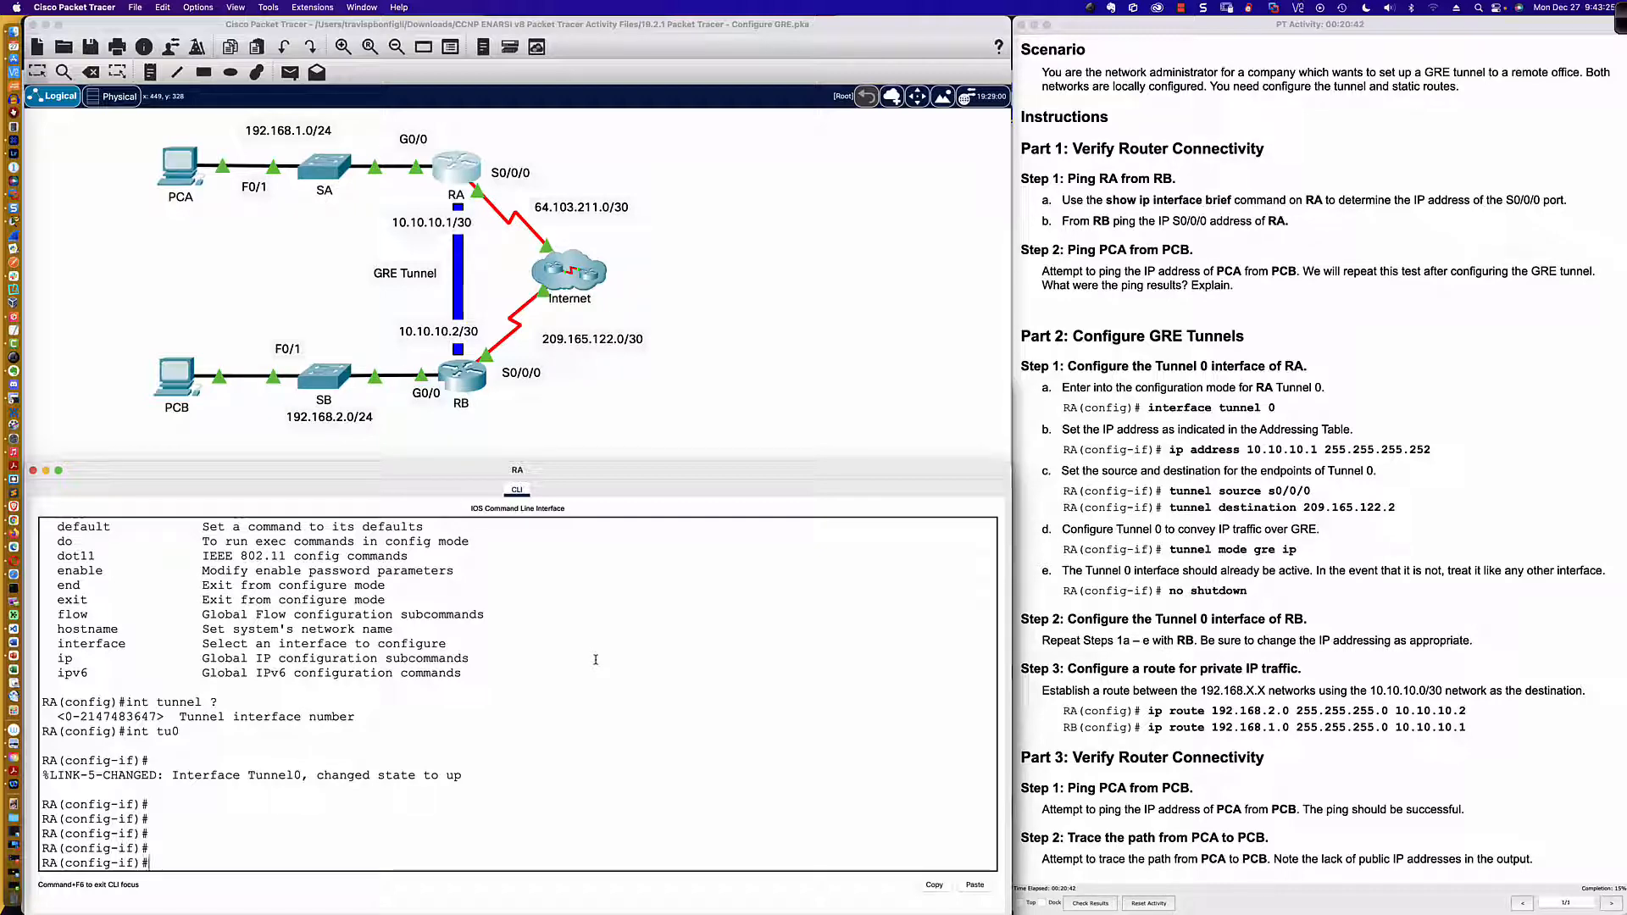
# Step: Assign IP address 10.10.10.1 with mask 255.255.255.252 to router RA's Tunnel 0 interface
pyautogui.press('Return')
pyautogui.press('Return')
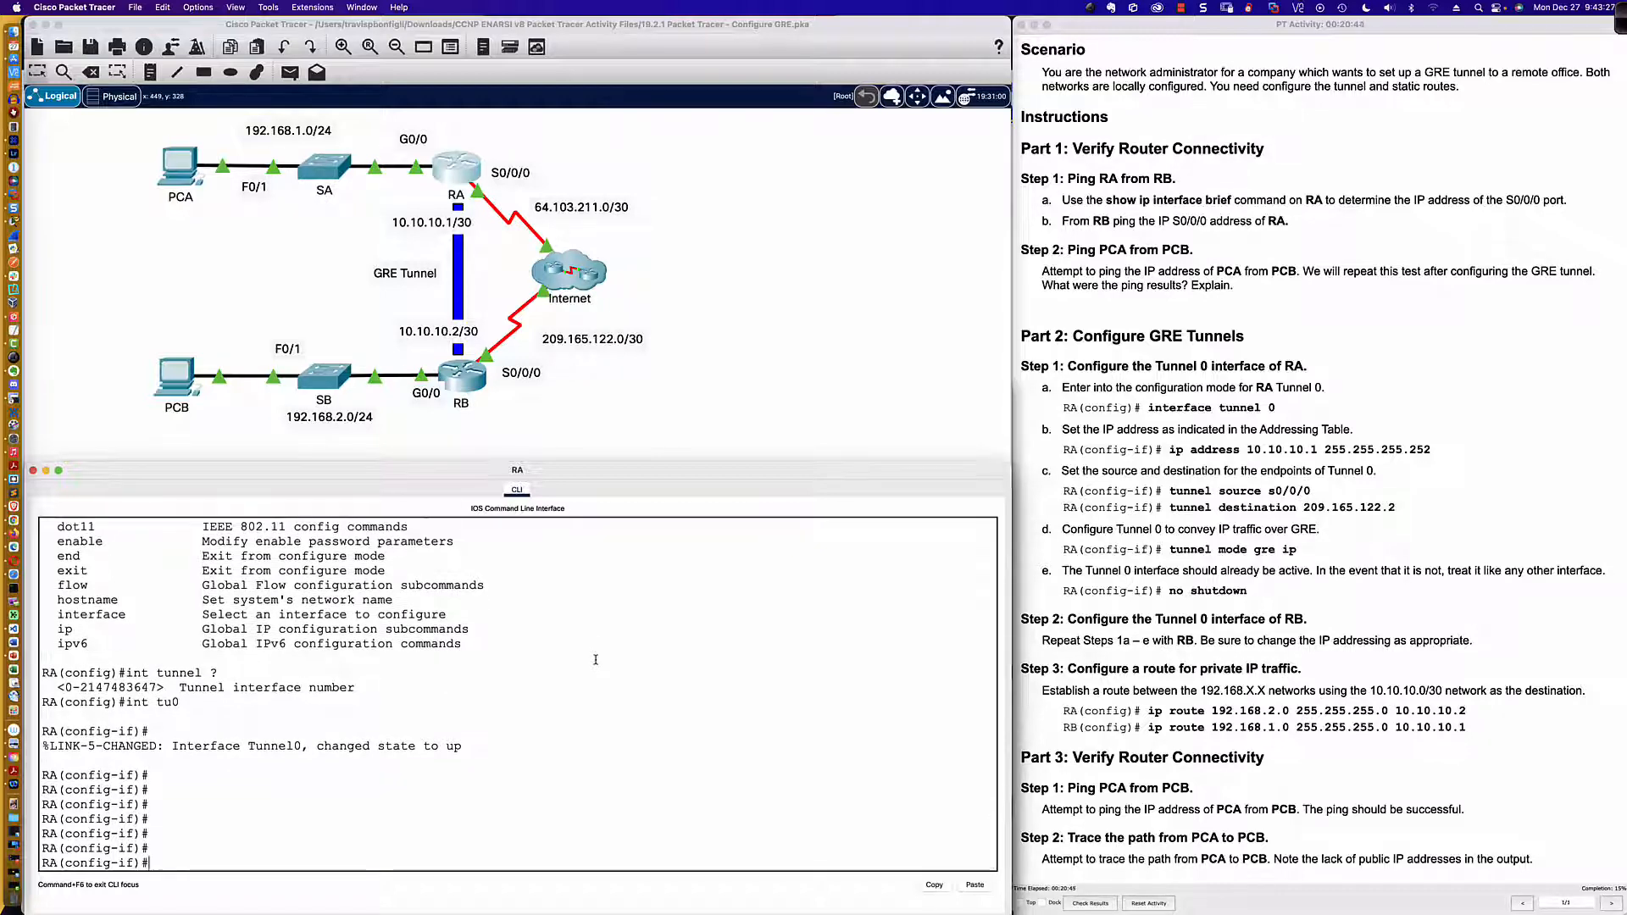
pyautogui.write('ip add')
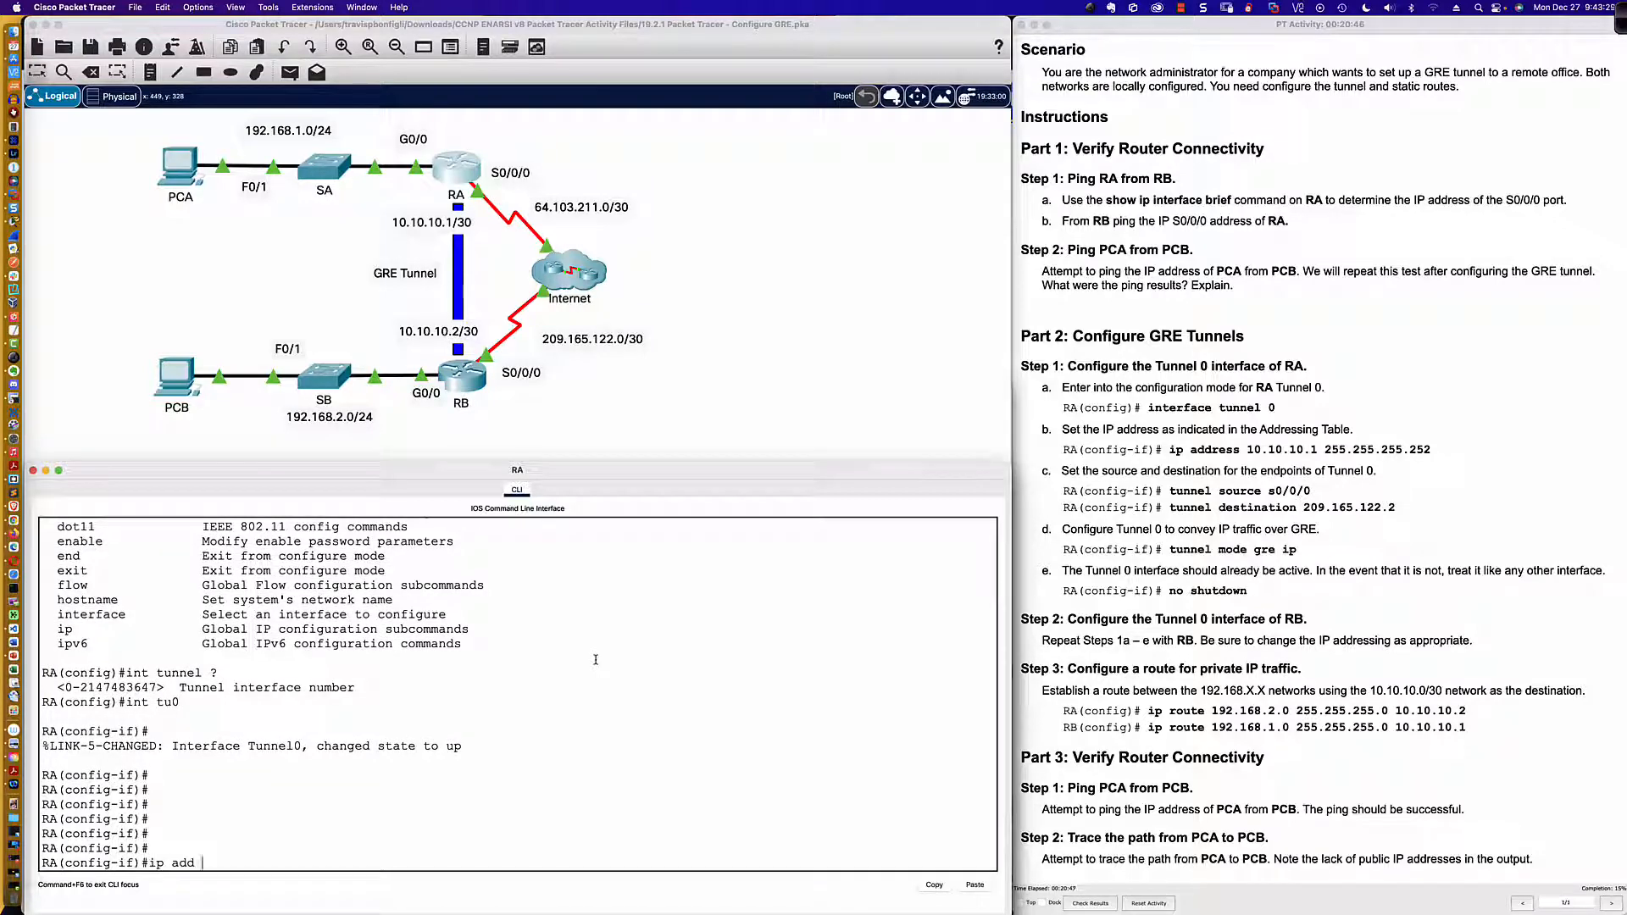
pyautogui.write(' 10.10.10.1 255.255.25.5.252')
pyautogui.press('Return')
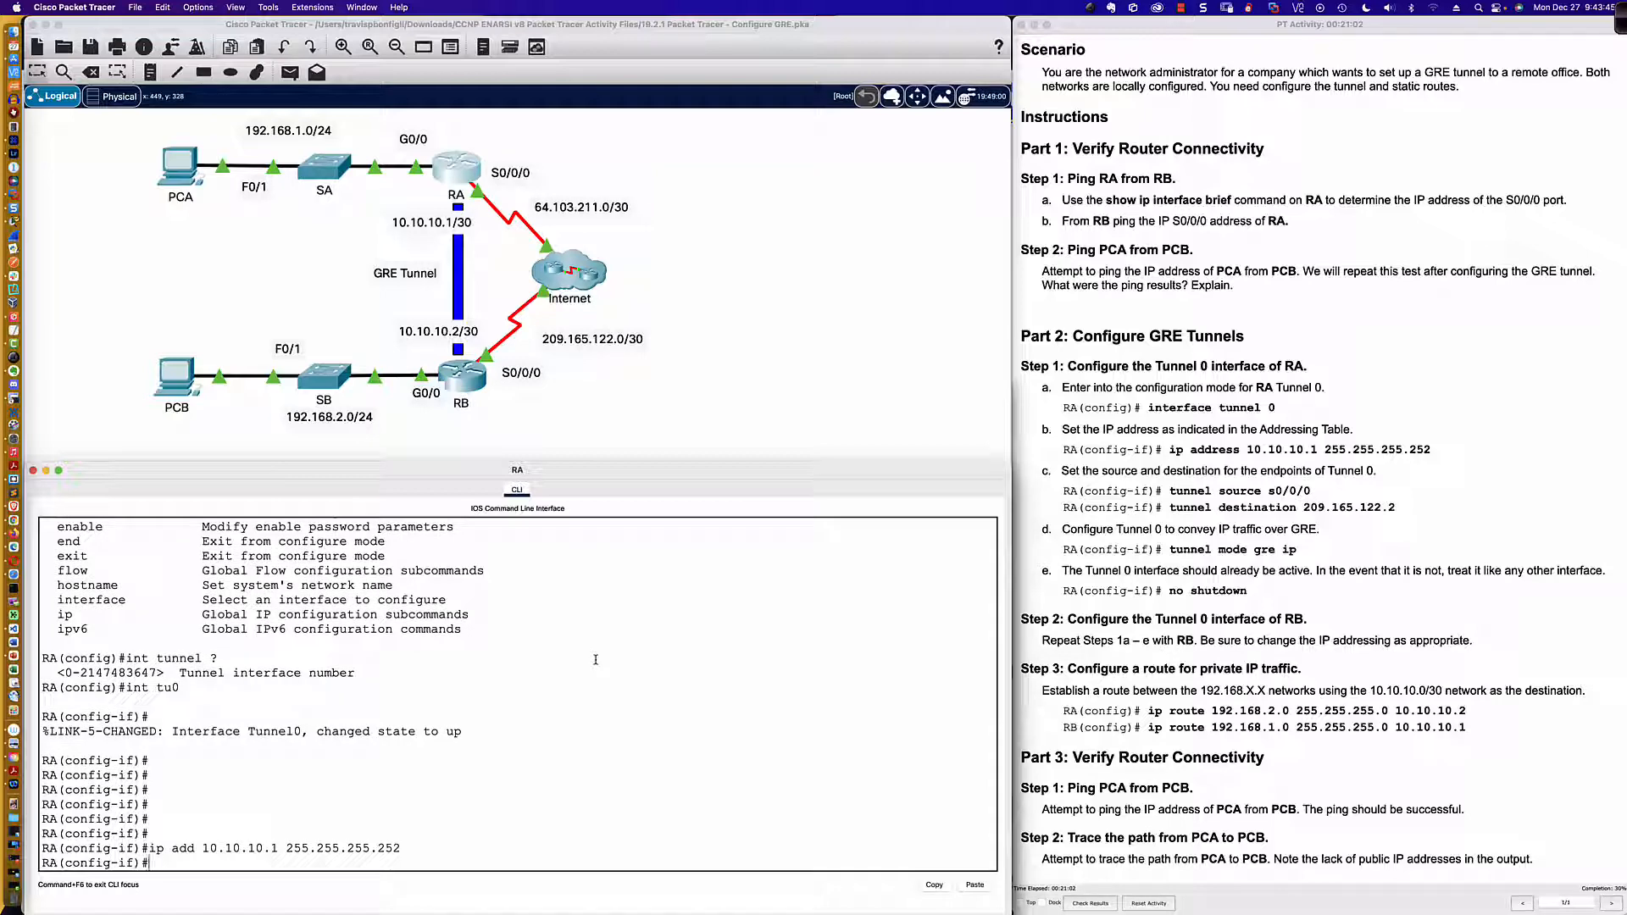
# Step: Display router RA's interface summary with do sh ip int bri and check the Tunnel0 status and its state-change message
pyautogui.write('do sh ip int br')
pyautogui.write('i')
pyautogui.press('Return')
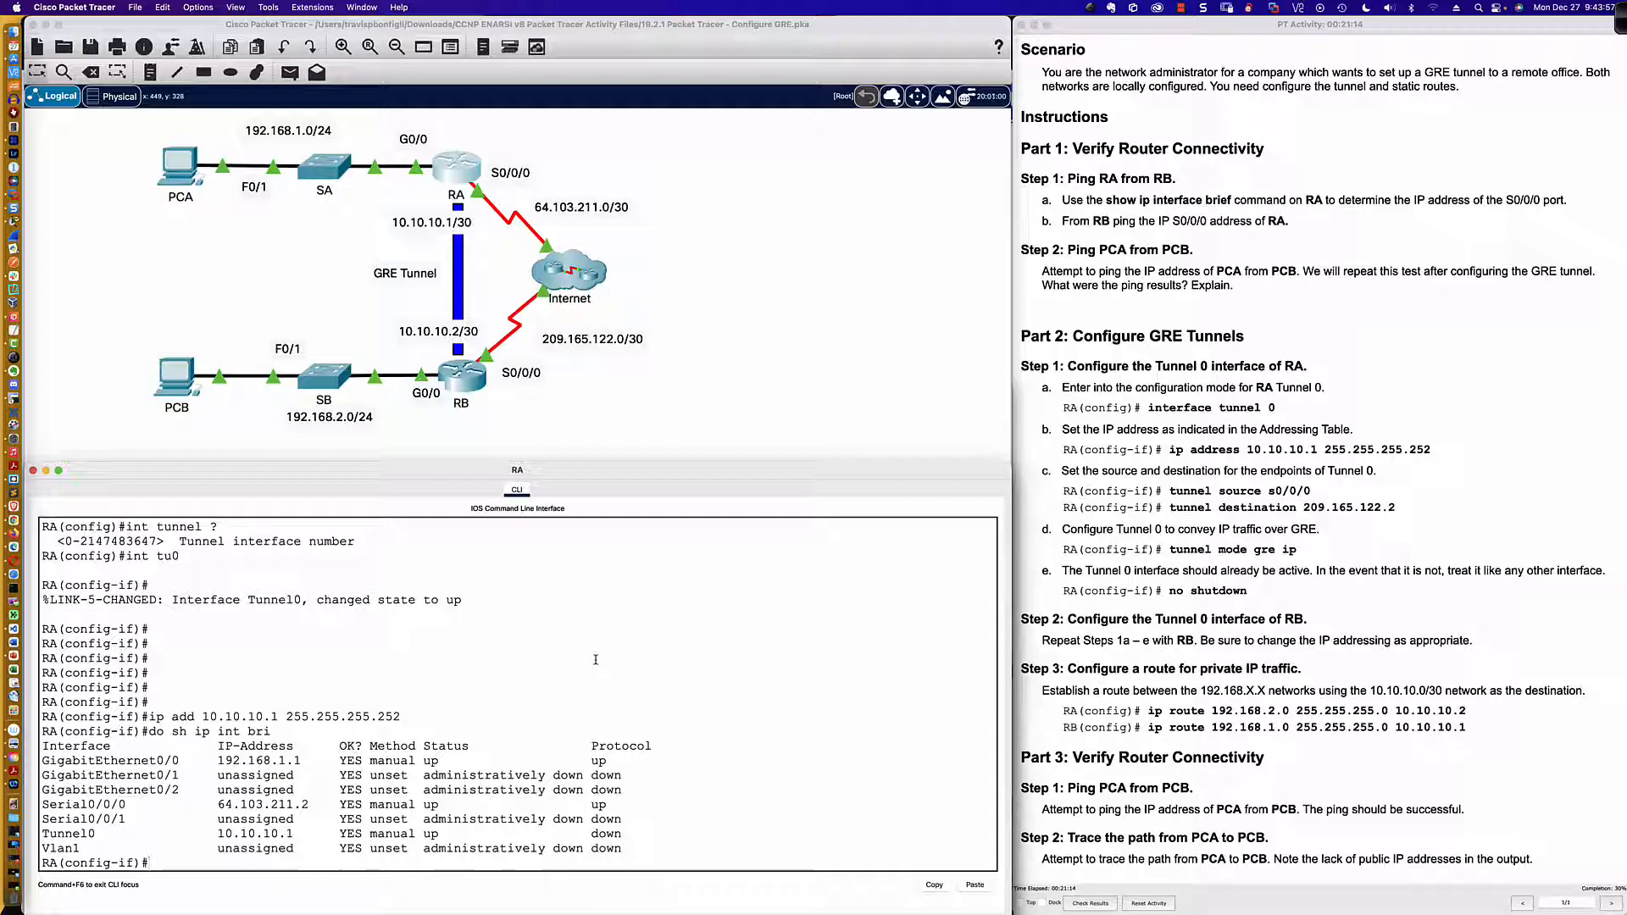
pyautogui.moveTo(425, 834)
pyautogui.mouseDown()
pyautogui.moveTo(627, 835)
pyautogui.moveTo(439, 835)
pyautogui.mouseUp()
pyautogui.moveTo(172, 599); pyautogui.dragTo(466, 598)
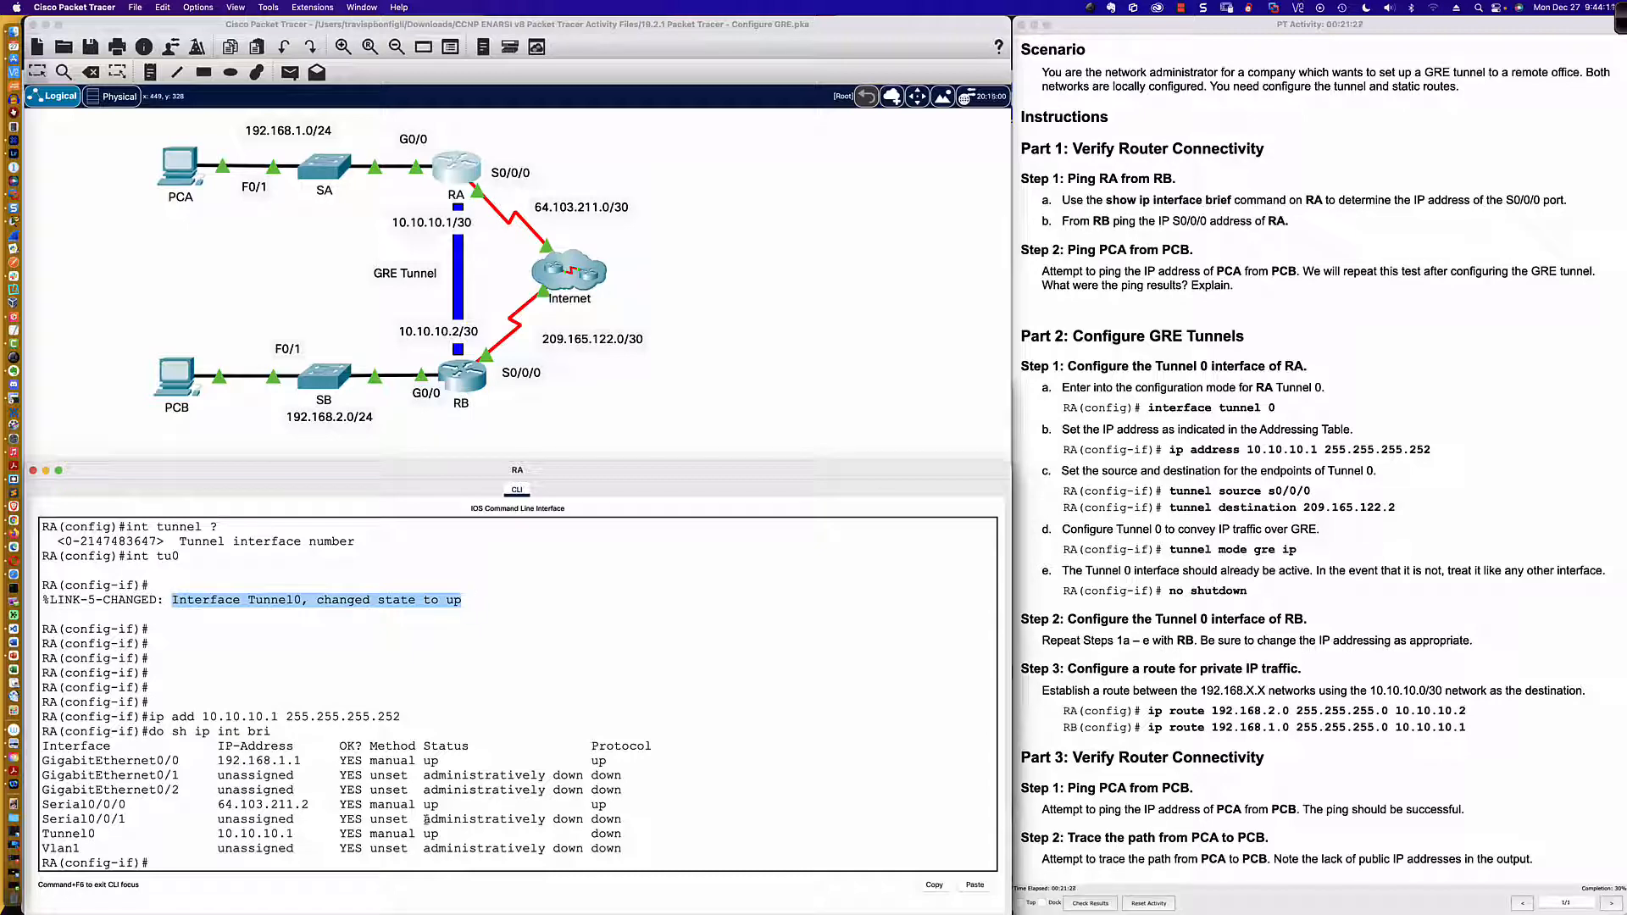
# Step: Examine the Tunnel0 protocol status in router RA's interface summary
pyautogui.moveTo(592, 834); pyautogui.dragTo(626, 835)
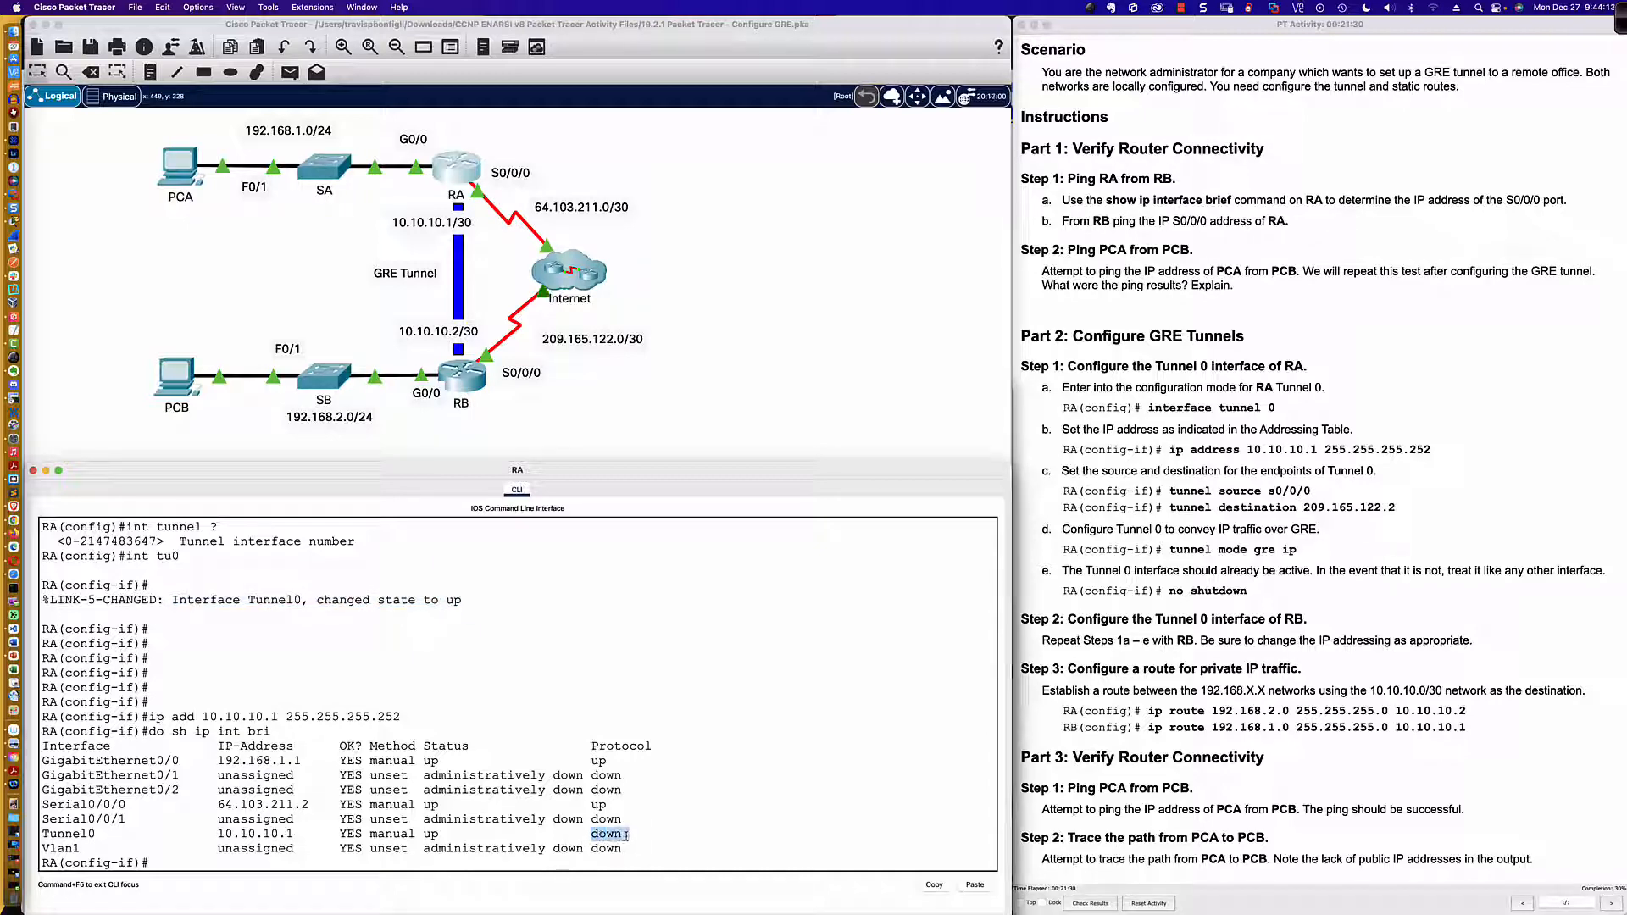
pyautogui.click(627, 836)
pyautogui.doubleClick(626, 835)
pyautogui.scroll(1, 623, 835)
pyautogui.scroll(-1, 623, 836)
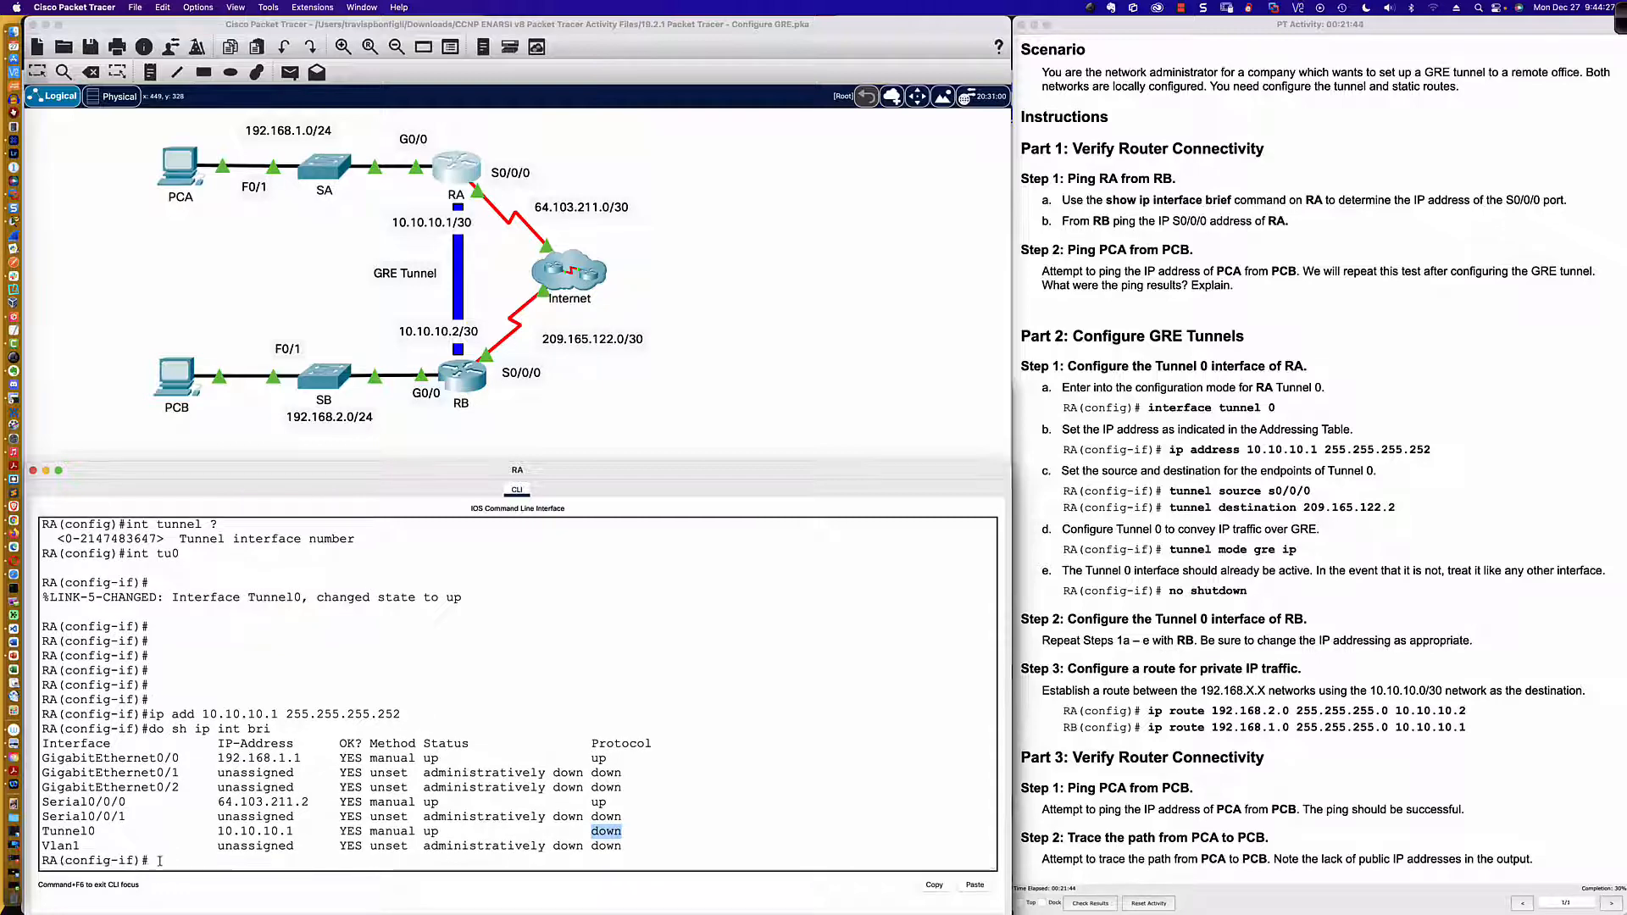
# Step: Set the source of router RA's Tunnel 0 interface to s0/0/0 with the tunnel source command
pyautogui.click(160, 861)
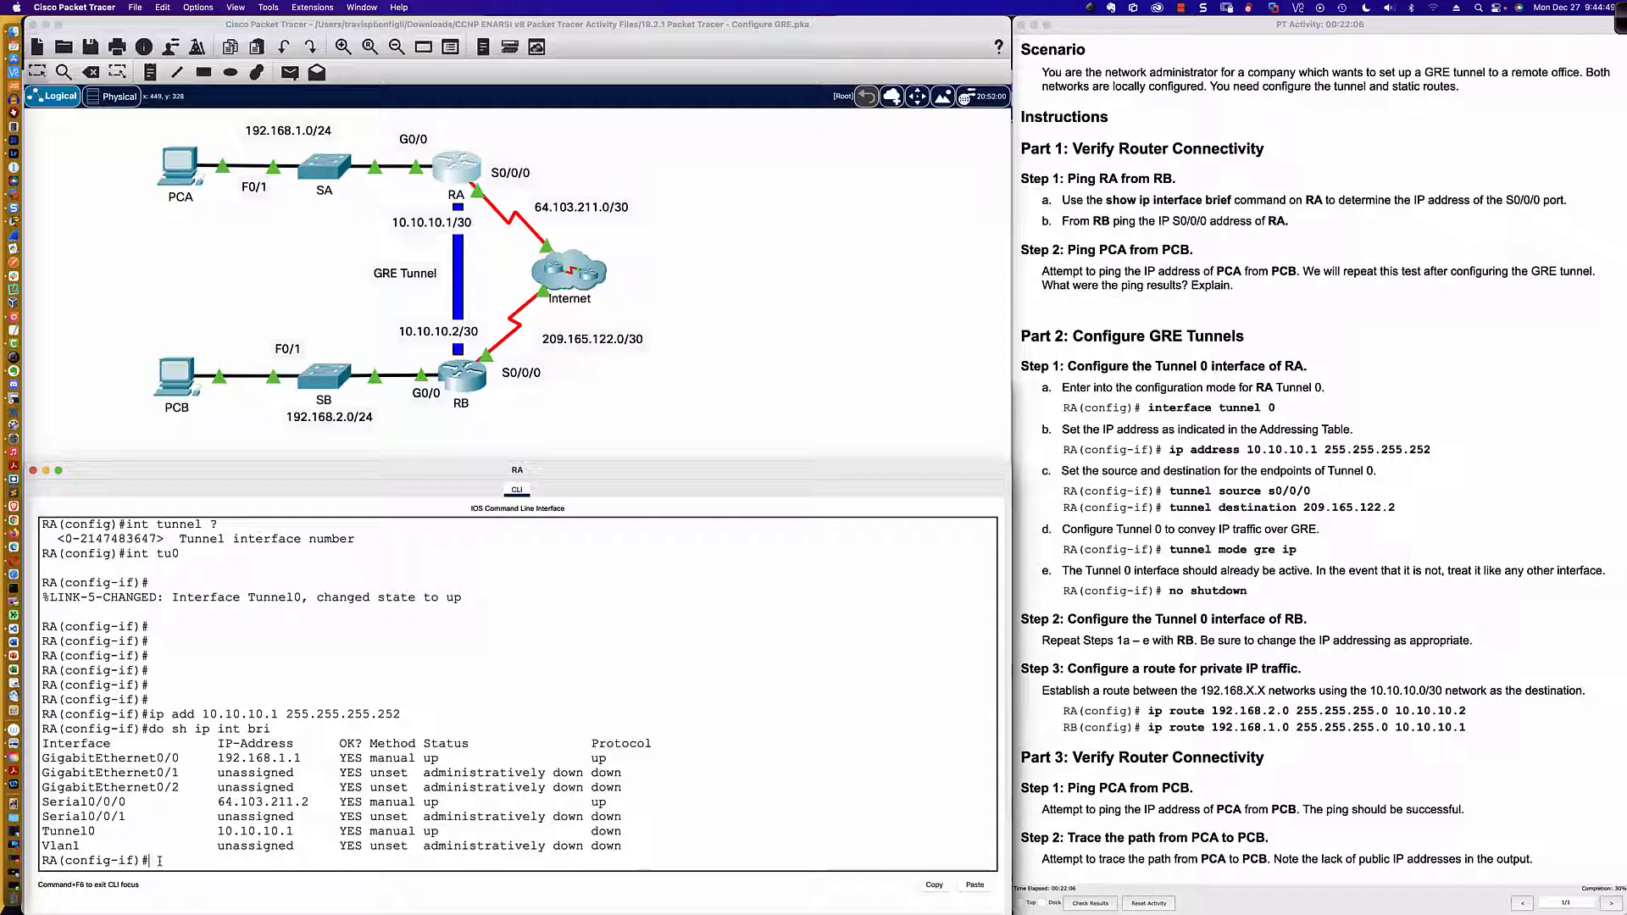
pyautogui.write('tunnel sour')
pyautogui.press('Tab')
pyautogui.write('s0/0/0')
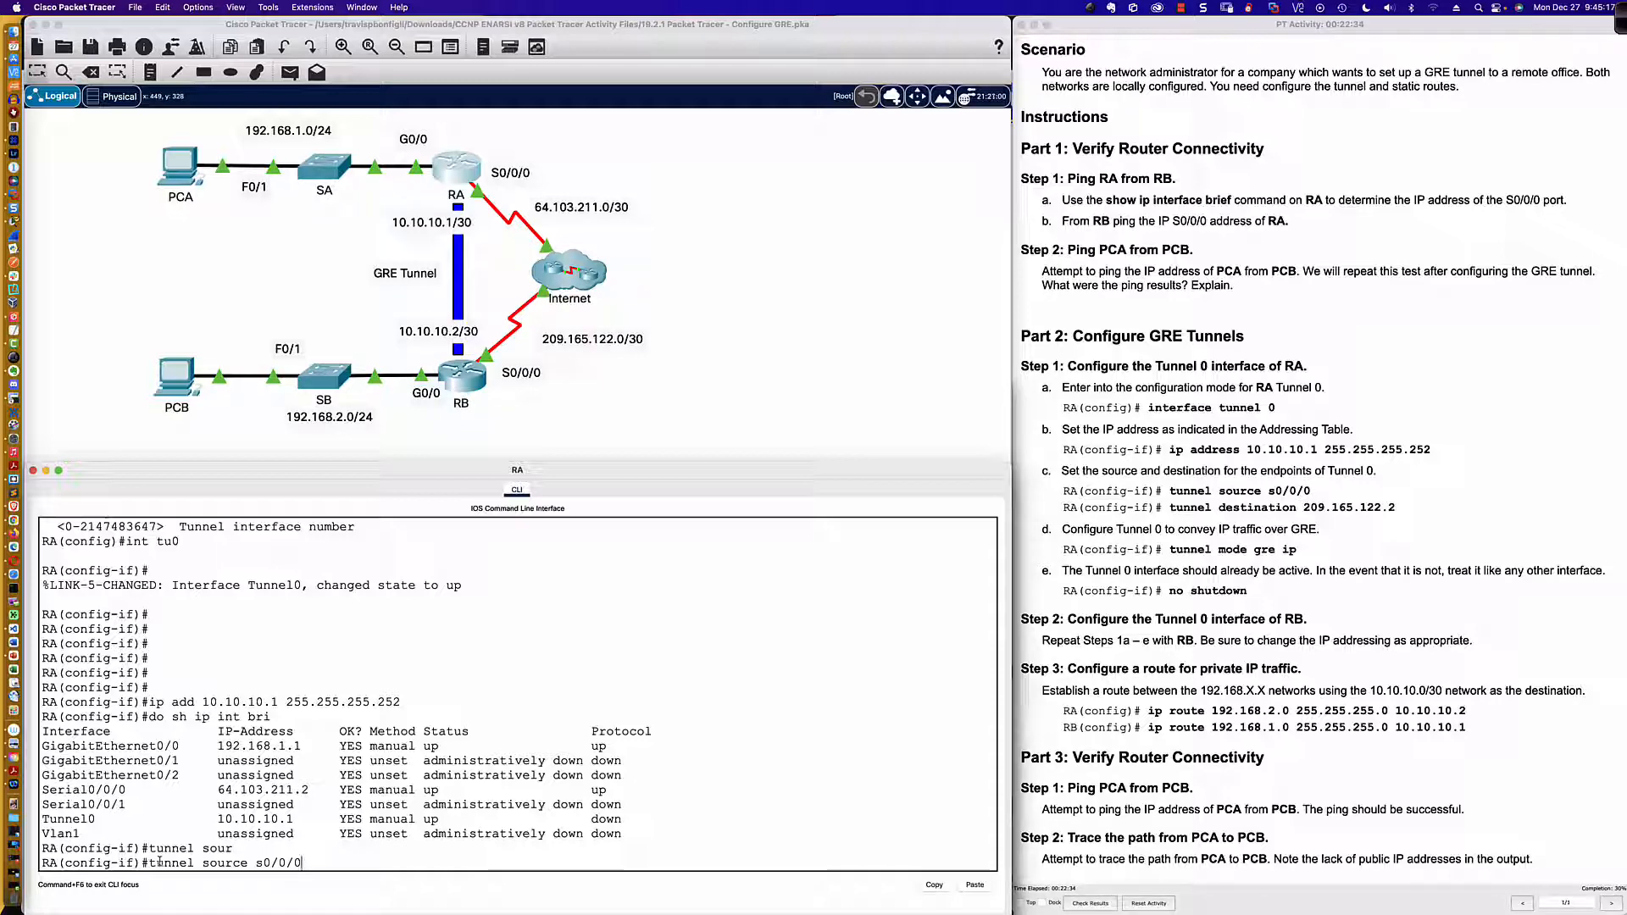
pyautogui.press('Return')
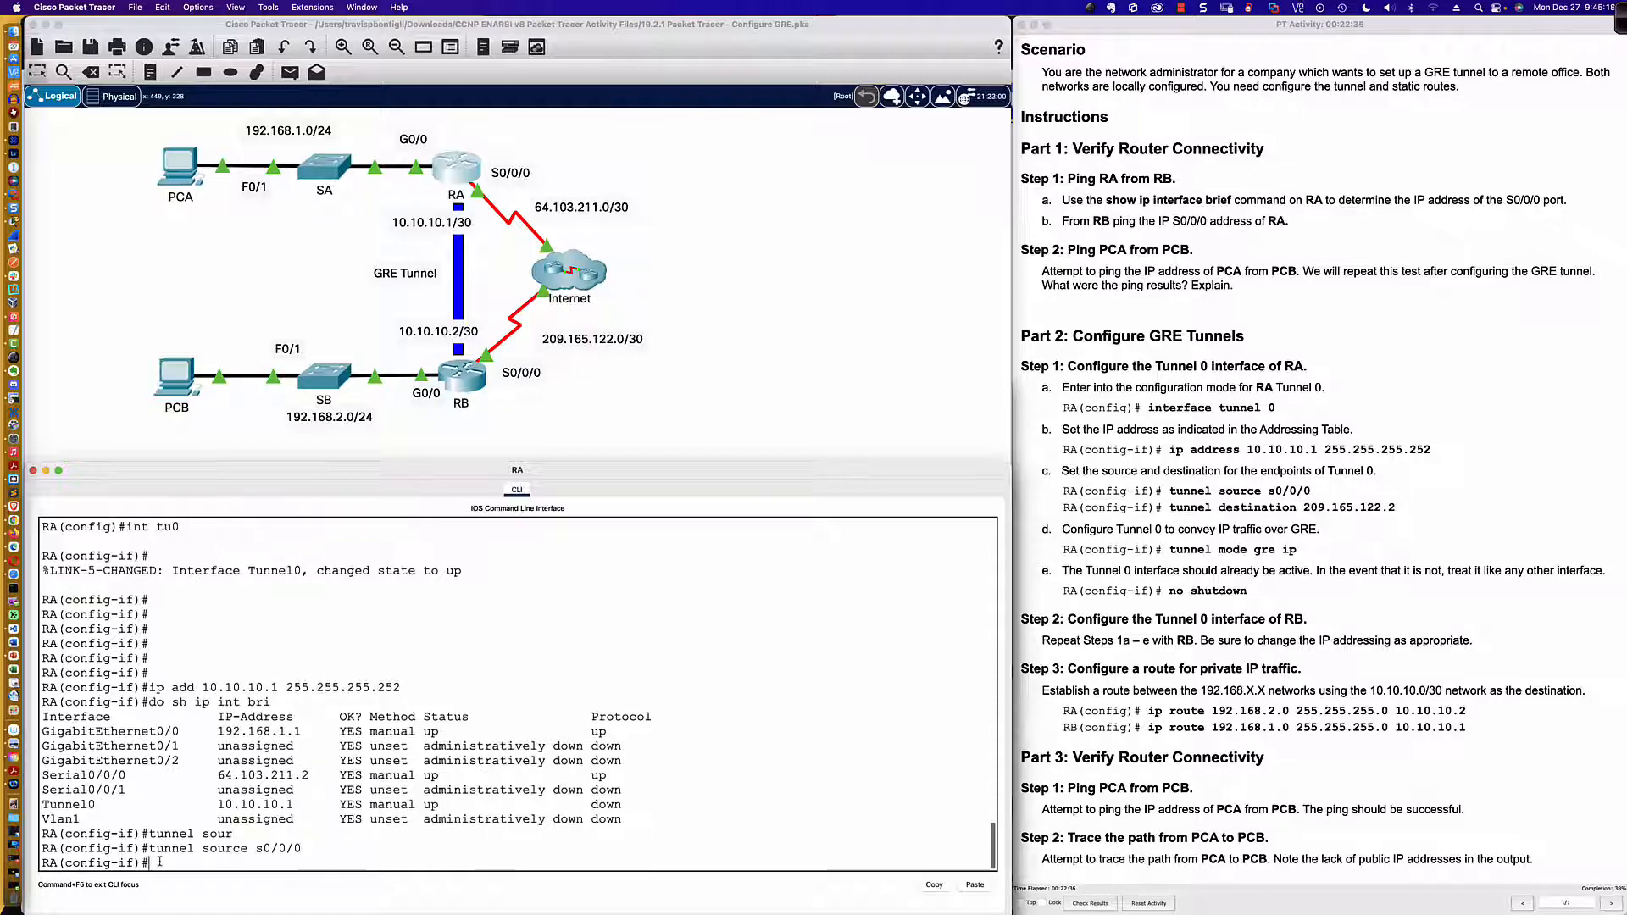
# Step: Set the destination of router RA's Tunnel 0 interface to 209.165.122.2 with the tunnel destination command
pyautogui.write('tunnel des')
pyautogui.press('Tab')
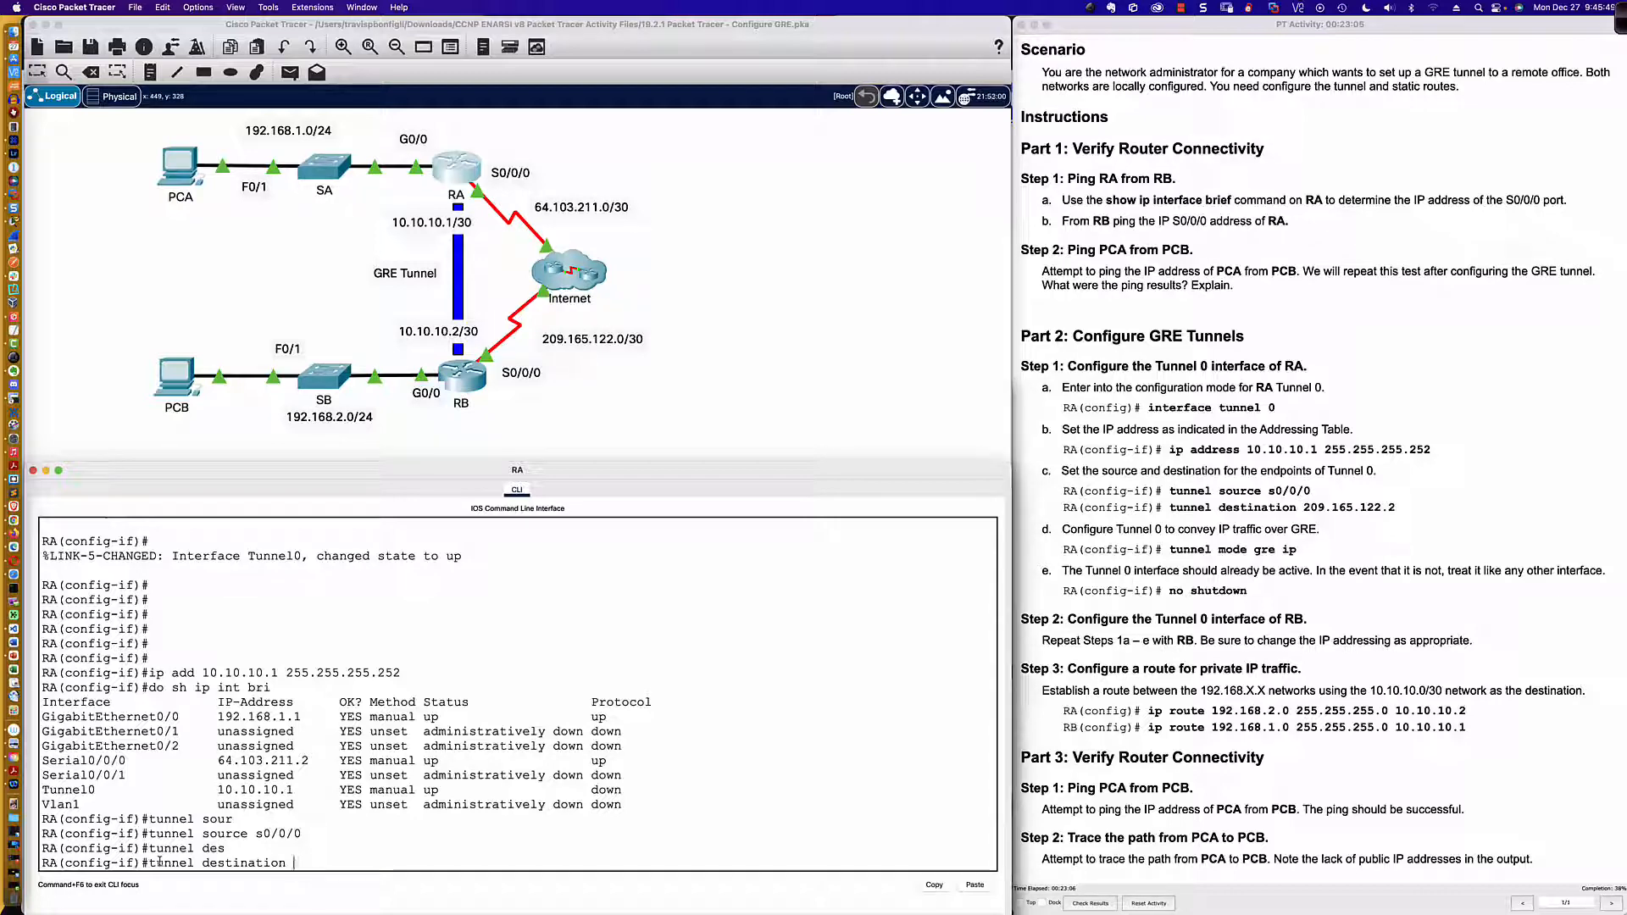
pyautogui.write('209.165.122.2')
pyautogui.press('Return')
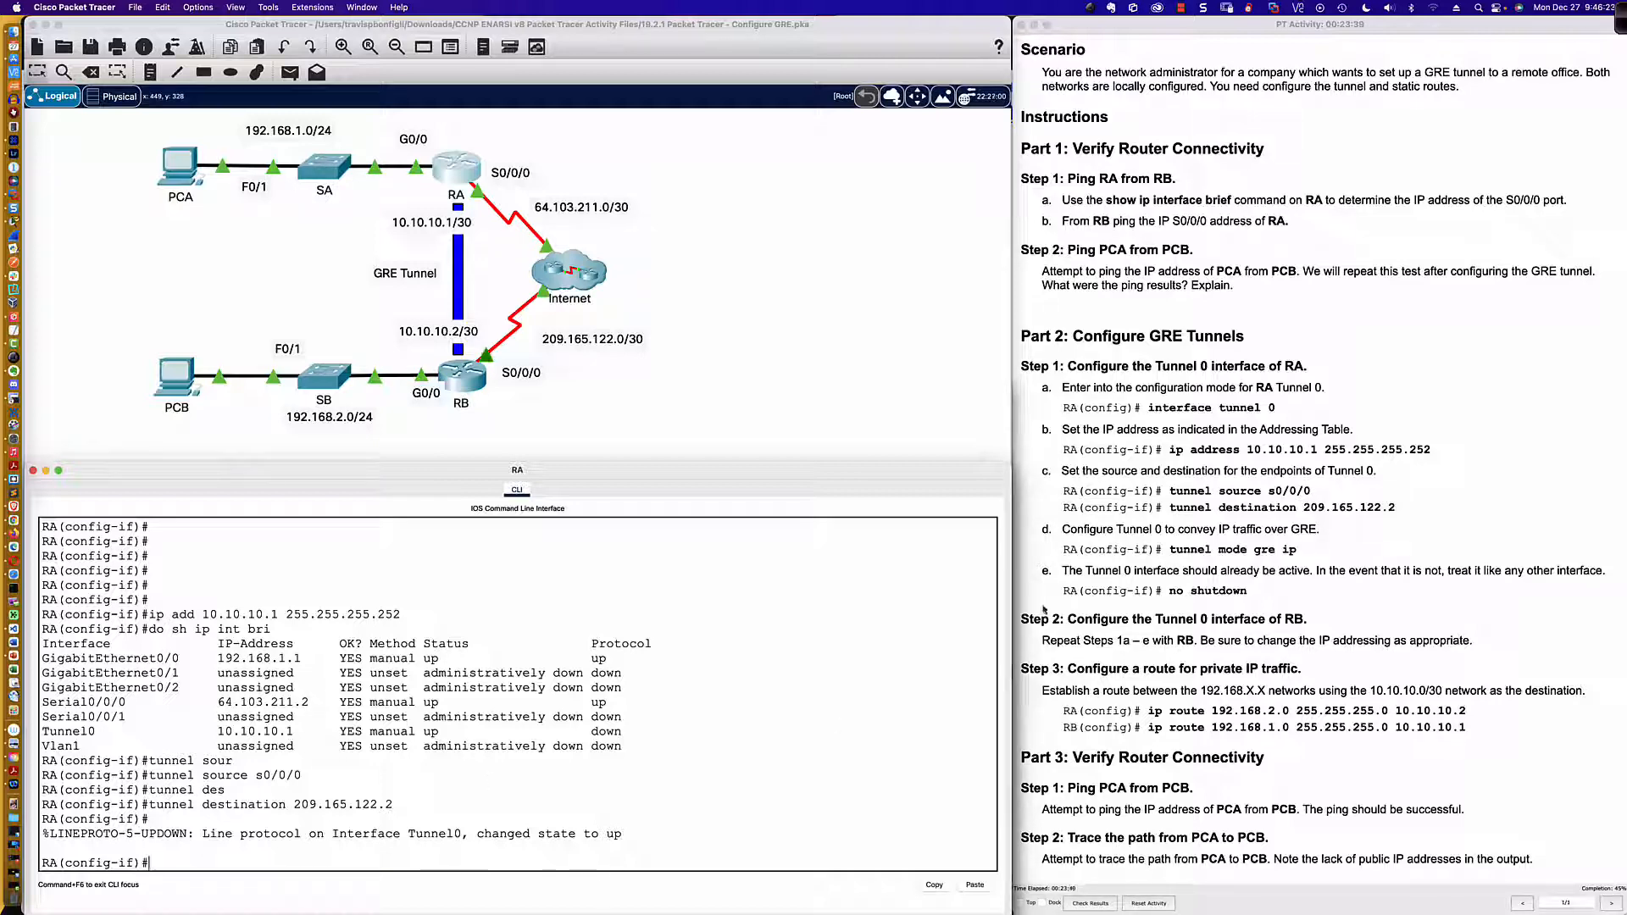
# Step: Read the GRE mode instruction in step d and display router RA's interface summary with do sh ip int bri
pyautogui.moveTo(1059, 529); pyautogui.dragTo(1316, 550)
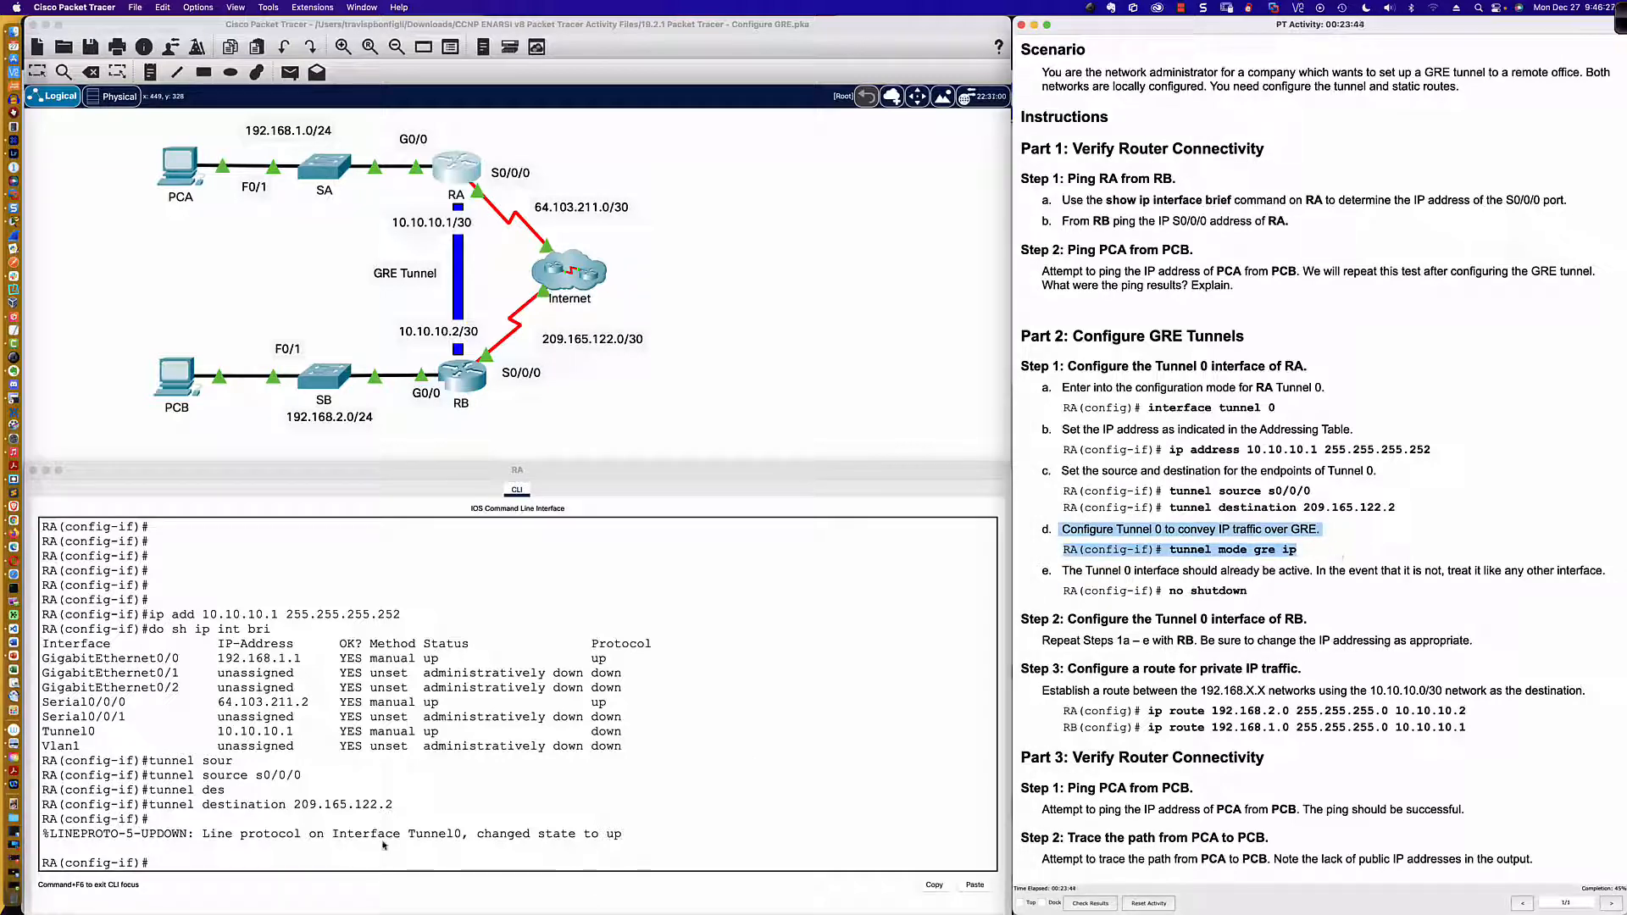
pyautogui.click(432, 864)
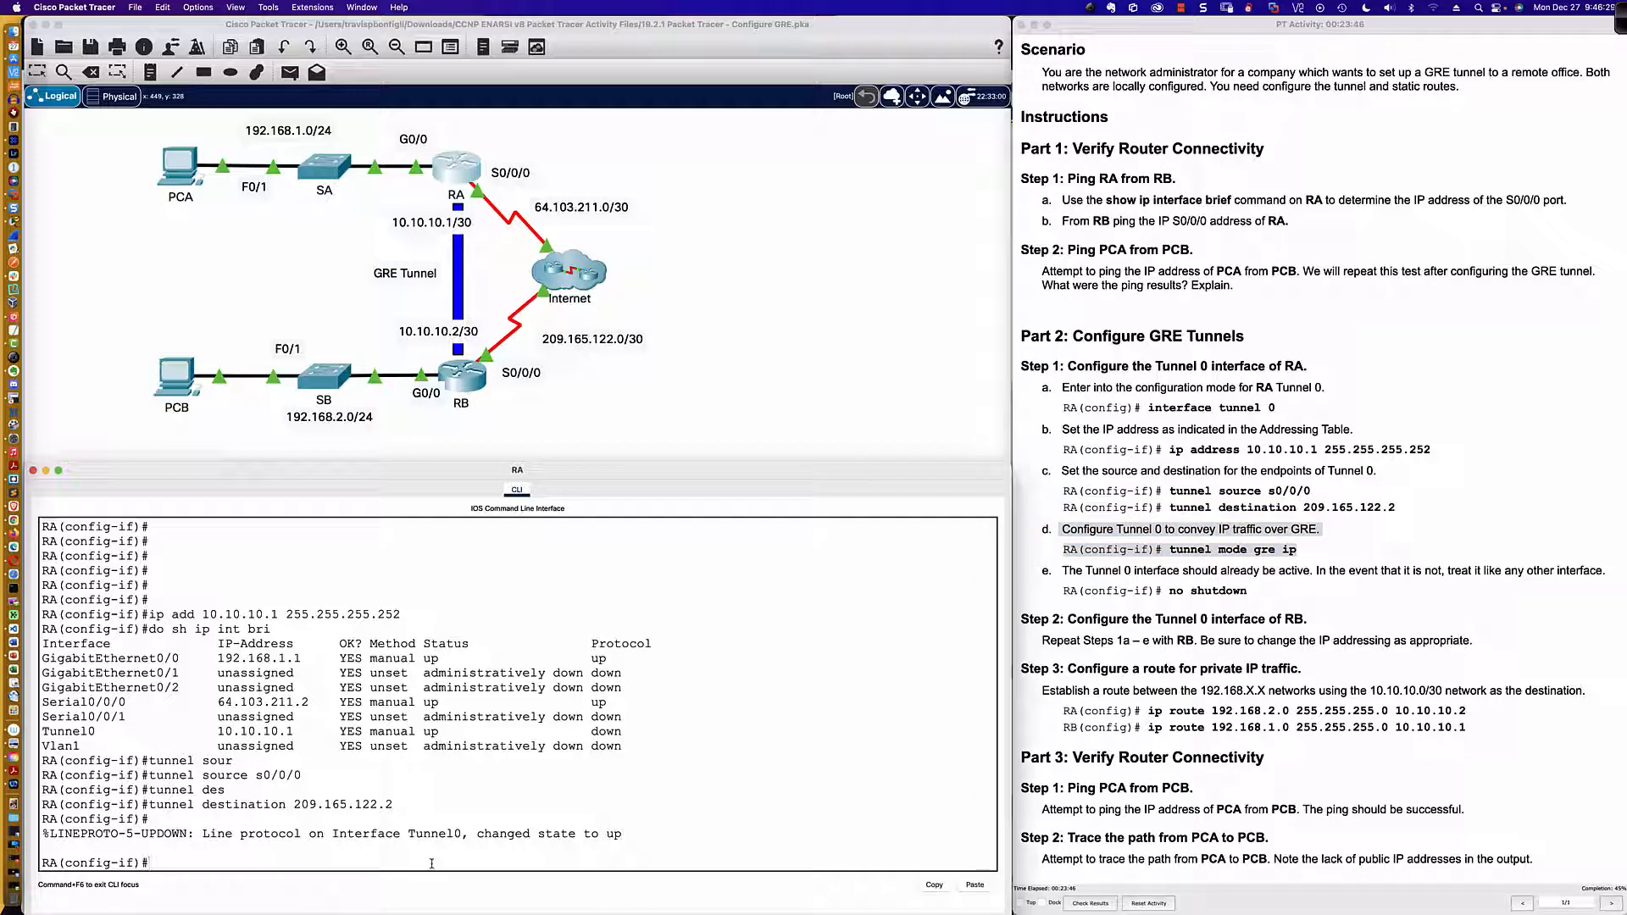
pyautogui.write('do sh ip int bri')
pyautogui.press('Return')
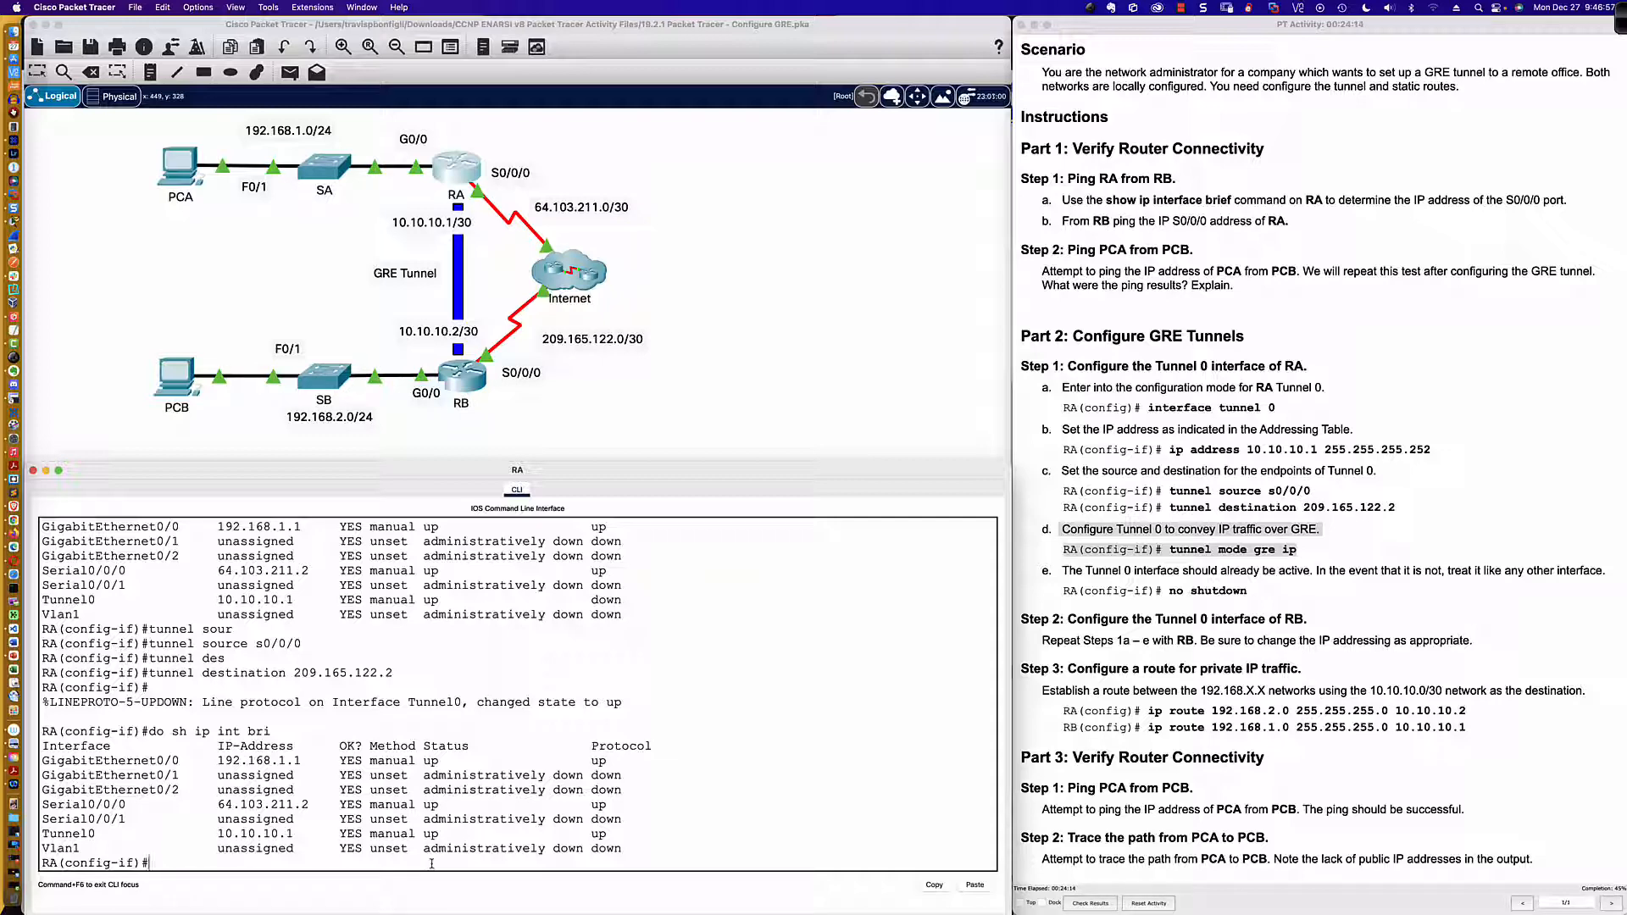
# Step: Display router RA's running configuration with do sh run, page to the Tunnel0 section, and leave the output
pyautogui.write('do sh run')
pyautogui.press('Return')
pyautogui.press('space')
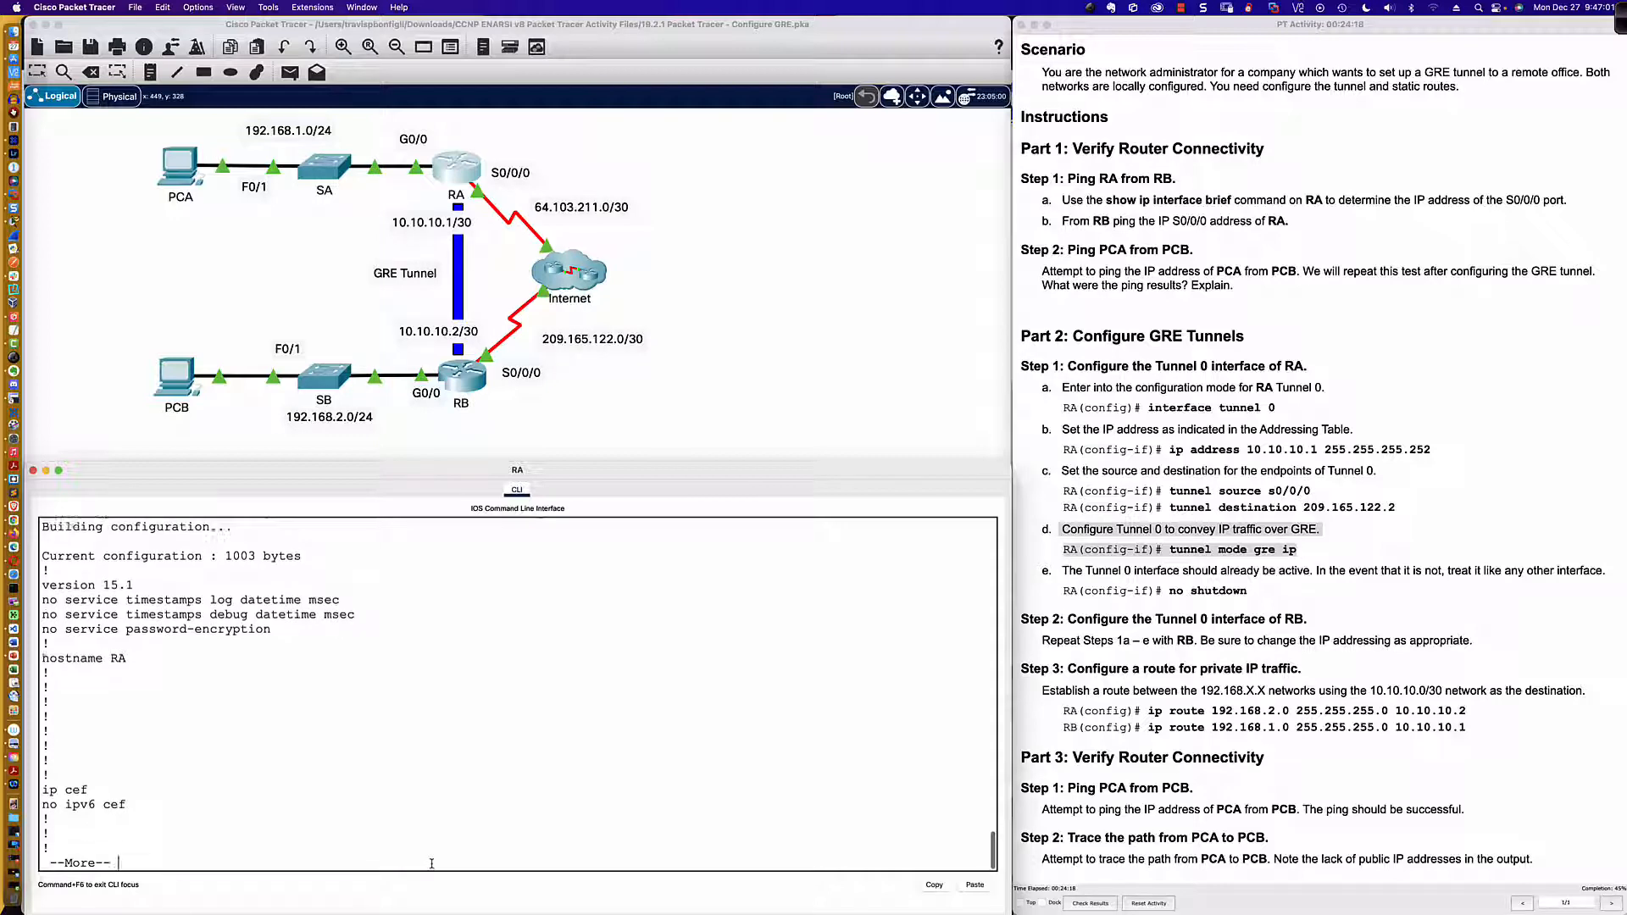
pyautogui.press('space')
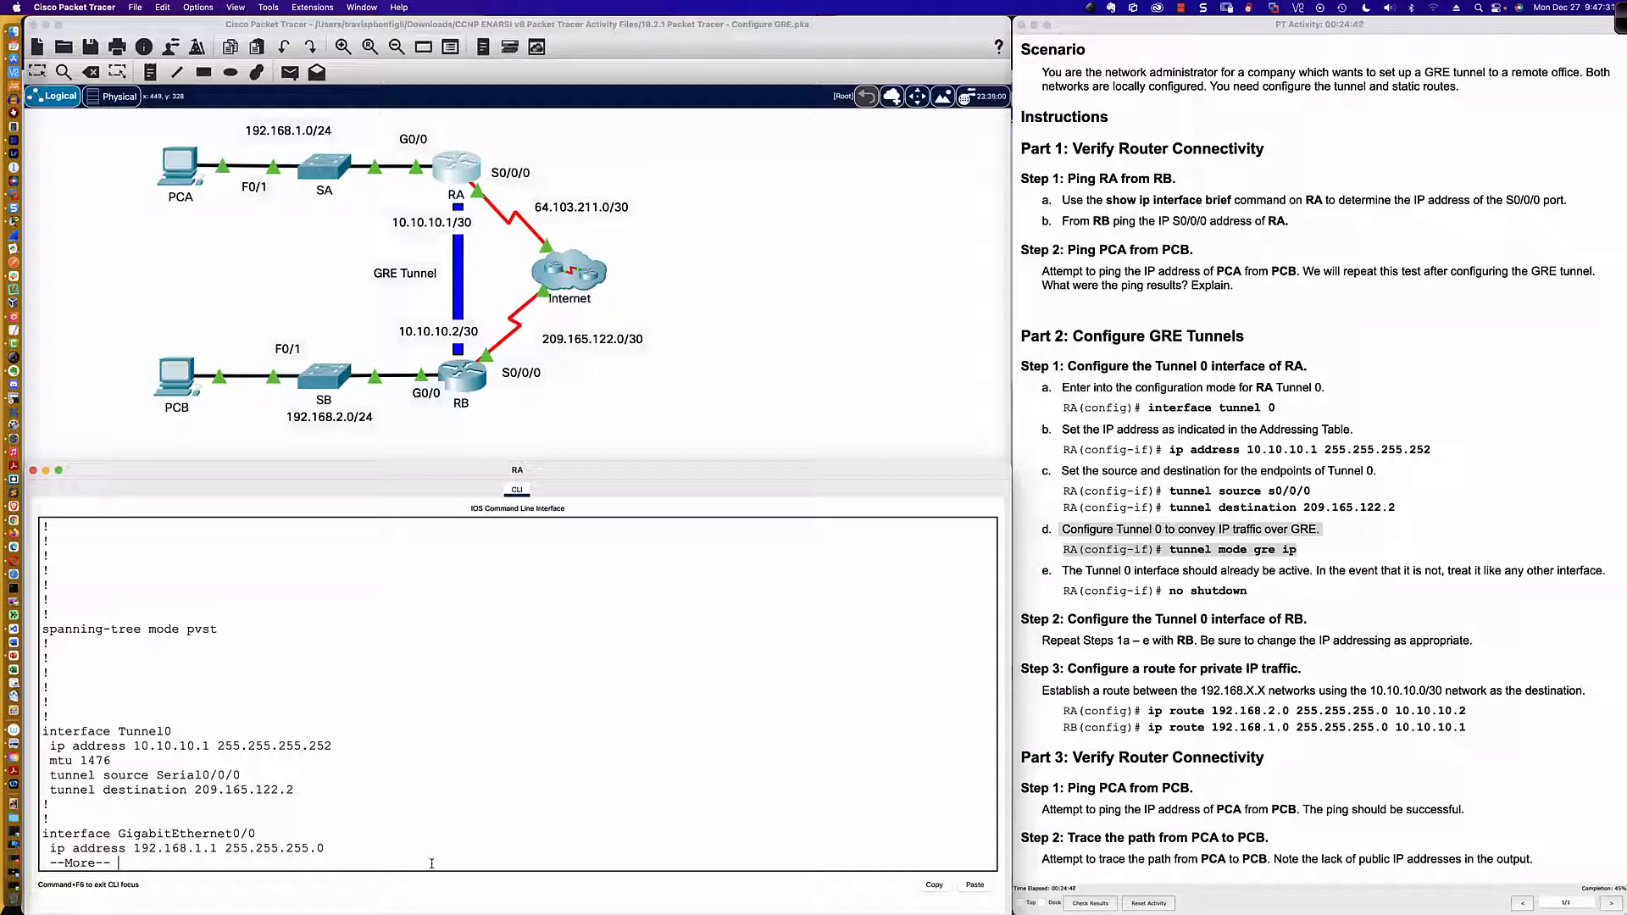
pyautogui.press('q')
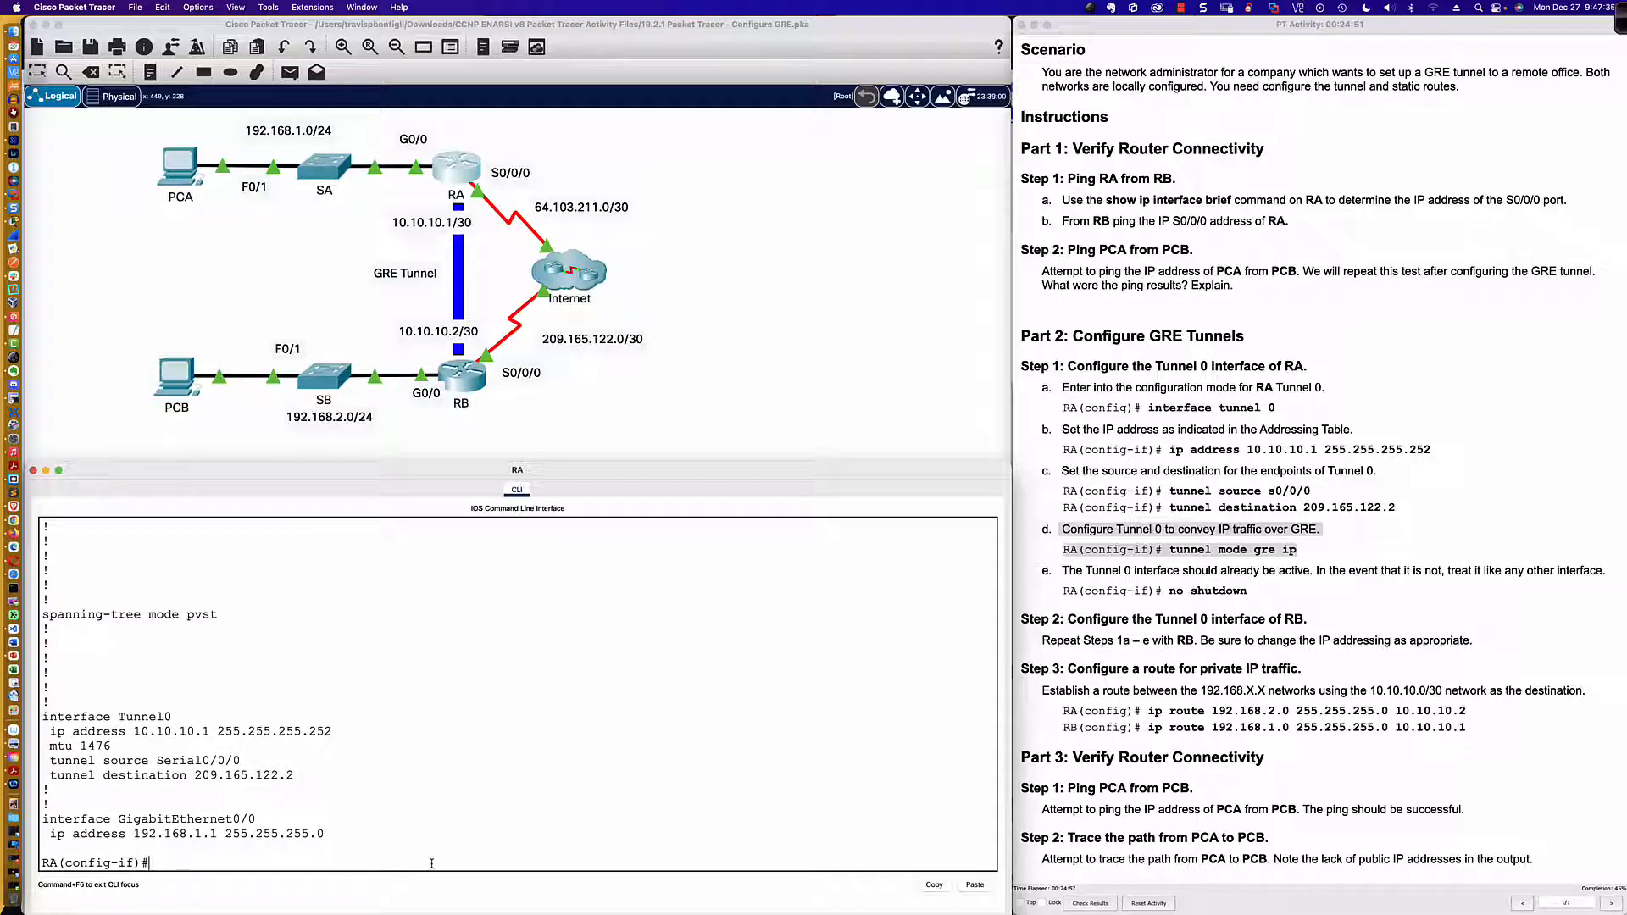
# Step: Configure router RA's Tunnel 0 to carry IP traffic over GRE with tunnel mode gre ip
pyautogui.write('tunnel mode gre ip')
pyautogui.press('Return')
# Step: Display router RA's running configuration again and check whether the Tunnel0 section lists the tunnel mode
pyautogui.write('do sh run')
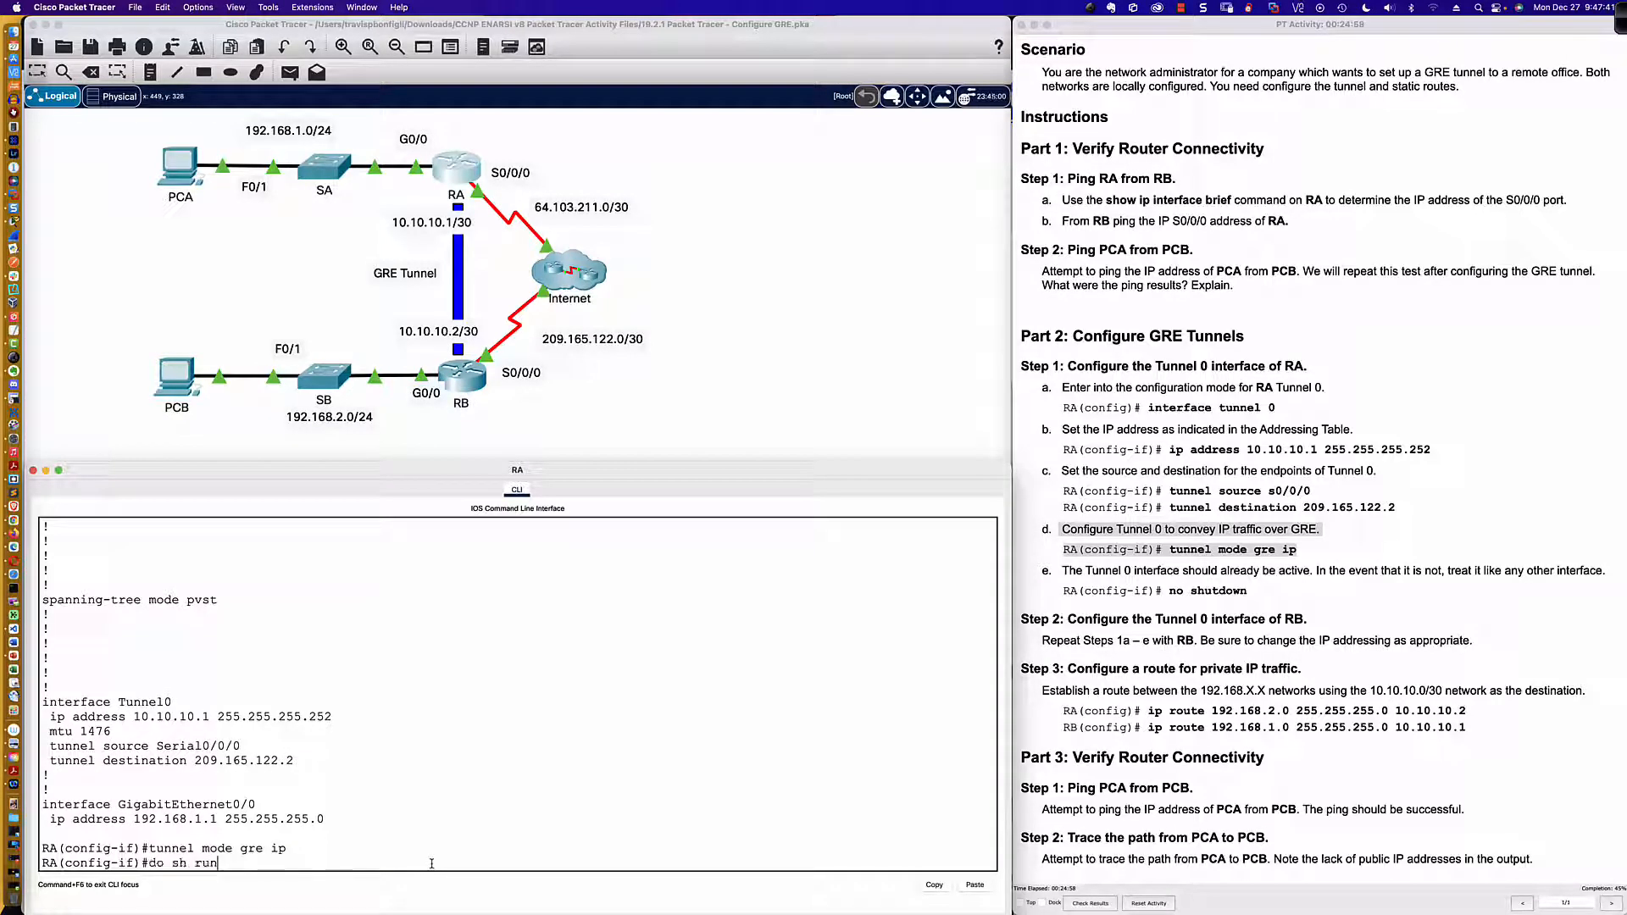
pyautogui.press('Return')
pyautogui.press('space')
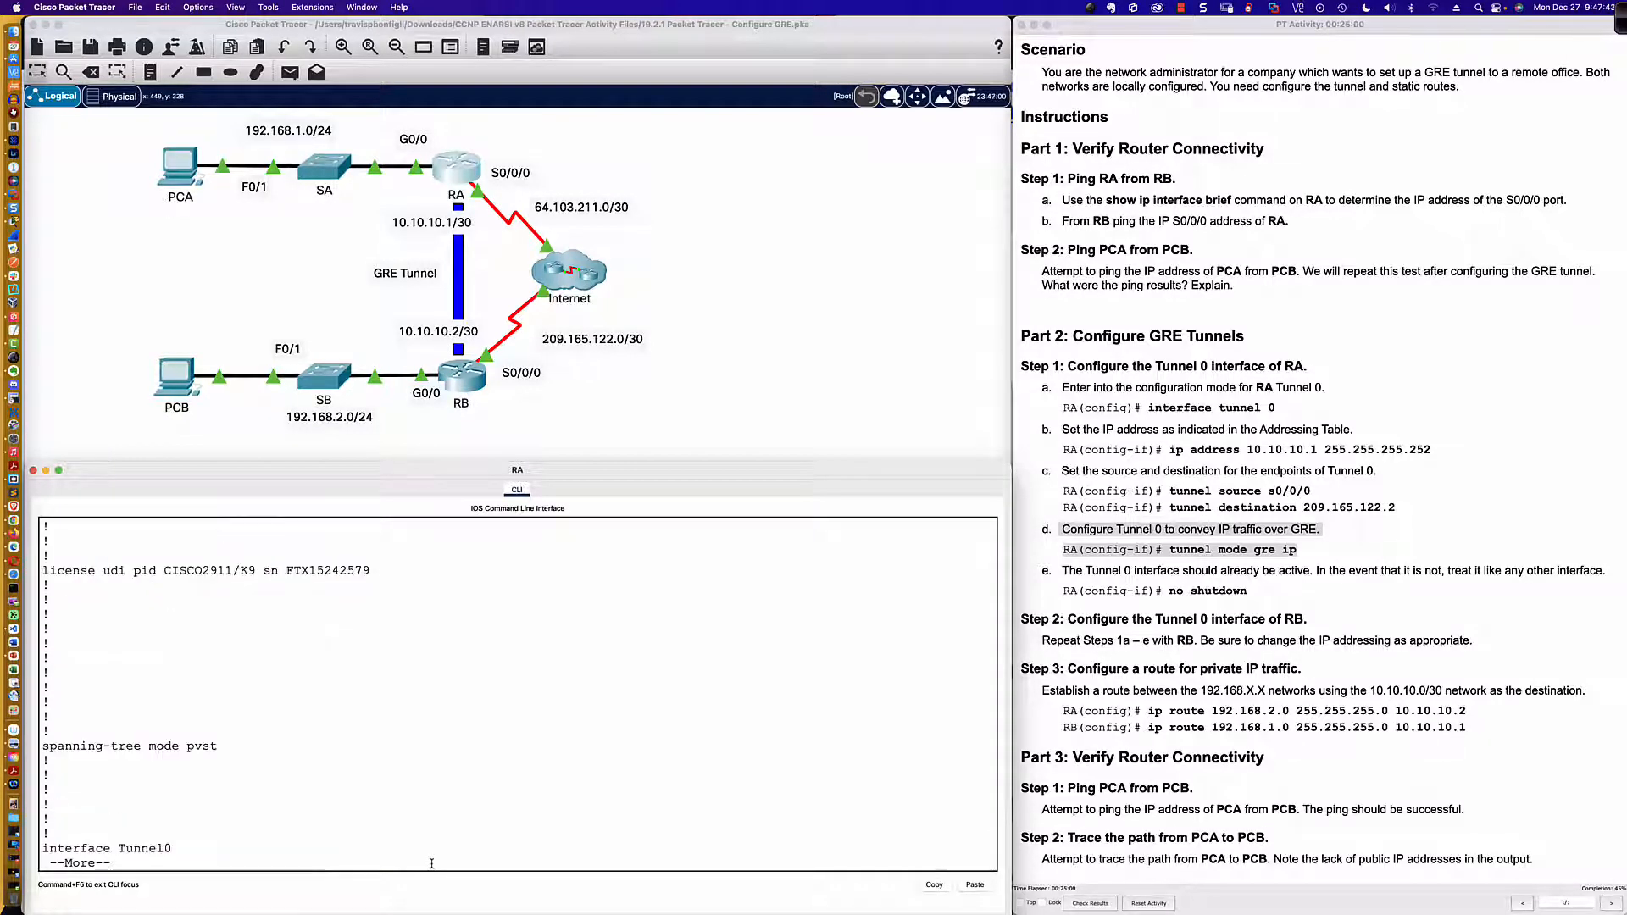
pyautogui.press('space')
pyautogui.scroll(3, 306, 714)
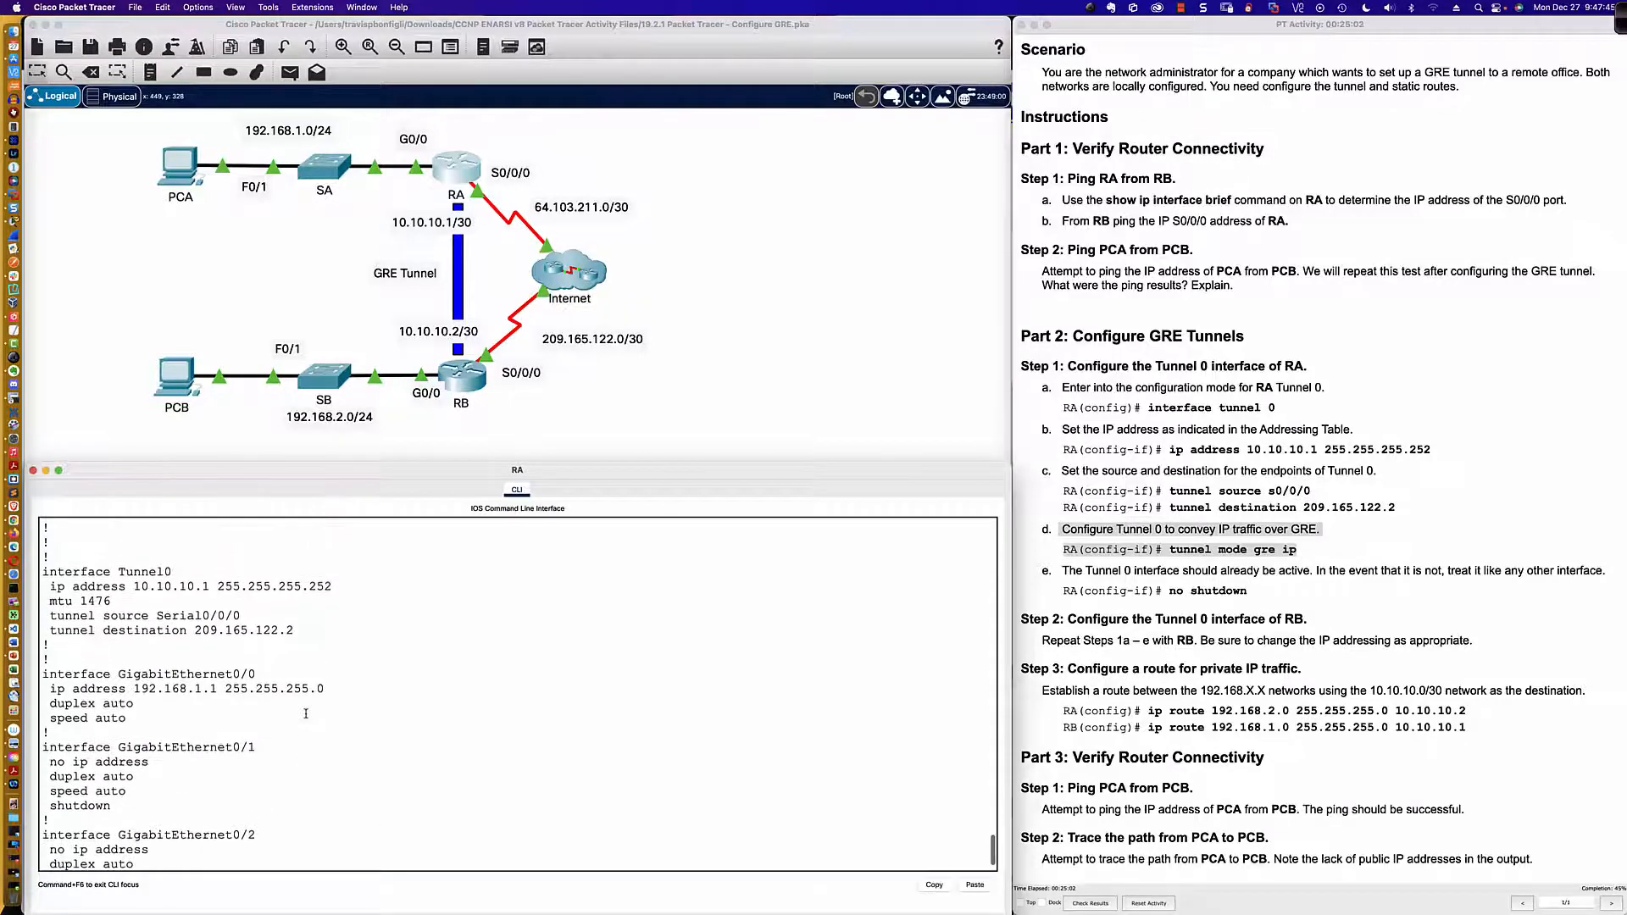
pyautogui.moveTo(44, 557); pyautogui.dragTo(329, 653)
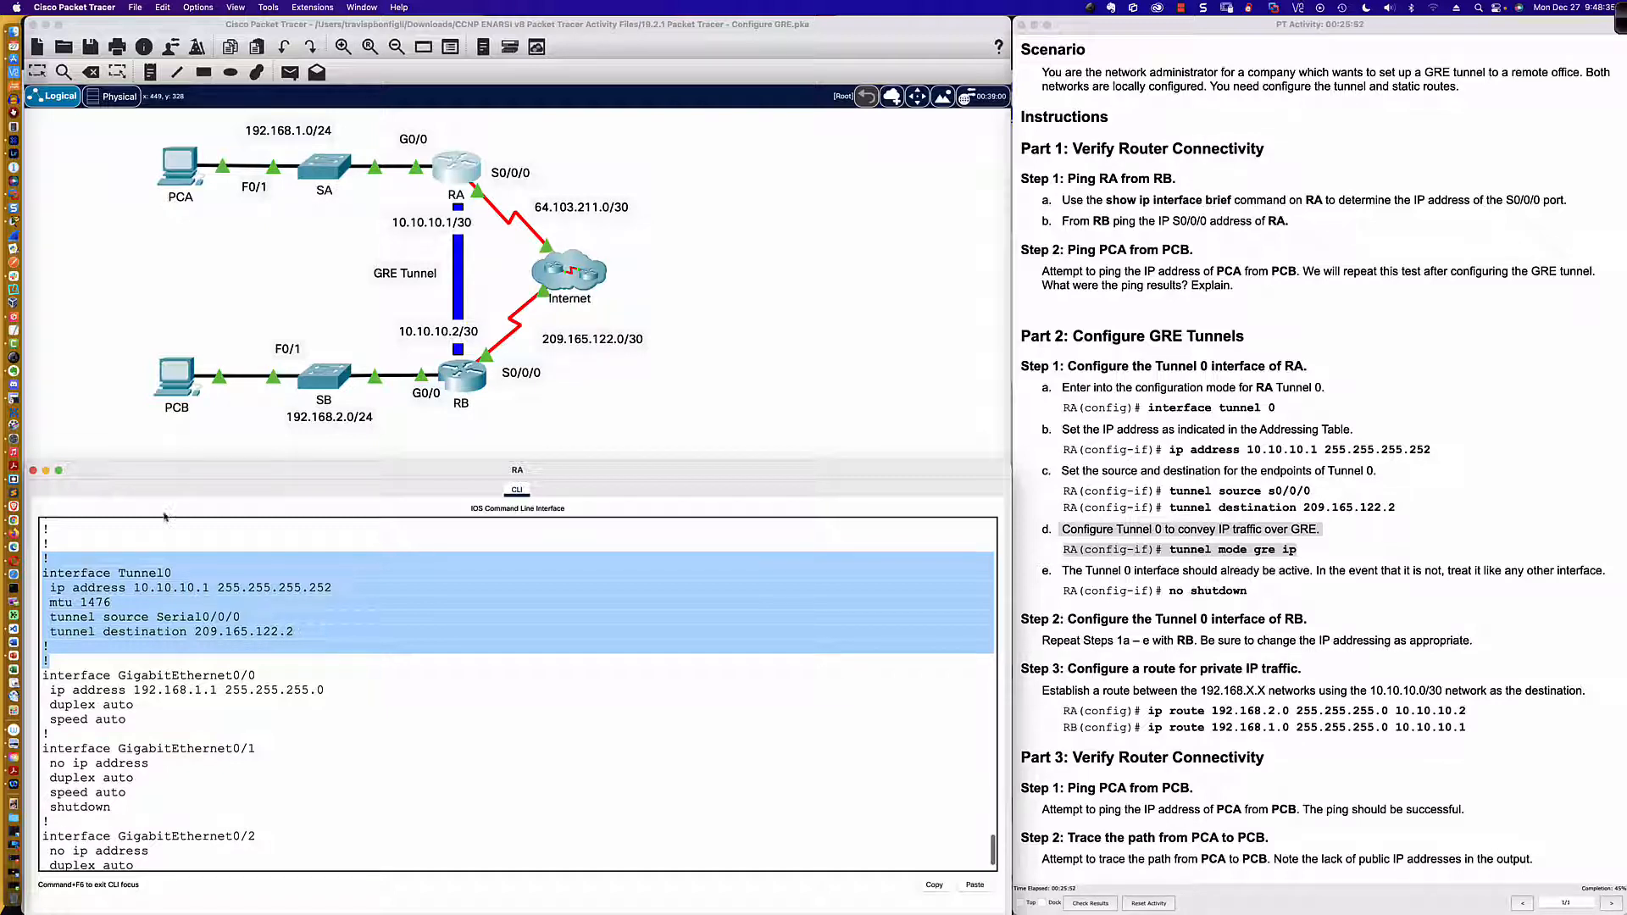
# Step: Switch to SecureCRT, open a new local shell, and connect to the saved R9-2811 session in the CCIE LAB folder
pyautogui.click(26, 389)
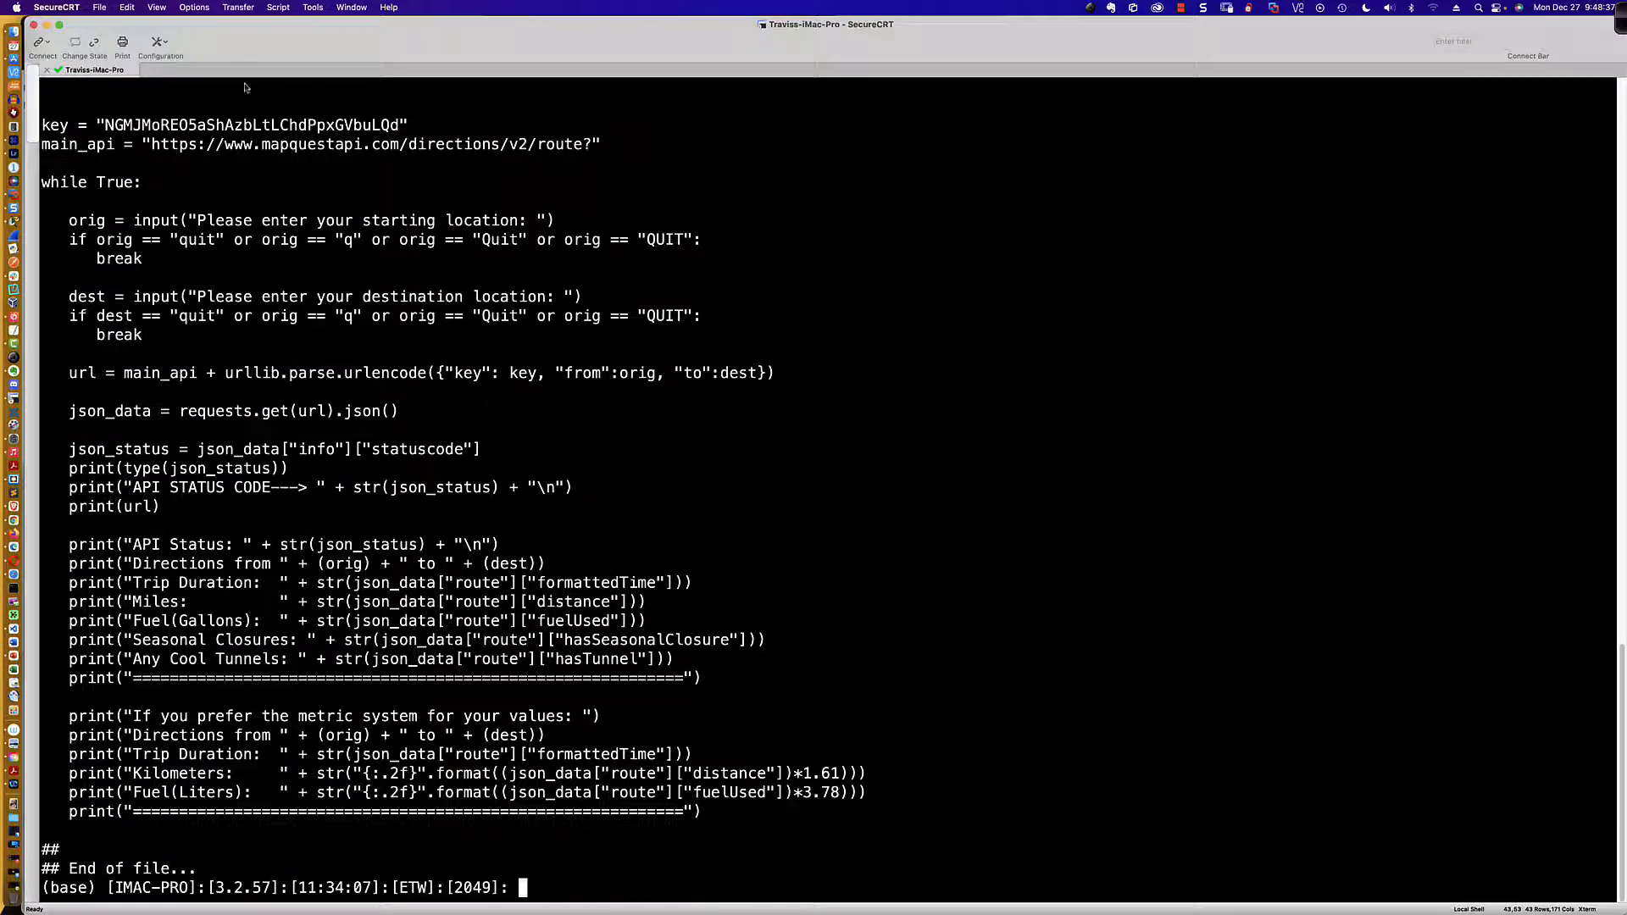
pyautogui.click(49, 42)
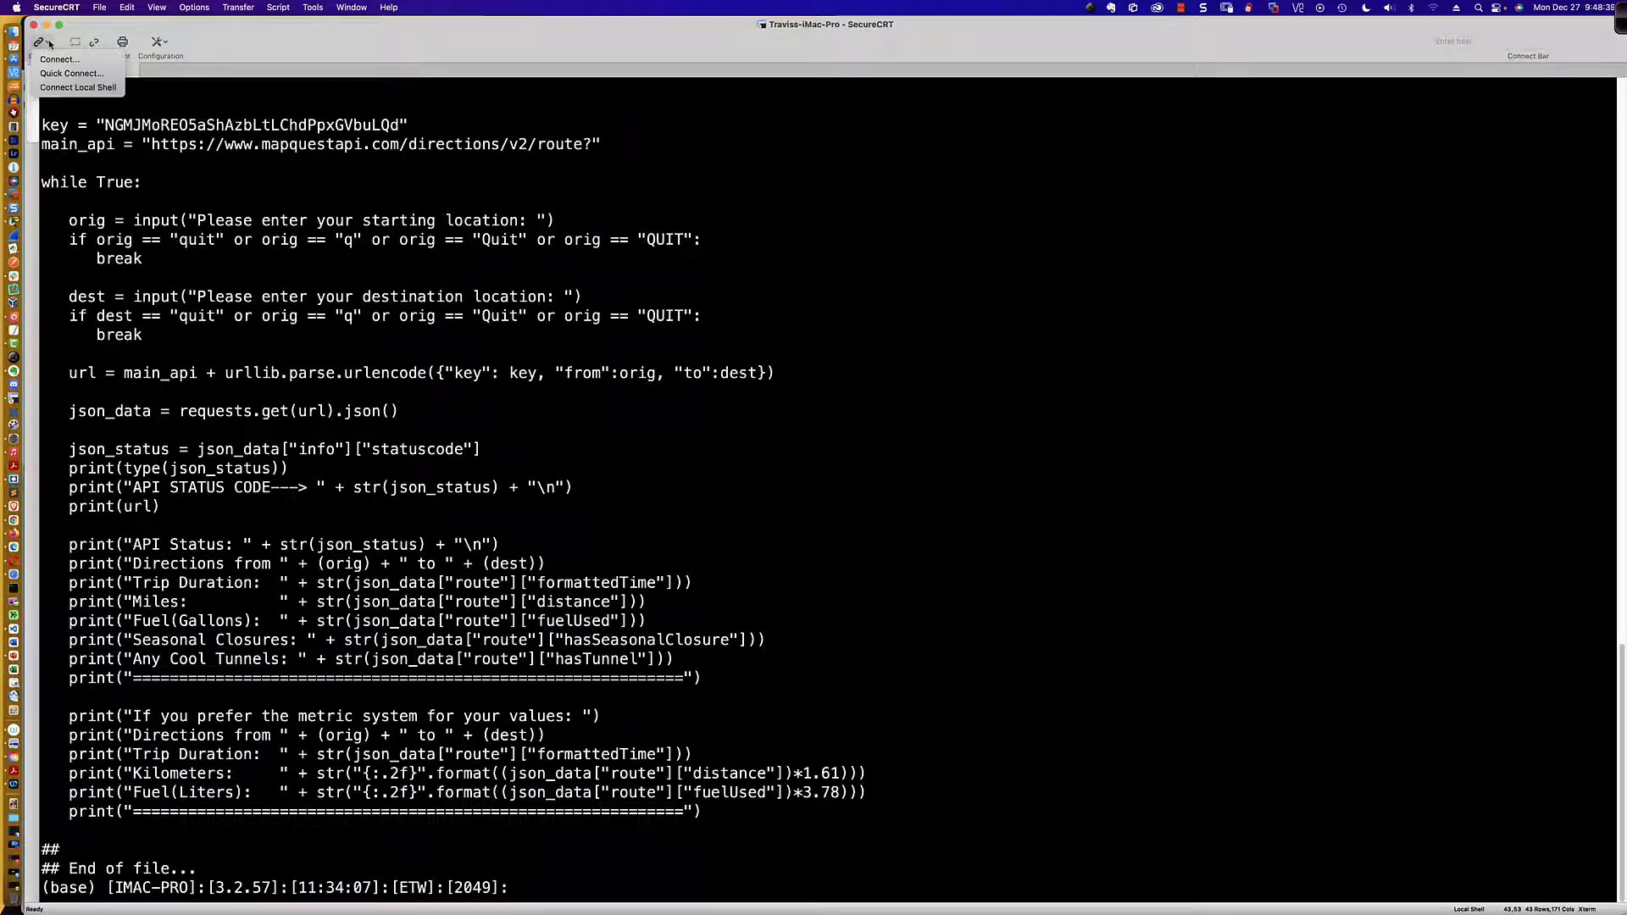
pyautogui.click(77, 87)
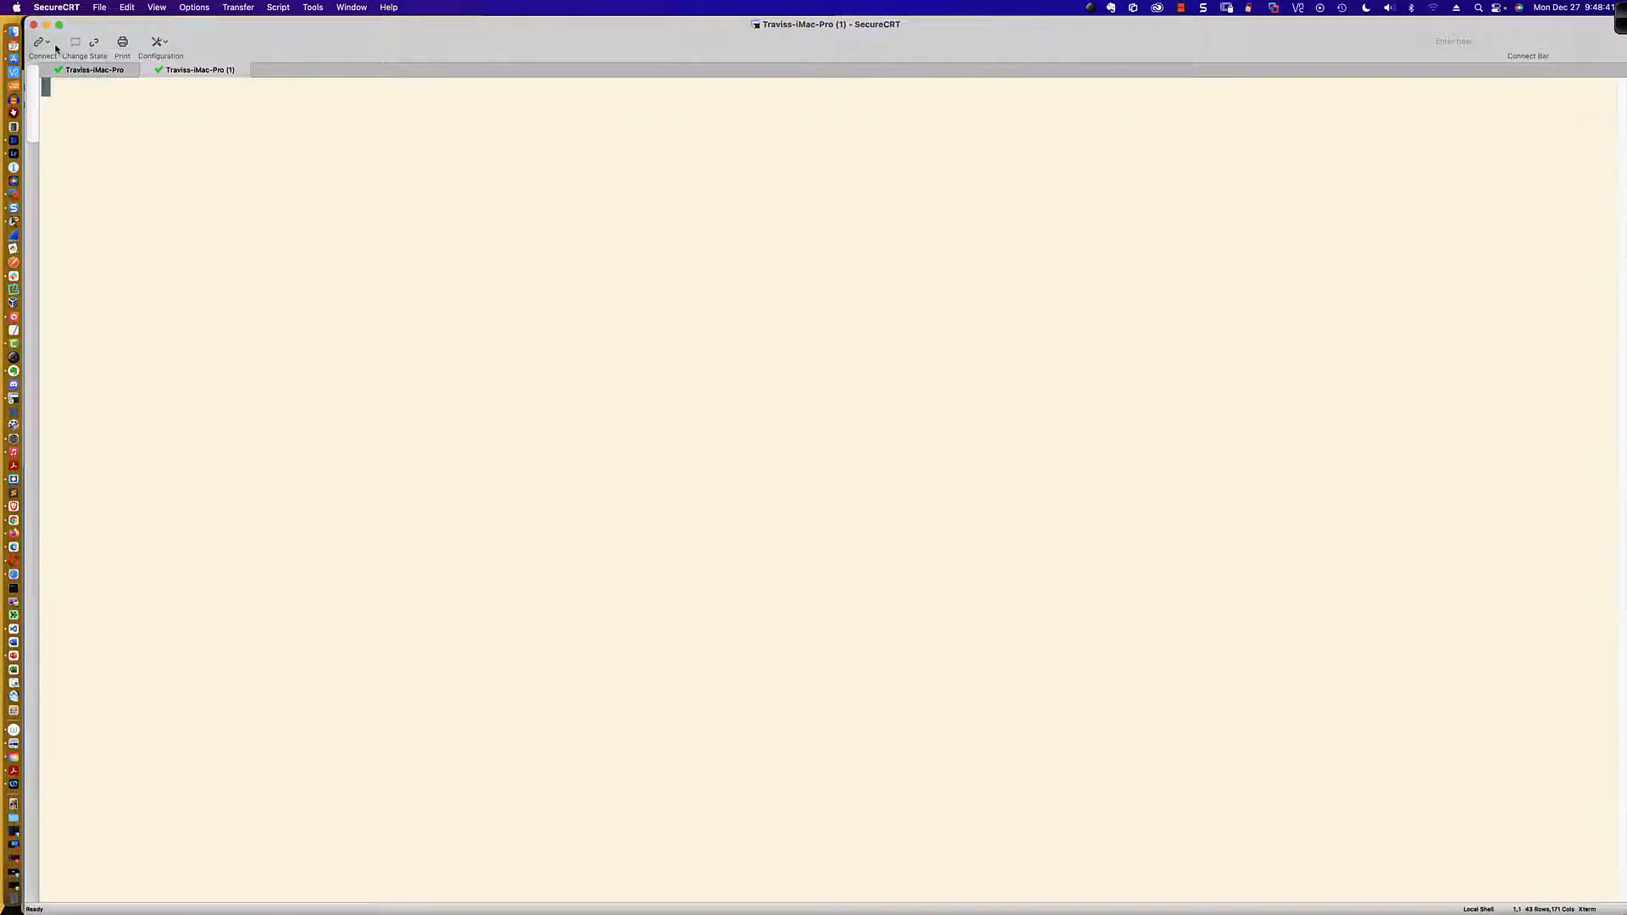
pyautogui.click(49, 42)
pyautogui.click(63, 61)
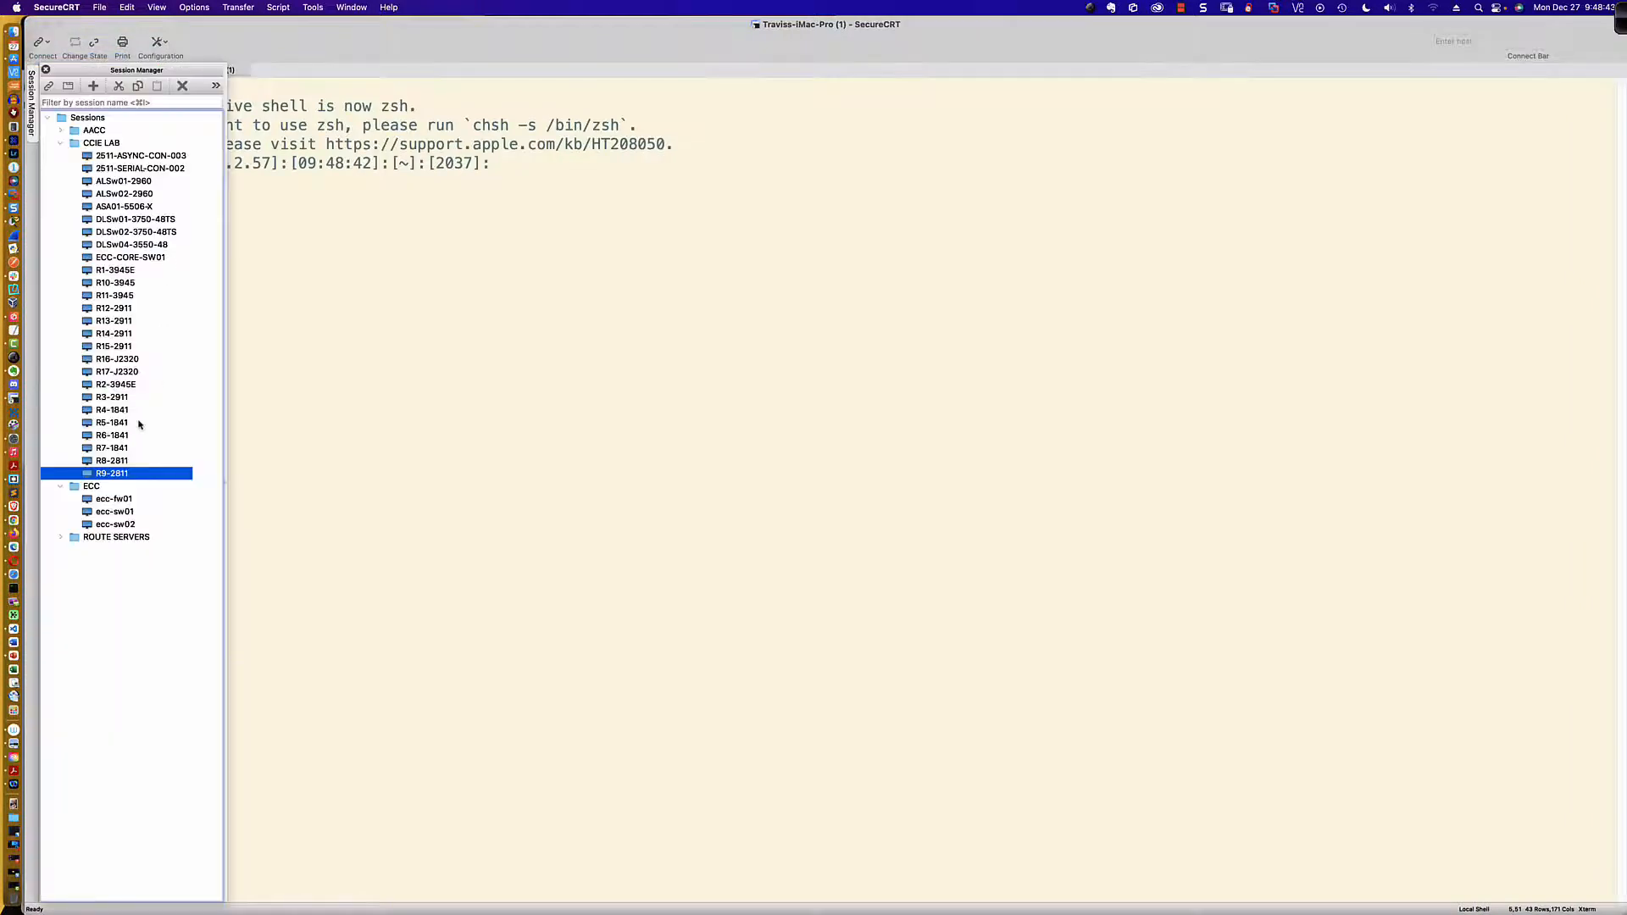
pyautogui.doubleClick(124, 472)
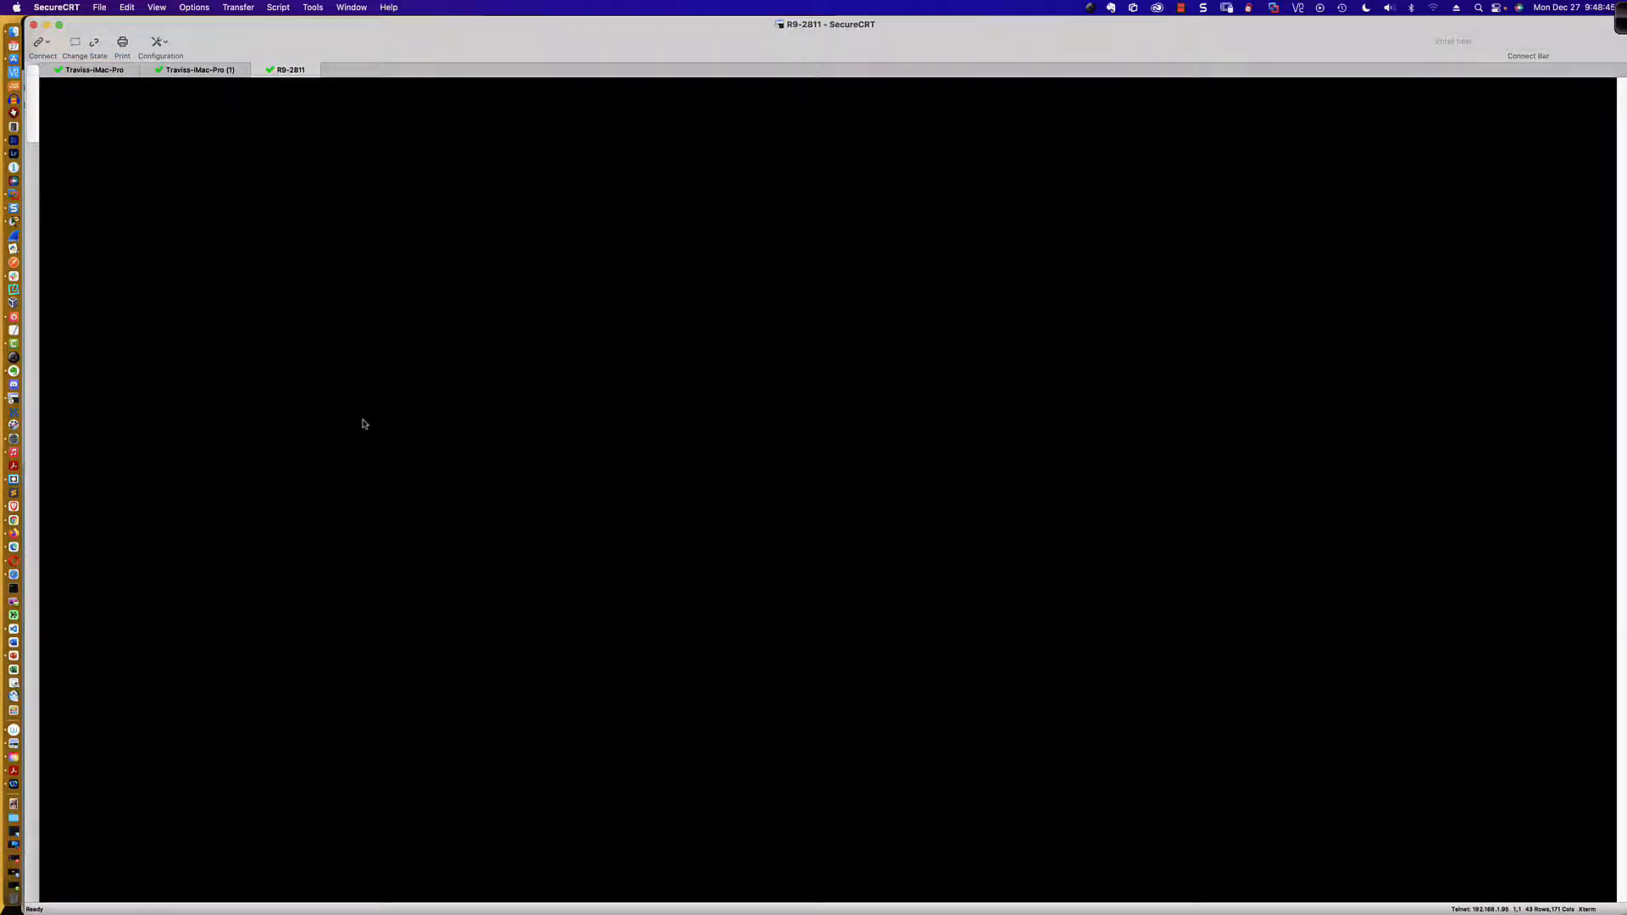
pyautogui.press('Return')
pyautogui.press('Return')
pyautogui.press('Return')
pyautogui.press('Return')
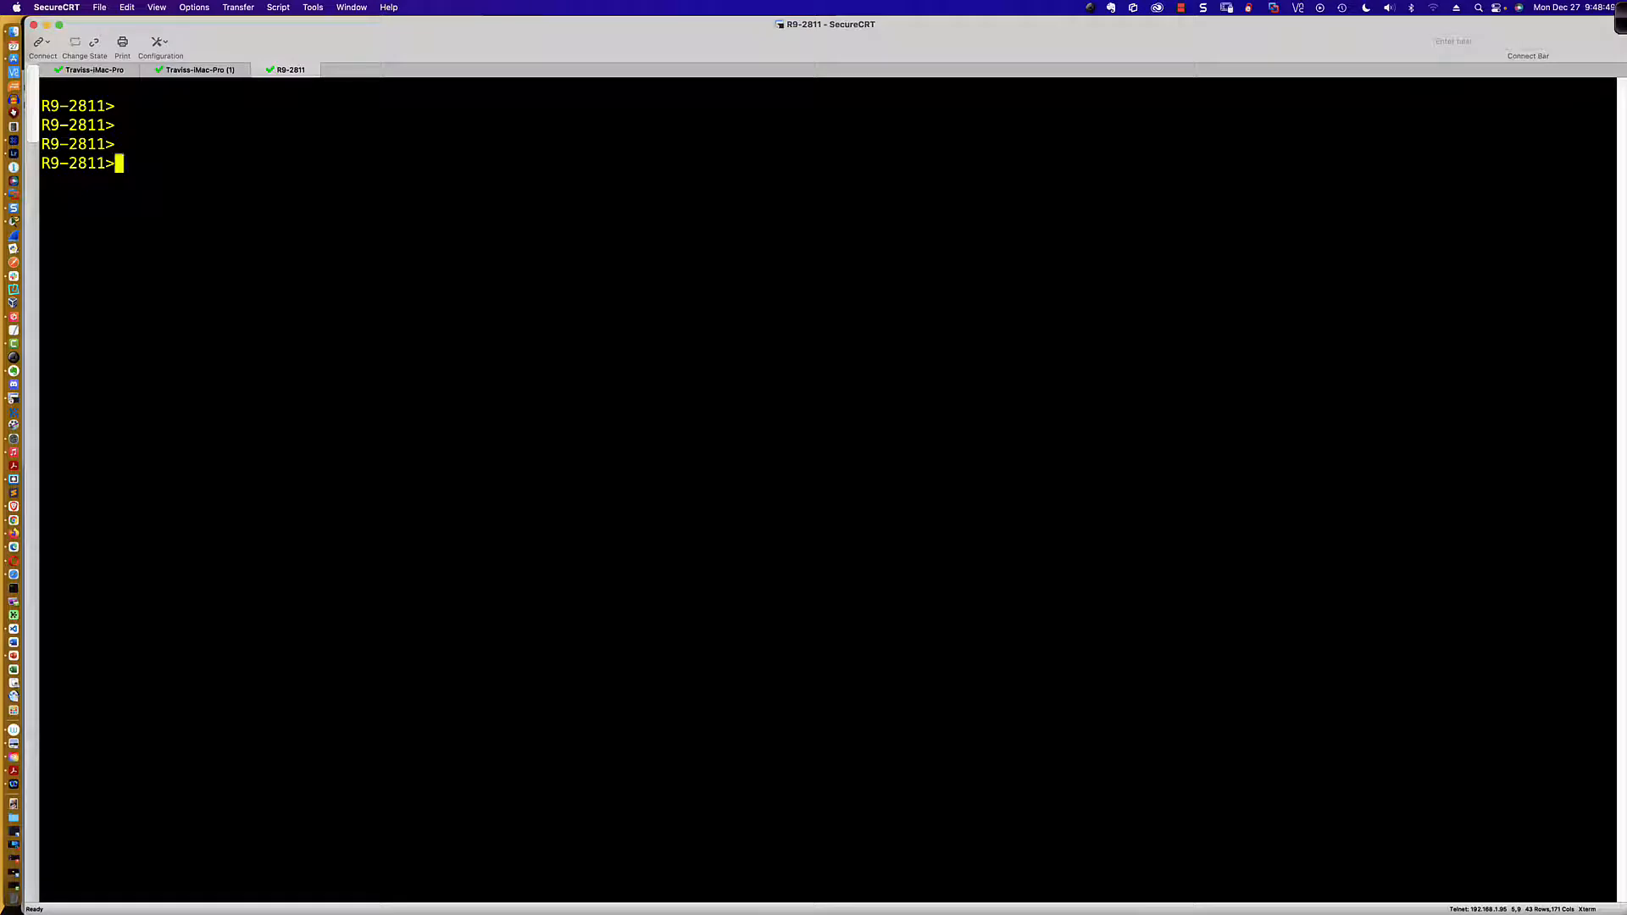
# Step: Enter global configuration mode on R9-2811 and create the Tunnel 99 interface with int tu99
pyautogui.write('en')
pyautogui.press('Return')
pyautogui.write('conf t')
pyautogui.press('Return')
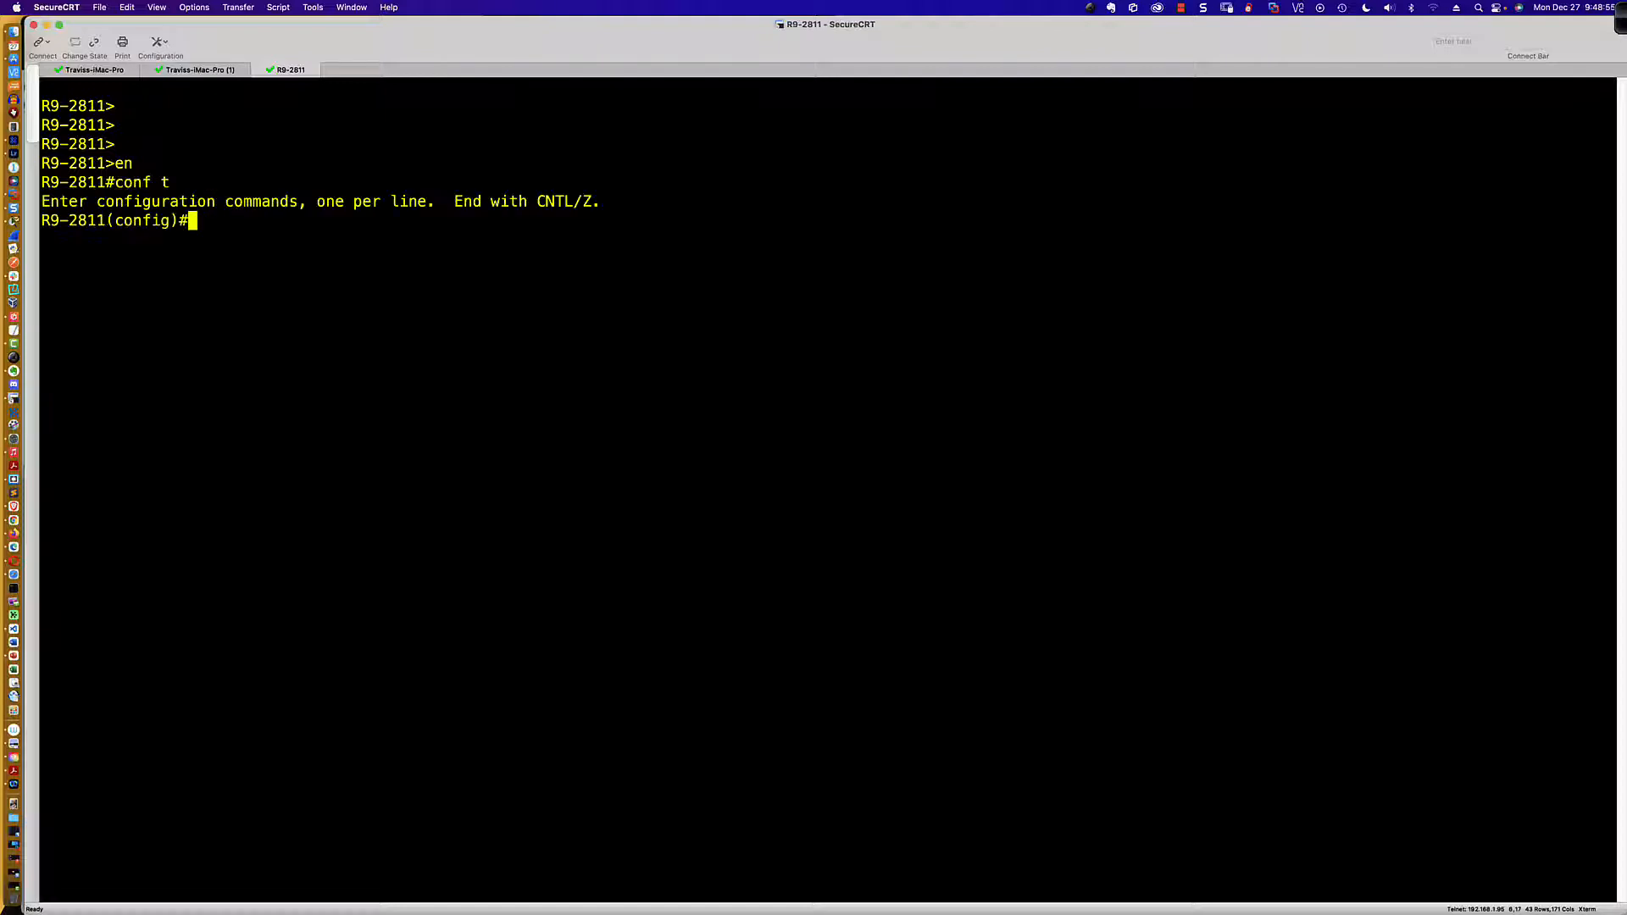
pyautogui.write('int tu99')
pyautogui.press('Return')
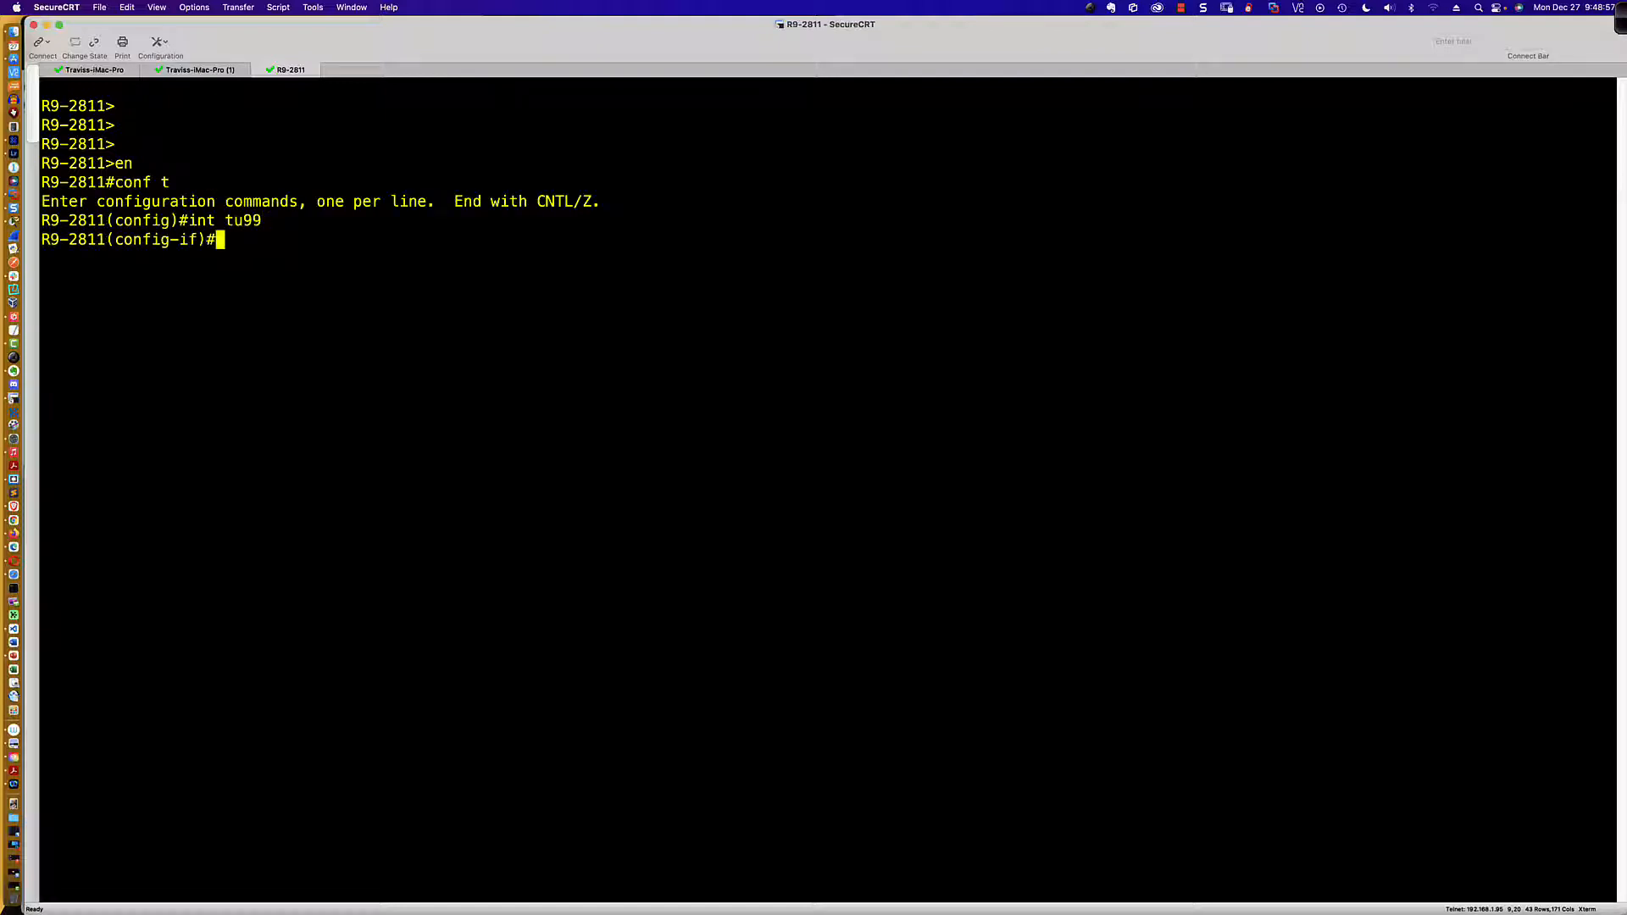
# Step: Assign IP address 10.99.99.99 with mask 255.255.255.0 to R9-2811's Tunnel 99 interface
pyautogui.write('ip add 10.99.99.')
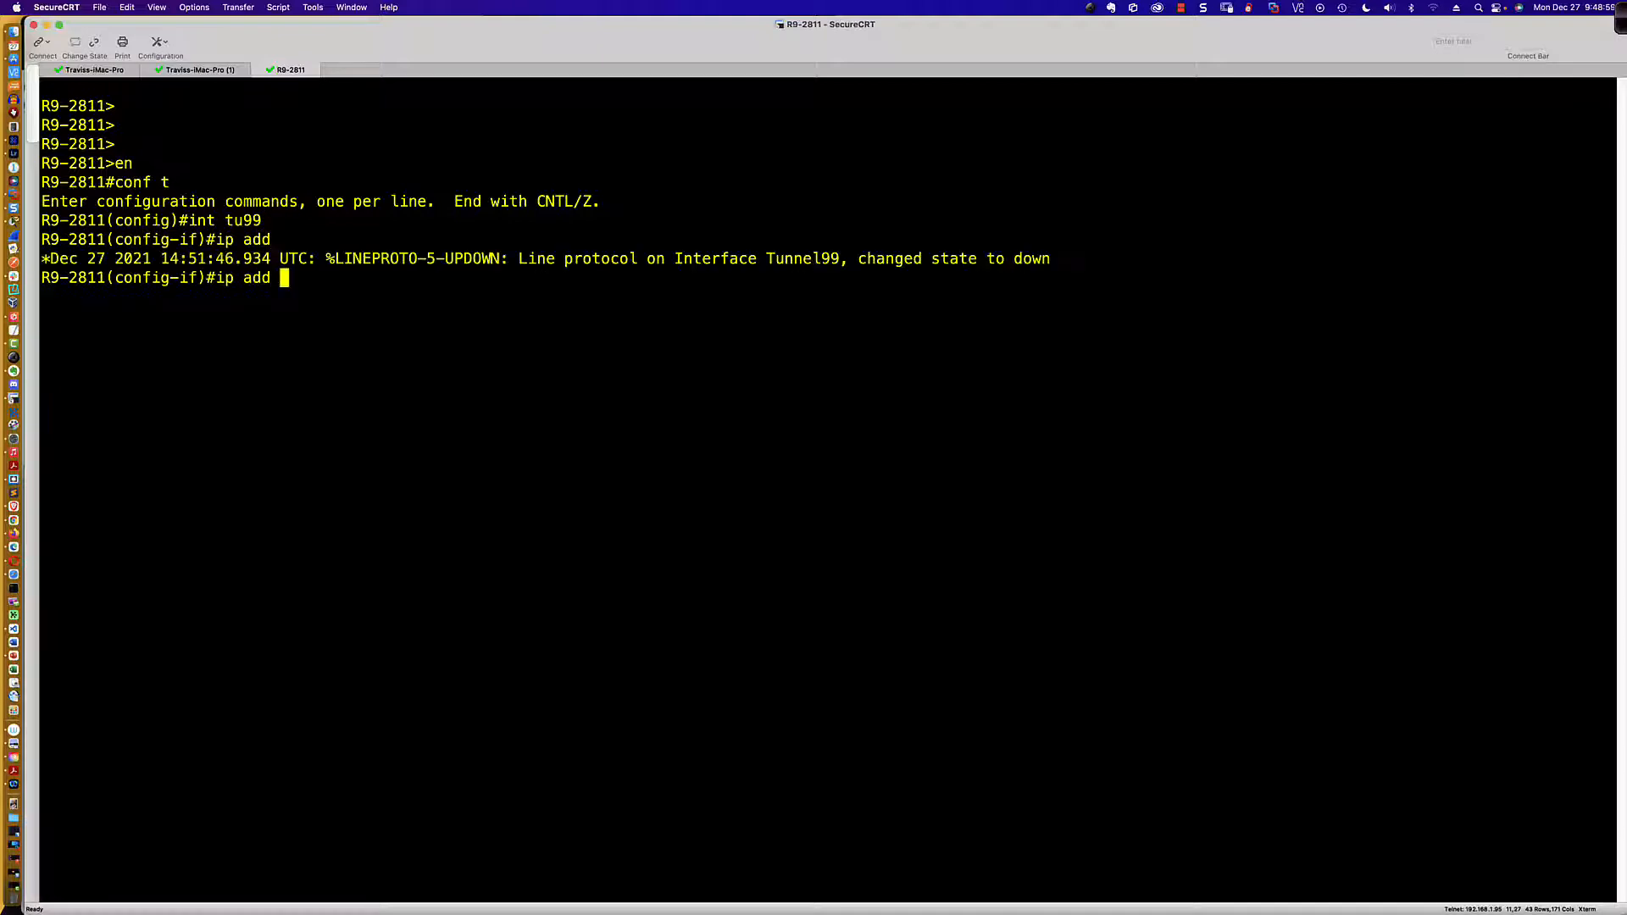
pyautogui.write('99 255.255.255.0')
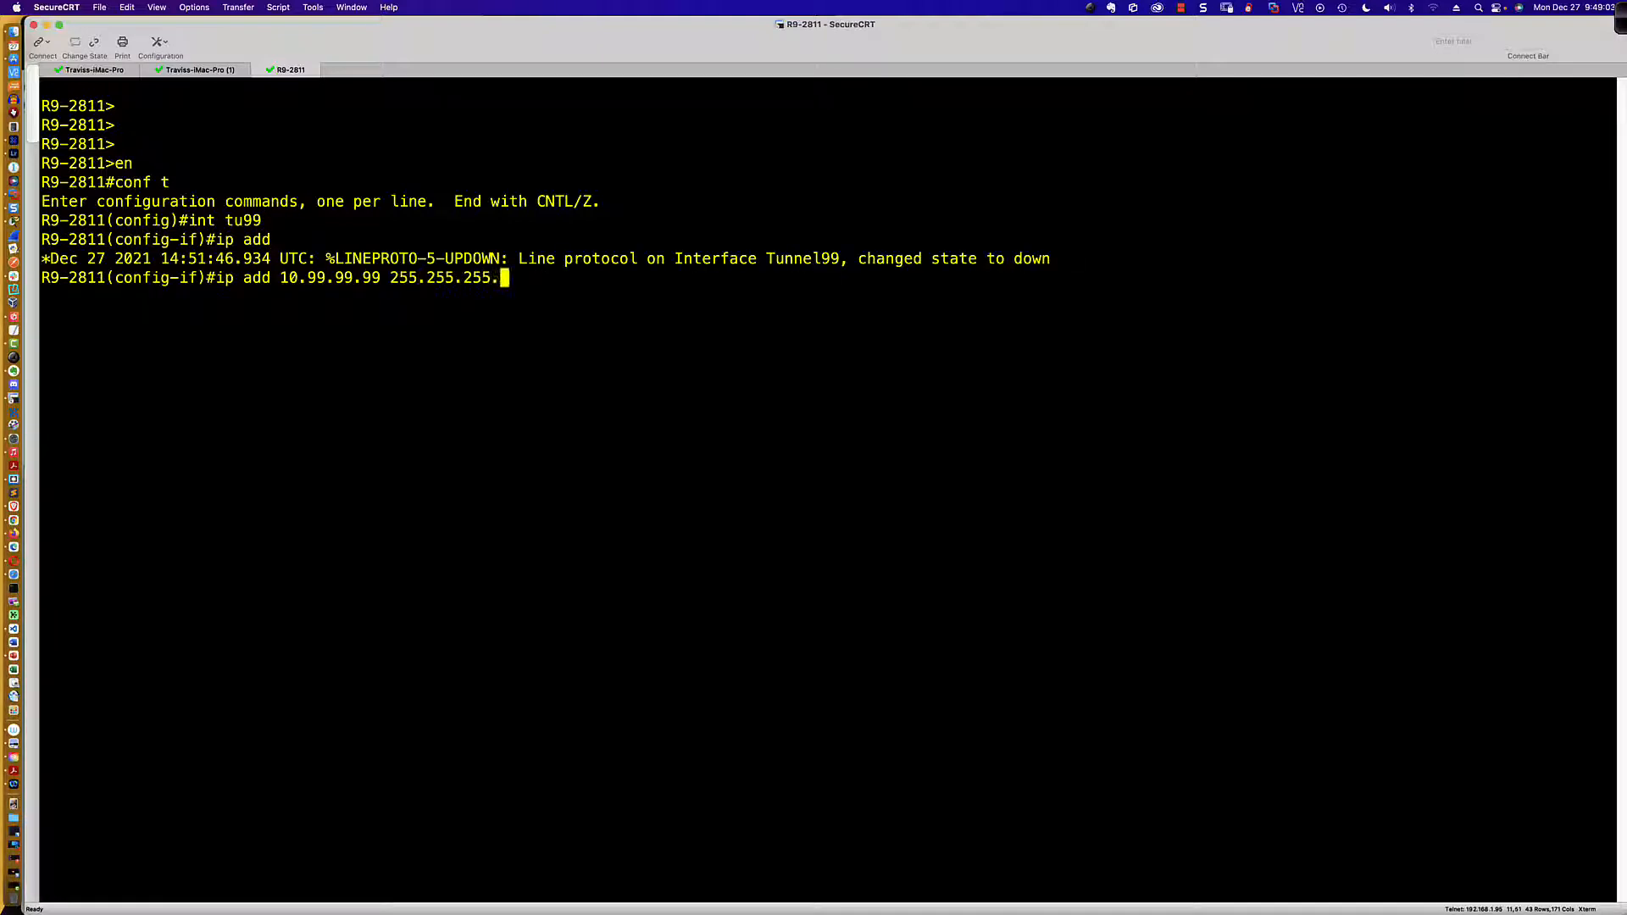
pyautogui.press('Return')
# Step: Set R9-2811's Tunnel 99 source to s0/0/0 and its destination to 209.165.122.2
pyautogui.write('tunnel source ')
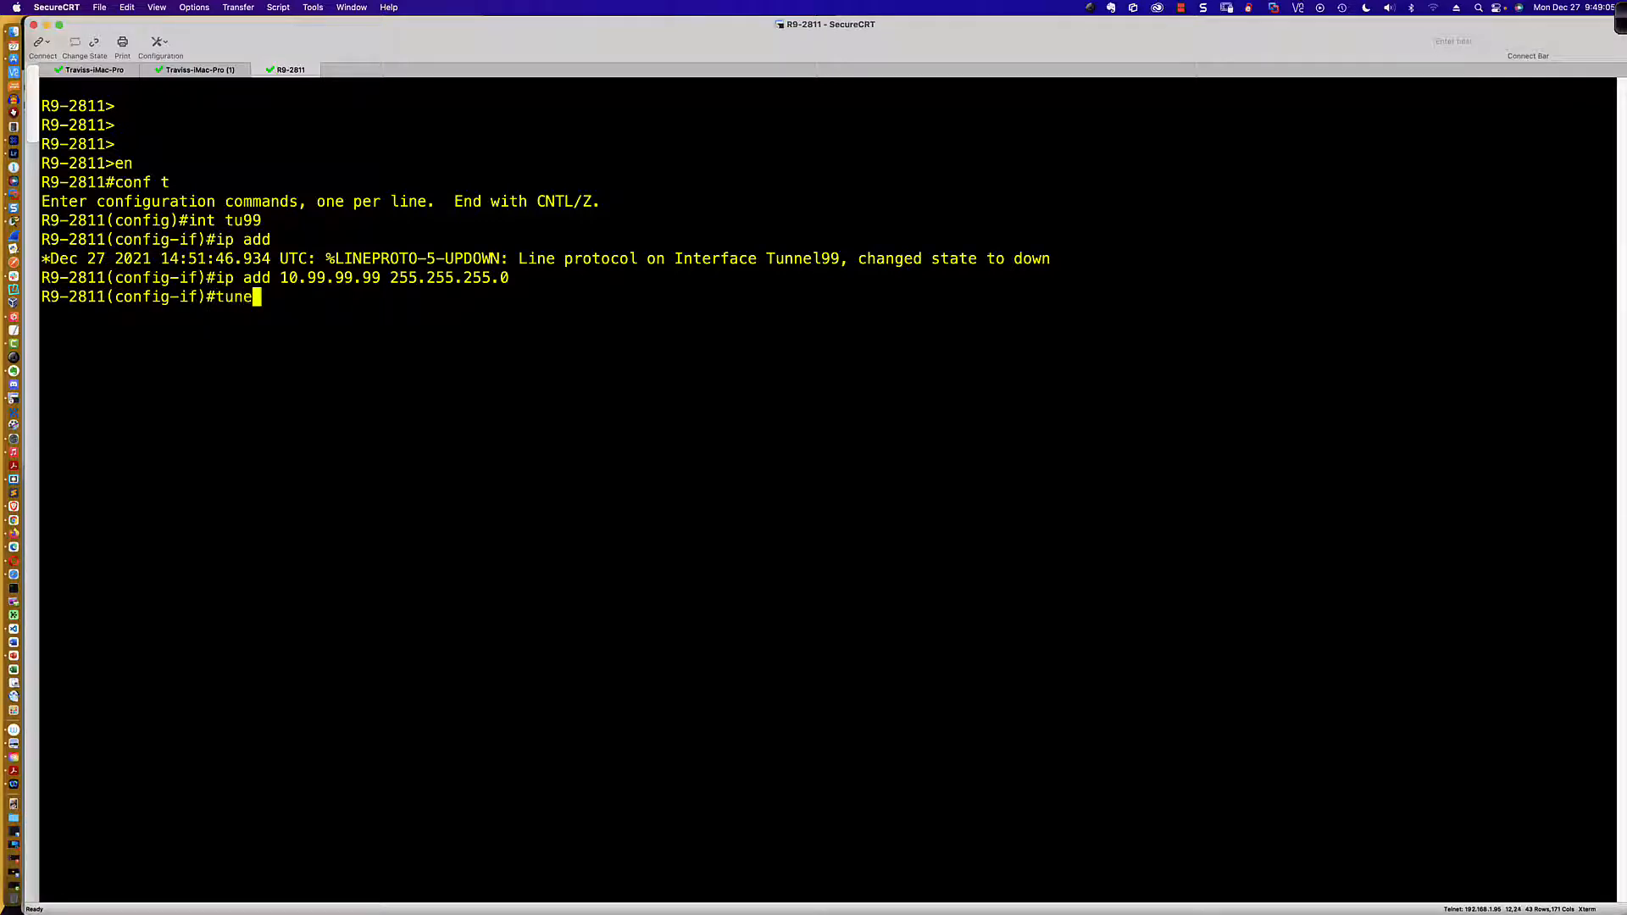
pyautogui.write('s0/0/0')
pyautogui.press('Return')
pyautogui.write('tunnel des')
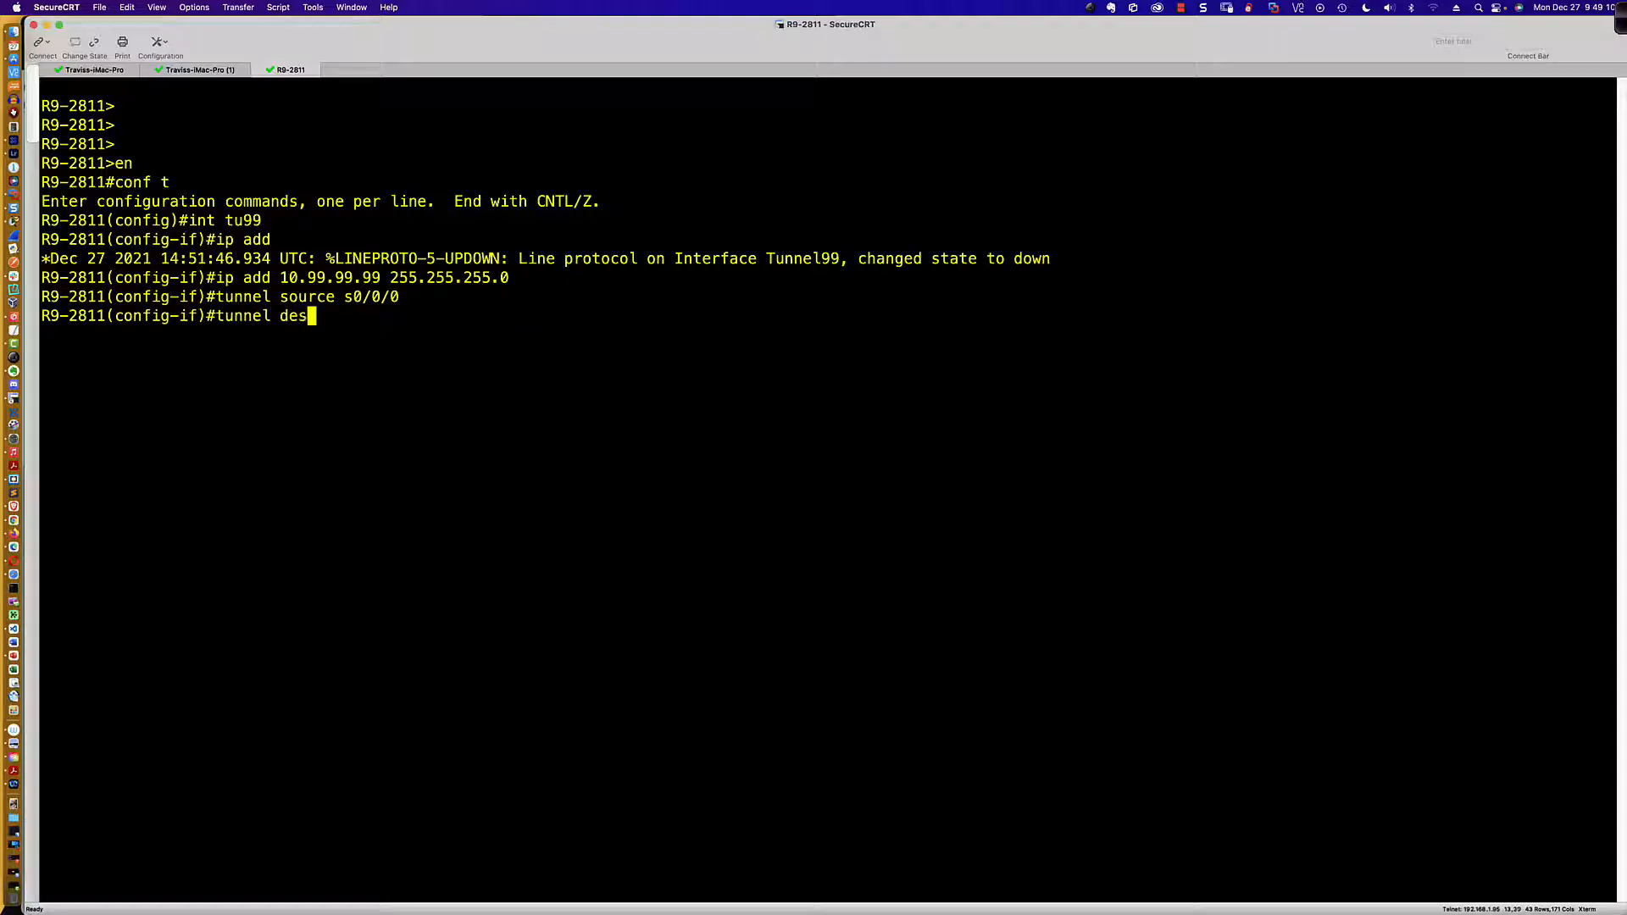
pyautogui.press('Tab')
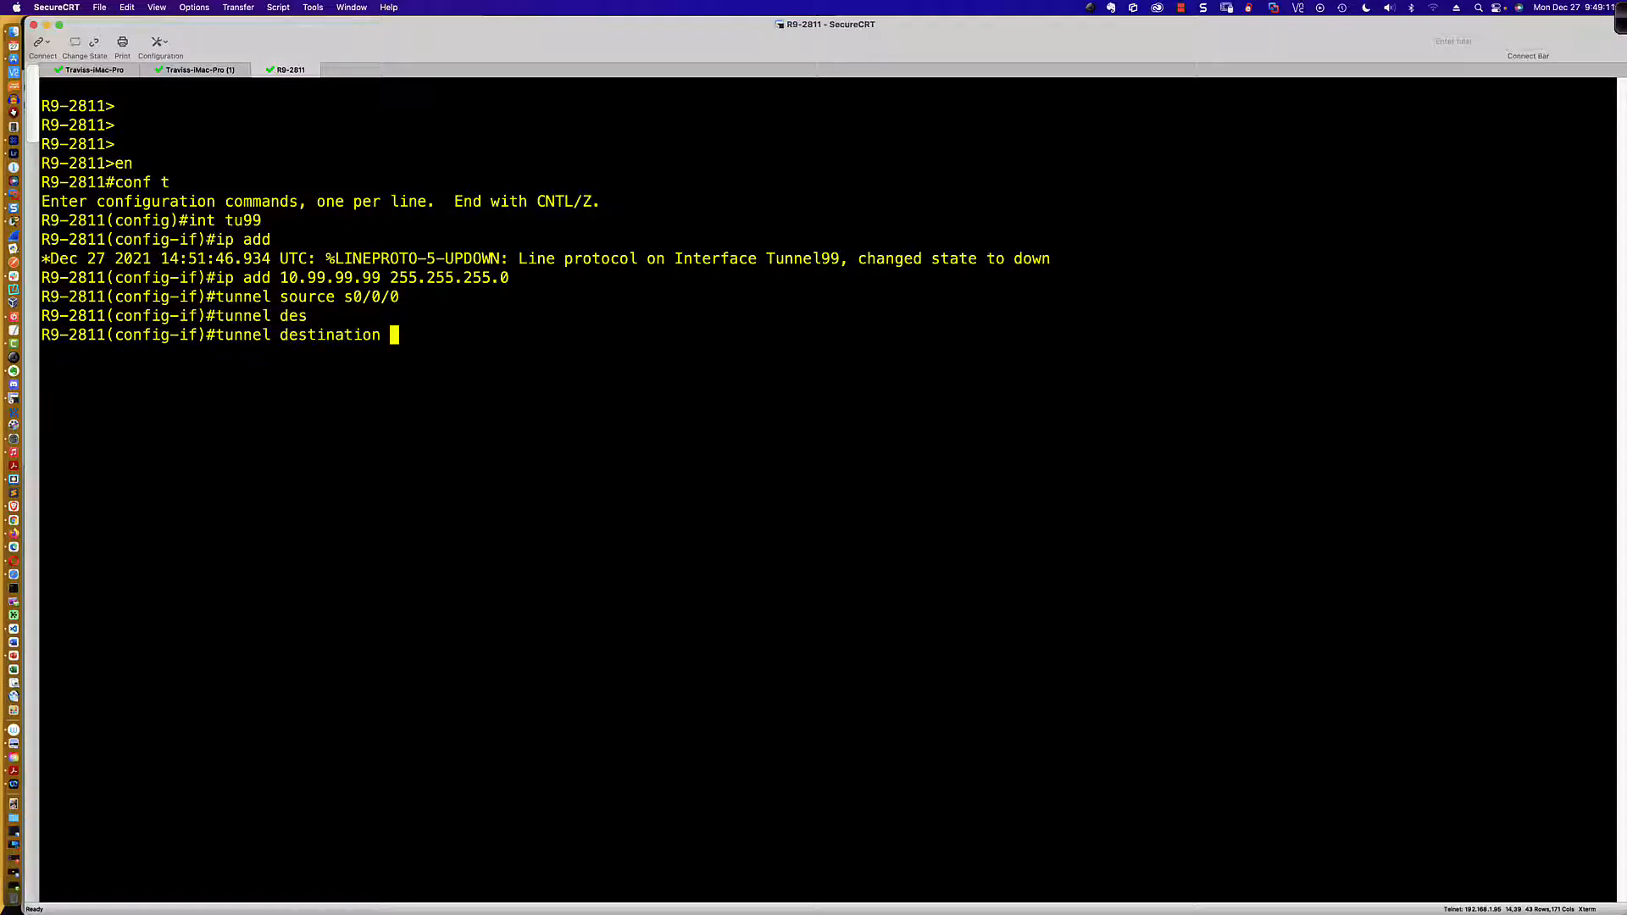
pyautogui.write('209.165.122.2')
pyautogui.press('Return')
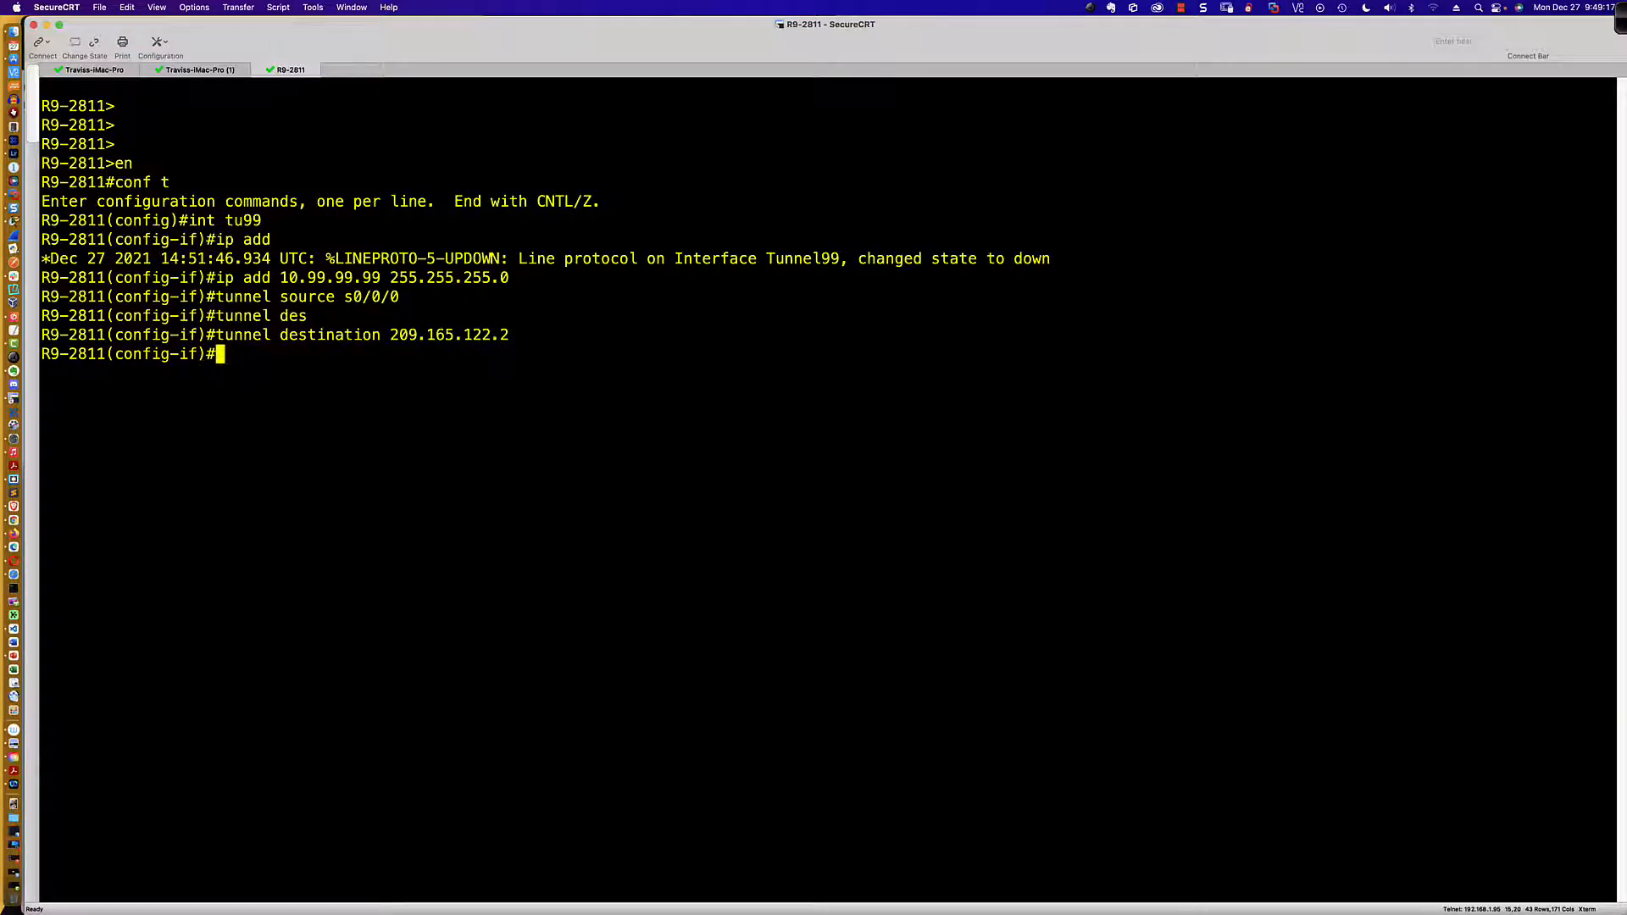
# Step: Display the running configuration of R9-2811's Tunnel 99 interface with do sh run int tu99
pyautogui.write('do sh run int tu')
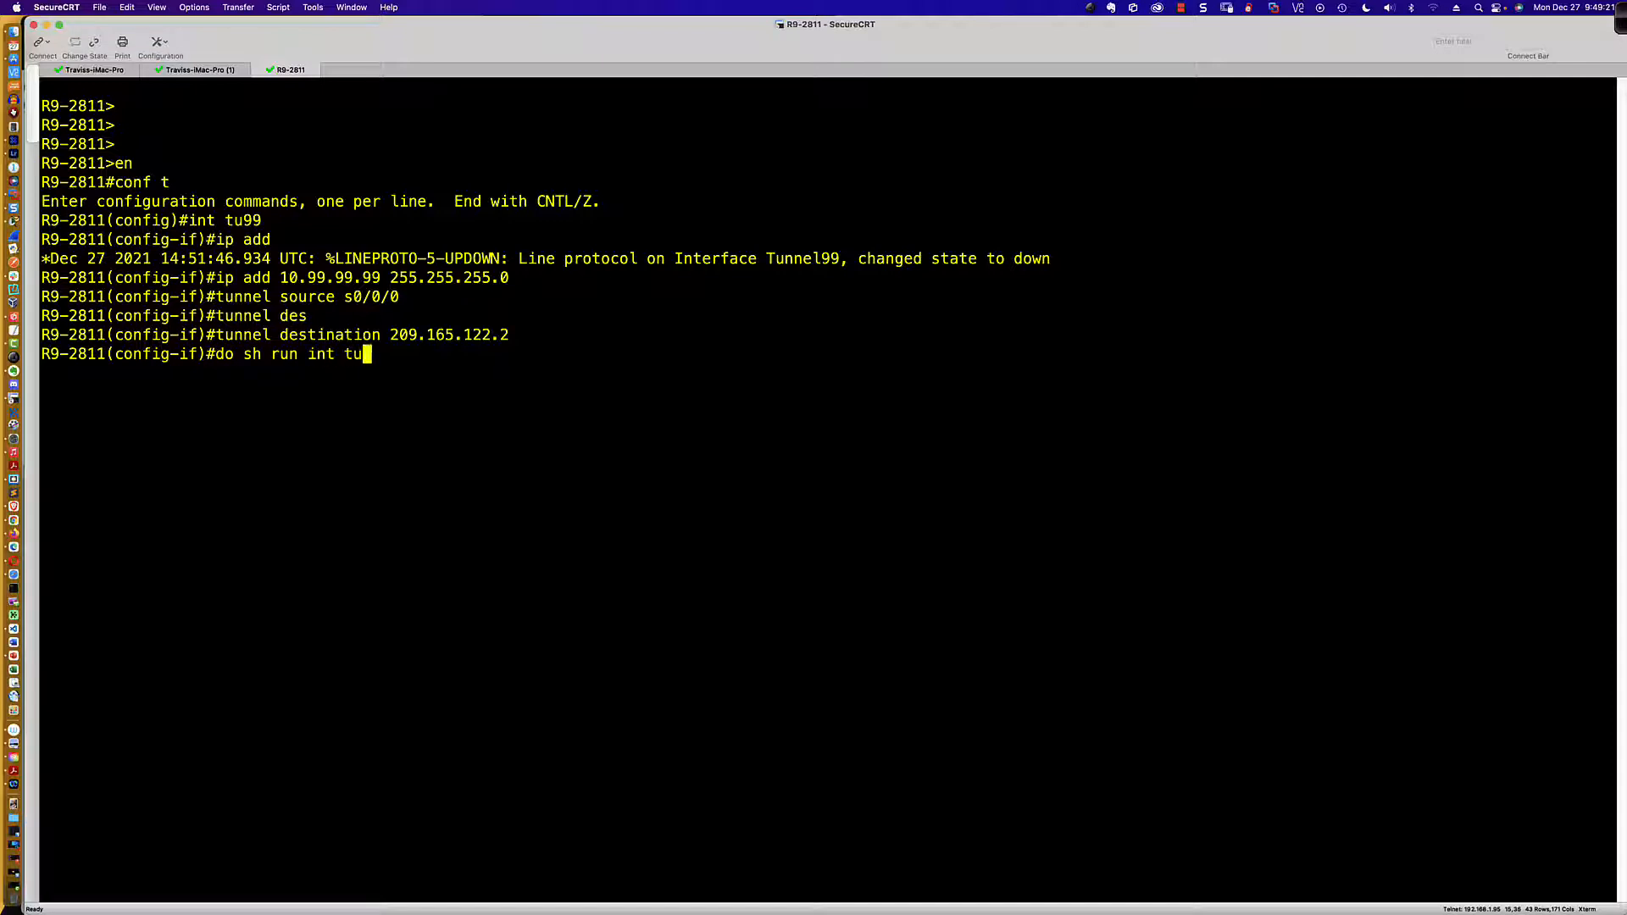
pyautogui.write('99')
pyautogui.press('Return')
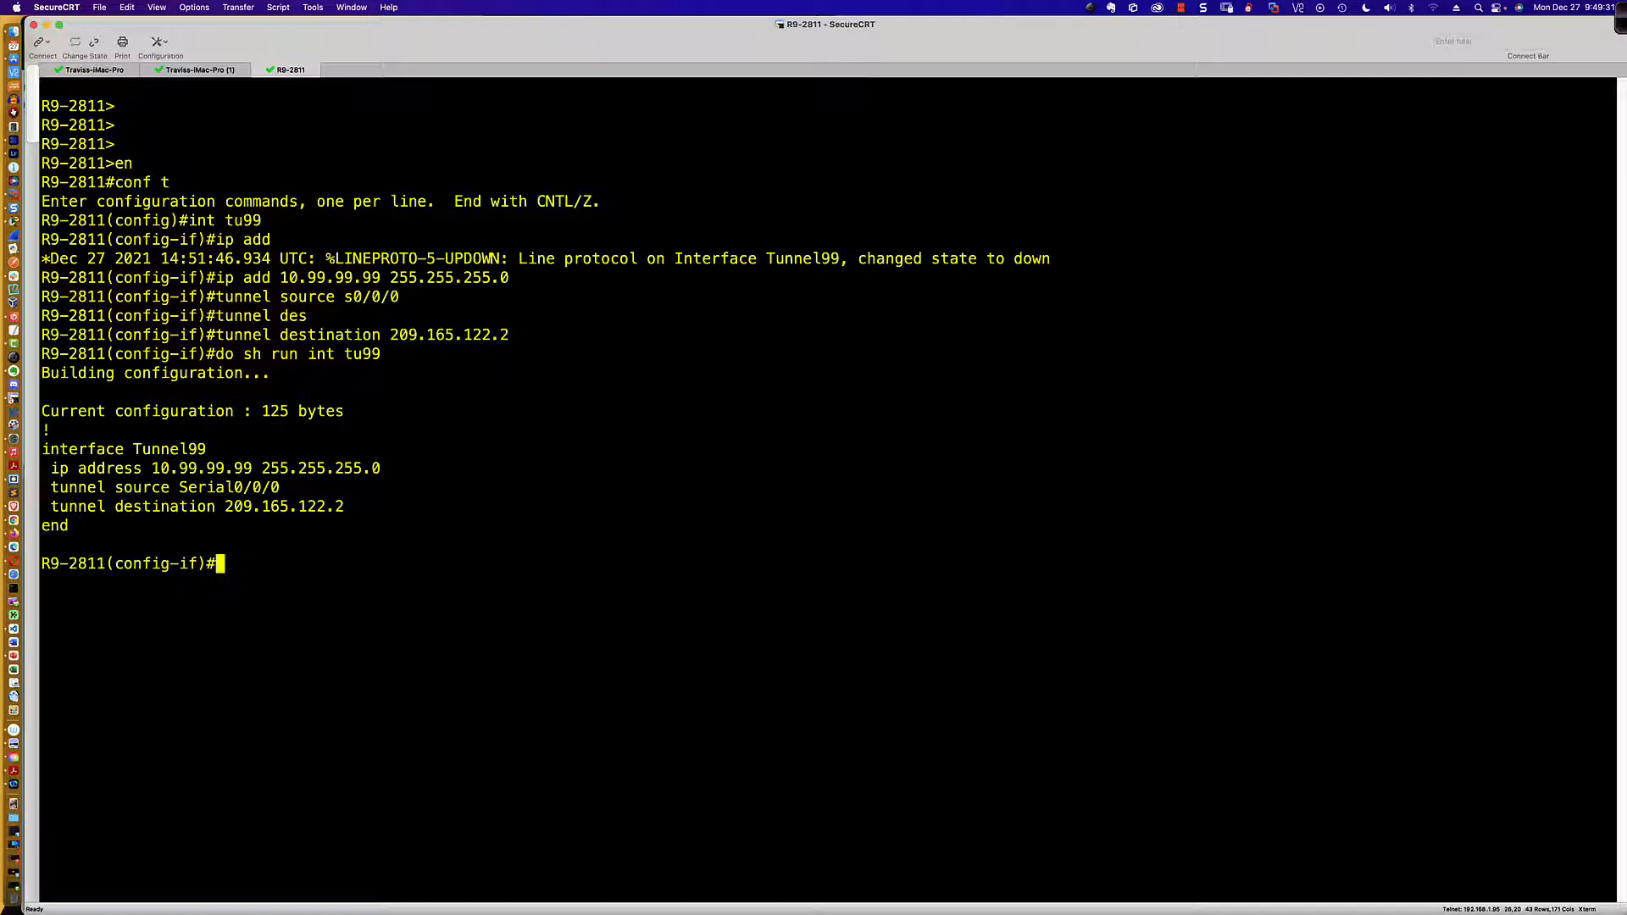
# Step: Set R9-2811's Tunnel 99 interface to GRE over IP with tunnel mode gre ip
pyautogui.write('tunnel mod')
pyautogui.write('e gre ip')
pyautogui.press('Return')
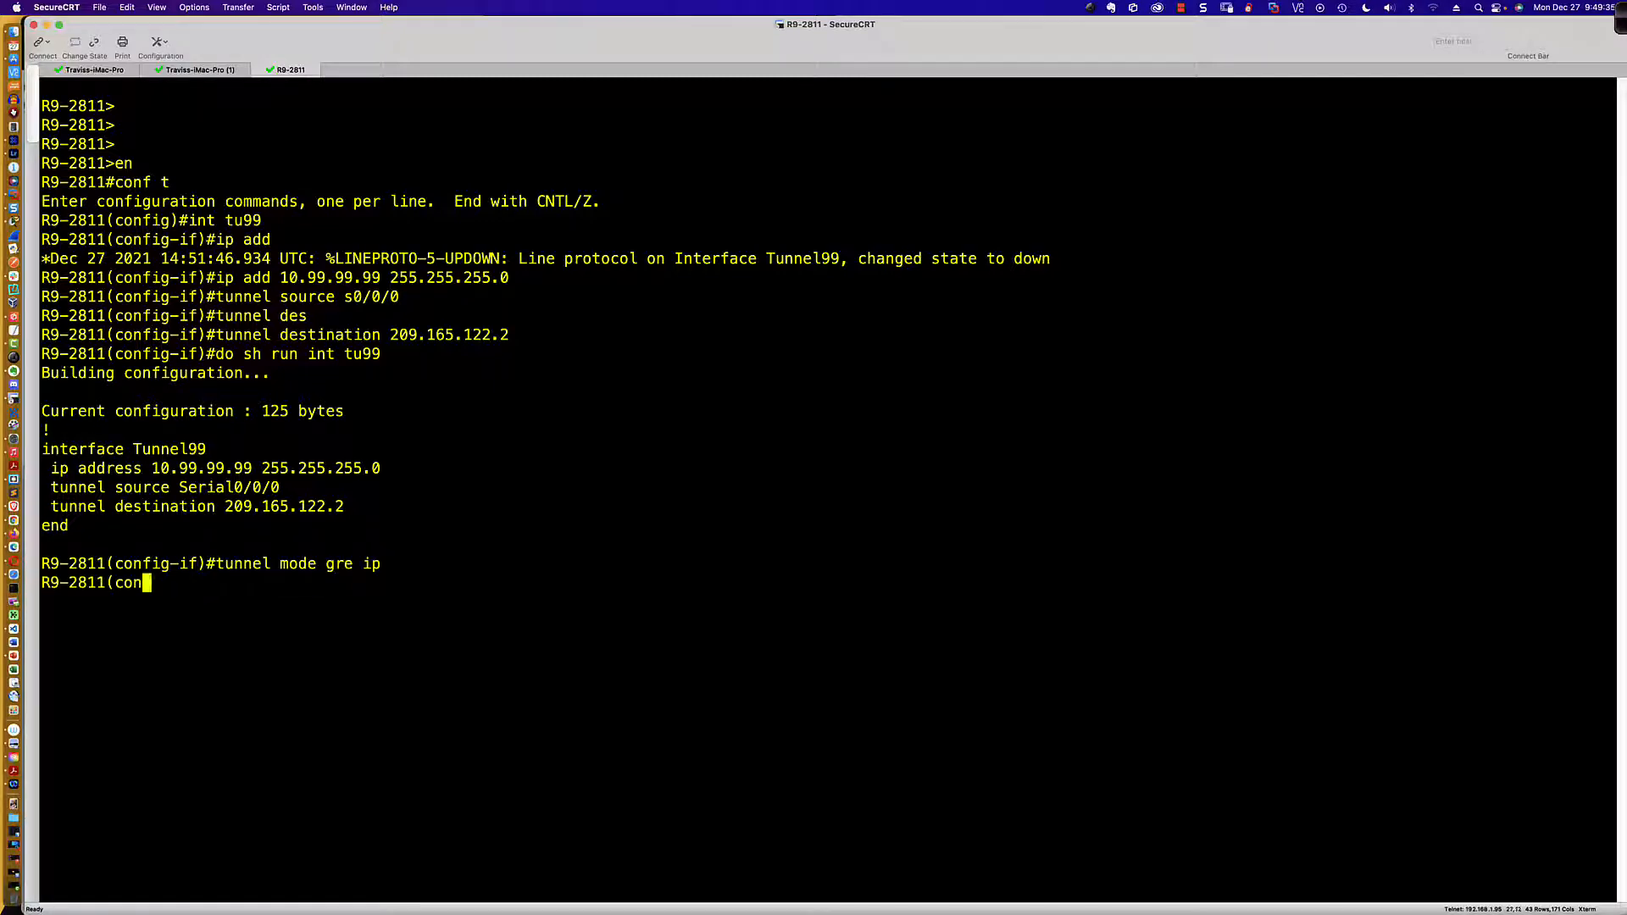
# Step: Redisplay the running configuration of R9-2811's Tunnel 99 interface with do sh run int tu99
pyautogui.press('Up')
pyautogui.press('Up')
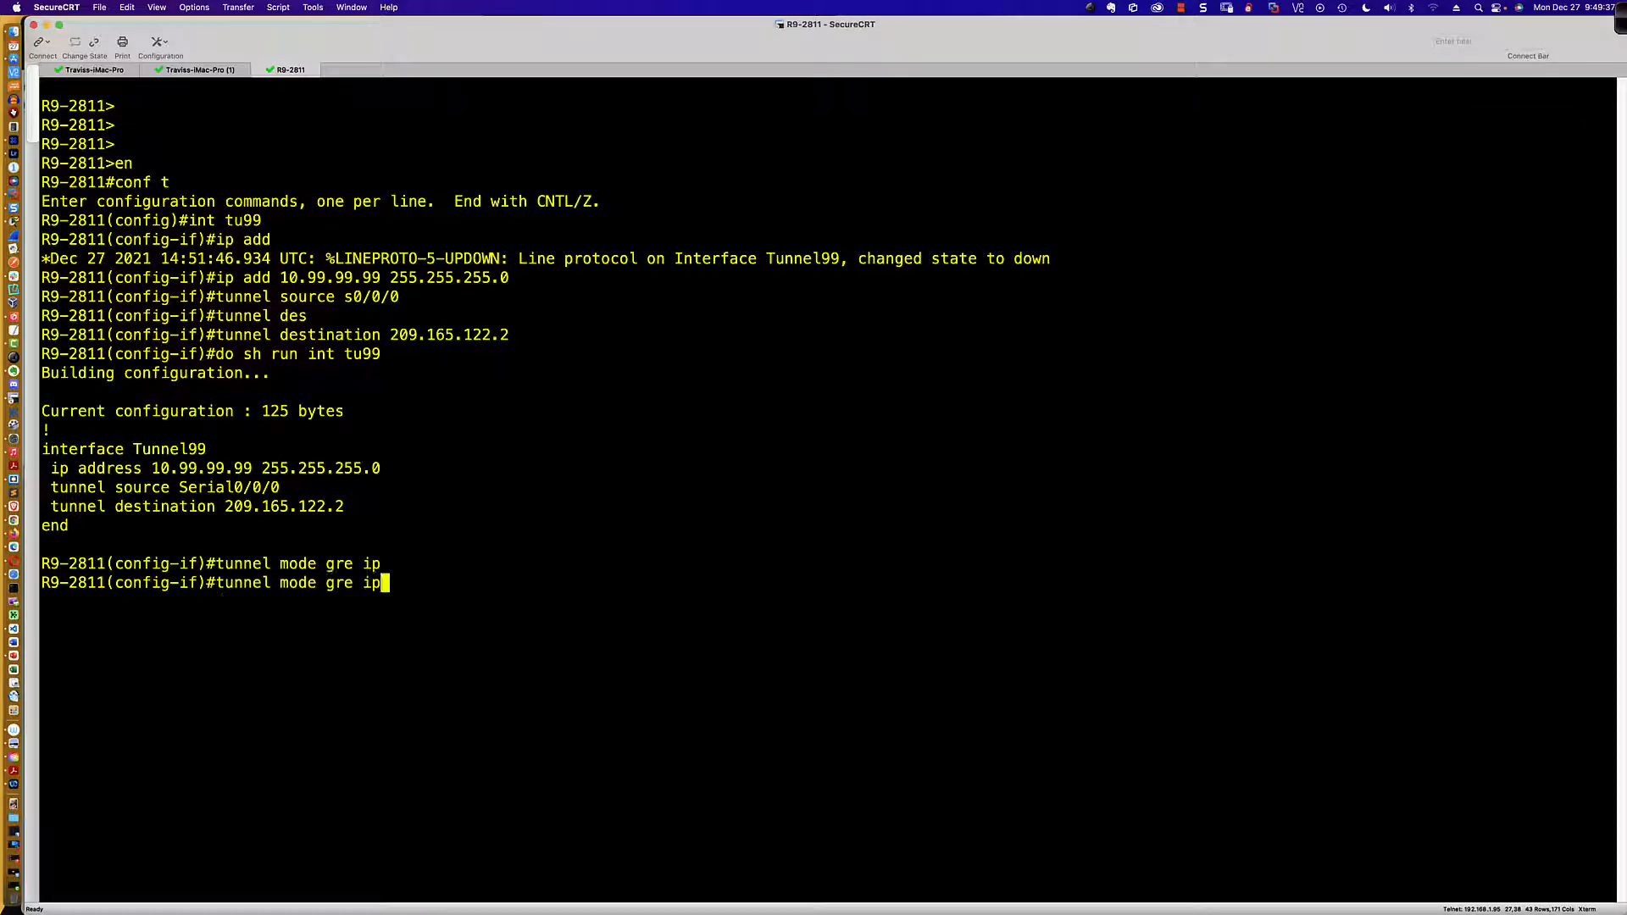
pyautogui.press('Return')
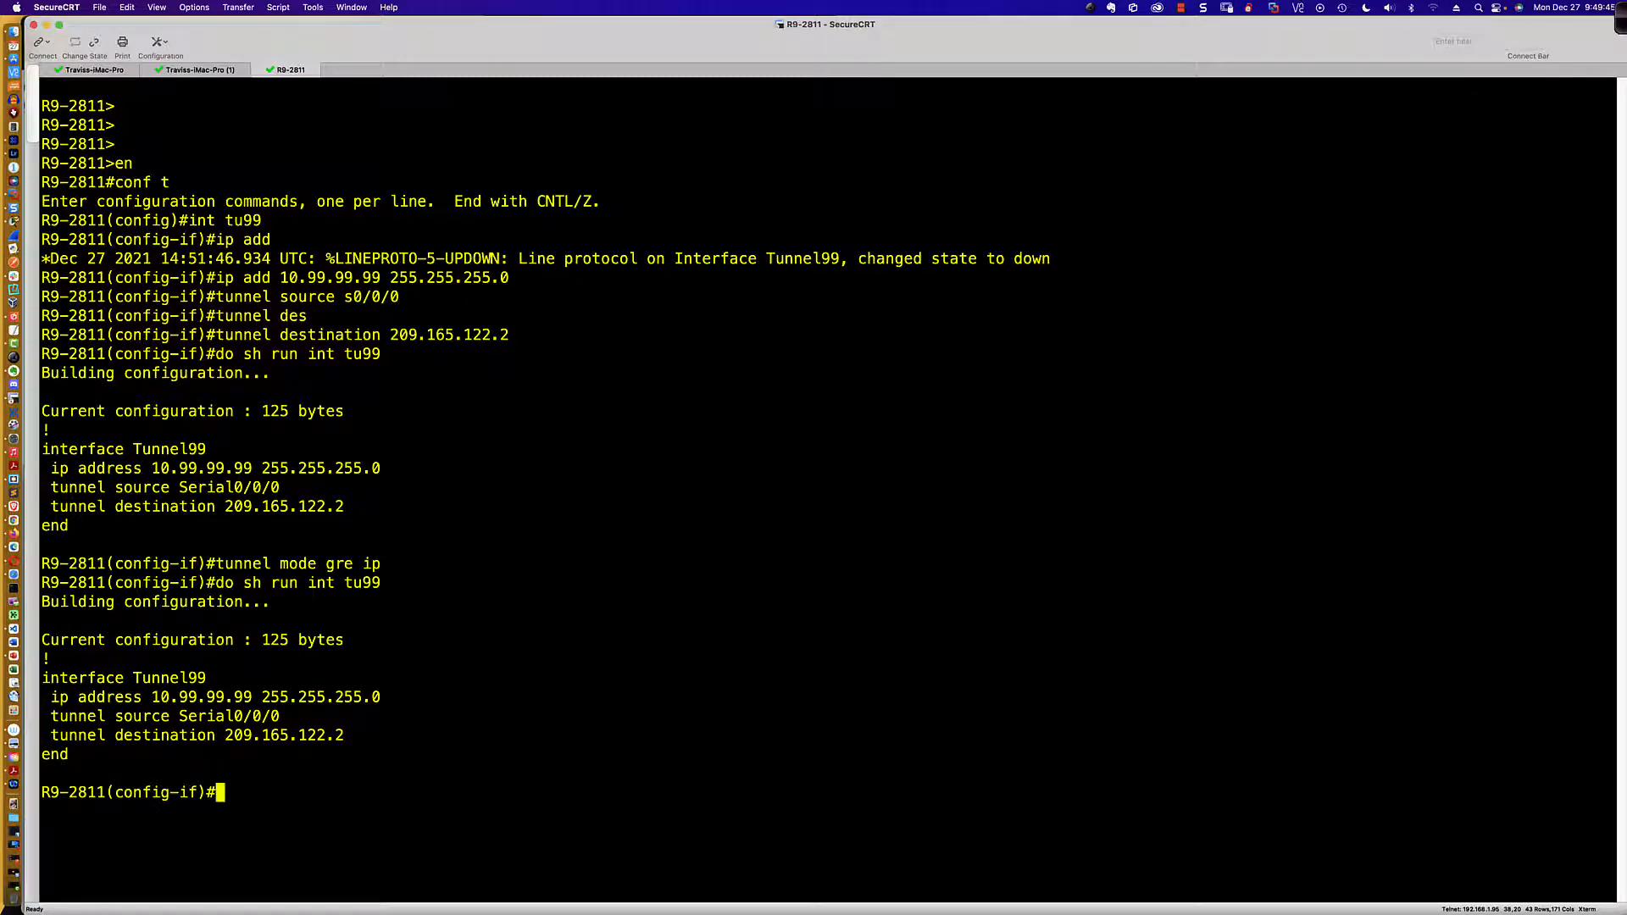
# Step: List R9-2811's interfaces with do sh ip int bri and highlight the Tunnel99 line
pyautogui.write('do sh ip int bri')
pyautogui.press('Return')
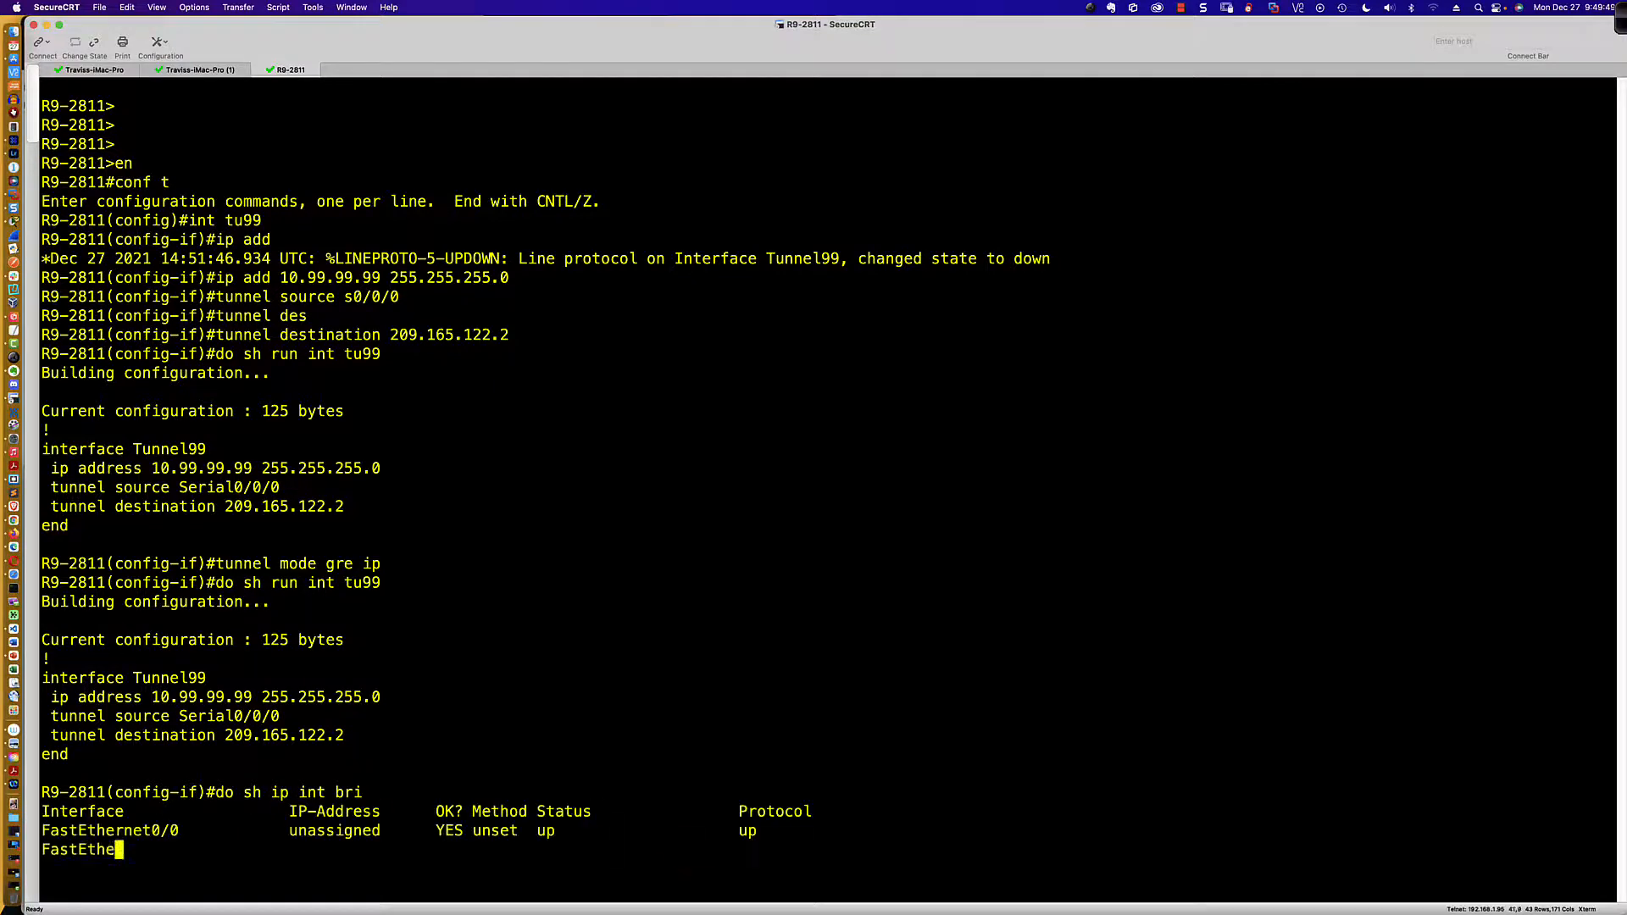
pyautogui.press('Return')
pyautogui.press('Return')
pyautogui.press('Return')
pyautogui.press('Return')
pyautogui.press('Return')
pyautogui.press('Return')
pyautogui.press('Return')
pyautogui.press('Return')
pyautogui.press('Return')
pyautogui.press('Return')
pyautogui.press('Return')
pyautogui.press('Return')
pyautogui.press('Return')
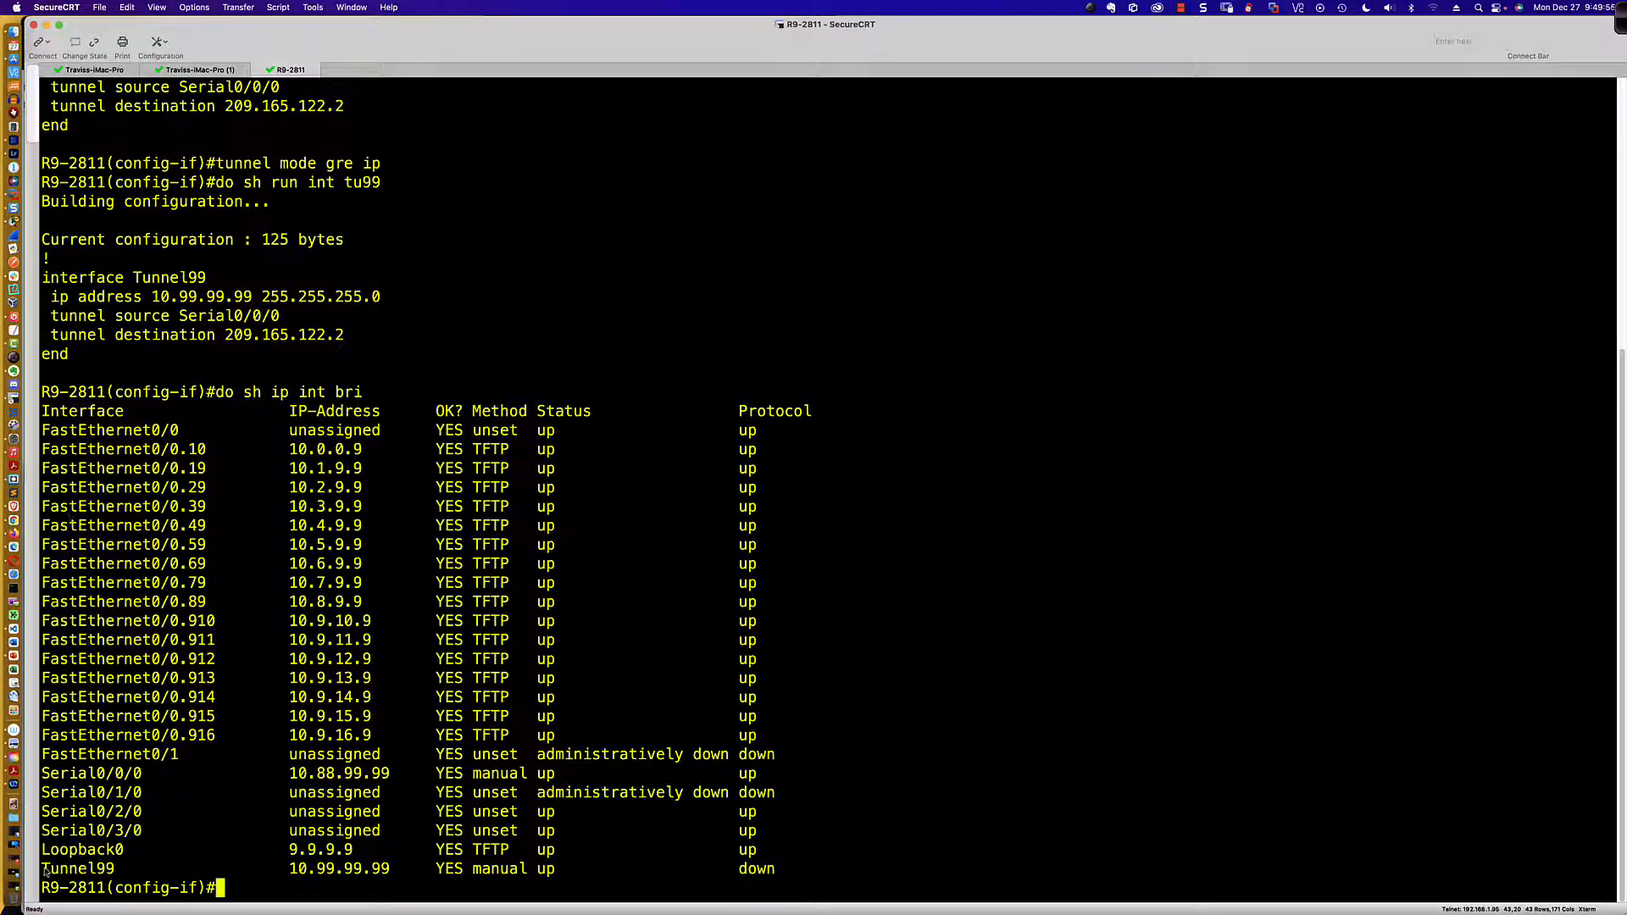
pyautogui.moveTo(42, 870); pyautogui.dragTo(787, 878)
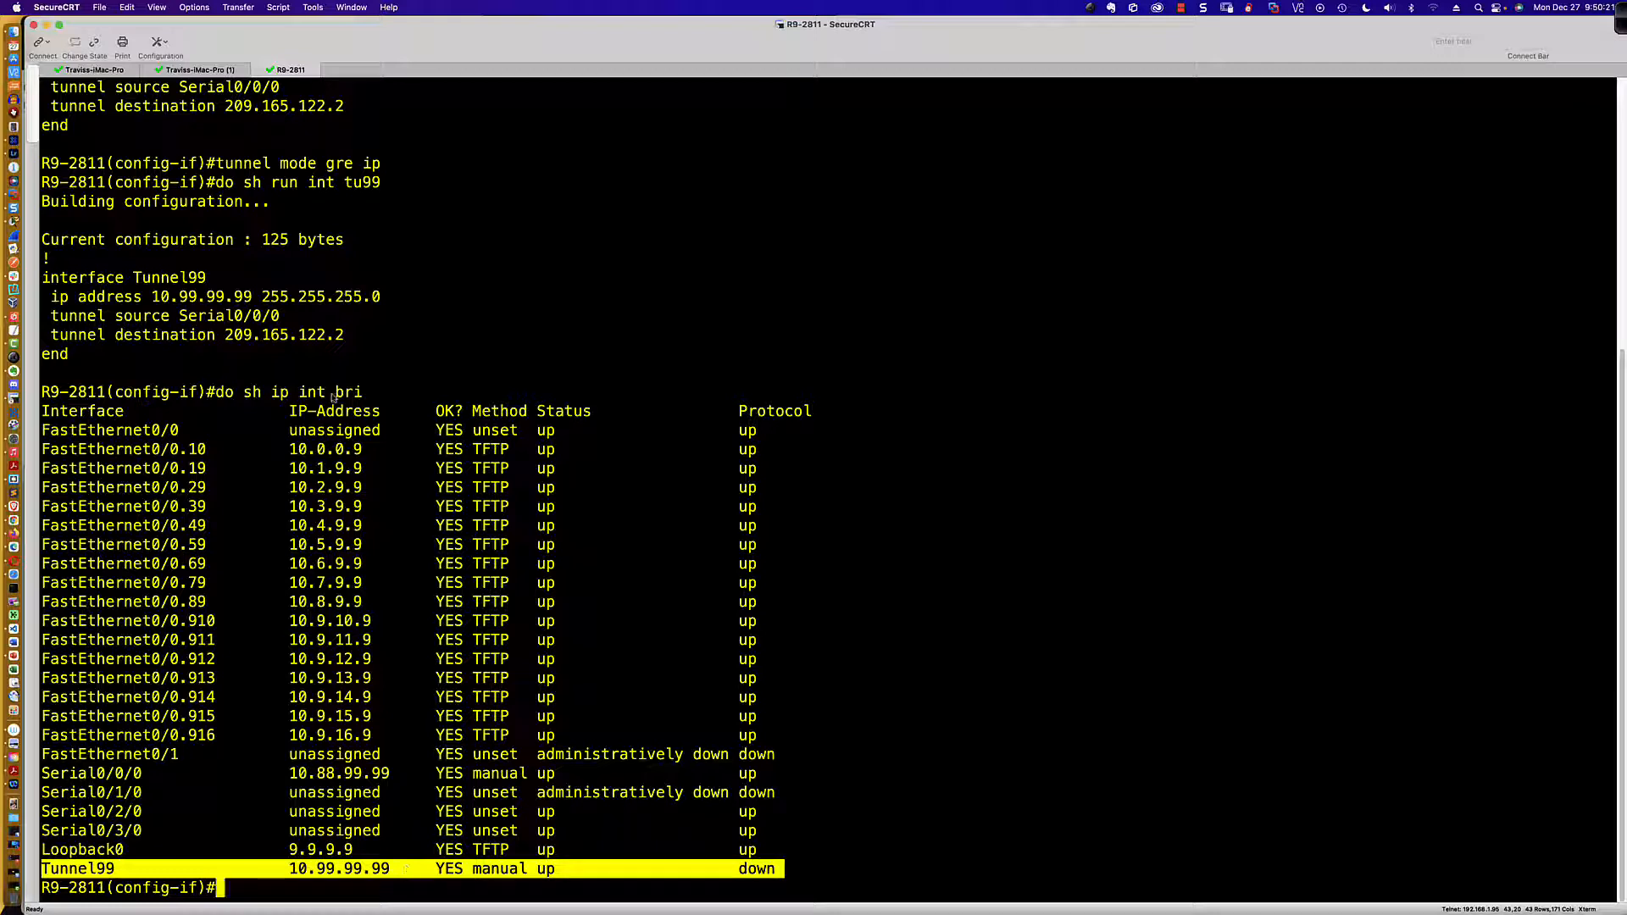
# Step: Switch to Packet Tracer and highlight the tunnel mode gre ip command in the activity instructions
pyautogui.press('super+Tab')
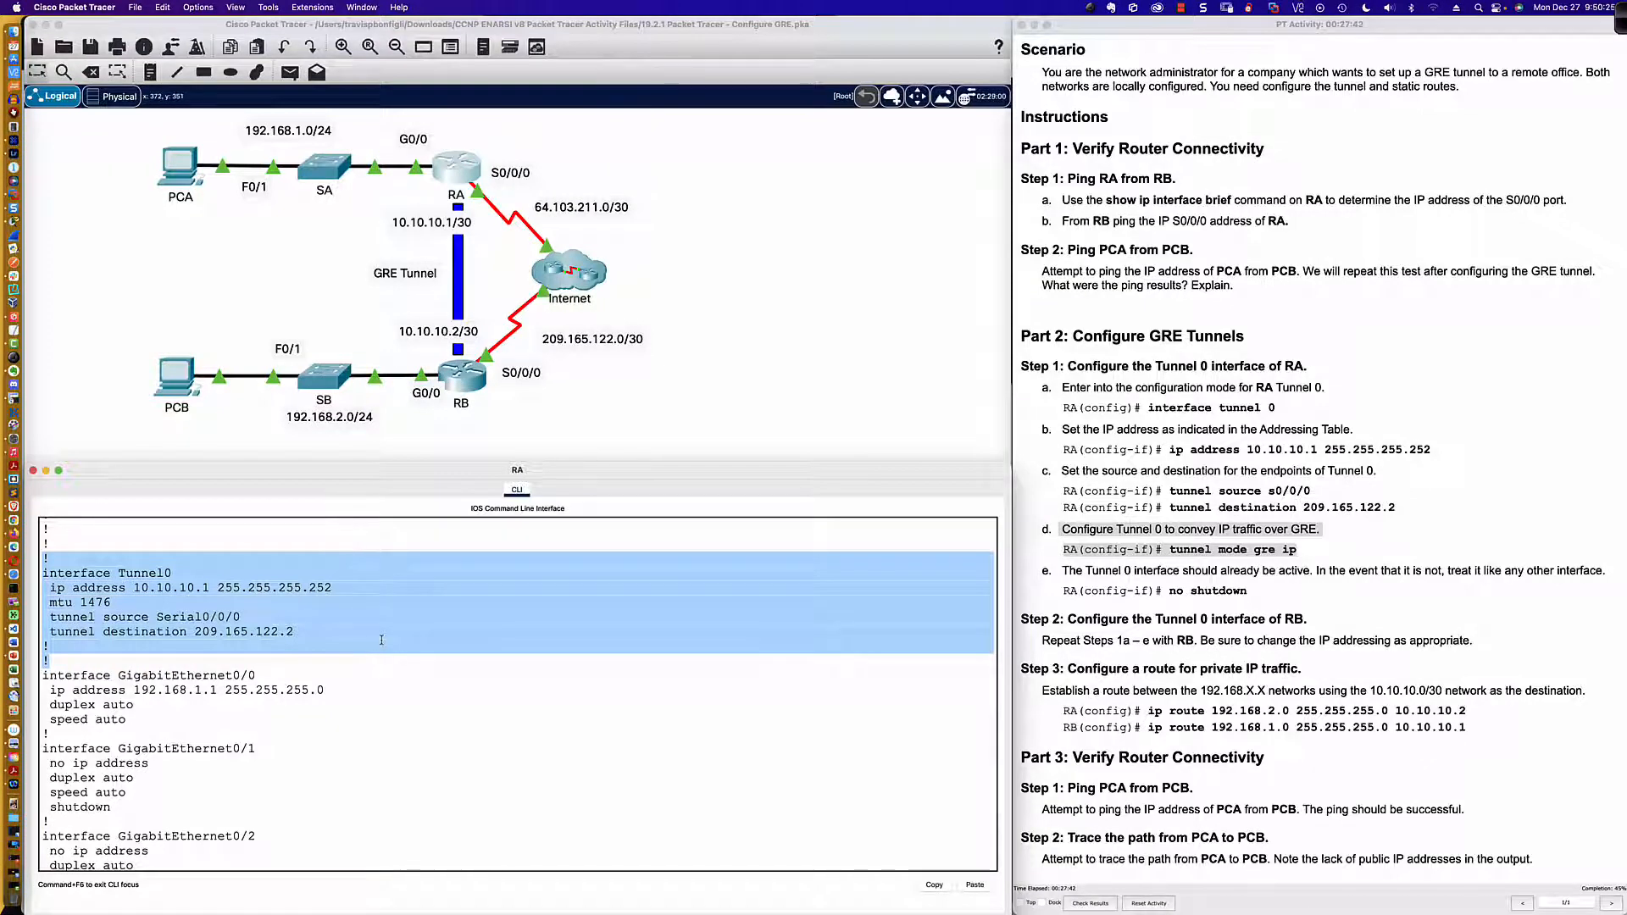
pyautogui.click(345, 644)
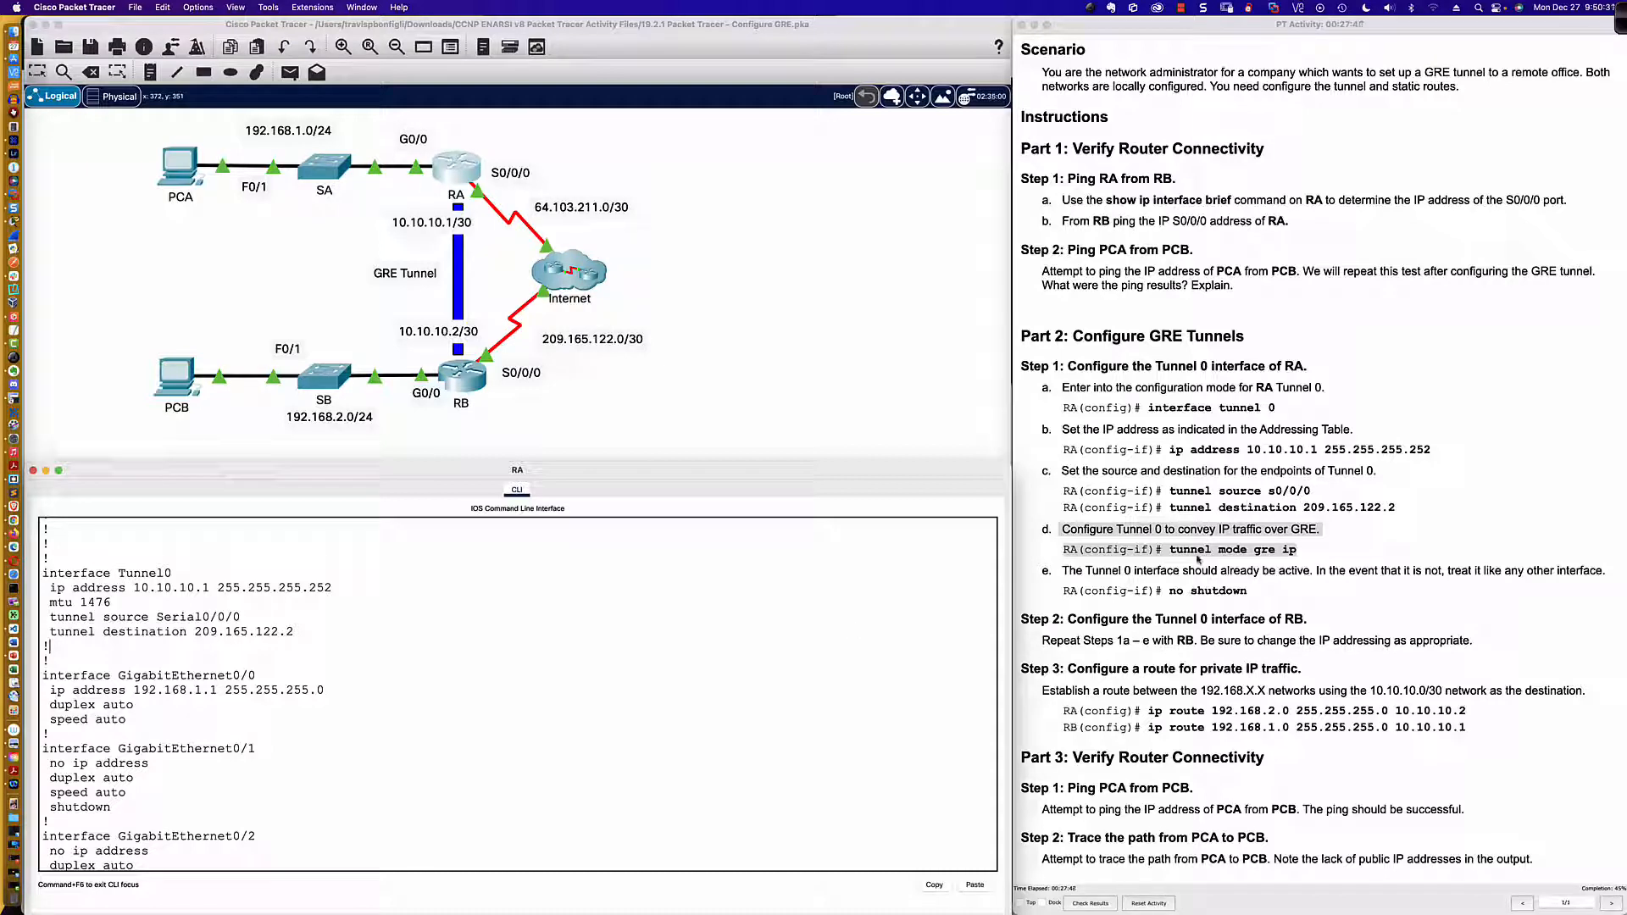
pyautogui.click(1174, 551)
pyautogui.moveTo(1170, 551); pyautogui.dragTo(1301, 553)
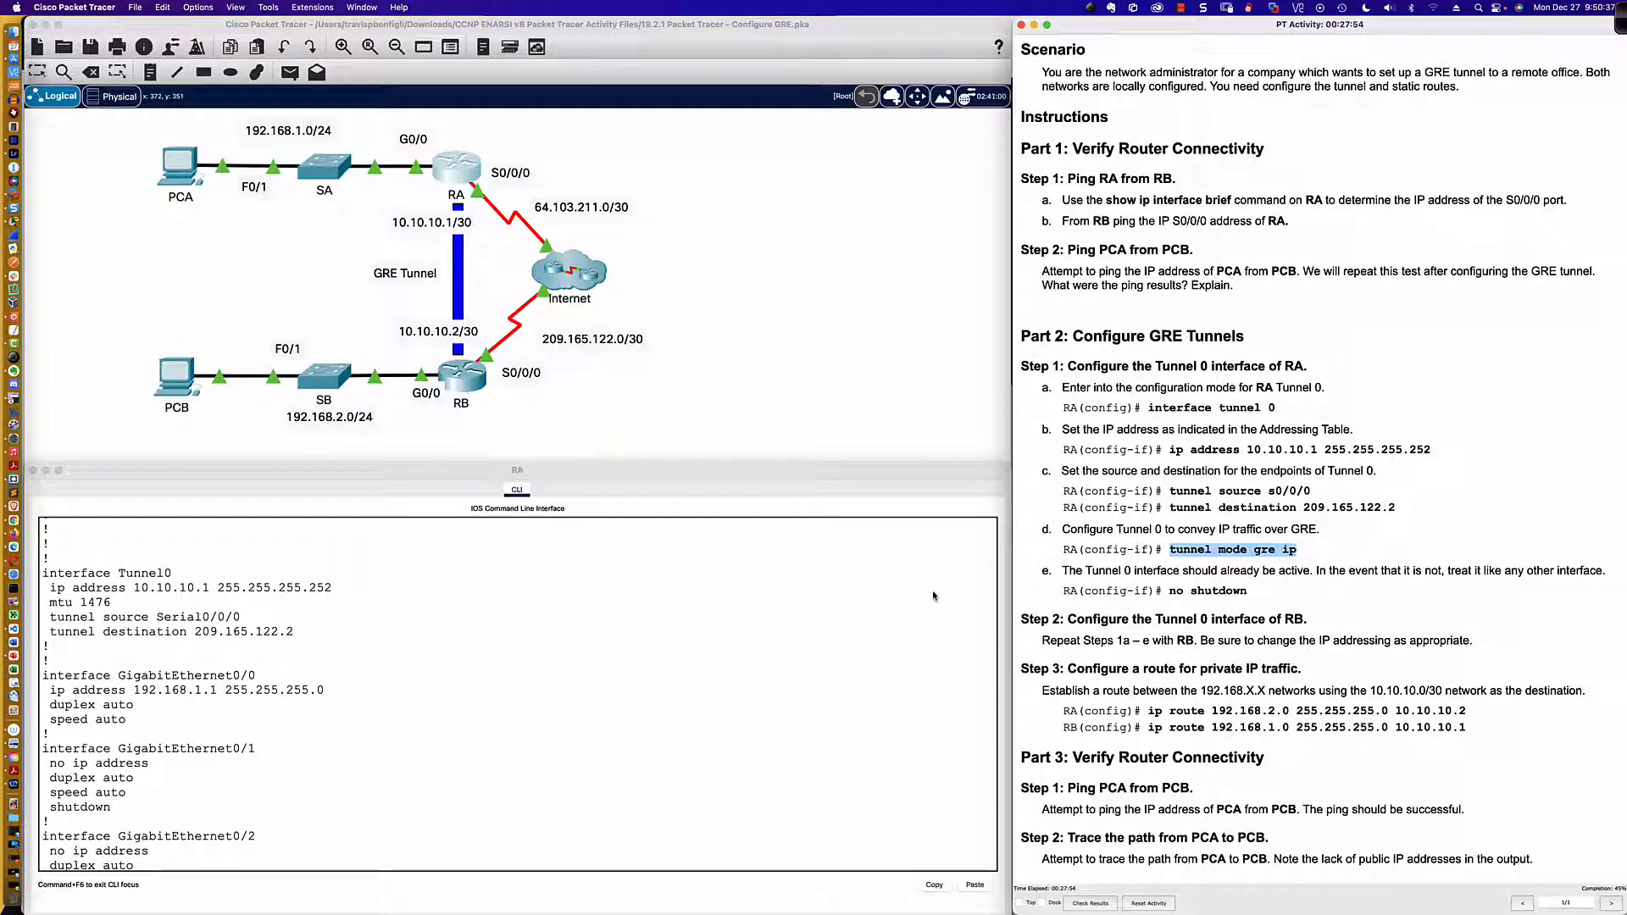
# Step: Quit RA's running-configuration listing and enable its Tunnel 0 interface with no shut
pyautogui.scroll(-1, 582, 670)
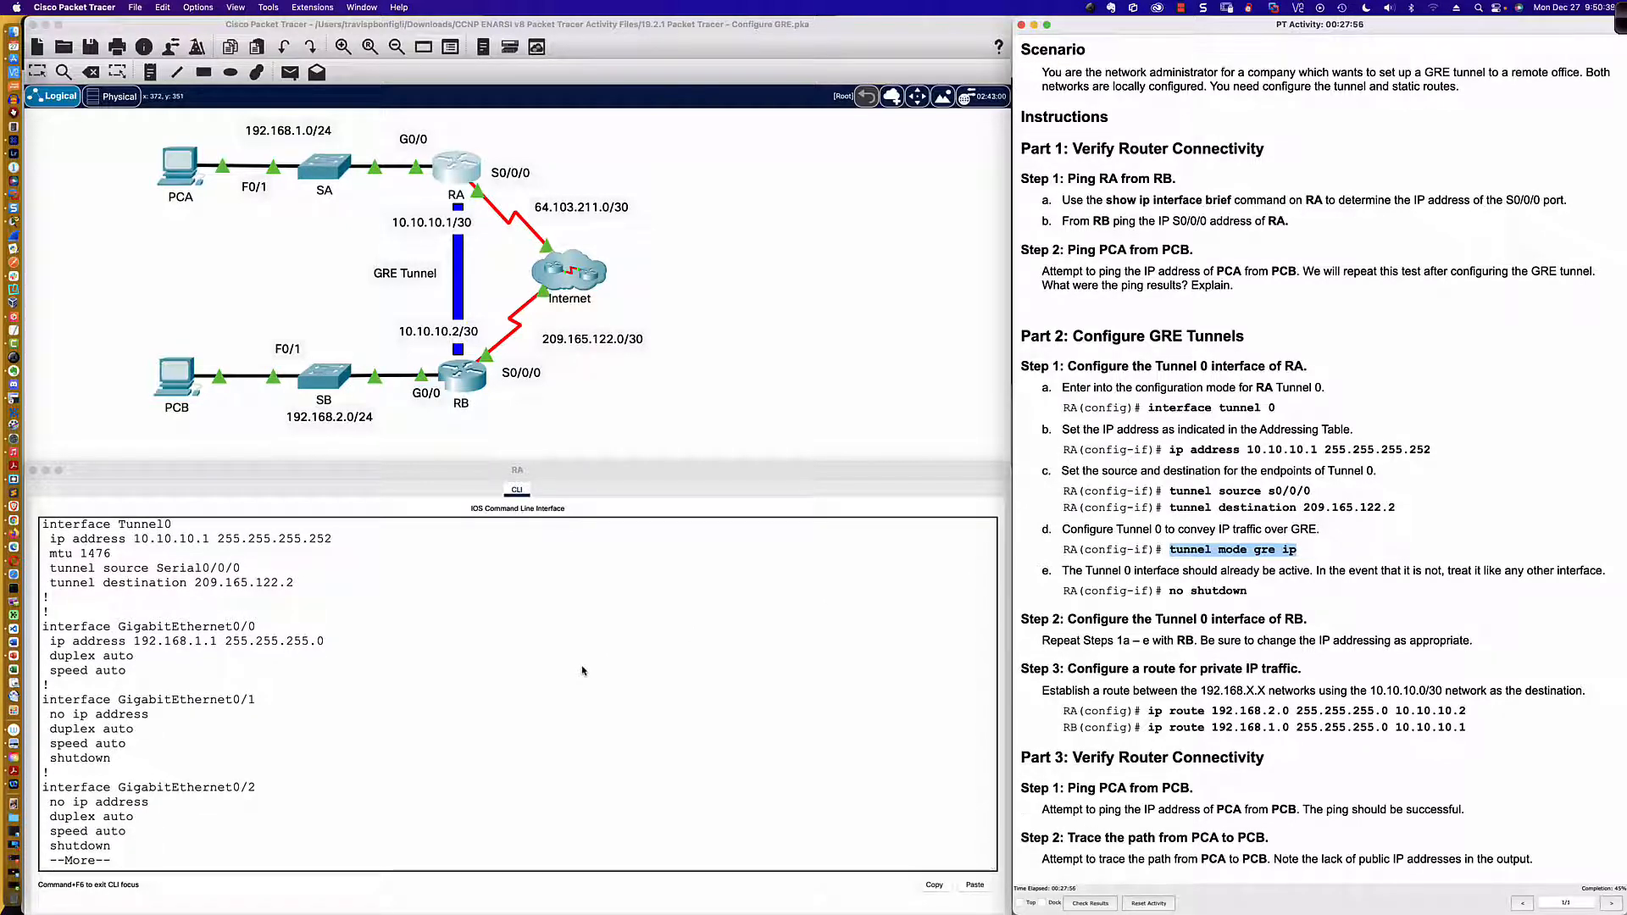
pyautogui.click(485, 713)
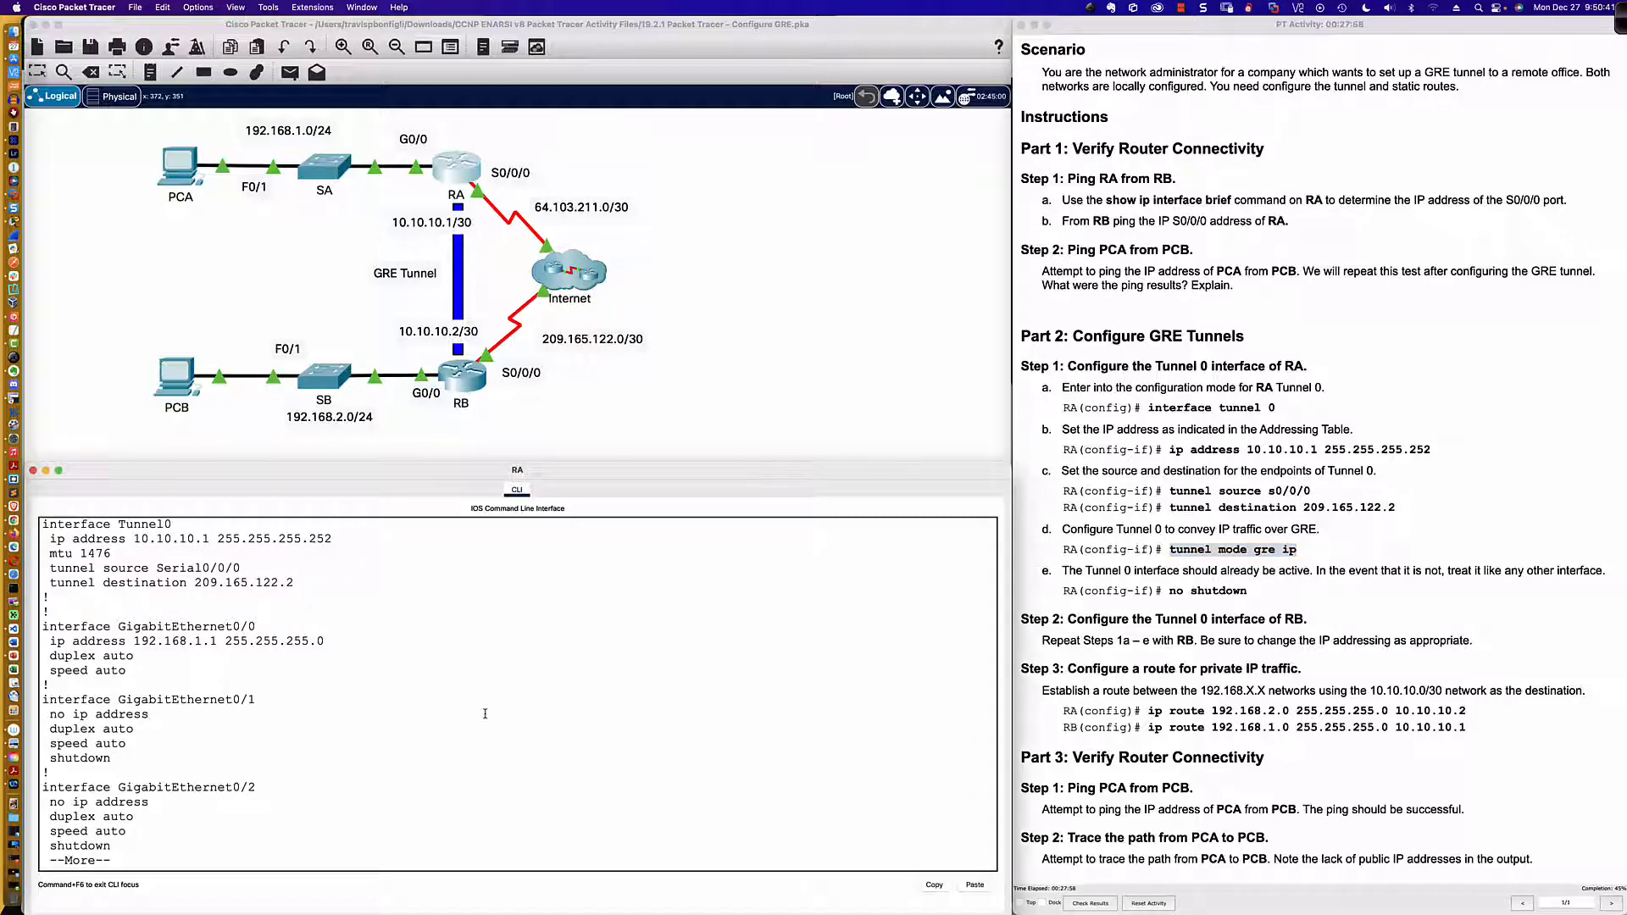
pyautogui.press('q')
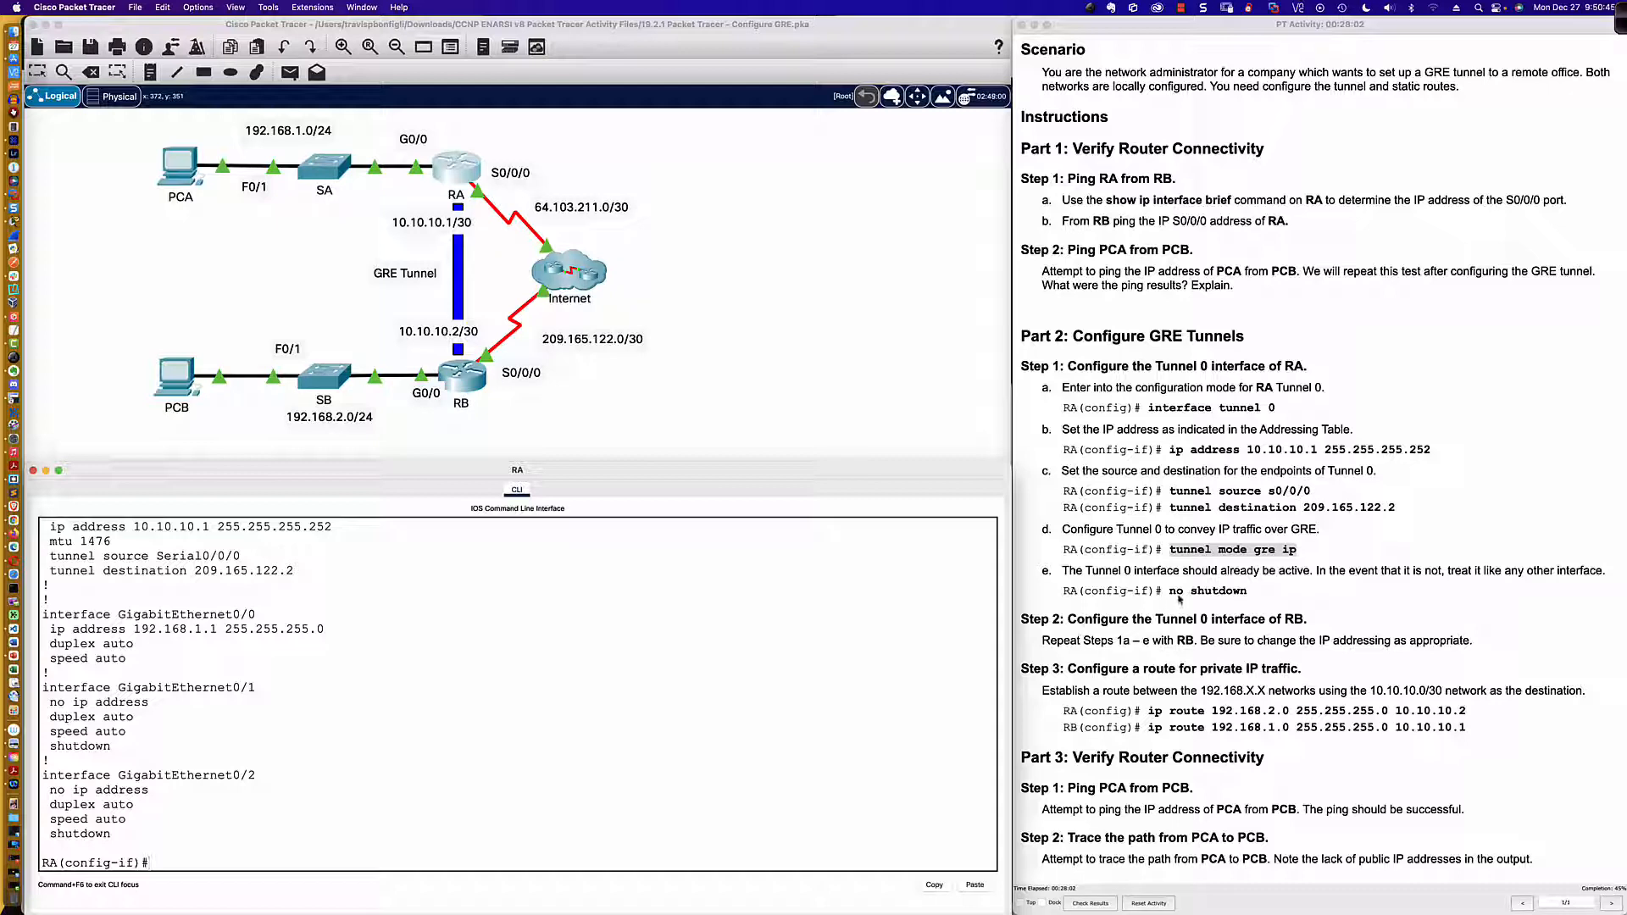
pyautogui.write('no shut')
pyautogui.press('Return')
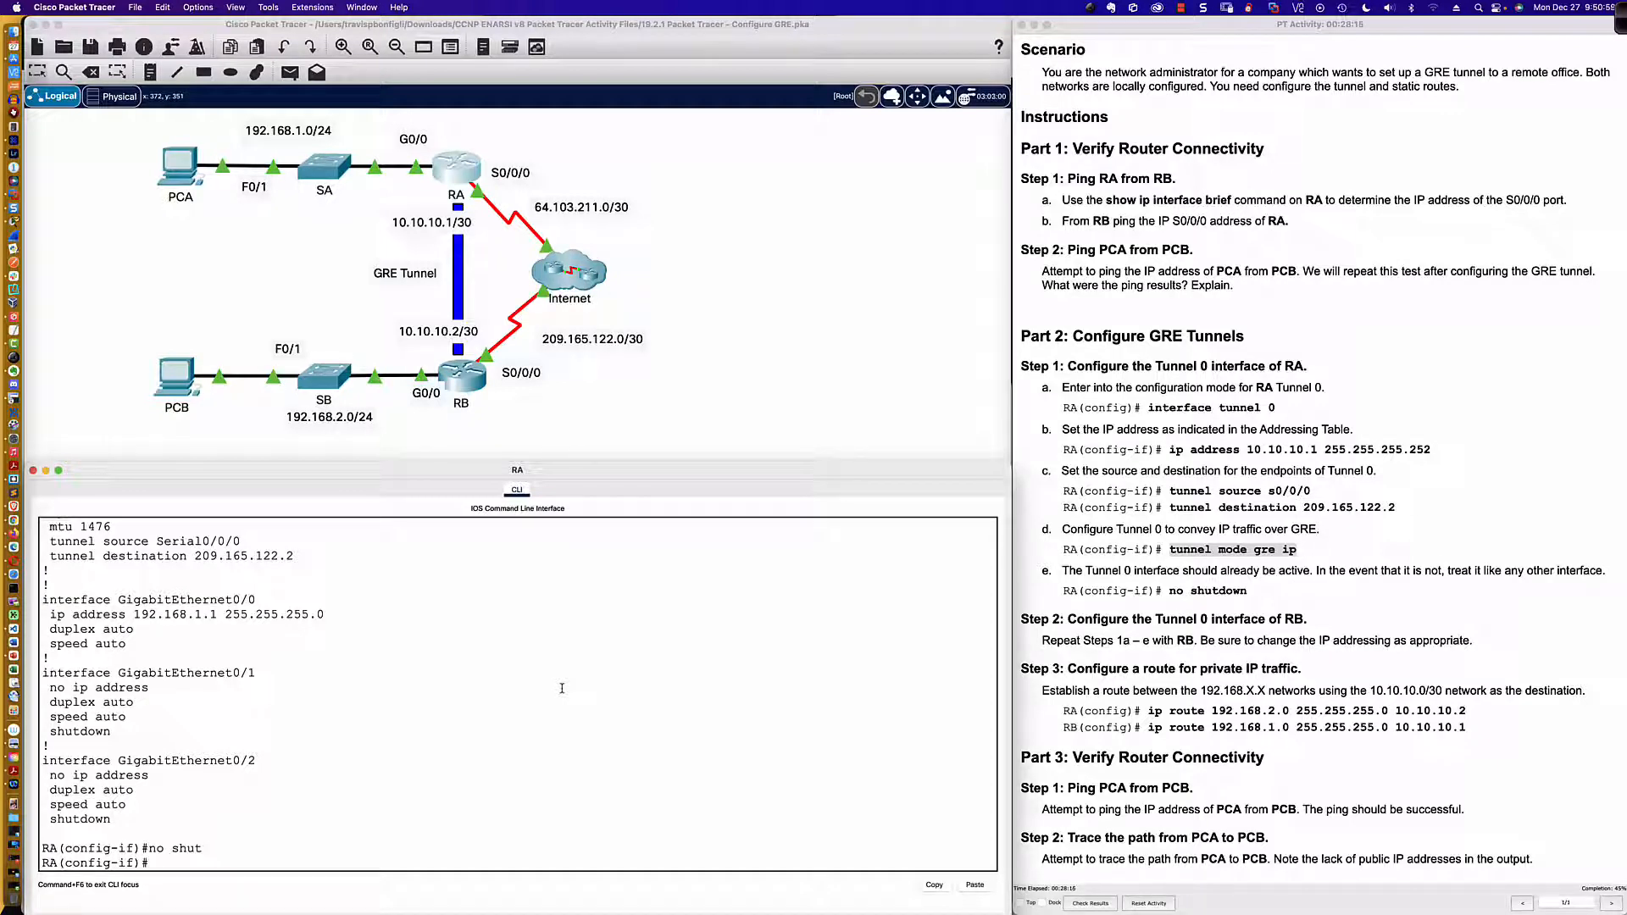
# Step: Leave configuration mode on RA and save its configuration with wri mem
pyautogui.write('end')
pyautogui.press('Return')
pyautogui.press('Return')
pyautogui.press('Return')
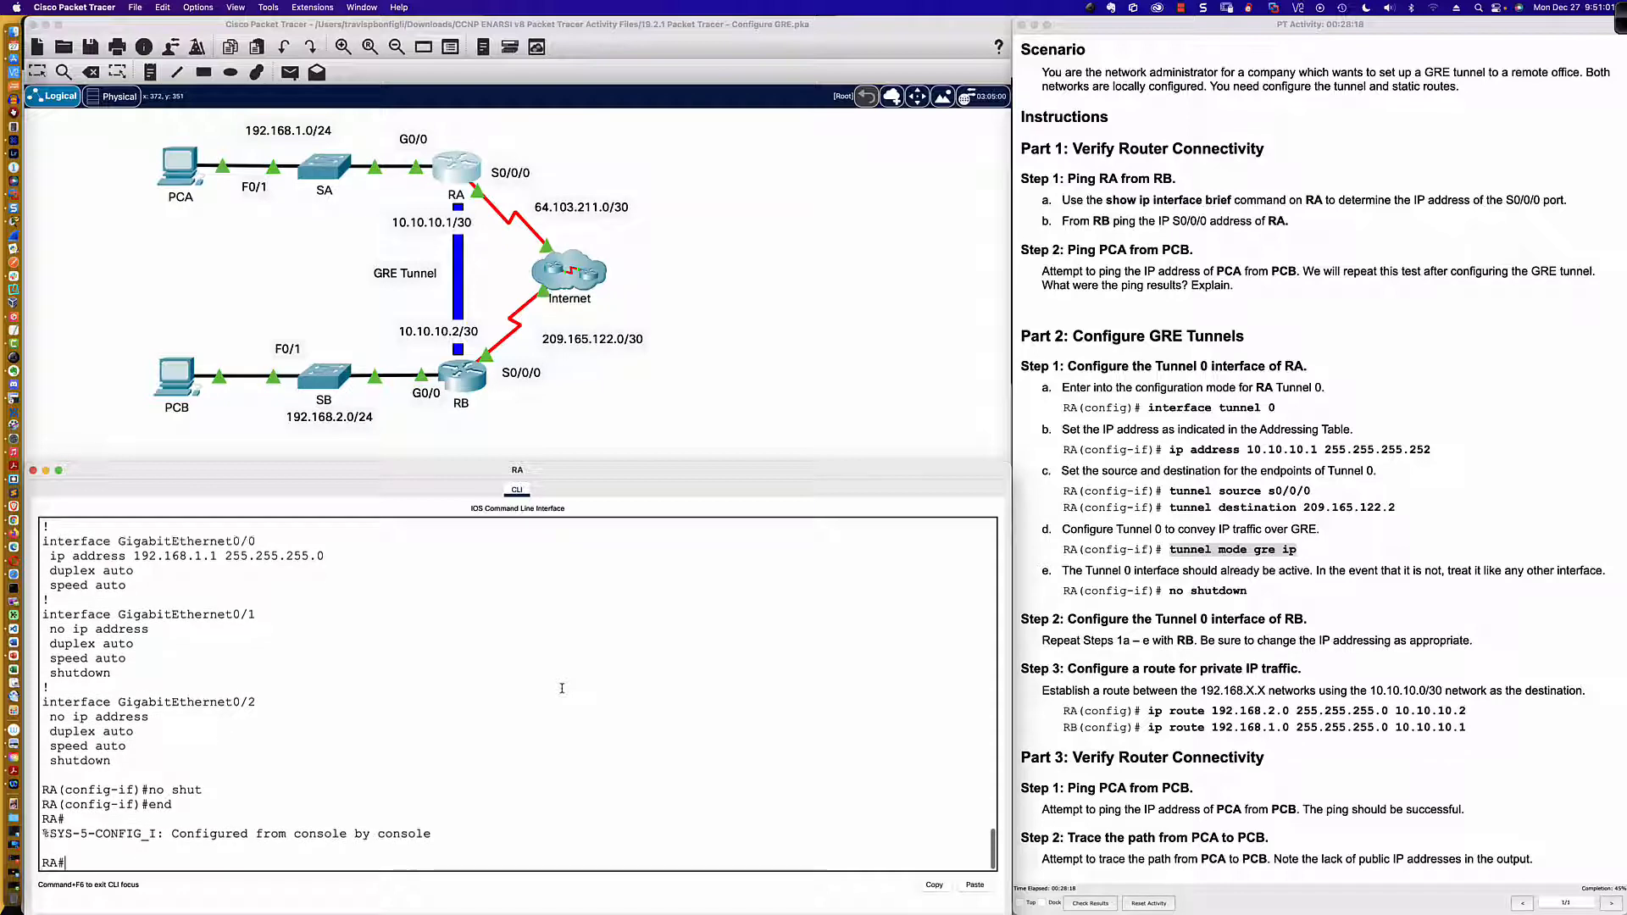
pyautogui.write('wri mem')
pyautogui.press('Return')
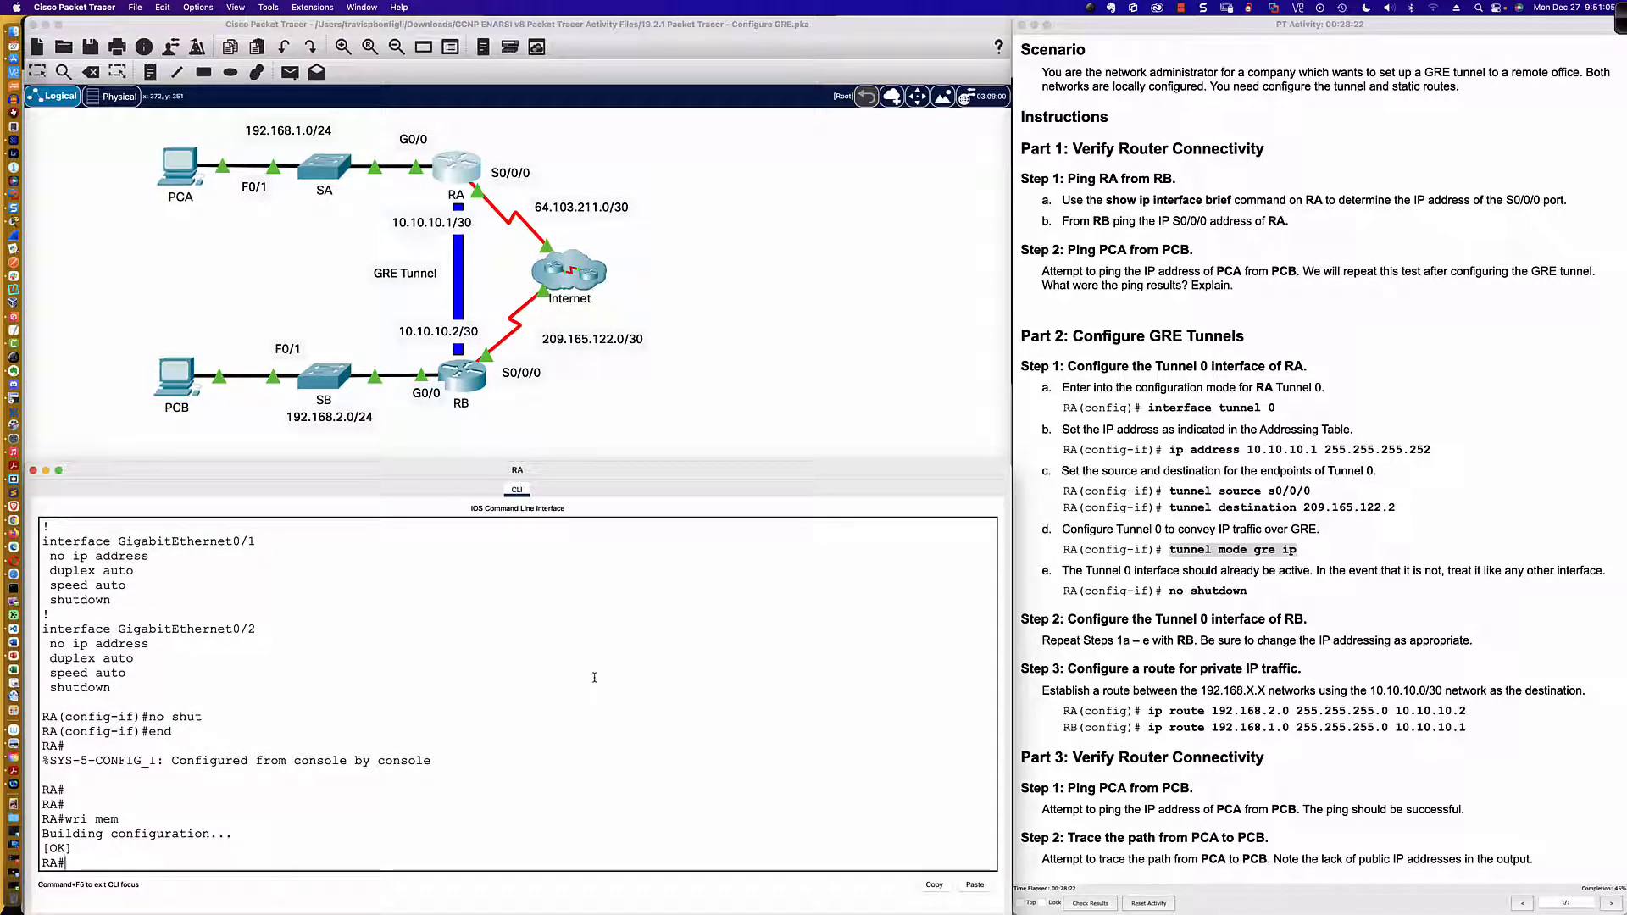
# Step: Open router RB's command line and enter configuration mode for its Tunnel 0 interface with int tu0
pyautogui.click(464, 394)
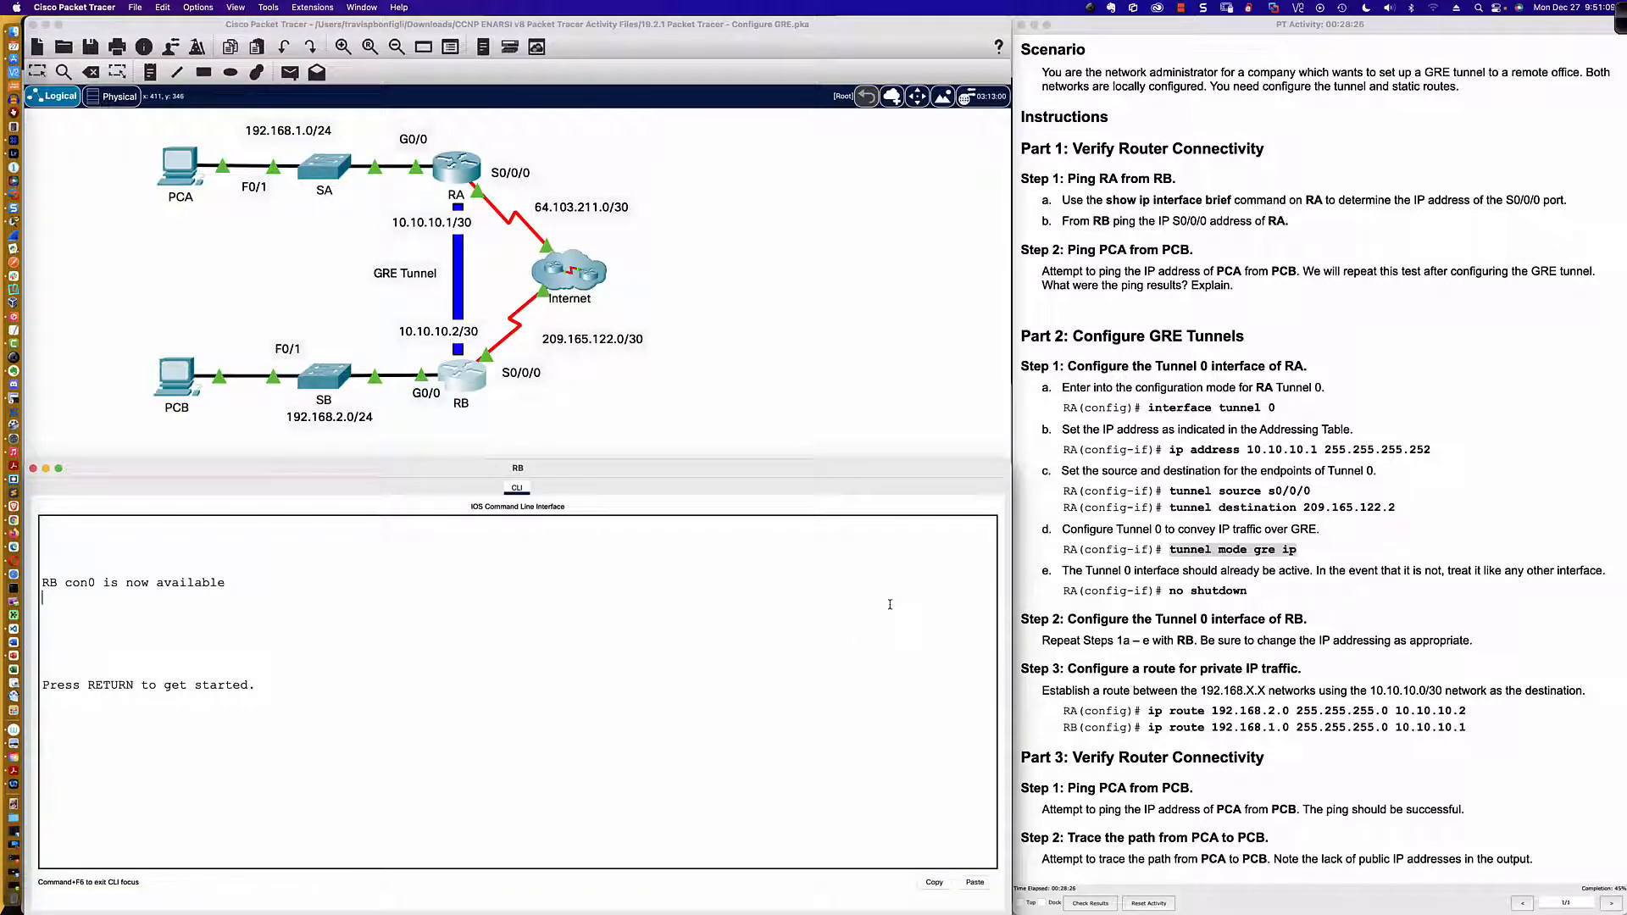
pyautogui.press('Return')
pyautogui.press('Return')
pyautogui.press('Return')
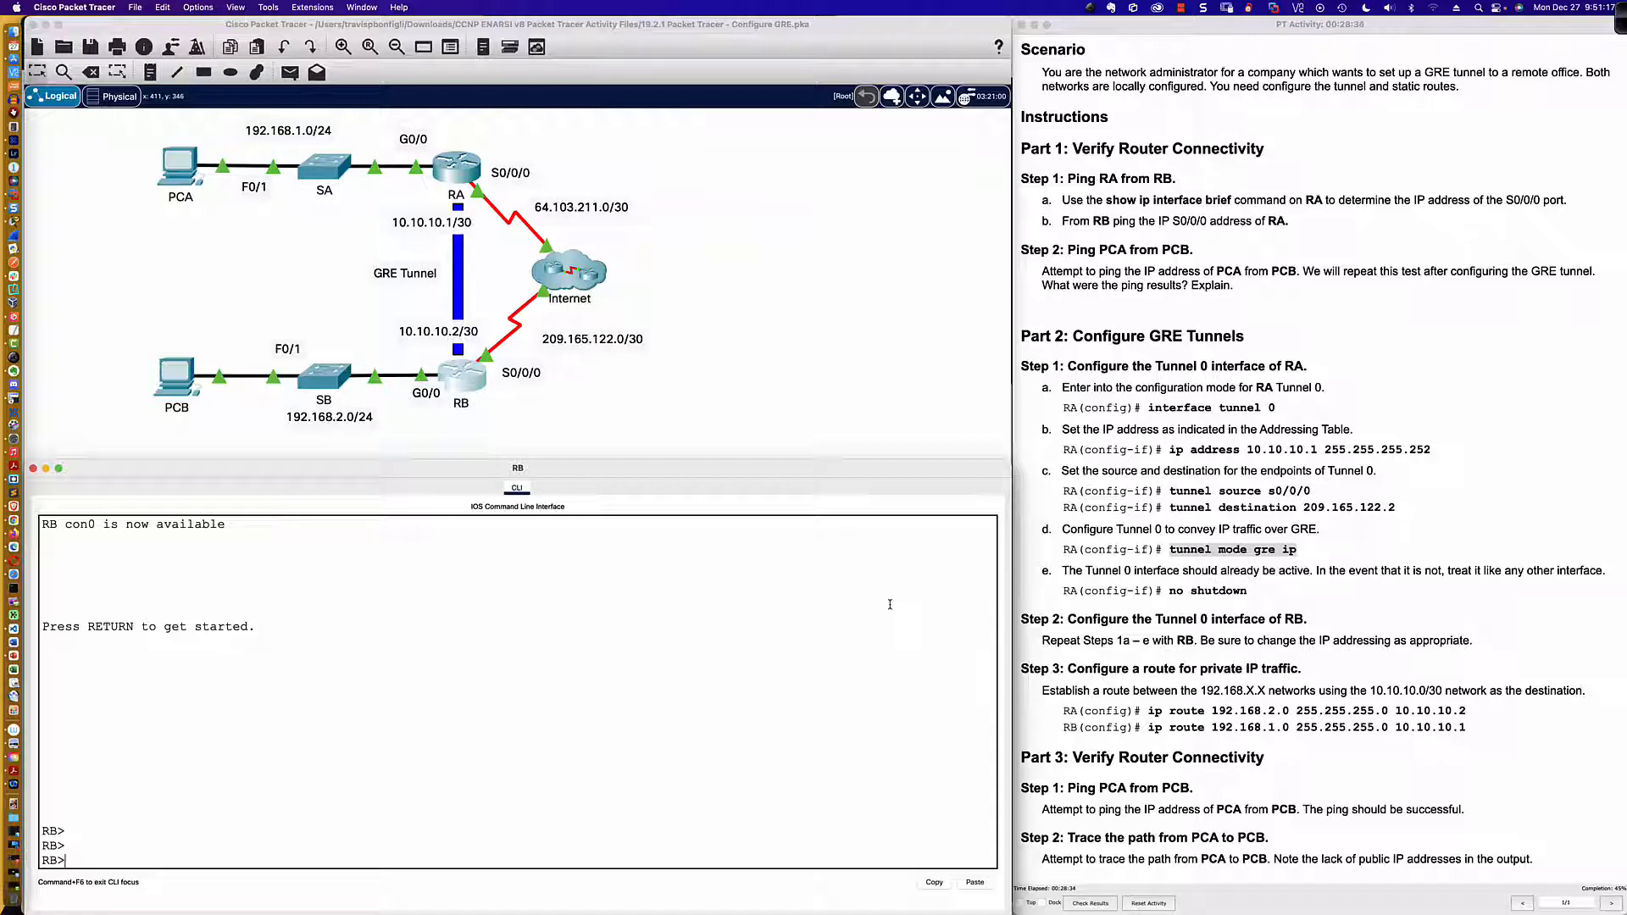
pyautogui.write('en')
pyautogui.press('Return')
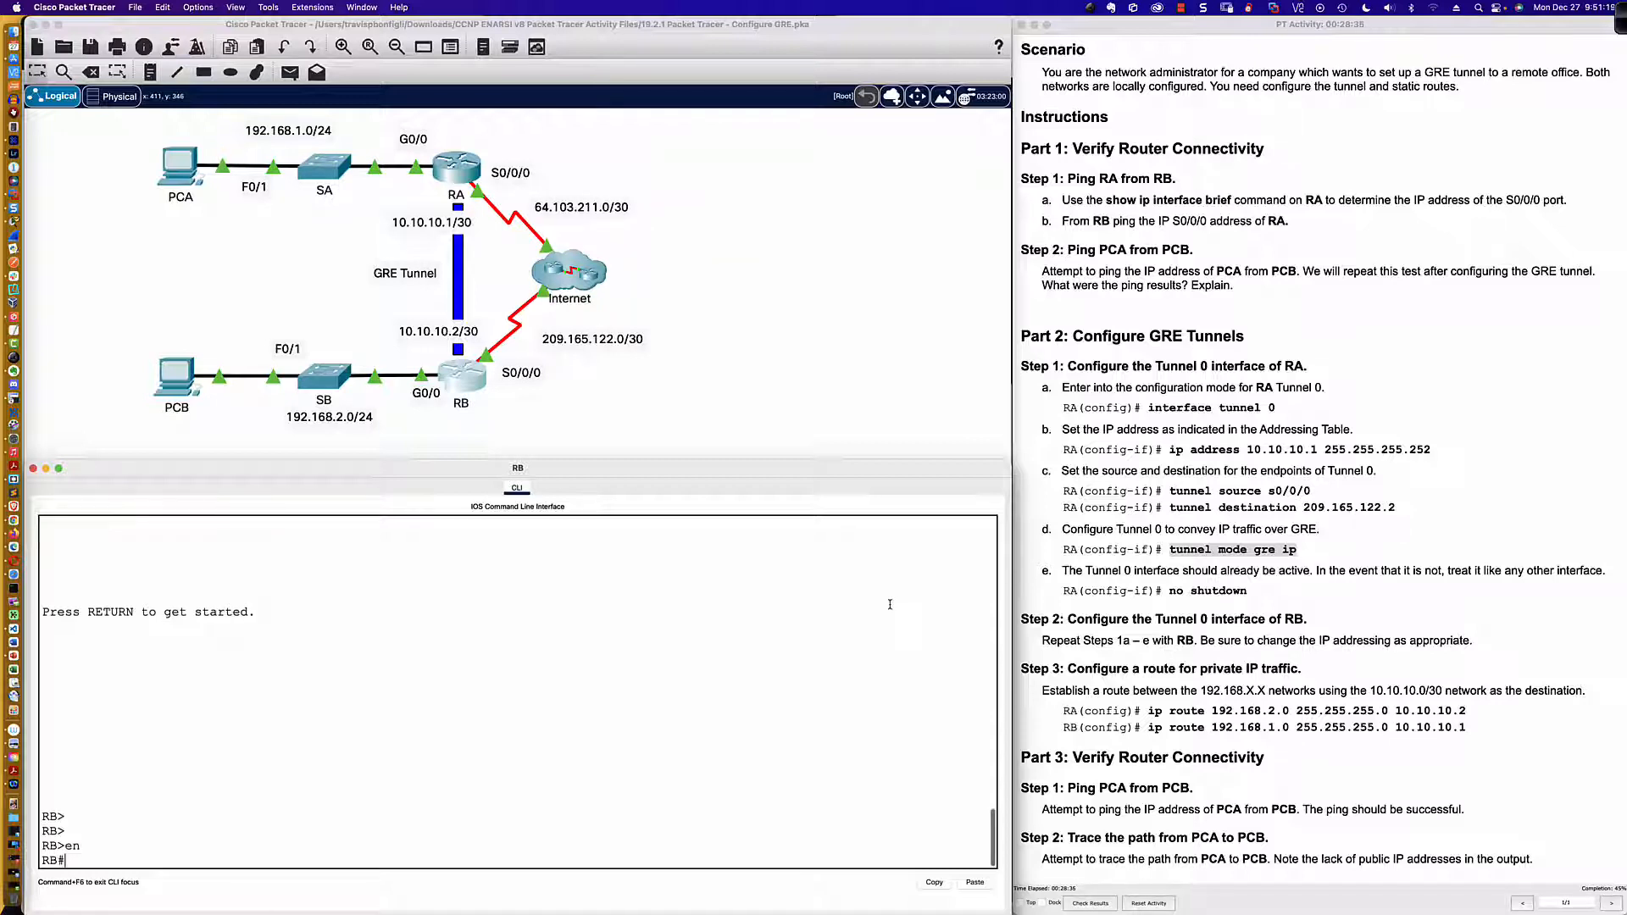
pyautogui.write('conf t')
pyautogui.press('Return')
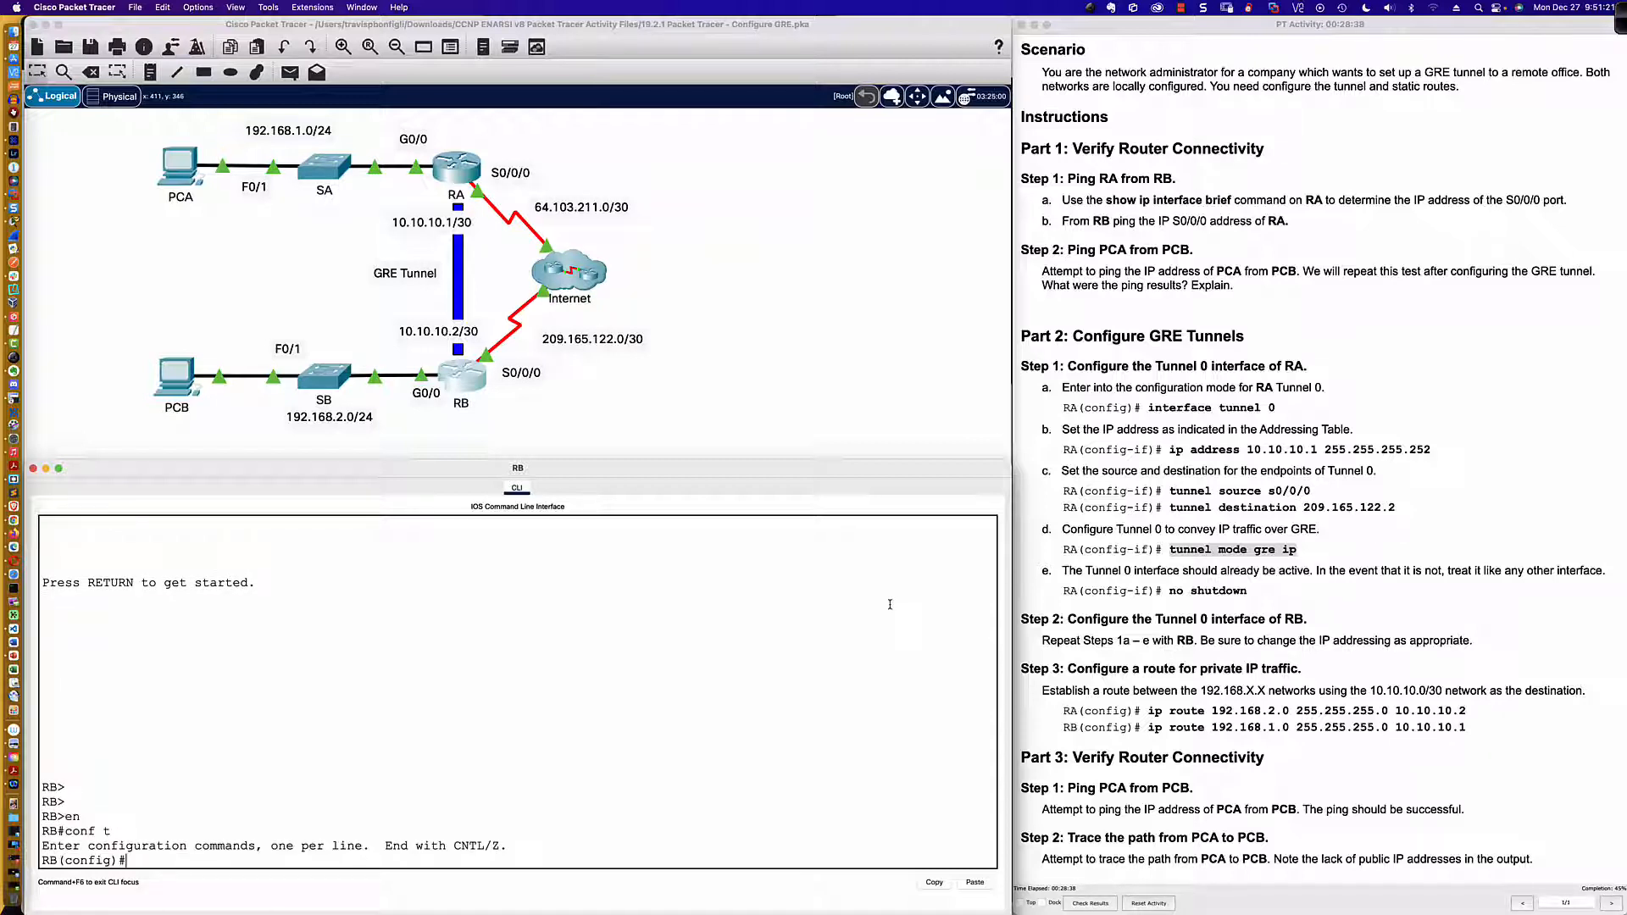
pyautogui.write('int tu0')
pyautogui.press('Return')
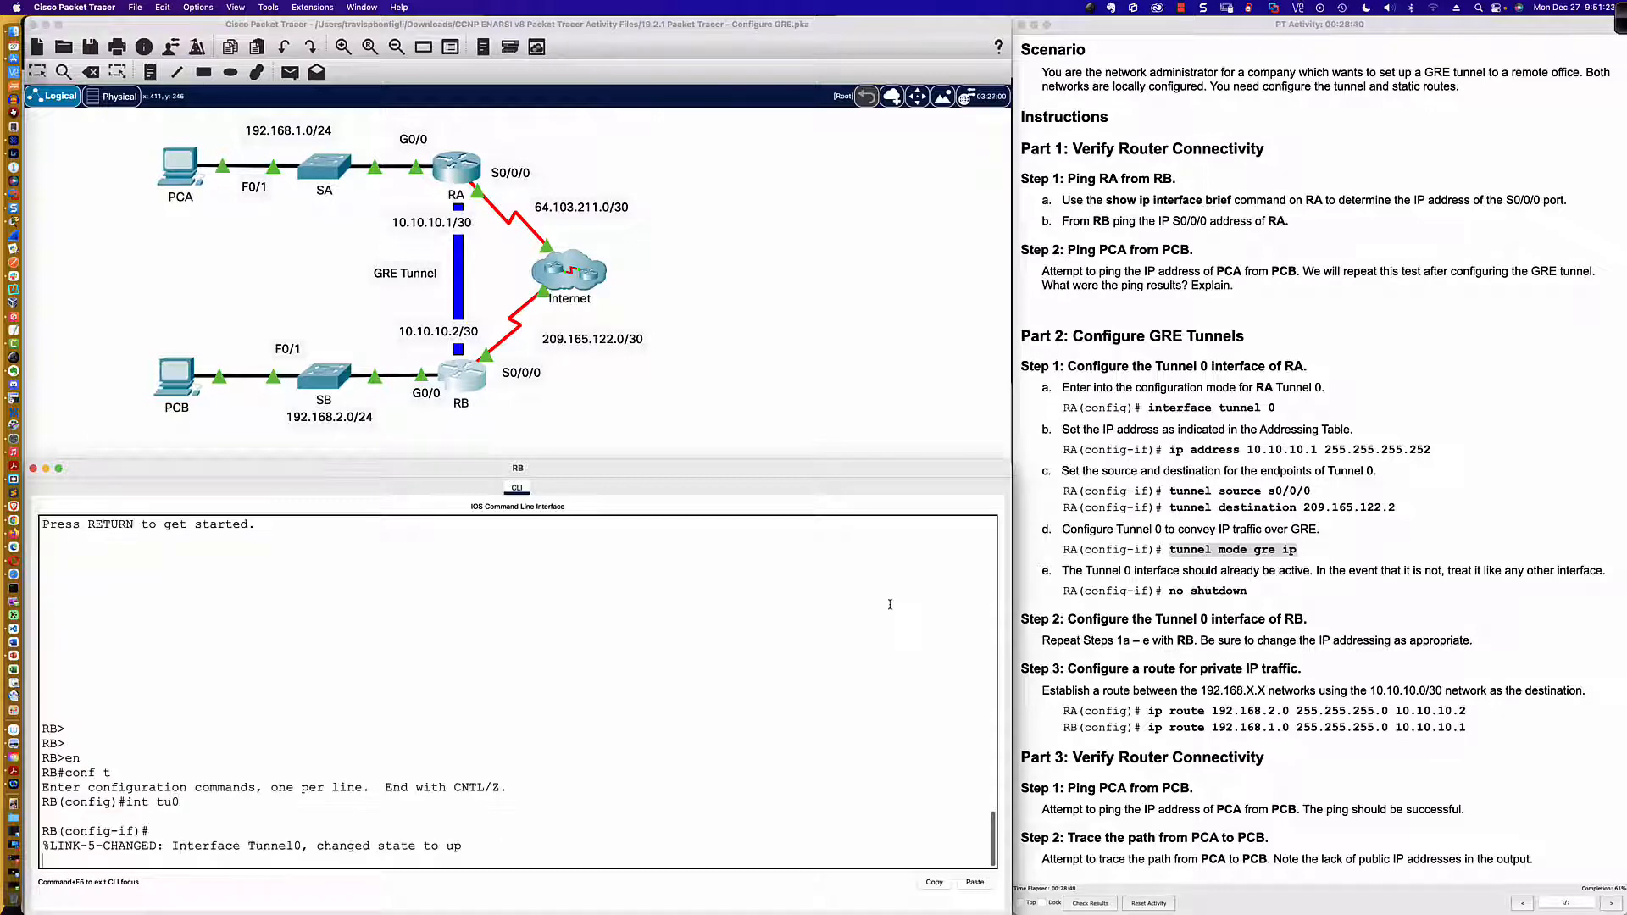
# Step: Assign IP address 10.10.10.2 with mask 255.255.255.252 to RB's Tunnel 0 interface
pyautogui.write('ip add 10.10.10.')
pyautogui.write('2')
pyautogui.write('55.255.255.252')
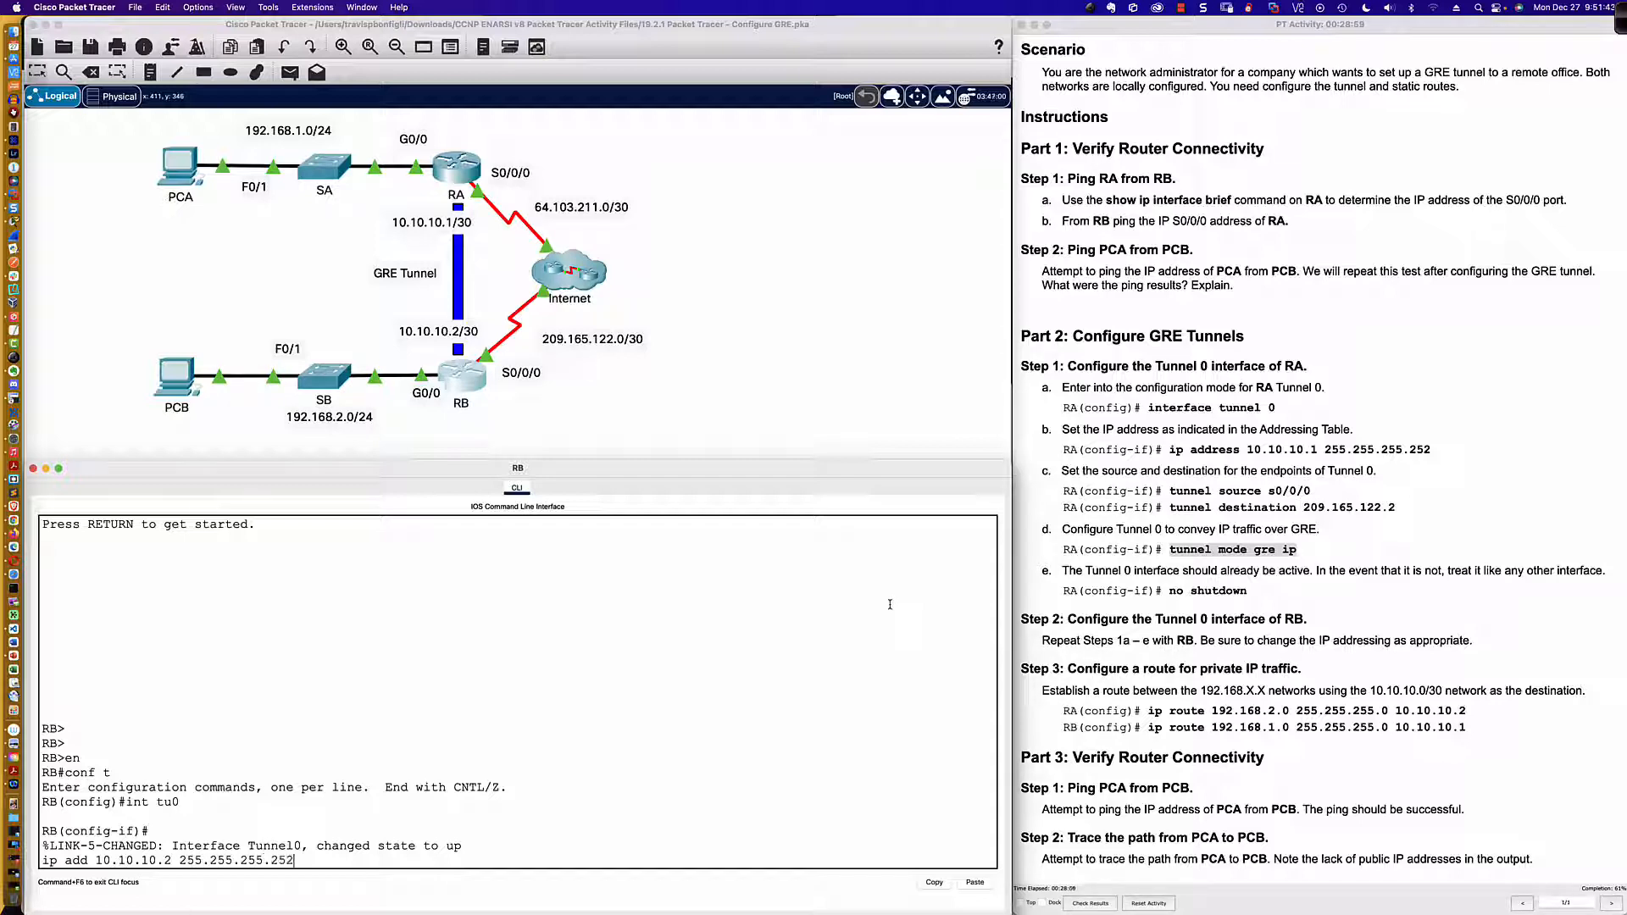
pyautogui.press('Return')
pyautogui.press('Return')
pyautogui.press('Return')
pyautogui.press('Return')
pyautogui.press('Return')
# Step: List RB's interfaces and their addresses with do sh ip int bri
pyautogui.press('Return')
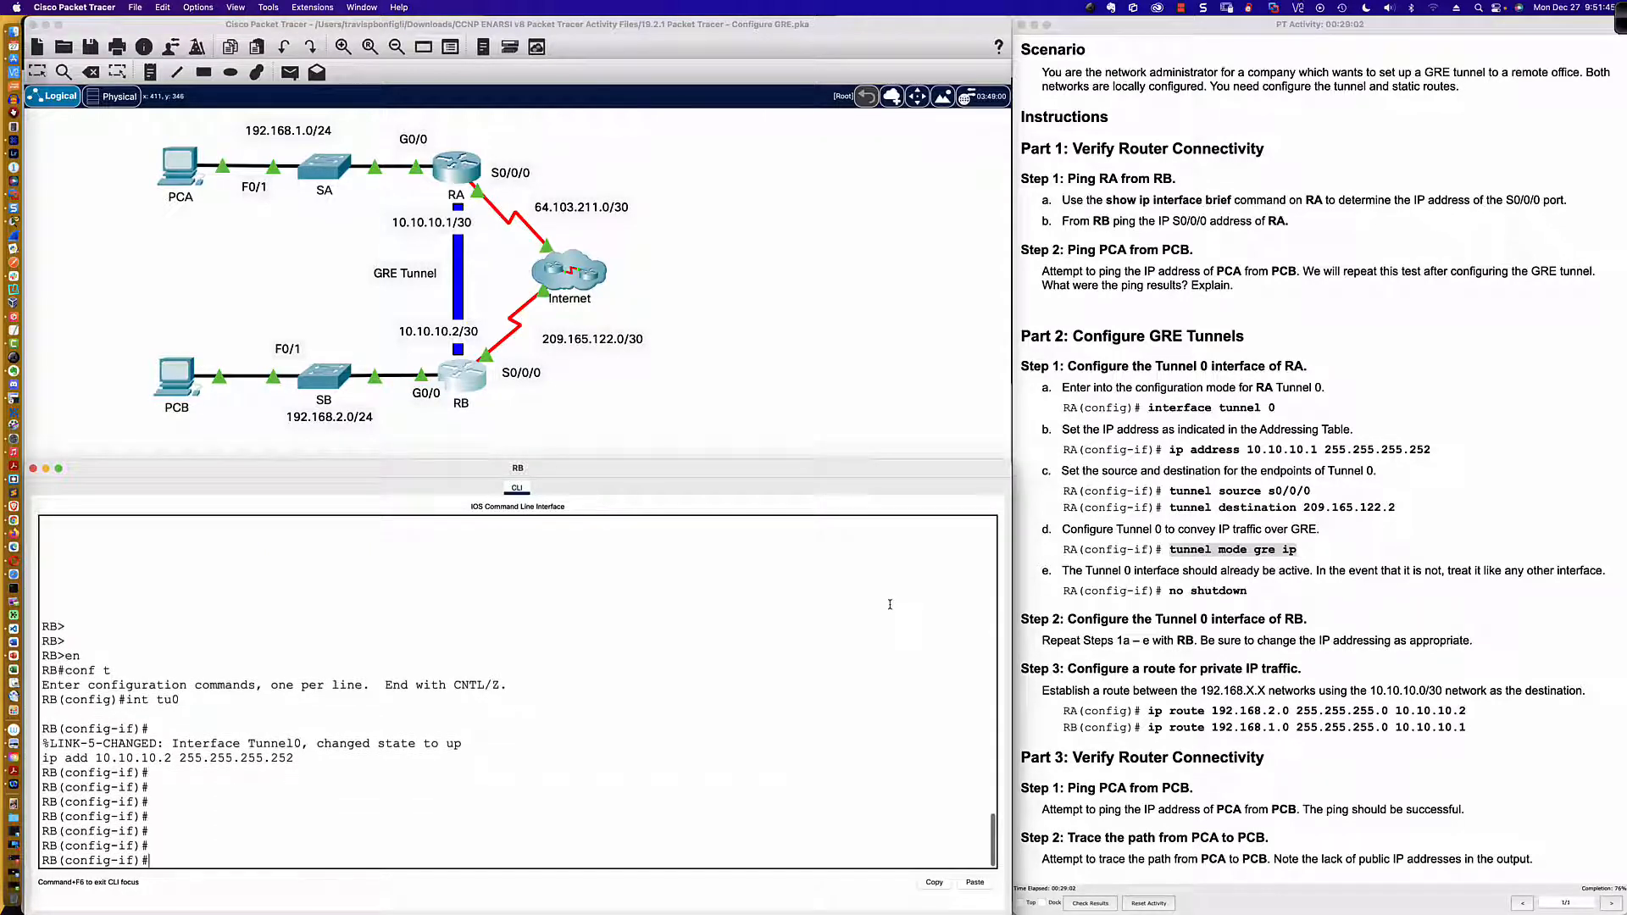
pyautogui.write('do sh ip int bri')
pyautogui.press('Return')
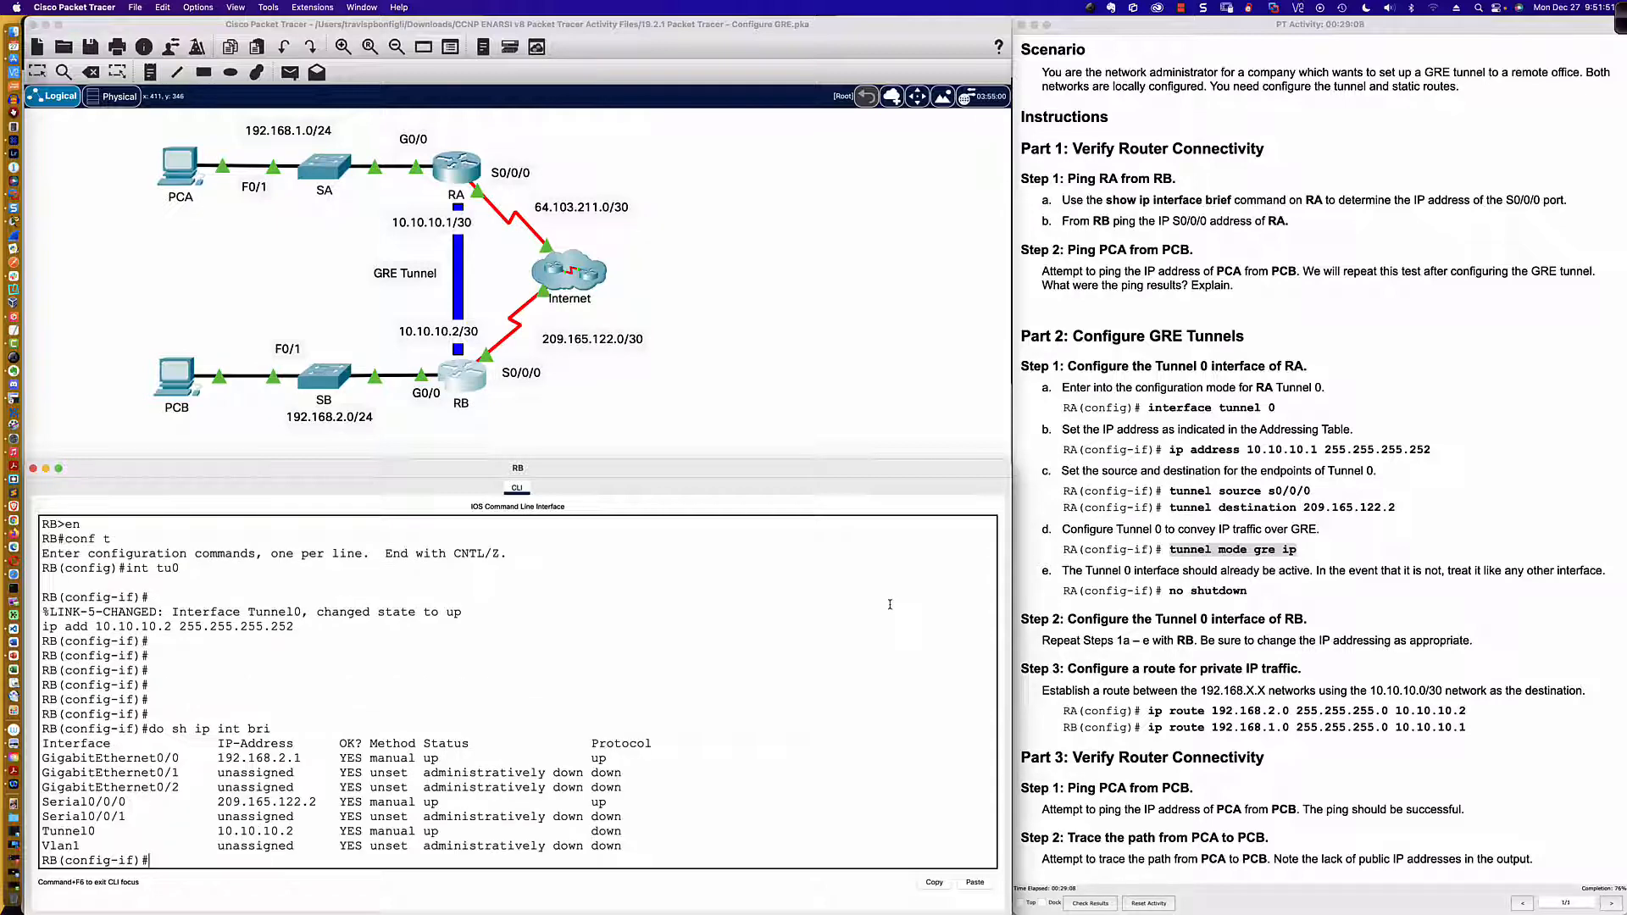
# Step: Set RB's Tunnel 0 source to s0/0/0
pyautogui.write('tunnel sour')
pyautogui.press('Tab')
pyautogui.write('s0/0/09')
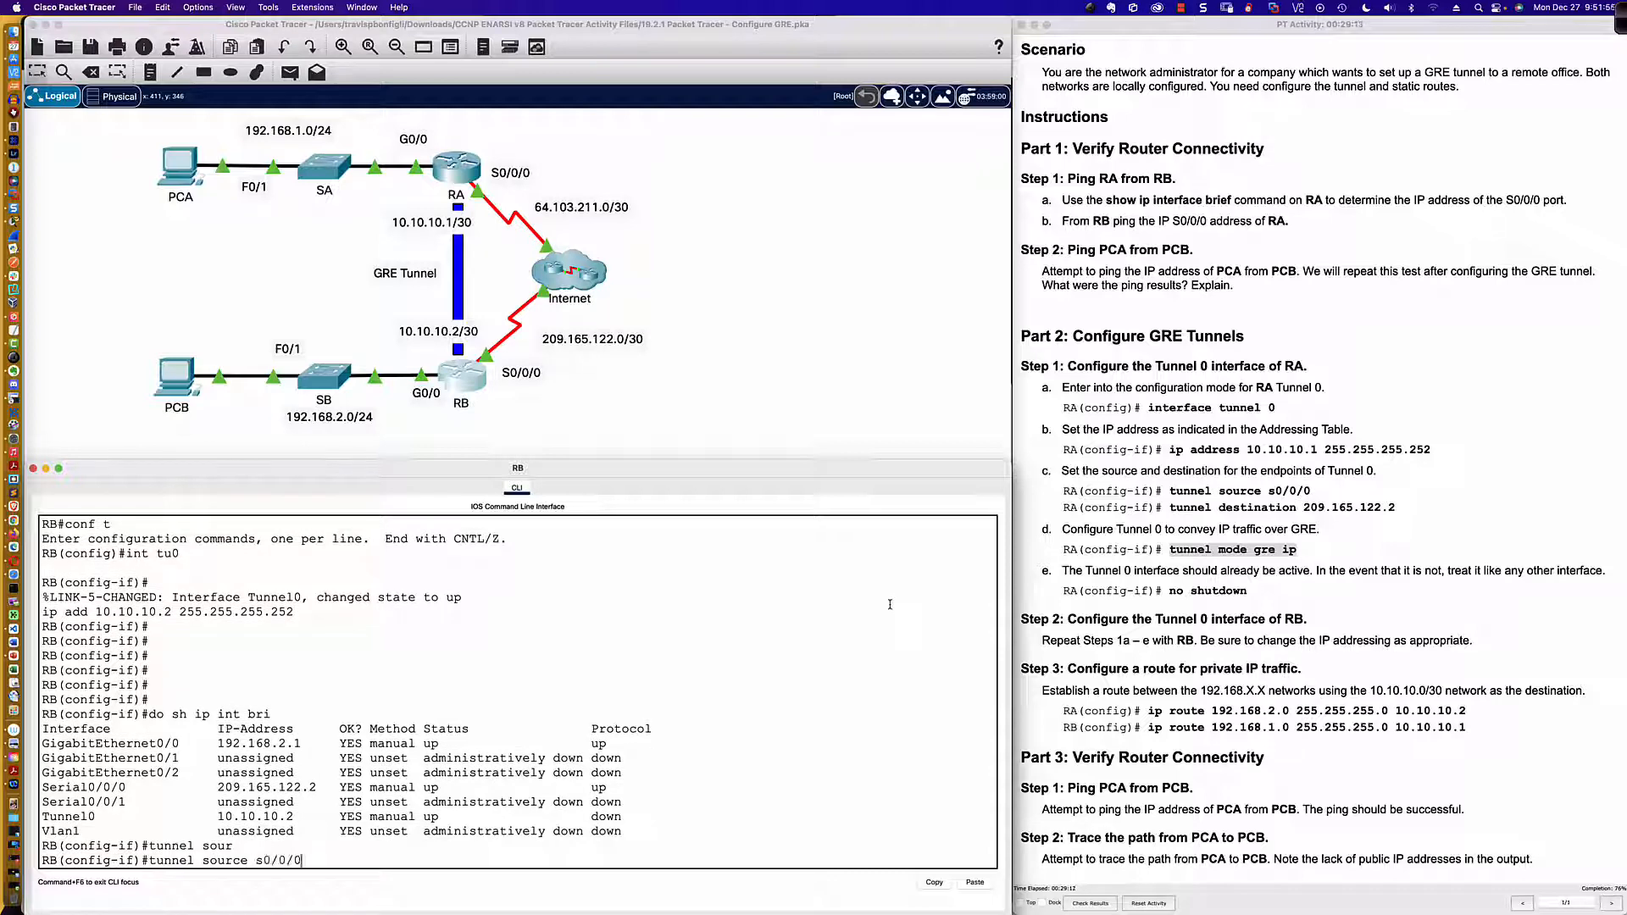
pyautogui.press('Return')
pyautogui.press('Up')
pyautogui.press('BackSpace')
pyautogui.press('Return')
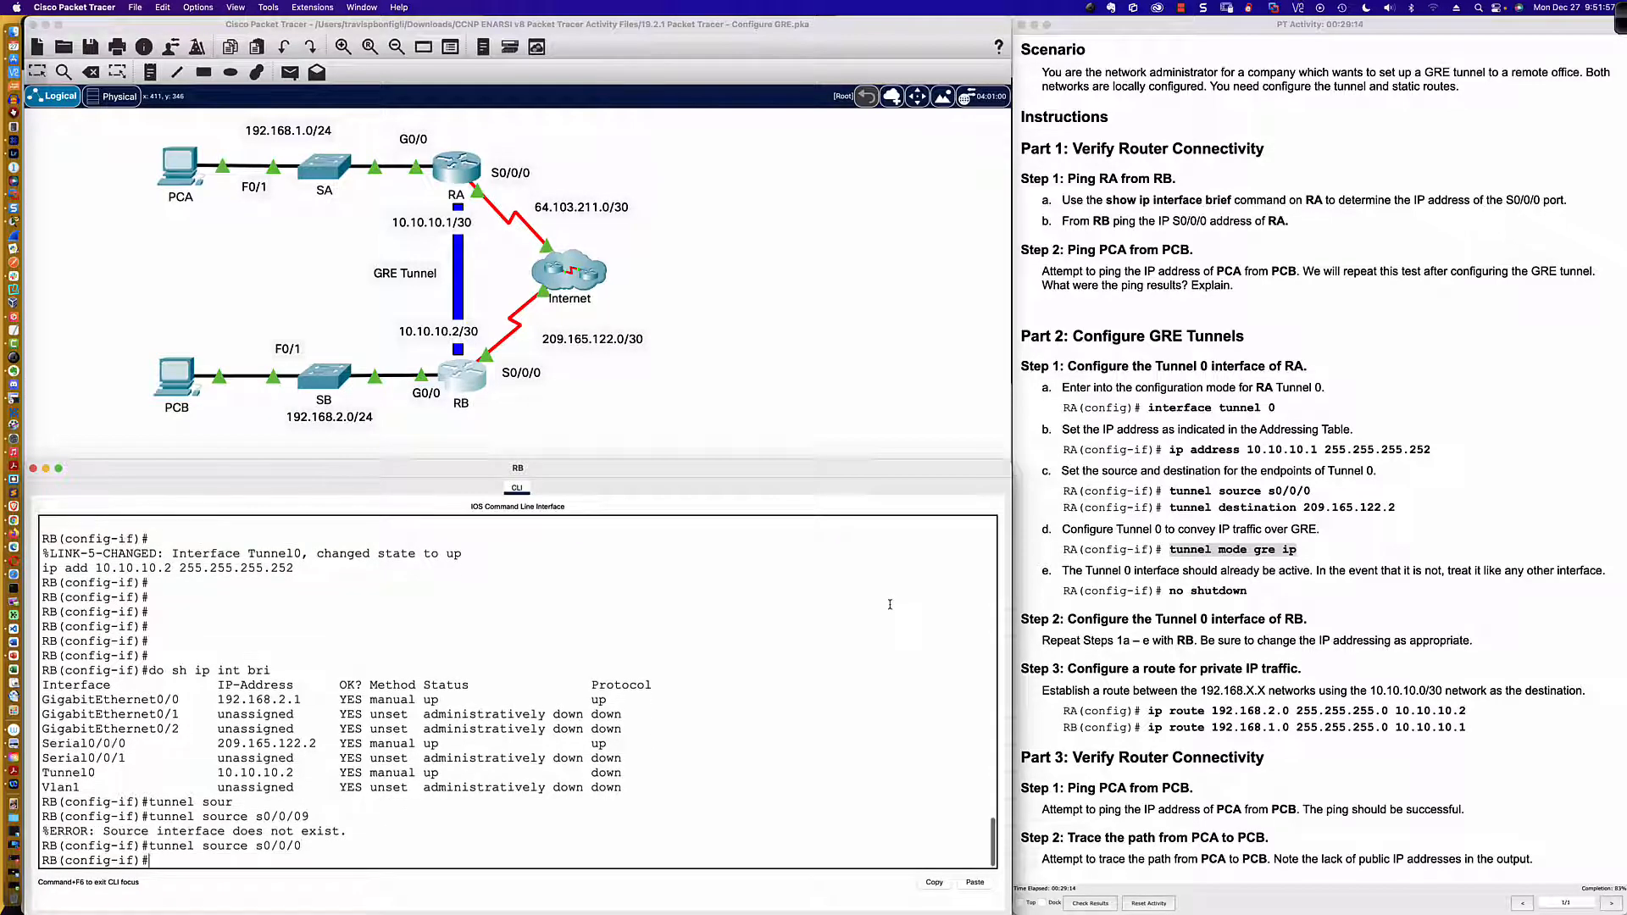
# Step: Set RB's Tunnel 0 destination to 64.103.211.2
pyautogui.write('tunnel de')
pyautogui.press('Tab')
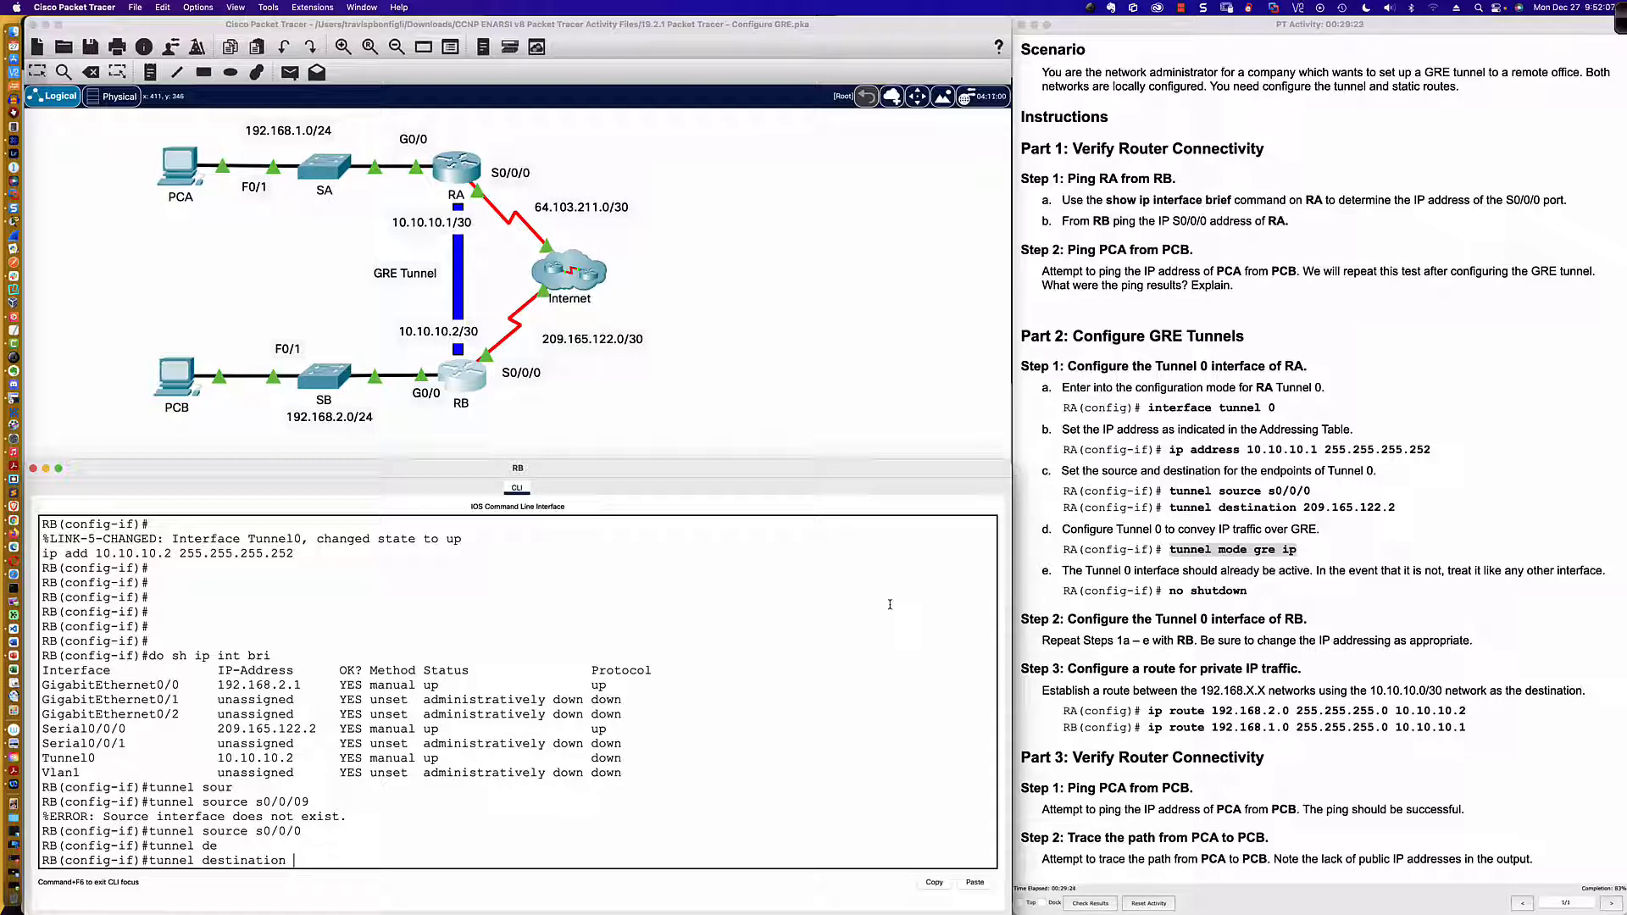
pyautogui.write('64.103.211.2')
pyautogui.press('Return')
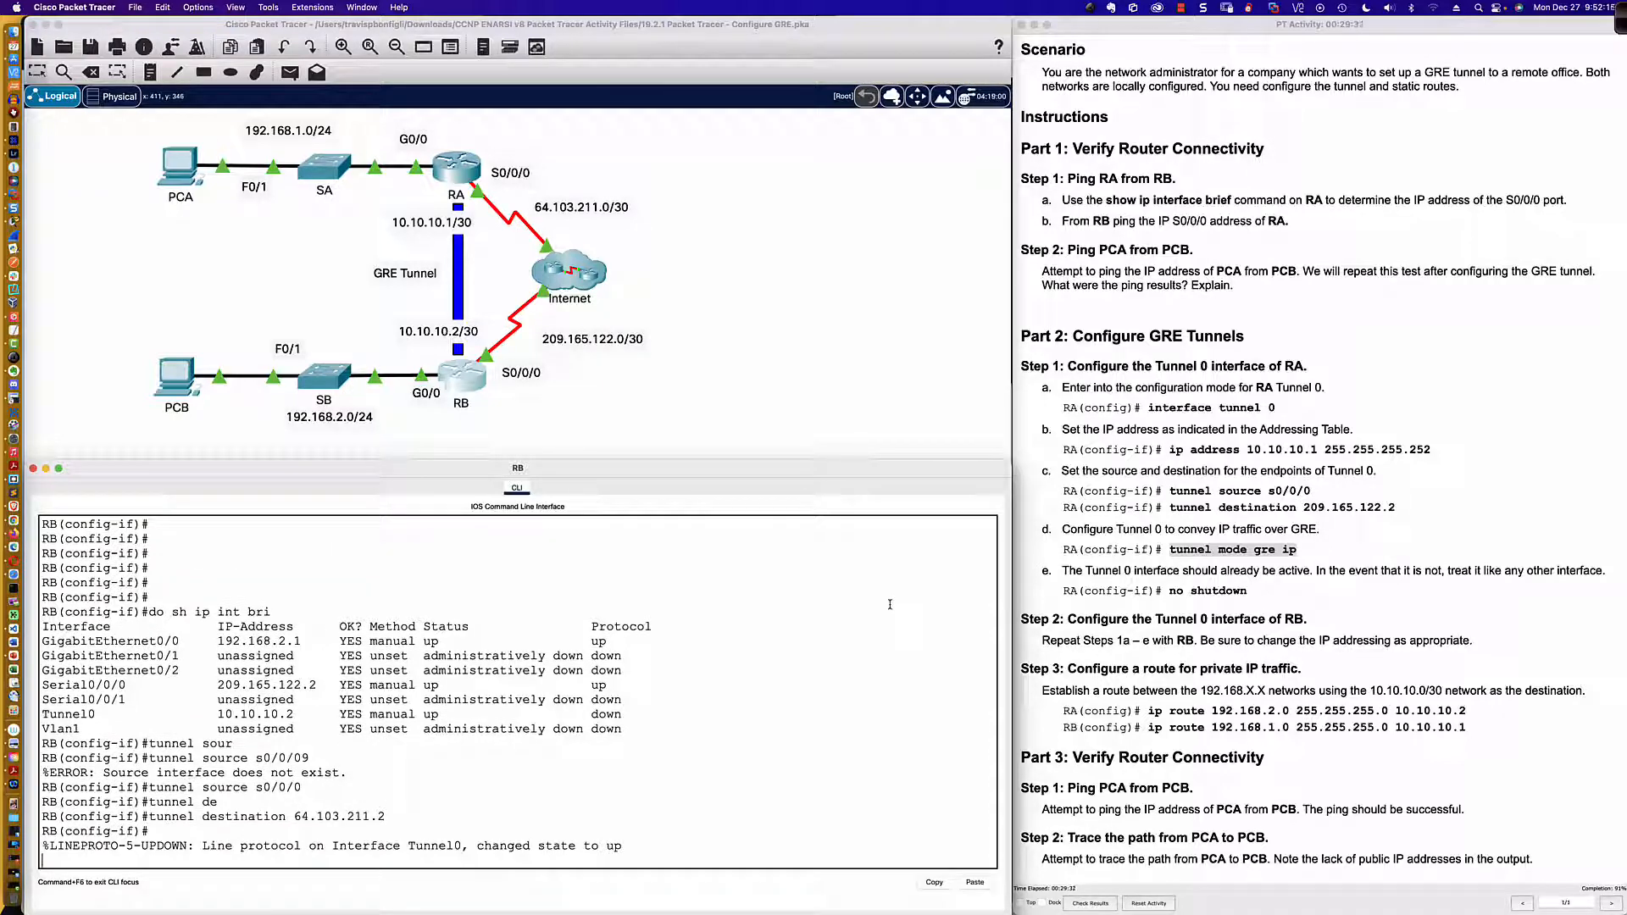
pyautogui.press('Return')
pyautogui.press('Return')
# Step: Set RB's Tunnel 0 to GRE over IP with tunnel mode gre ip and enable it with no shut
pyautogui.write('tun')
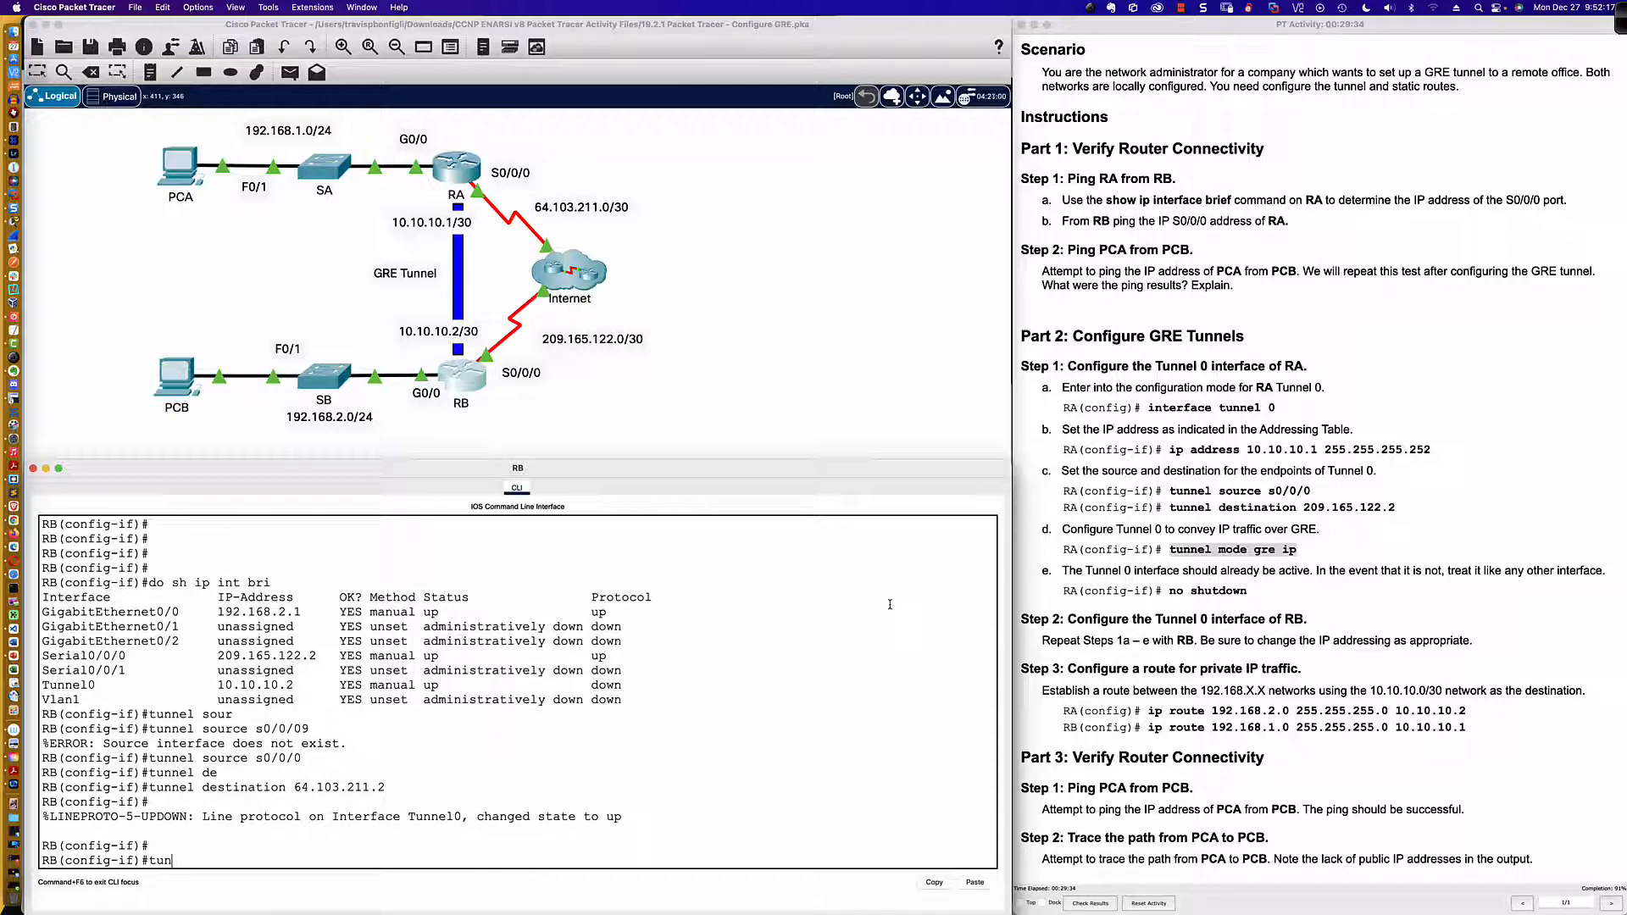
pyautogui.write('nel mode gre ip')
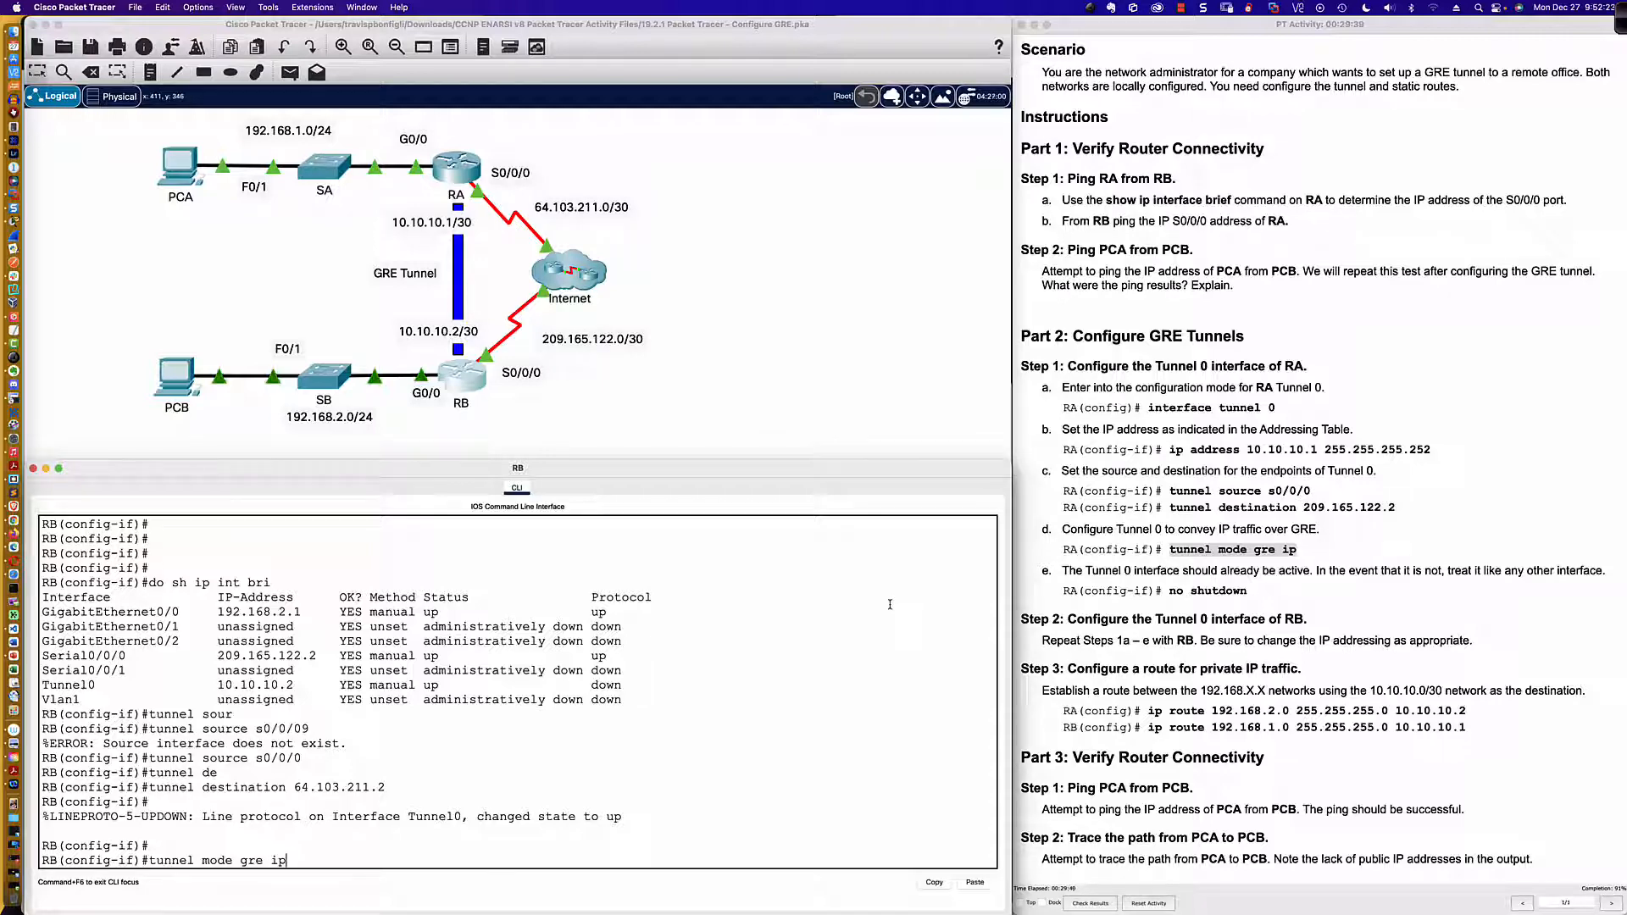
pyautogui.press('Return')
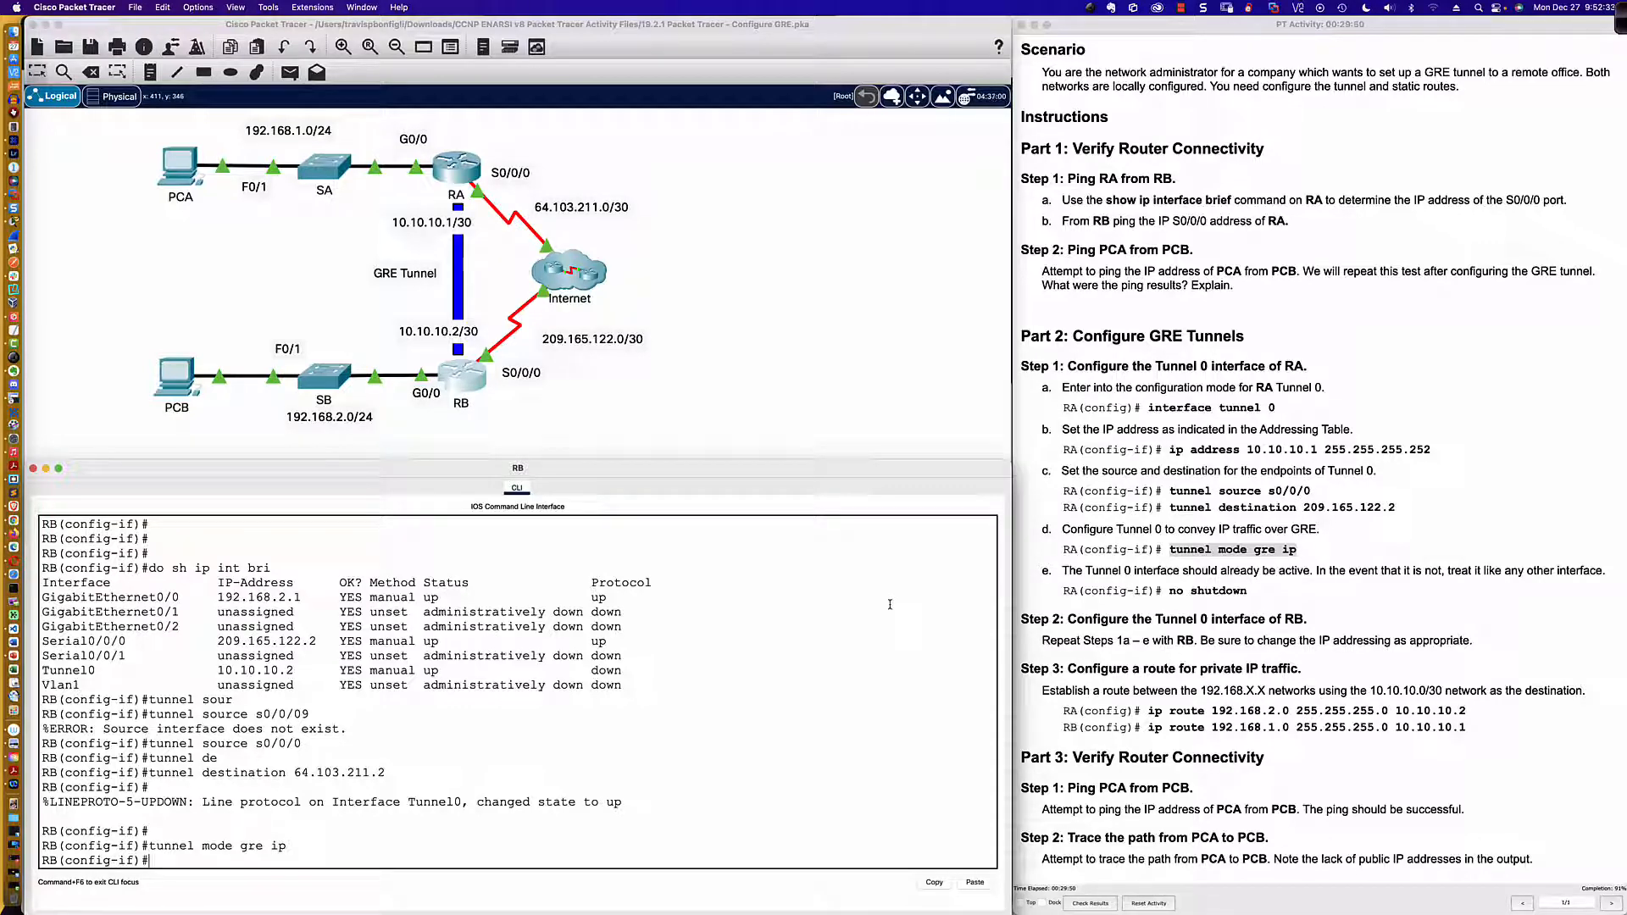
pyautogui.write('no shuyt')
pyautogui.press('Return')
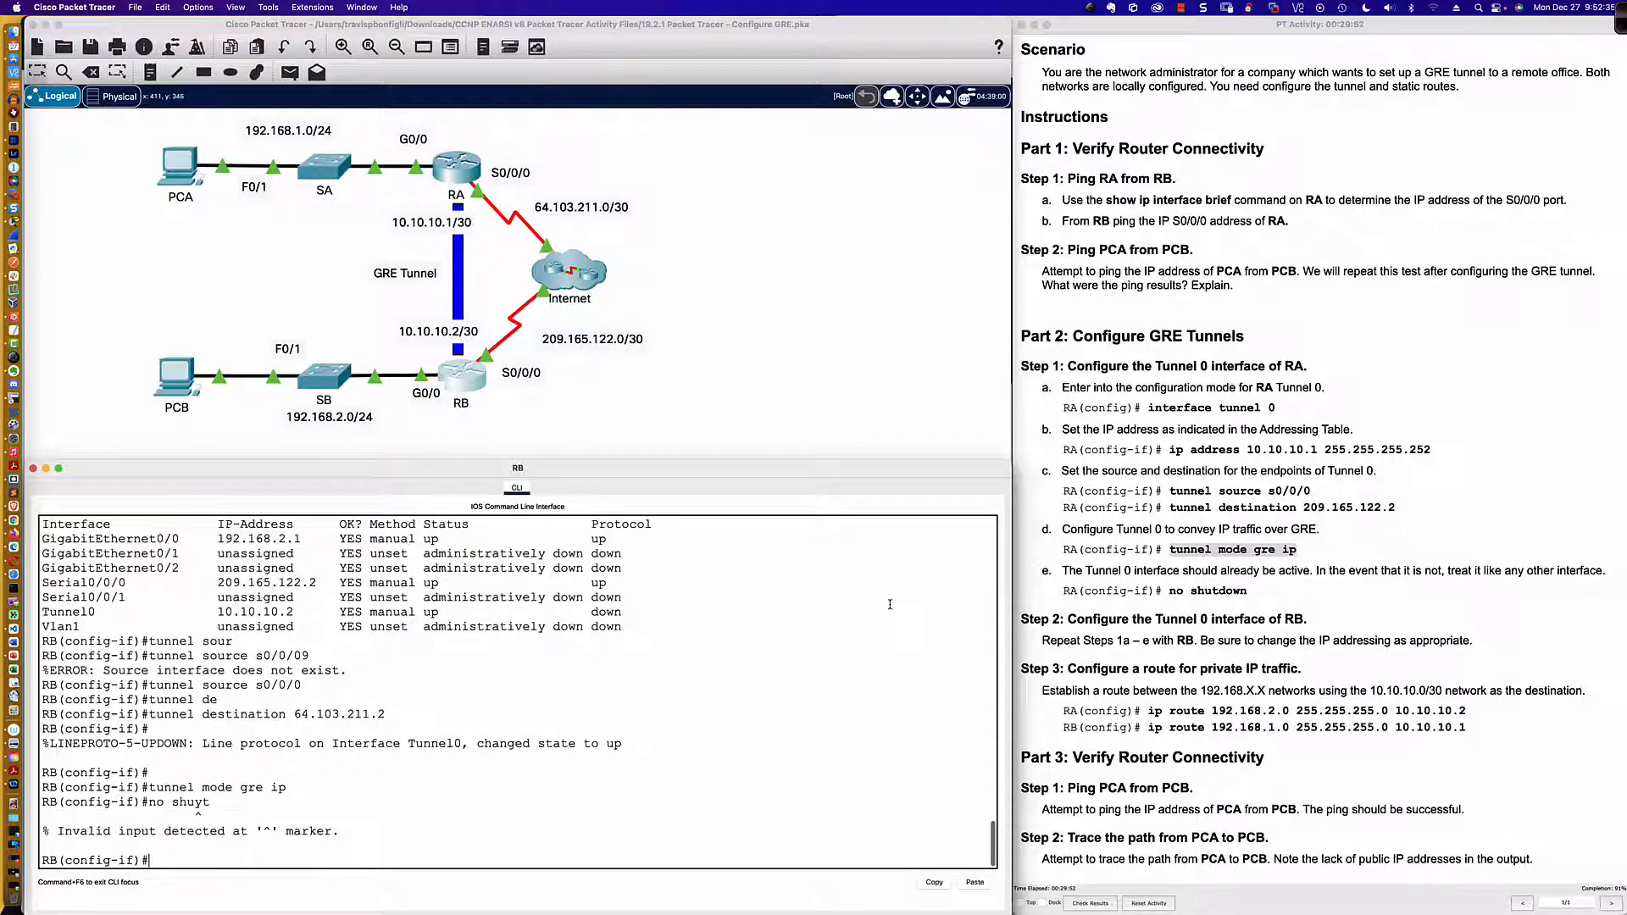
pyautogui.write('no shut')
pyautogui.press('Return')
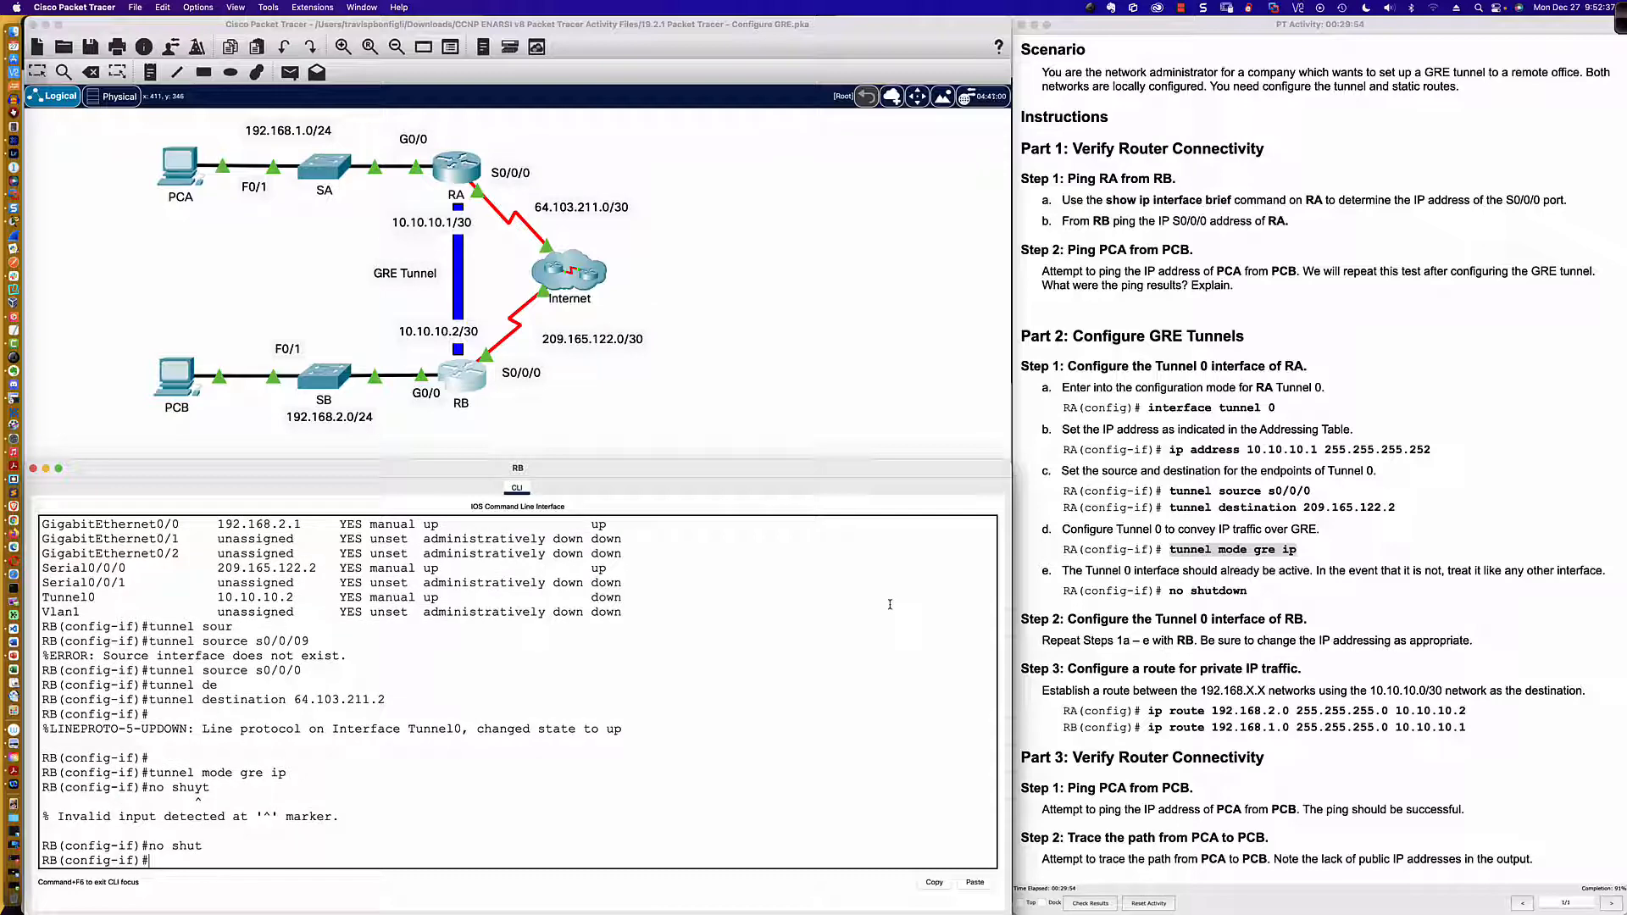
pyautogui.press('Return')
pyautogui.press('Return')
pyautogui.press('Return')
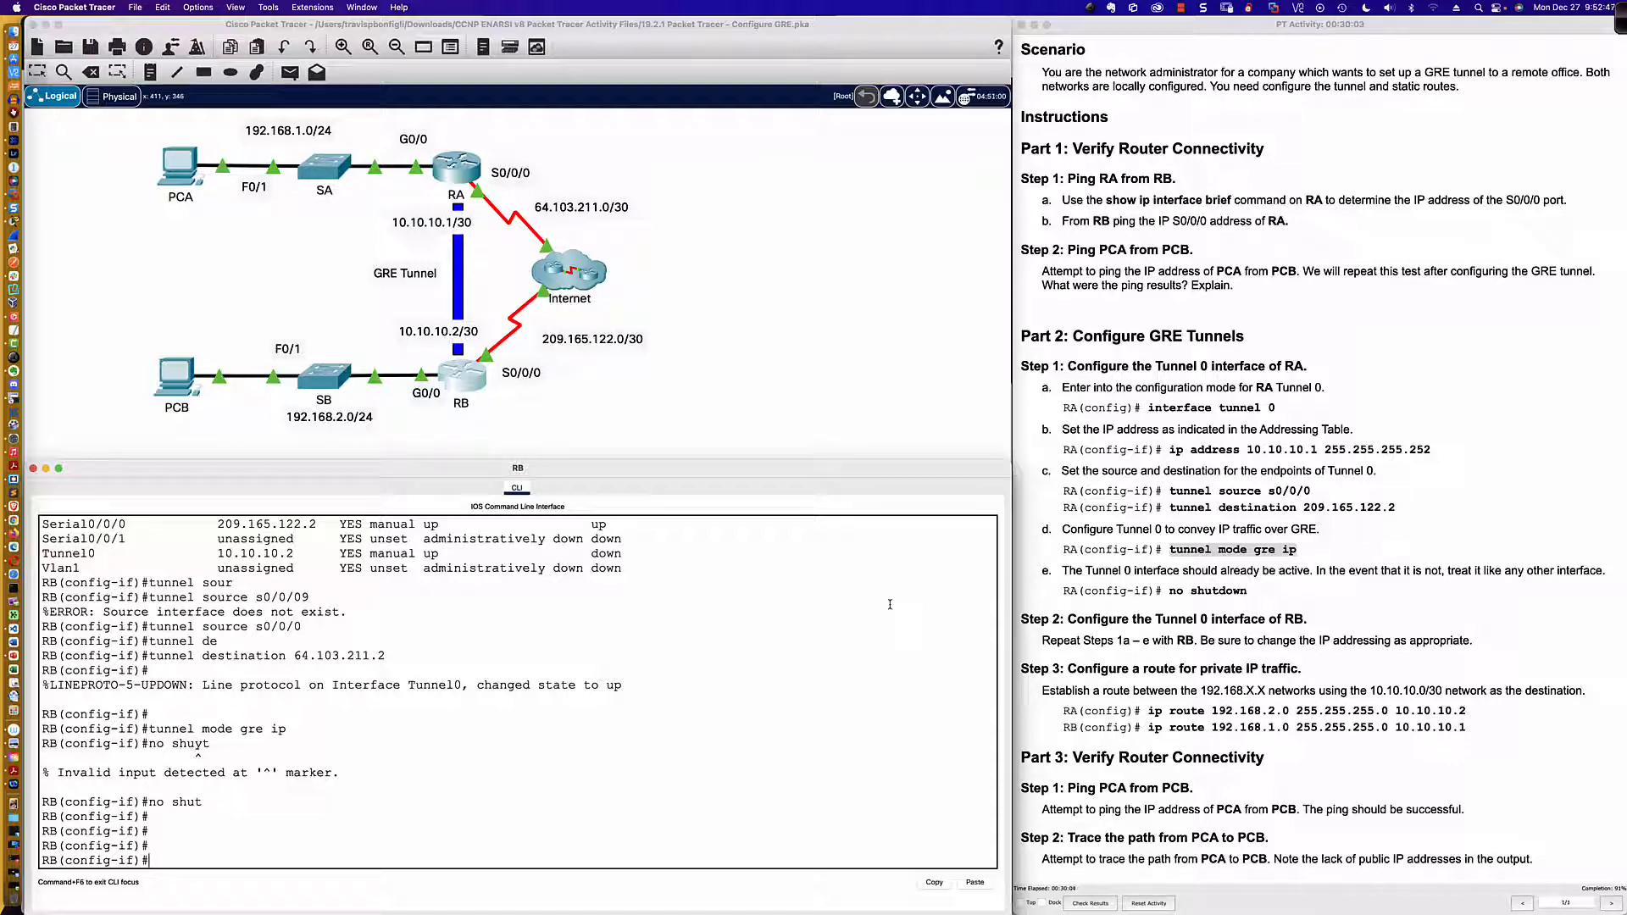
# Step: Check the status of RB's interfaces, including Tunnel 0, with do sh ip int bri
pyautogui.write('do sh ip int bri')
pyautogui.press('Return')
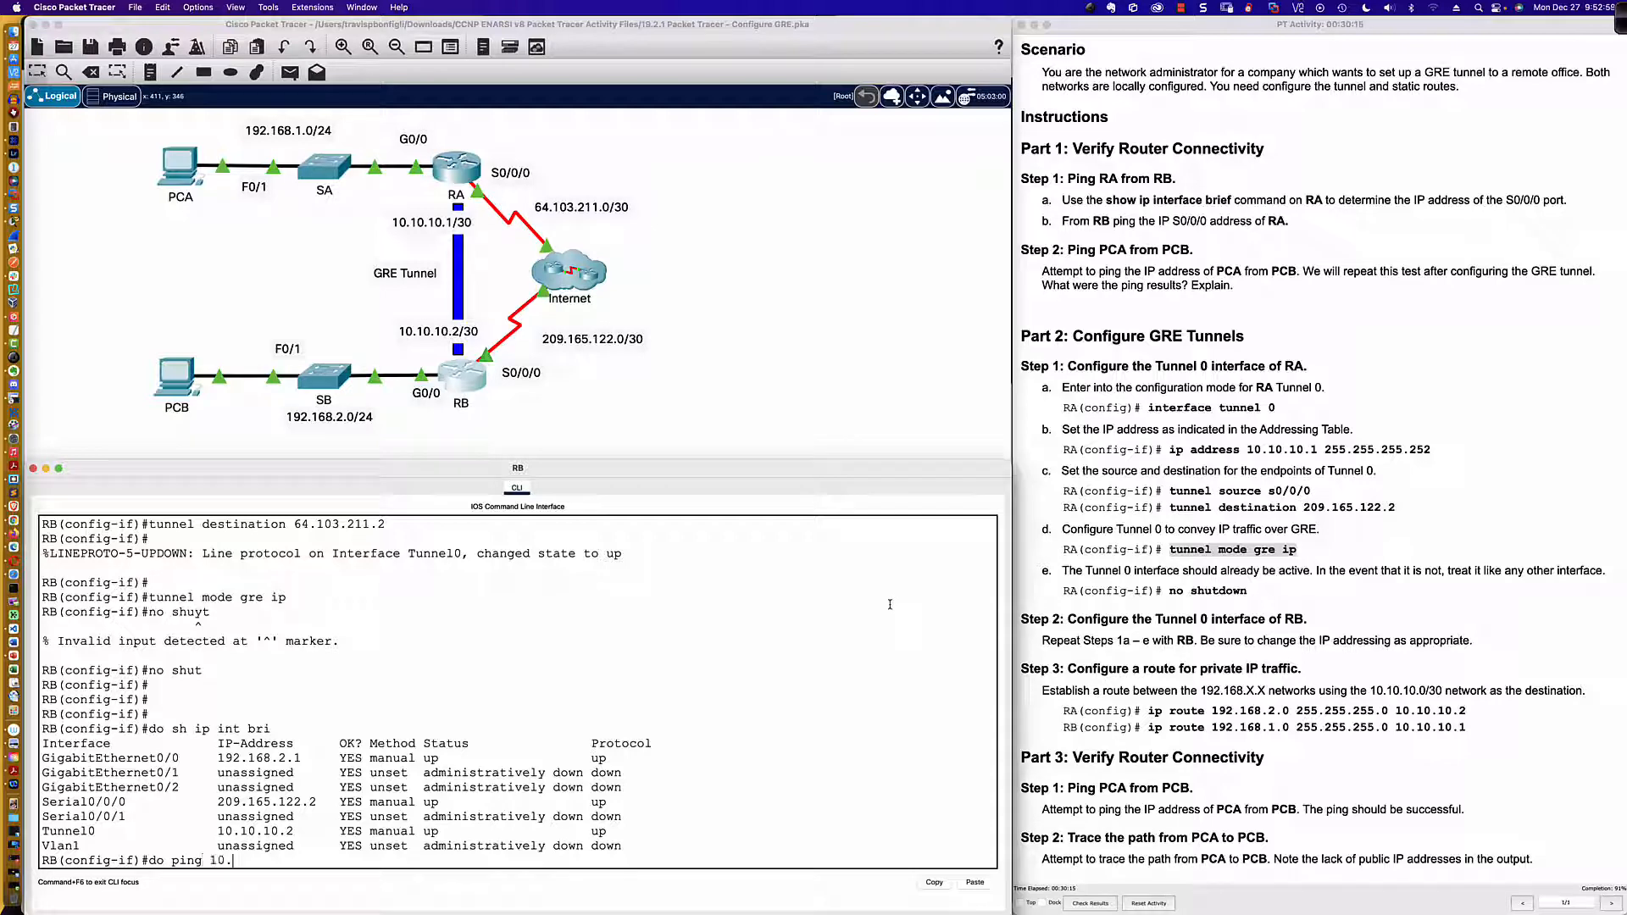
# Step: Ping RA's tunnel address 10.10.10.1 from RB with do ping
pyautogui.write('10.10.10.1')
pyautogui.press('Return')
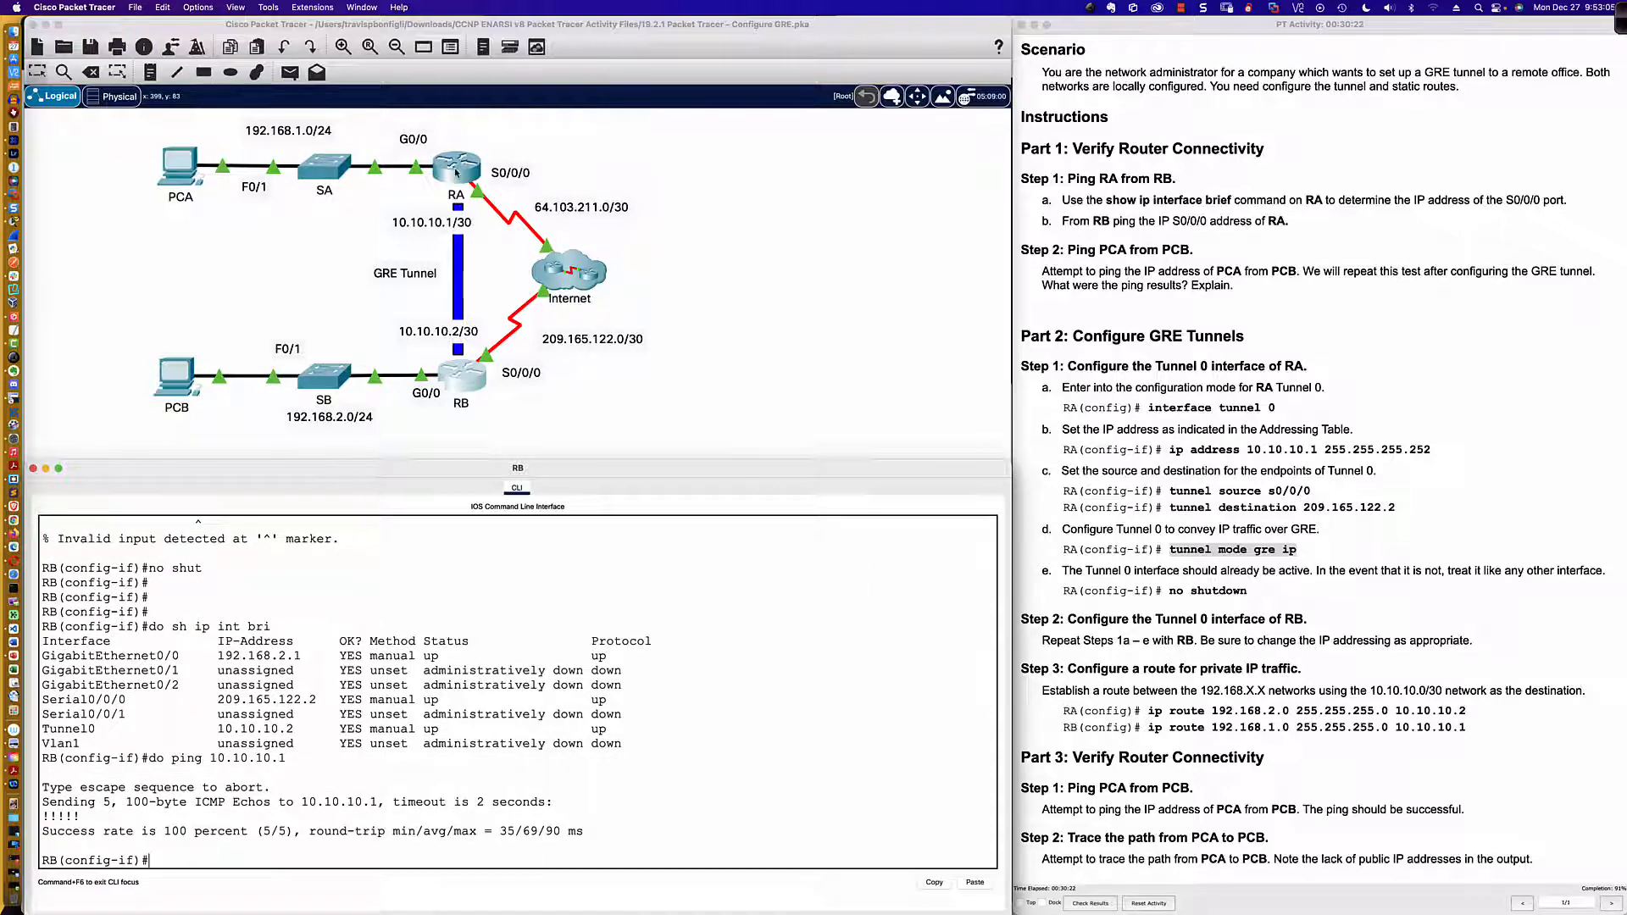
# Step: Ping RB's tunnel address 10.10.10.2 from RA's command line
pyautogui.click(456, 170)
pyautogui.write('p')
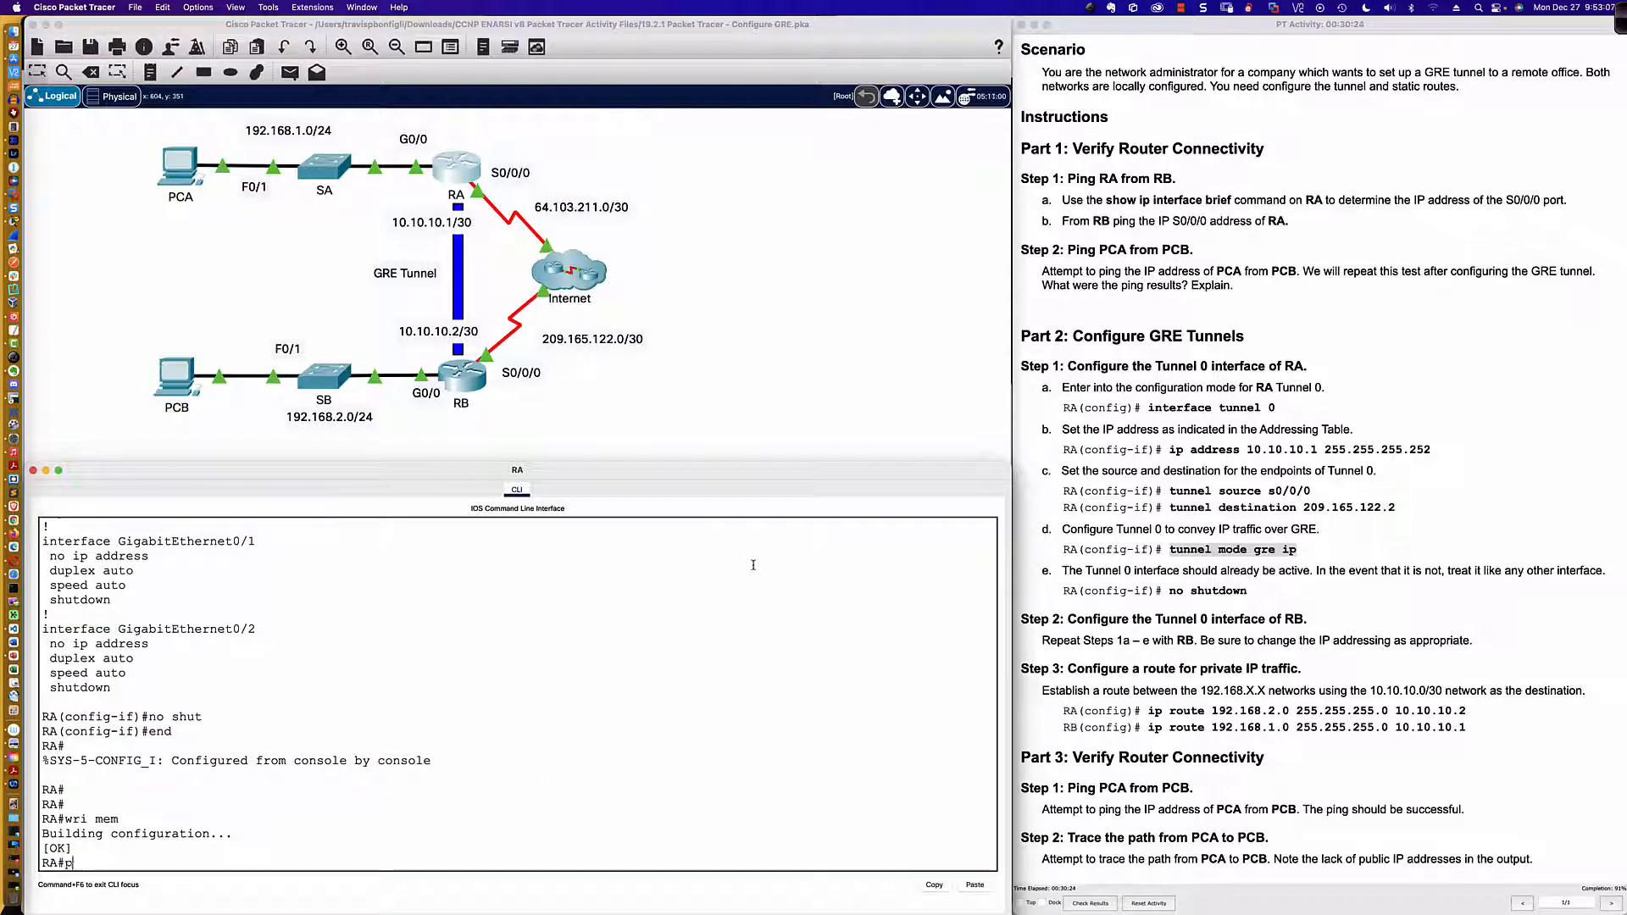
pyautogui.write('ing 10.10.10.2')
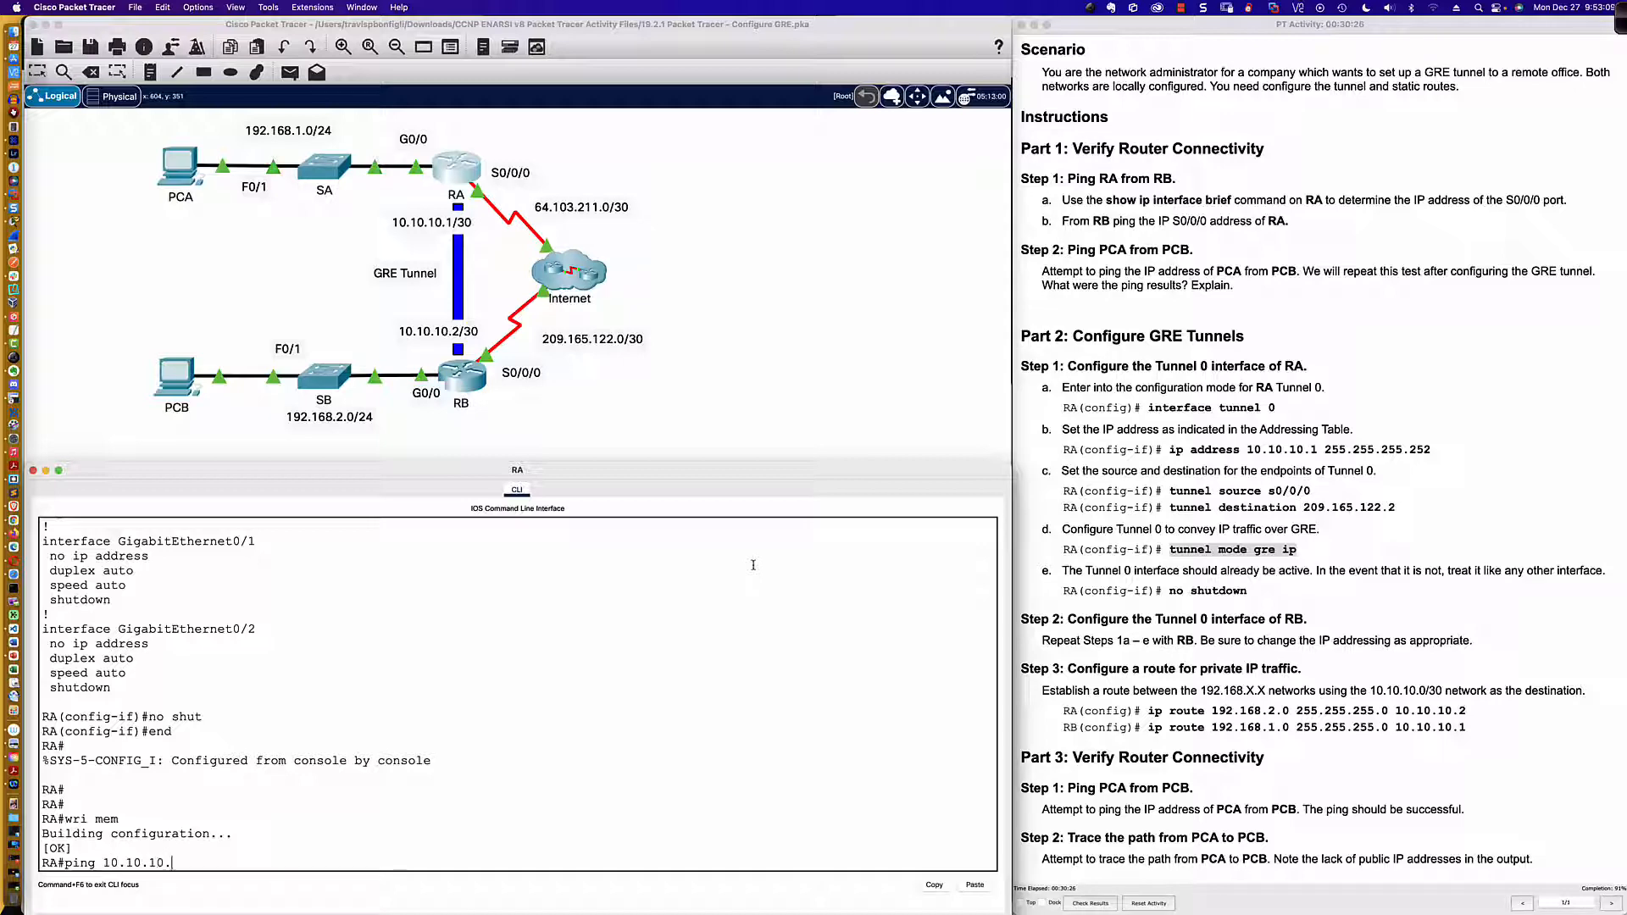
pyautogui.press('Return')
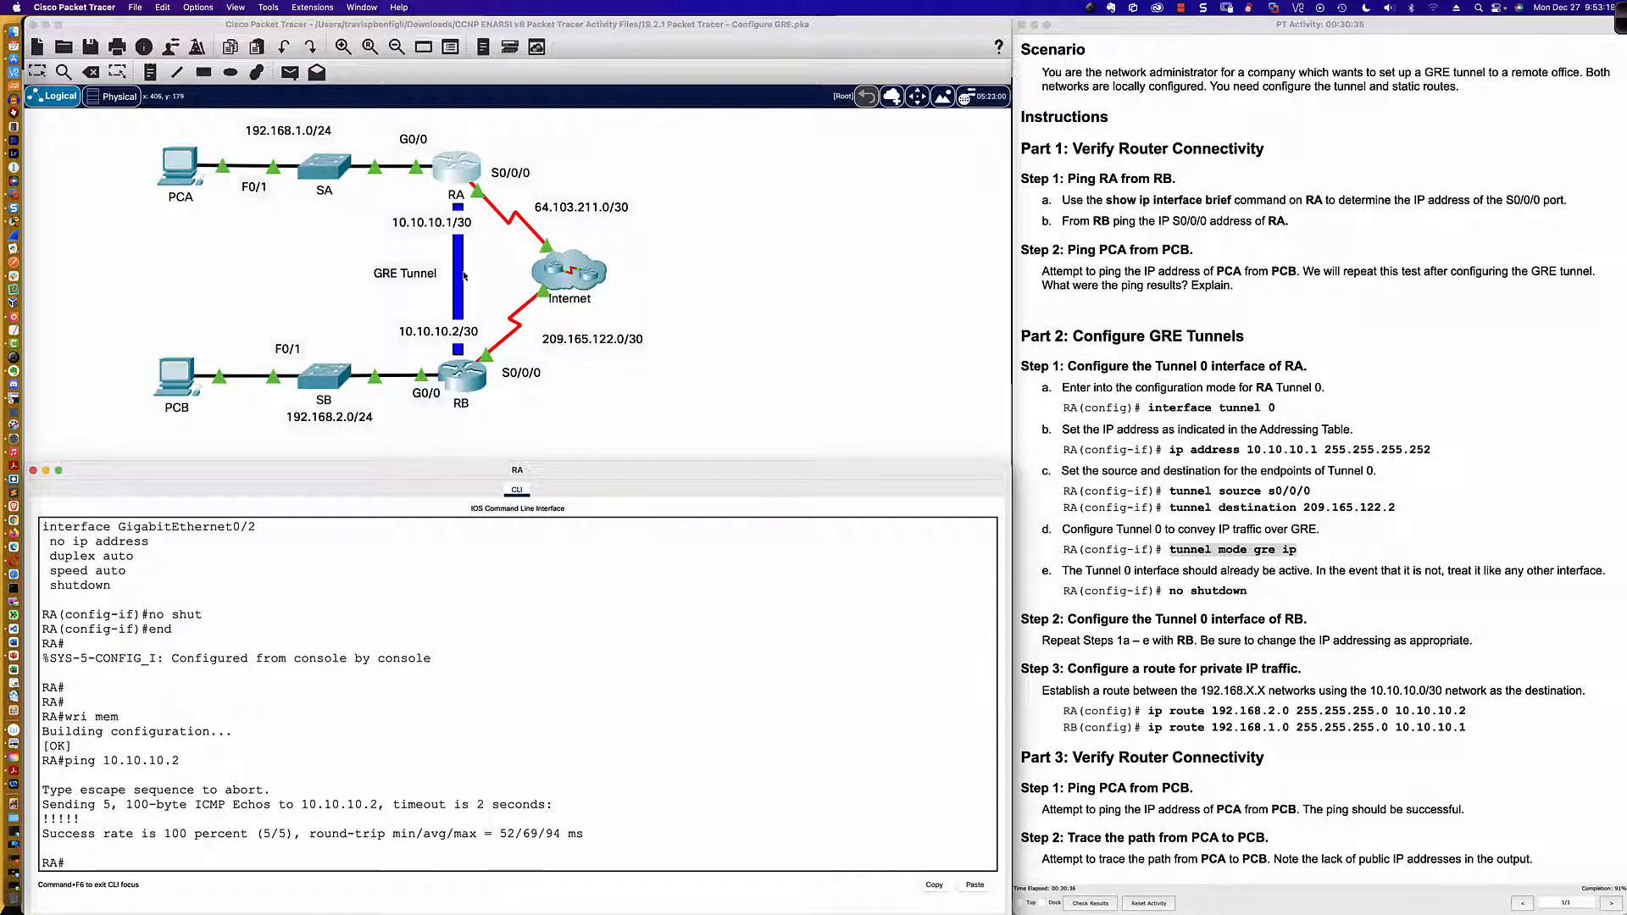
# Step: With the annotation Pen, draw curved arrows in both directions between RA and RB across the Internet cloud
pyautogui.click(1620, 17)
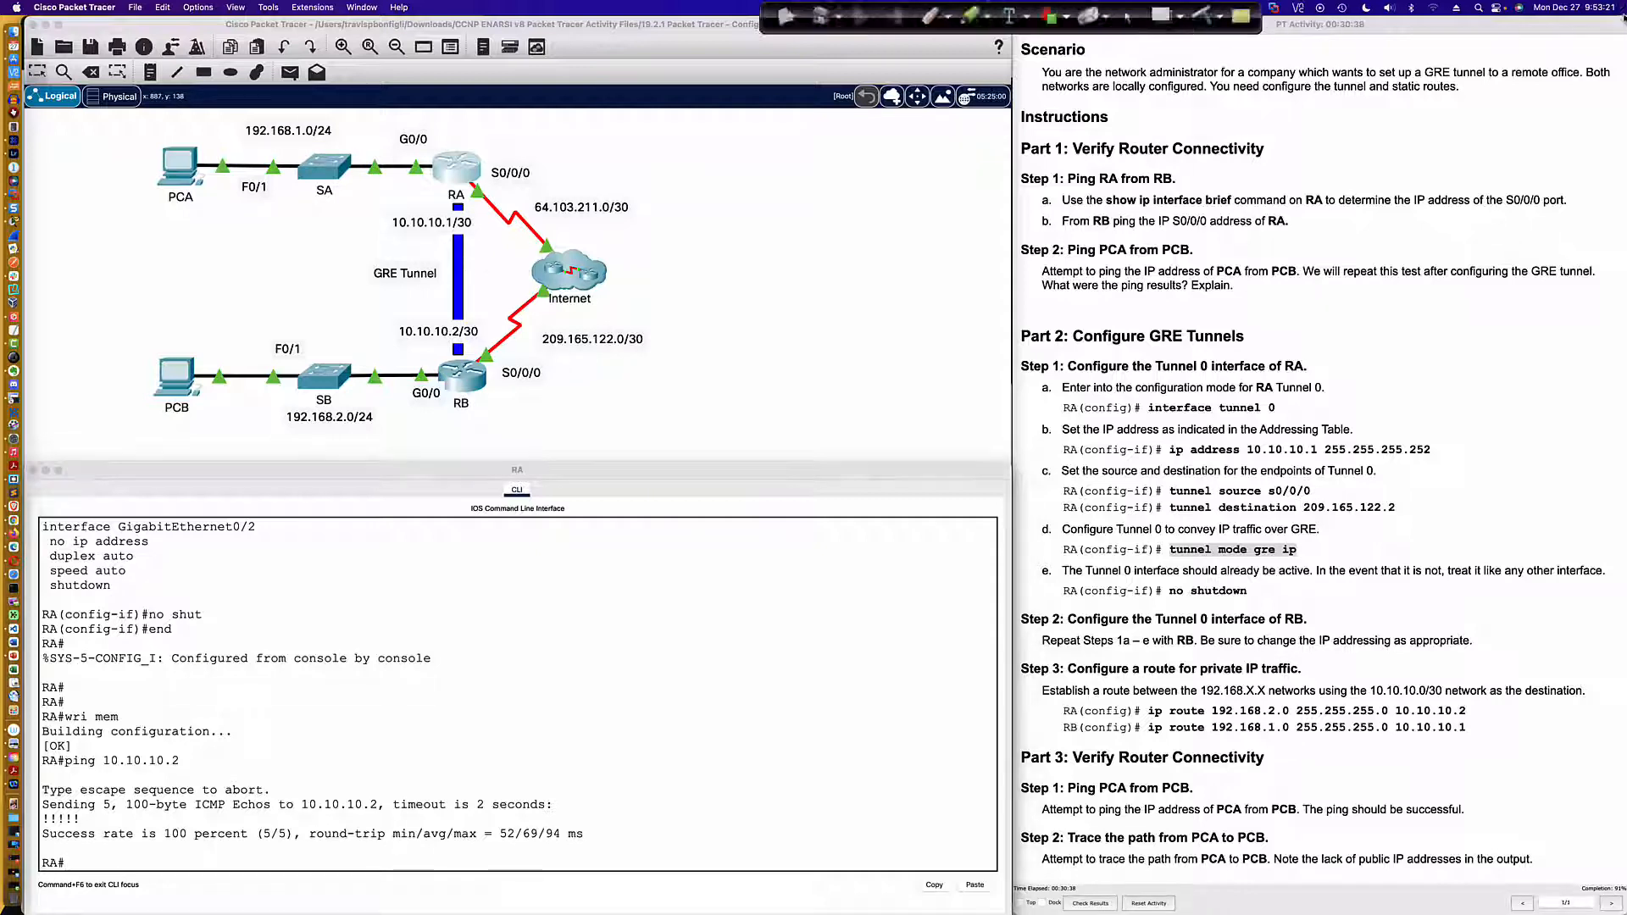
pyautogui.click(662, 16)
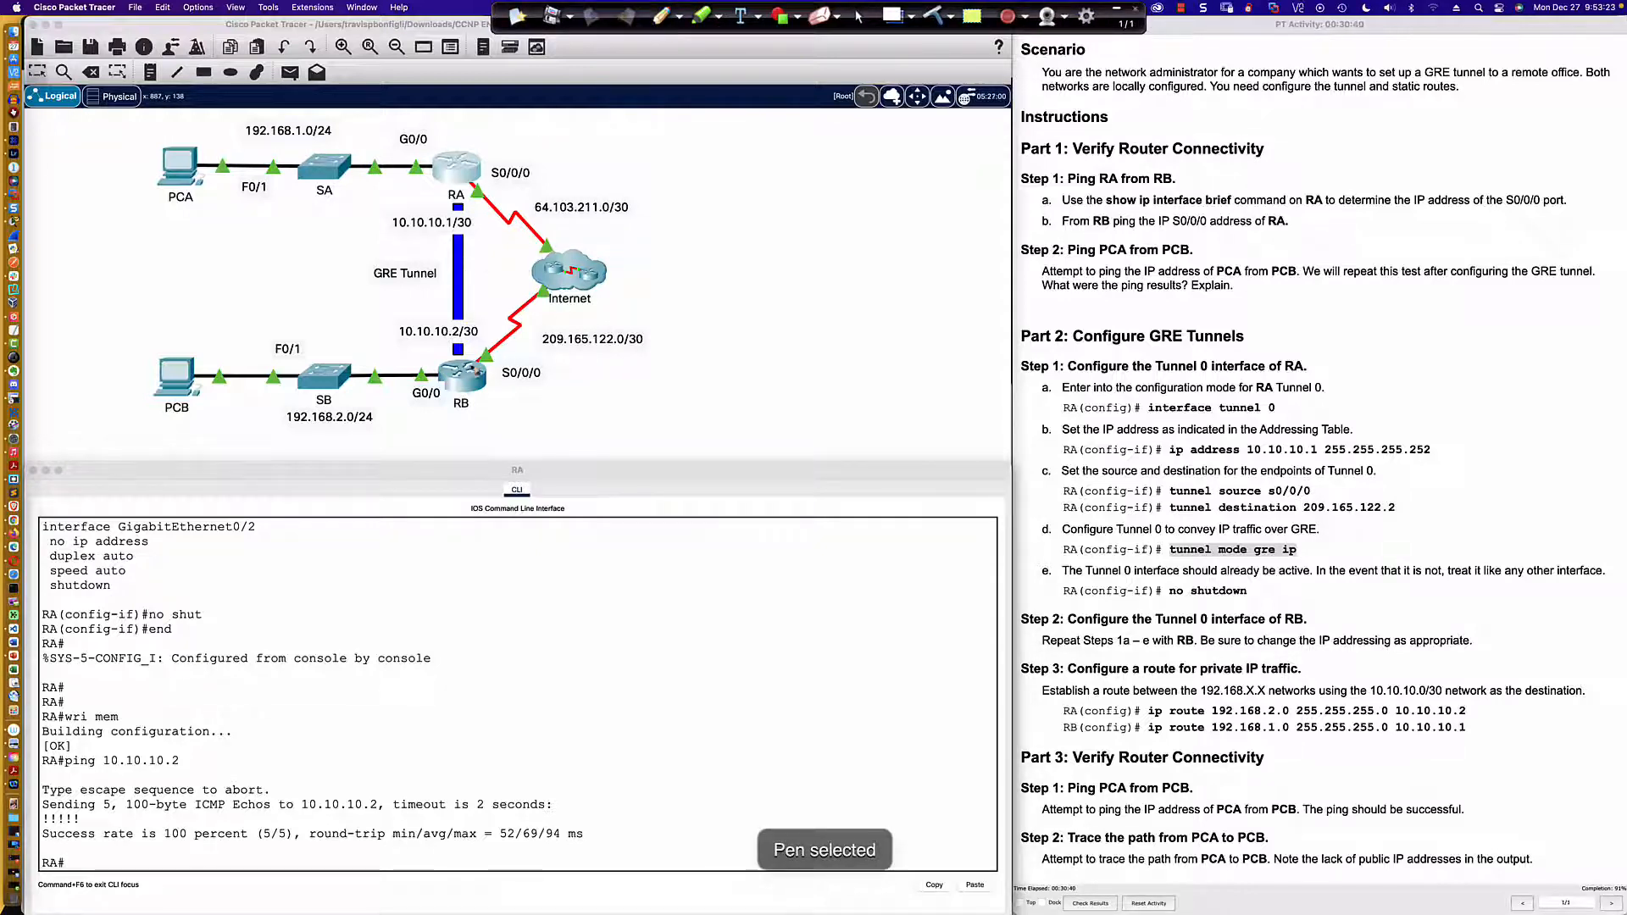
pyautogui.moveTo(468, 367)
pyautogui.mouseDown()
pyautogui.moveTo(561, 339)
pyautogui.moveTo(600, 268)
pyautogui.moveTo(555, 217)
pyautogui.moveTo(485, 188)
pyautogui.moveTo(495, 165)
pyautogui.moveTo(607, 231)
pyautogui.moveTo(615, 339)
pyautogui.moveTo(500, 383)
pyautogui.mouseUp()
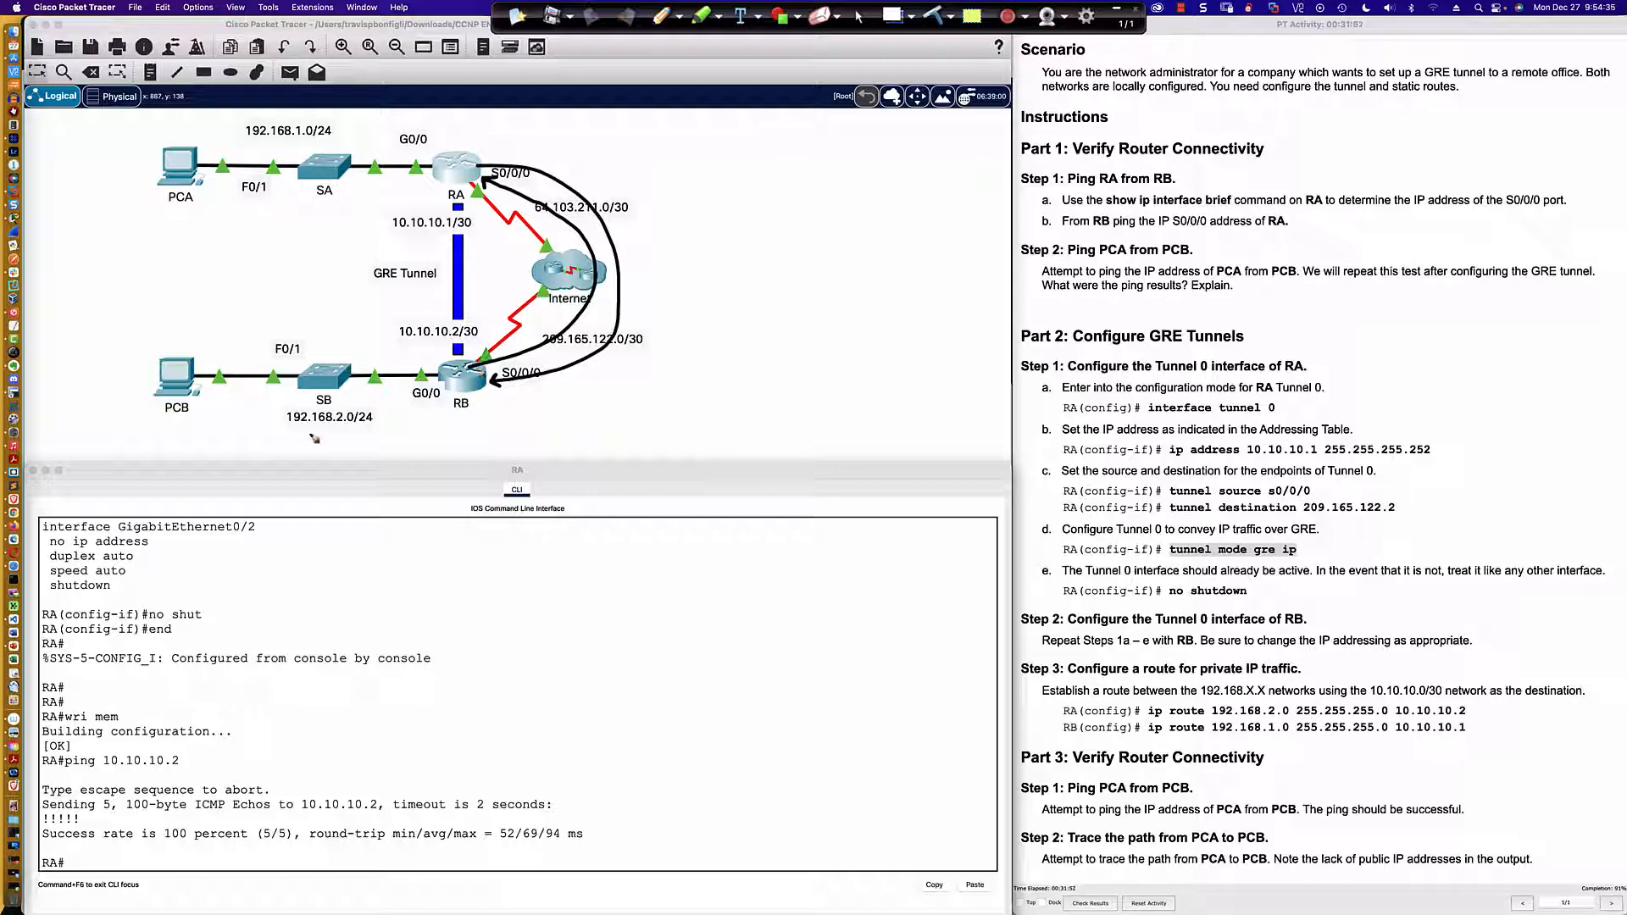
# Step: Underline the 192.168.2.0/24 and 192.168.1.0/24 network labels and the tunnel addresses 10.10.10.2/30 and 10.10.10.1/30
pyautogui.moveTo(287, 433); pyautogui.dragTo(374, 435)
pyautogui.moveTo(245, 142); pyautogui.dragTo(343, 146)
pyautogui.moveTo(400, 342); pyautogui.dragTo(477, 342)
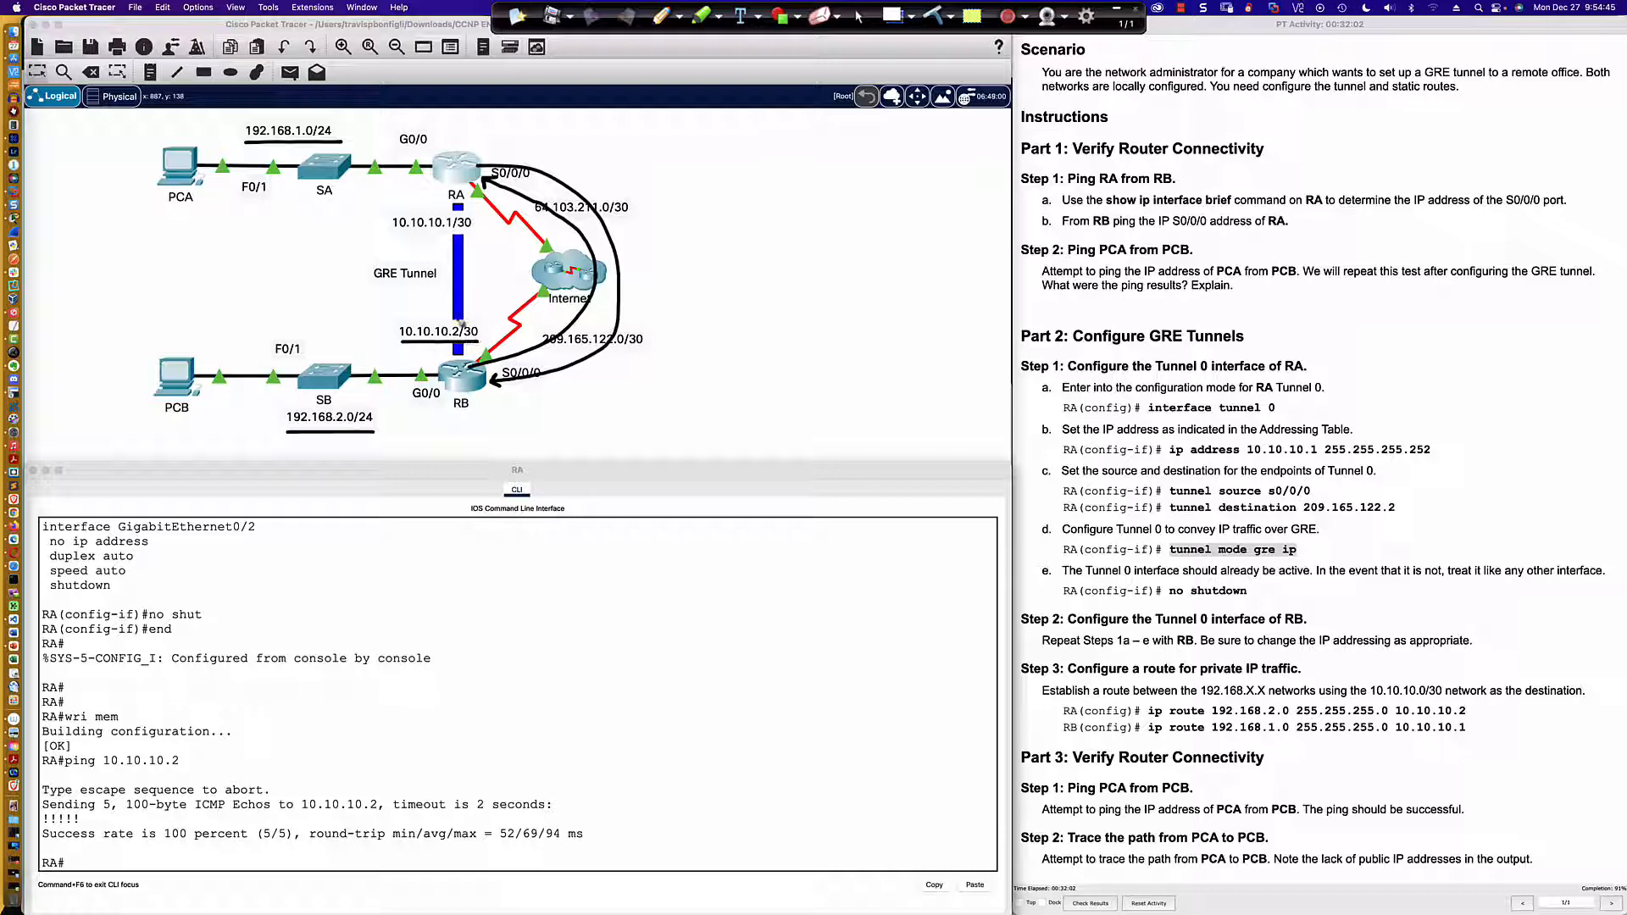
pyautogui.moveTo(392, 229); pyautogui.dragTo(476, 230)
# Step: Sketch a three-row packet diagram beside the topology, labelled DPR, GRE and PACK, with an arrow from IPv4 to the GRE row
pyautogui.moveTo(729, 144)
pyautogui.mouseDown()
pyautogui.moveTo(729, 176)
pyautogui.moveTo(836, 176)
pyautogui.moveTo(730, 138)
pyautogui.moveTo(765, 150)
pyautogui.moveTo(751, 162)
pyautogui.moveTo(833, 222)
pyautogui.moveTo(843, 178)
pyautogui.moveTo(759, 208)
pyautogui.moveTo(805, 204)
pyautogui.moveTo(806, 187)
pyautogui.moveTo(737, 261)
pyautogui.moveTo(847, 262)
pyautogui.moveTo(850, 225)
pyautogui.mouseUp()
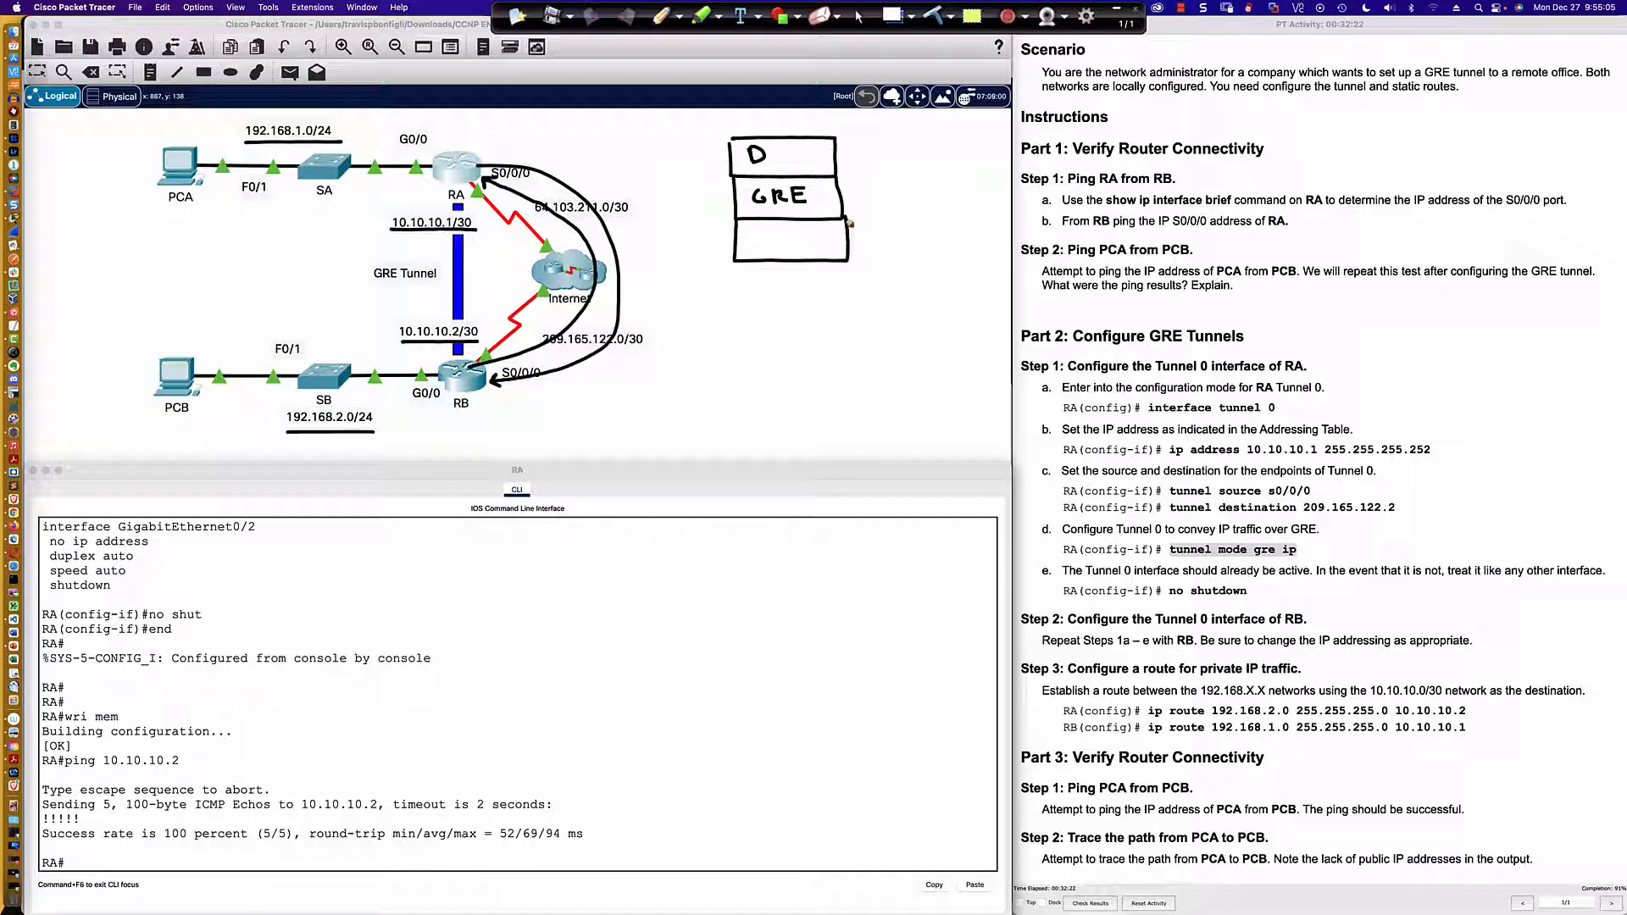
pyautogui.moveTo(869, 188)
pyautogui.mouseDown()
pyautogui.moveTo(827, 205)
pyautogui.moveTo(879, 190)
pyautogui.moveTo(880, 175)
pyautogui.moveTo(887, 195)
pyautogui.moveTo(925, 171)
pyautogui.moveTo(925, 185)
pyautogui.mouseUp()
pyautogui.moveTo(788, 156)
pyautogui.mouseDown()
pyautogui.moveTo(810, 169)
pyautogui.moveTo(776, 165)
pyautogui.moveTo(781, 149)
pyautogui.moveTo(790, 166)
pyautogui.mouseUp()
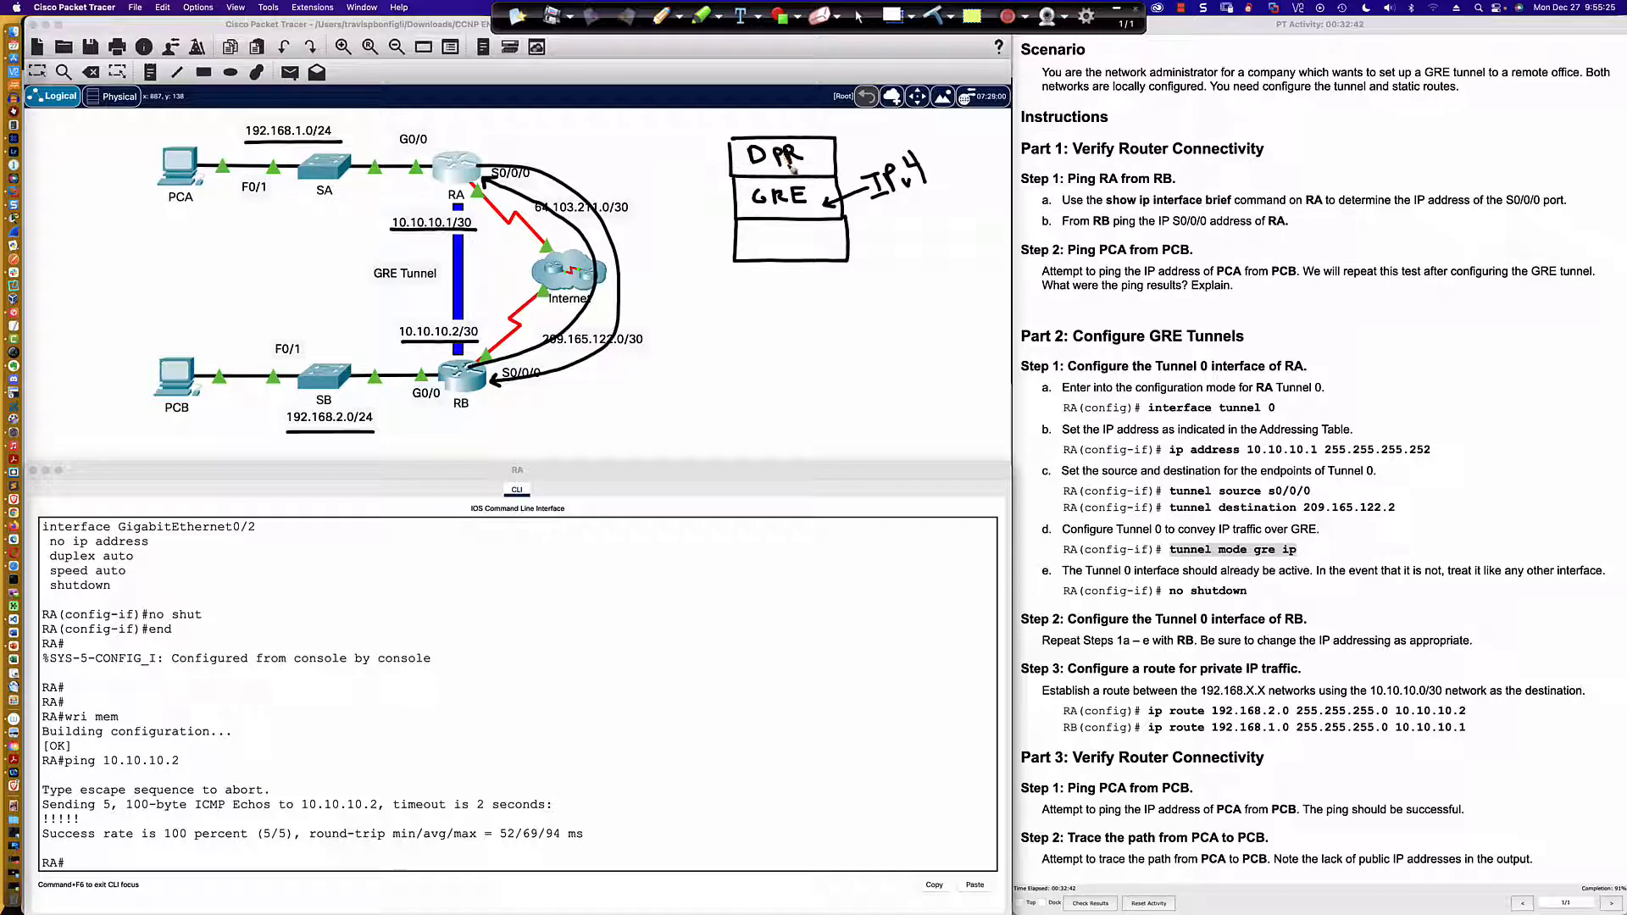
pyautogui.moveTo(772, 166); pyautogui.dragTo(807, 166)
pyautogui.moveTo(773, 233); pyautogui.dragTo(774, 251)
pyautogui.moveTo(773, 234)
pyautogui.mouseDown()
pyautogui.moveTo(821, 251)
pyautogui.moveTo(793, 256)
pyautogui.moveTo(828, 253)
pyautogui.mouseUp()
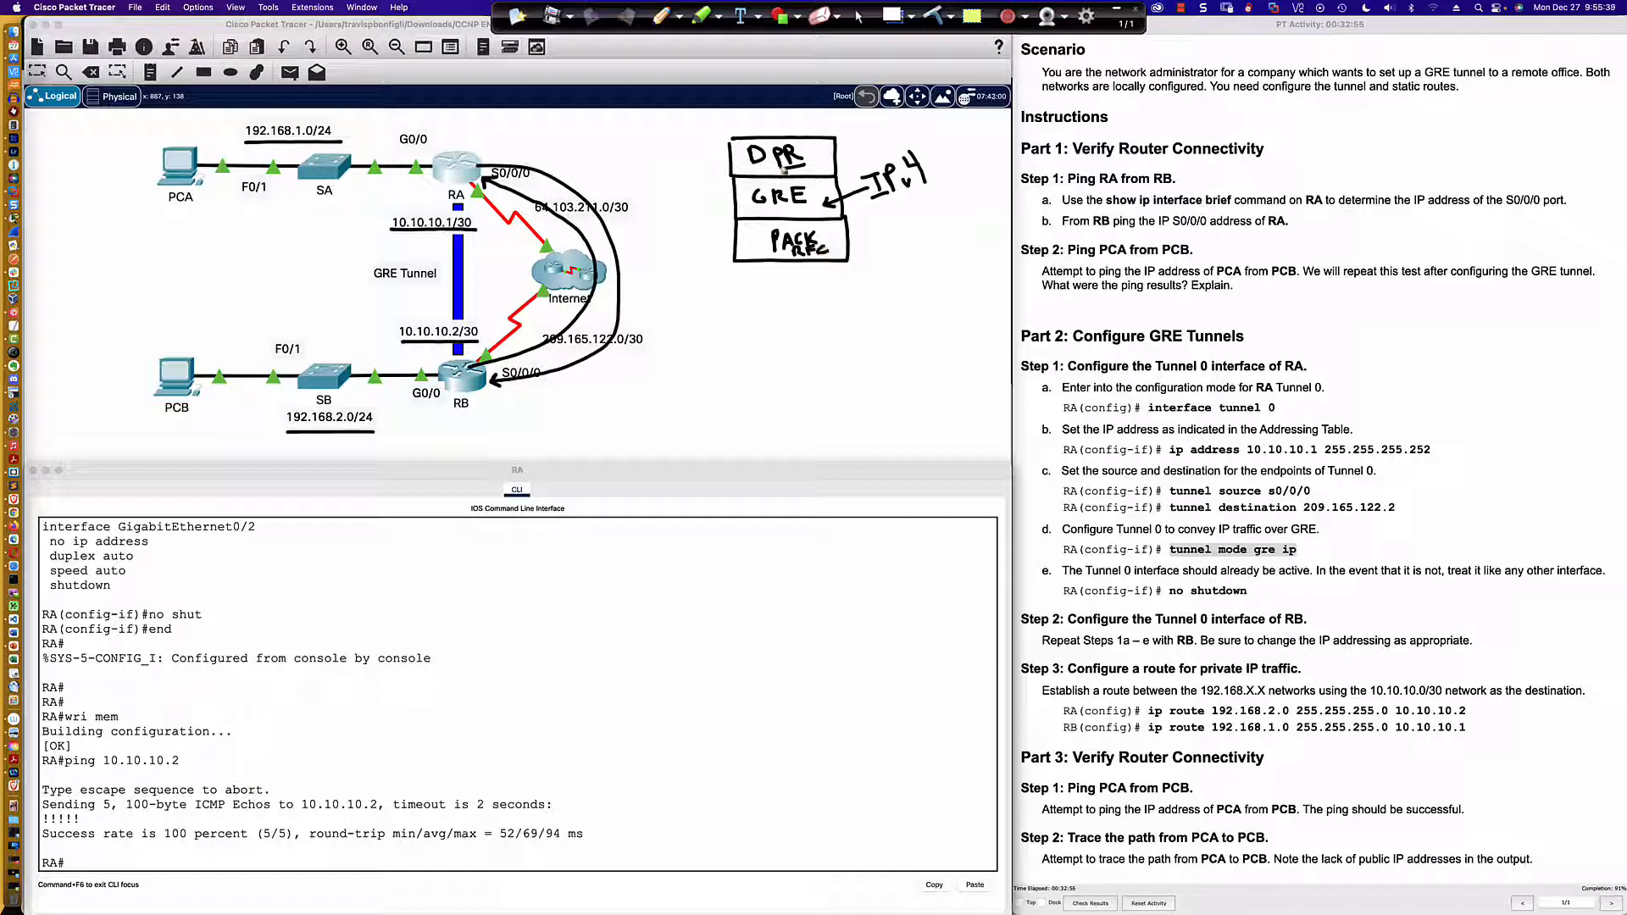
# Step: Add arrows pointing to the DPR and PACK rows and strike out the DPR and GRE rows of the packet sketch
pyautogui.moveTo(868, 127); pyautogui.dragTo(853, 155)
pyautogui.moveTo(728, 139)
pyautogui.mouseDown()
pyautogui.moveTo(845, 153)
pyautogui.moveTo(731, 159)
pyautogui.moveTo(732, 202)
pyautogui.moveTo(688, 174)
pyautogui.moveTo(773, 191)
pyautogui.moveTo(843, 179)
pyautogui.moveTo(851, 240)
pyautogui.moveTo(870, 245)
pyautogui.mouseUp()
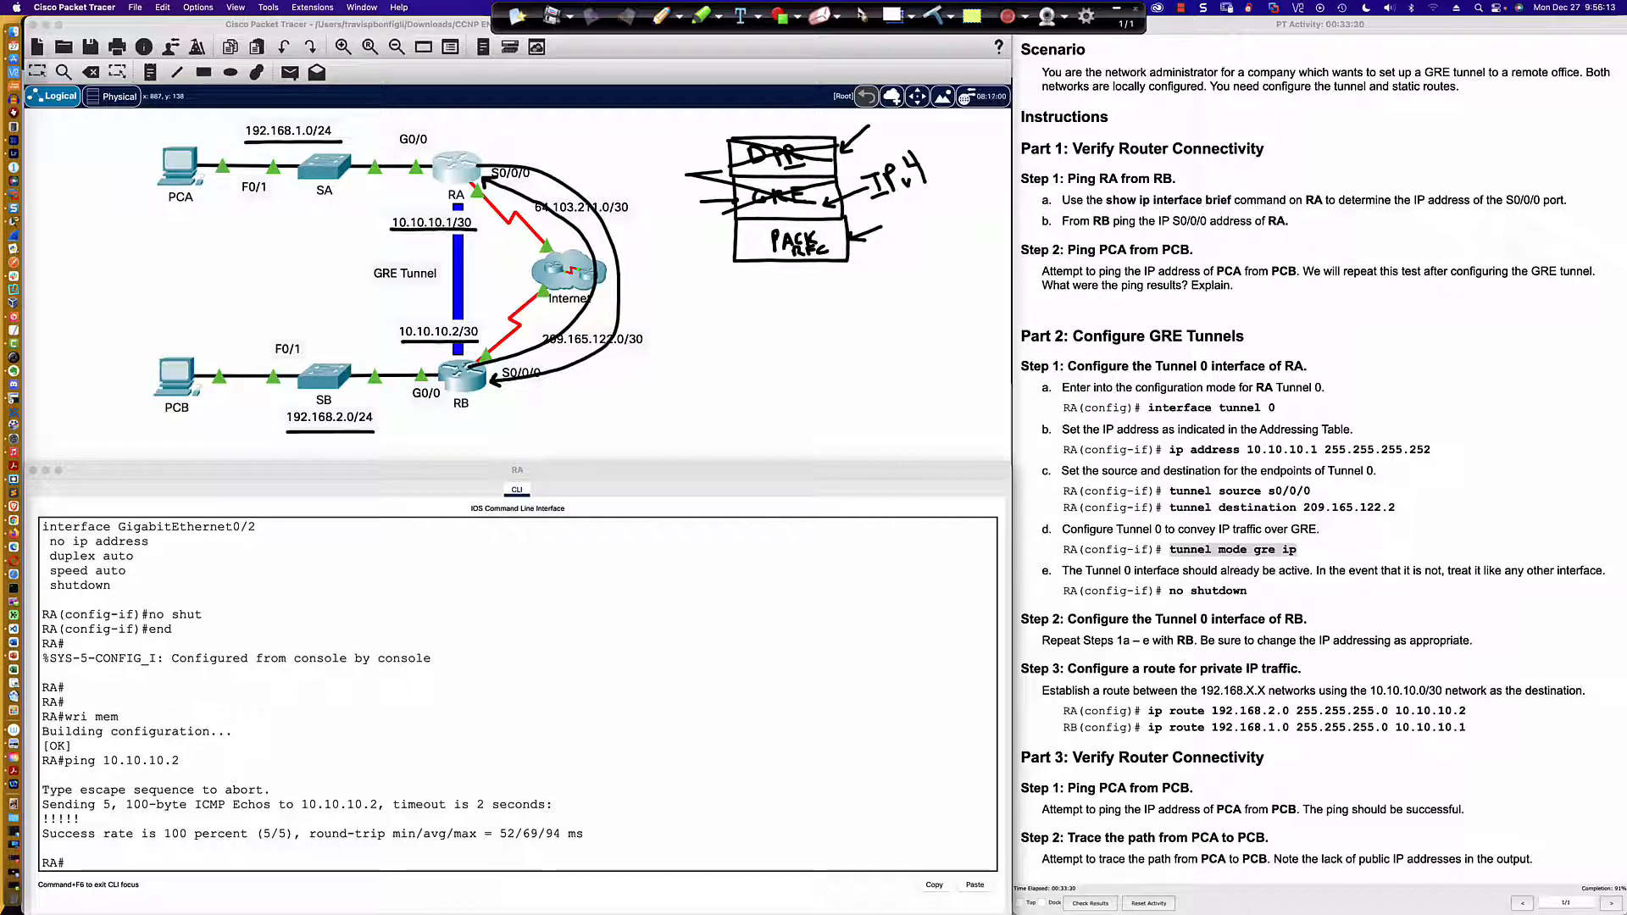
# Step: Stop annotating and highlight the Step 3 instructions on configuring a route for private IP traffic
pyautogui.click(861, 15)
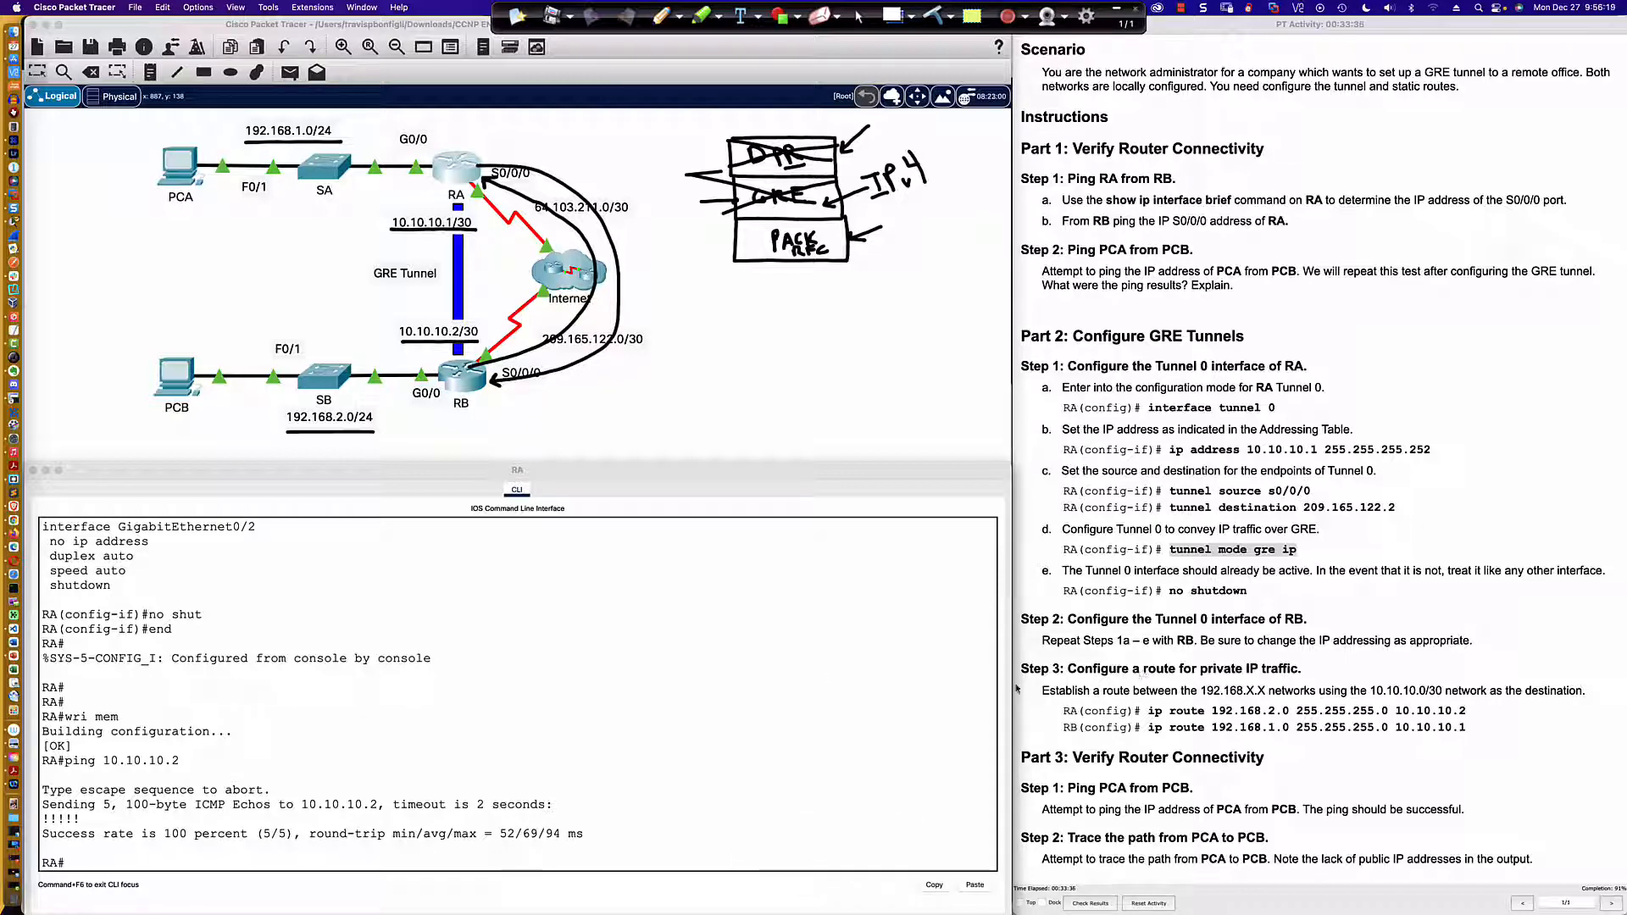
pyautogui.moveTo(1022, 670); pyautogui.dragTo(1481, 733)
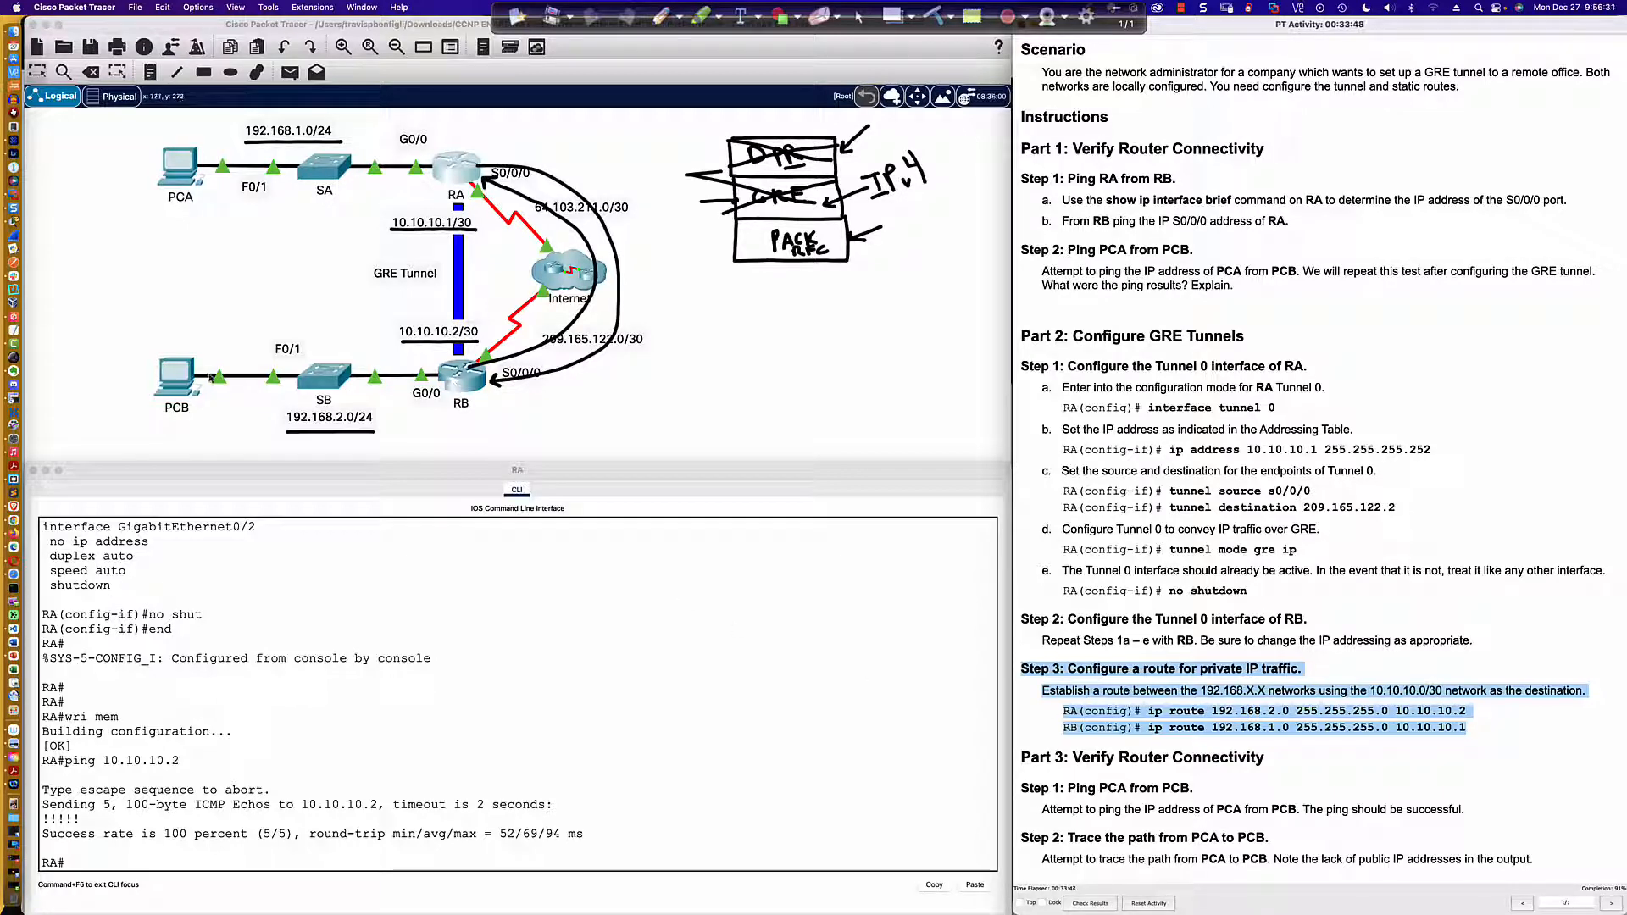
# Step: Repeat the ping to 192.168.2.2 from PCA's Command Prompt
pyautogui.click(178, 163)
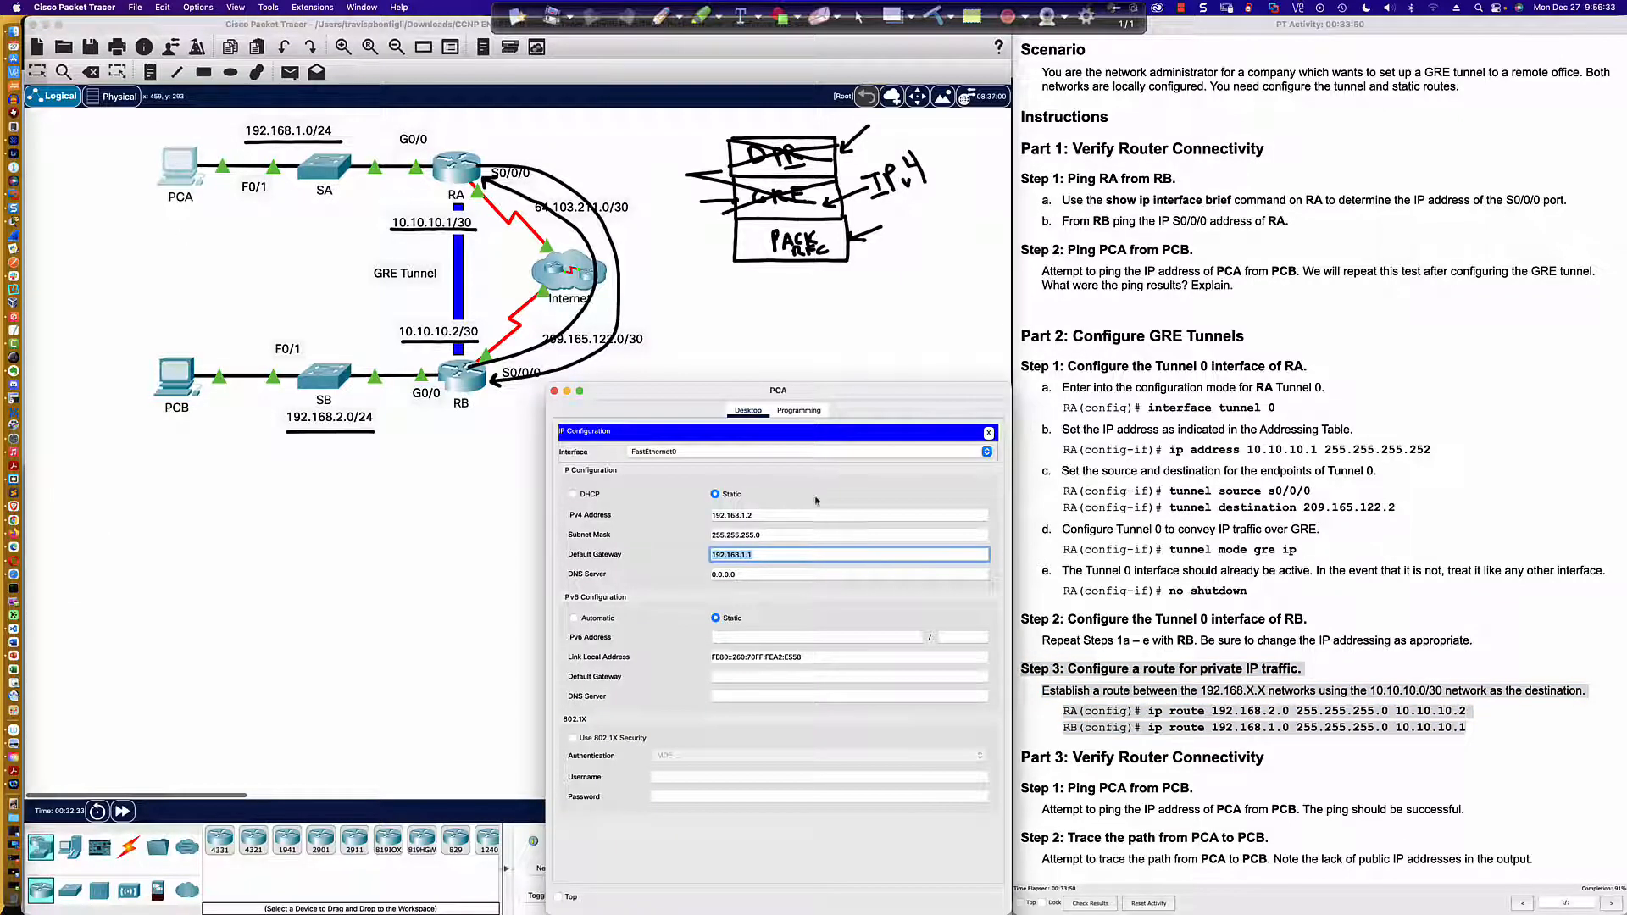
pyautogui.click(988, 433)
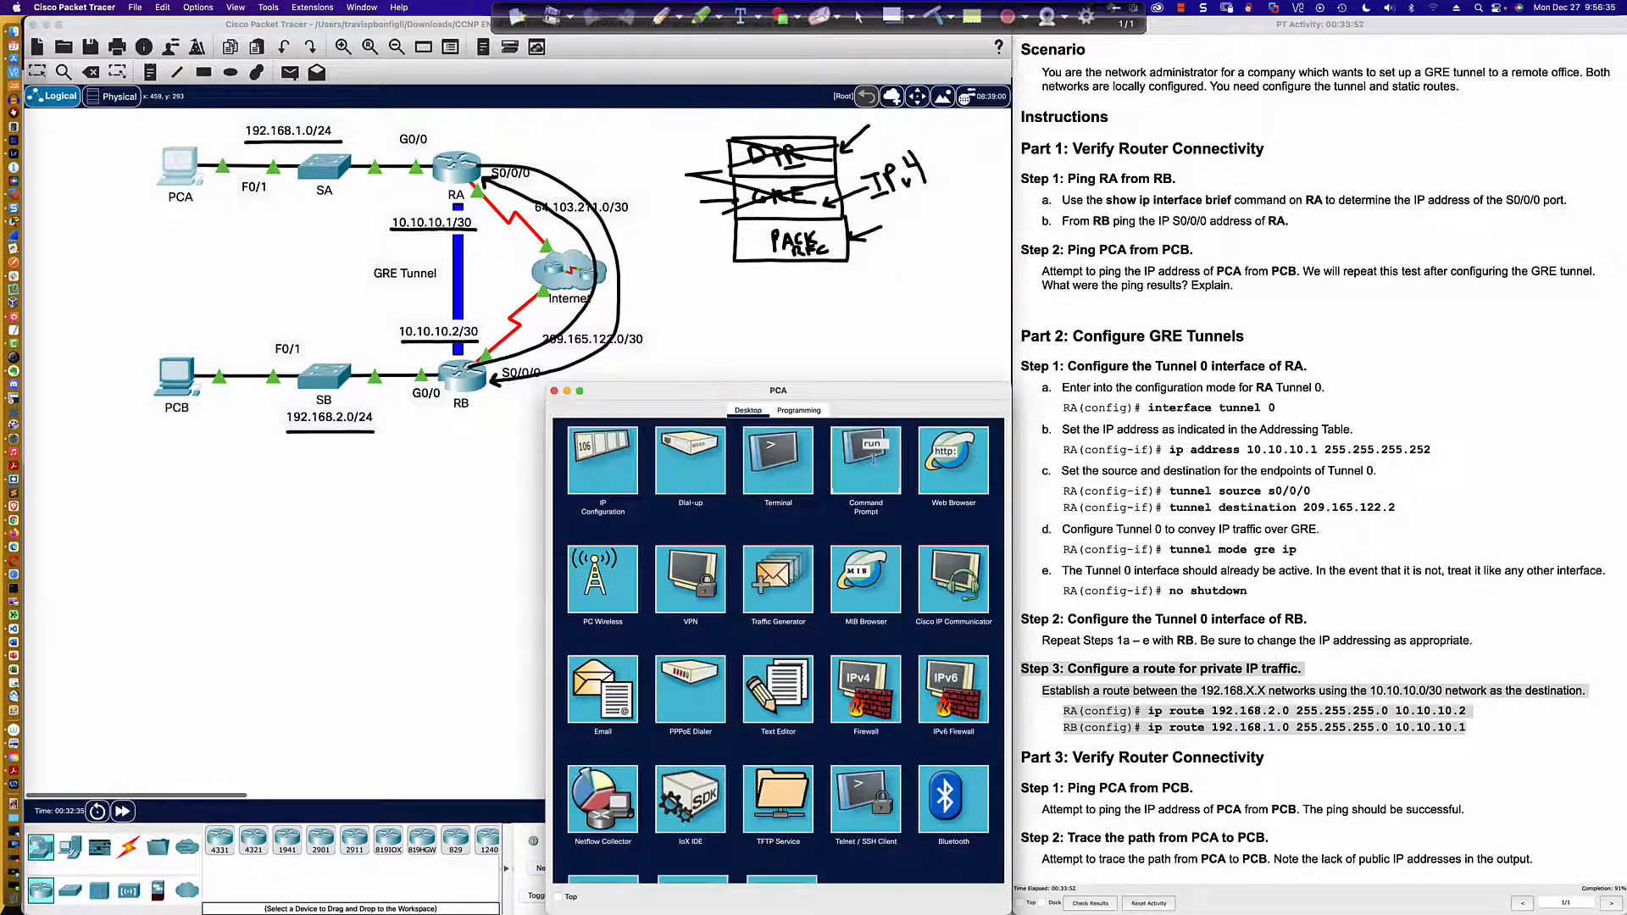
pyautogui.click(877, 462)
pyautogui.press('Up')
pyautogui.press('Return')
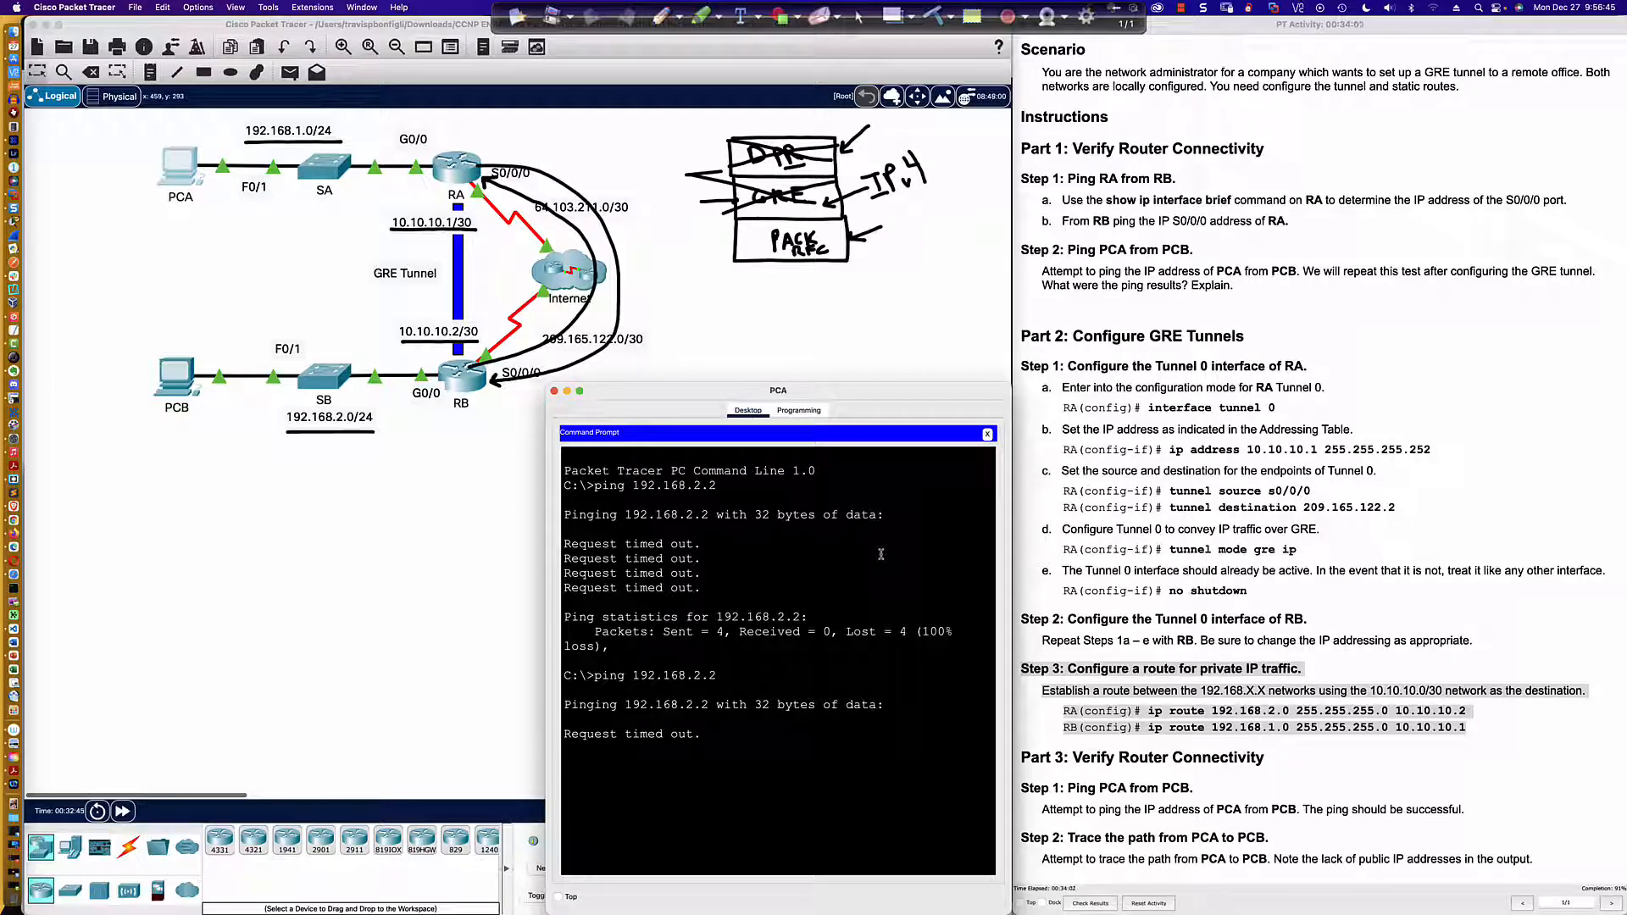
pyautogui.scroll(-1, 461, 222)
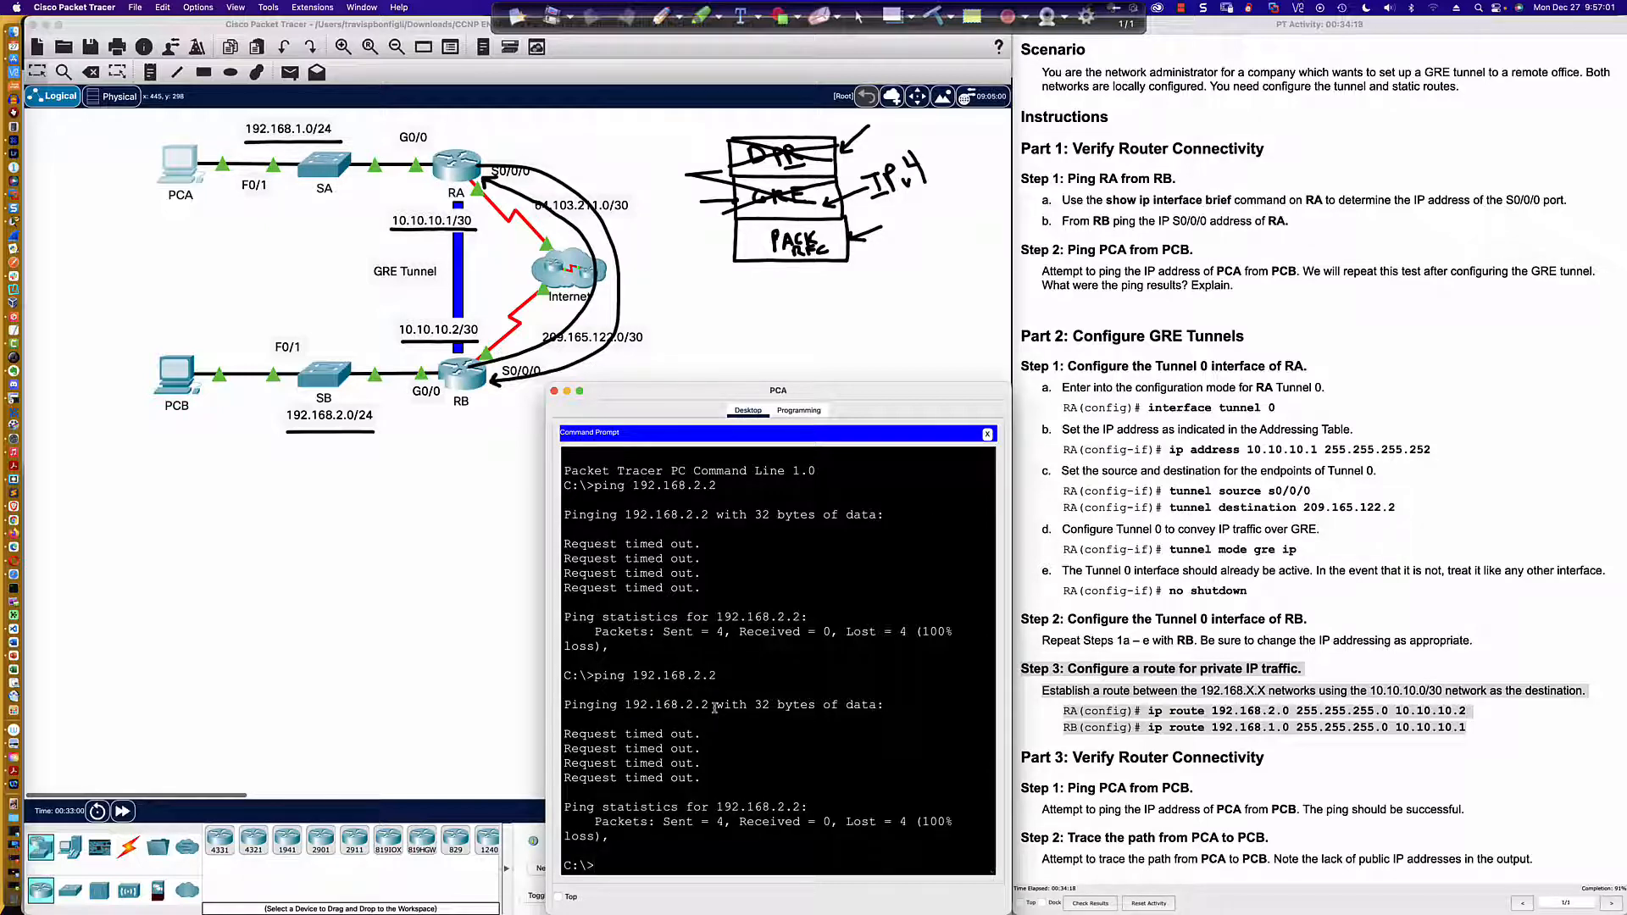
# Step: Check the default gateway in PCA's IP Configuration
pyautogui.click(986, 435)
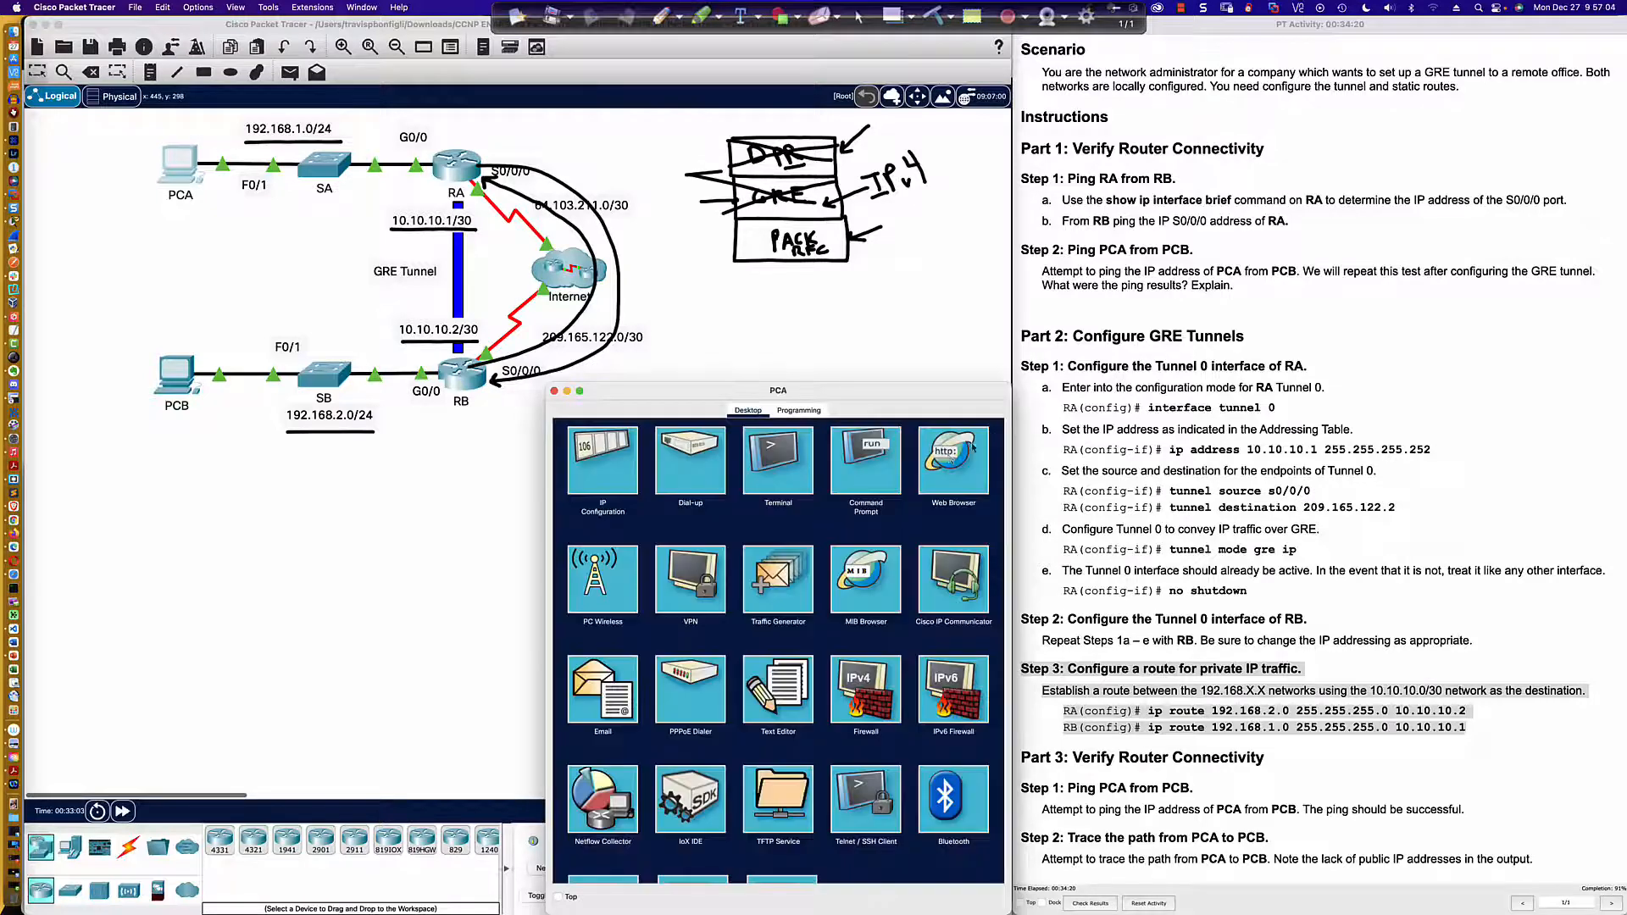
pyautogui.click(602, 463)
pyautogui.click(761, 555)
pyautogui.moveTo(761, 555); pyautogui.dragTo(712, 556)
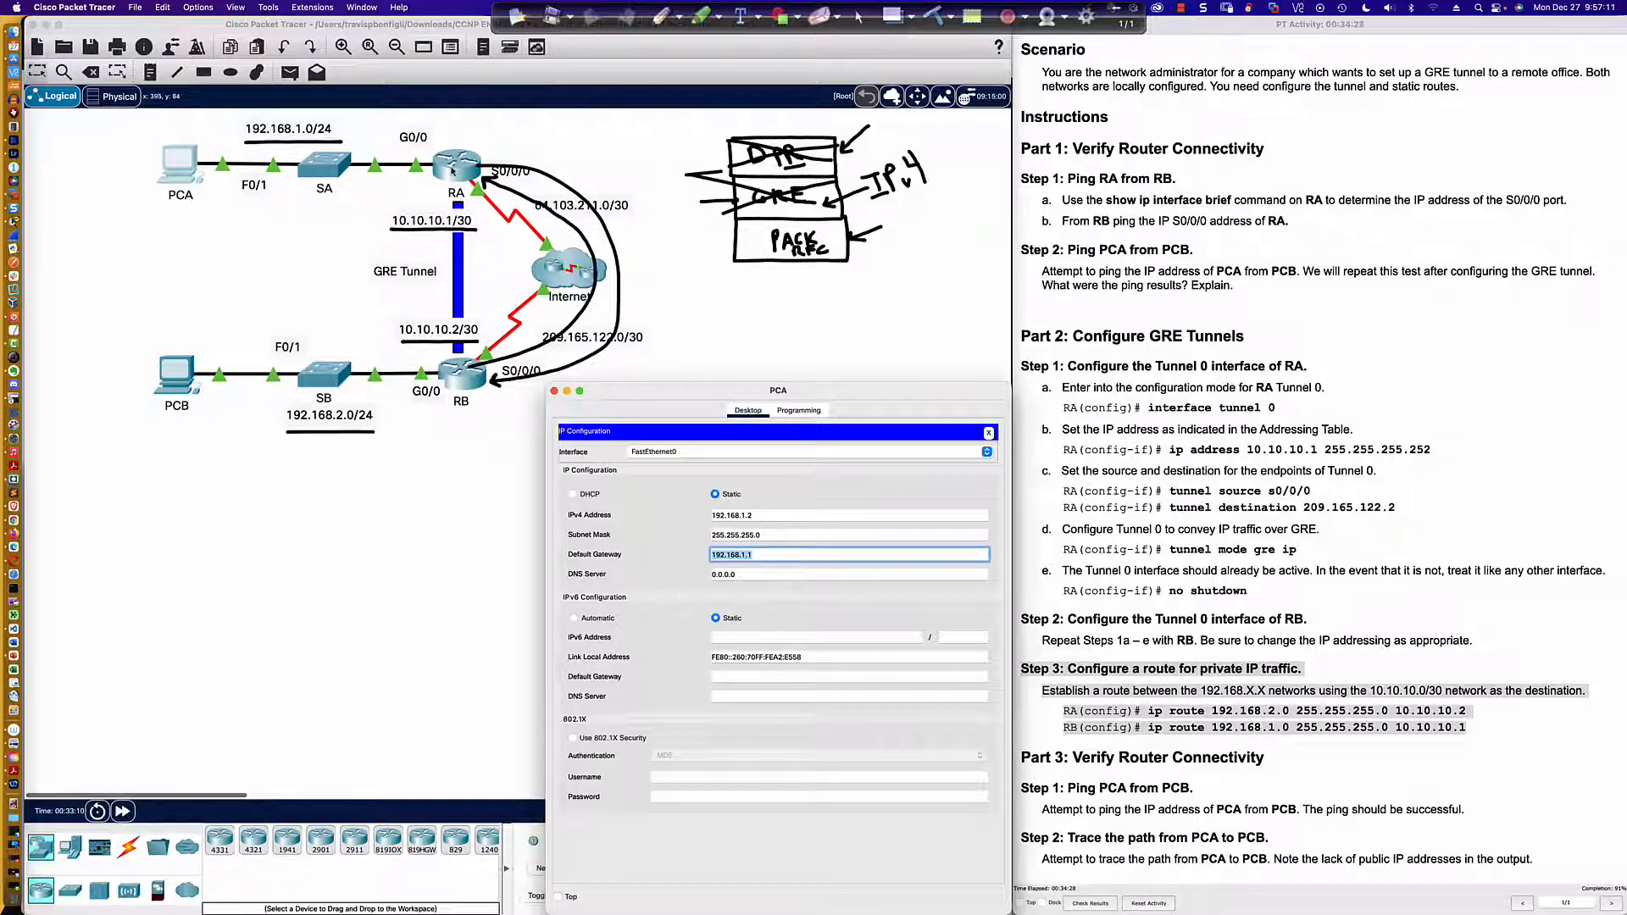
# Step: Display RA's routing table with sh ip route and highlight the two Tunnel0 entries
pyautogui.click(452, 169)
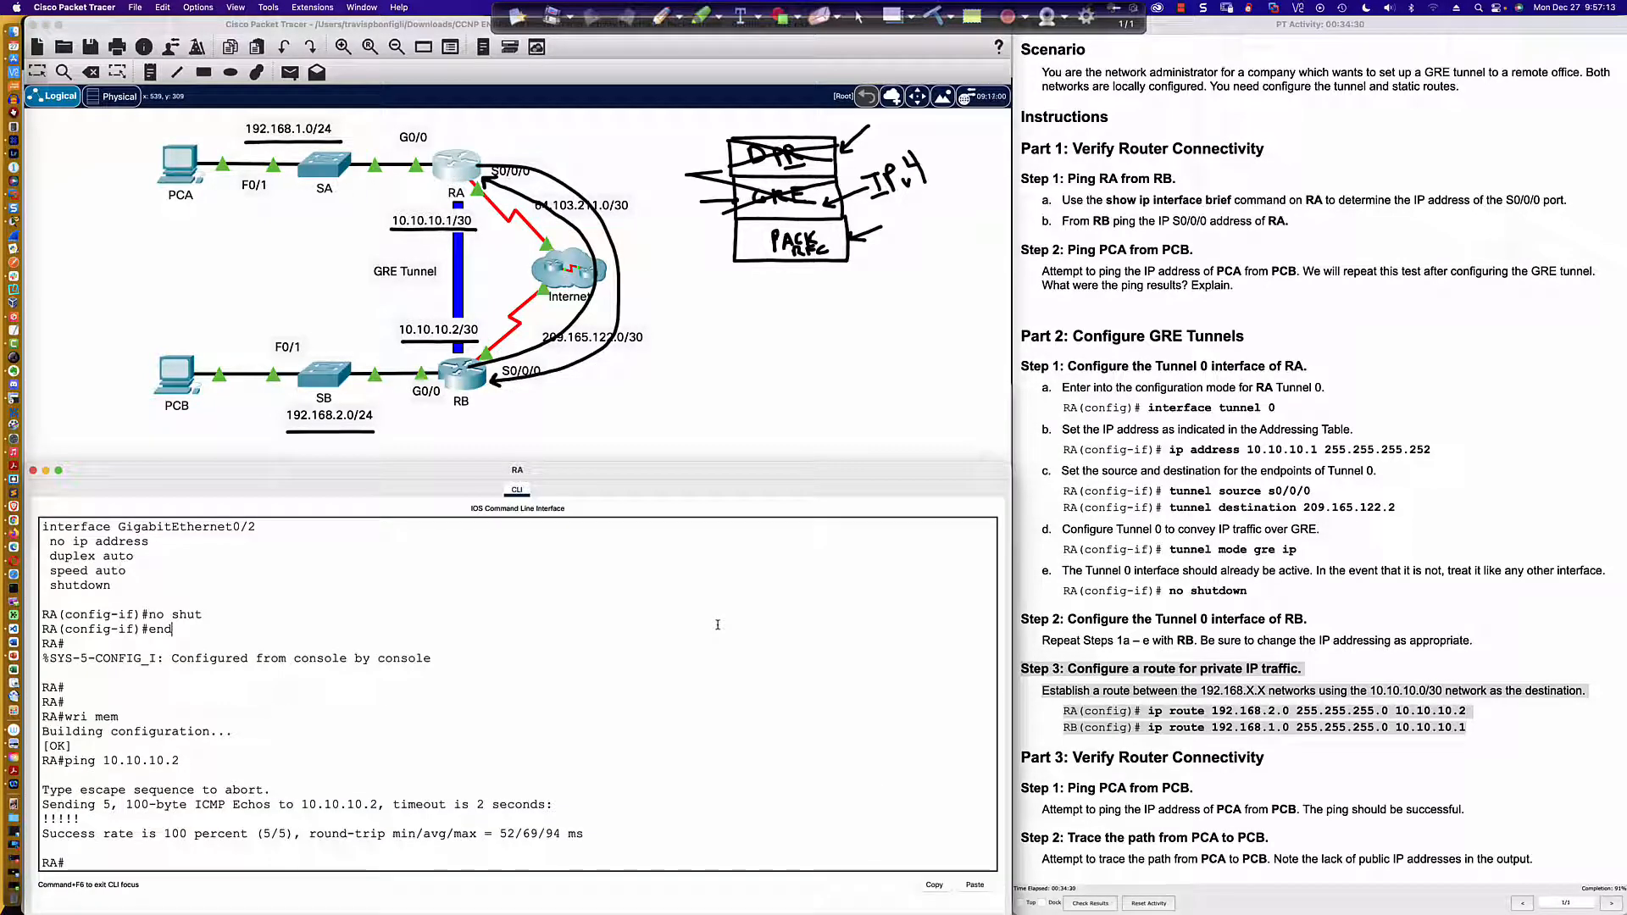
pyautogui.write('sh ip route')
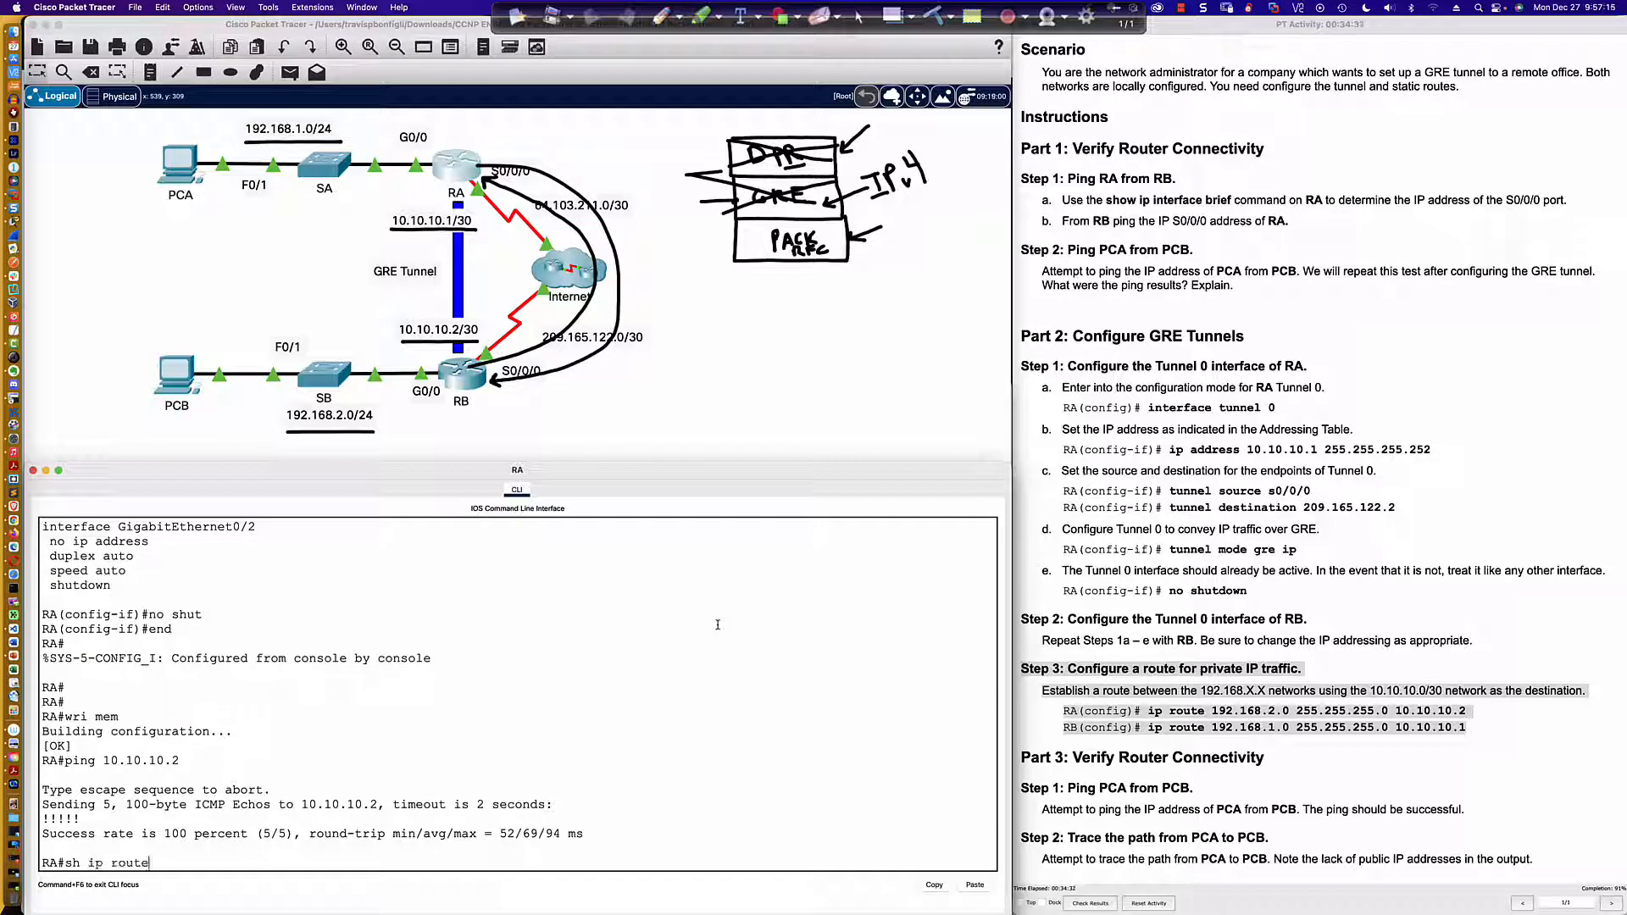
pyautogui.press('Return')
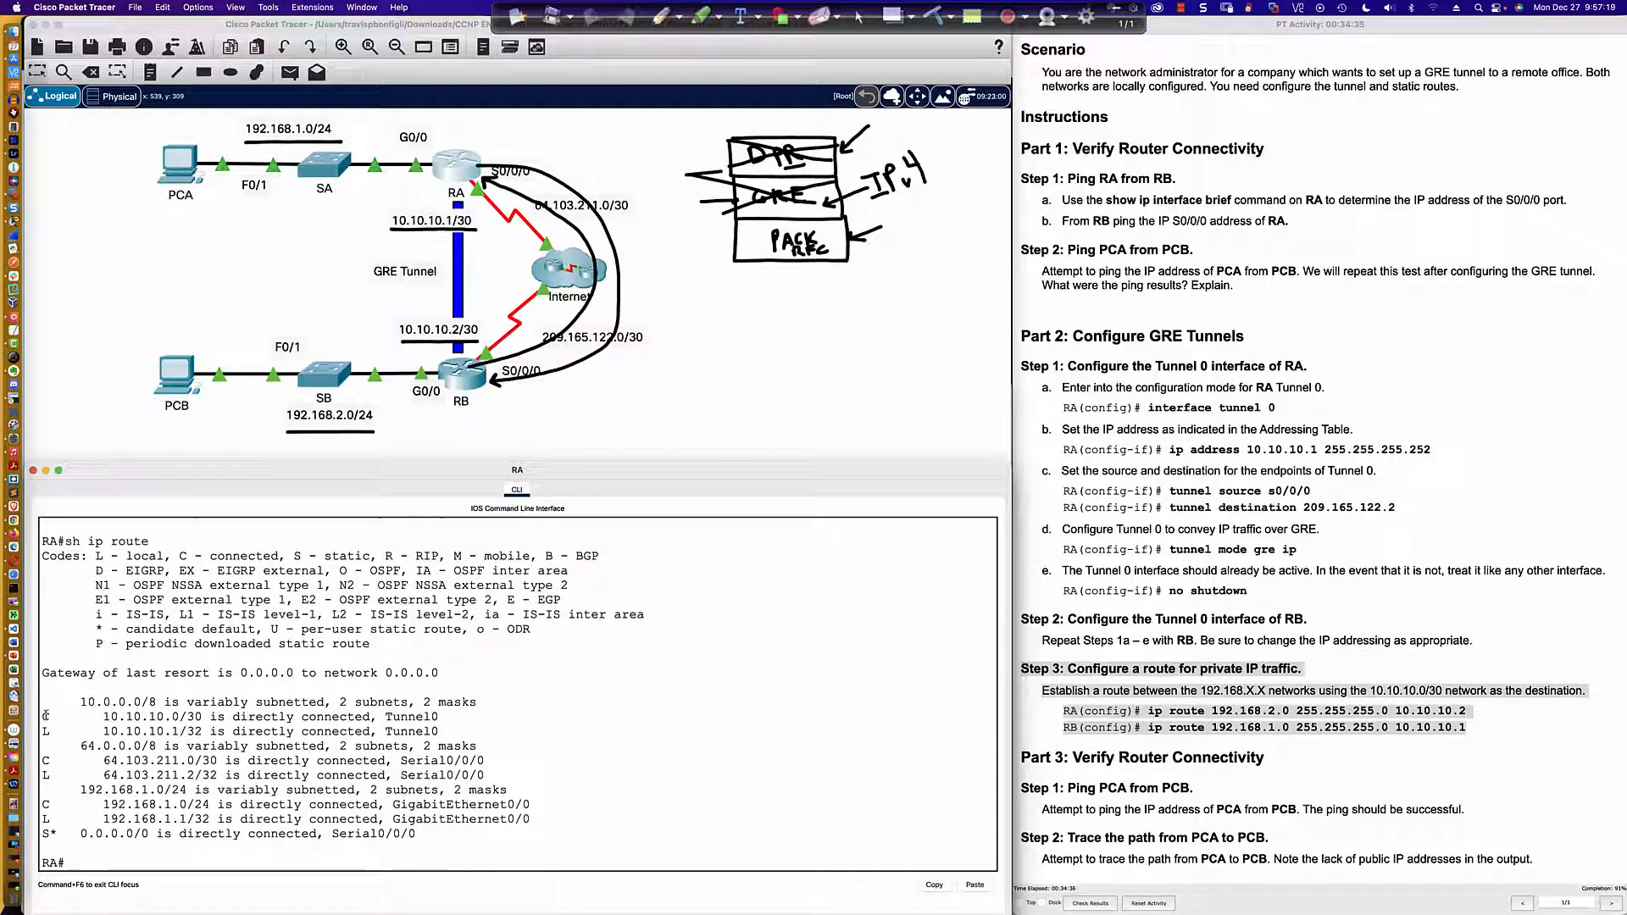
pyautogui.moveTo(45, 716); pyautogui.dragTo(455, 727)
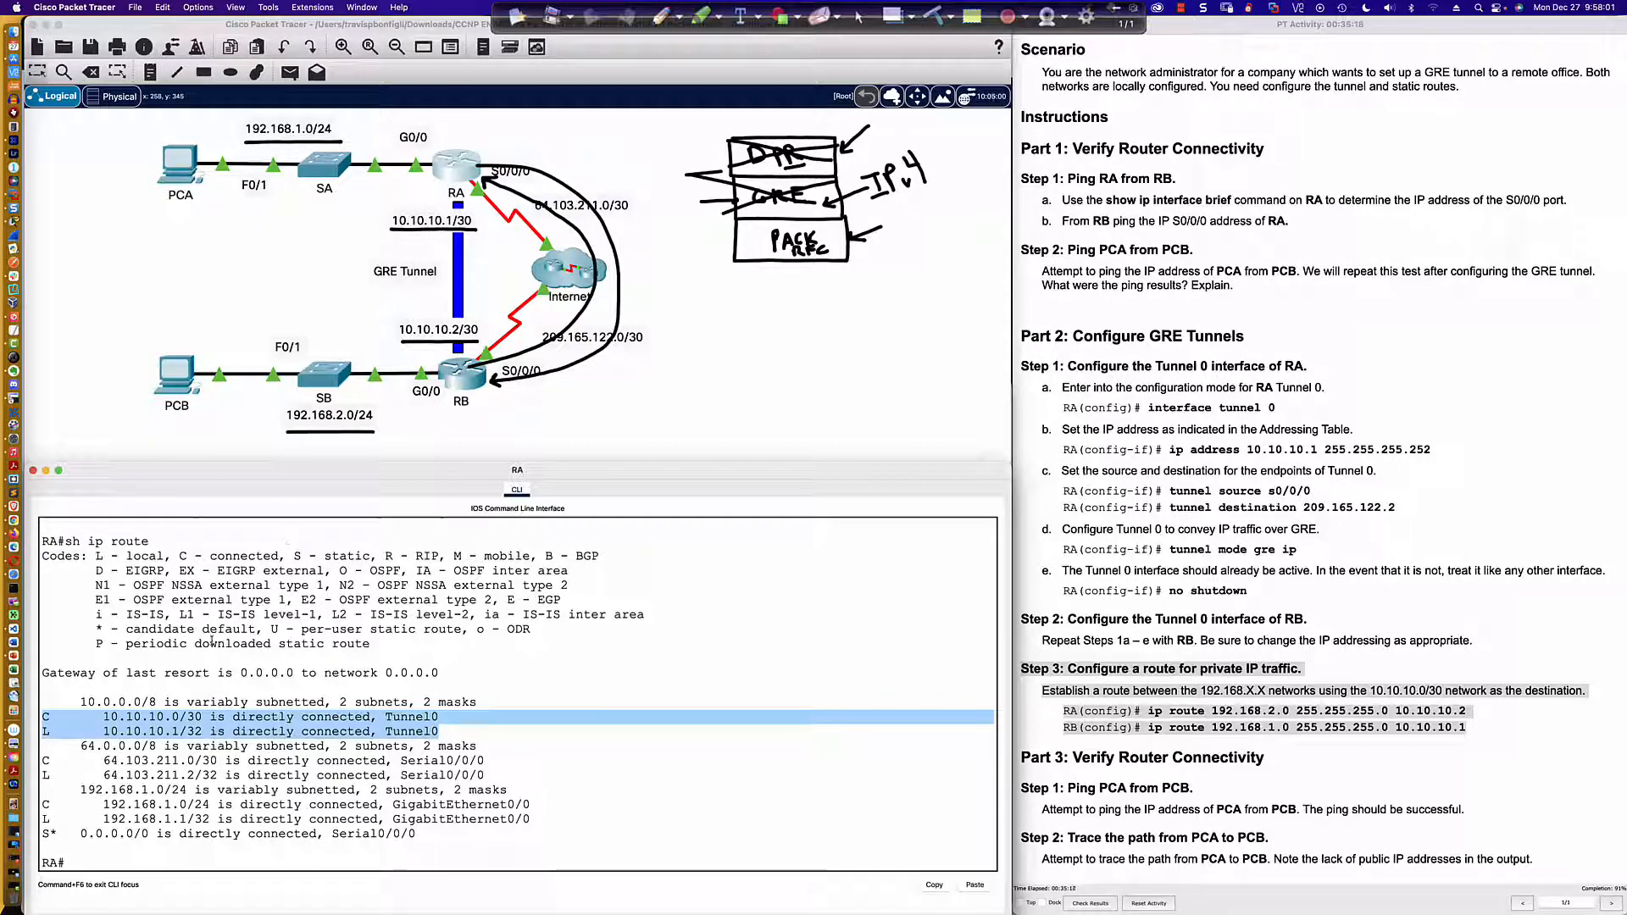
# Step: Highlight the static default route in RA's routing table and clear the highlighting from the Step 3 instructions
pyautogui.moveTo(44, 834); pyautogui.dragTo(414, 834)
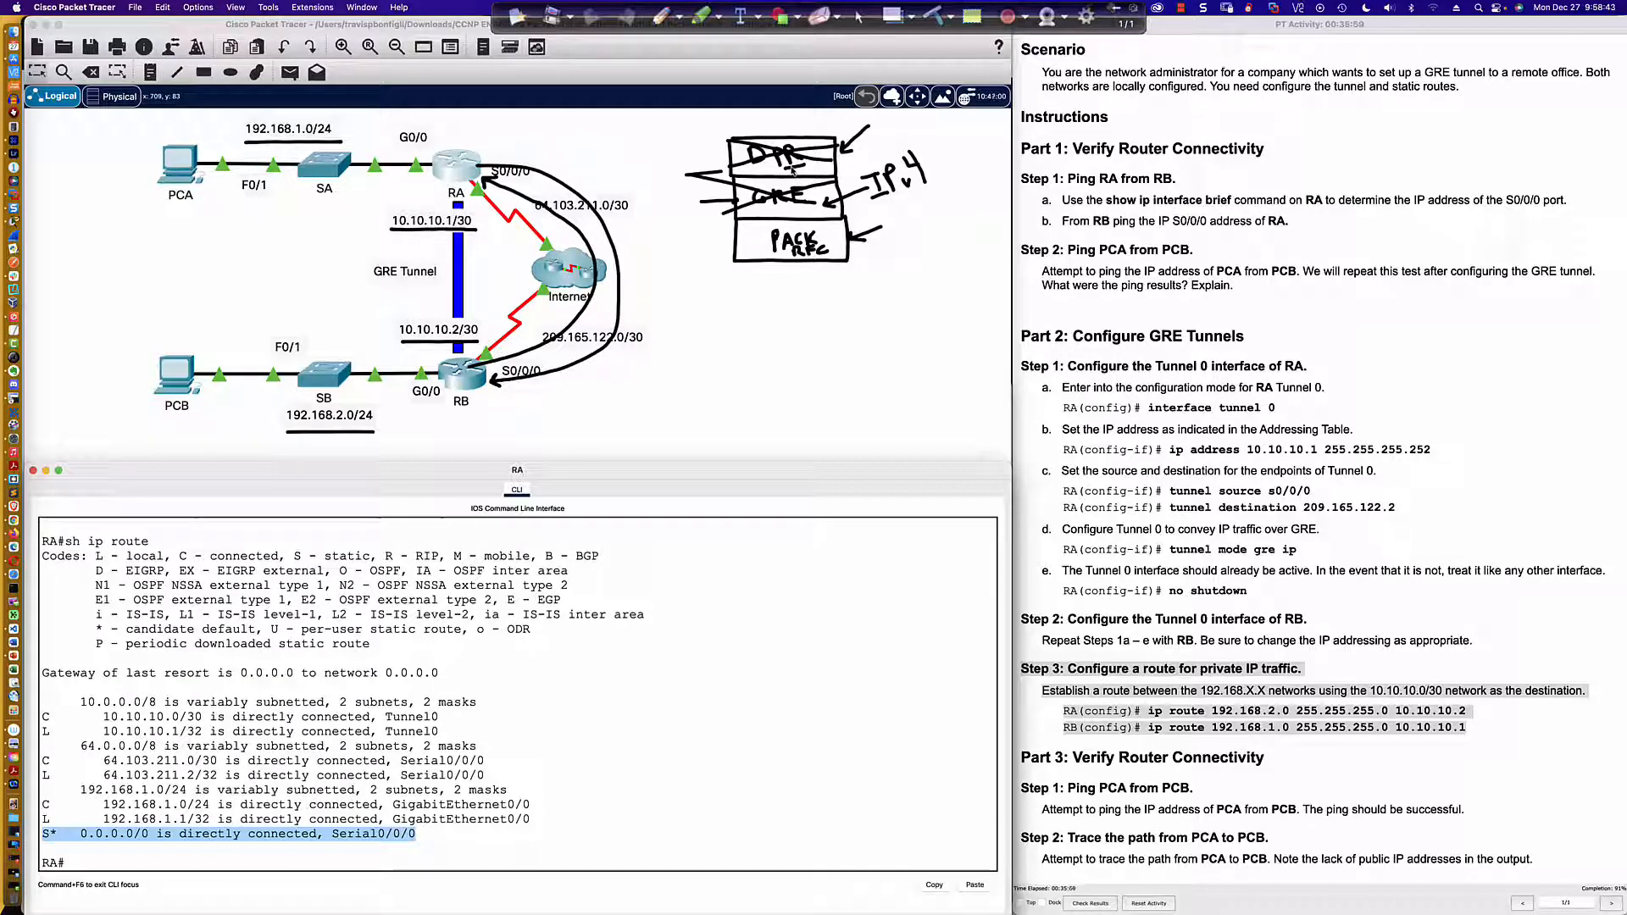
pyautogui.click(1286, 714)
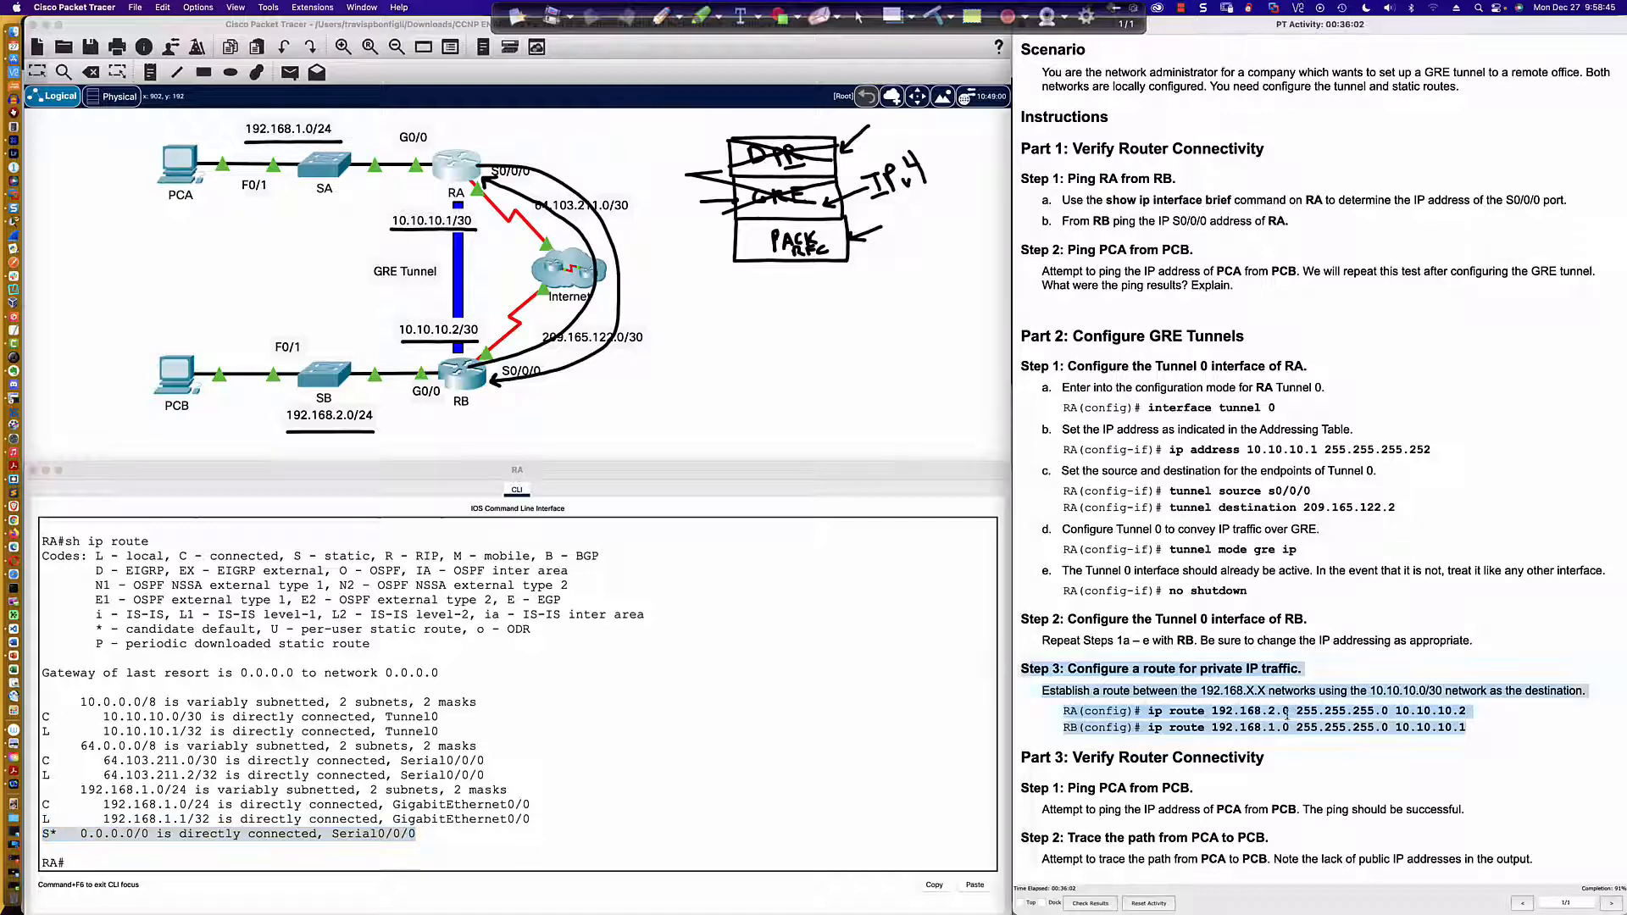
pyautogui.click(1287, 714)
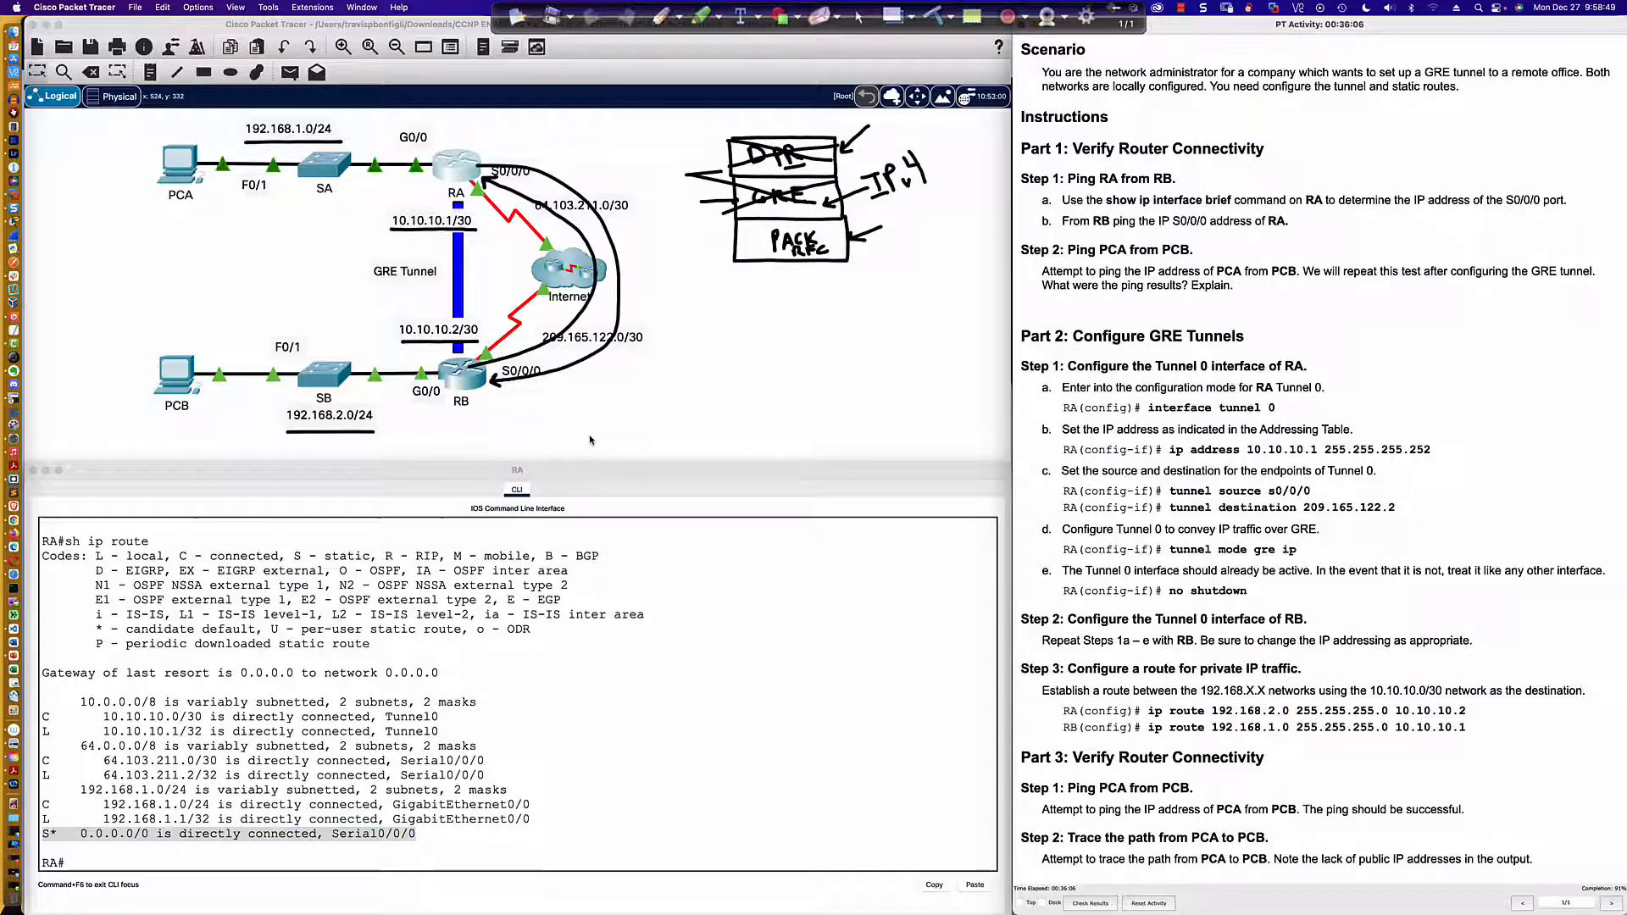
# Step: Enter global configuration mode in RA's CLI with conf t
pyautogui.click(669, 588)
pyautogui.click(754, 684)
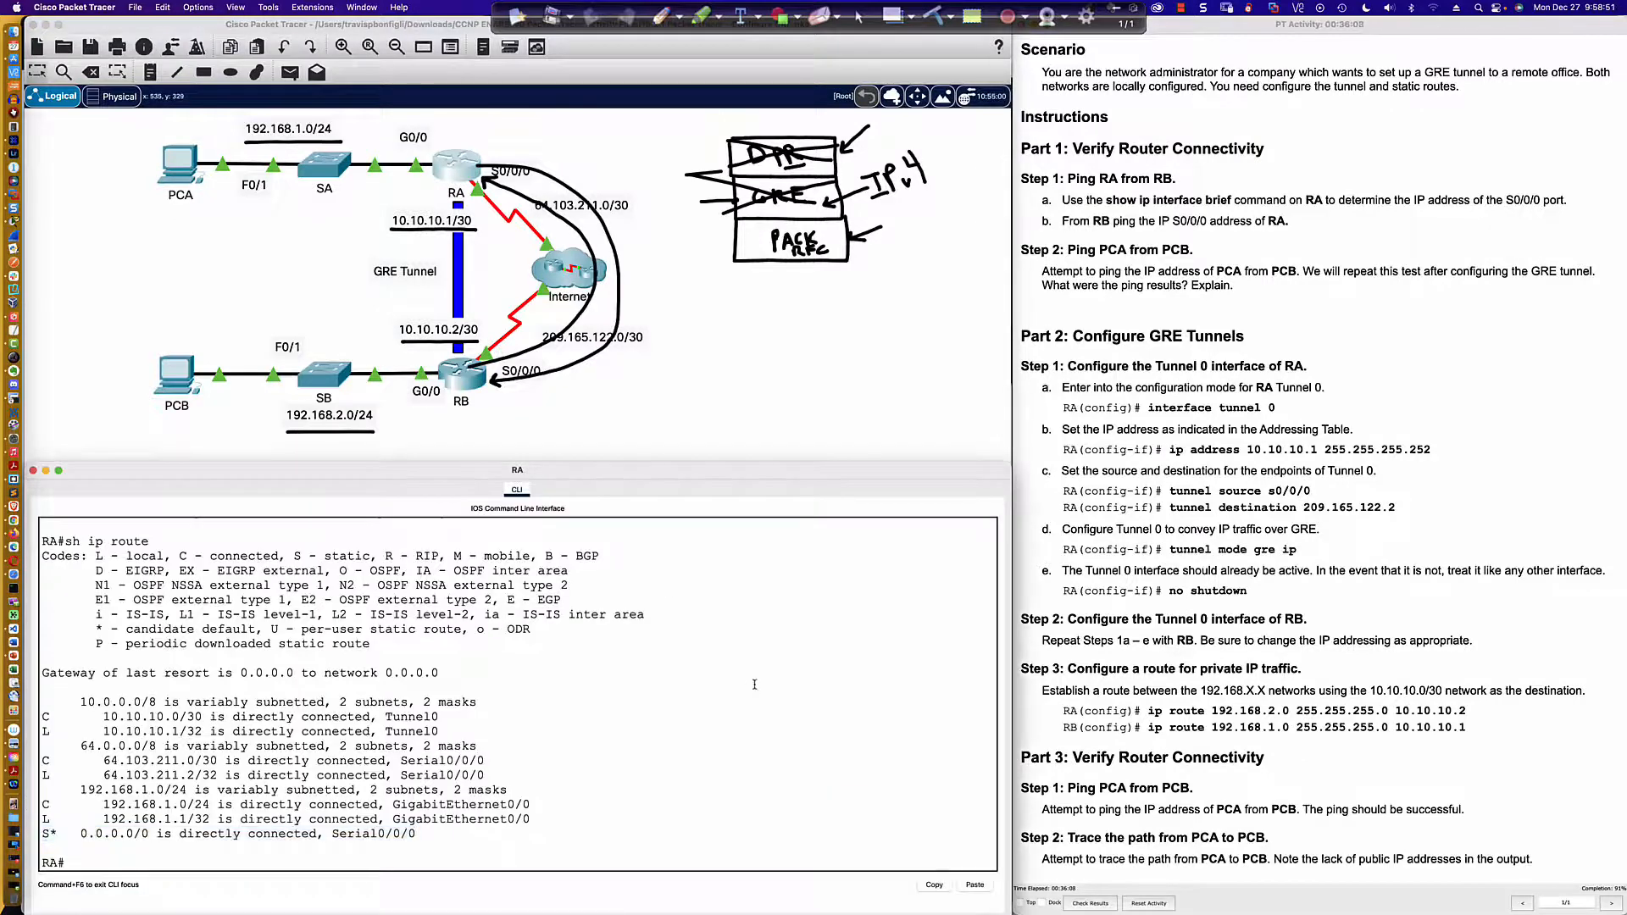
pyautogui.press('Return')
pyautogui.press('Return')
pyautogui.write('conf t')
pyautogui.press('Return')
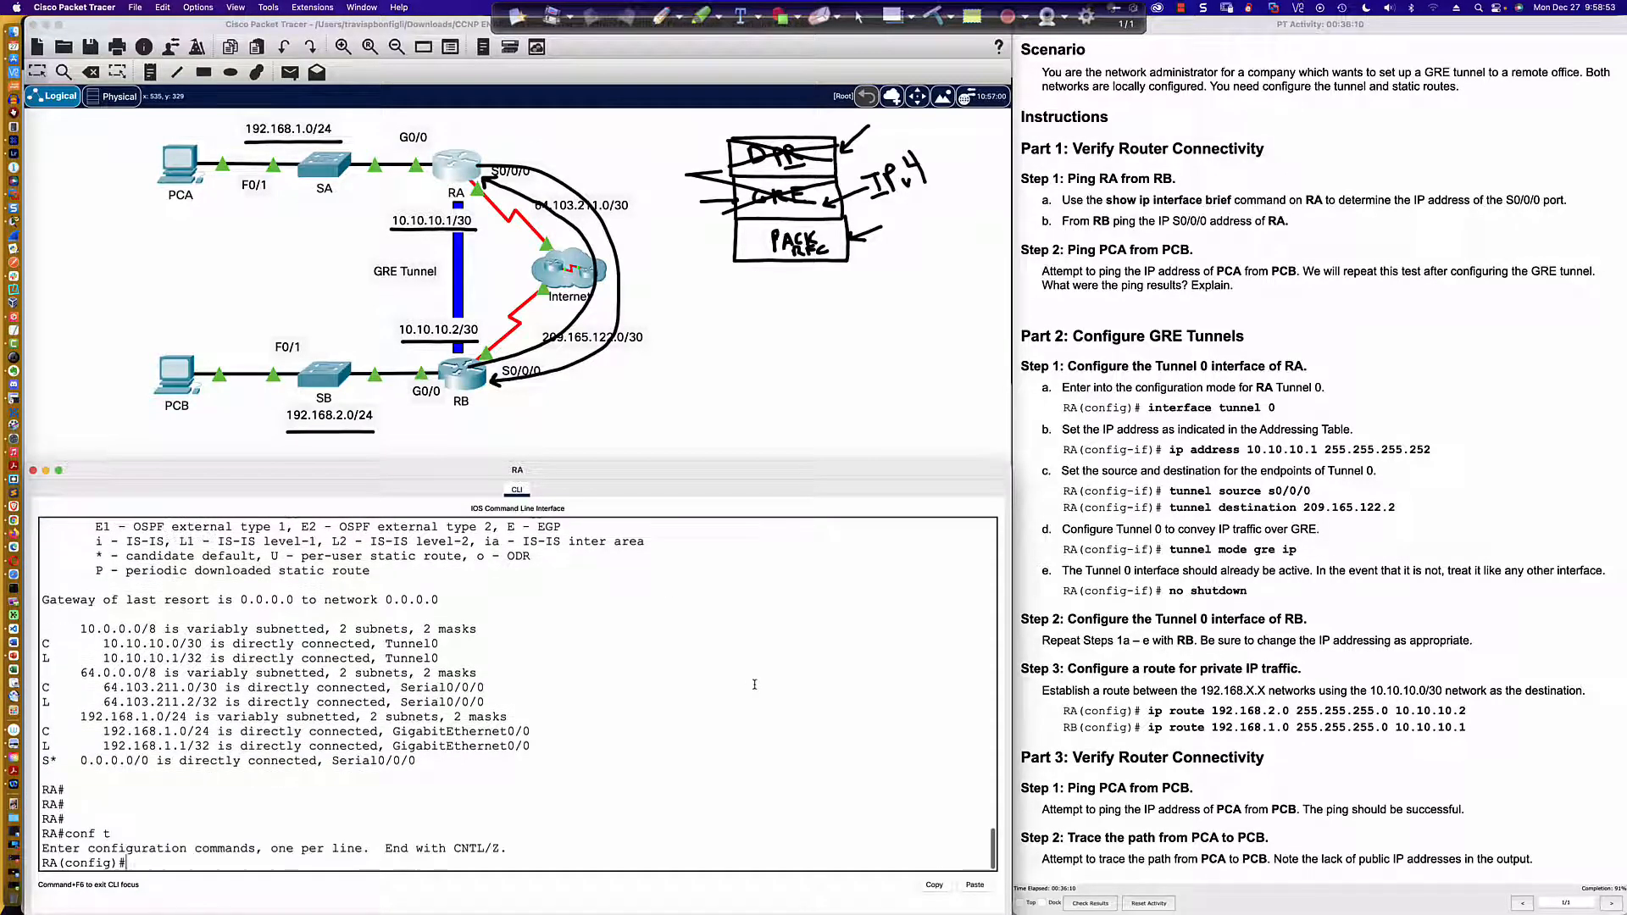
# Step: Add a static route on RA to 192.168.2.0 255.255.255.0 through the tunnel's far end 10.10.10.2
pyautogui.write('ip route')
pyautogui.write('192.168.2.0')
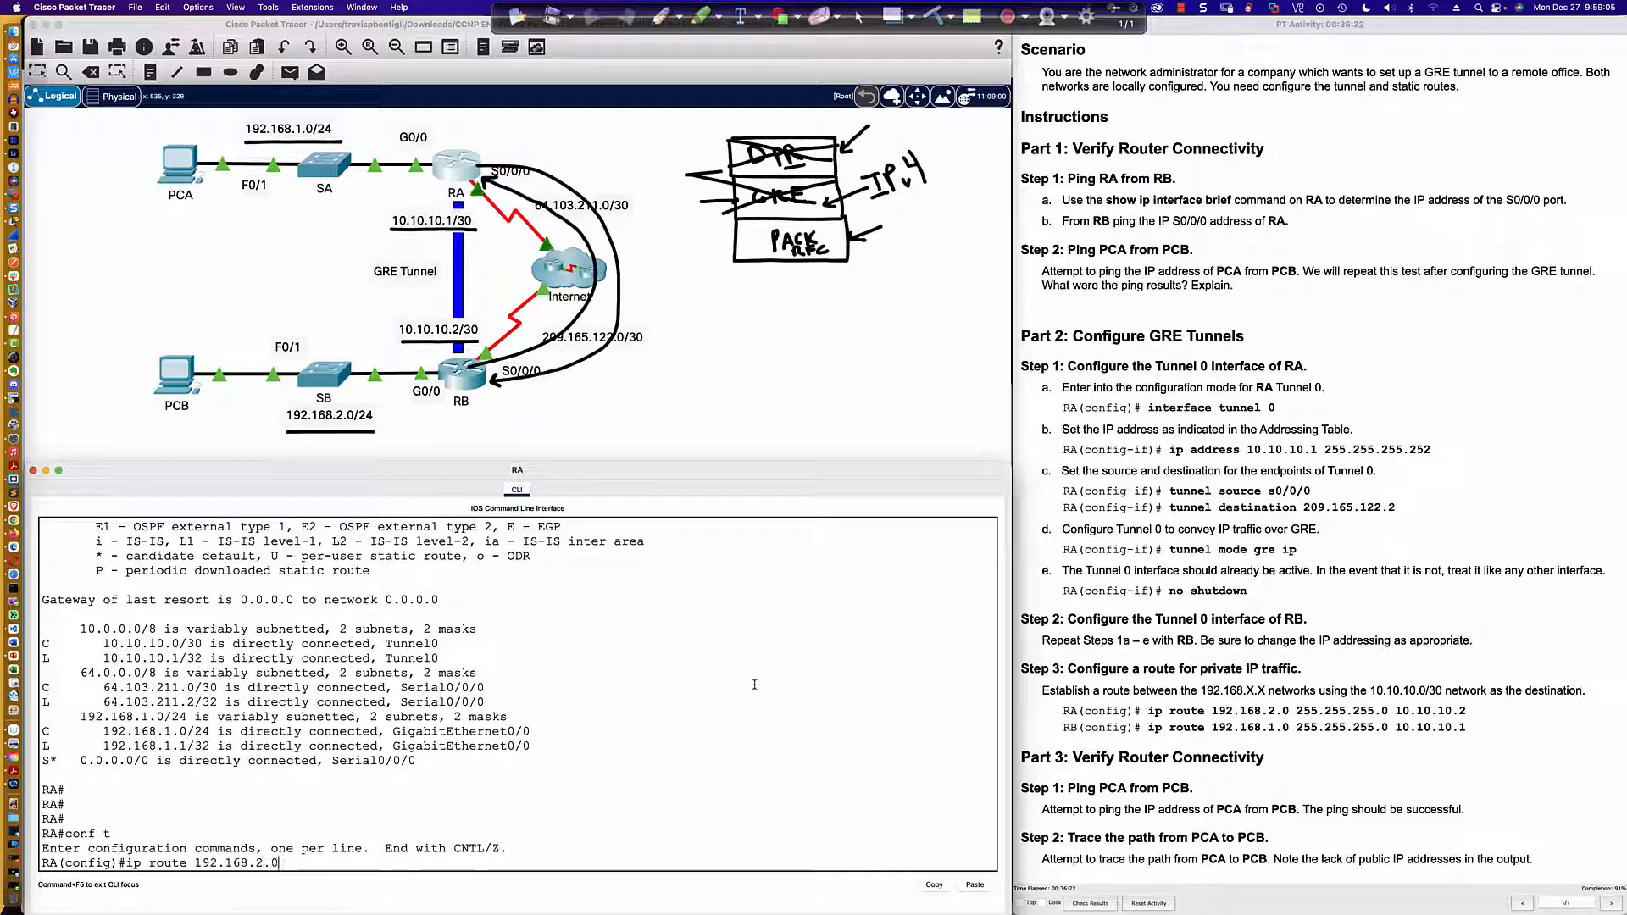
pyautogui.write(' 255.255.255')
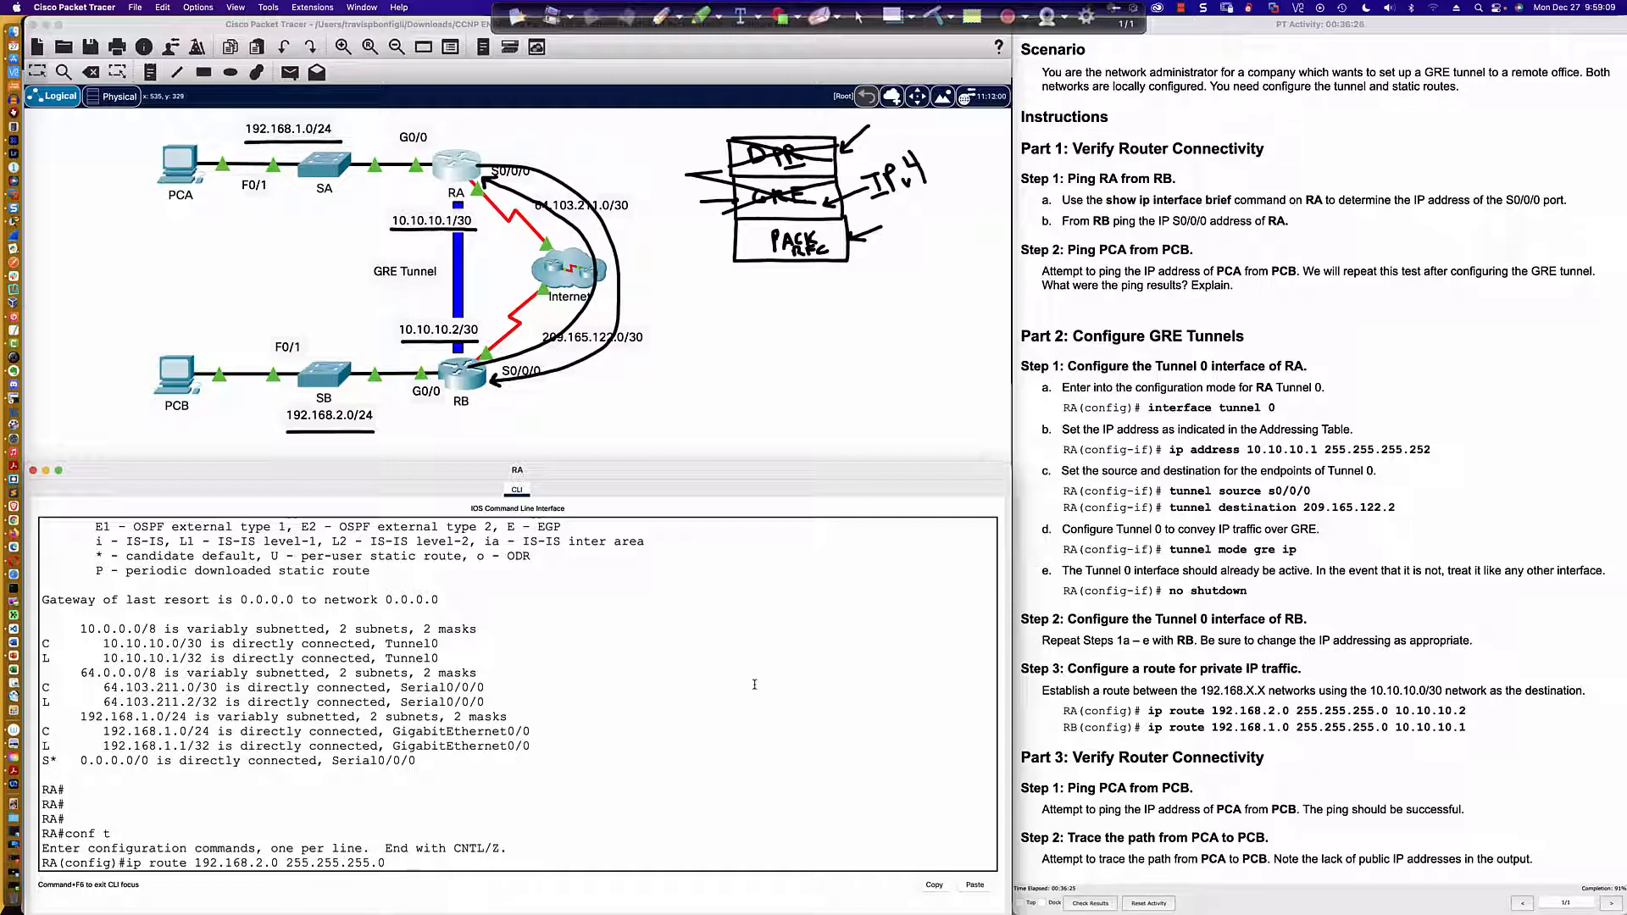
pyautogui.write('.0 ')
pyautogui.write('101.0.10')
pyautogui.press('BackSpace')
pyautogui.press('BackSpace')
pyautogui.press('BackSpace')
pyautogui.press('BackSpace')
pyautogui.press('BackSpace')
pyautogui.press('BackSpace')
pyautogui.write('.10.10.2')
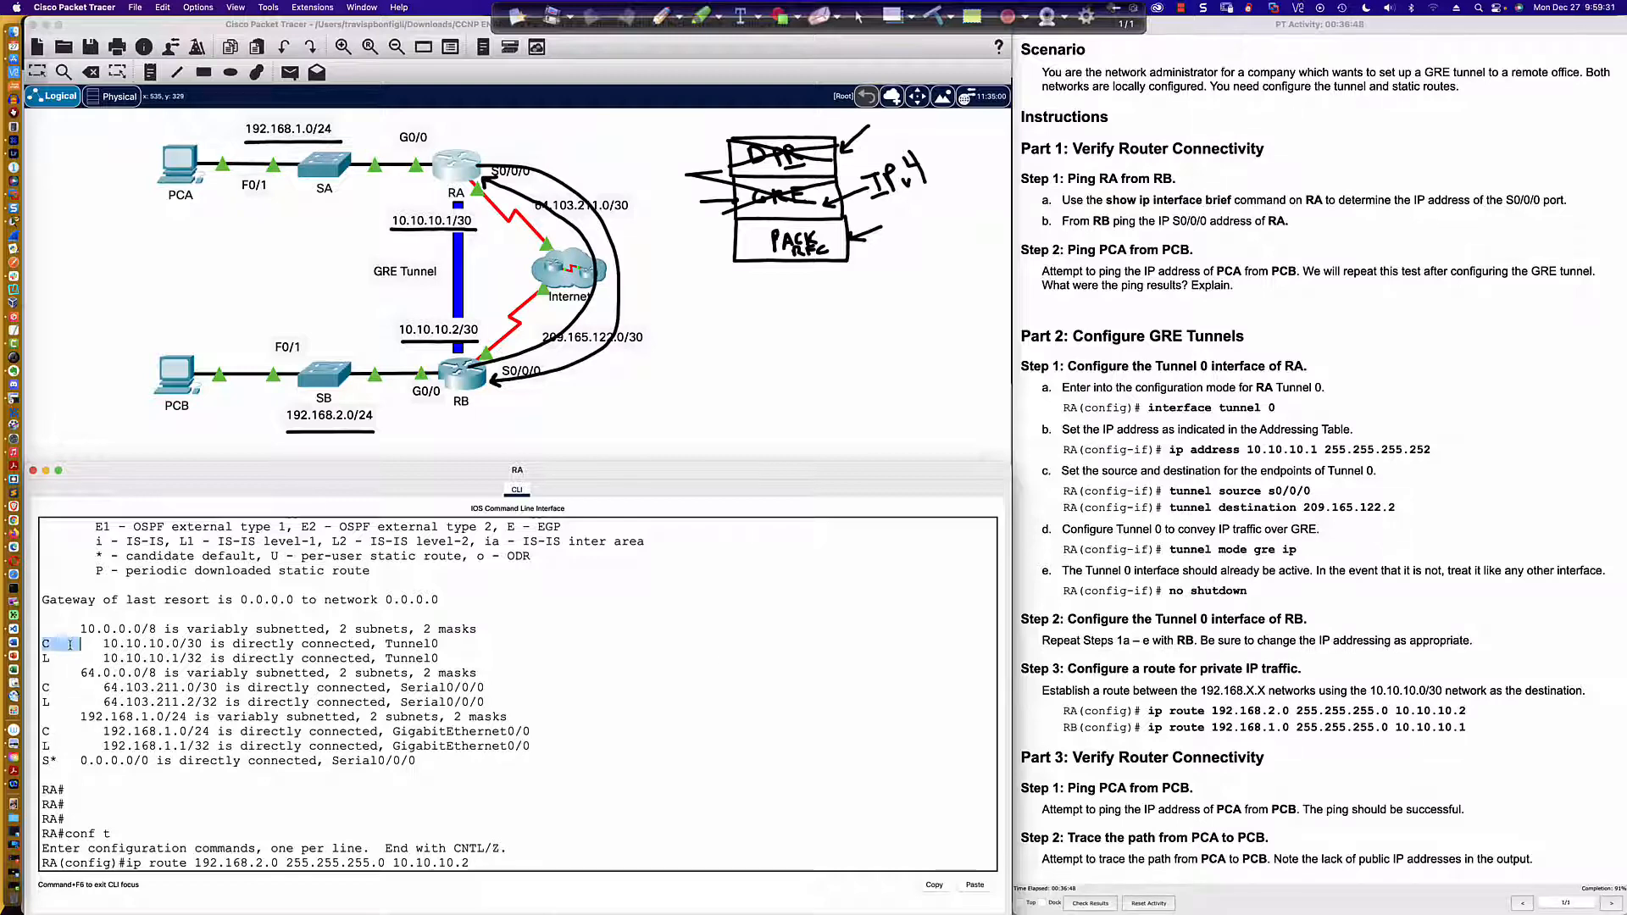
pyautogui.moveTo(43, 642); pyautogui.dragTo(430, 661)
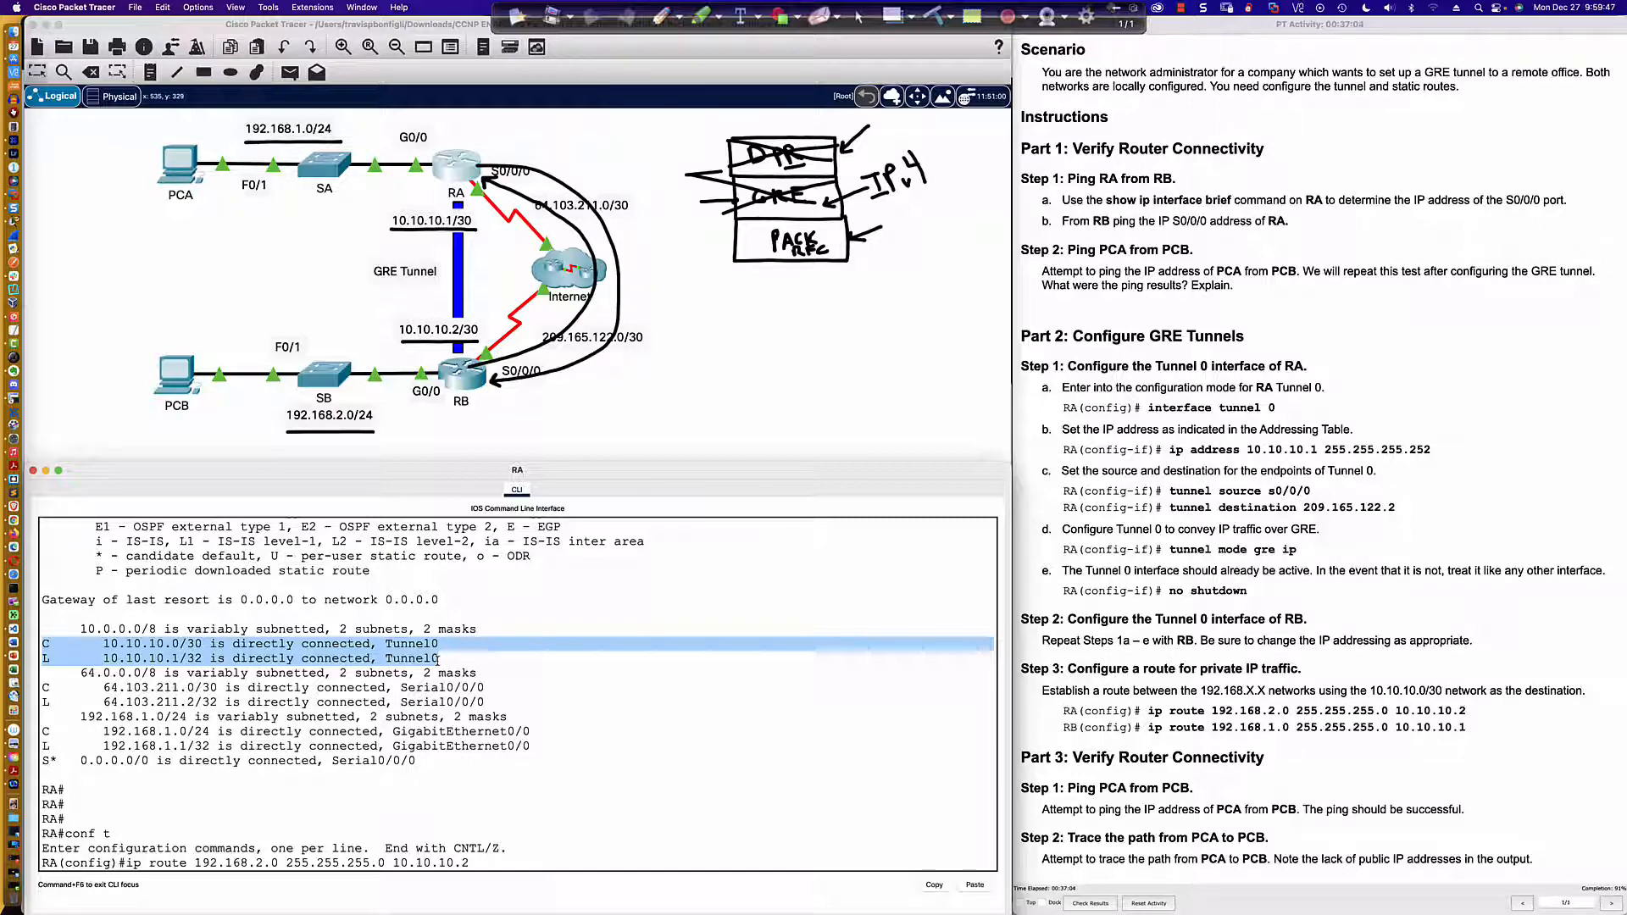
pyautogui.click(485, 864)
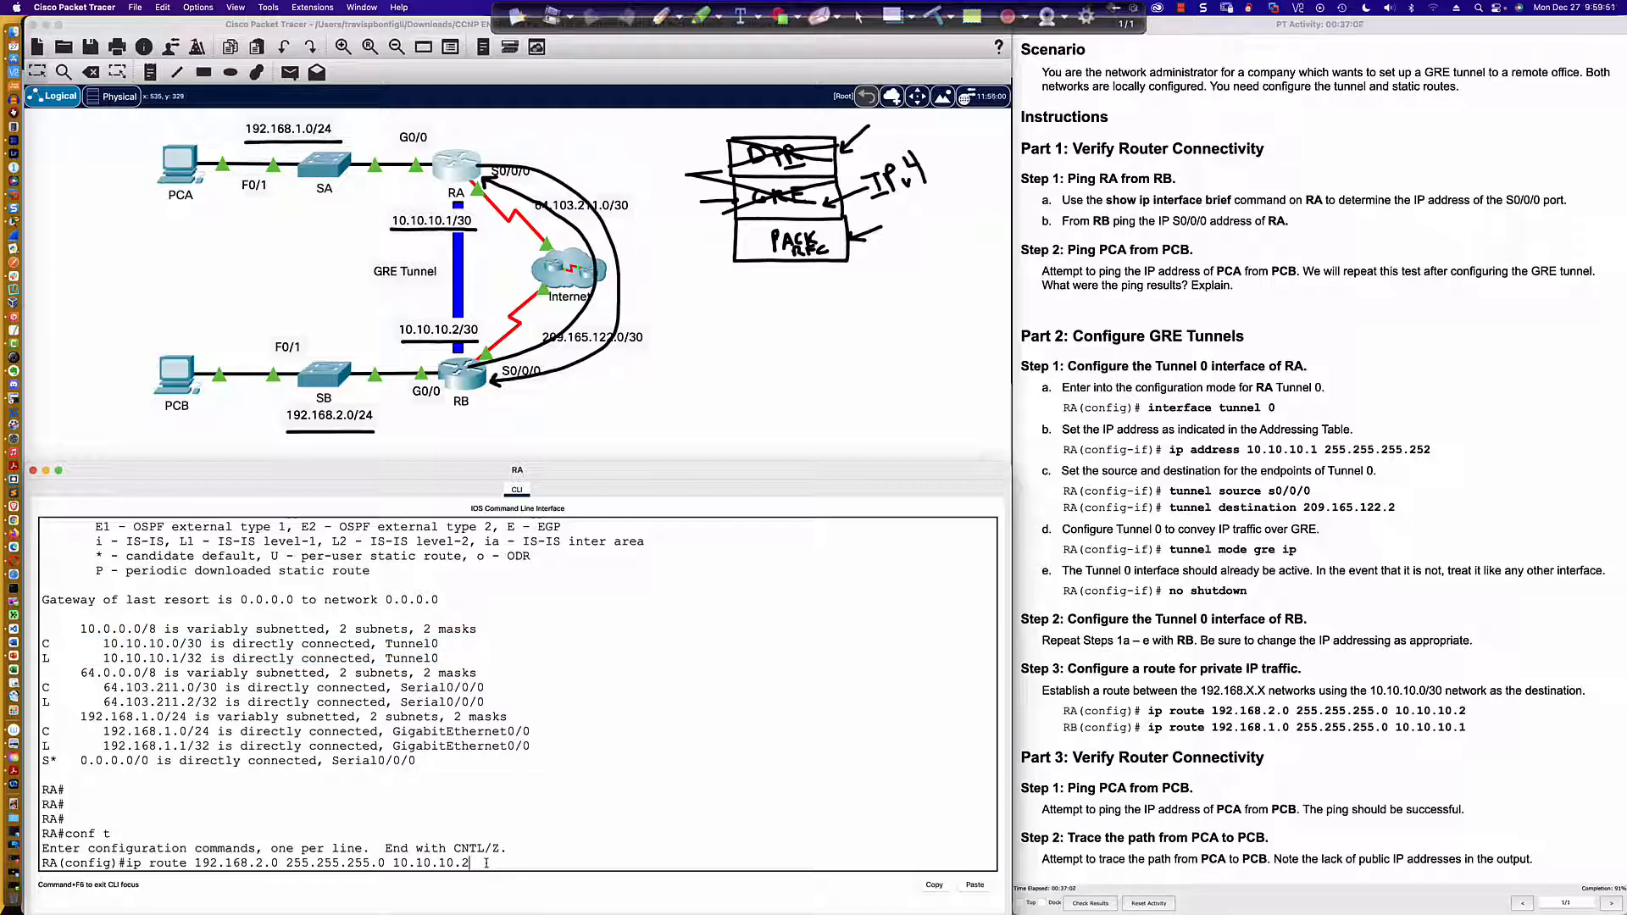
pyautogui.press('Return')
pyautogui.scroll(3, 375, 597)
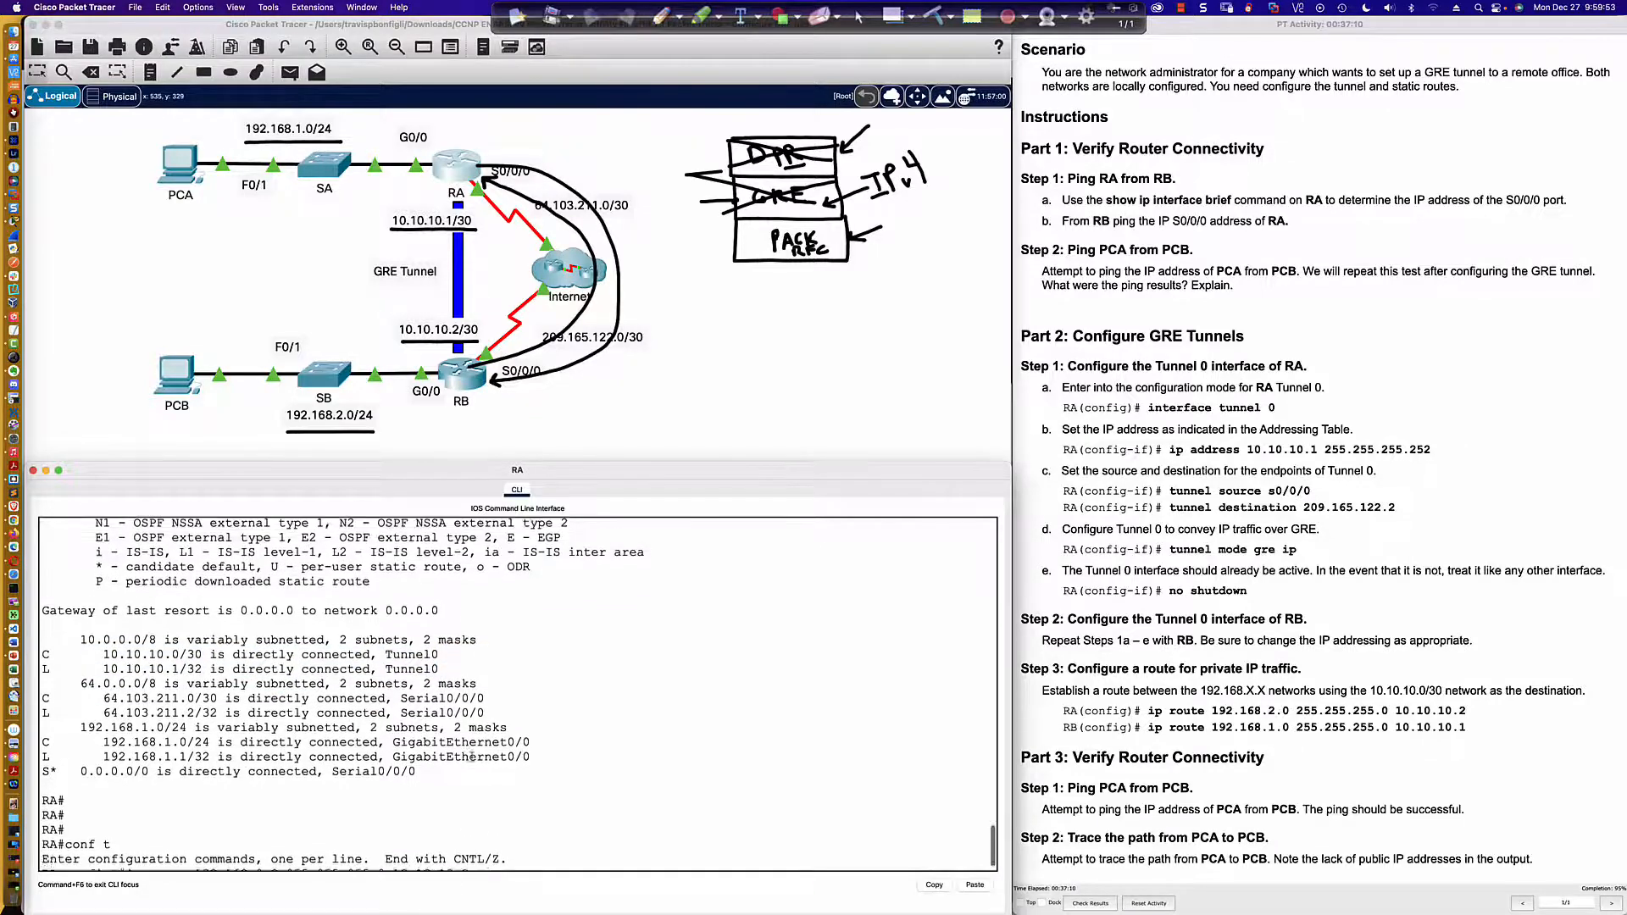
pyautogui.scroll(-3, 375, 597)
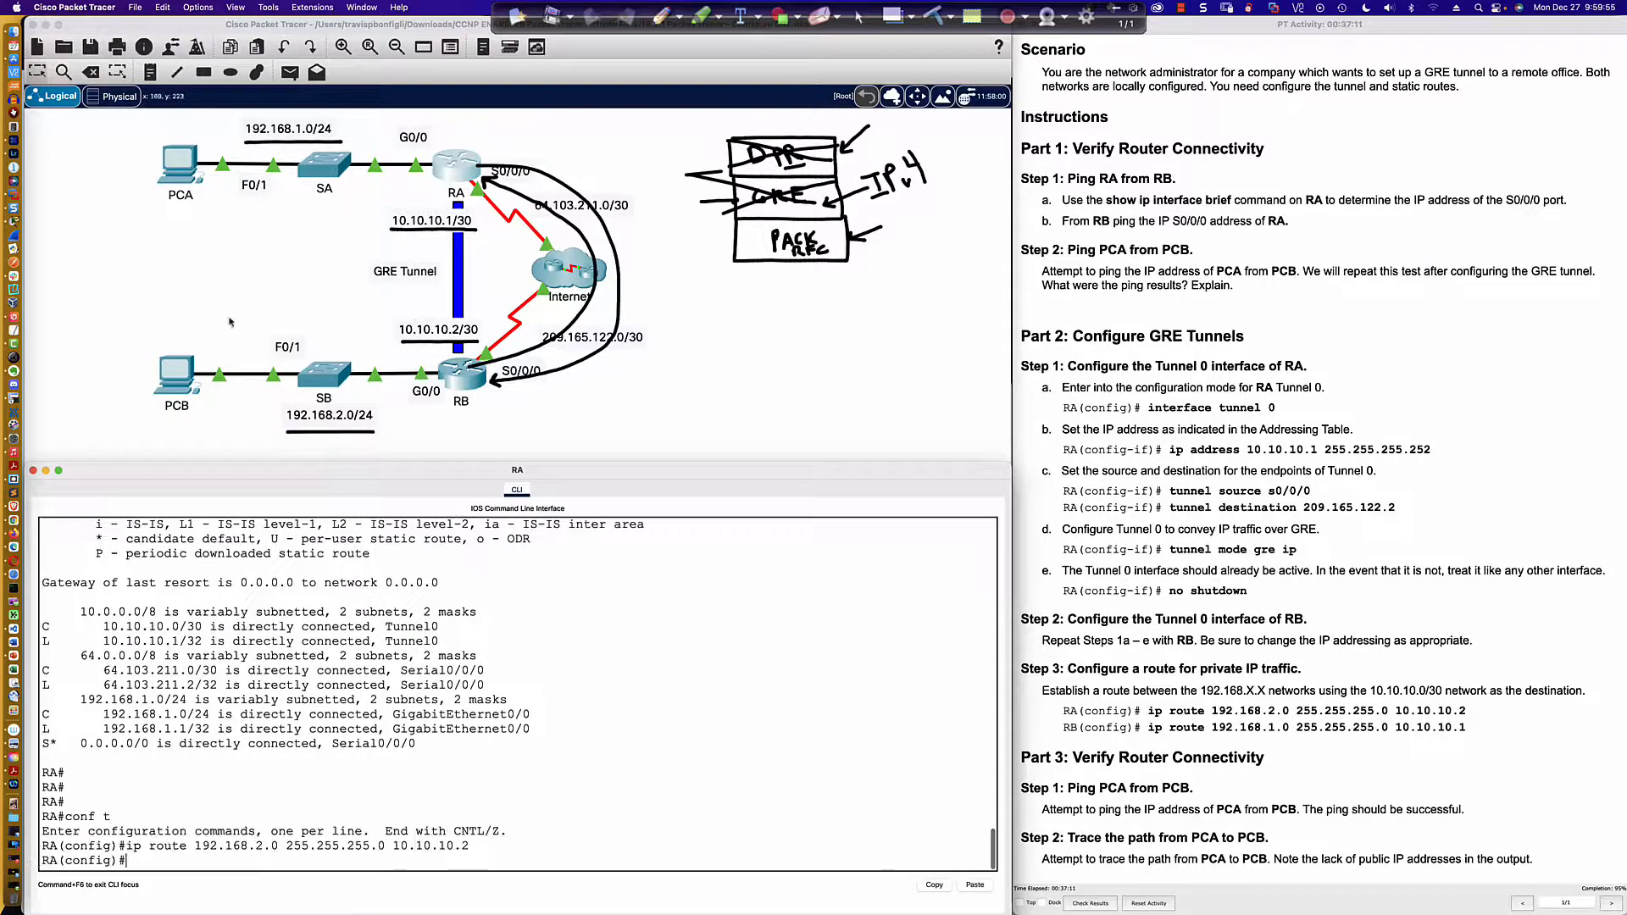
# Step: Close PCA's IP Configuration and repeat the ping to 192.168.2.2 from its Command Prompt
pyautogui.click(180, 165)
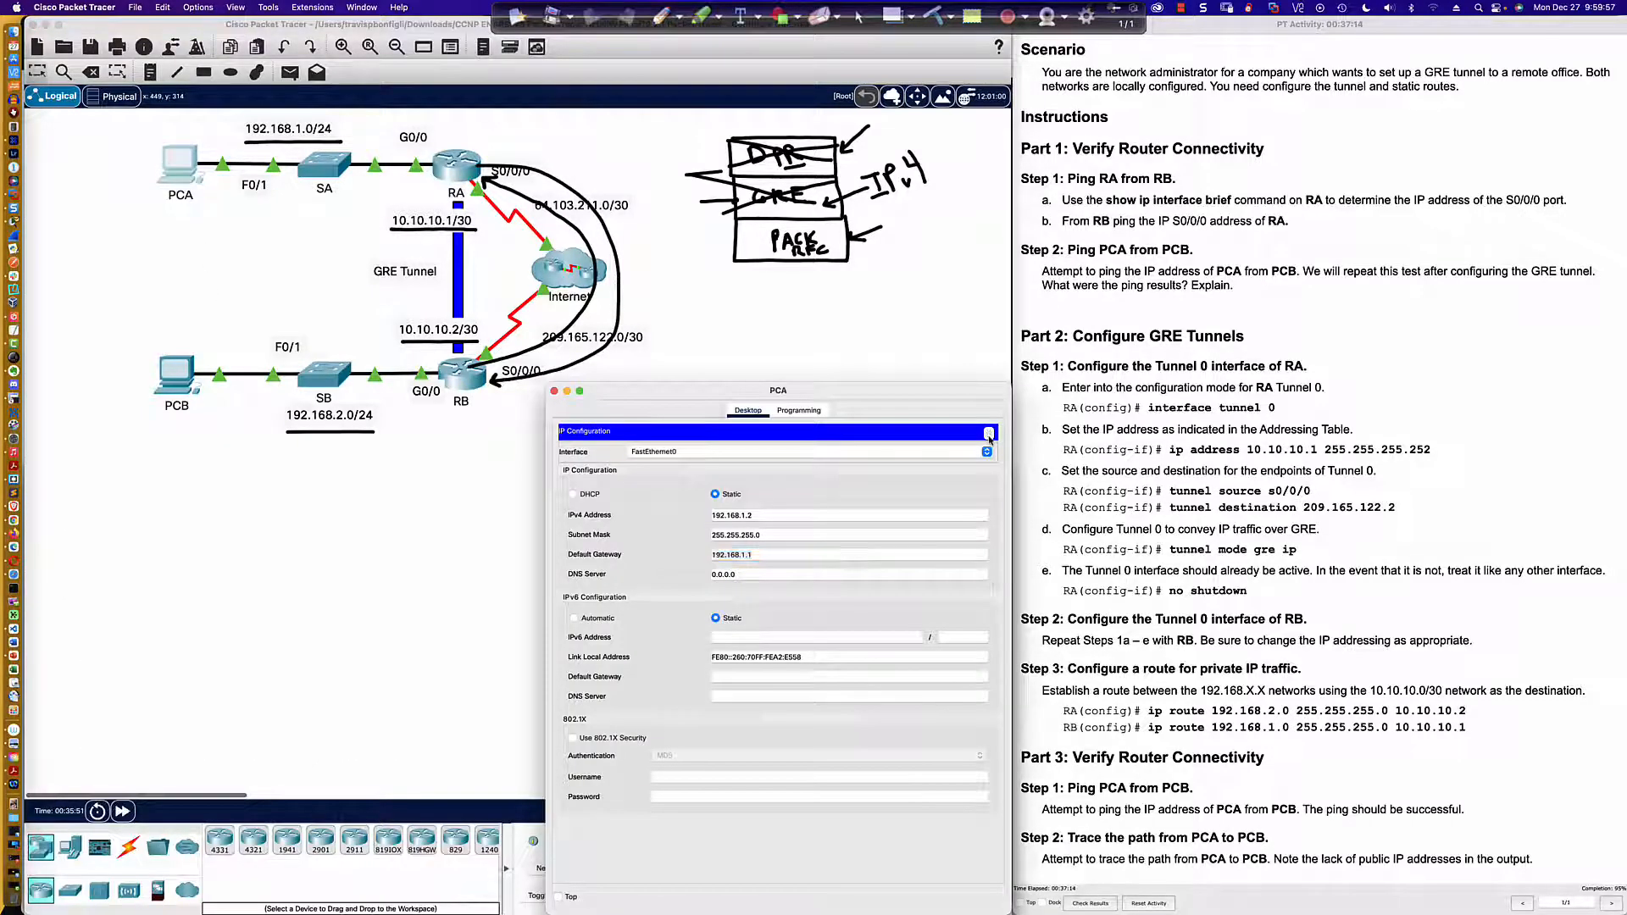
pyautogui.click(987, 433)
pyautogui.click(877, 455)
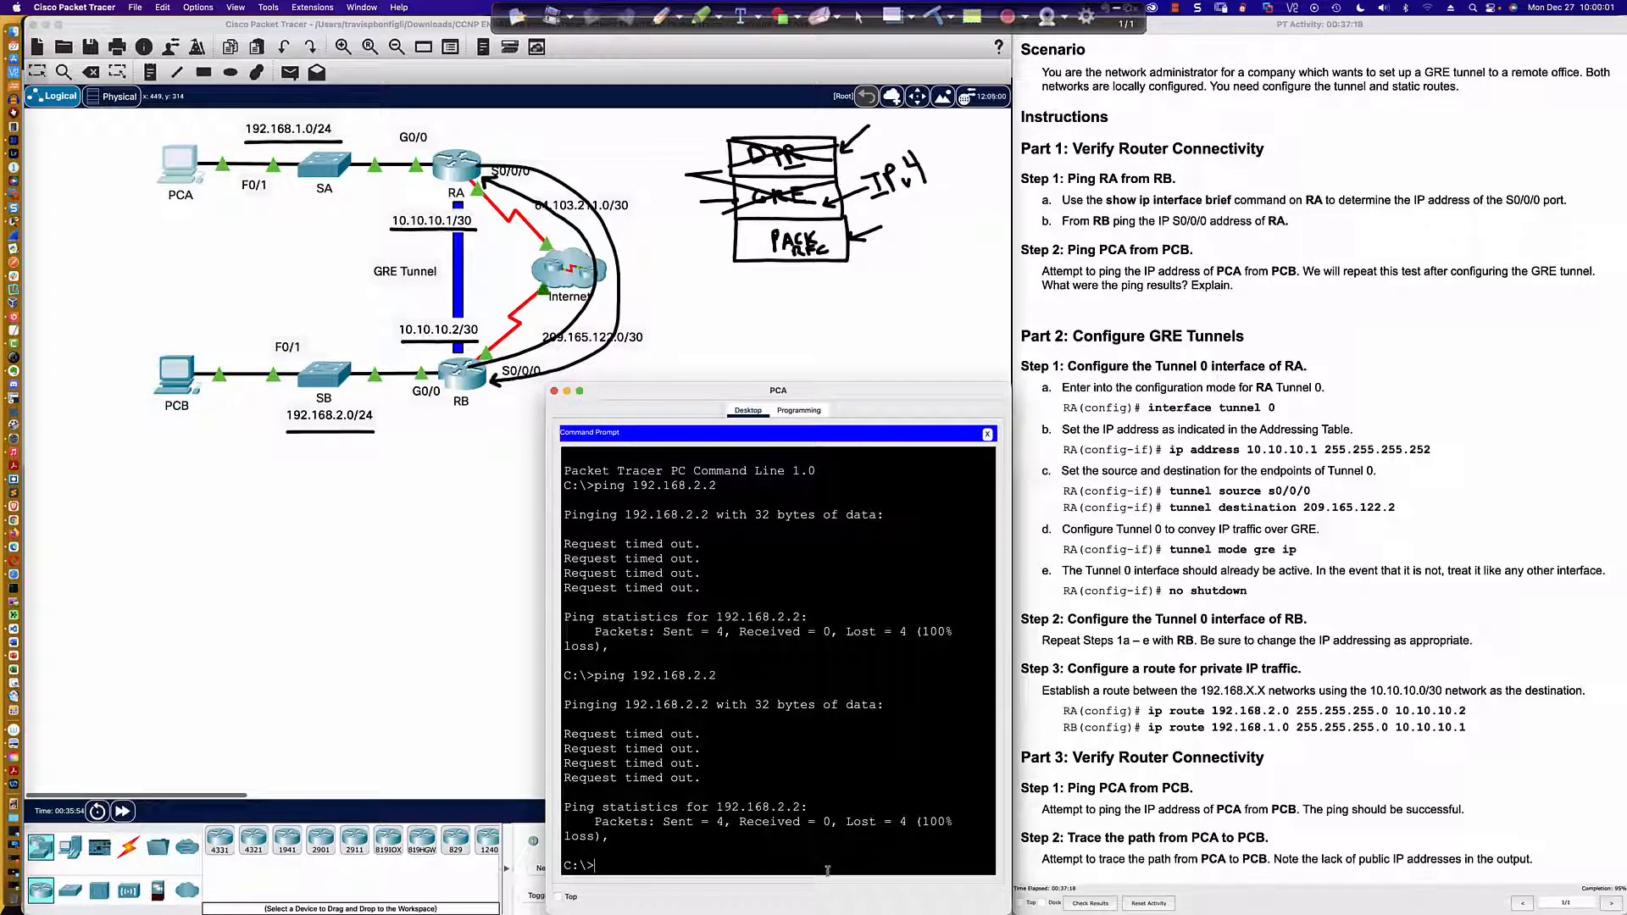
pyautogui.press('Up')
pyautogui.press('Return')
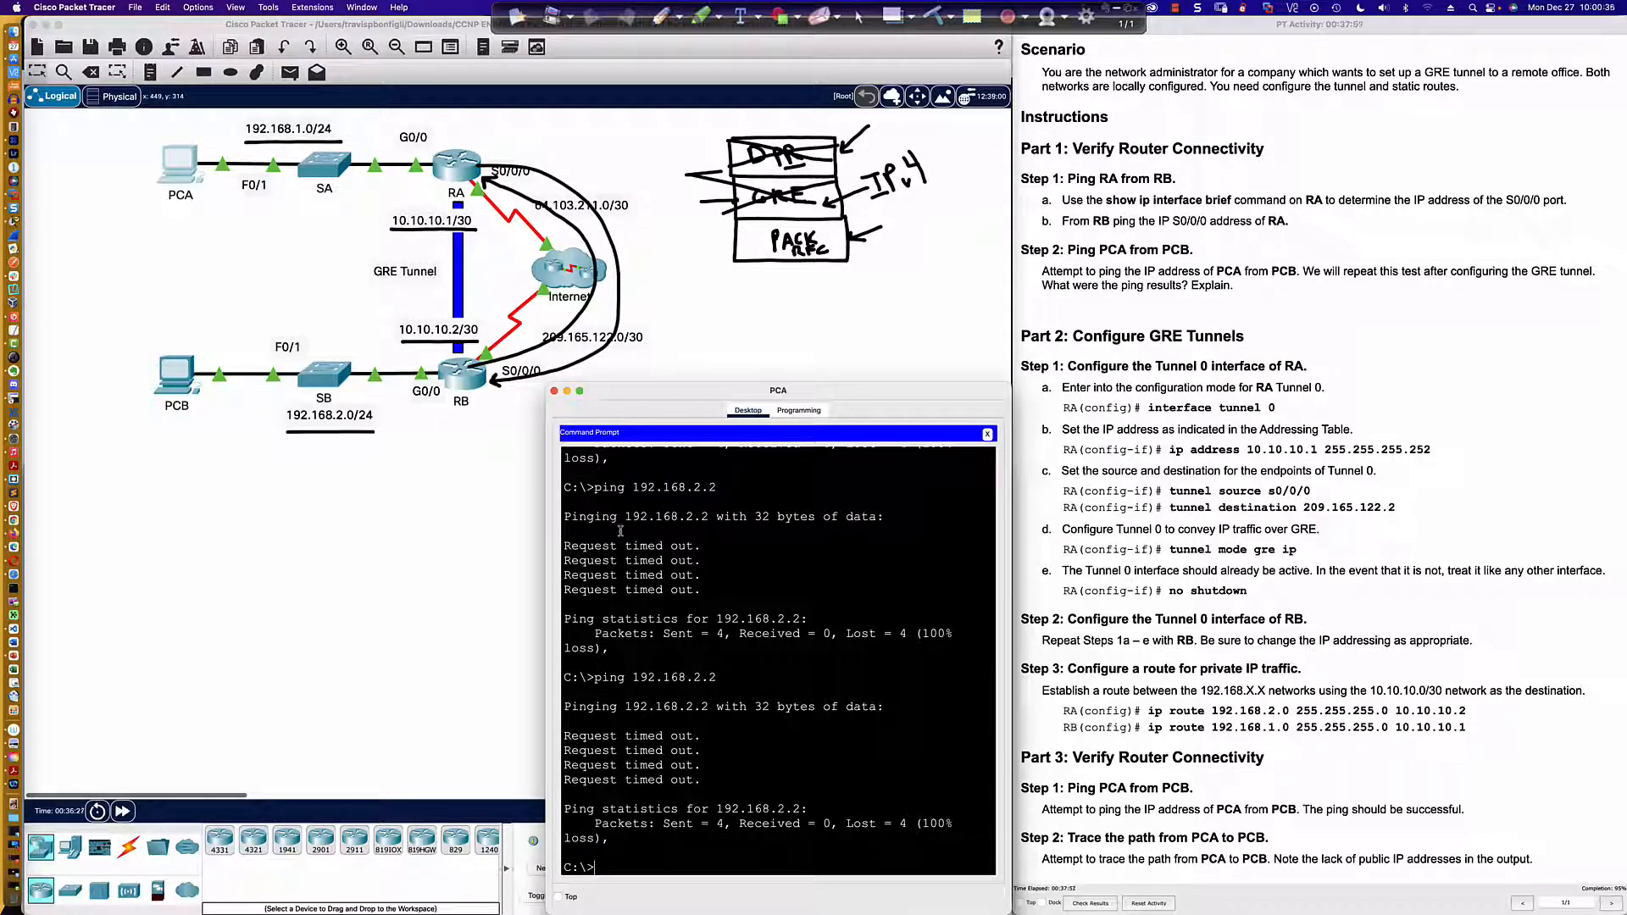
# Step: Open PCB's Command Prompt and ping PCA at 192.168.1.2
pyautogui.click(176, 373)
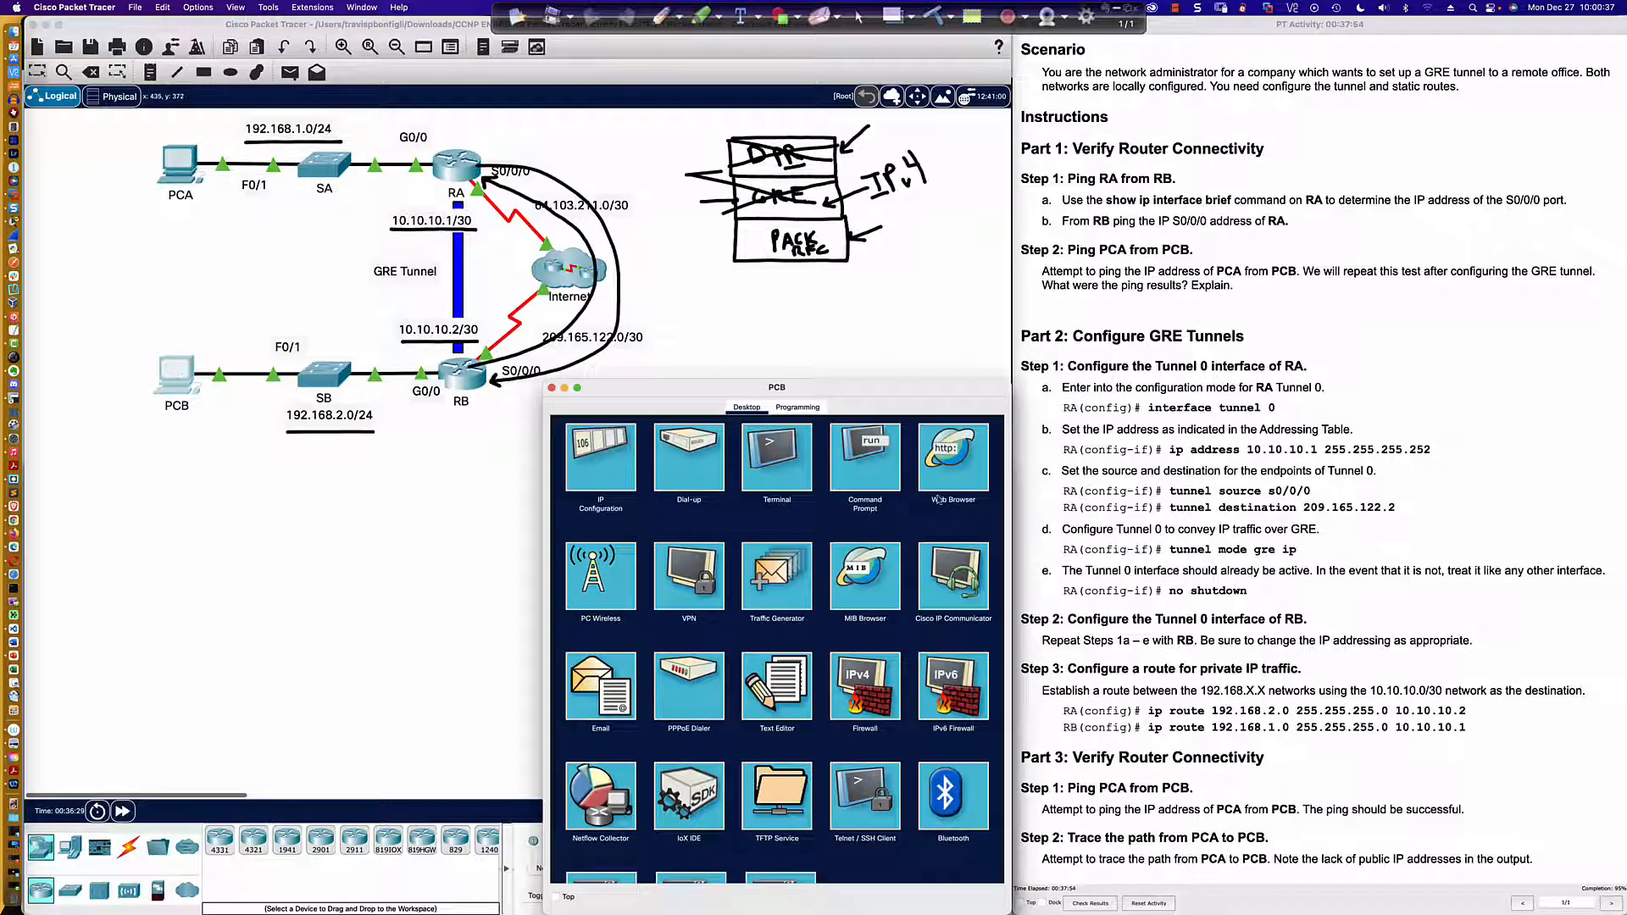
pyautogui.click(865, 457)
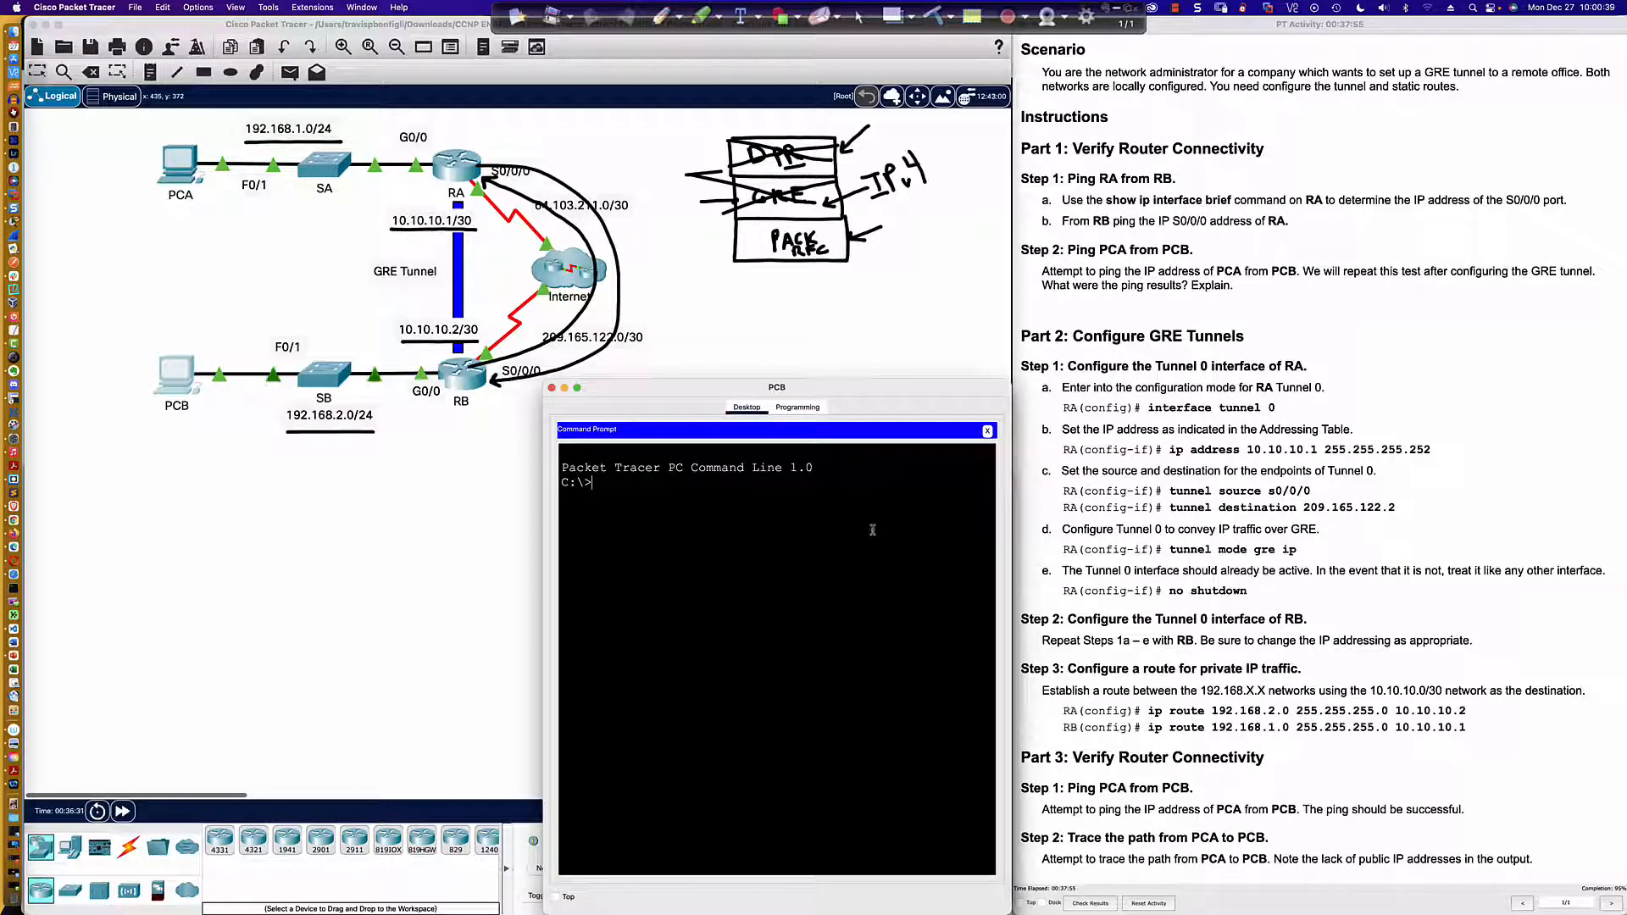
pyautogui.write('ping 192.1')
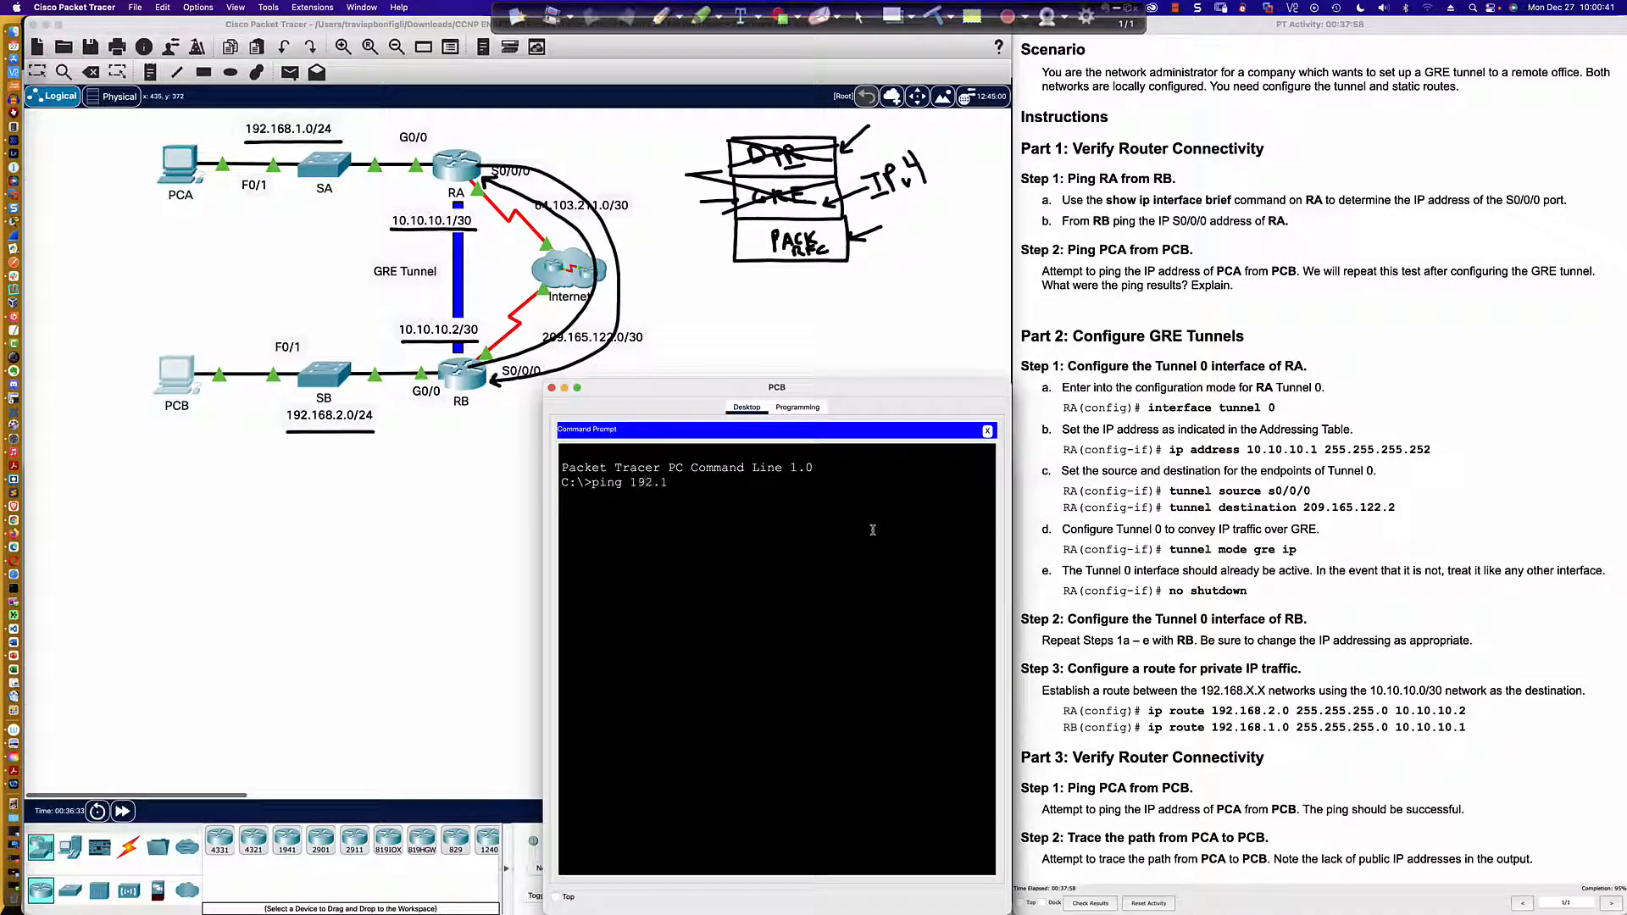
pyautogui.write('68.1.2')
pyautogui.press('Return')
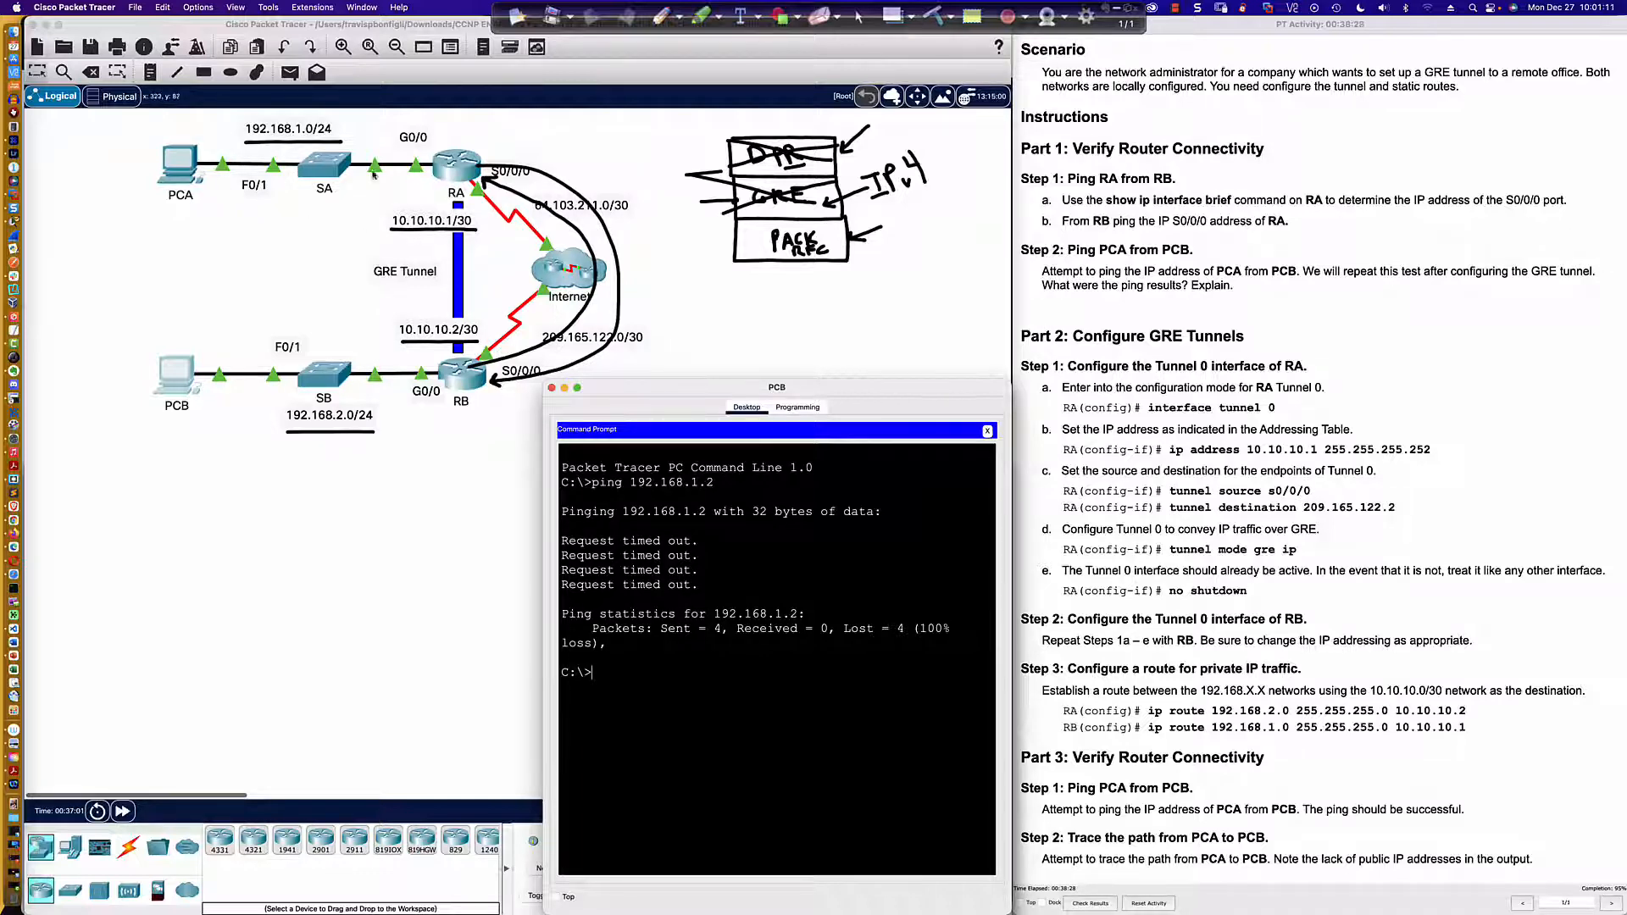
# Step: Open RB's CLI and exit the tunnel interface configuration back to global configuration mode
pyautogui.click(443, 167)
pyautogui.click(462, 380)
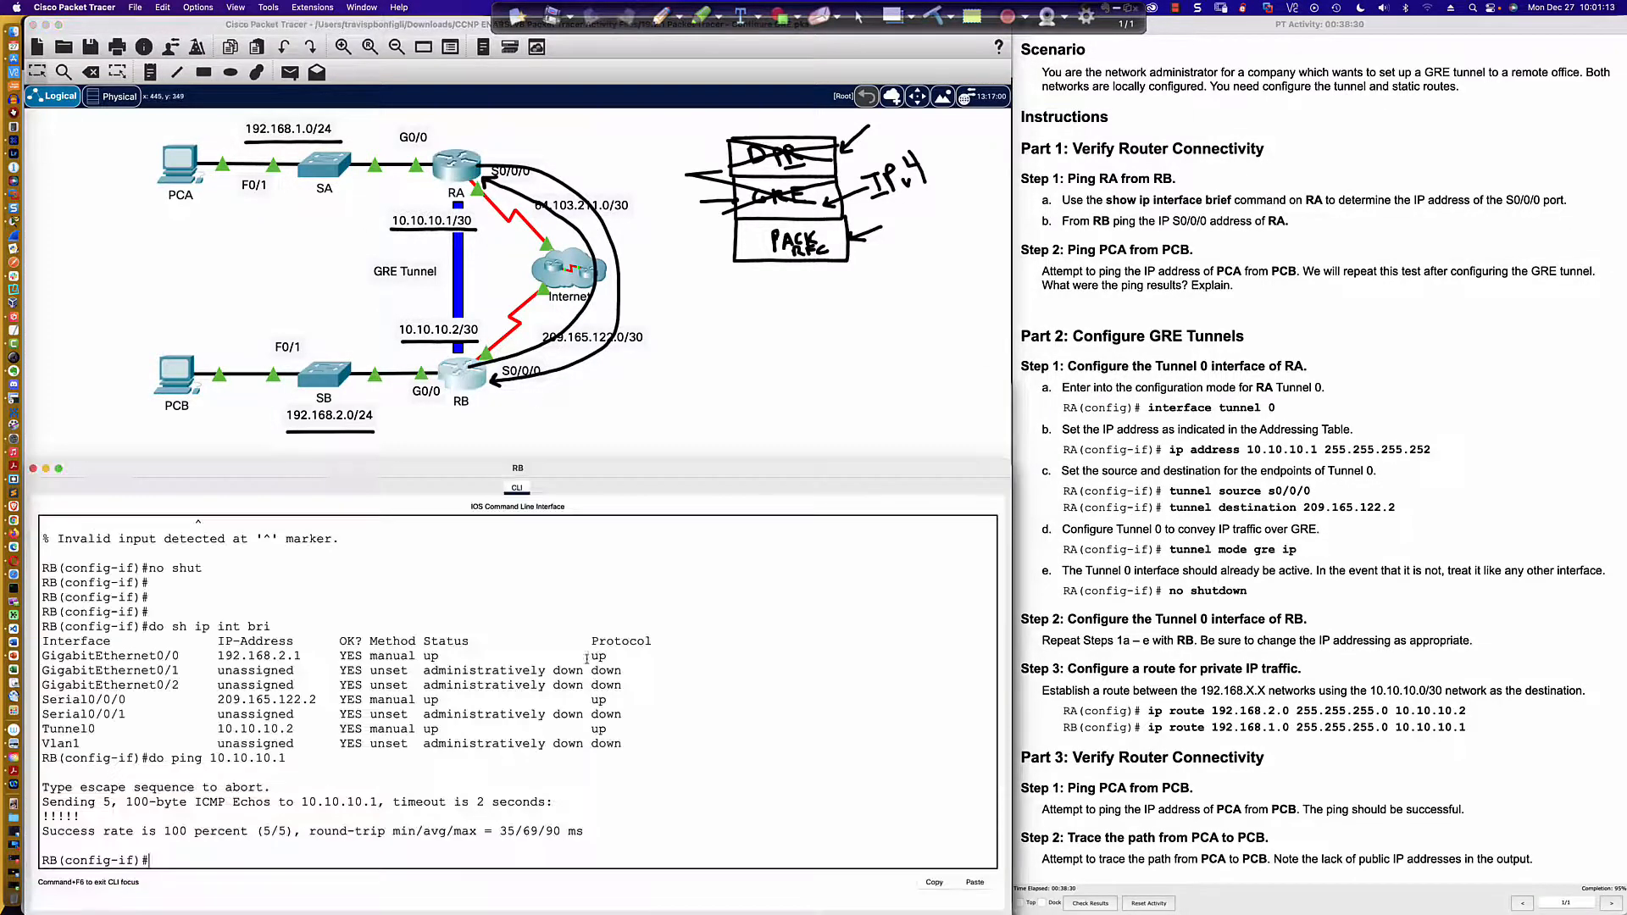
pyautogui.press('Return')
pyautogui.press('Return')
pyautogui.press('Return')
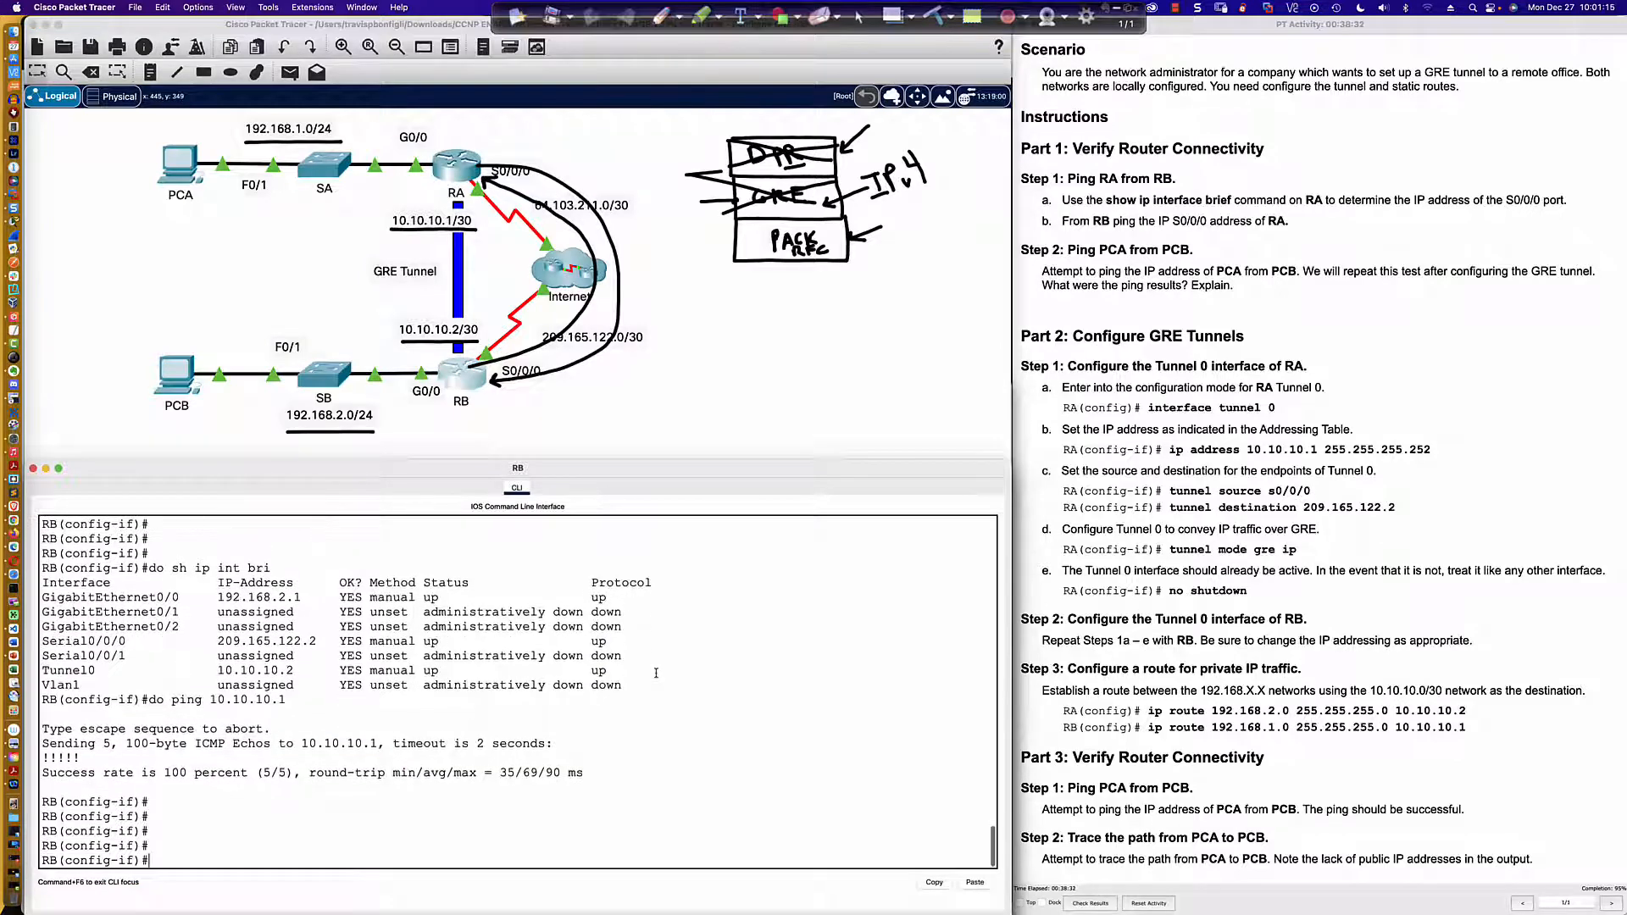
pyautogui.write('exit')
pyautogui.press('Return')
pyautogui.press('Return')
pyautogui.press('Return')
pyautogui.press('Return')
pyautogui.press('Return')
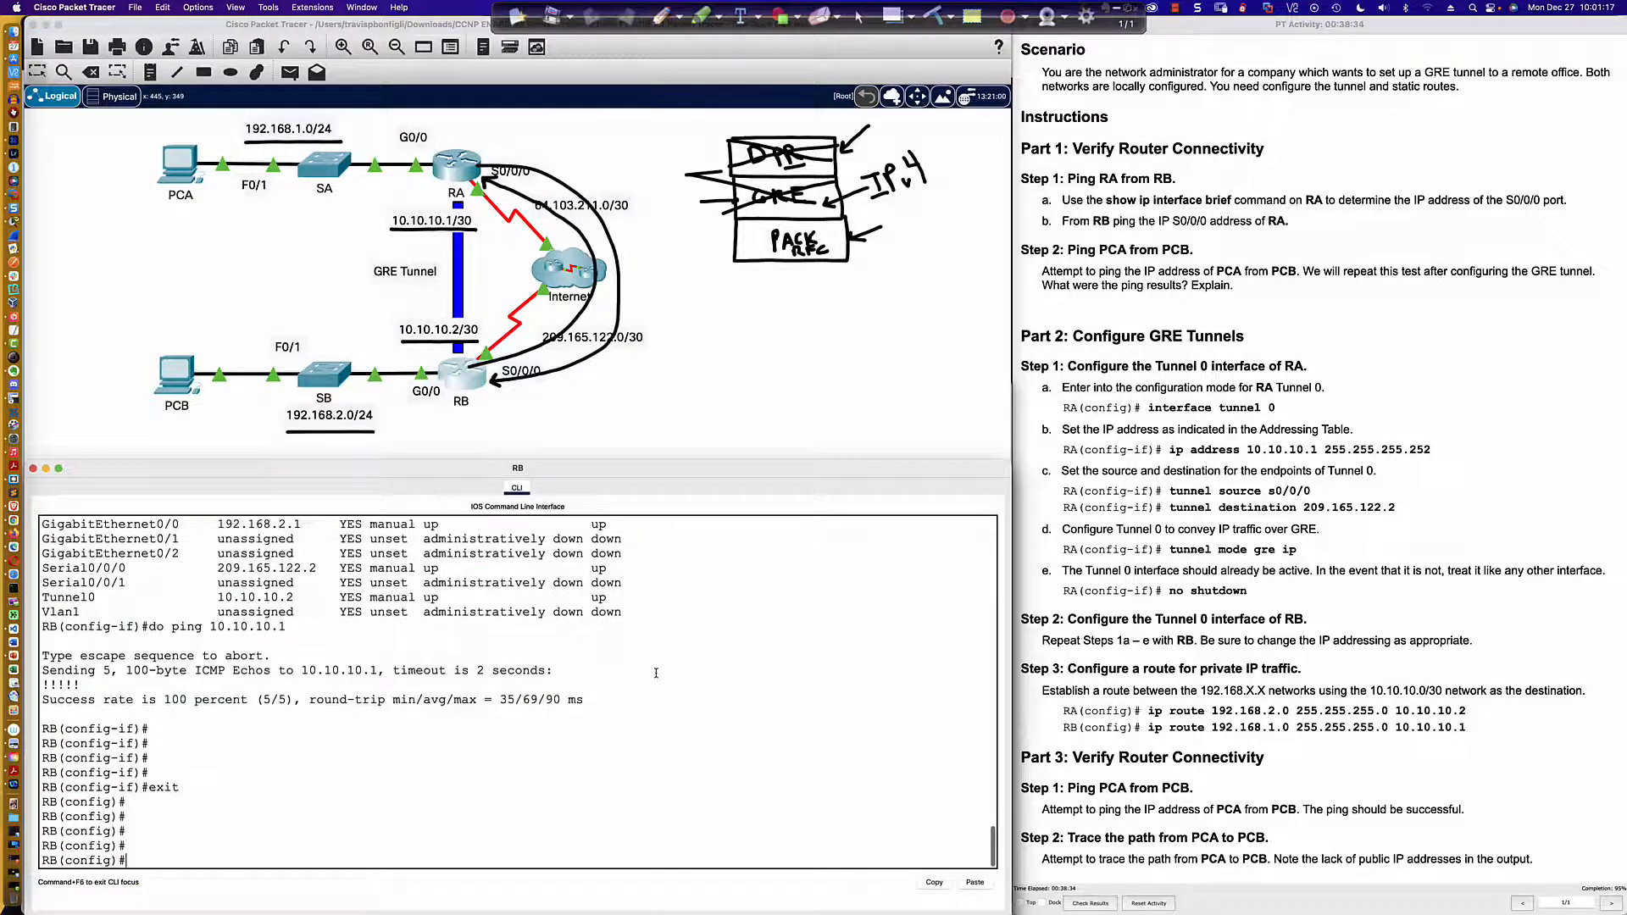
# Step: Add a static route on RB to 192.168.1.0 255.255.255.0 through 10.10.10.1
pyautogui.write('ip route 192.168.1.0 255.255.25.0')
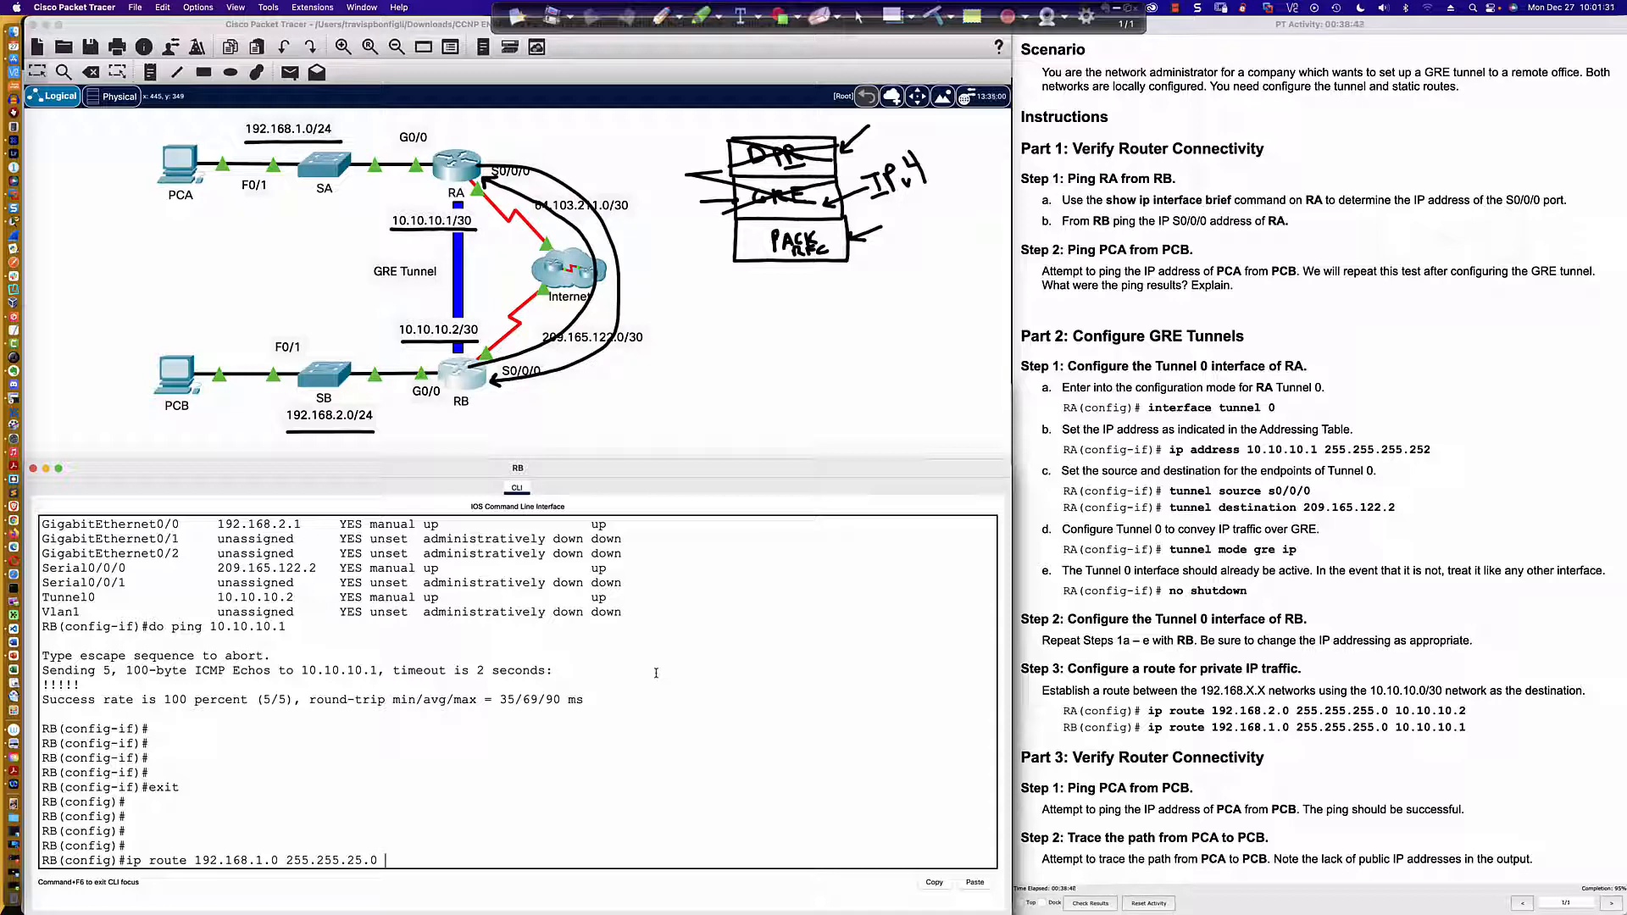
pyautogui.write('10.10.10.1')
pyautogui.press('Return')
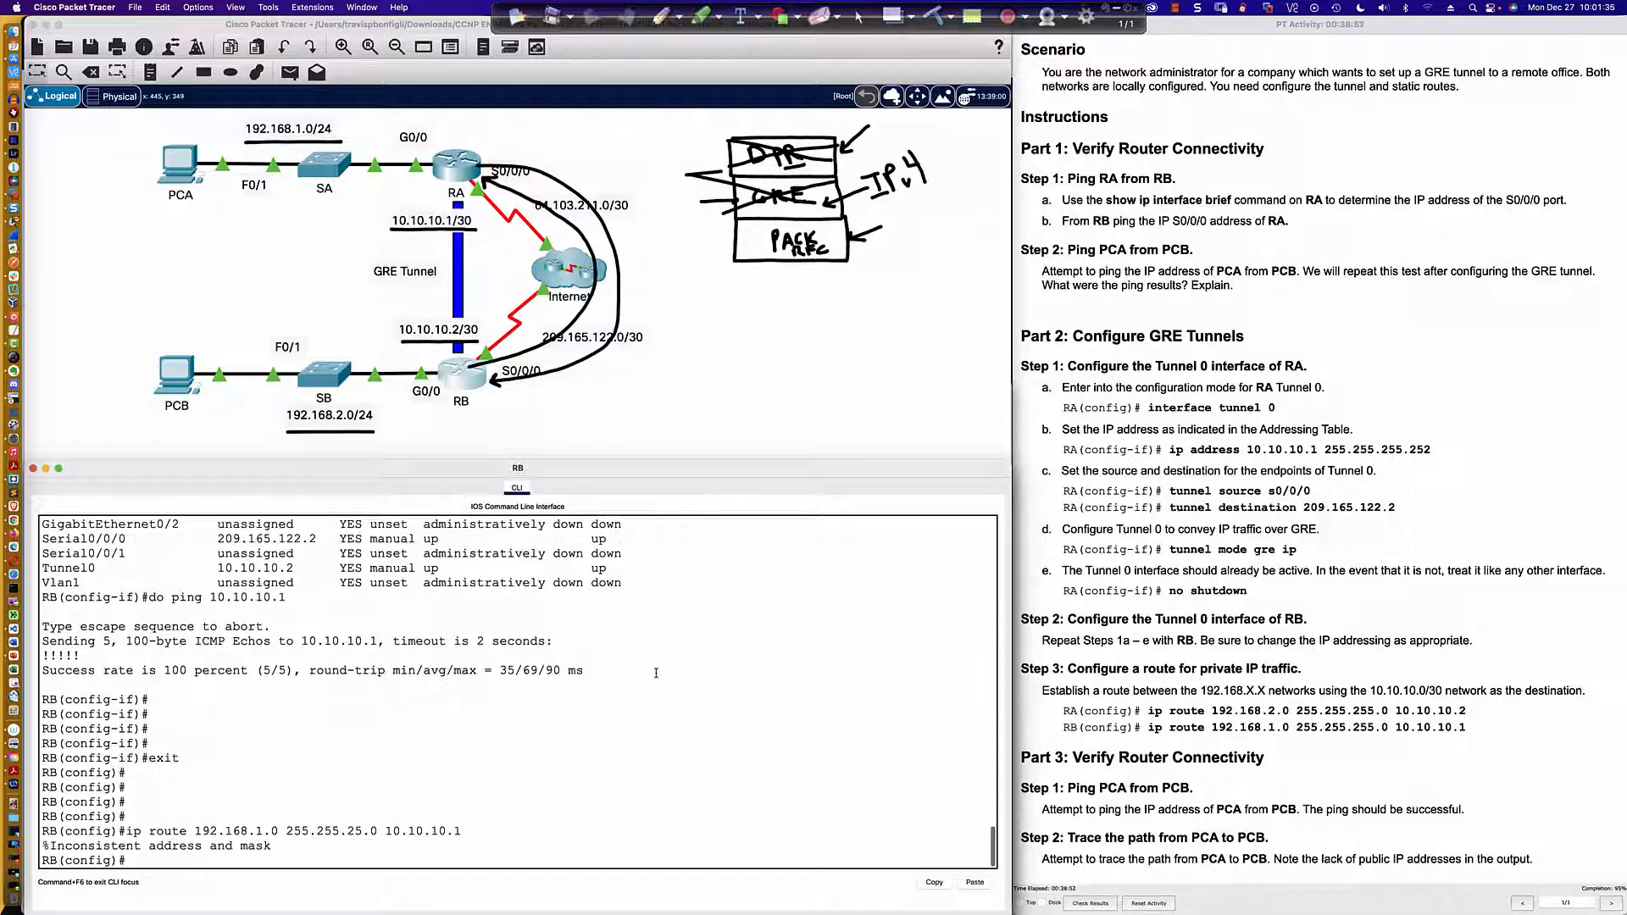
pyautogui.press('Up')
pyautogui.write('5')
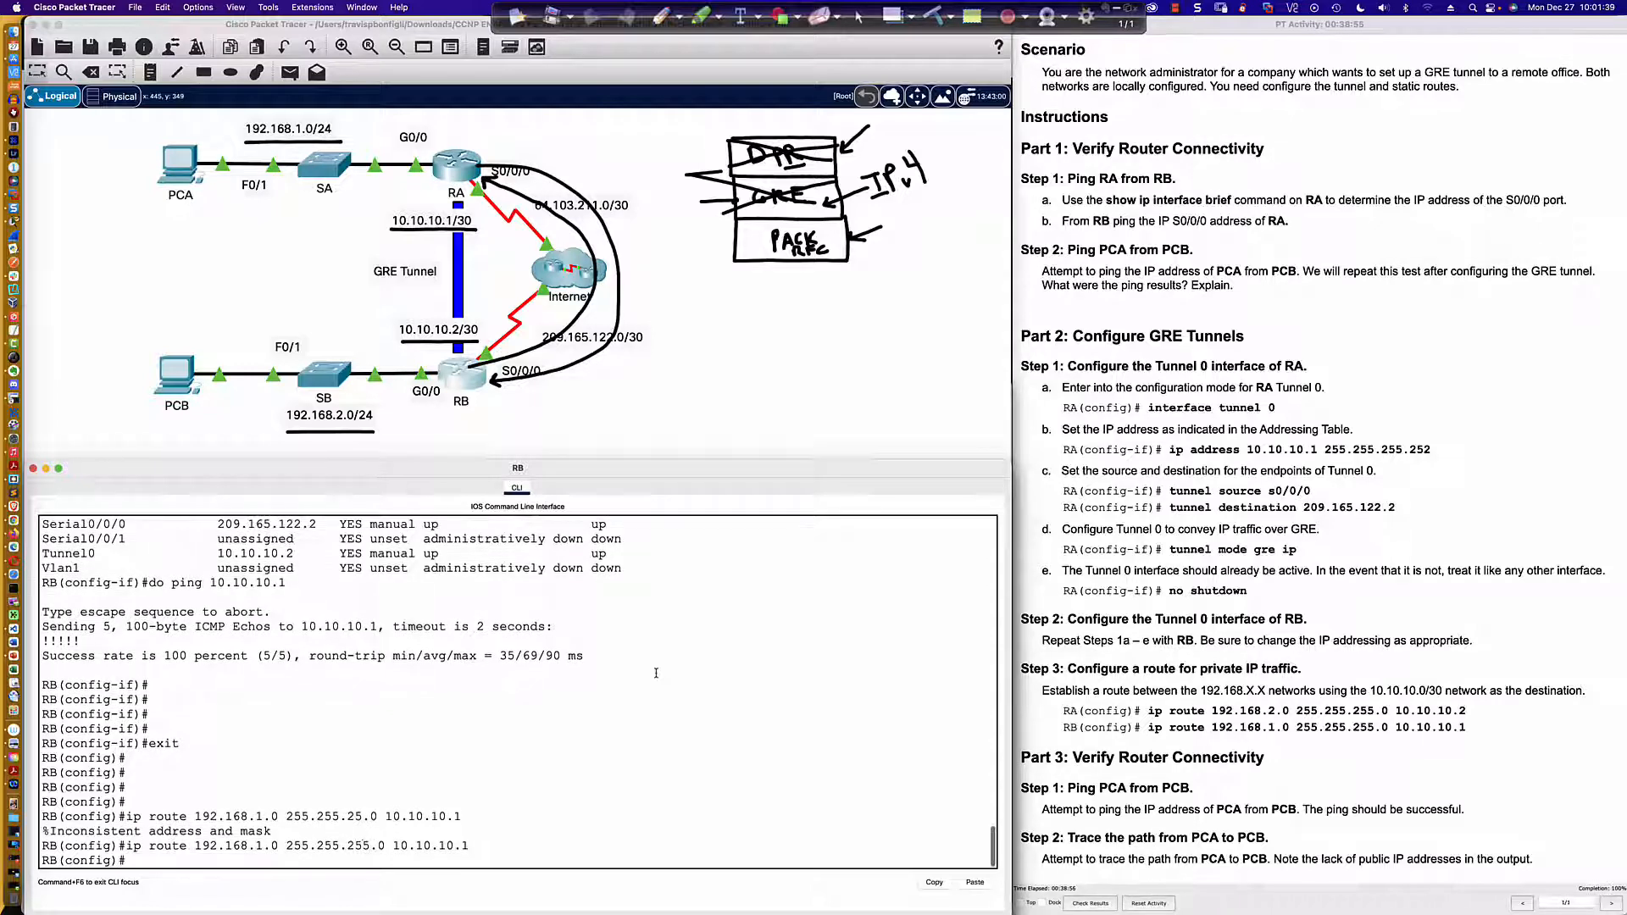
pyautogui.press('Return')
# Step: Repeat the ping to 192.168.2.2 from PCA and the ping to 192.168.1.2 from PCB
pyautogui.click(201, 166)
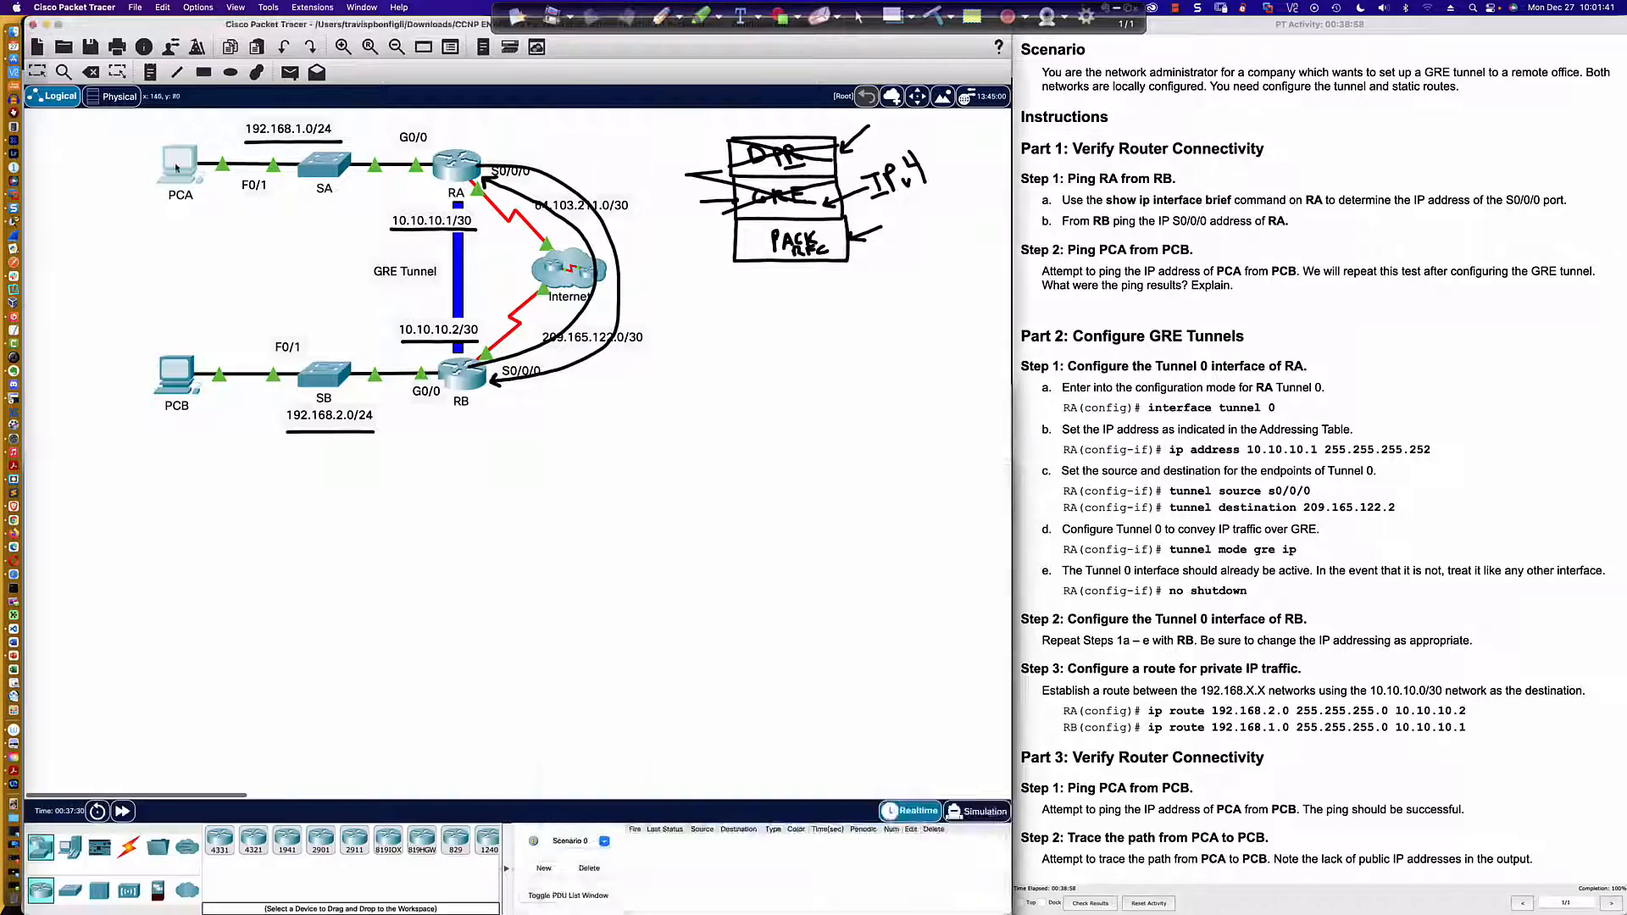
pyautogui.press('Up')
pyautogui.press('Return')
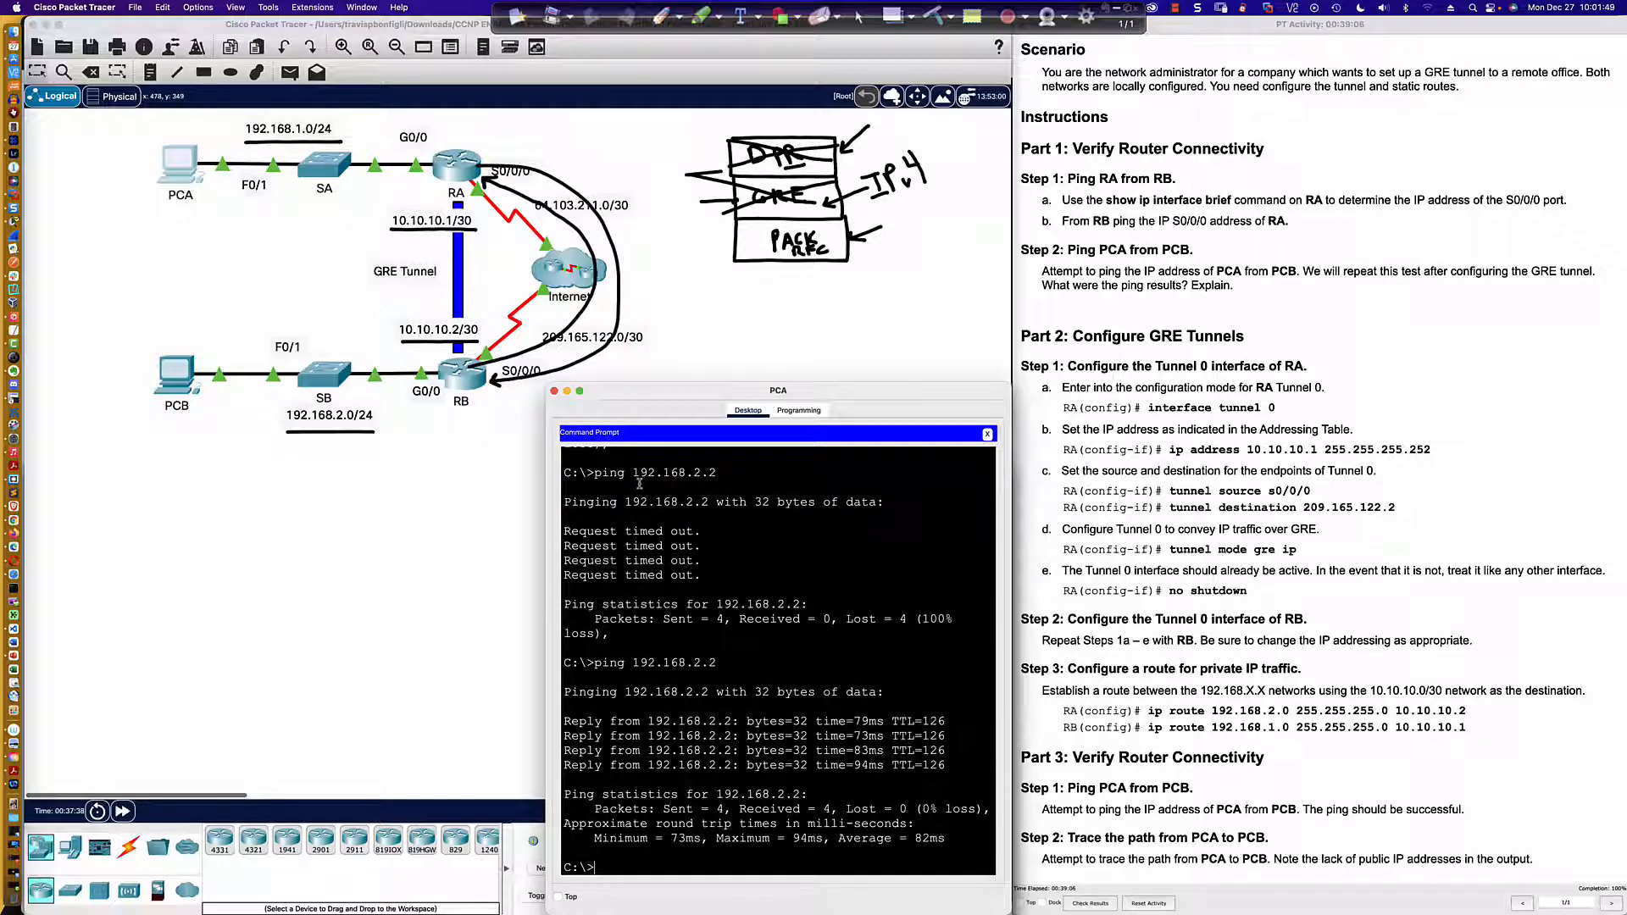
pyautogui.click(175, 386)
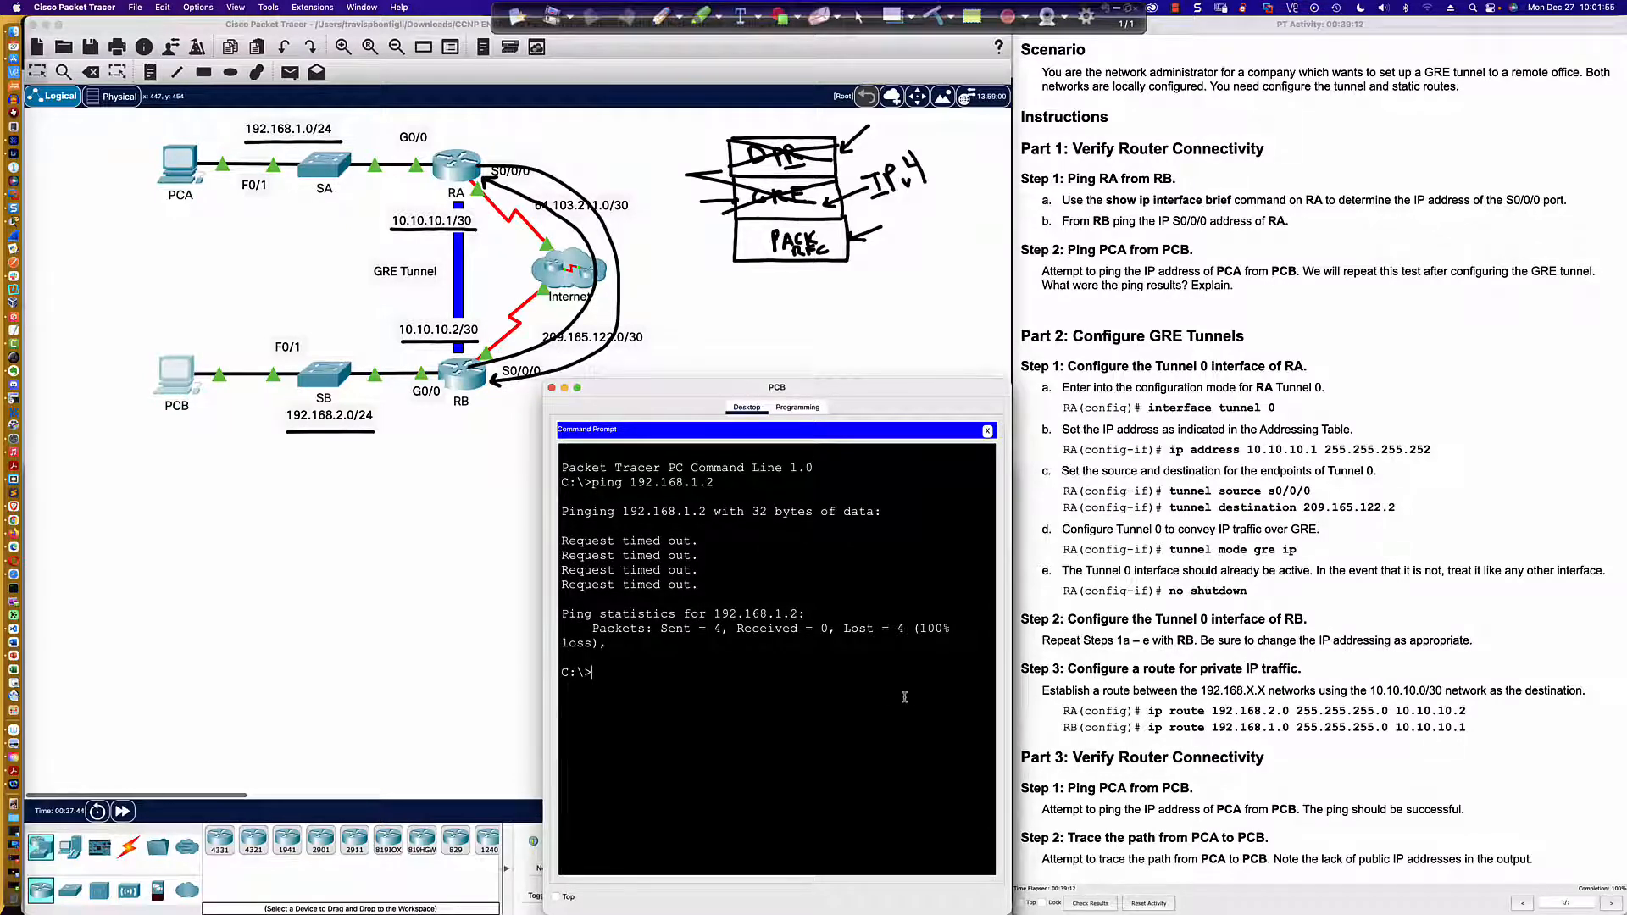
pyautogui.press('Up')
pyautogui.press('Return')
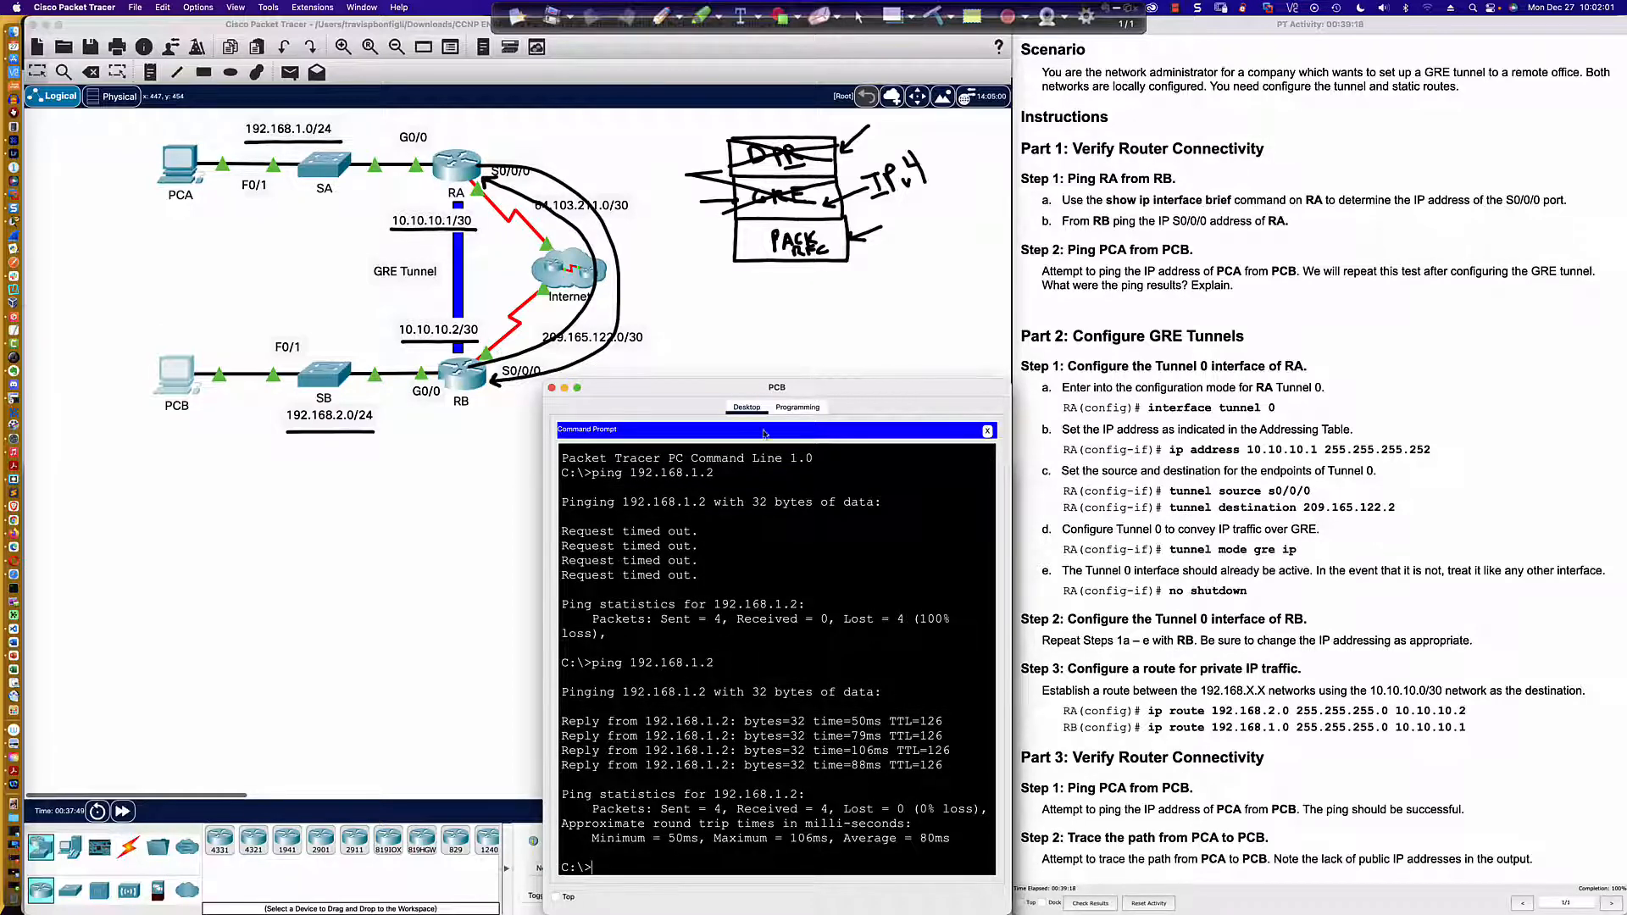
# Step: Remove RA's static route to 192.168.2.0 255.255.255.0 via 10.10.10.2 with the no form of the command
pyautogui.click(458, 174)
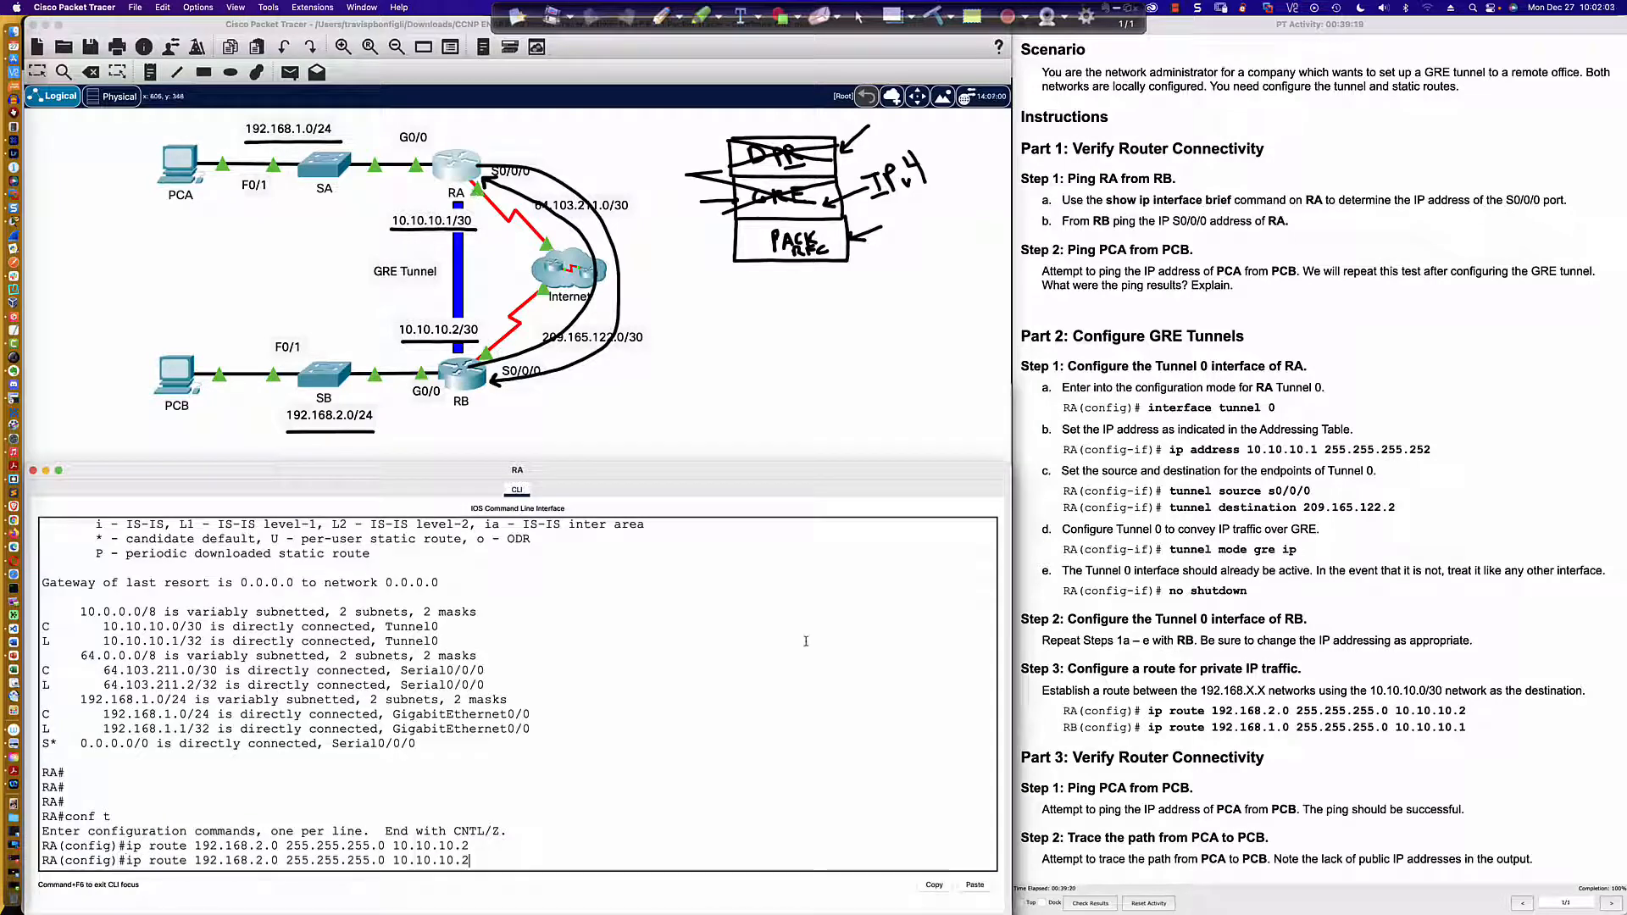
pyautogui.press('Left')
pyautogui.press('Left')
pyautogui.press('Left')
pyautogui.press('Left')
pyautogui.press('Left')
pyautogui.press('Left')
pyautogui.press('Left')
pyautogui.press('Left')
pyautogui.press('Left')
pyautogui.press('Left')
pyautogui.press('Left')
pyautogui.press('Left')
pyautogui.press('Left')
pyautogui.press('Left')
pyautogui.press('Left')
pyautogui.press('Left')
pyautogui.press('Left')
pyautogui.press('Left')
pyautogui.press('Left')
pyautogui.press('Left')
pyautogui.press('Left')
pyautogui.press('Left')
pyautogui.press('Left')
pyautogui.press('Left')
pyautogui.press('Left')
pyautogui.press('Left')
pyautogui.write('no')
pyautogui.press('Return')
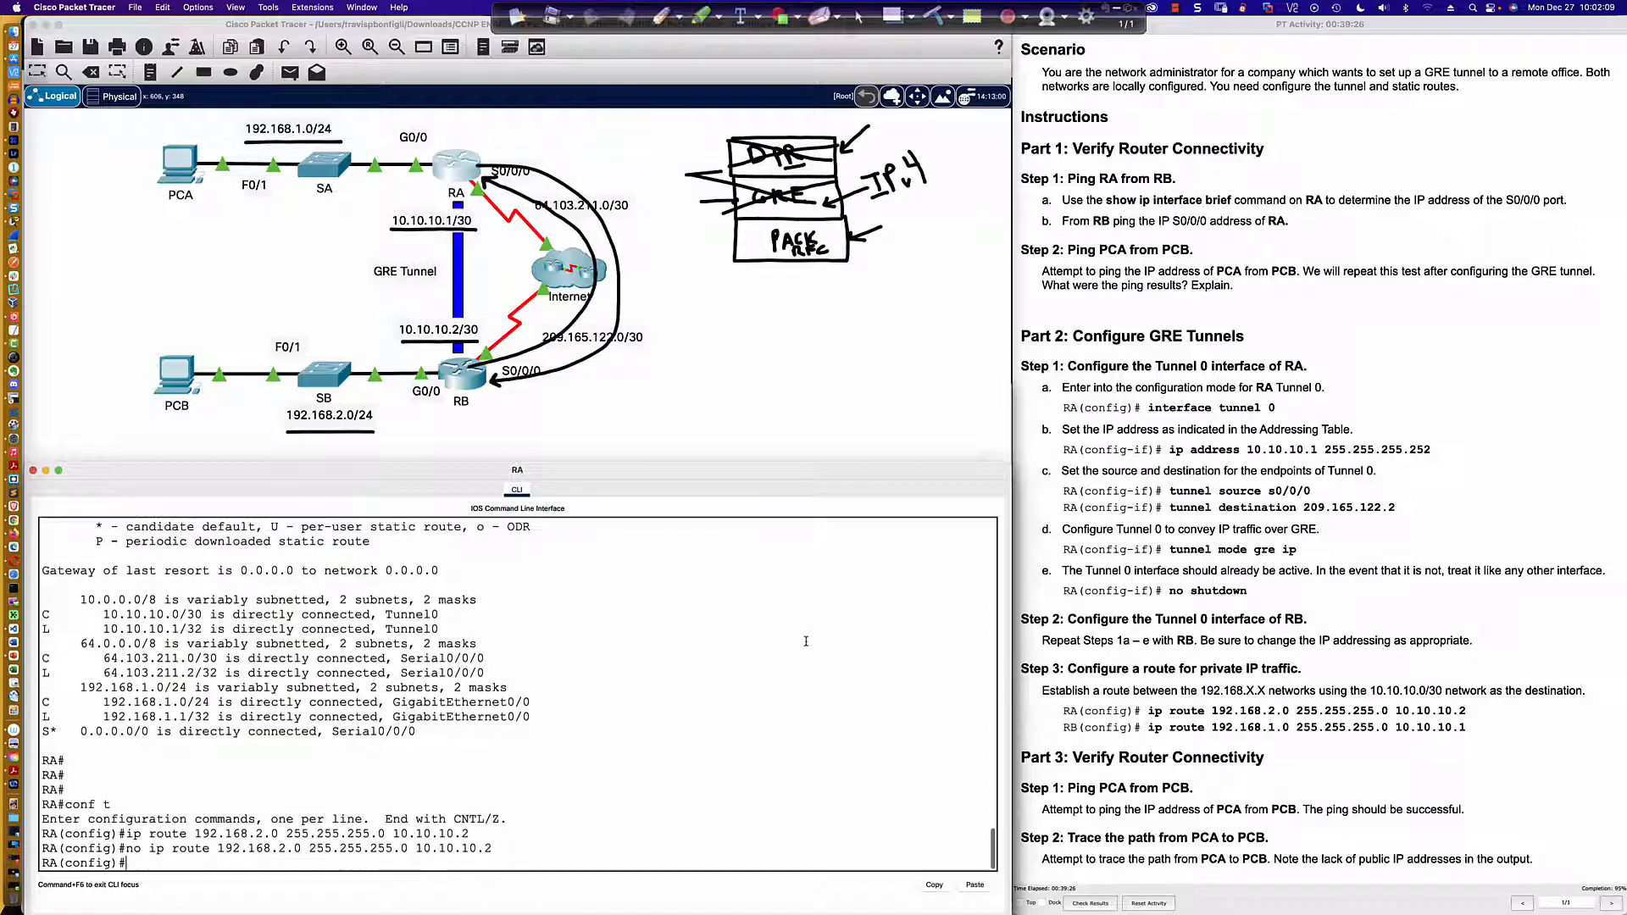
# Step: Remove RB's static route to 192.168.1.0 255.255.255.0 via 10.10.10.1 with the no form of the command
pyautogui.click(469, 386)
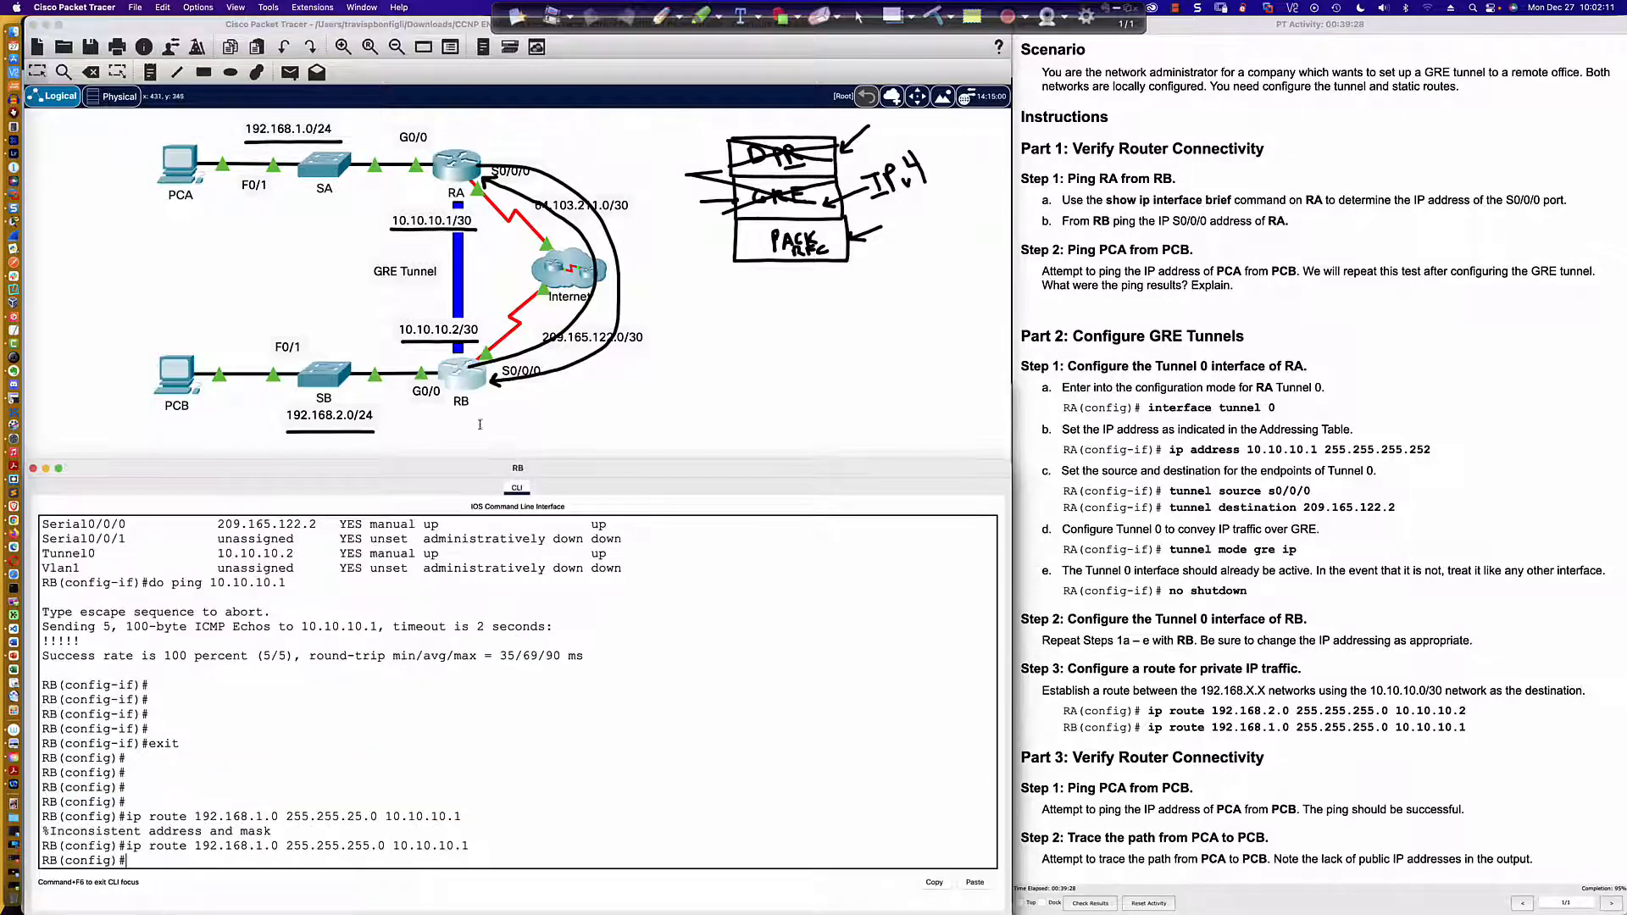
pyautogui.scroll(-2, 786, 669)
pyautogui.press('Up')
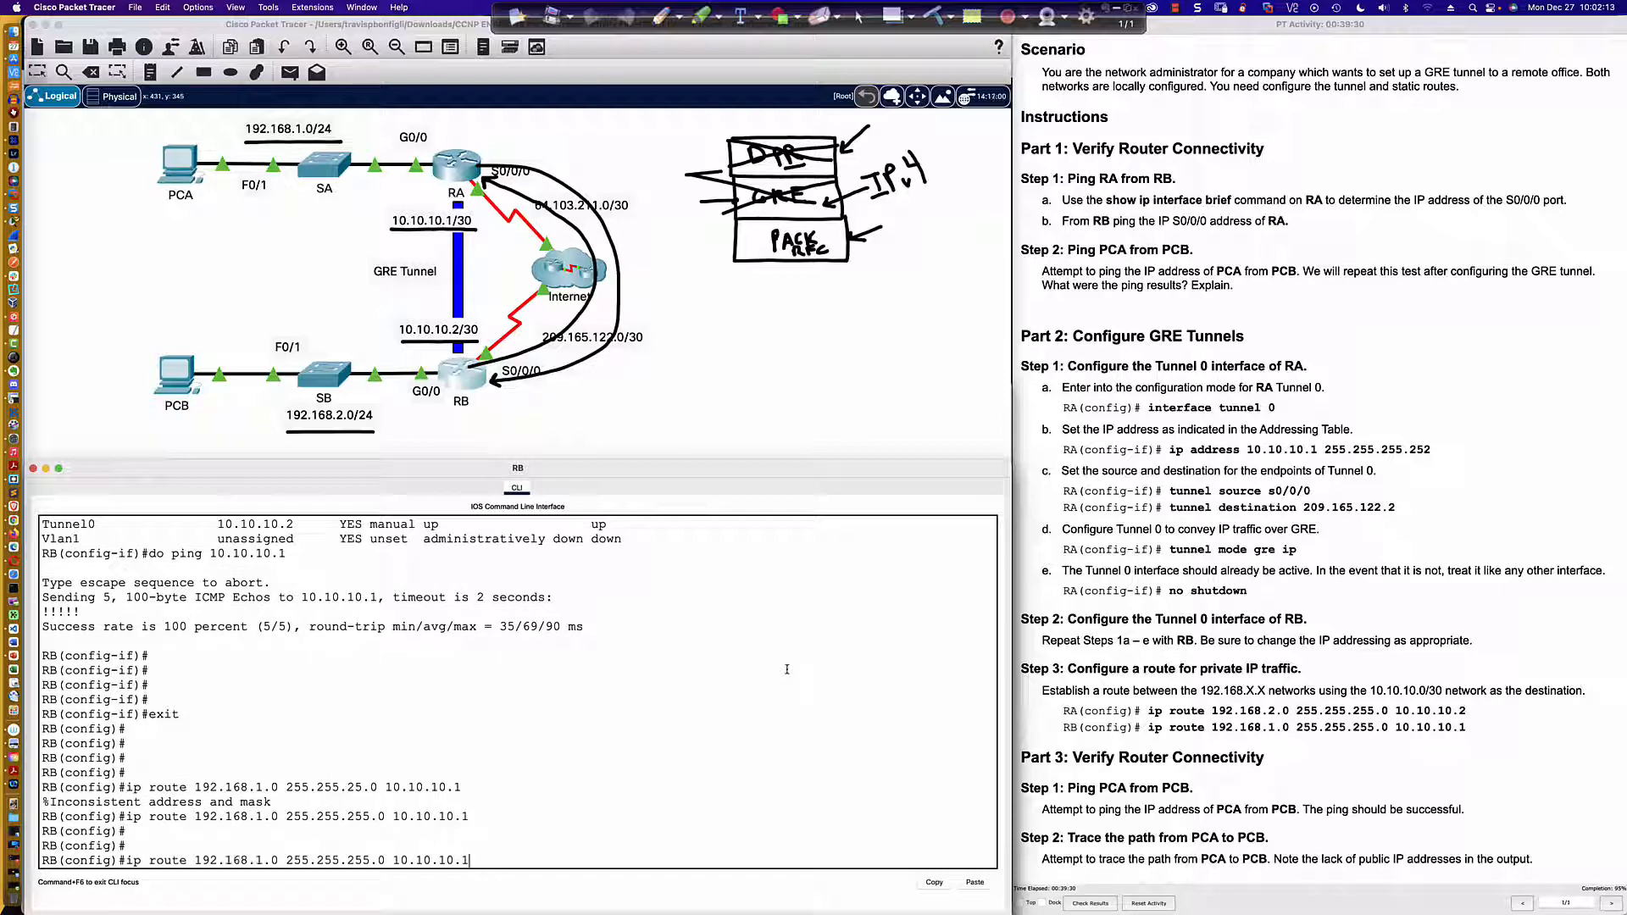
pyautogui.hotkey('ctrl', 'a')
pyautogui.write('no')
pyautogui.press('Return')
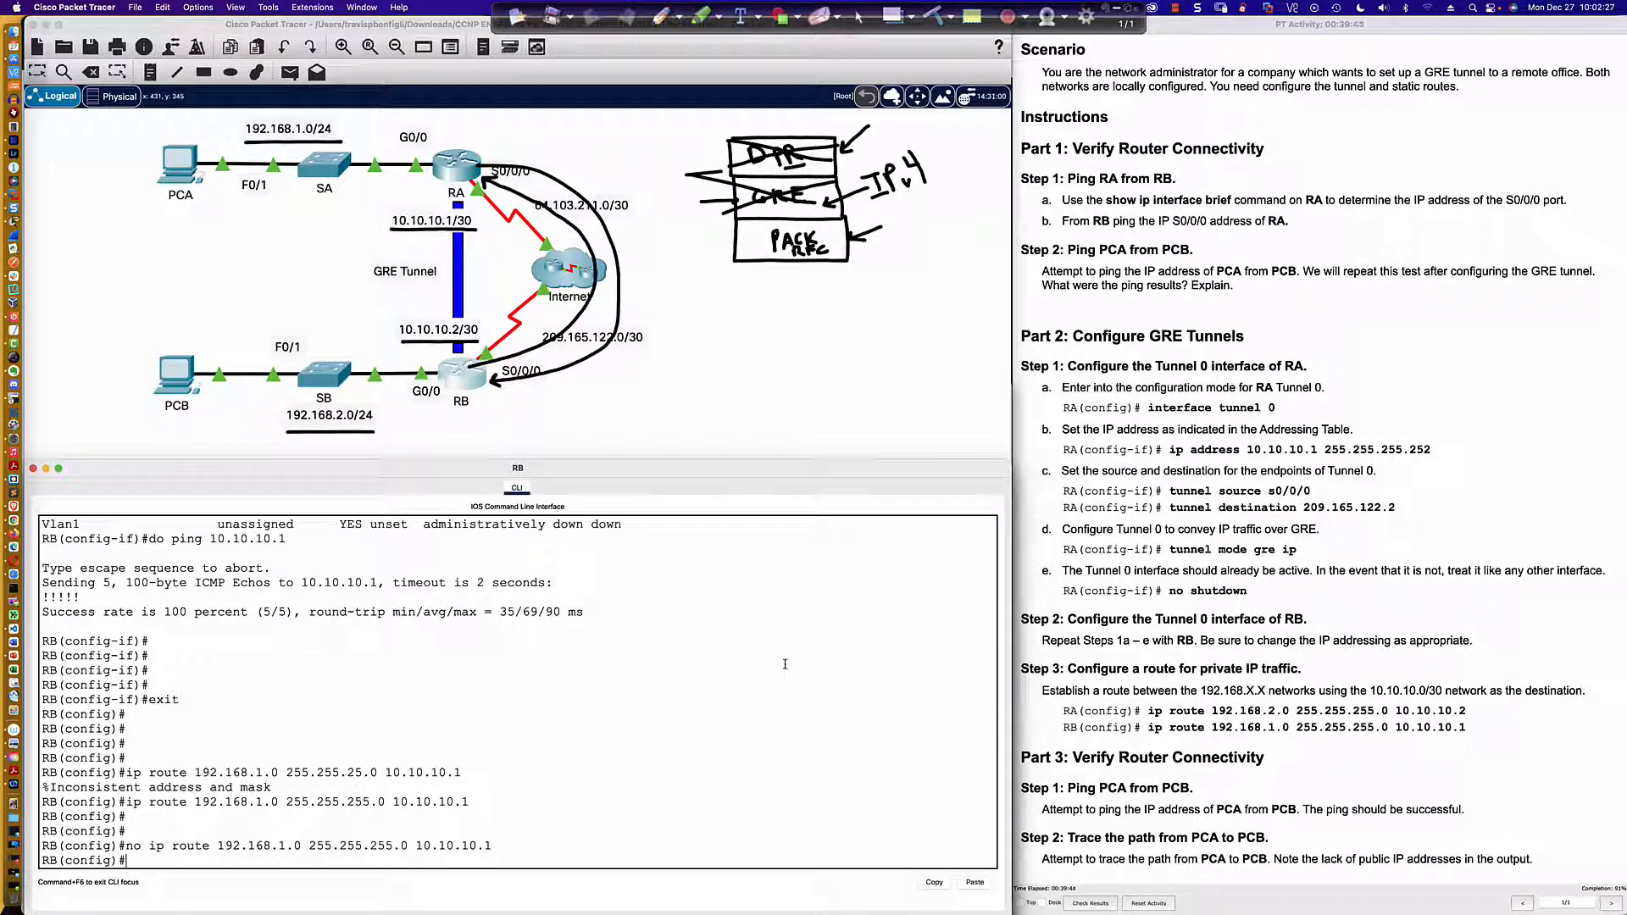
pyautogui.press('Return')
pyautogui.press('Return')
pyautogui.press('Return')
pyautogui.press('Return')
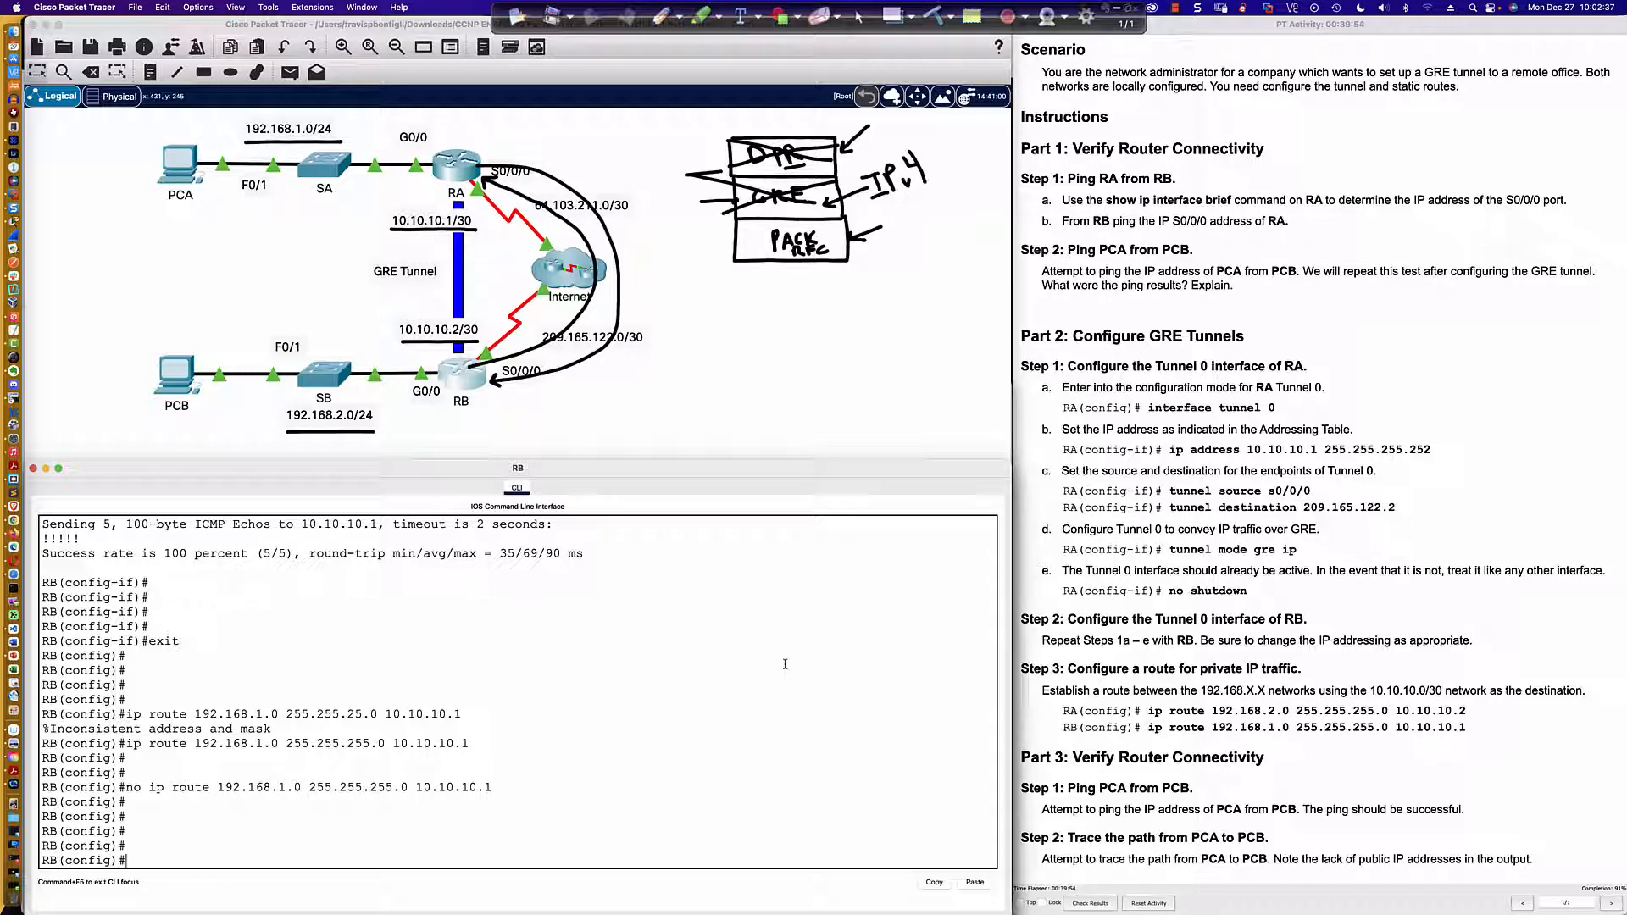
# Step: Start OSPF process 1 on RB and set its router ID to 0.0.0.2
pyautogui.write('router ospf 1')
pyautogui.press('Return')
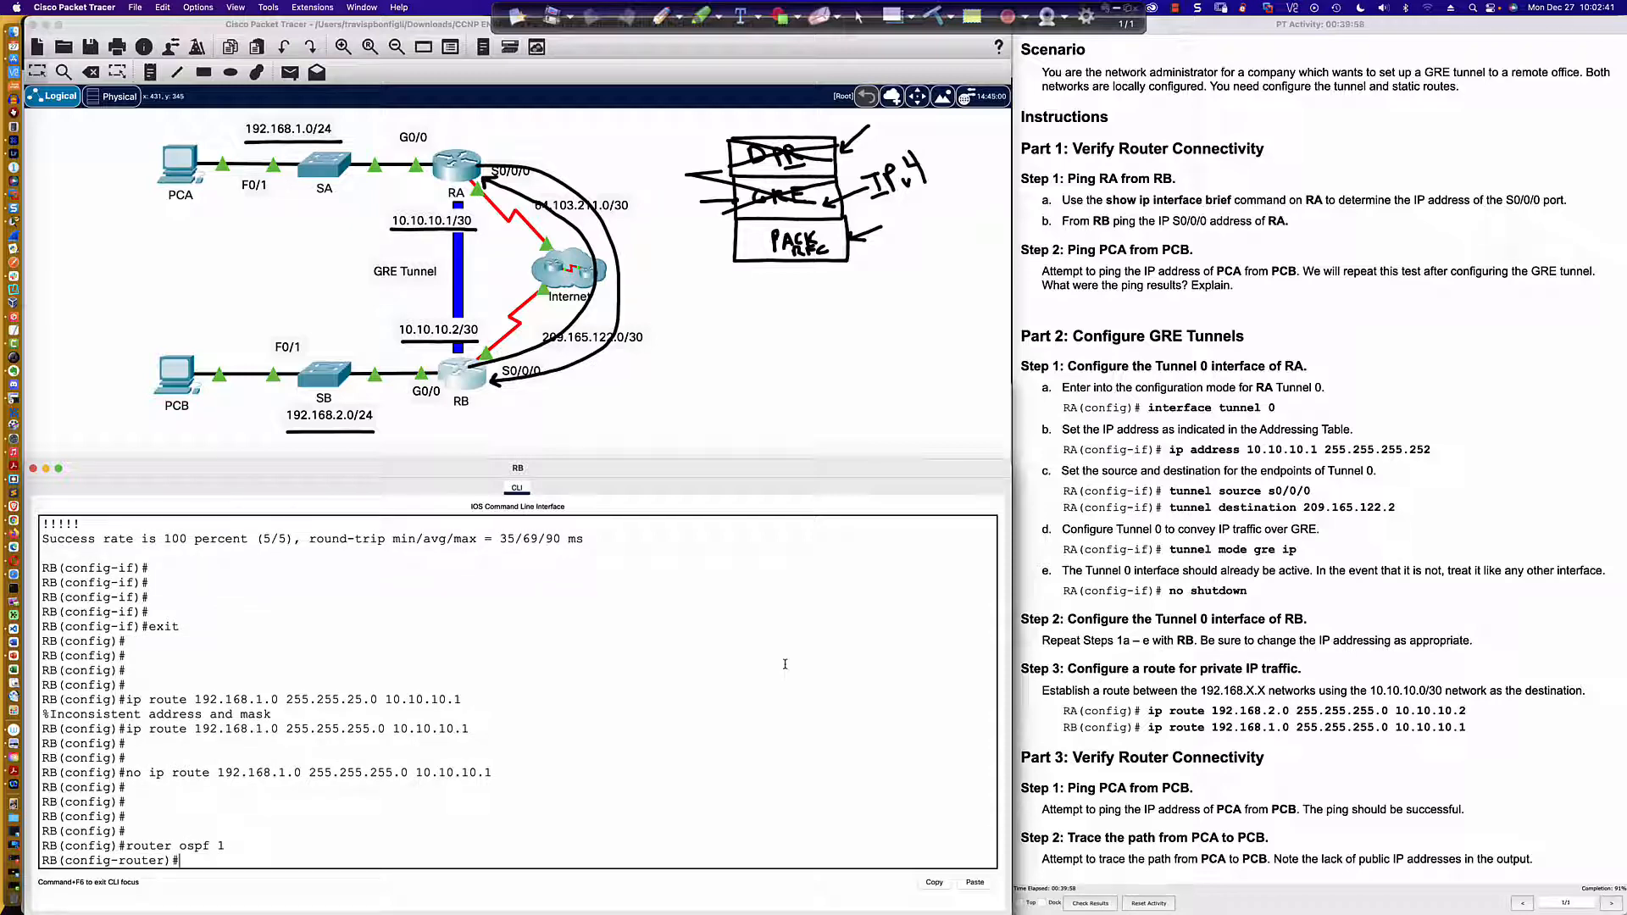
pyautogui.write('route')
pyautogui.press('Tab')
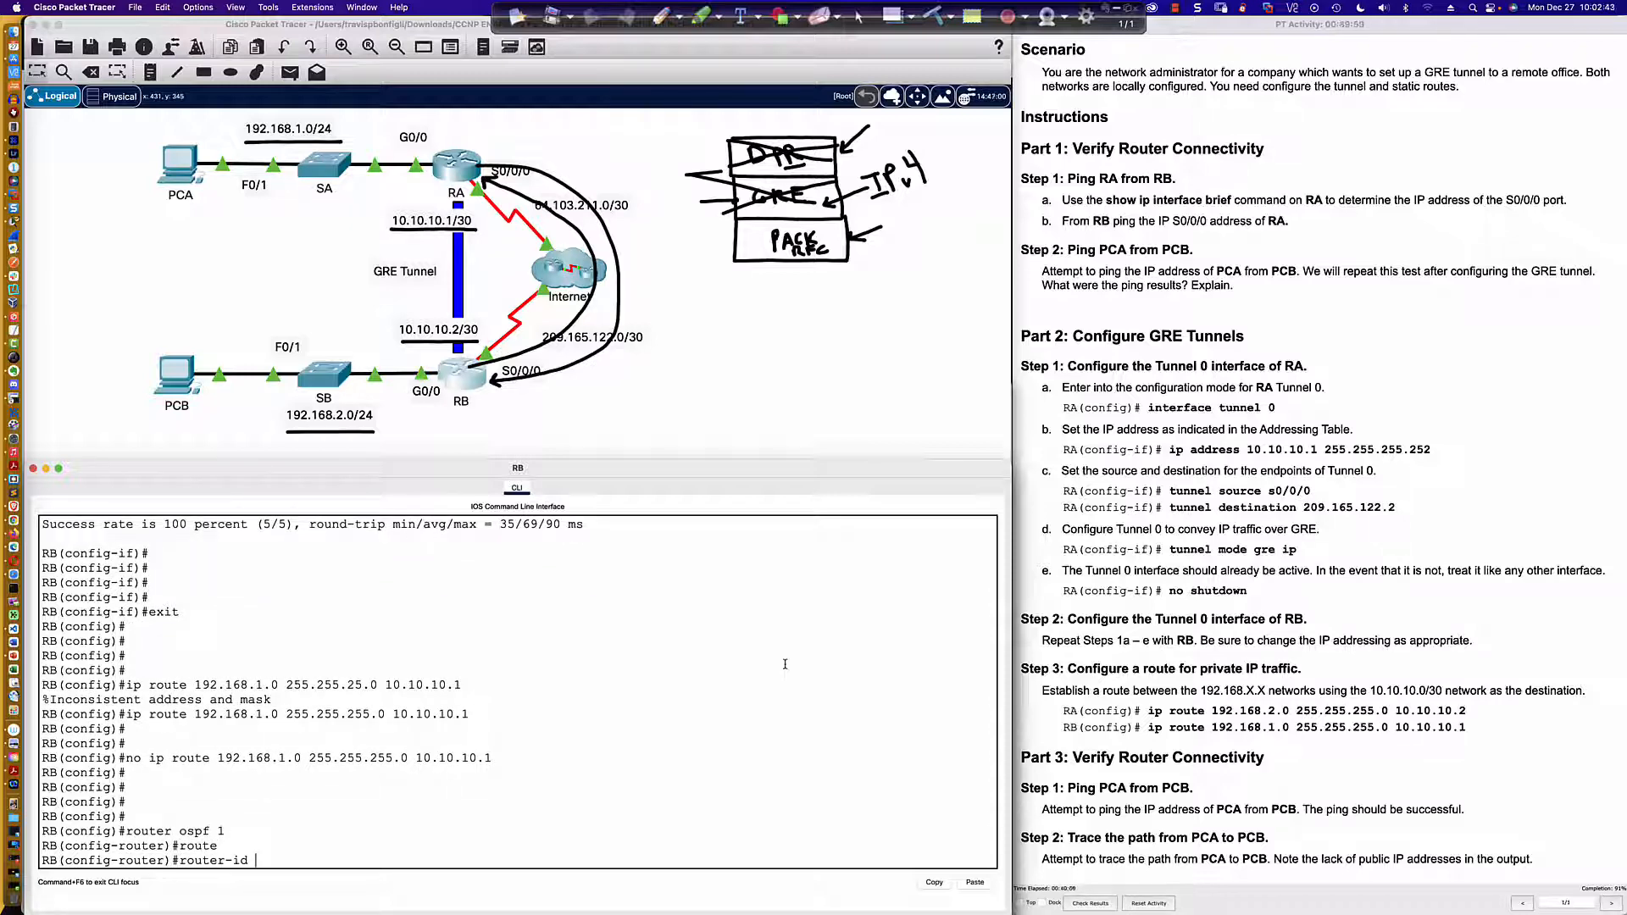
pyautogui.write('0.0.0.2')
pyautogui.press('Return')
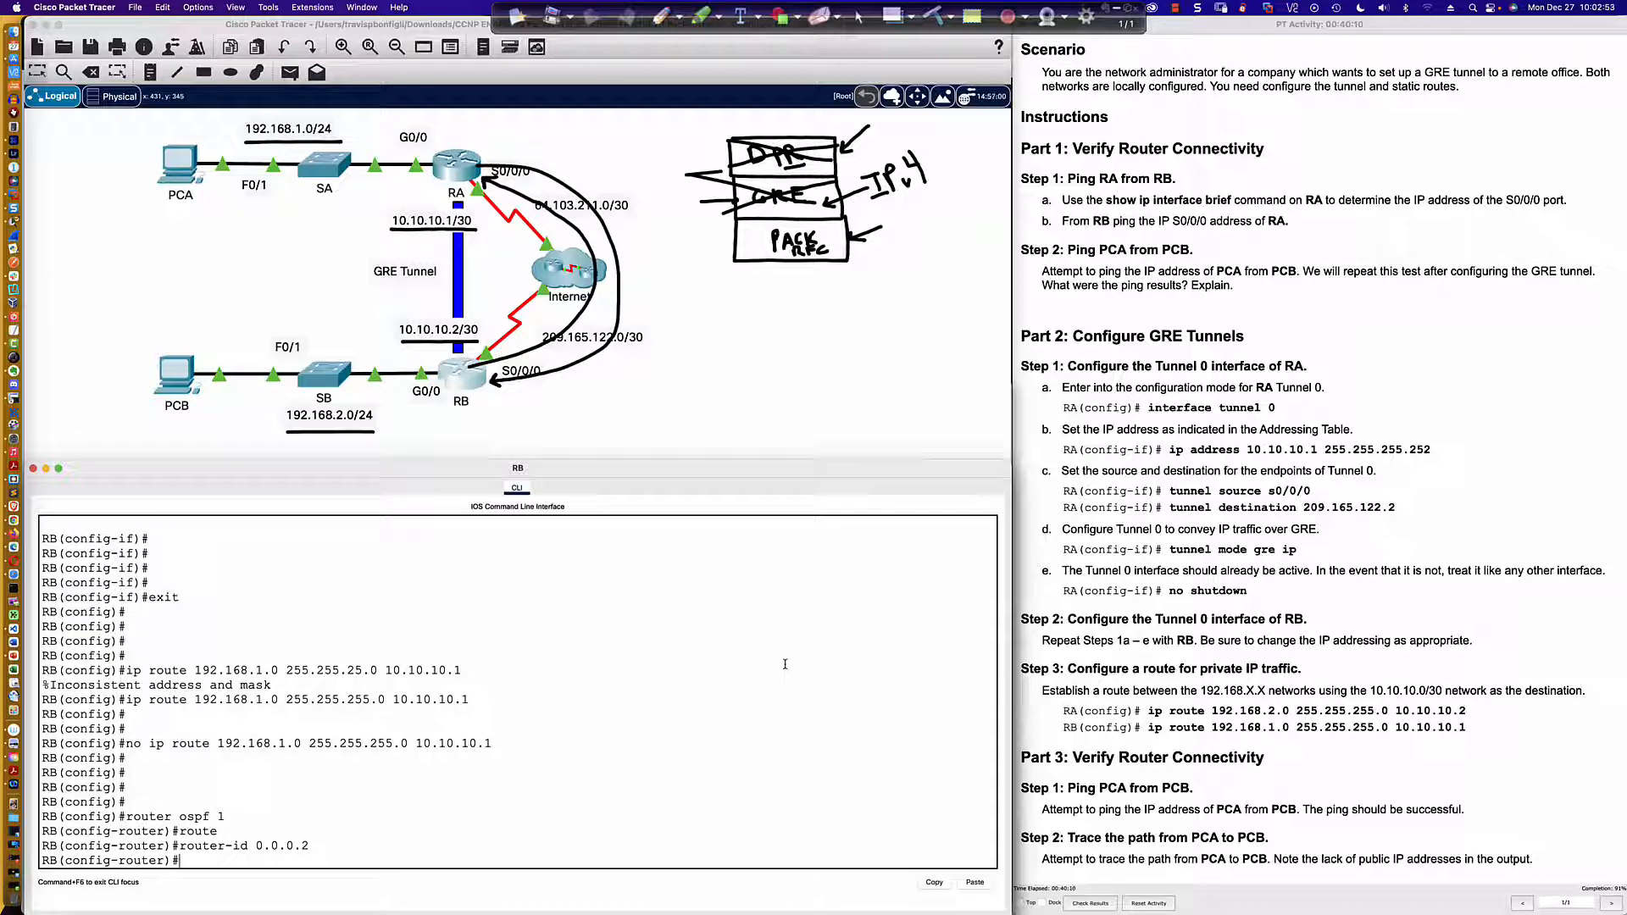
# Step: Make all of RB's OSPF interfaces passive by default
pyautogui.write('pas')
pyautogui.press('Tab')
pyautogui.write('def')
pyautogui.press('Tab')
pyautogui.press('Return')
# Step: Try to exempt Tunnel 0 from the passive-interface setting in RB's OSPF process using the short name tu0
pyautogui.write('n')
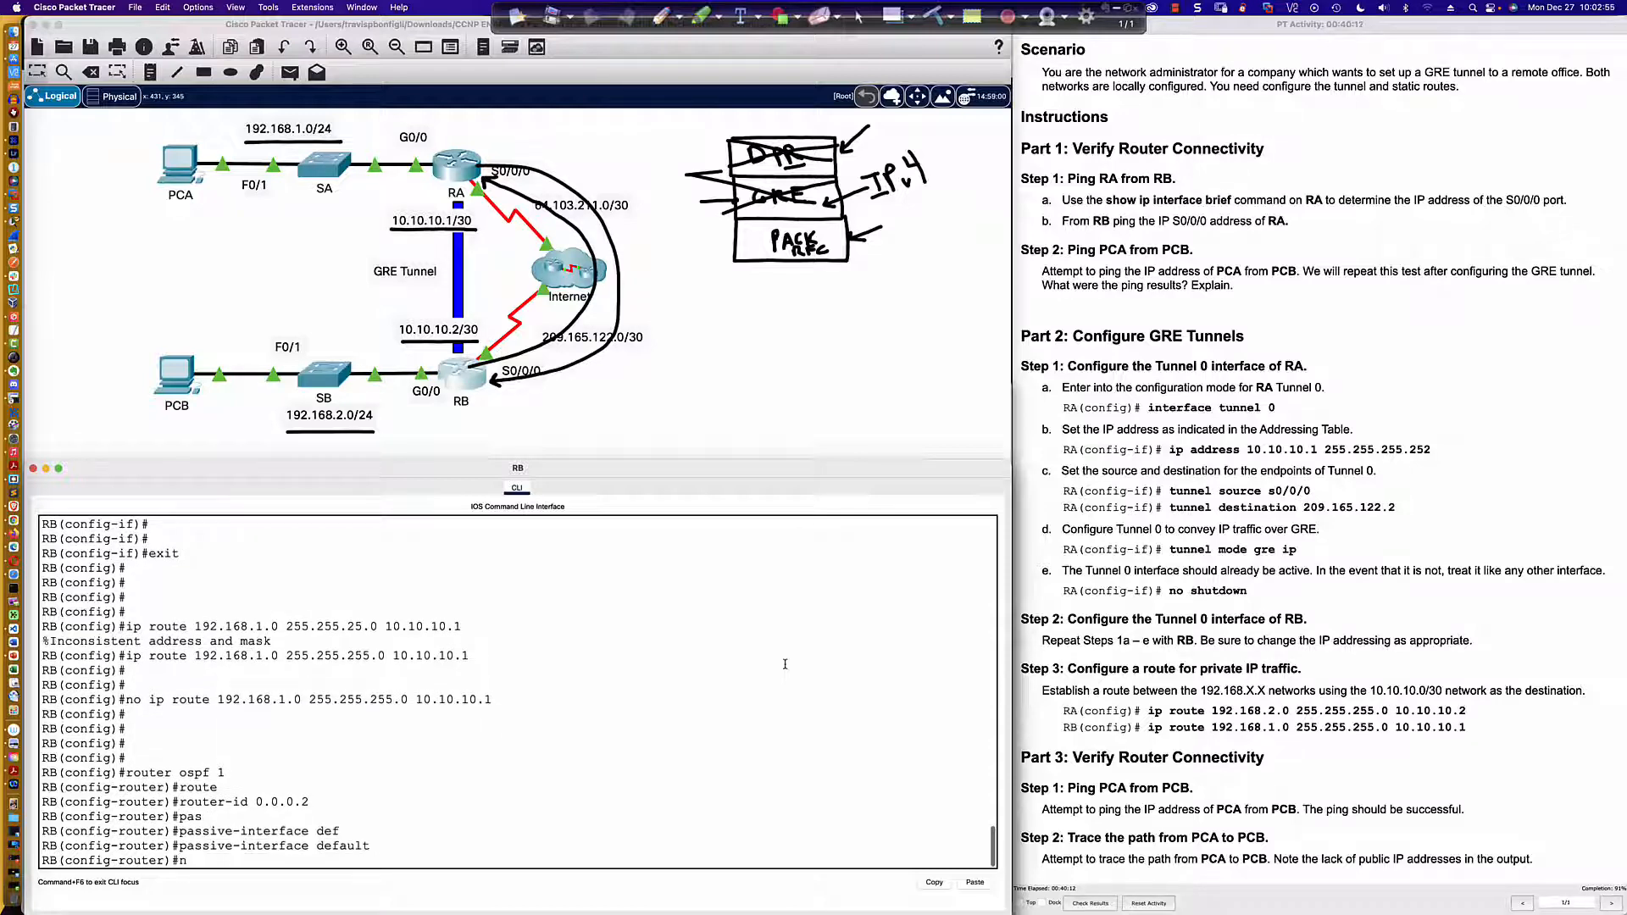
pyautogui.write('o pas')
pyautogui.press('Tab')
pyautogui.write('tu')
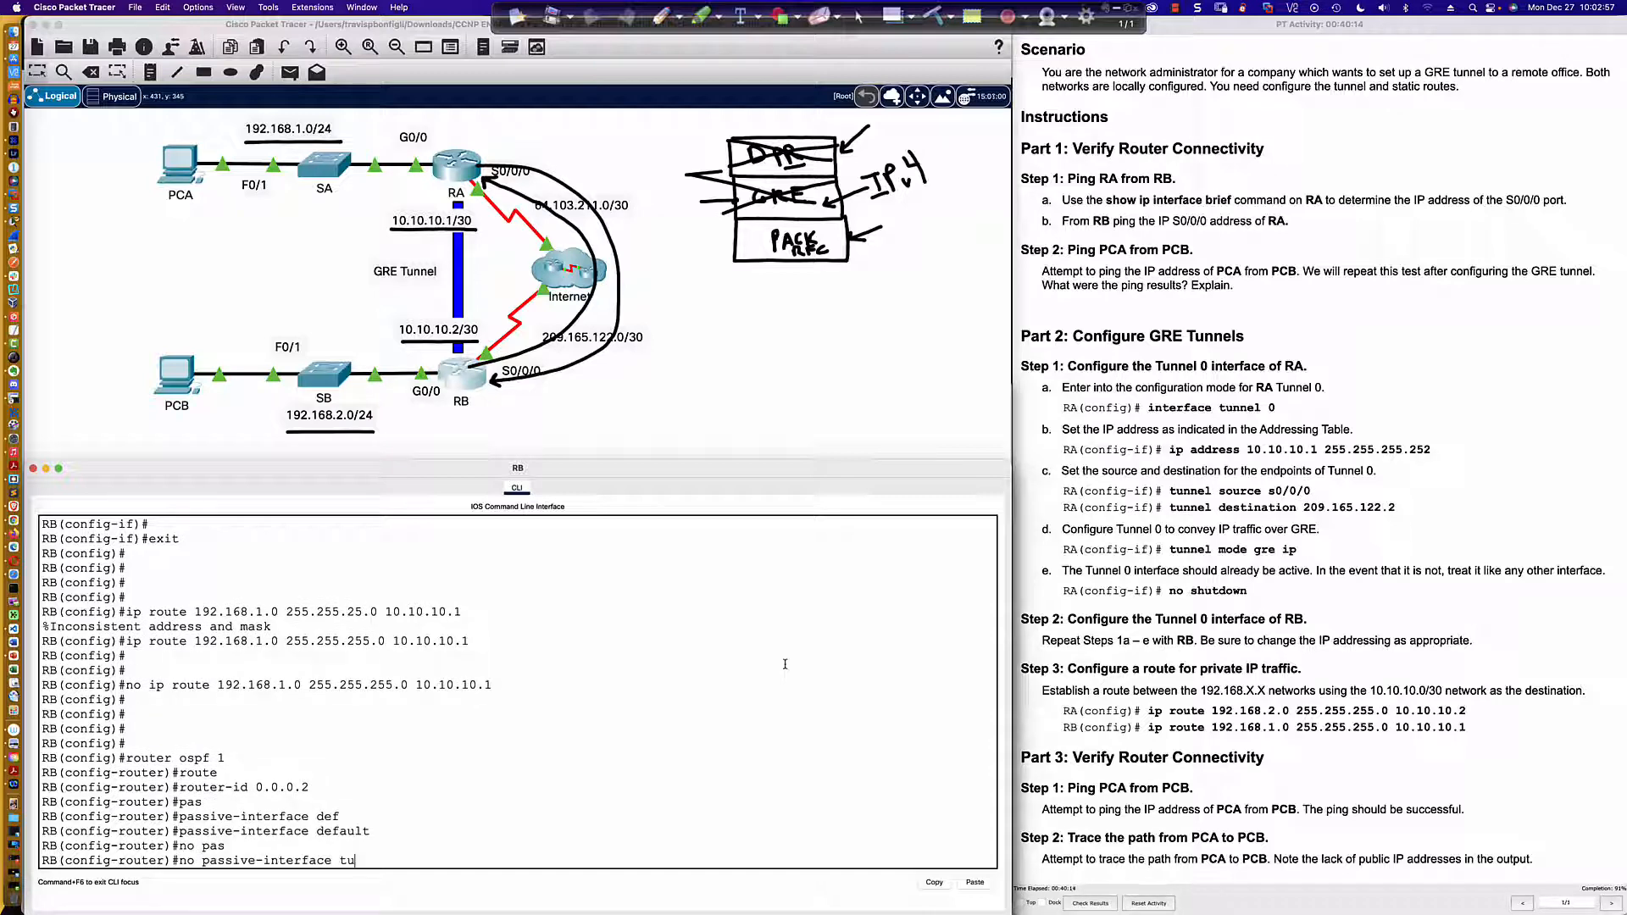
pyautogui.write('0')
pyautogui.press('Return')
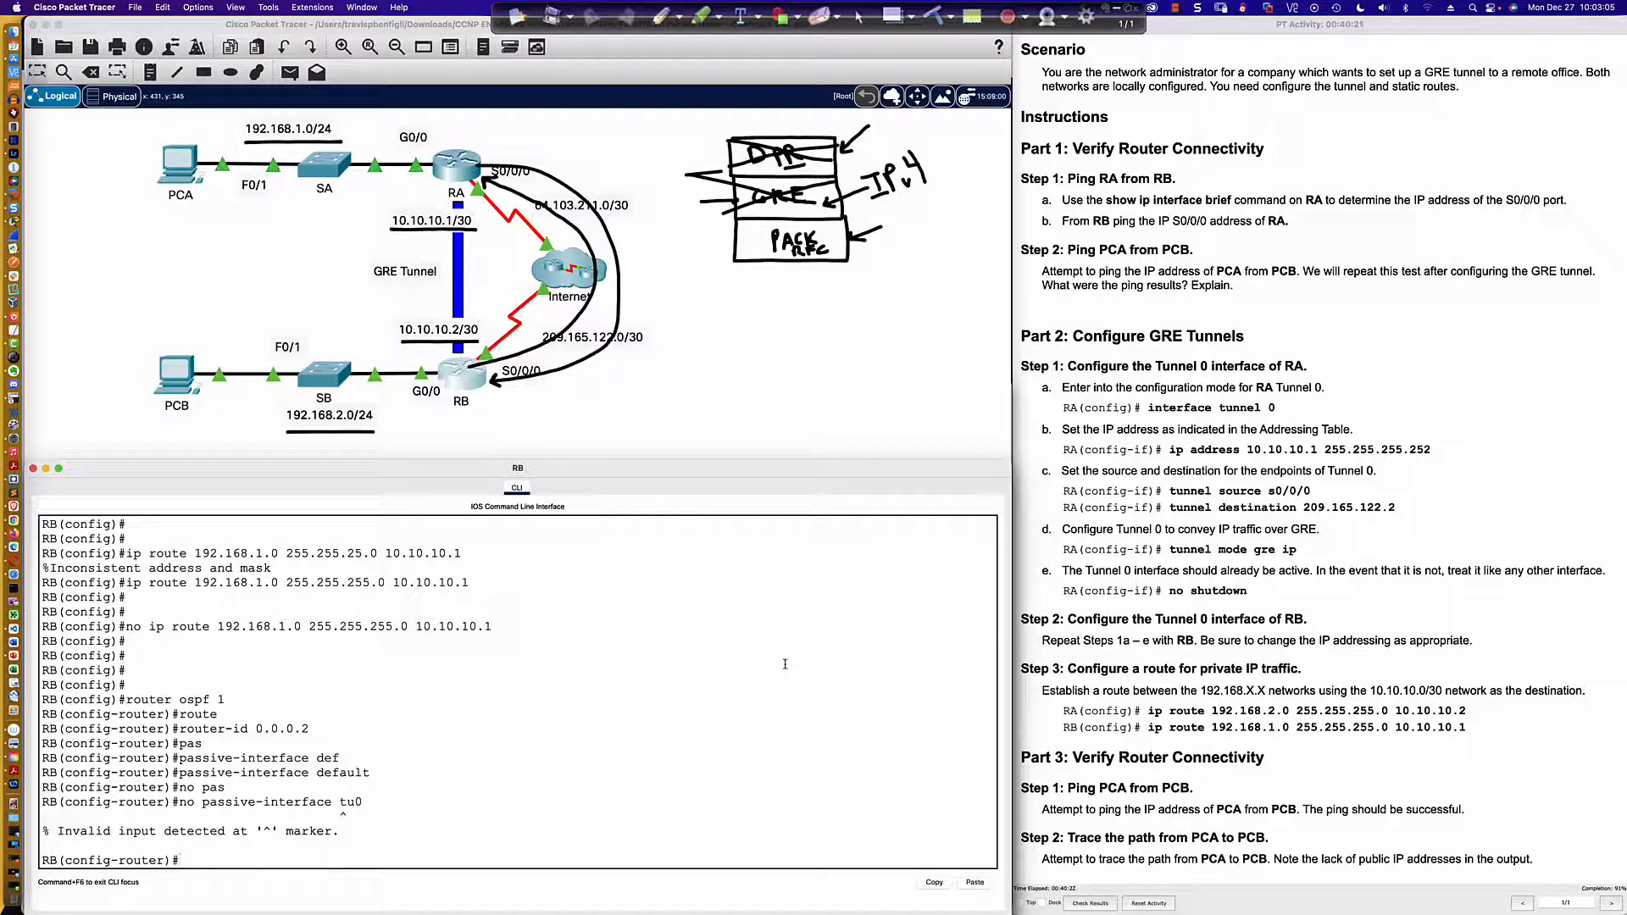
# Step: Remove the passive-interface default setting from RB's OSPF process with the no form of the command
pyautogui.write('no pas')
pyautogui.press('Tab')
pyautogui.write('def')
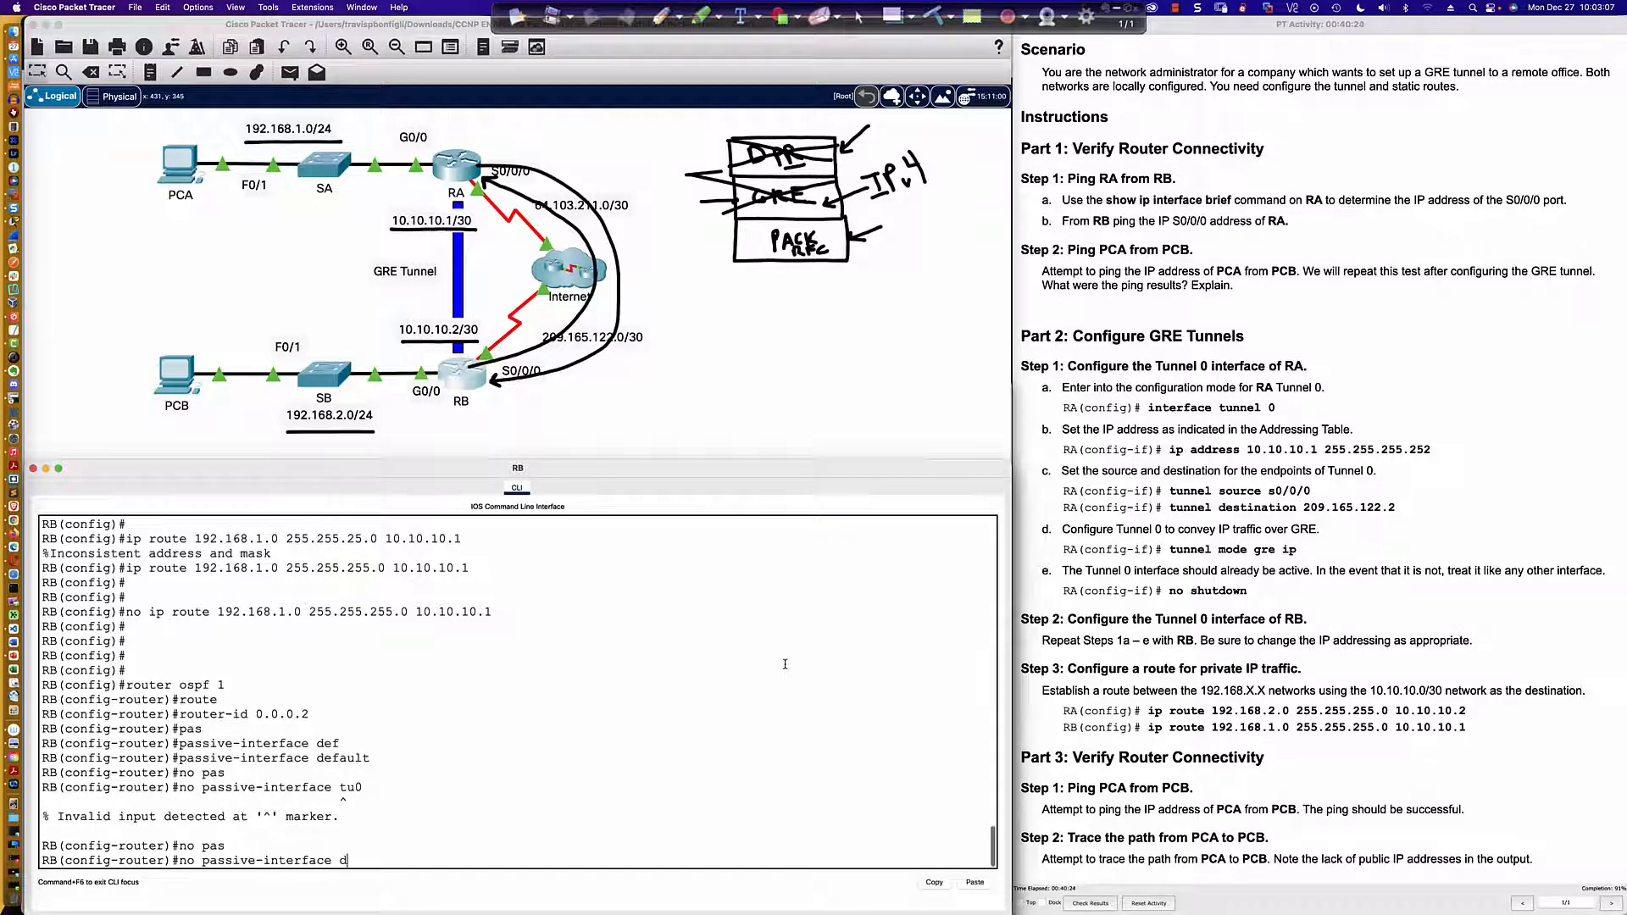
pyautogui.press('Tab')
pyautogui.press('Return')
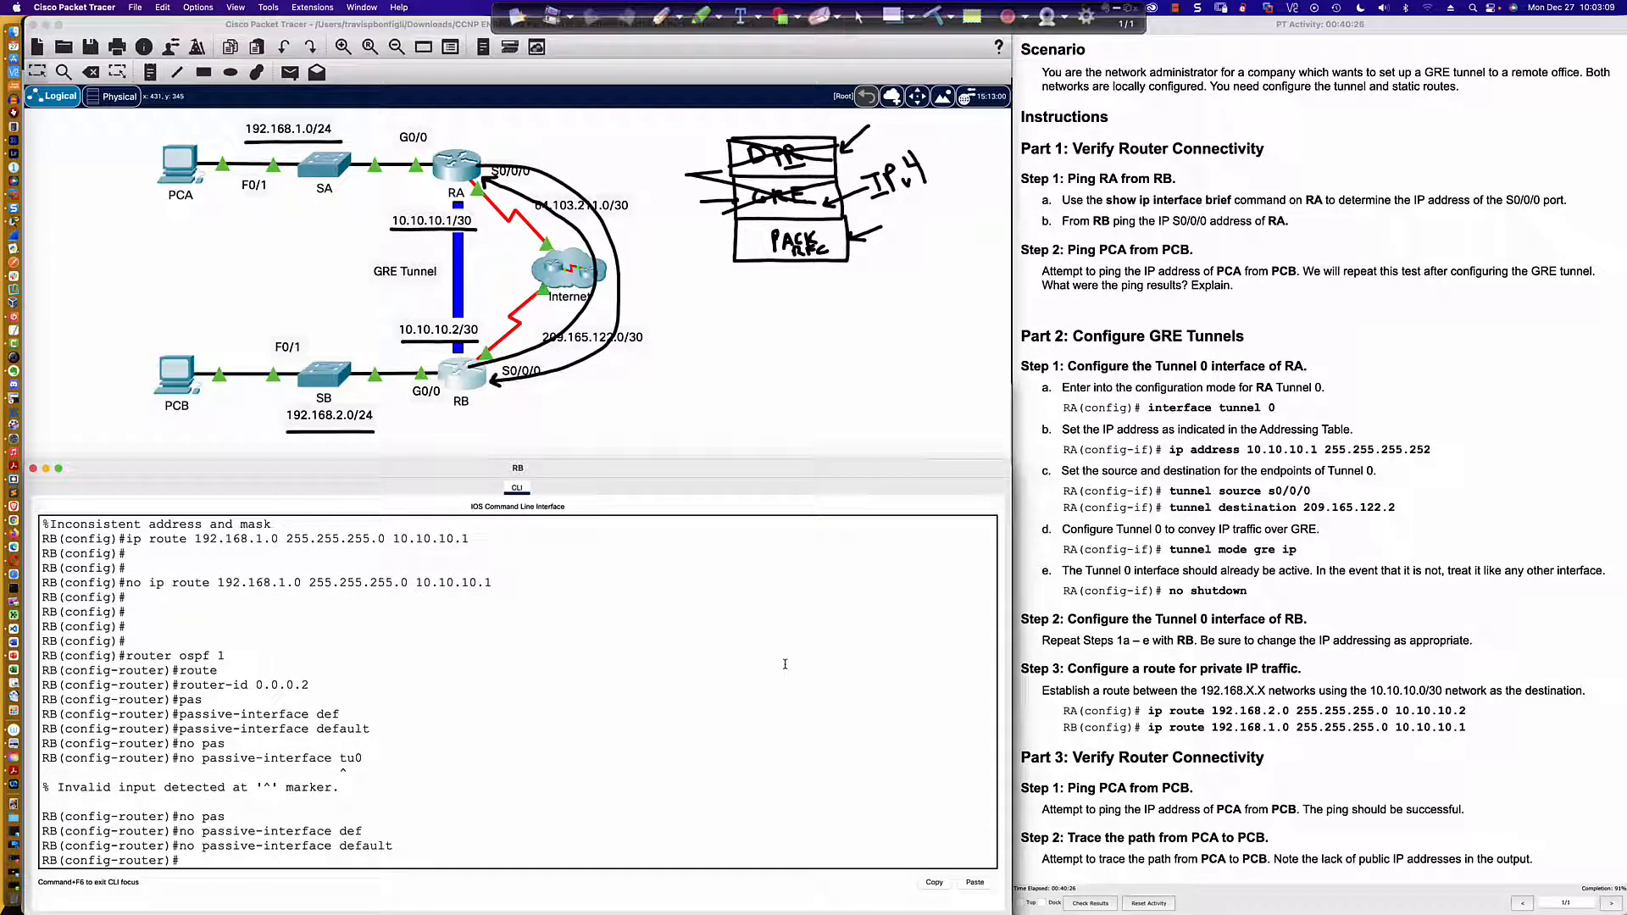
# Step: Advertise the tunnel network 10.10.10.0 with wildcard mask 0.0.0.3 in OSPF area 0 on RB
pyautogui.write('net')
pyautogui.press('Tab')
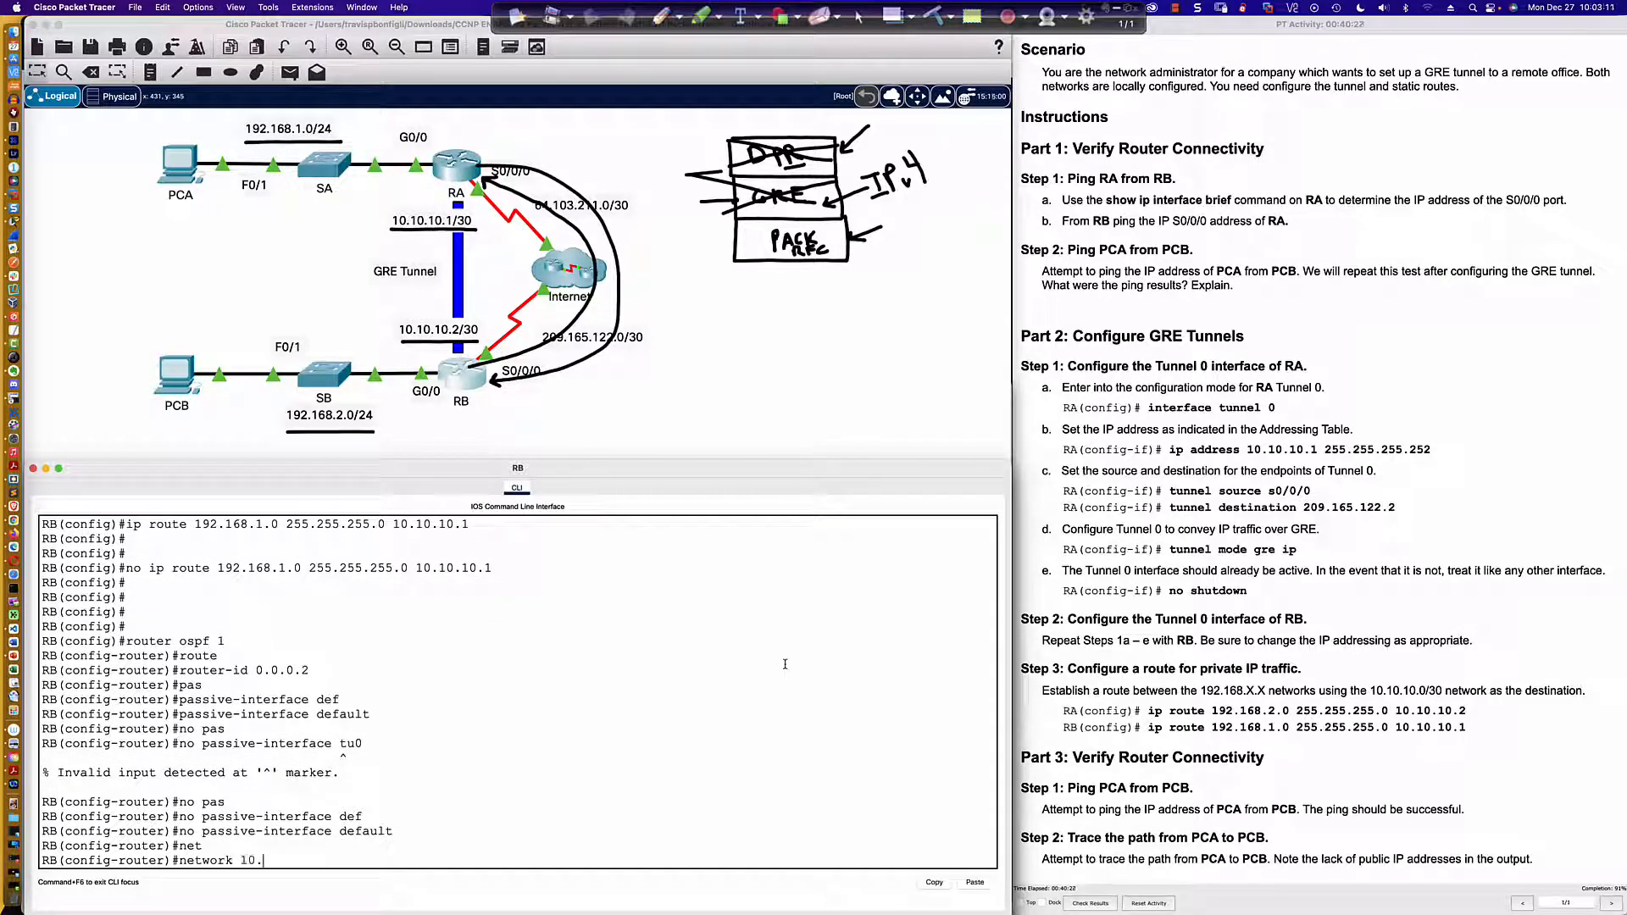
pyautogui.write('10.10.10')
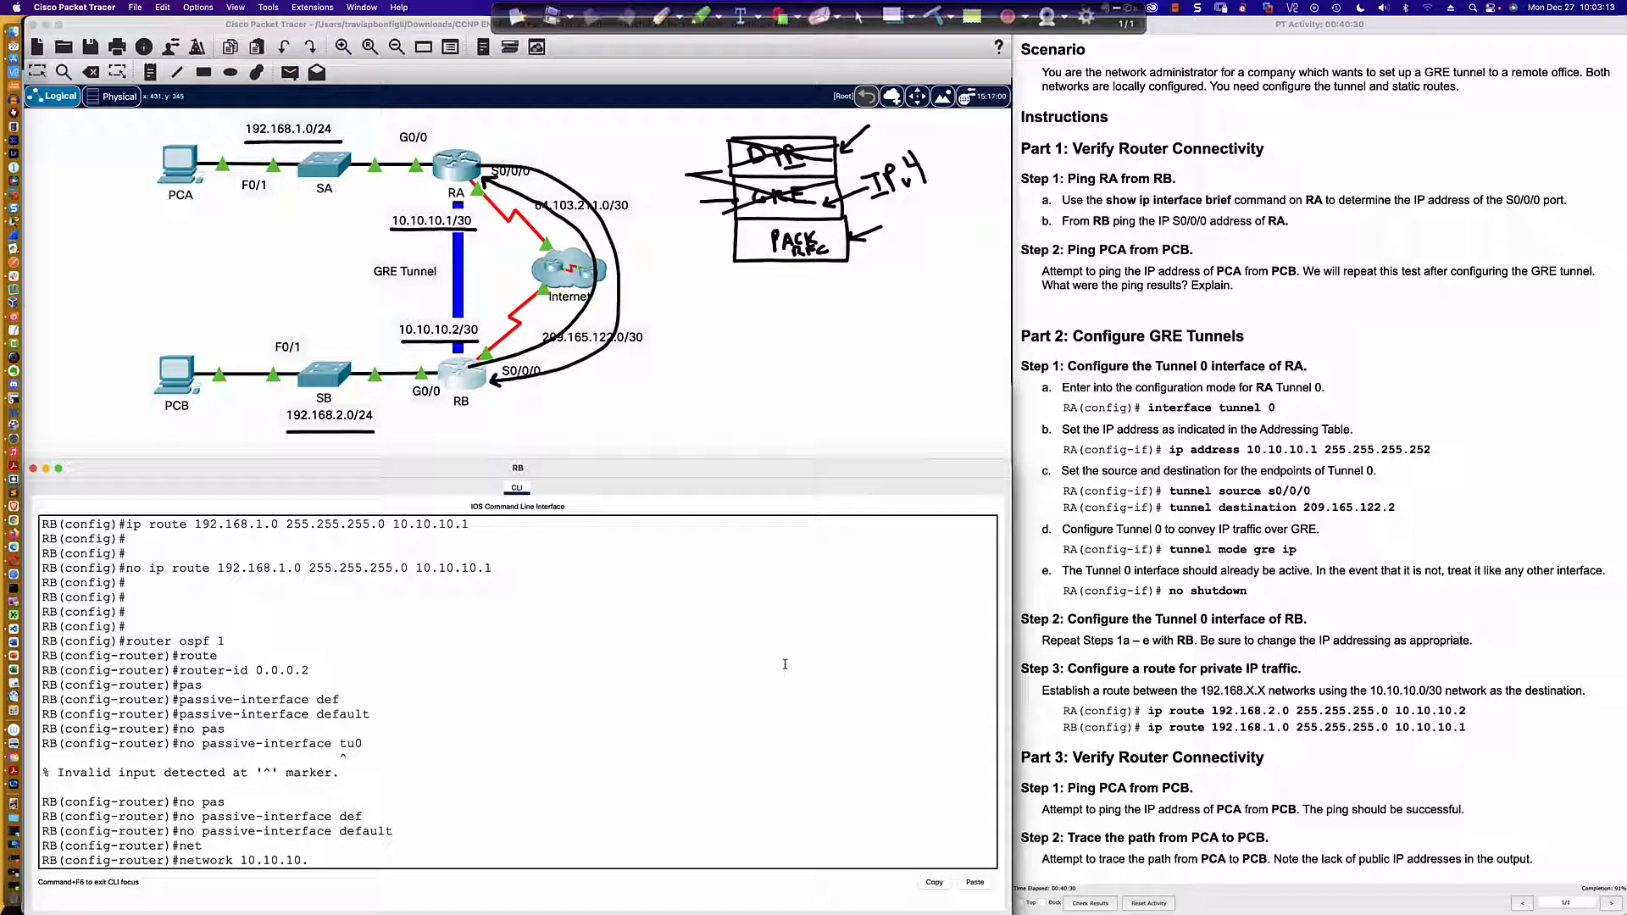
pyautogui.write('.0 0.0.0.3 area 0')
pyautogui.press('Return')
# Step: Advertise RB's LAN 192.168.2.0 with wildcard mask 0.0.0.255 in OSPF area 0
pyautogui.write('net')
pyautogui.press('Tab')
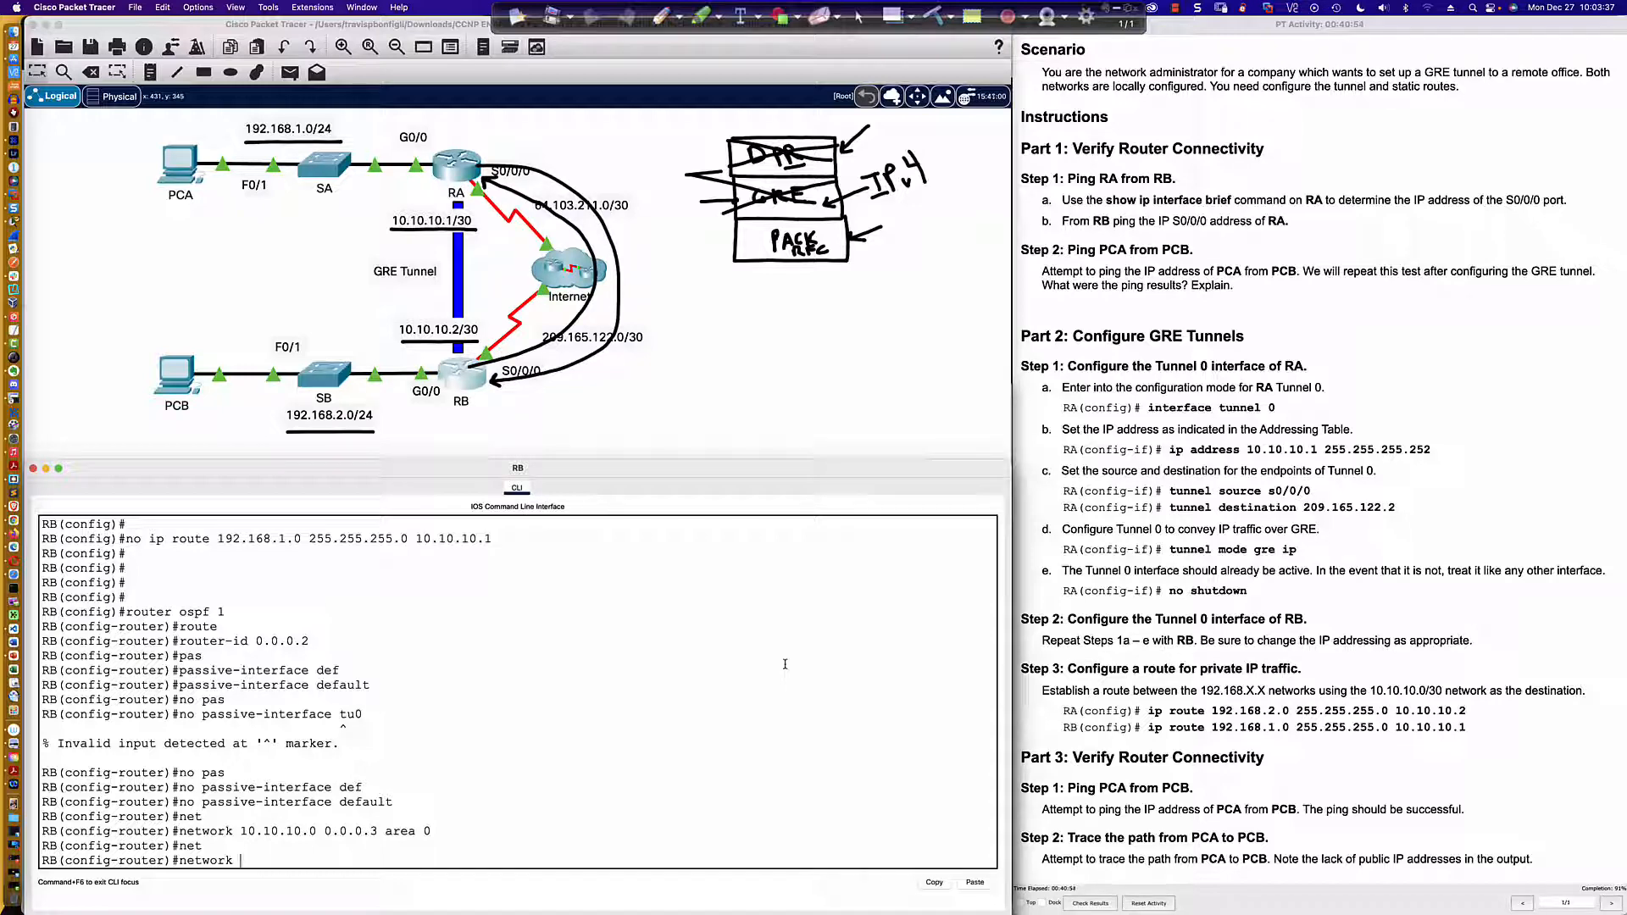
pyautogui.write('92.168.2.0 0.0.0.255 area 0')
pyautogui.press('Return')
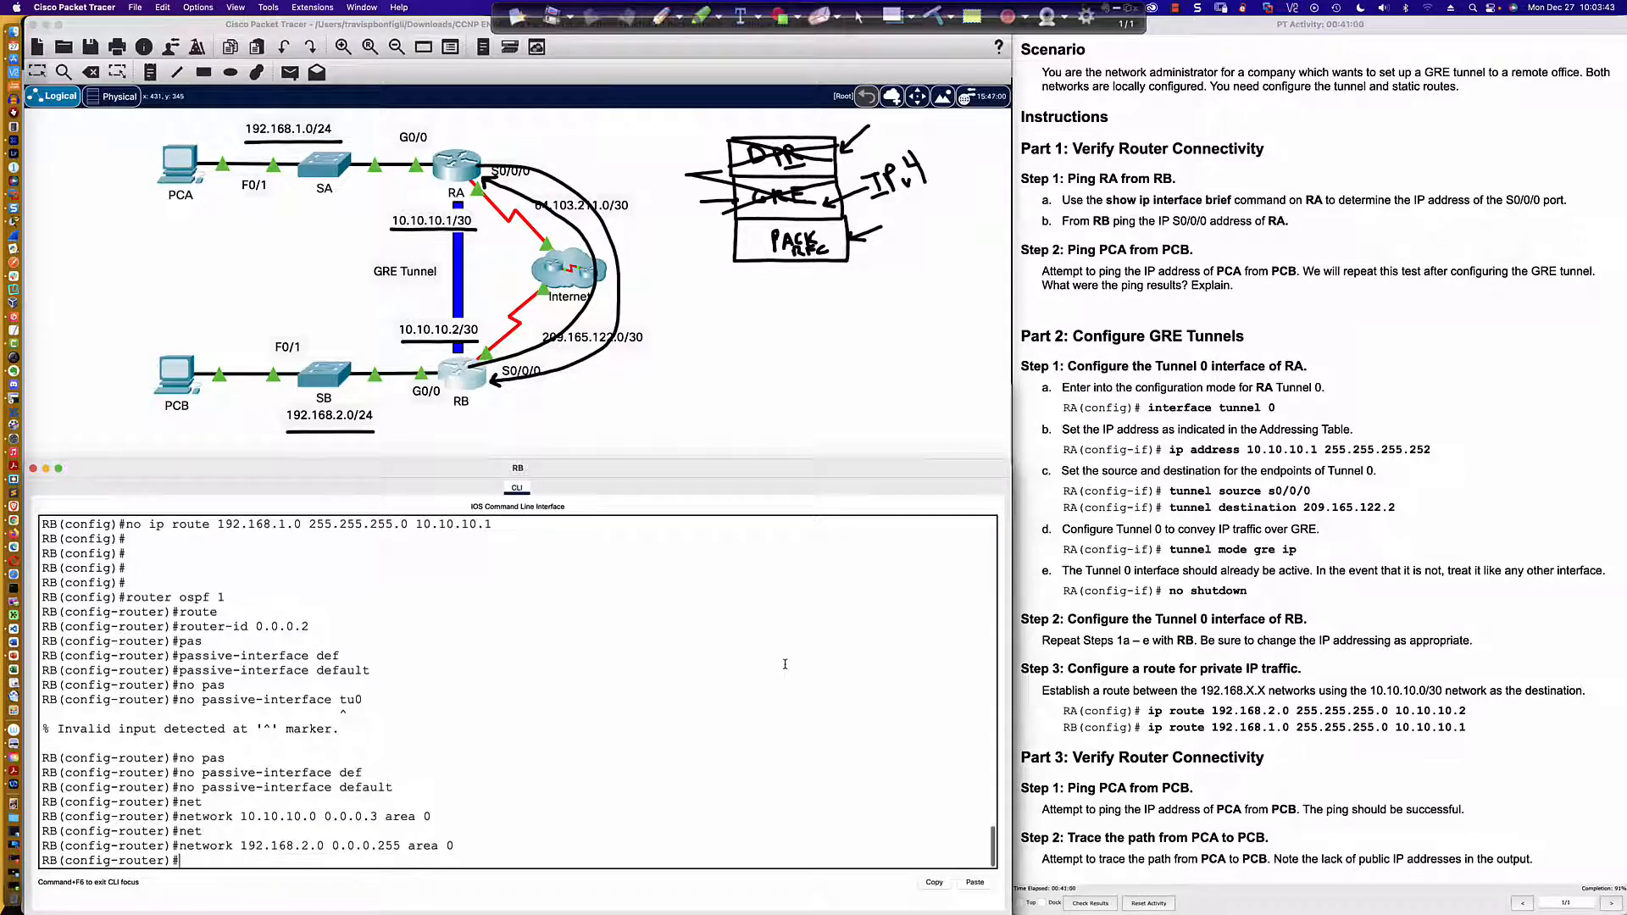
# Step: Start OSPF process 1 on RA and set its router ID to 0.0.0.1
pyautogui.click(454, 178)
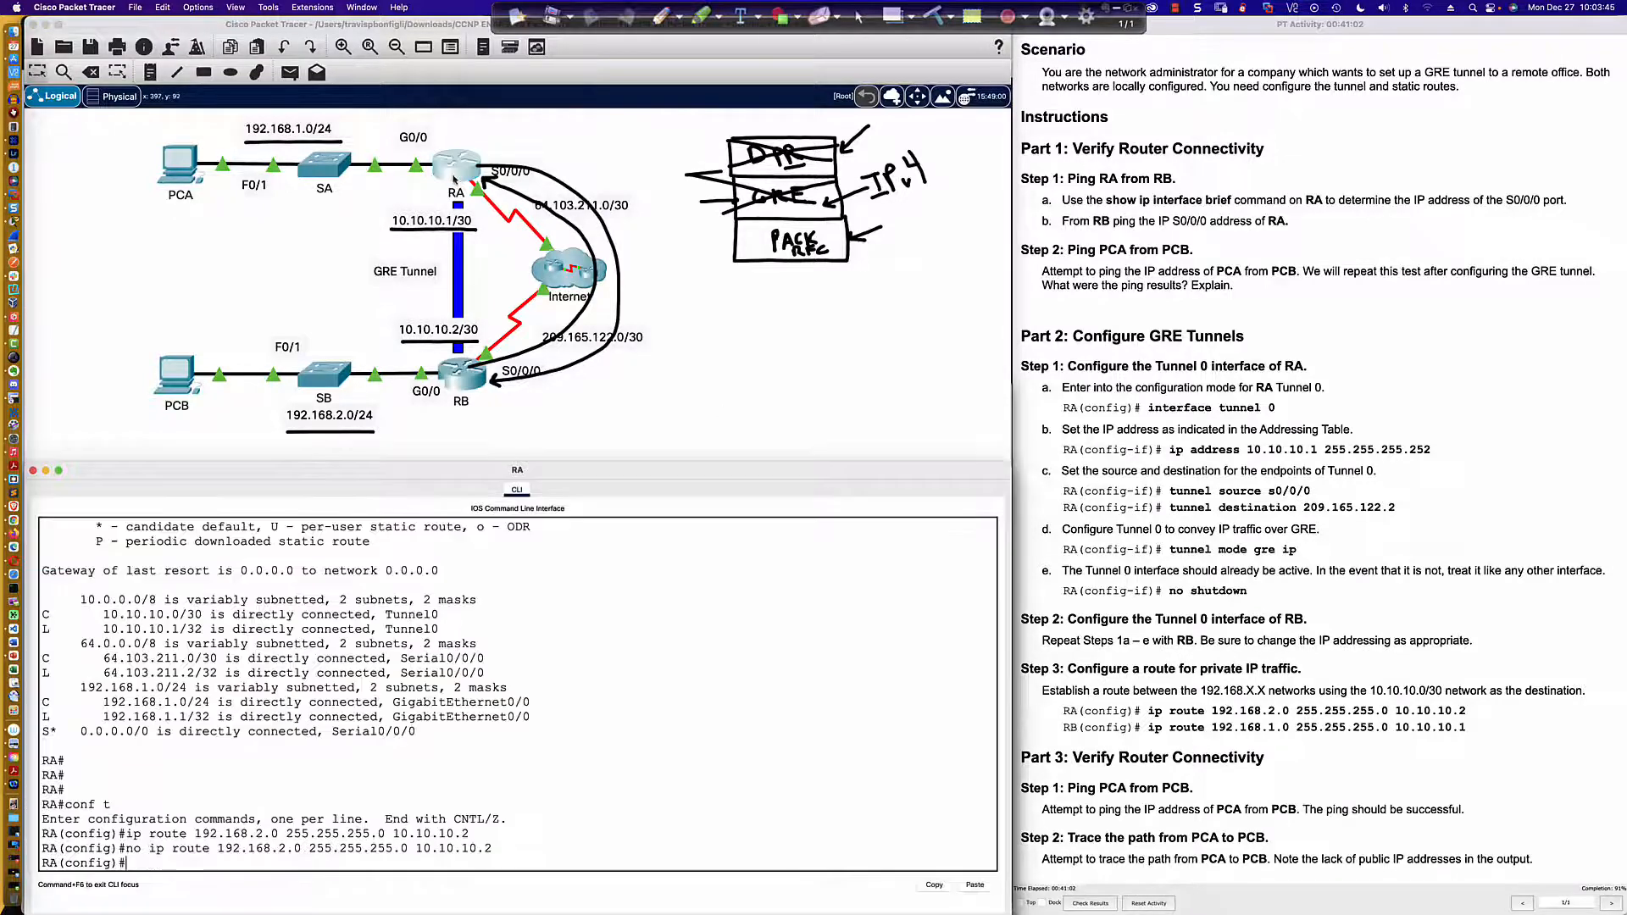
pyautogui.write('rout')
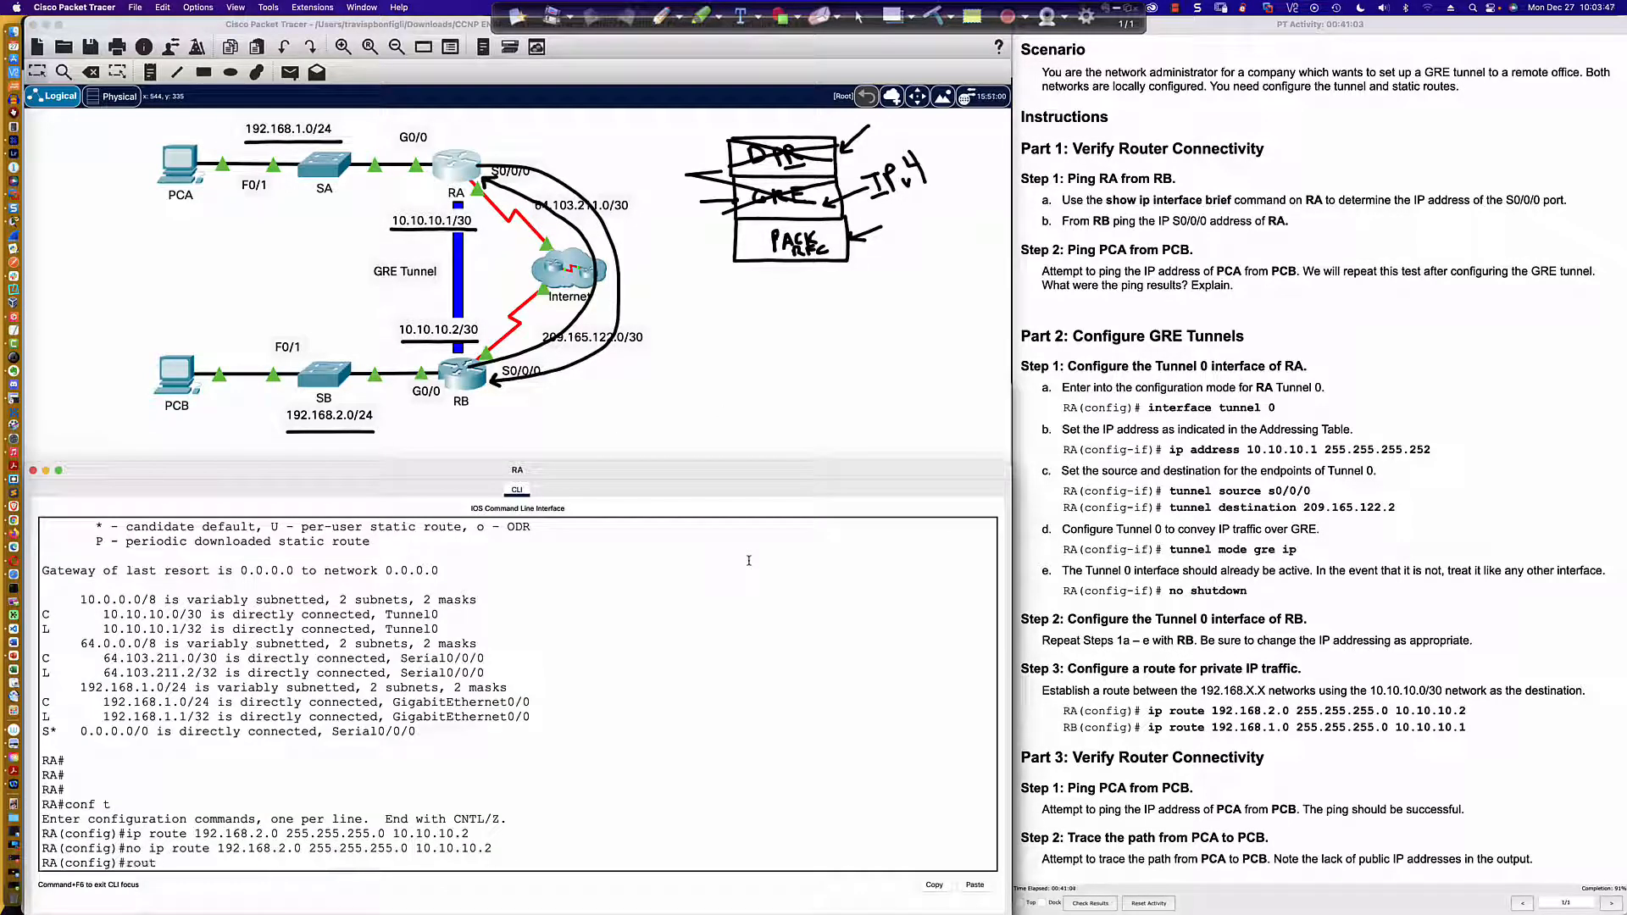
pyautogui.write('er ospf 1')
pyautogui.press('Return')
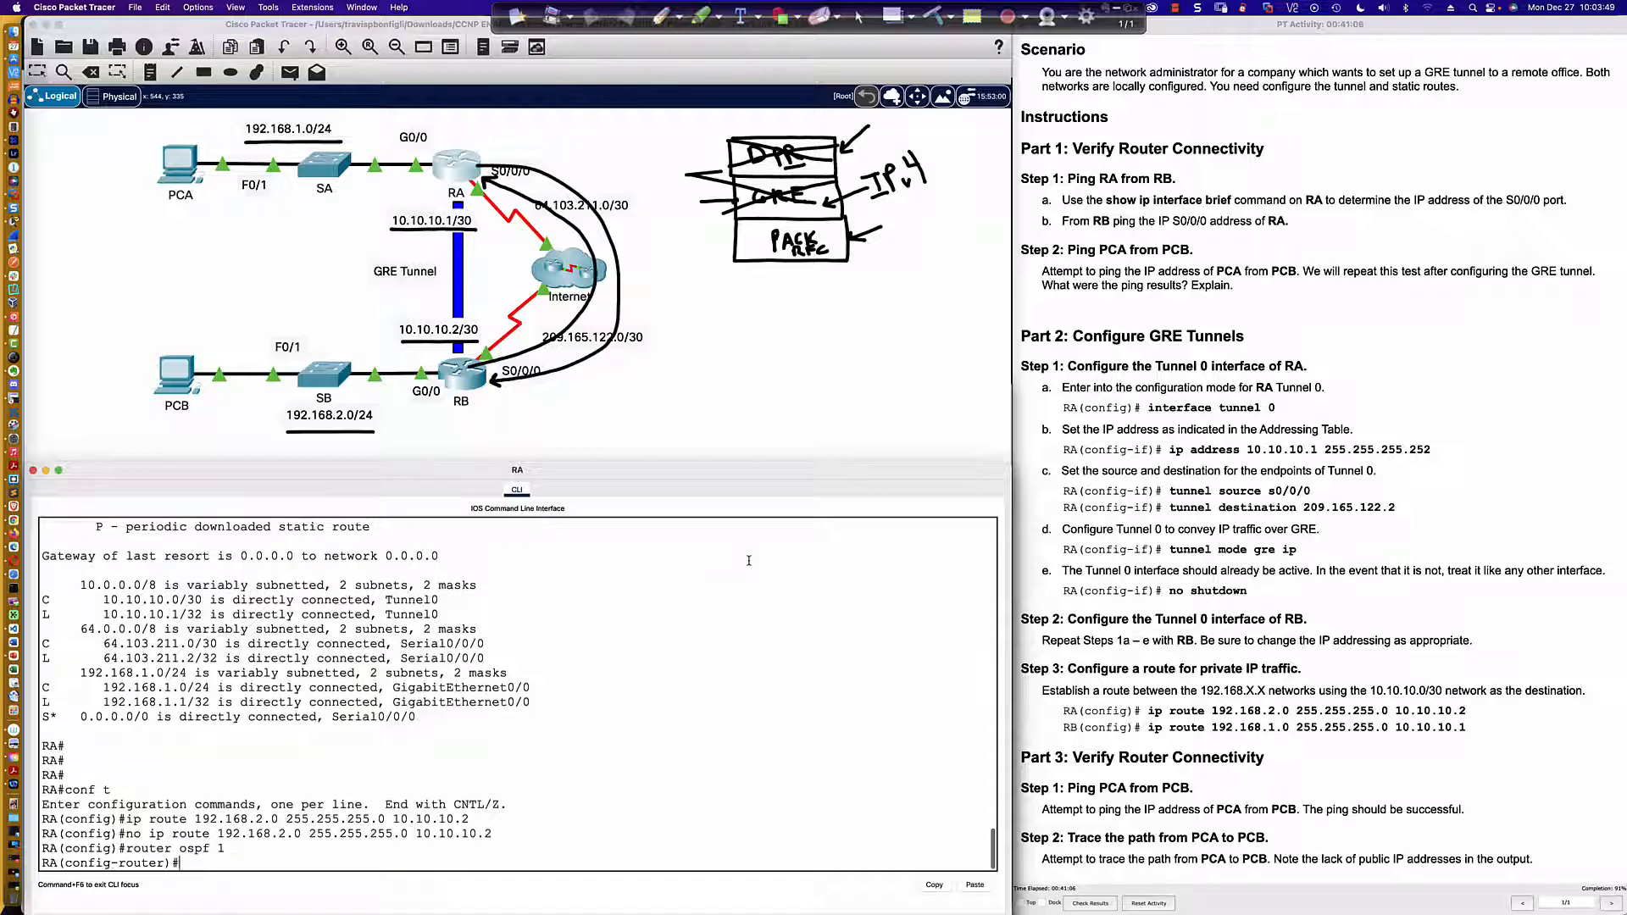
pyautogui.write('rout')
pyautogui.press('Tab')
pyautogui.write('0.0.0.1')
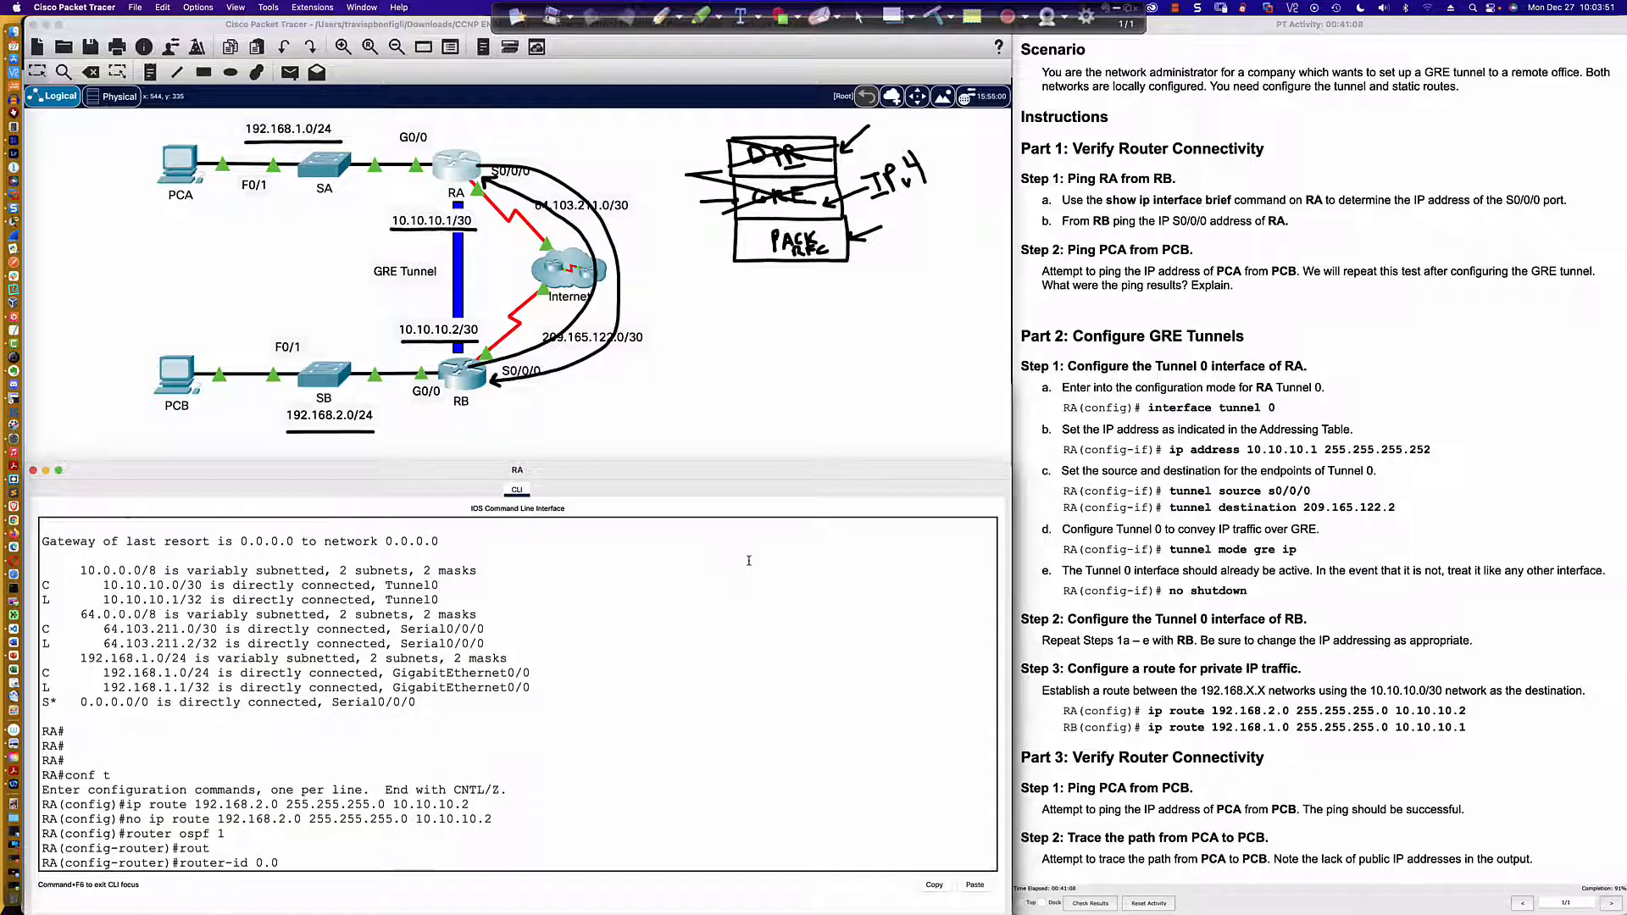
pyautogui.press('Return')
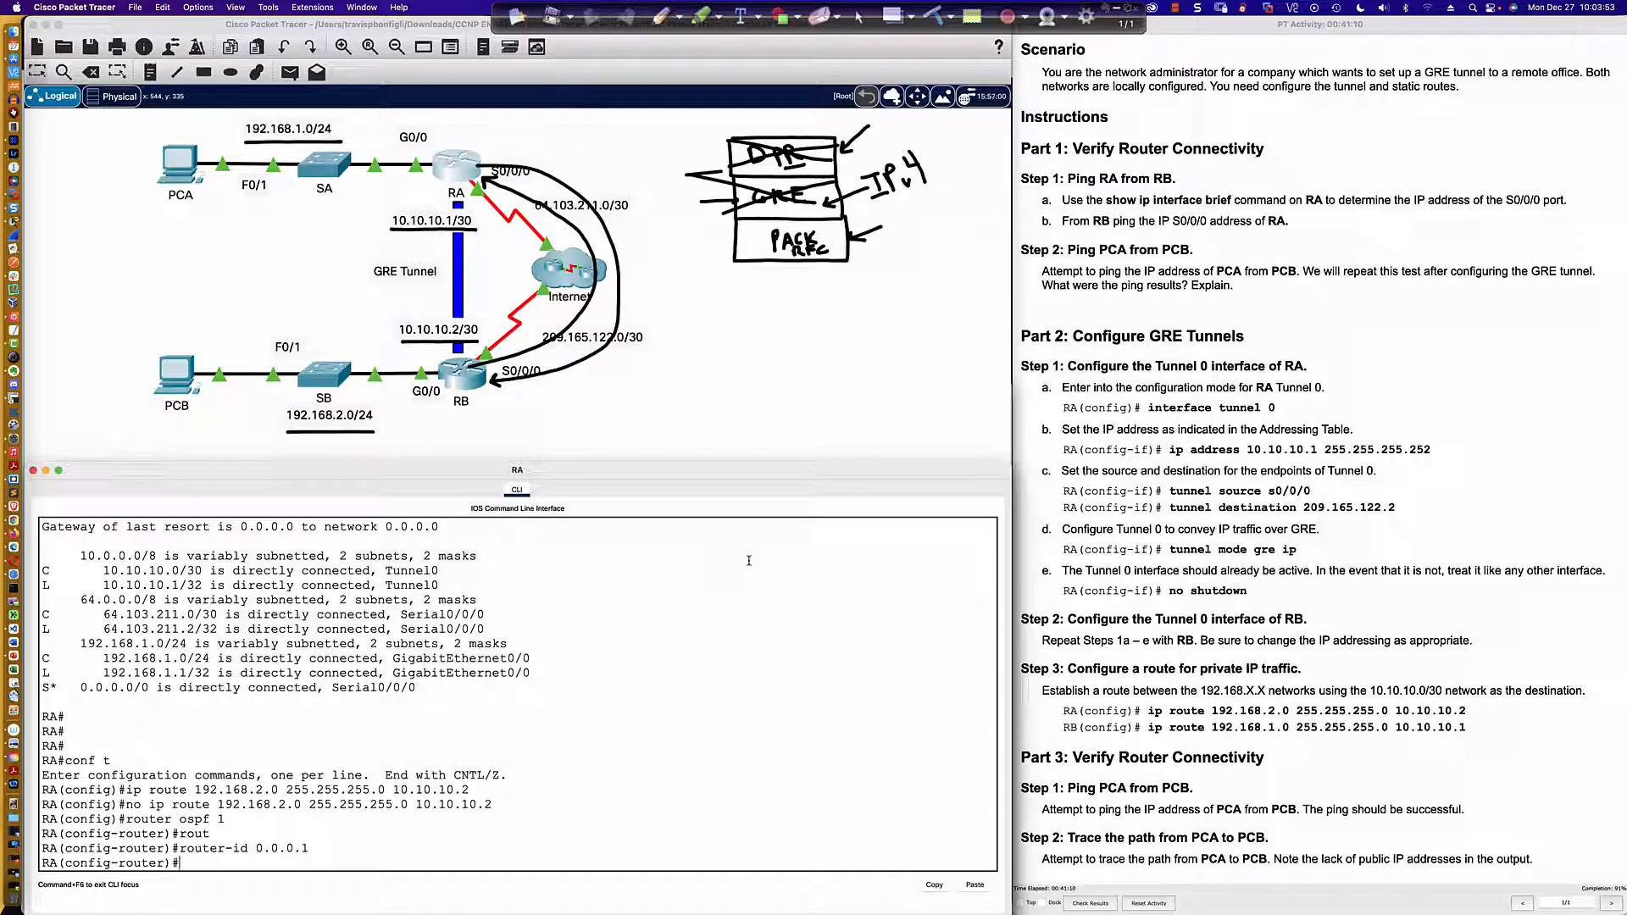
# Step: Advertise the tunnel network 10.10.10.0 with wildcard mask 0.0.0.3 in OSPF area 0 on RA
pyautogui.write('net')
pyautogui.press('Tab')
pyautogui.write('10.')
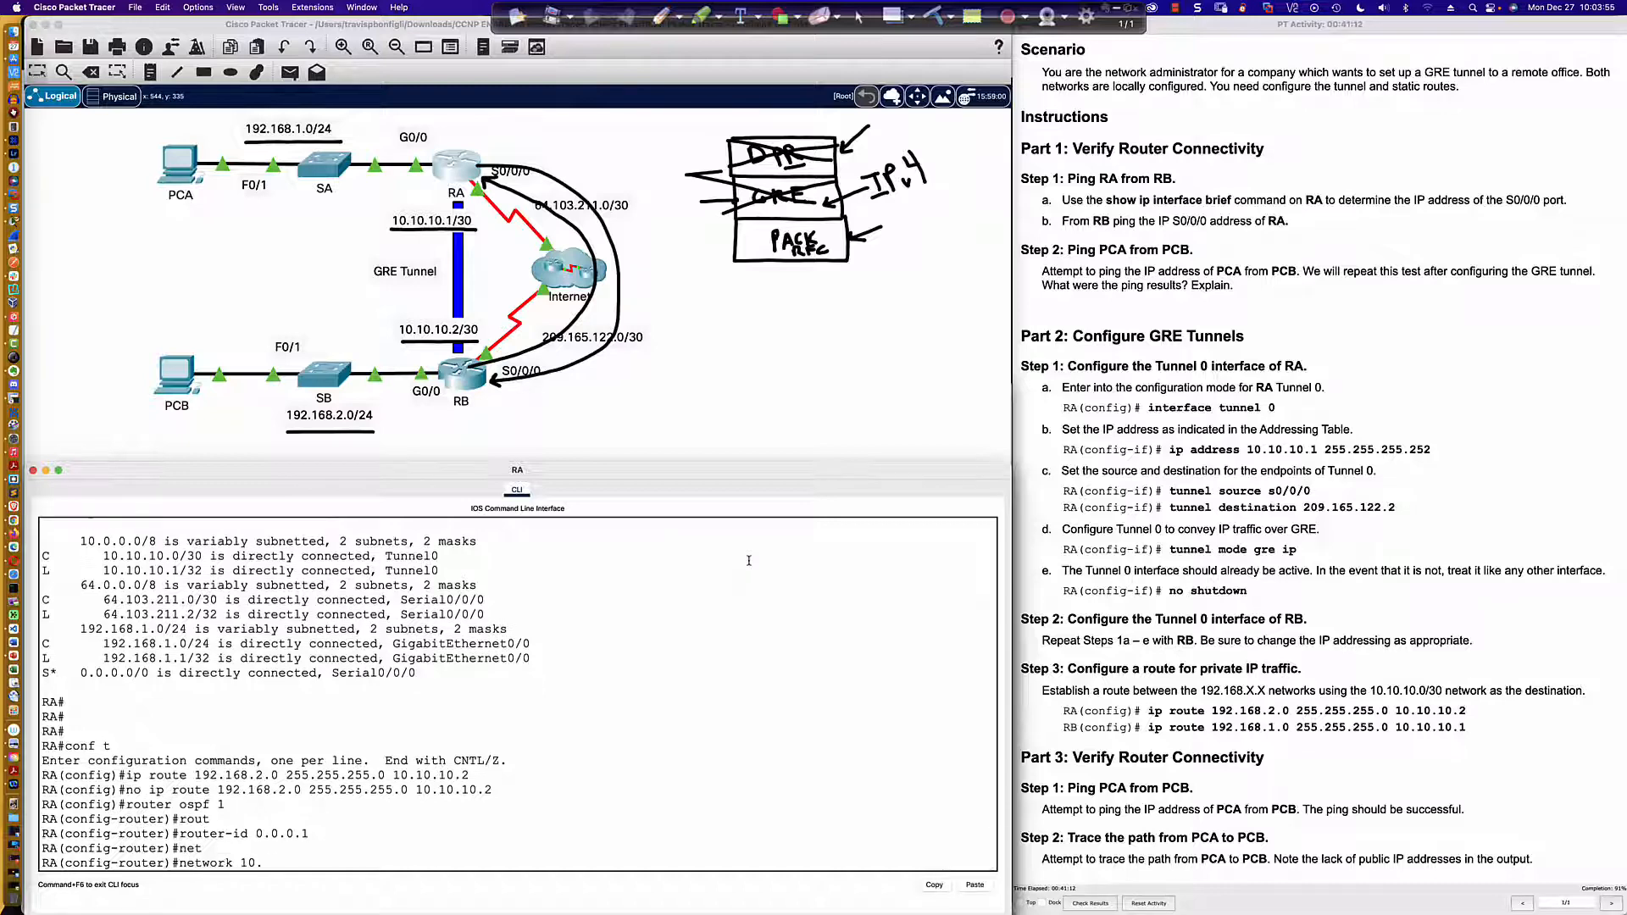
pyautogui.write('109.1.10.0 0.0.0.3 area 0')
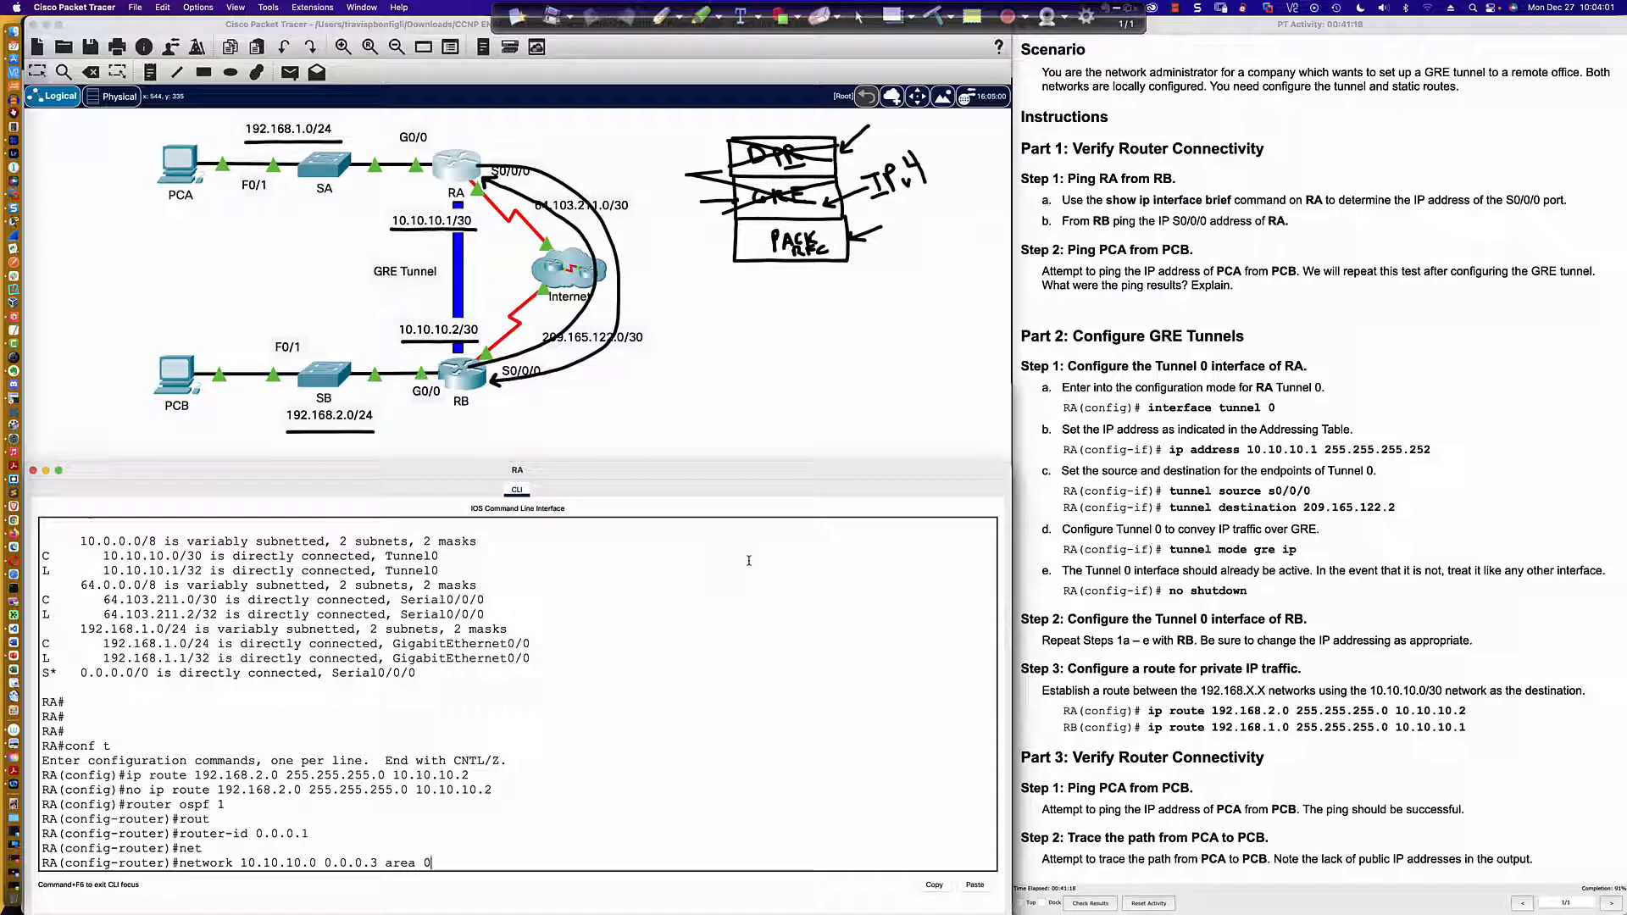
pyautogui.press('Return')
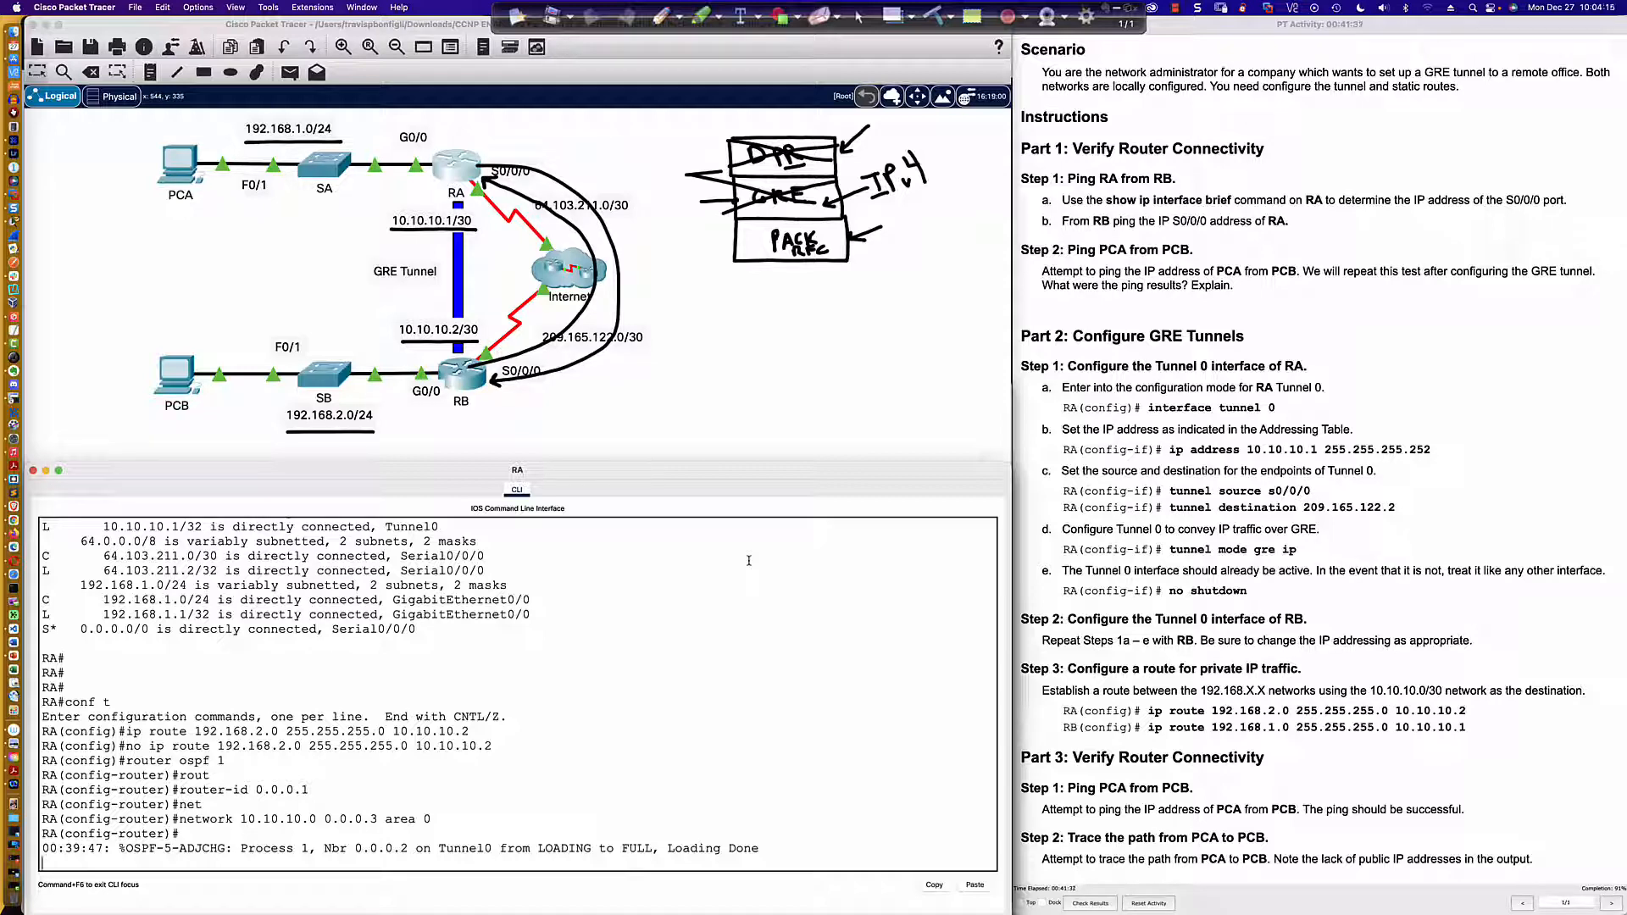
# Step: Display RA's IP routing table from router configuration mode and examine the OSPF route and its outgoing interface
pyautogui.press('Return')
pyautogui.press('Return')
pyautogui.press('Return')
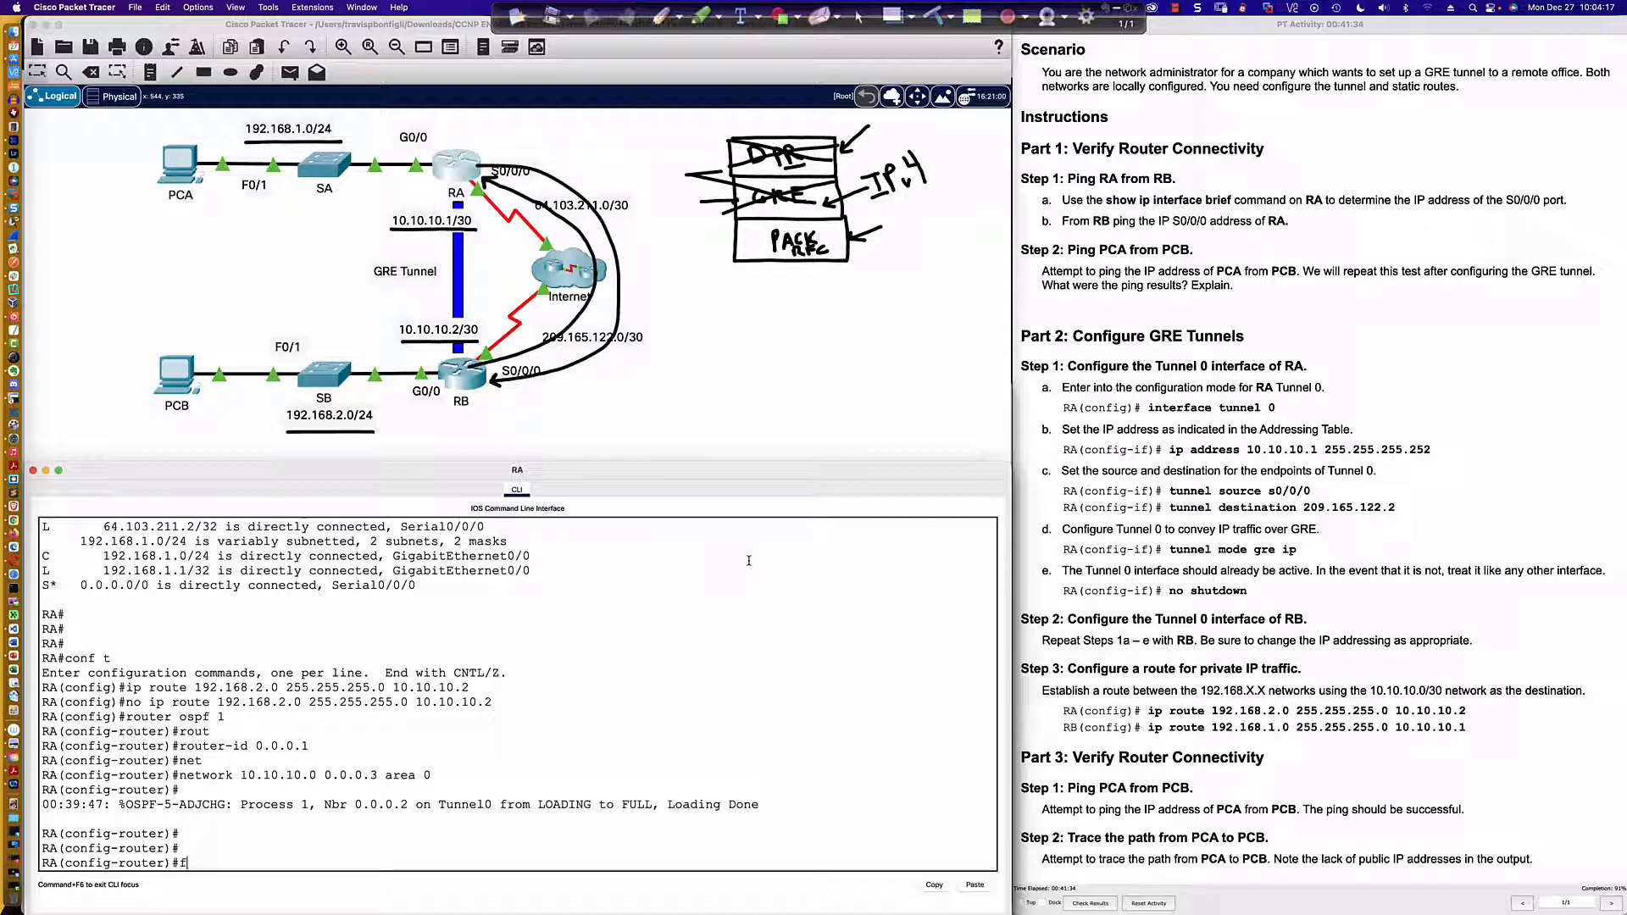
pyautogui.write('do sh ip route')
pyautogui.press('Return')
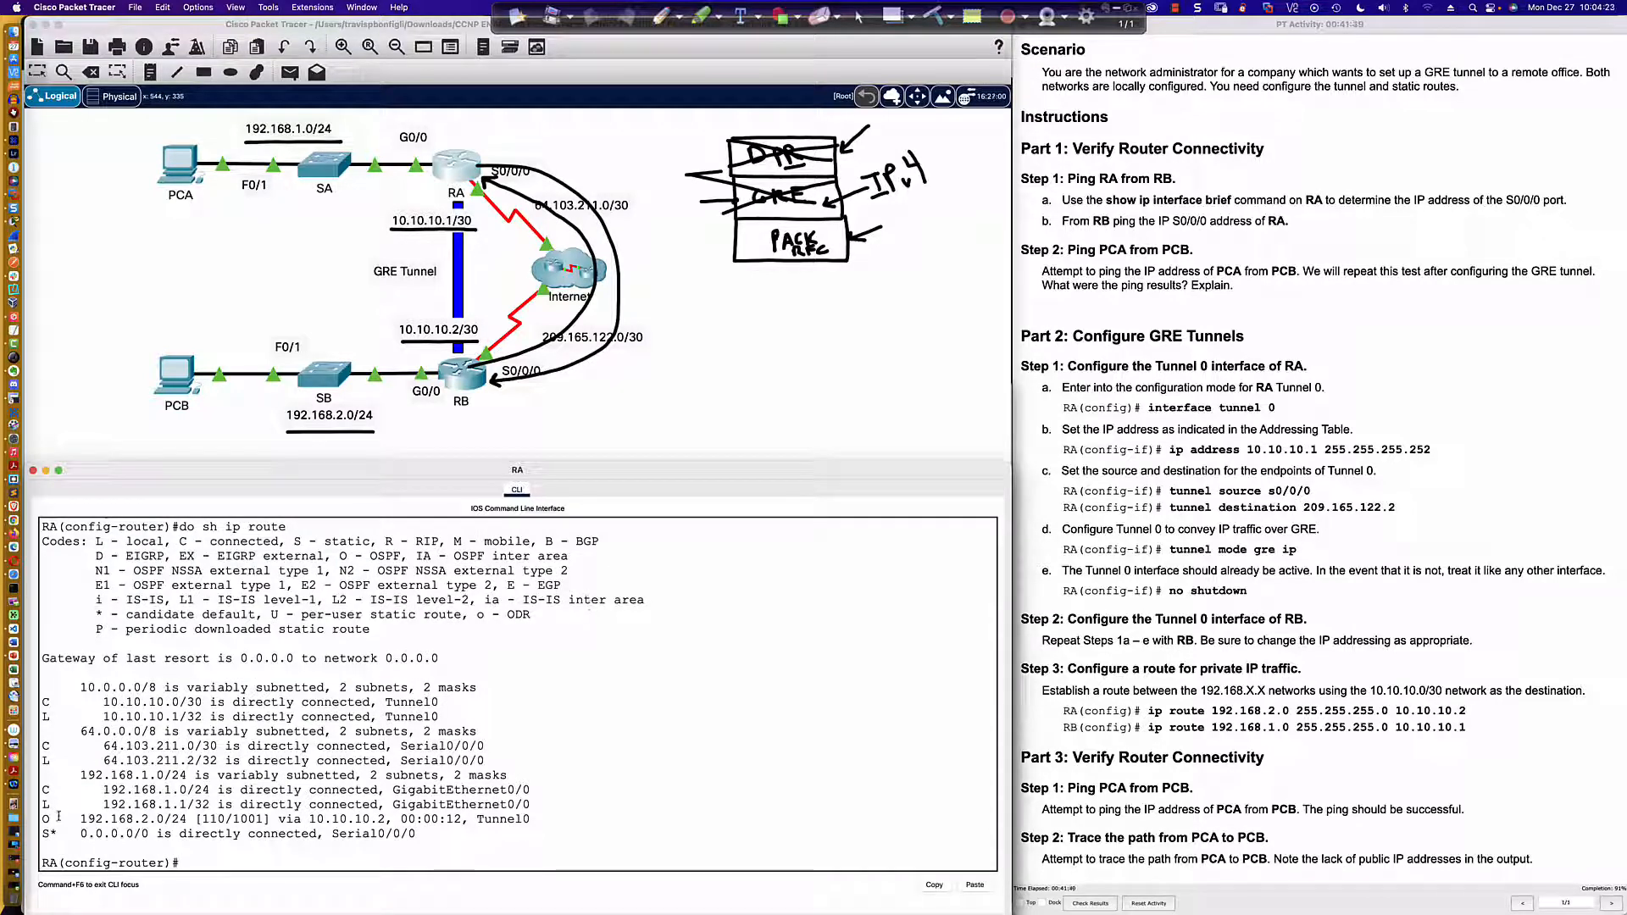
pyautogui.moveTo(42, 820); pyautogui.dragTo(528, 822)
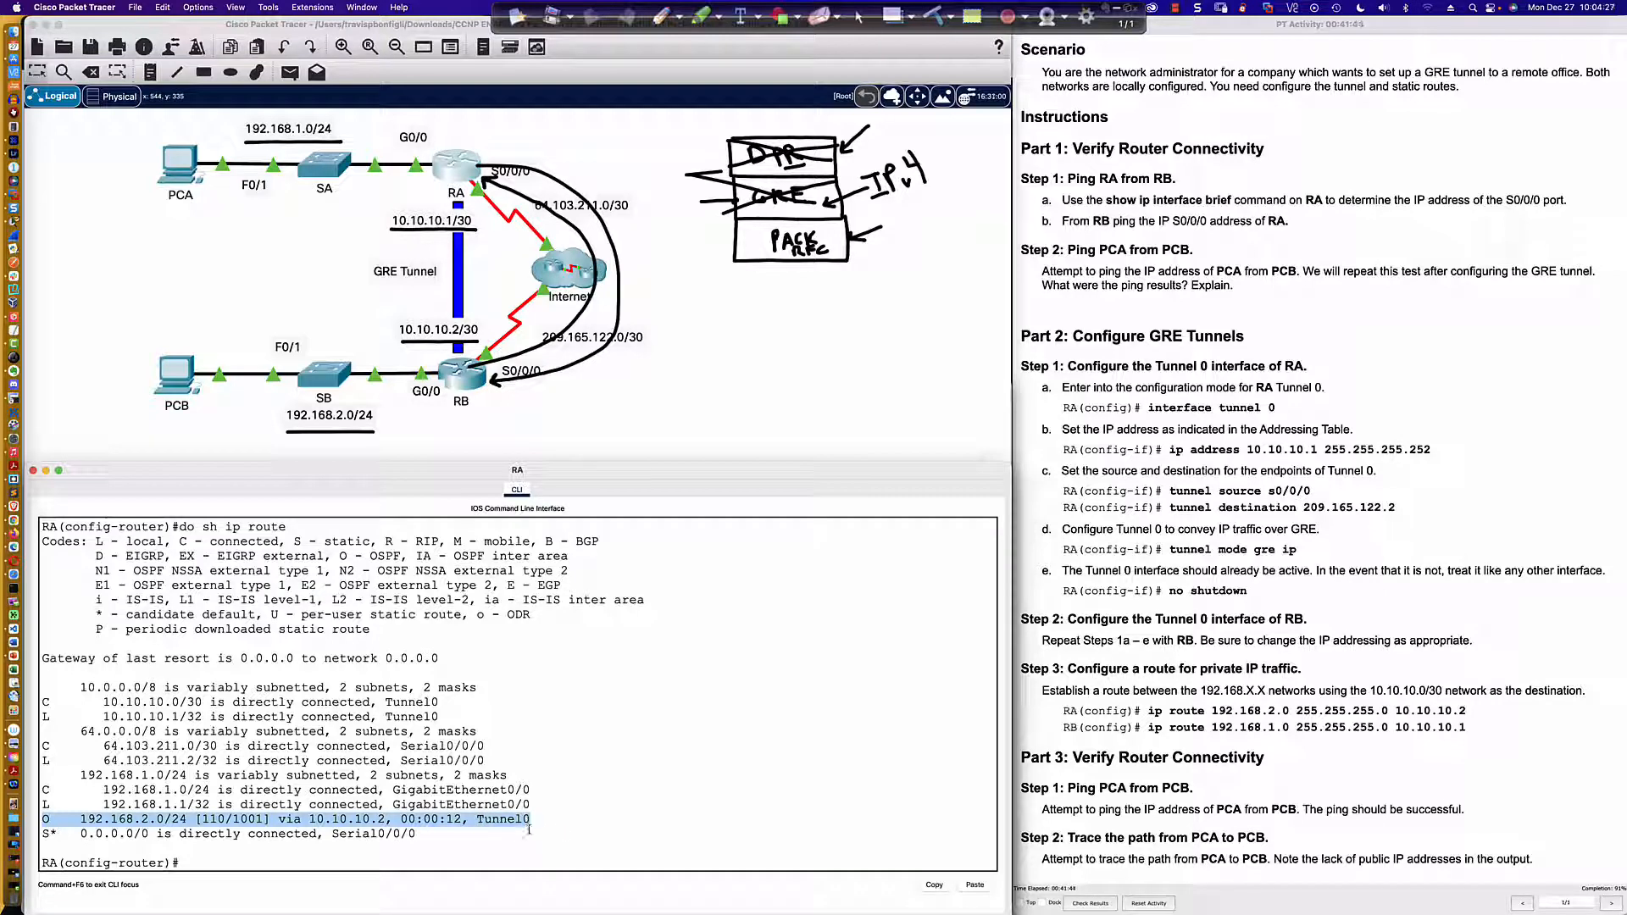
pyautogui.click(476, 820)
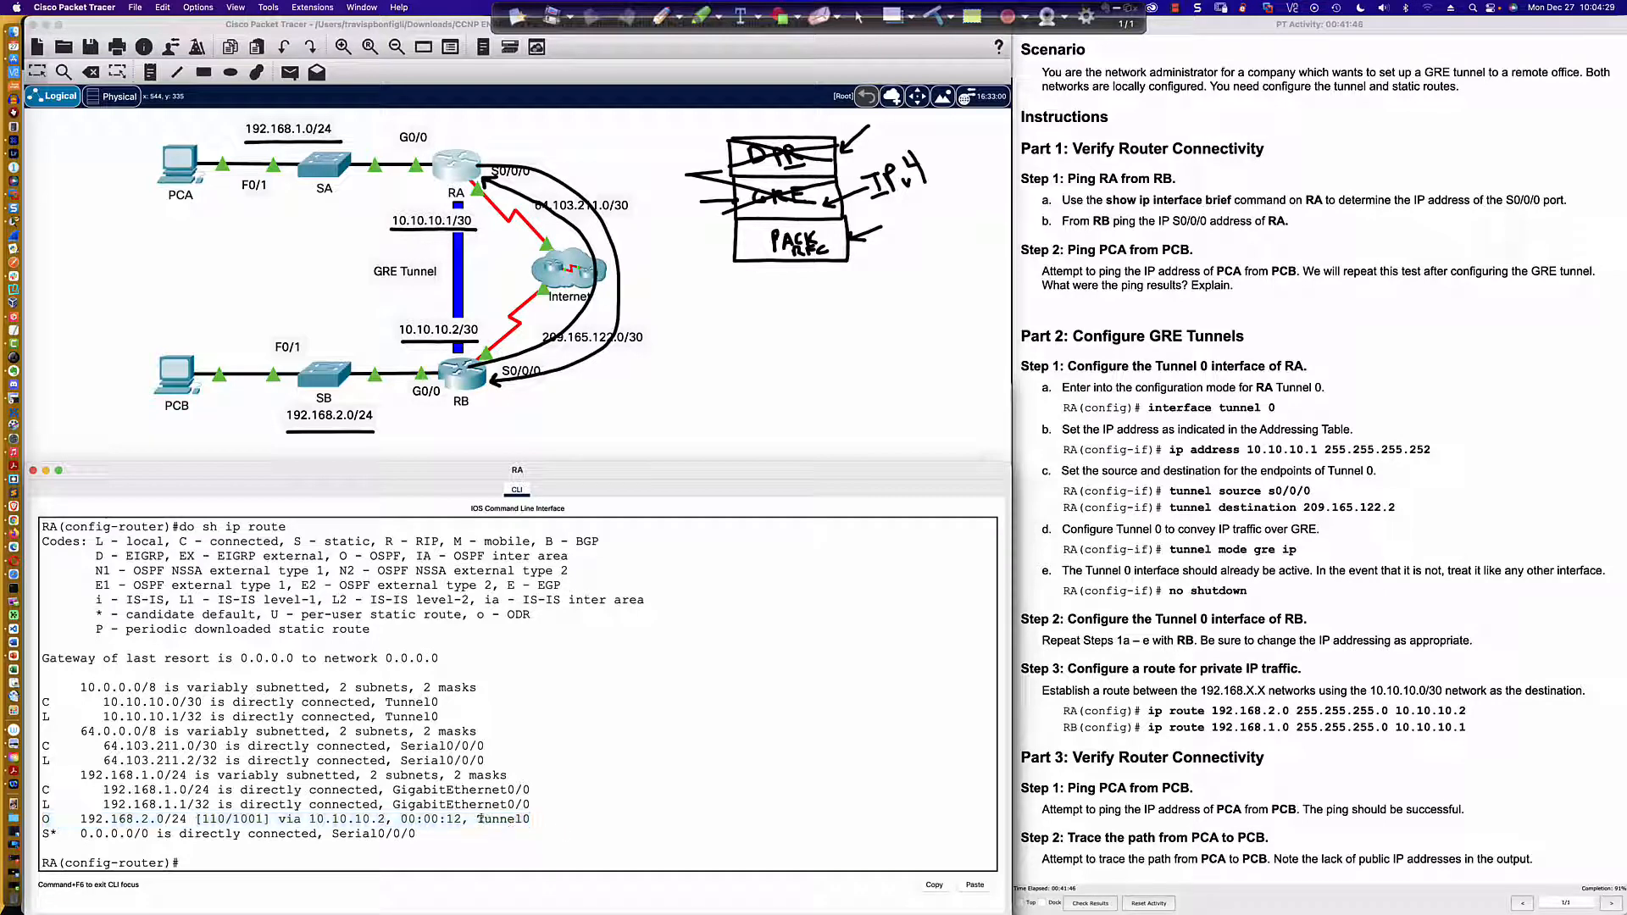
pyautogui.moveTo(476, 819); pyautogui.dragTo(531, 820)
pyautogui.click(530, 862)
# Step: Advertise RA's LAN 192.168.1.0 with wildcard mask 0.0.0.255 in OSPF area 0
pyautogui.write('net')
pyautogui.press('Tab')
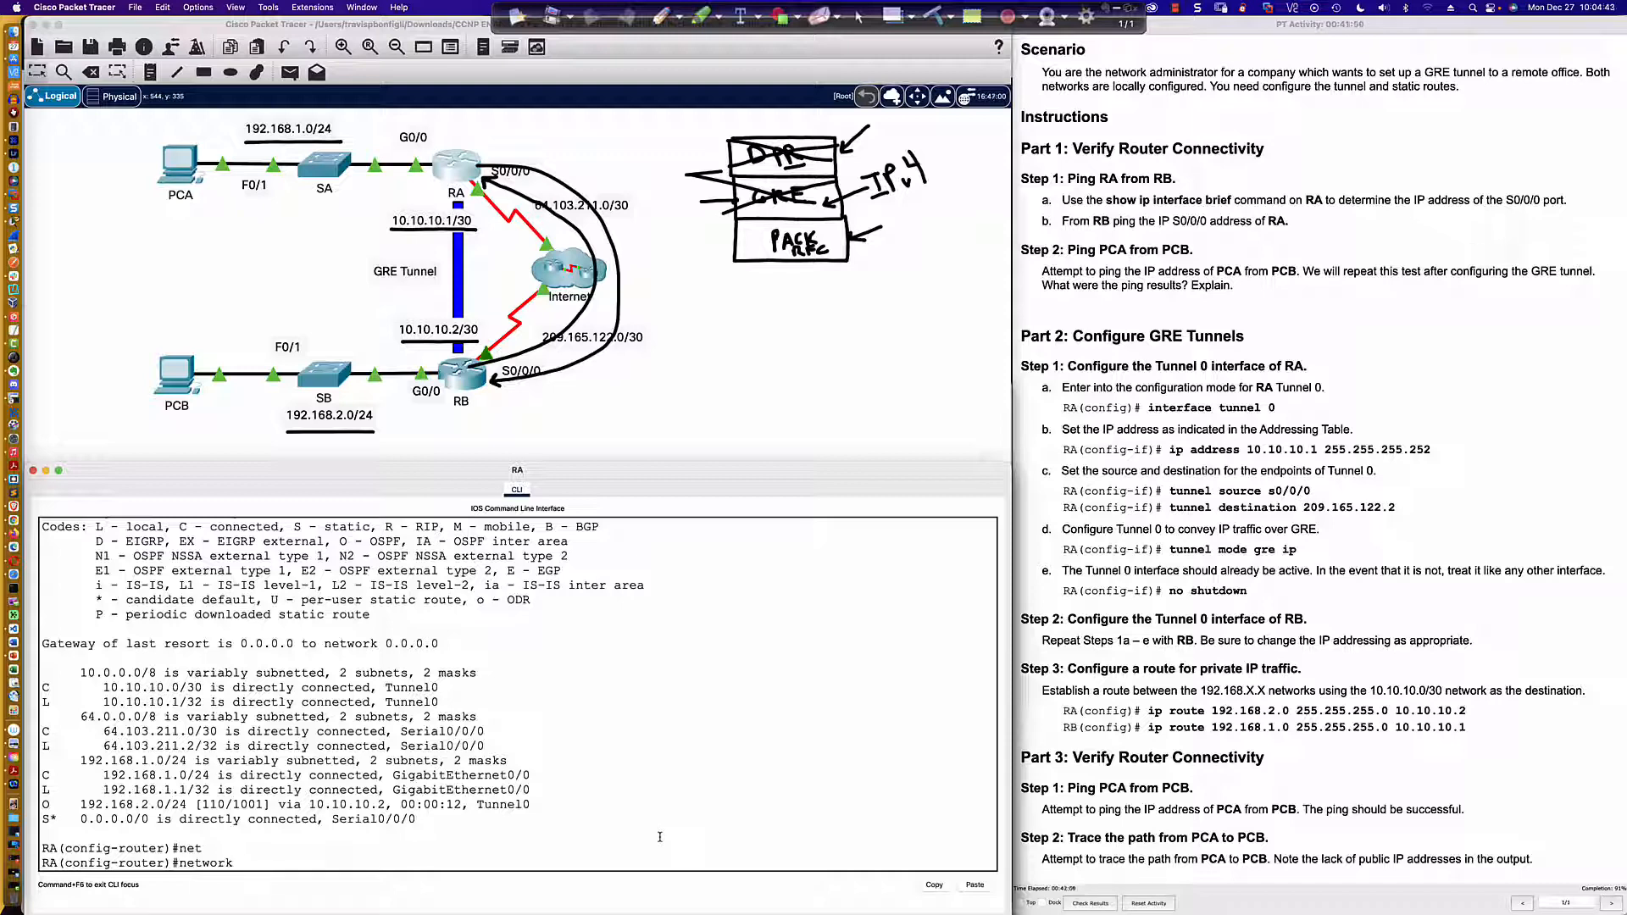
pyautogui.write('192.168.1.0 0.0.0.255 are')
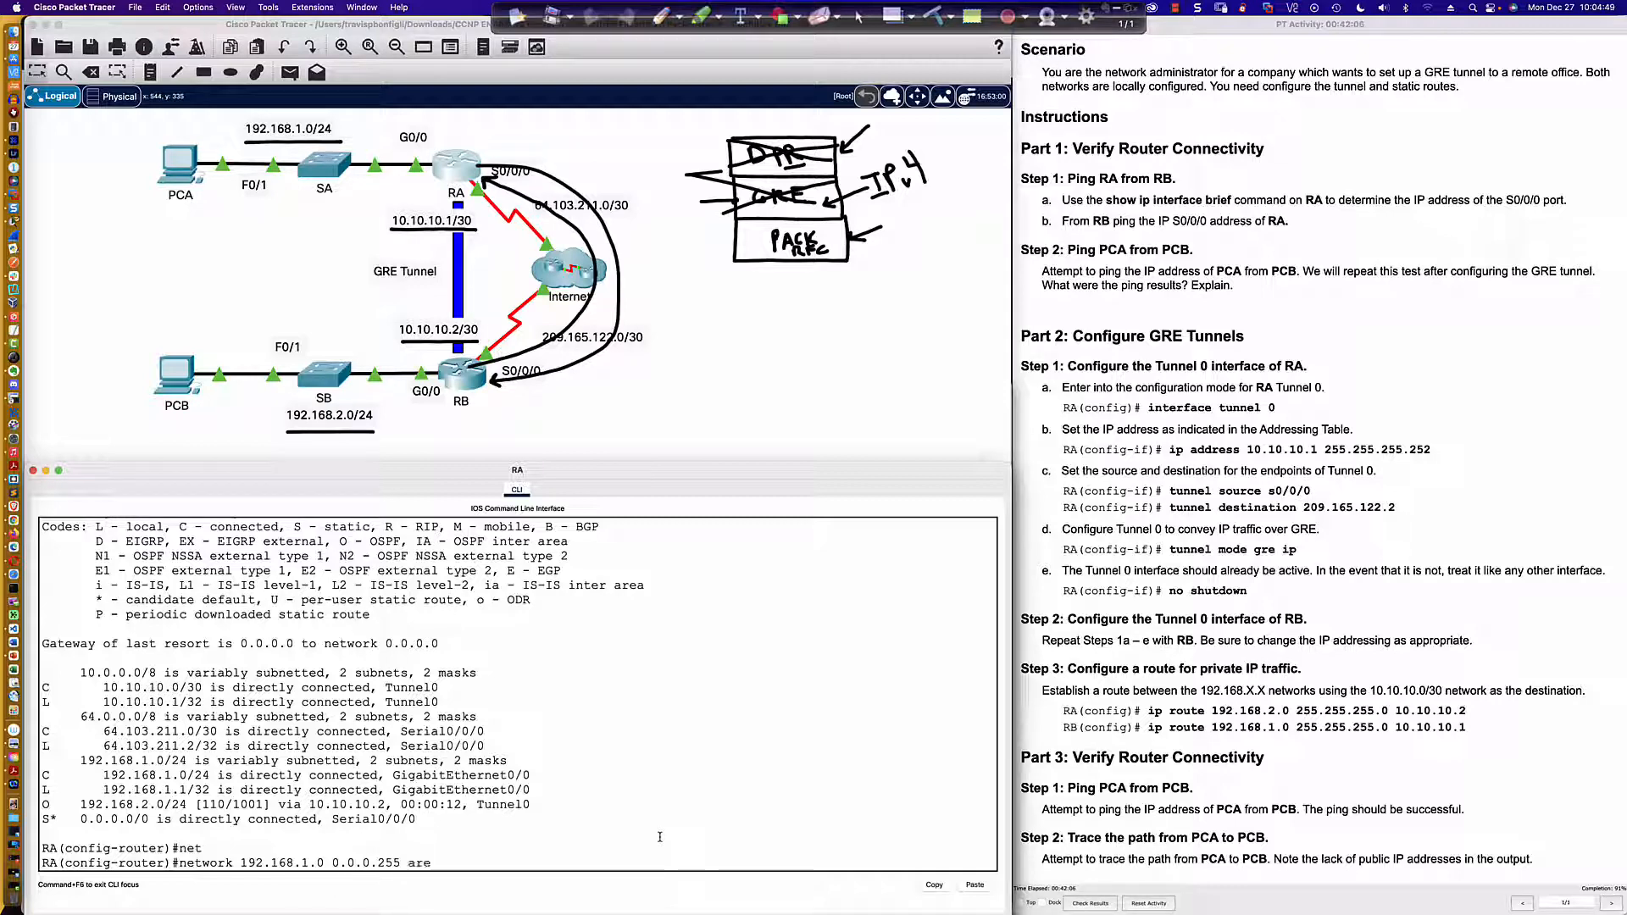
pyautogui.write('a 0')
pyautogui.press('Return')
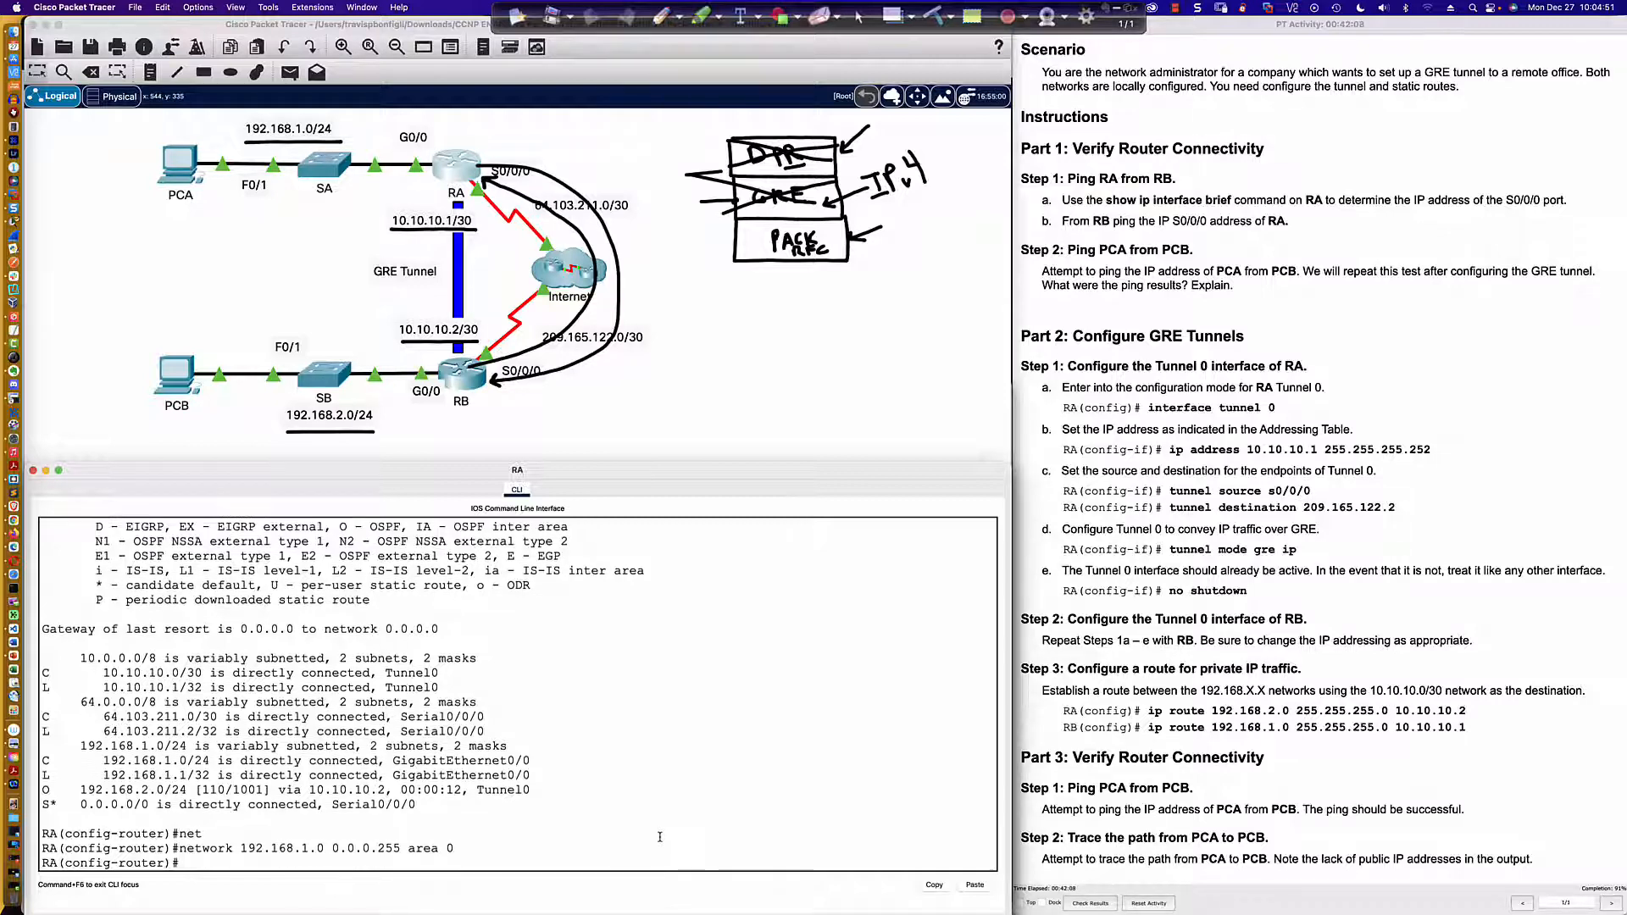
# Step: Ping 192.168.2.2 from PCA and 192.168.1.2 from PCB again to test connectivity over the OSPF routes
pyautogui.click(170, 179)
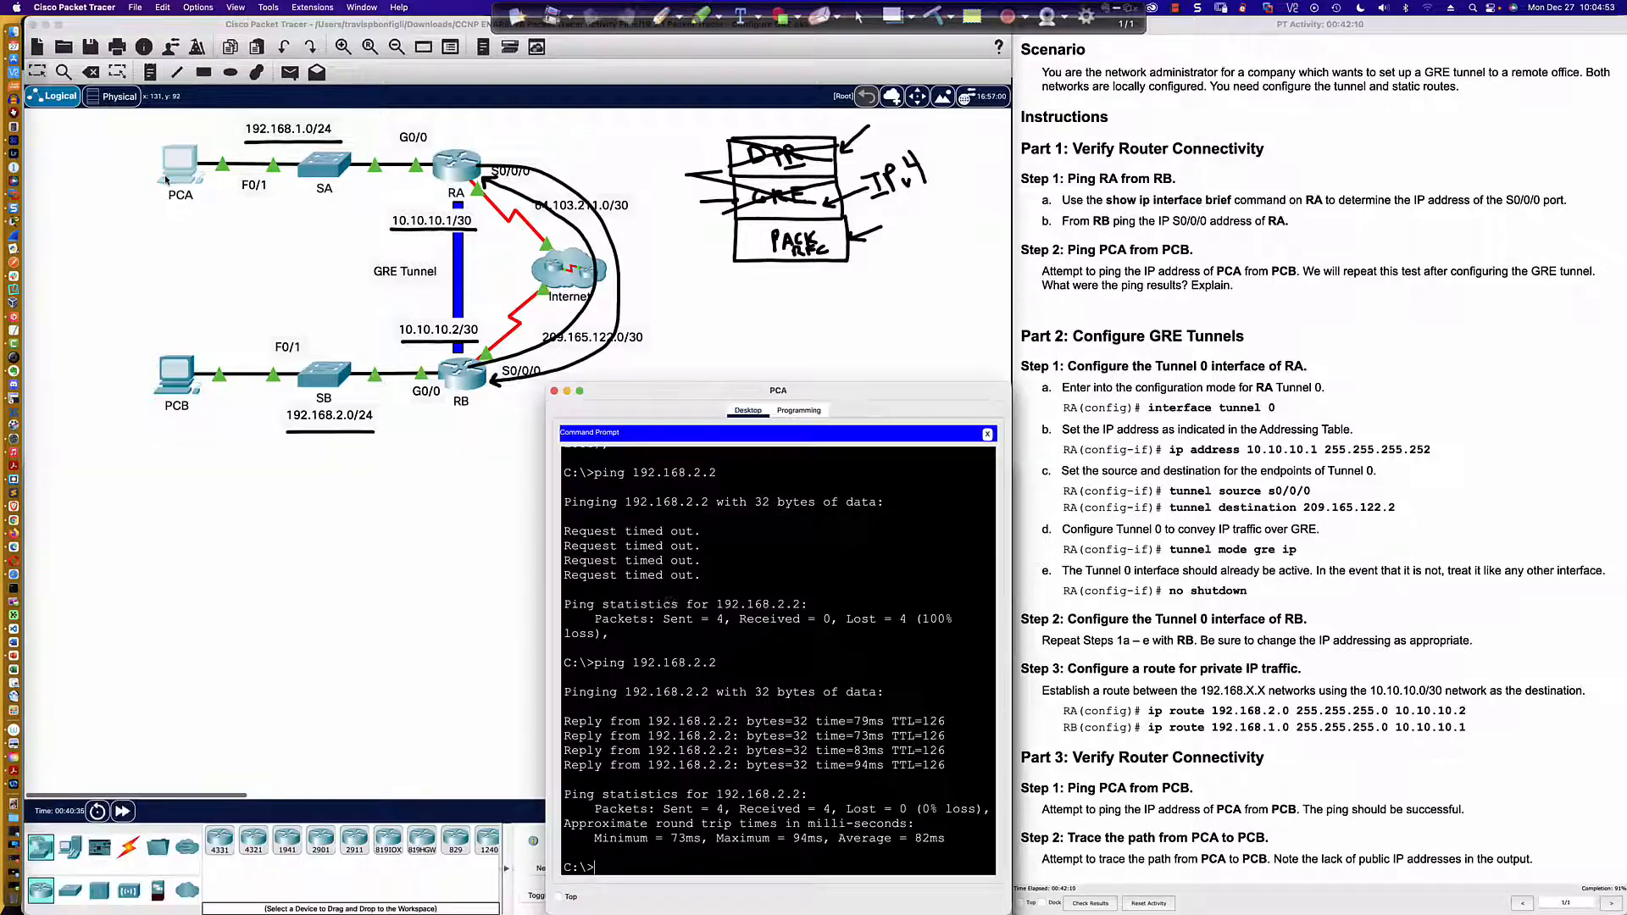
pyautogui.press('Up')
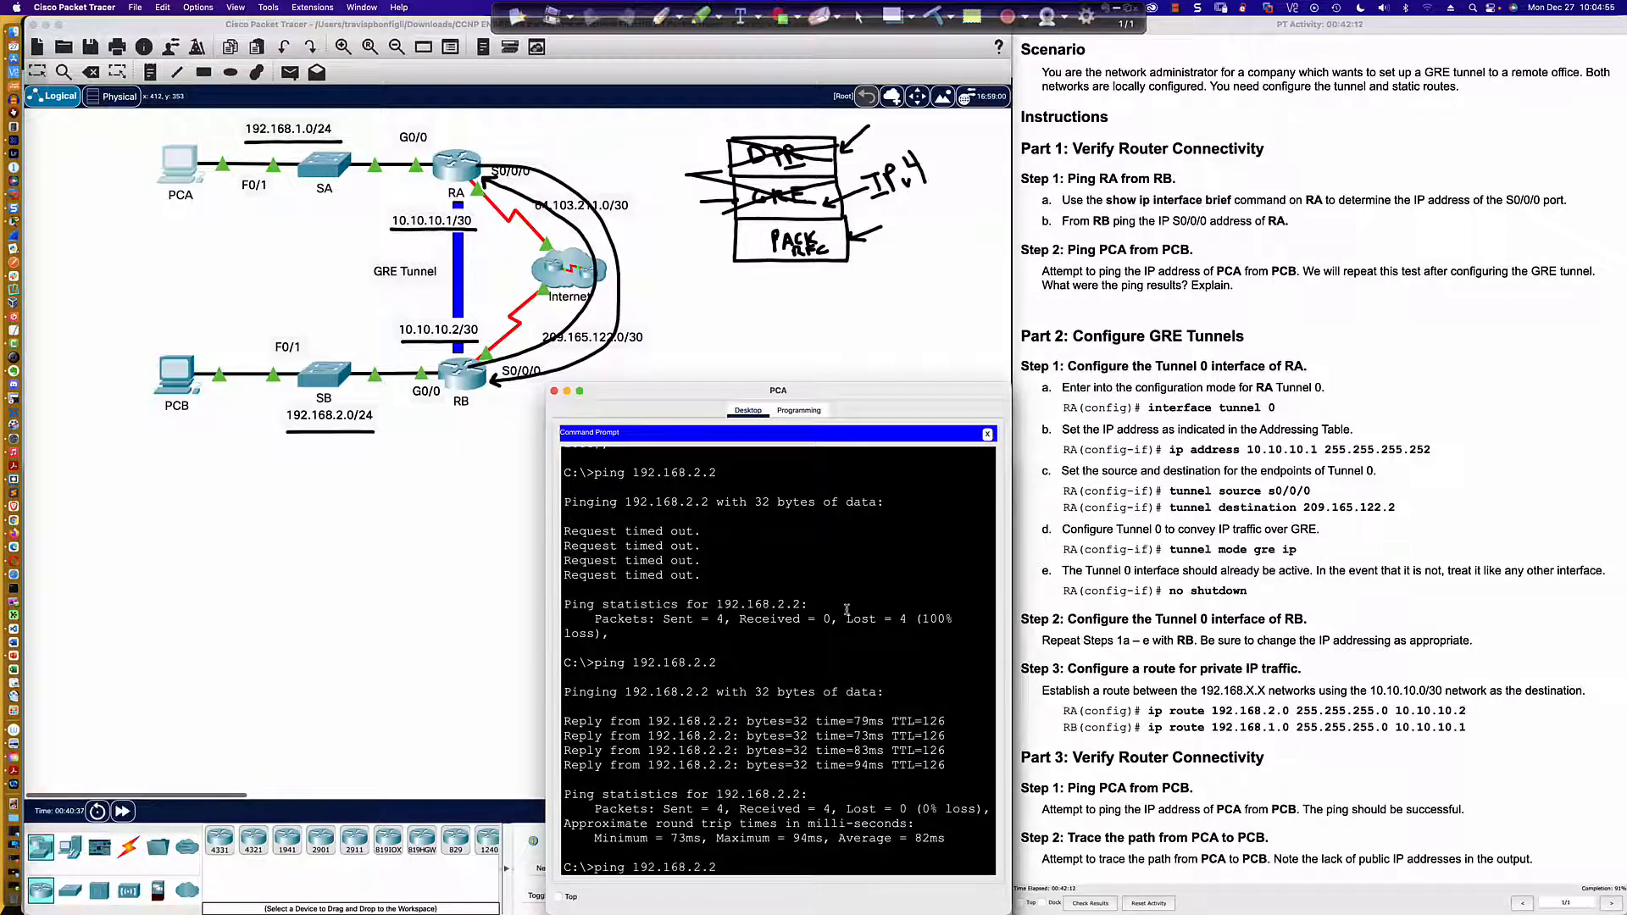
pyautogui.press('Return')
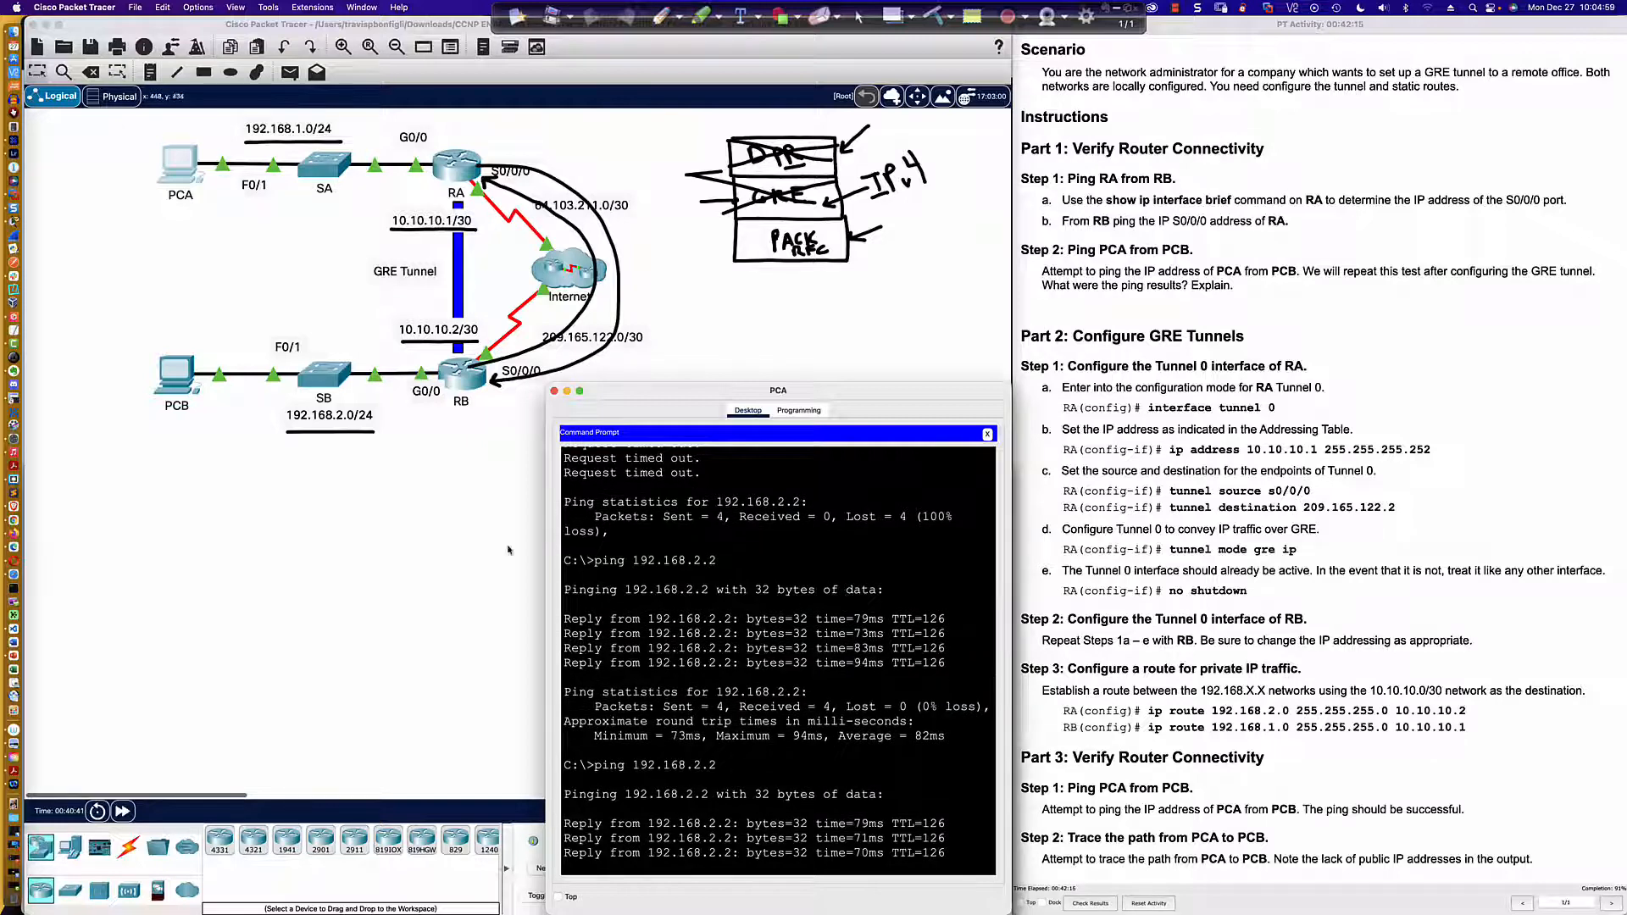
pyautogui.click(175, 375)
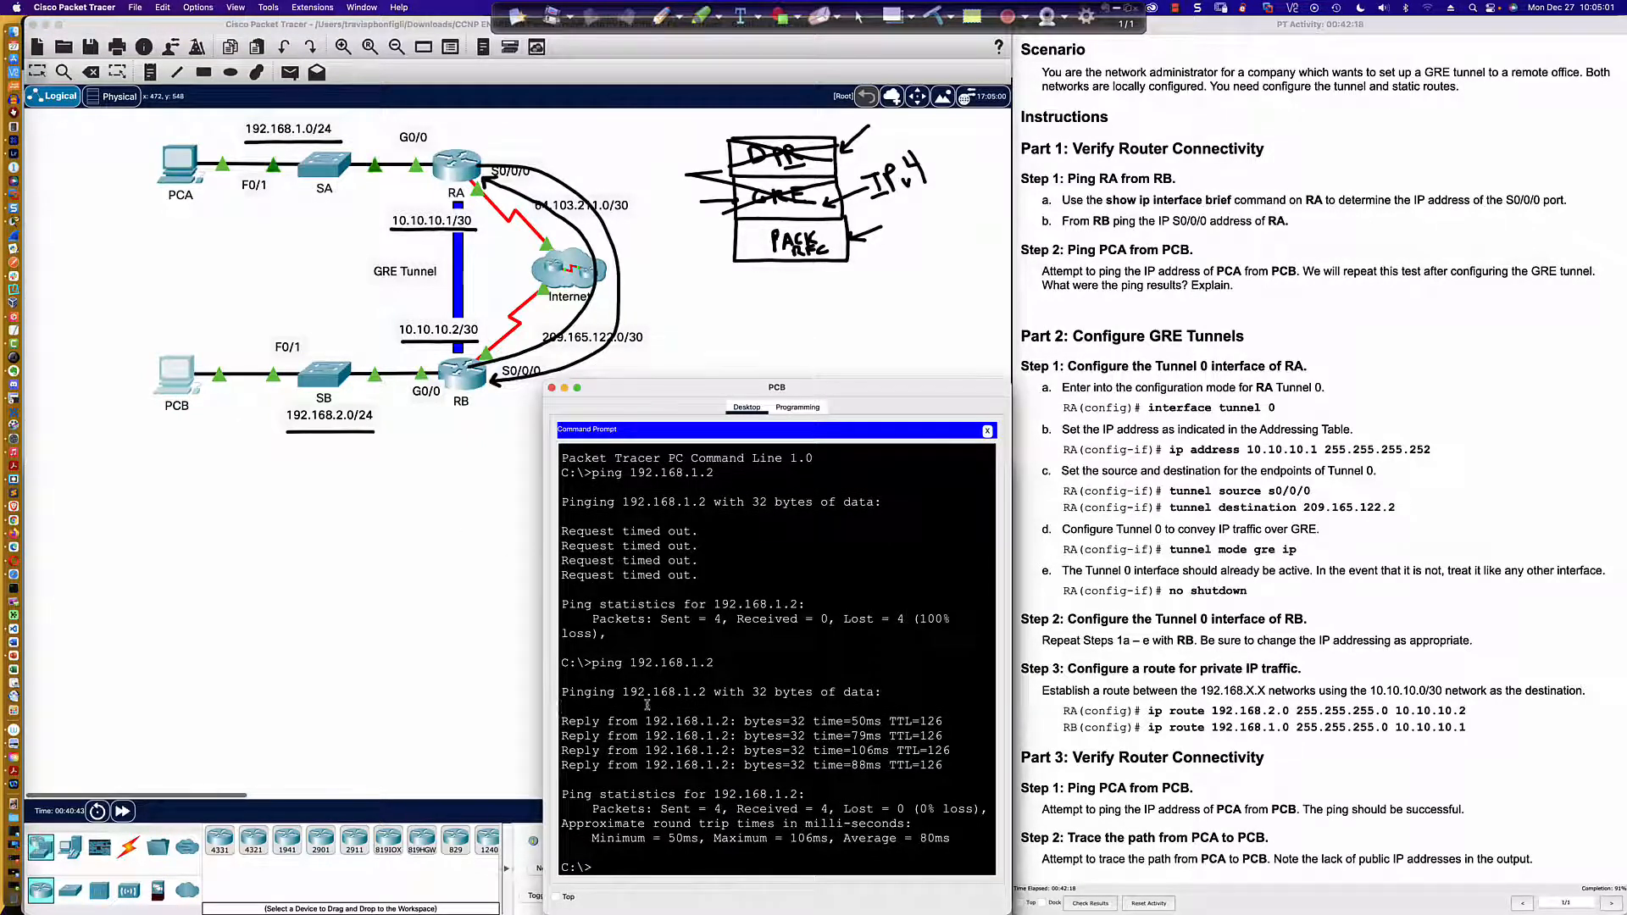
pyautogui.press('Up')
pyautogui.press('Return')
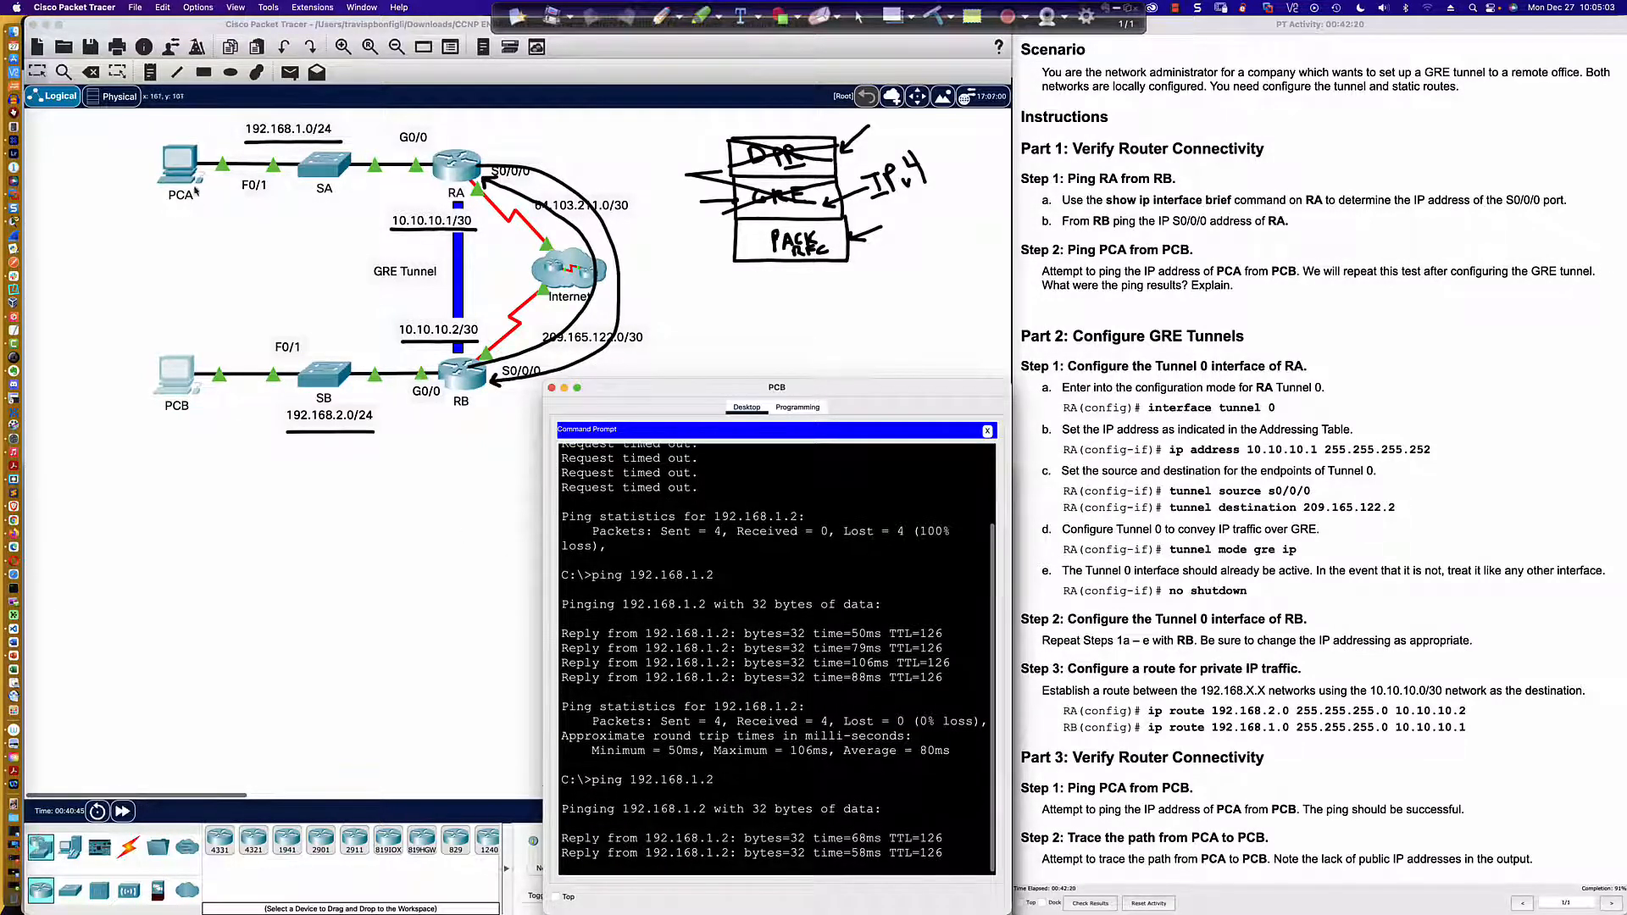
# Step: Trace the route from PCA to 192.168.2.2 with tracert and examine the first hop
pyautogui.click(180, 174)
pyautogui.press('Return')
pyautogui.press('Return')
pyautogui.press('Return')
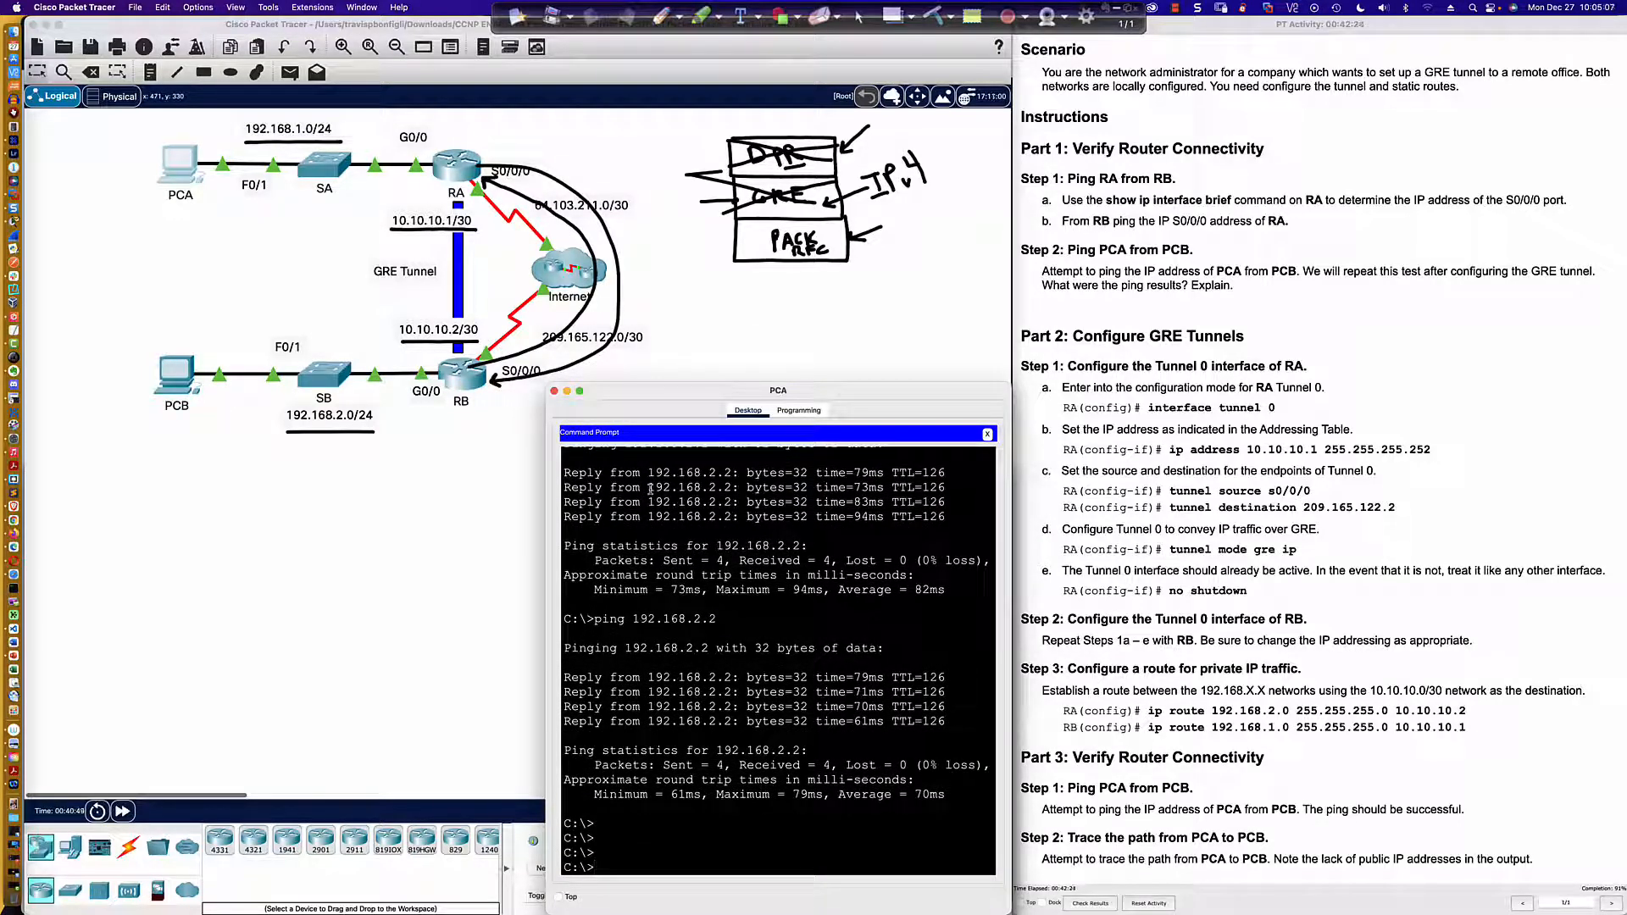
pyautogui.write('tracert 192.168.2.2')
pyautogui.press('Return')
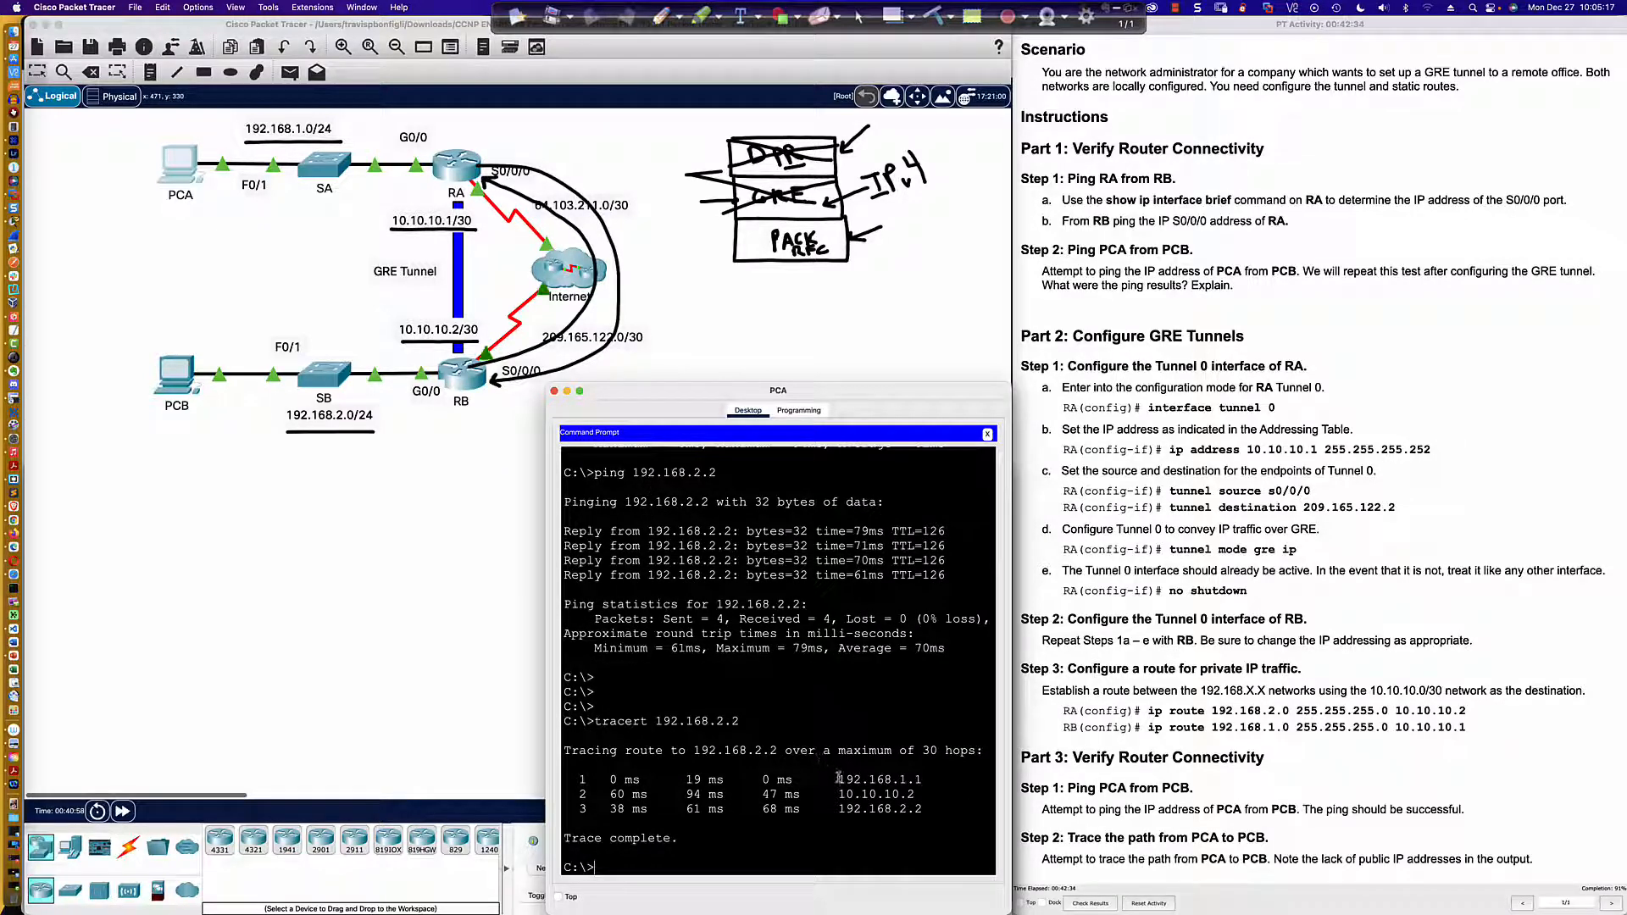
pyautogui.moveTo(839, 778); pyautogui.dragTo(927, 780)
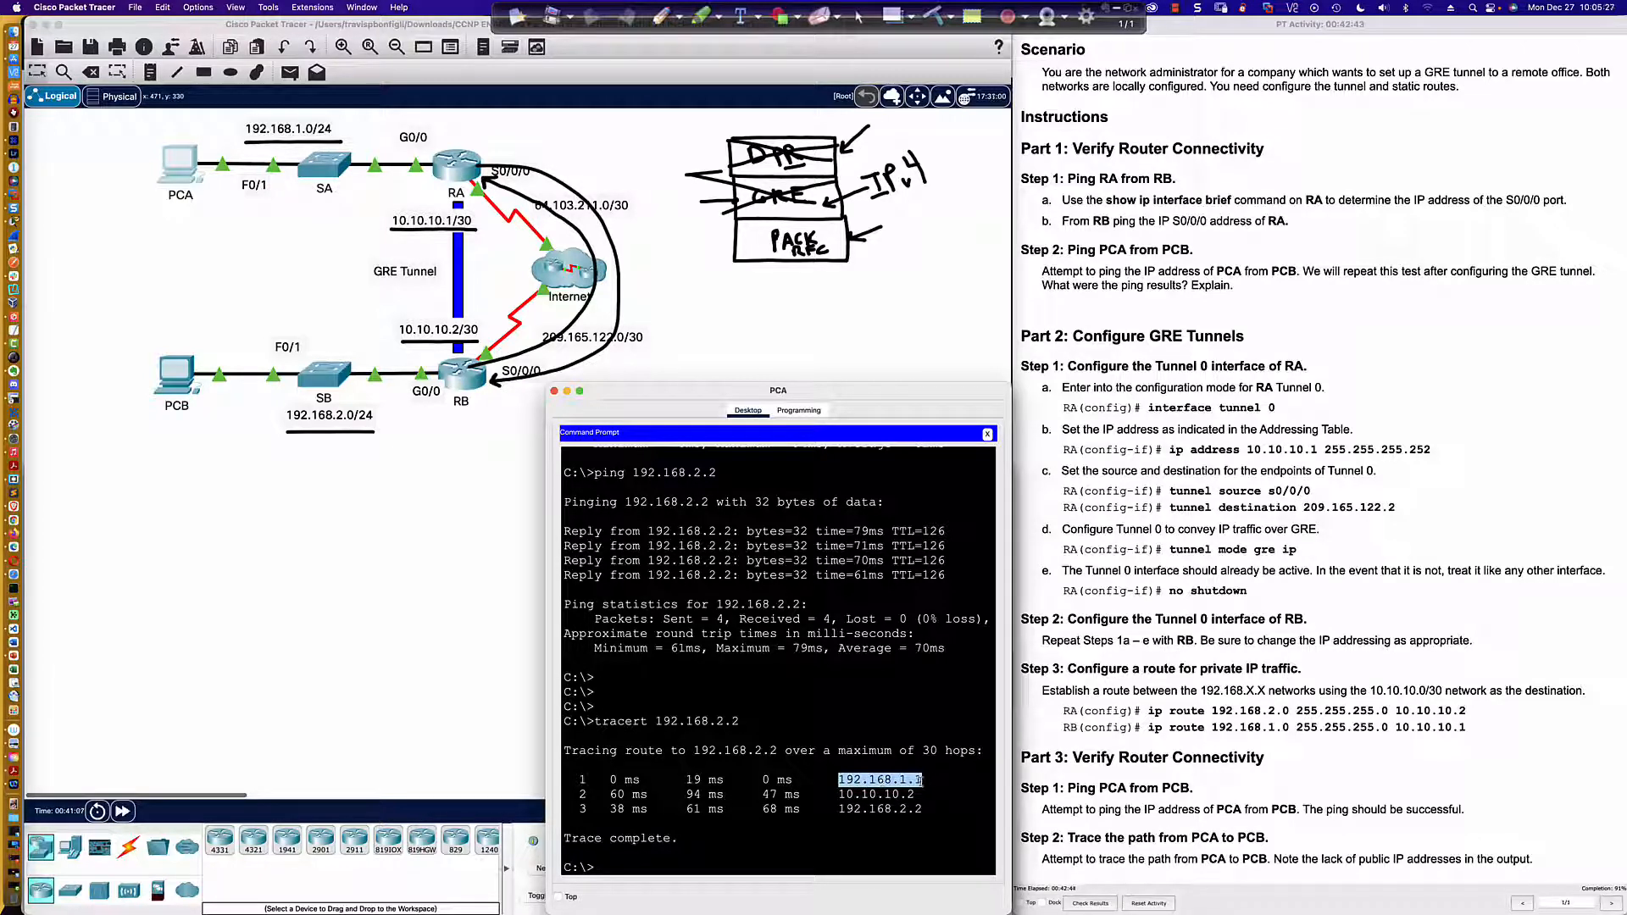
# Step: Examine the second and third hops of PCA's trace to 192.168.2.2
pyautogui.moveTo(835, 794); pyautogui.dragTo(915, 794)
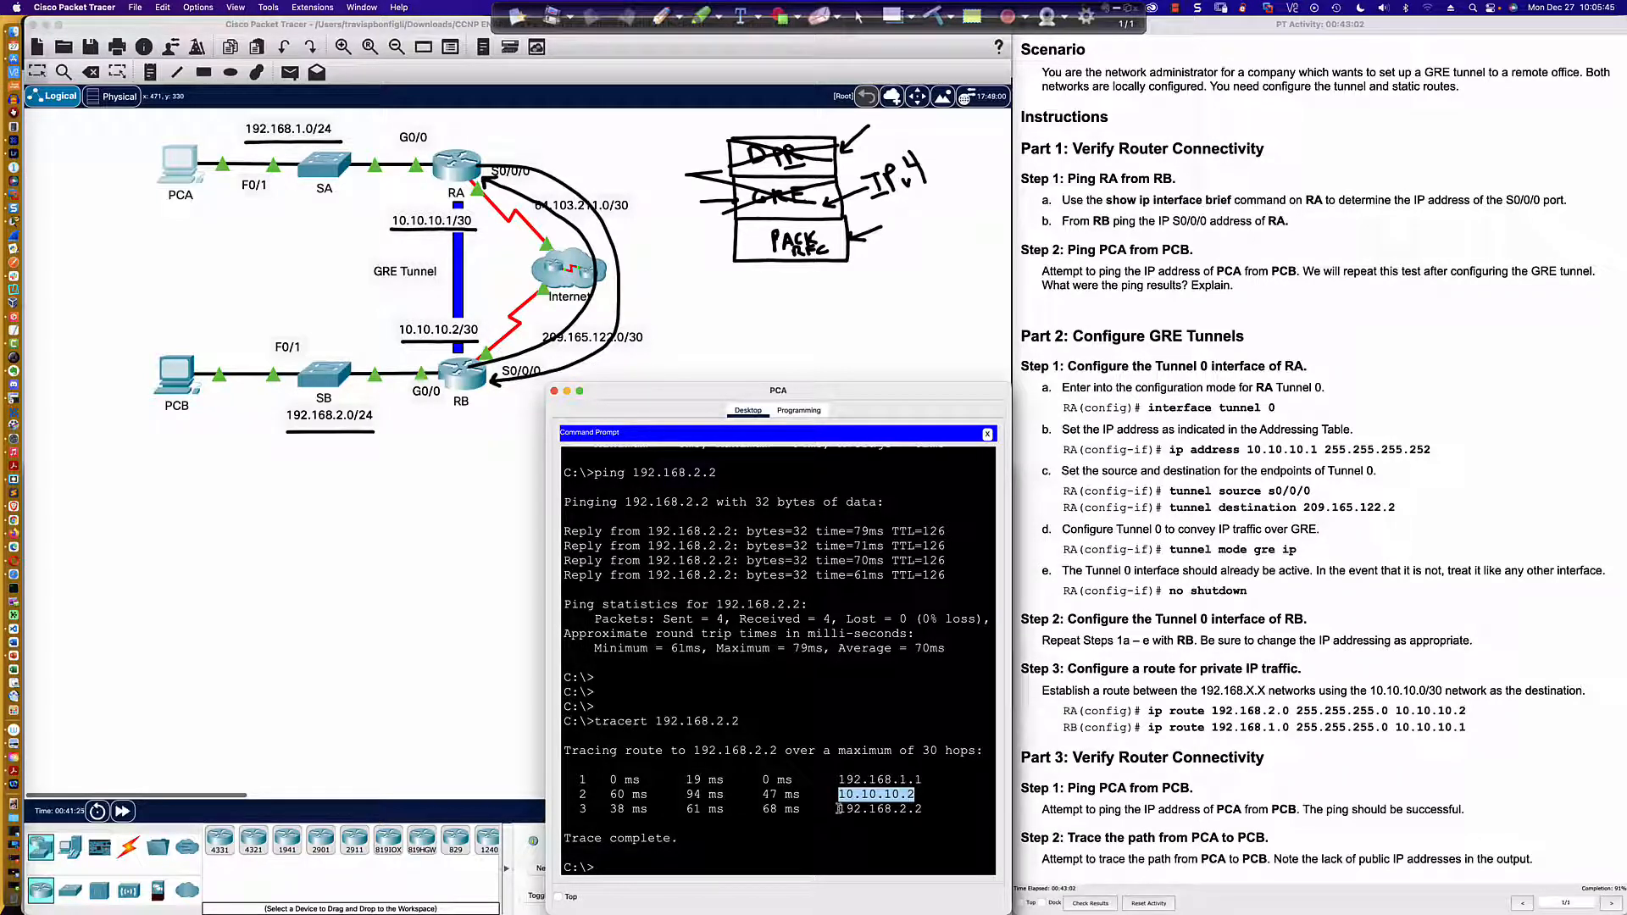
pyautogui.moveTo(839, 809); pyautogui.dragTo(923, 809)
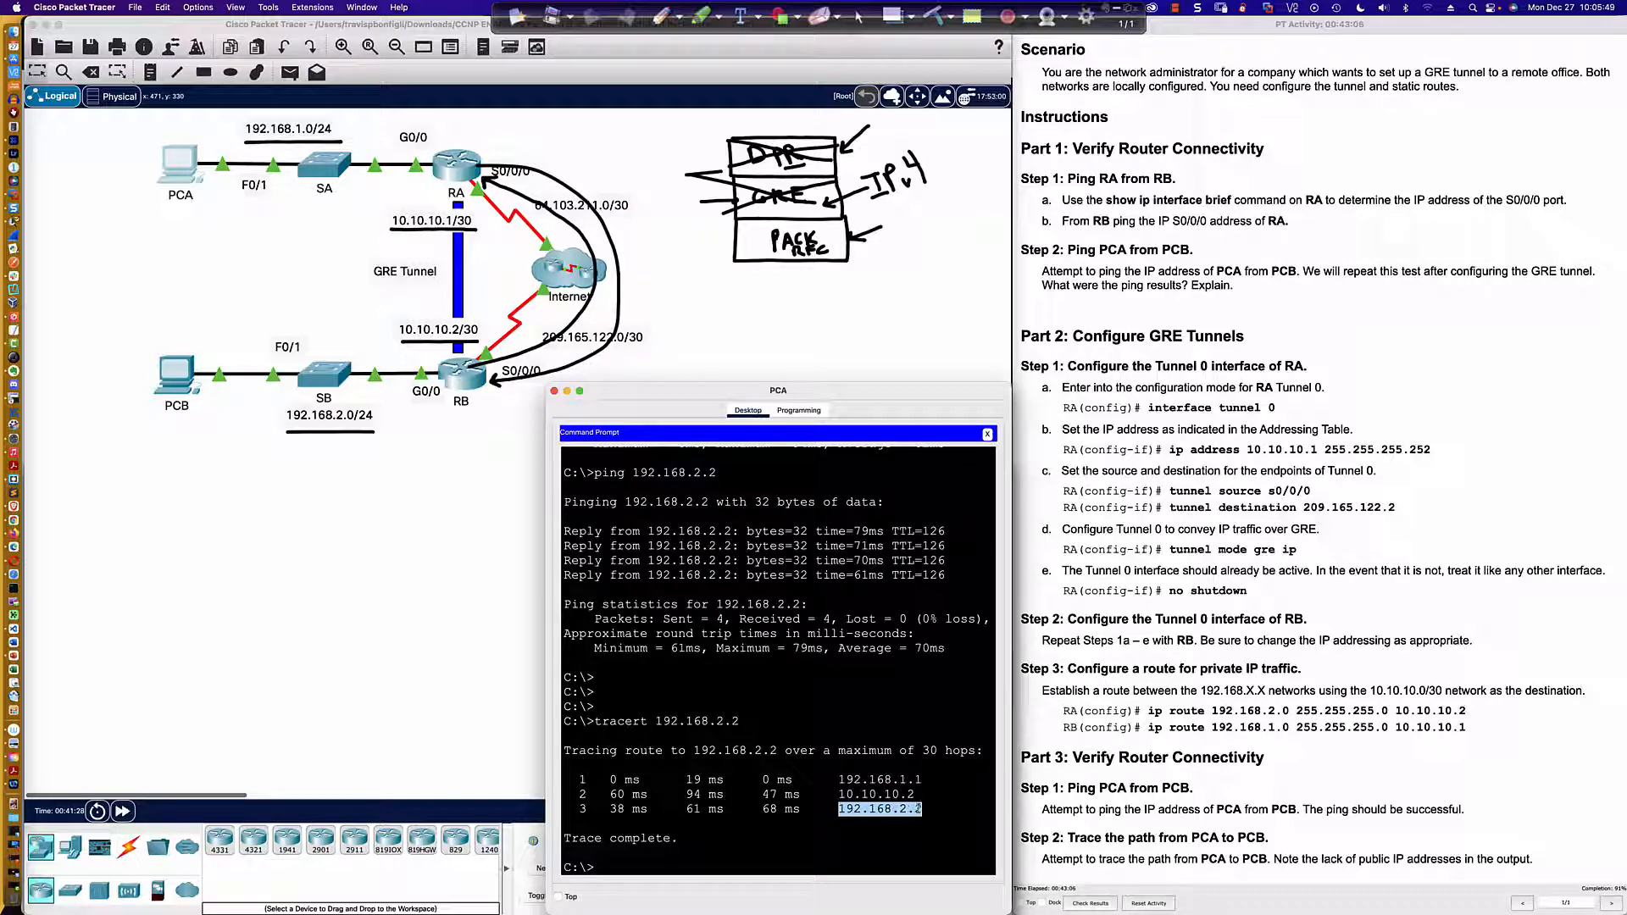
# Step: Start EIGRP 1 on RA and advertise the tunnel network 10.10.10.0 with wildcard mask 0.0.0.3
pyautogui.click(464, 162)
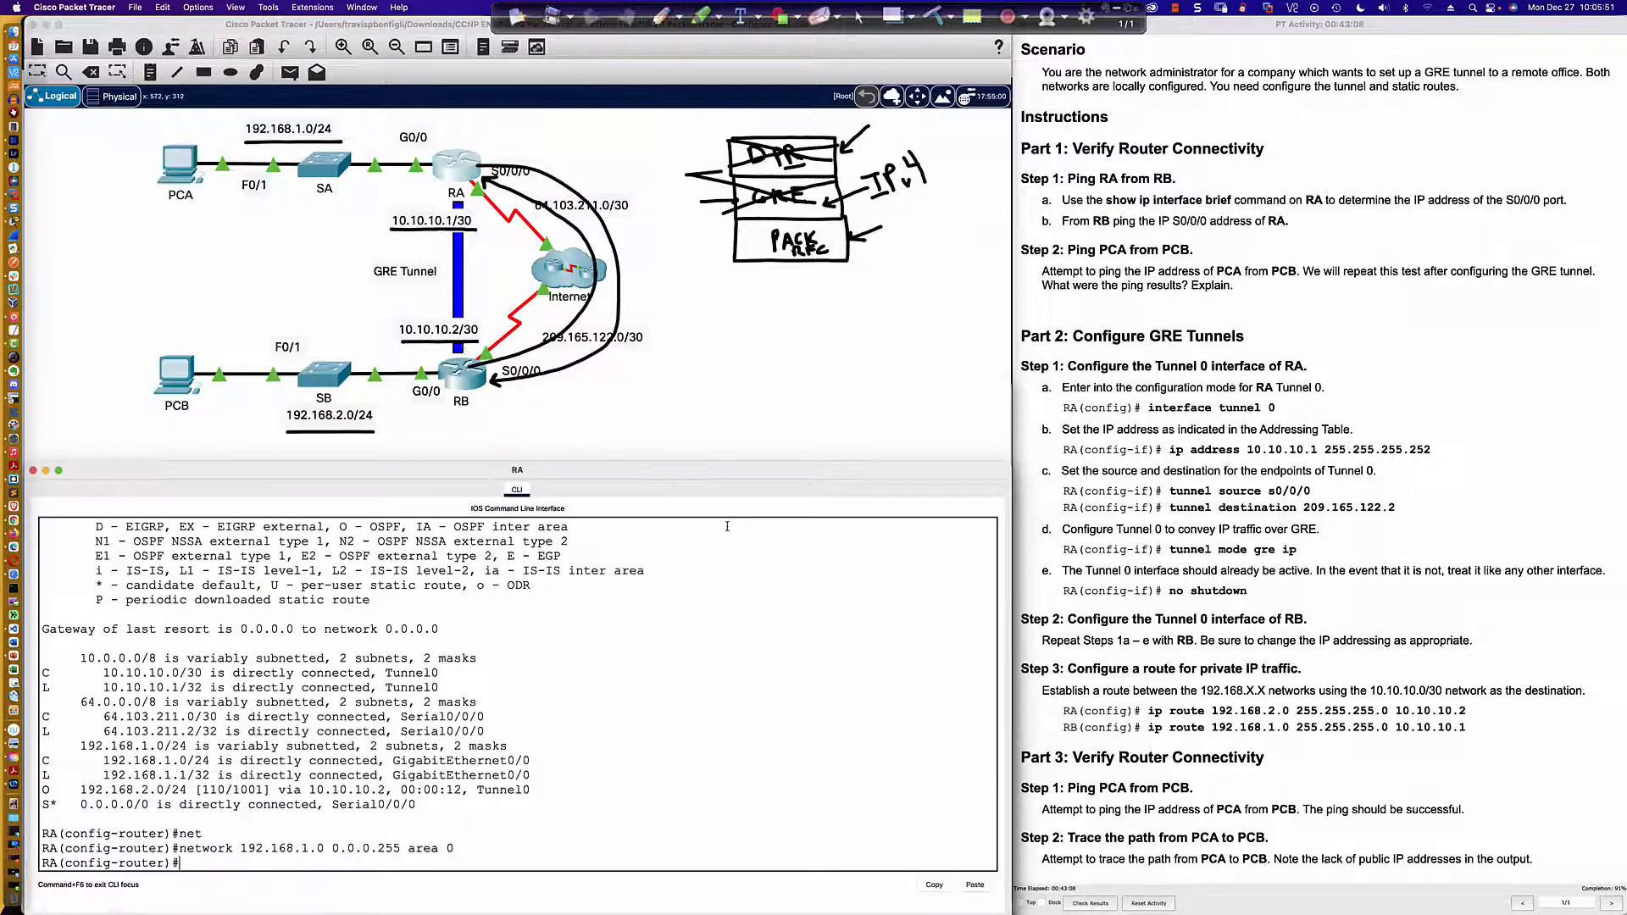
pyautogui.write('router eigrp 1')
pyautogui.press('Return')
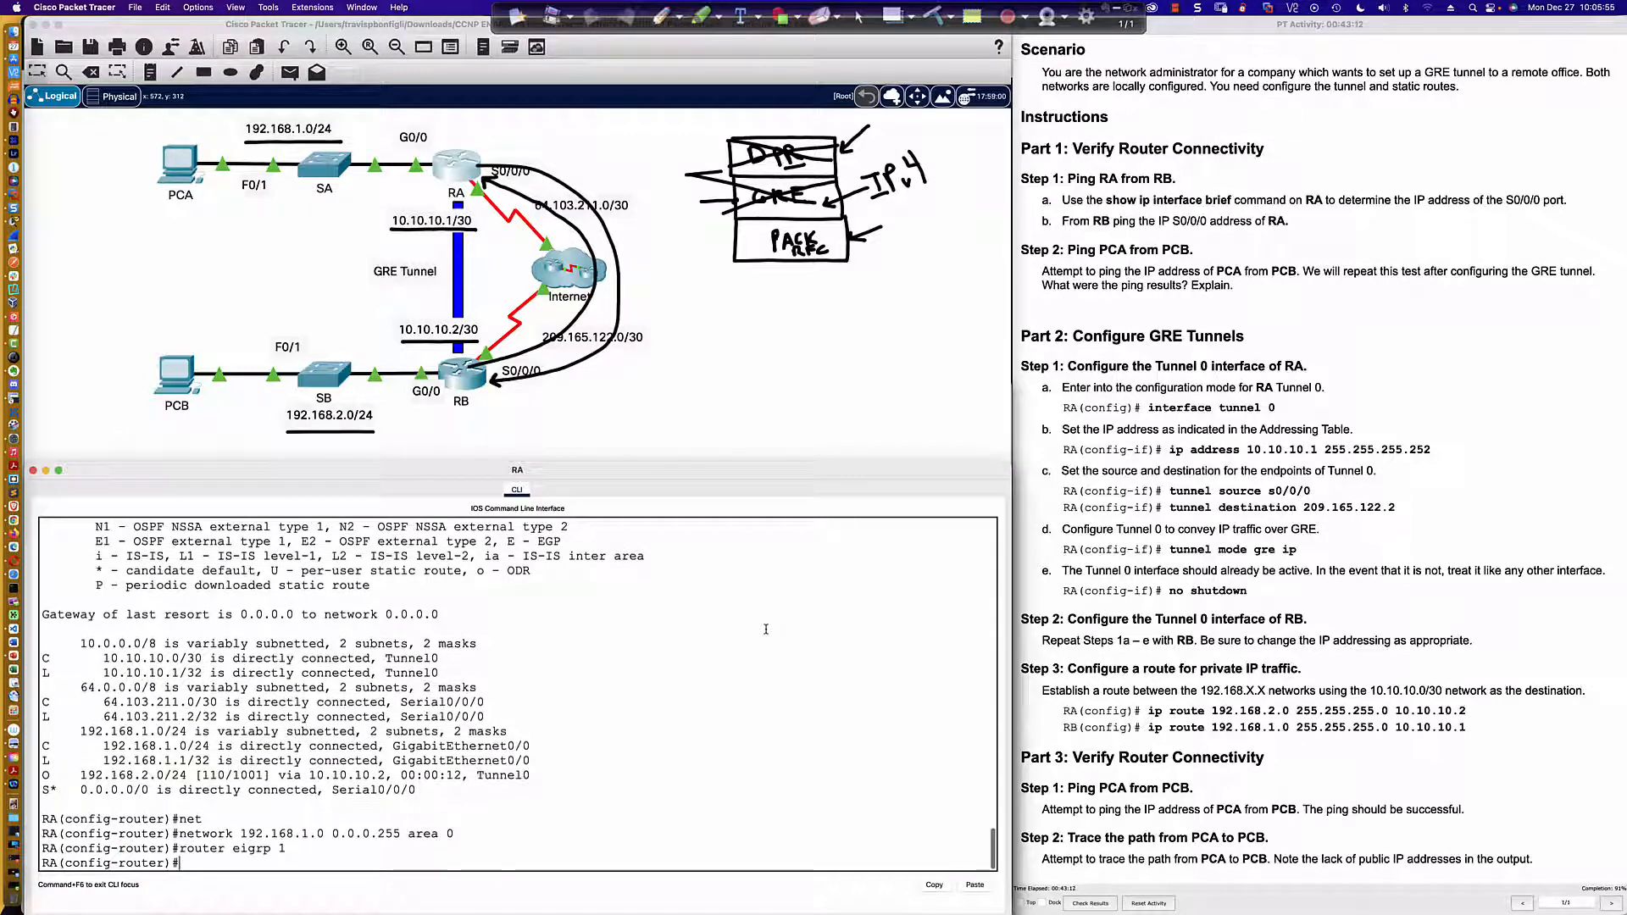
pyautogui.write('net')
pyautogui.press('Tab')
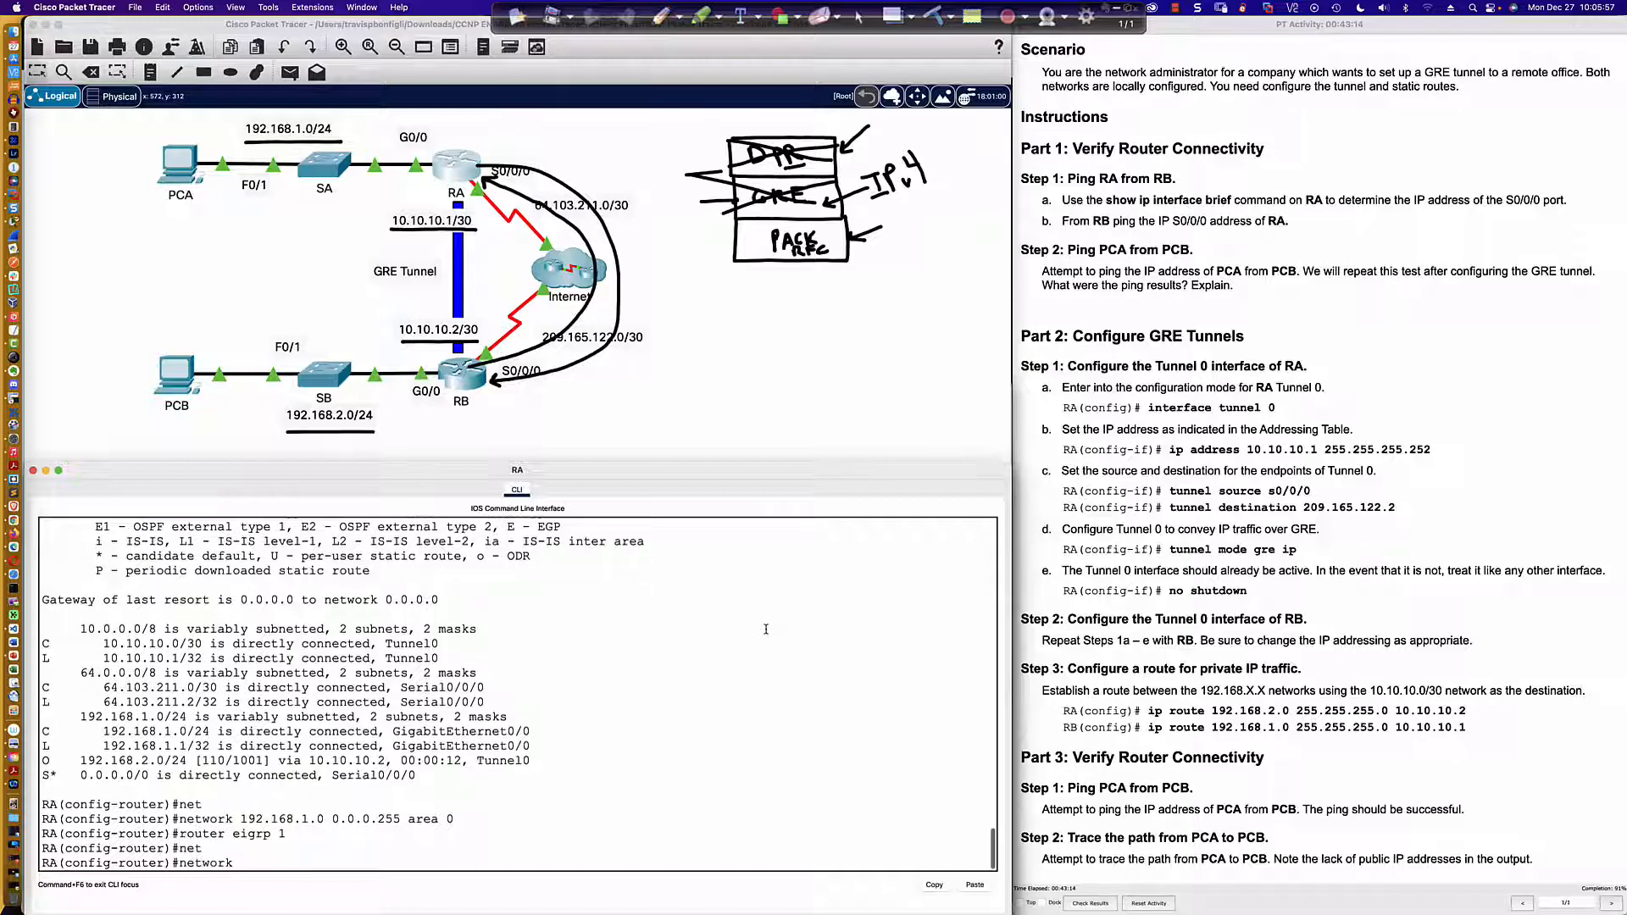
pyautogui.write('10')
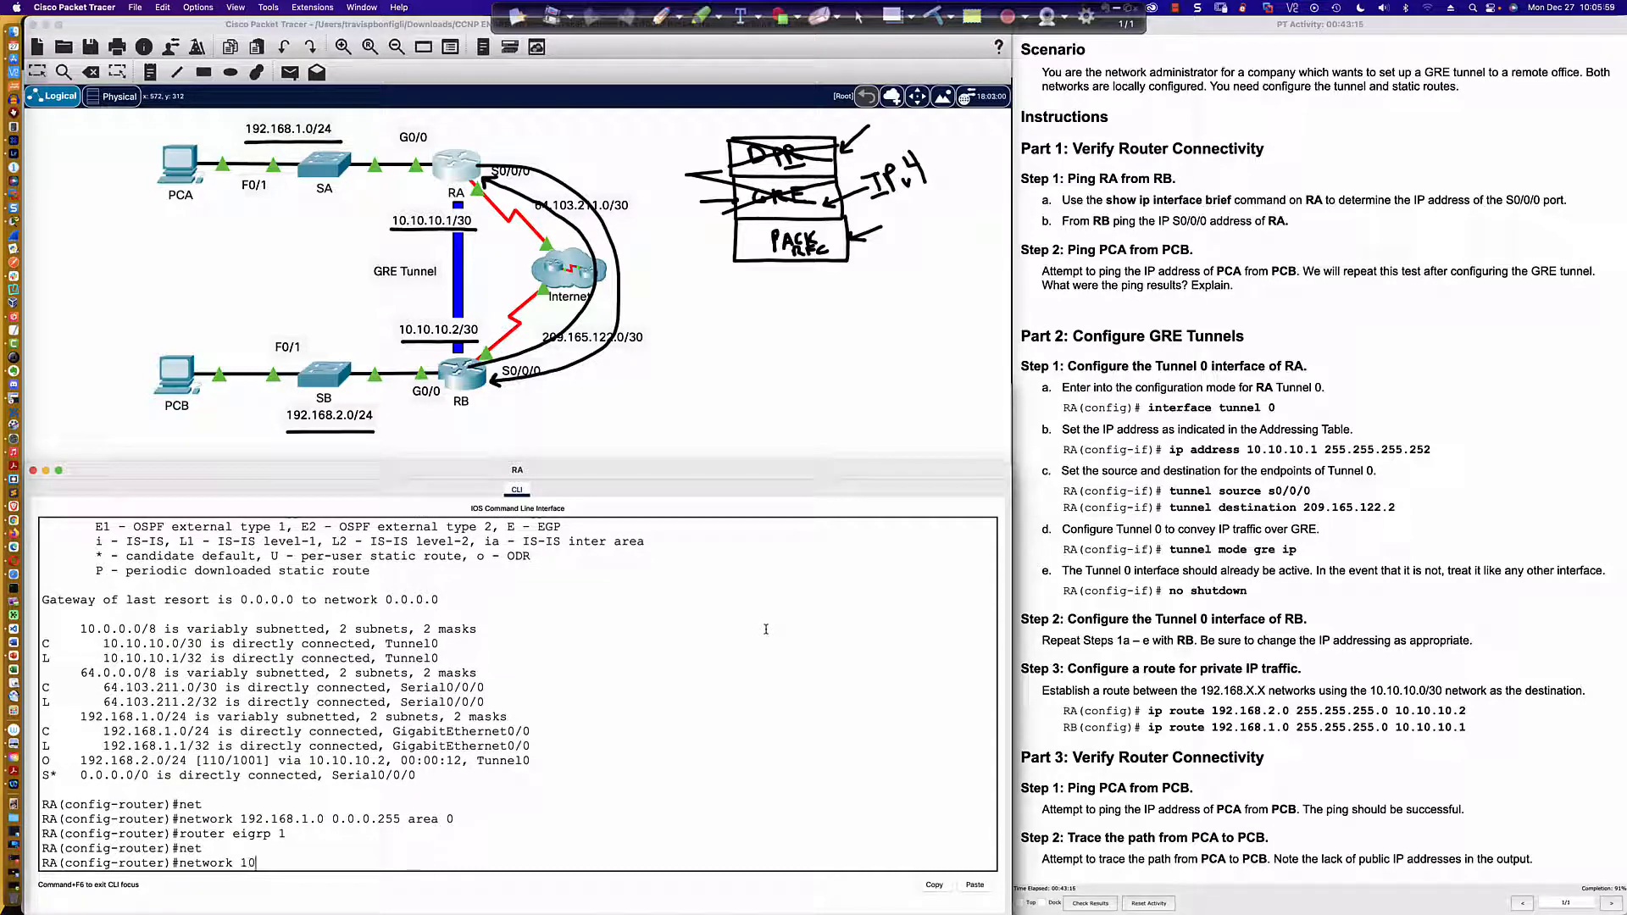
pyautogui.write('.10.10.0 0.0.0.3')
pyautogui.press('Return')
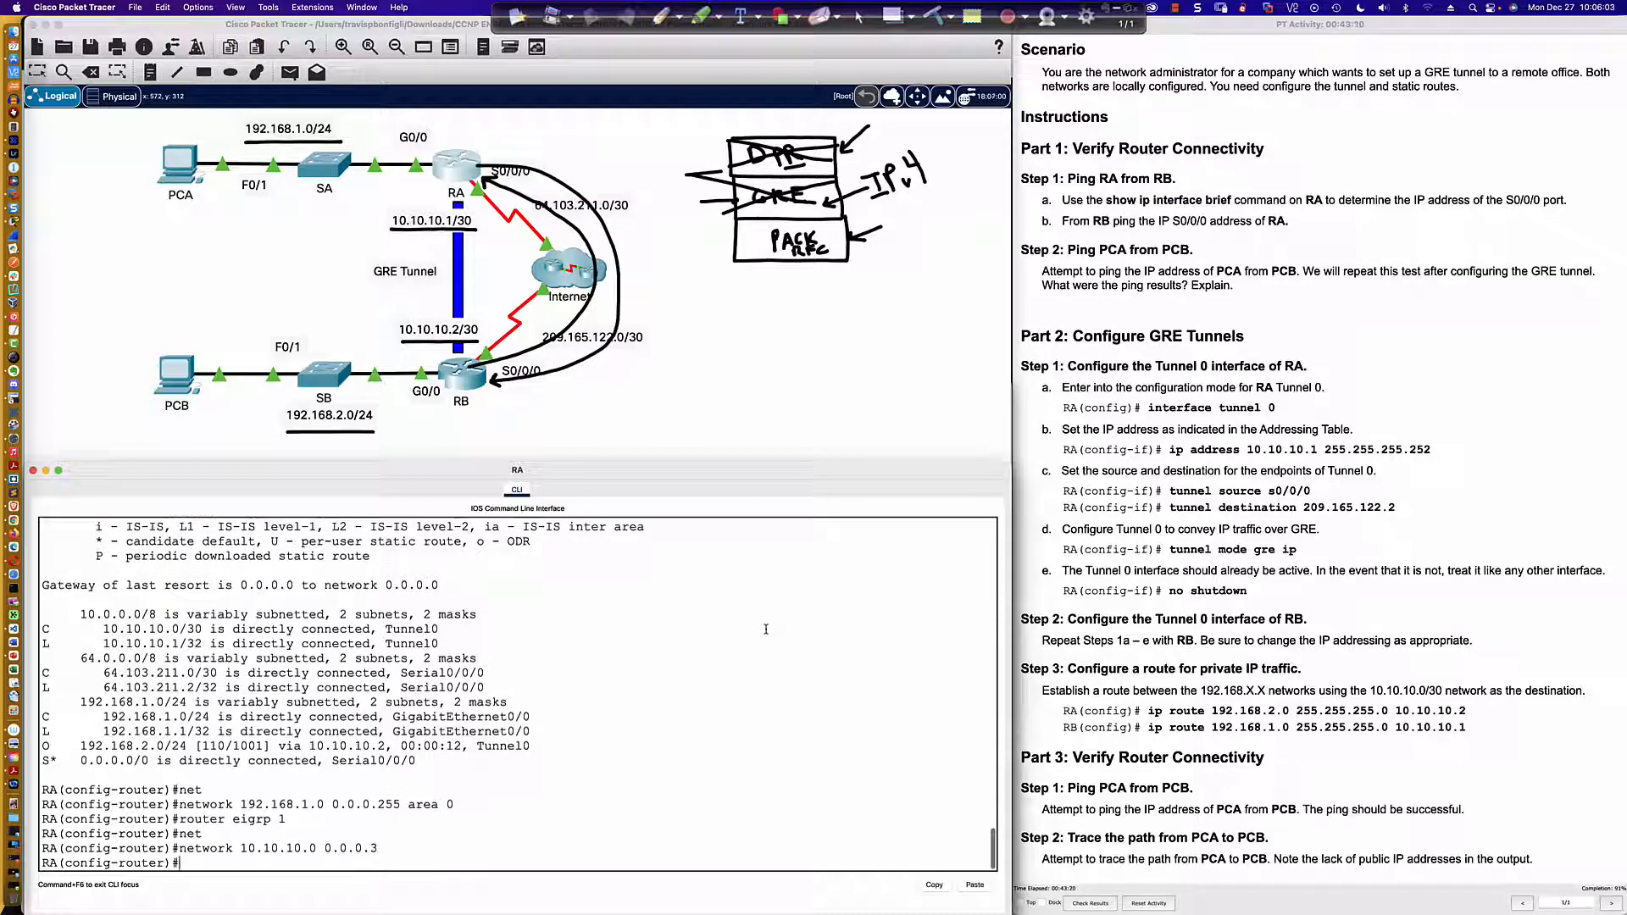
# Step: Advertise RA's LAN 192.168.1.0 with wildcard mask 0.0.0.255 in EIGRP 1
pyautogui.write('net')
pyautogui.press('Tab')
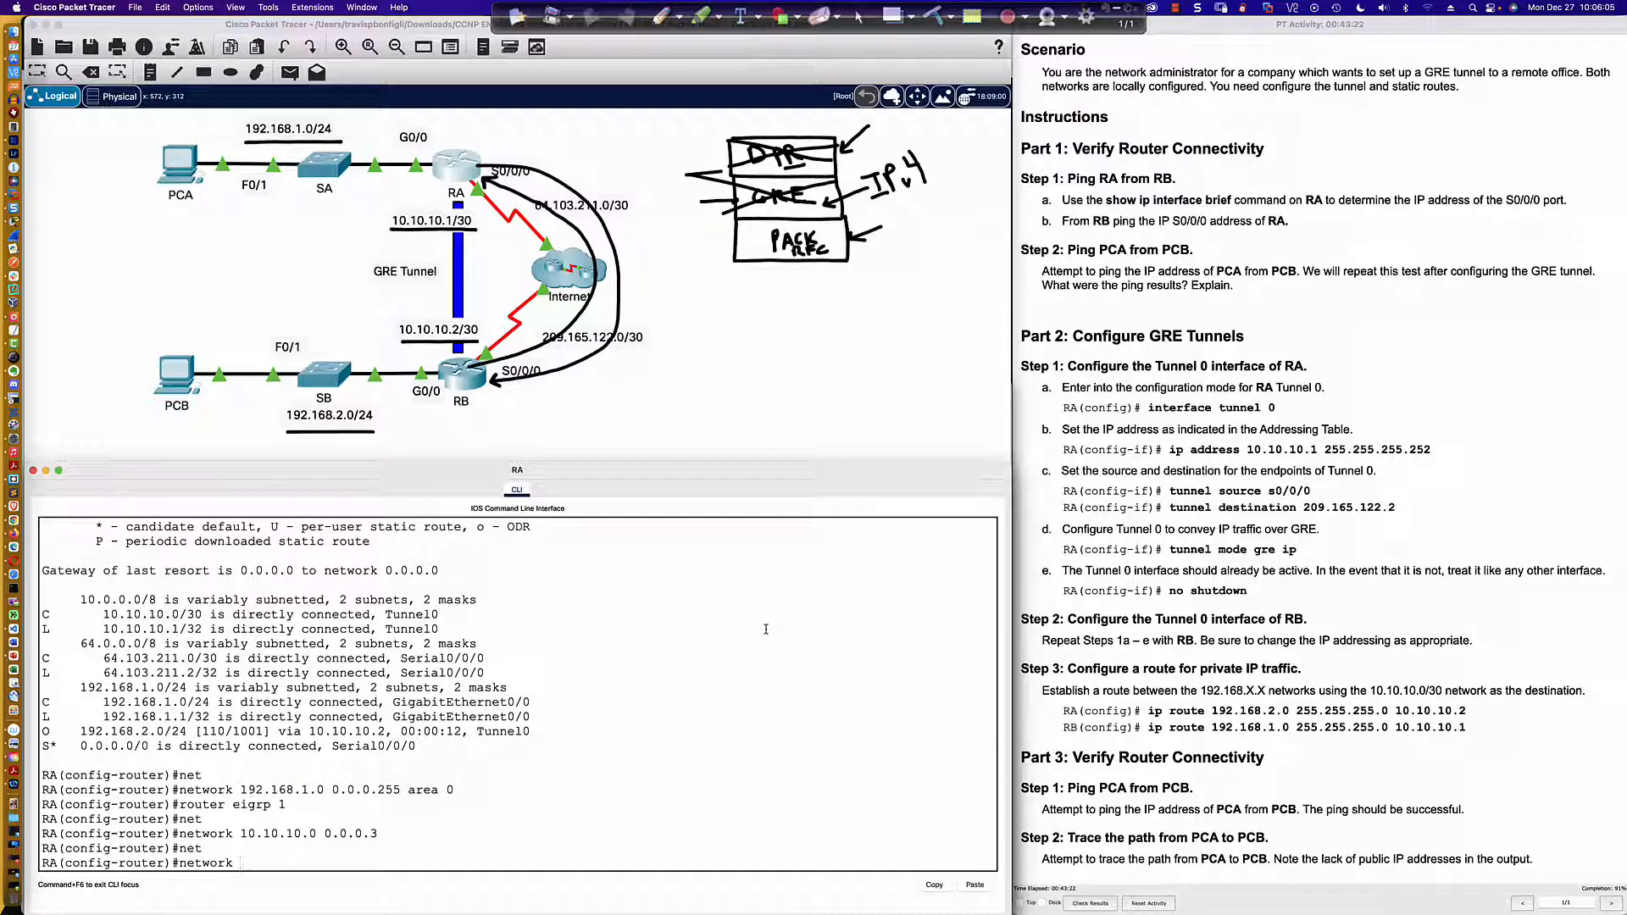
pyautogui.write('192.168.1.0 0.0.0.255')
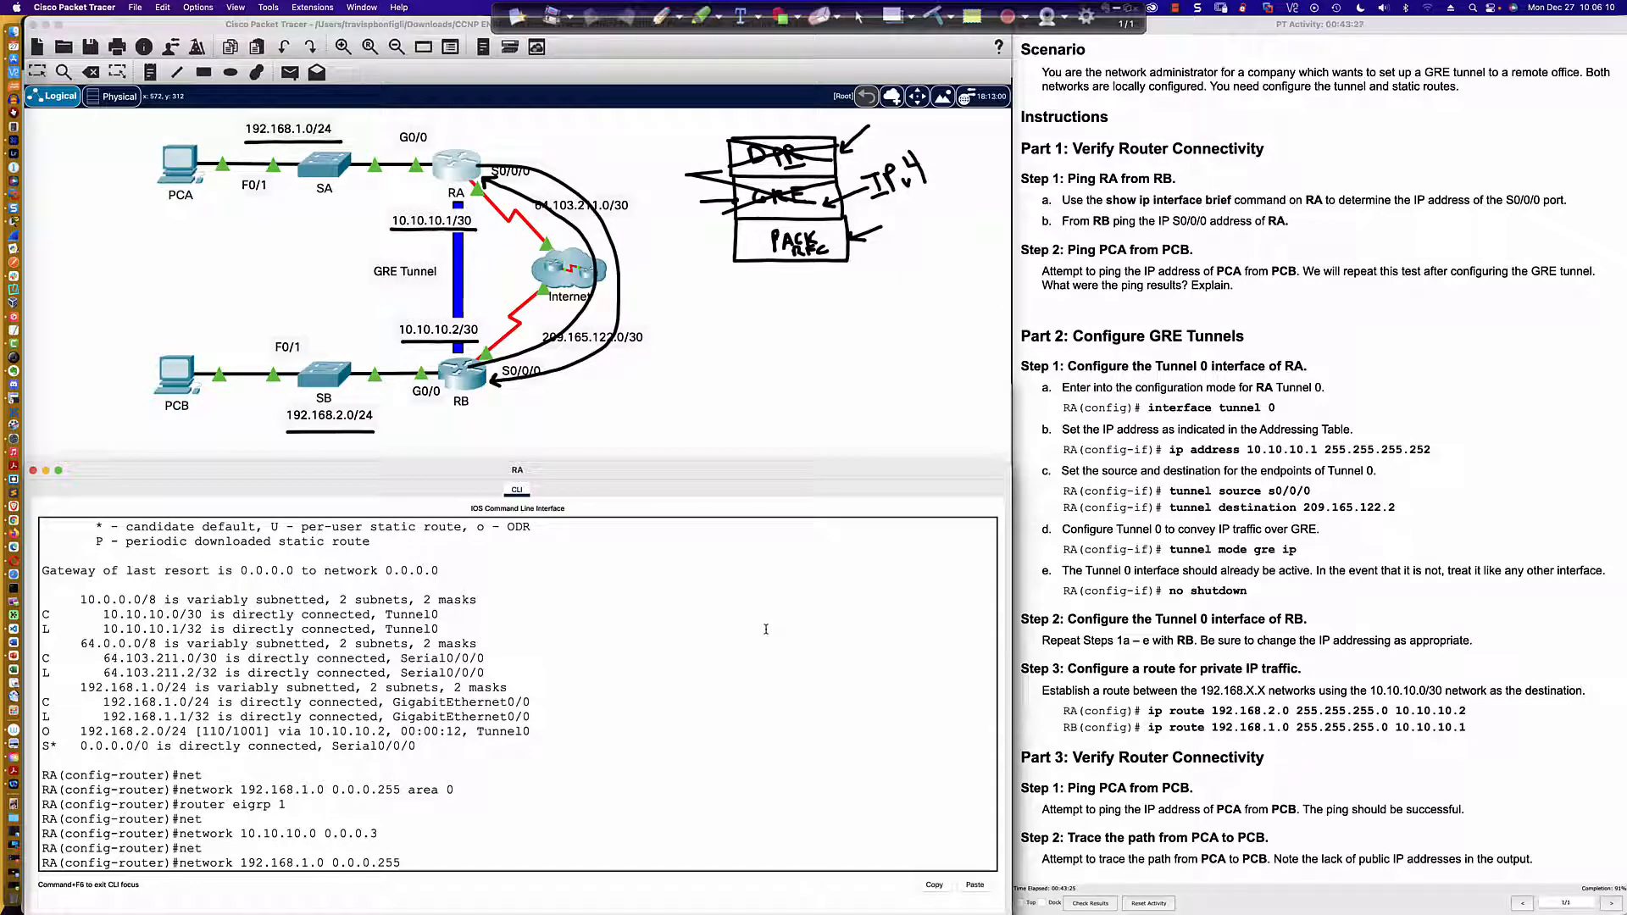
pyautogui.press('Return')
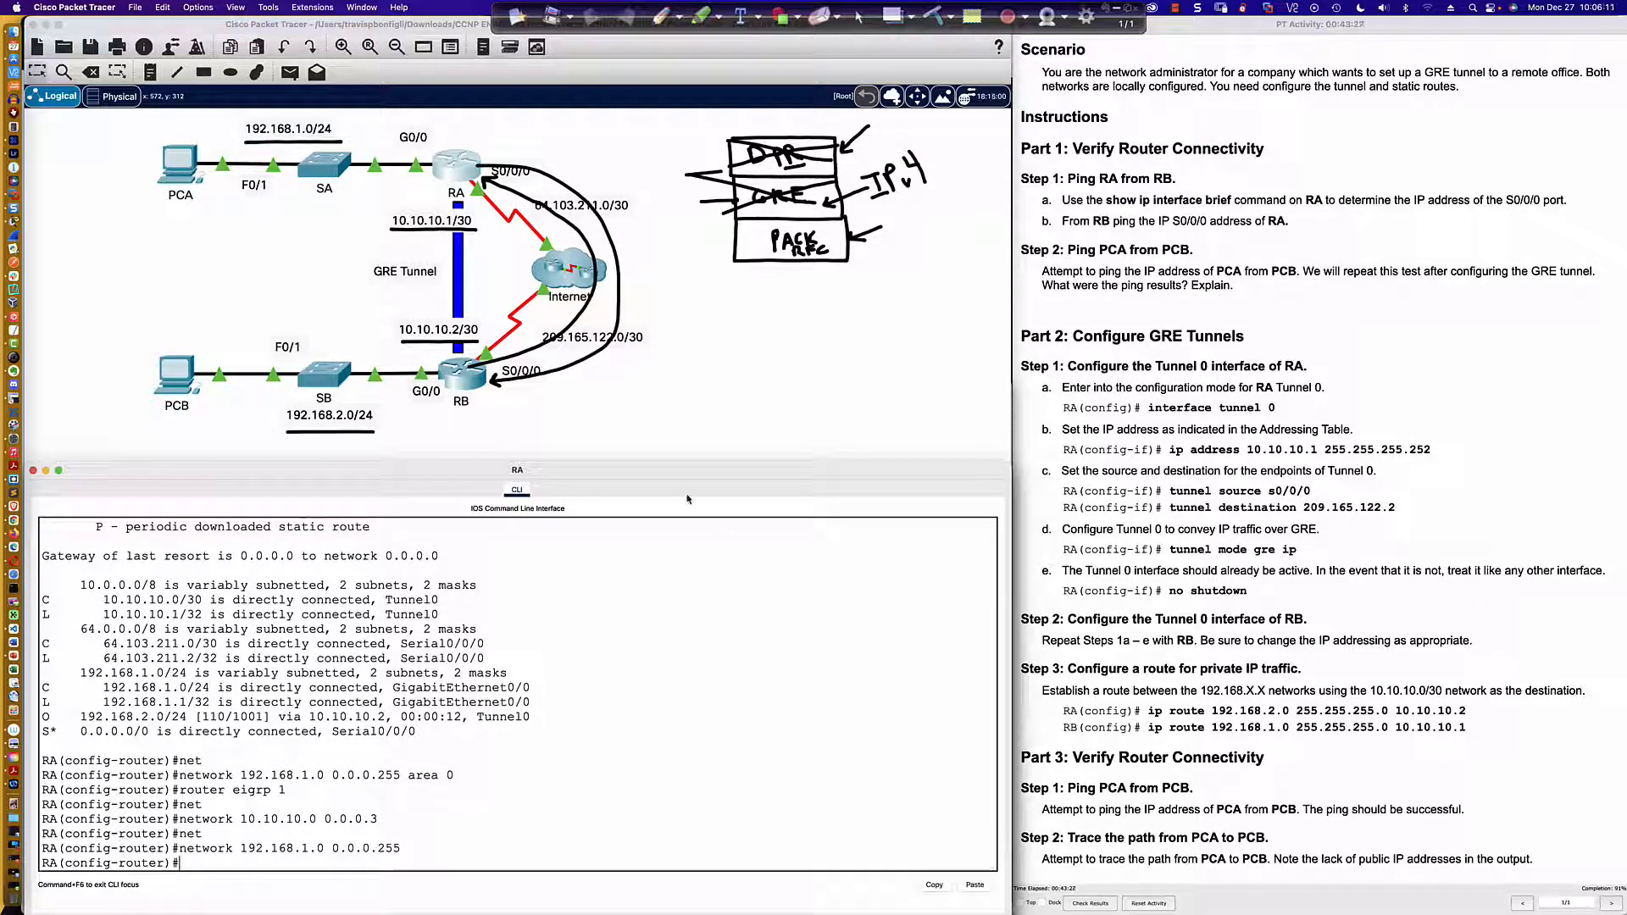
# Step: Start the EIGRP 1 routing process on RB
pyautogui.click(458, 383)
pyautogui.press('Return')
pyautogui.press('Return')
pyautogui.press('Return')
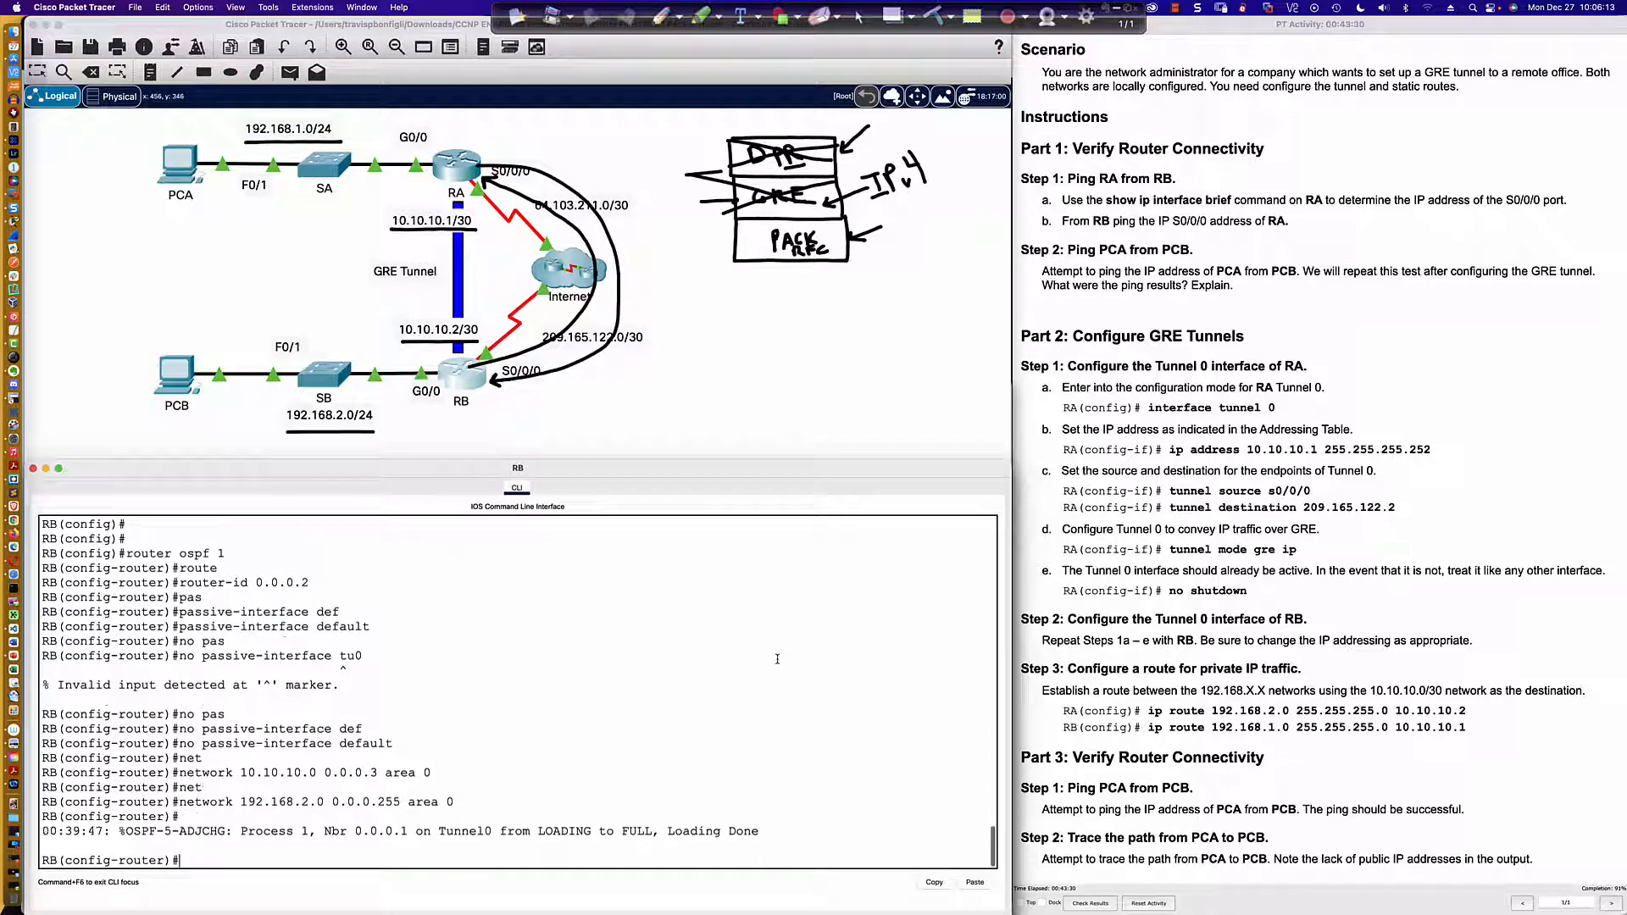
pyautogui.write('router eigrp 1')
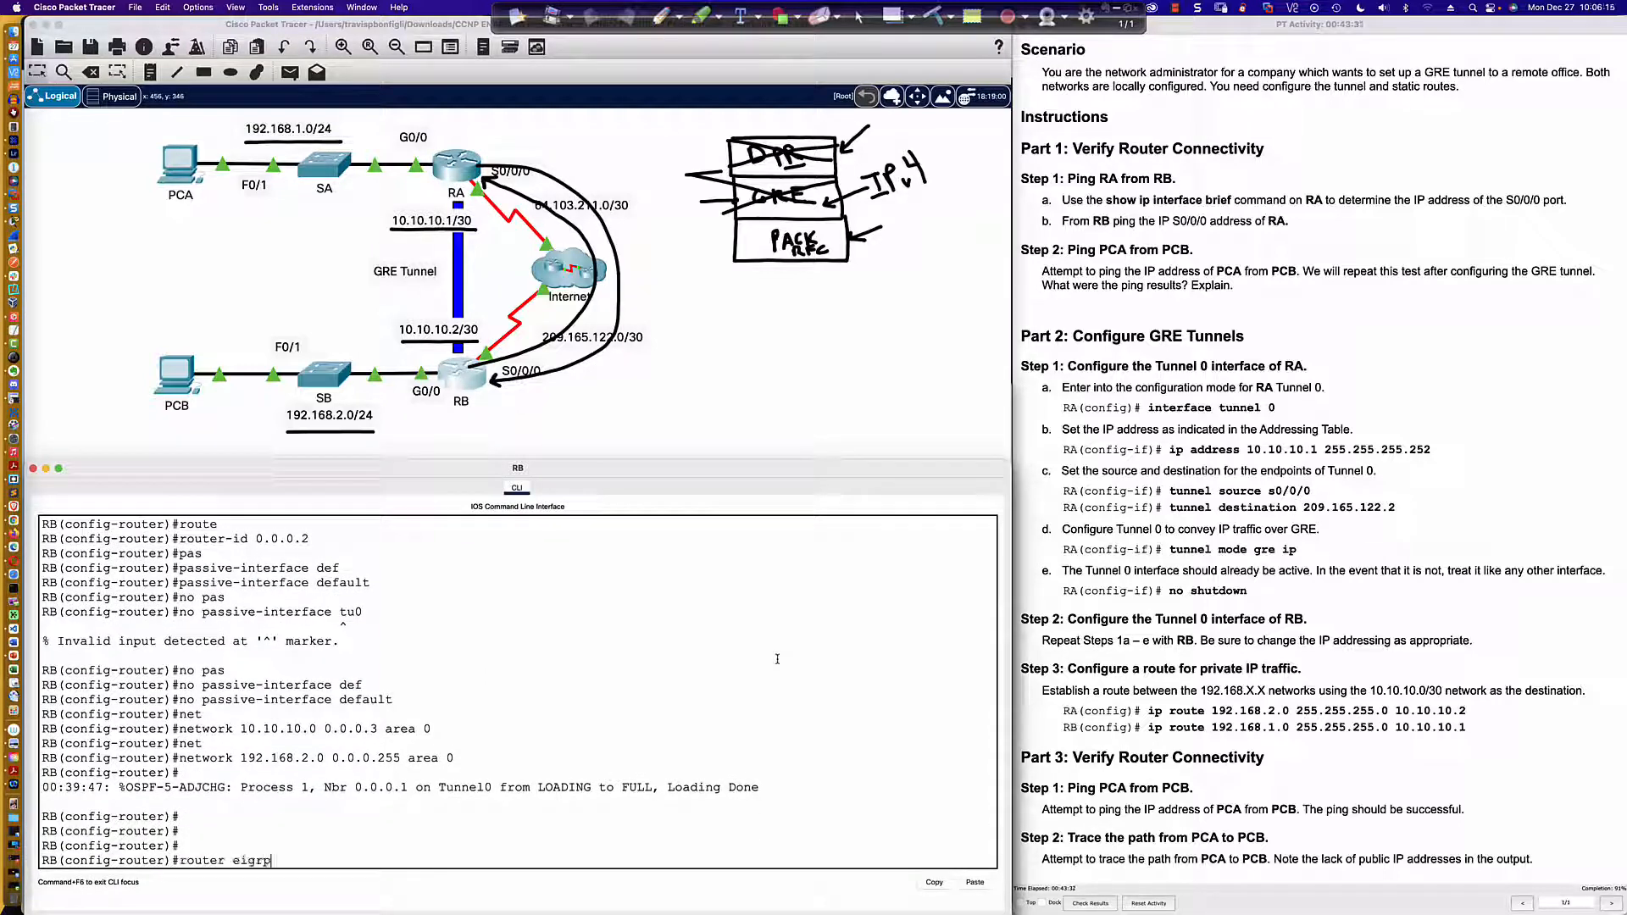
pyautogui.press('Return')
# Step: Advertise the tunnel network 10.10.10.0 with wildcard mask 0.0.0.3 in RB's EIGRP 1 process
pyautogui.write('net')
pyautogui.press('Tab')
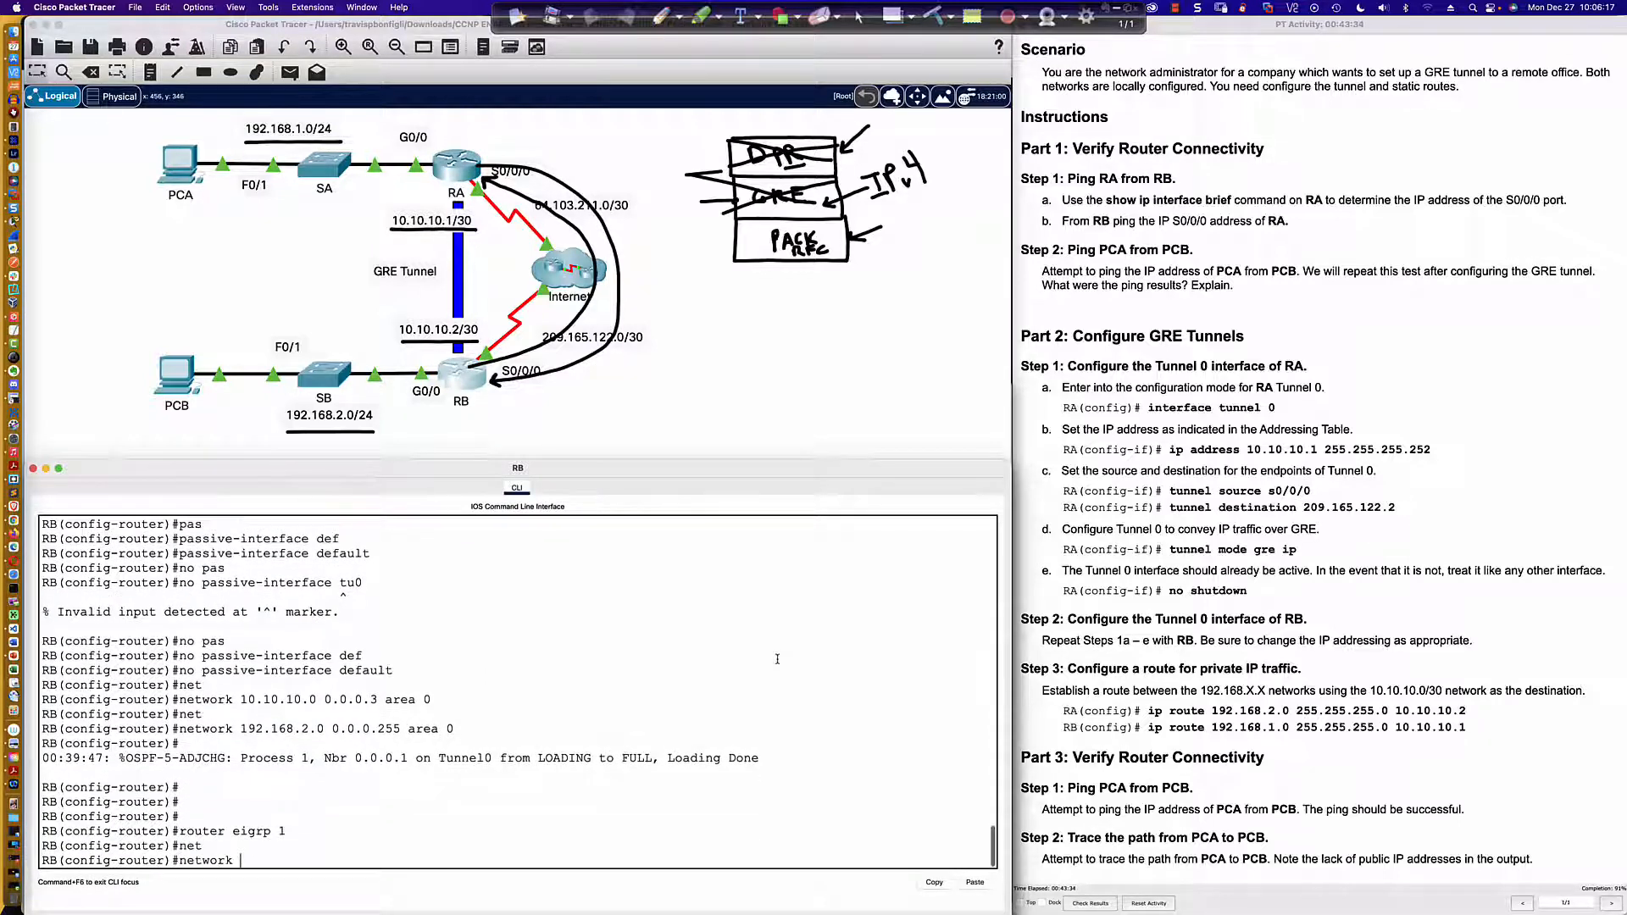
pyautogui.write('10.10.10.0 0.0.0')
pyautogui.press('BackSpace')
pyautogui.write('.0.3')
pyautogui.press('Return')
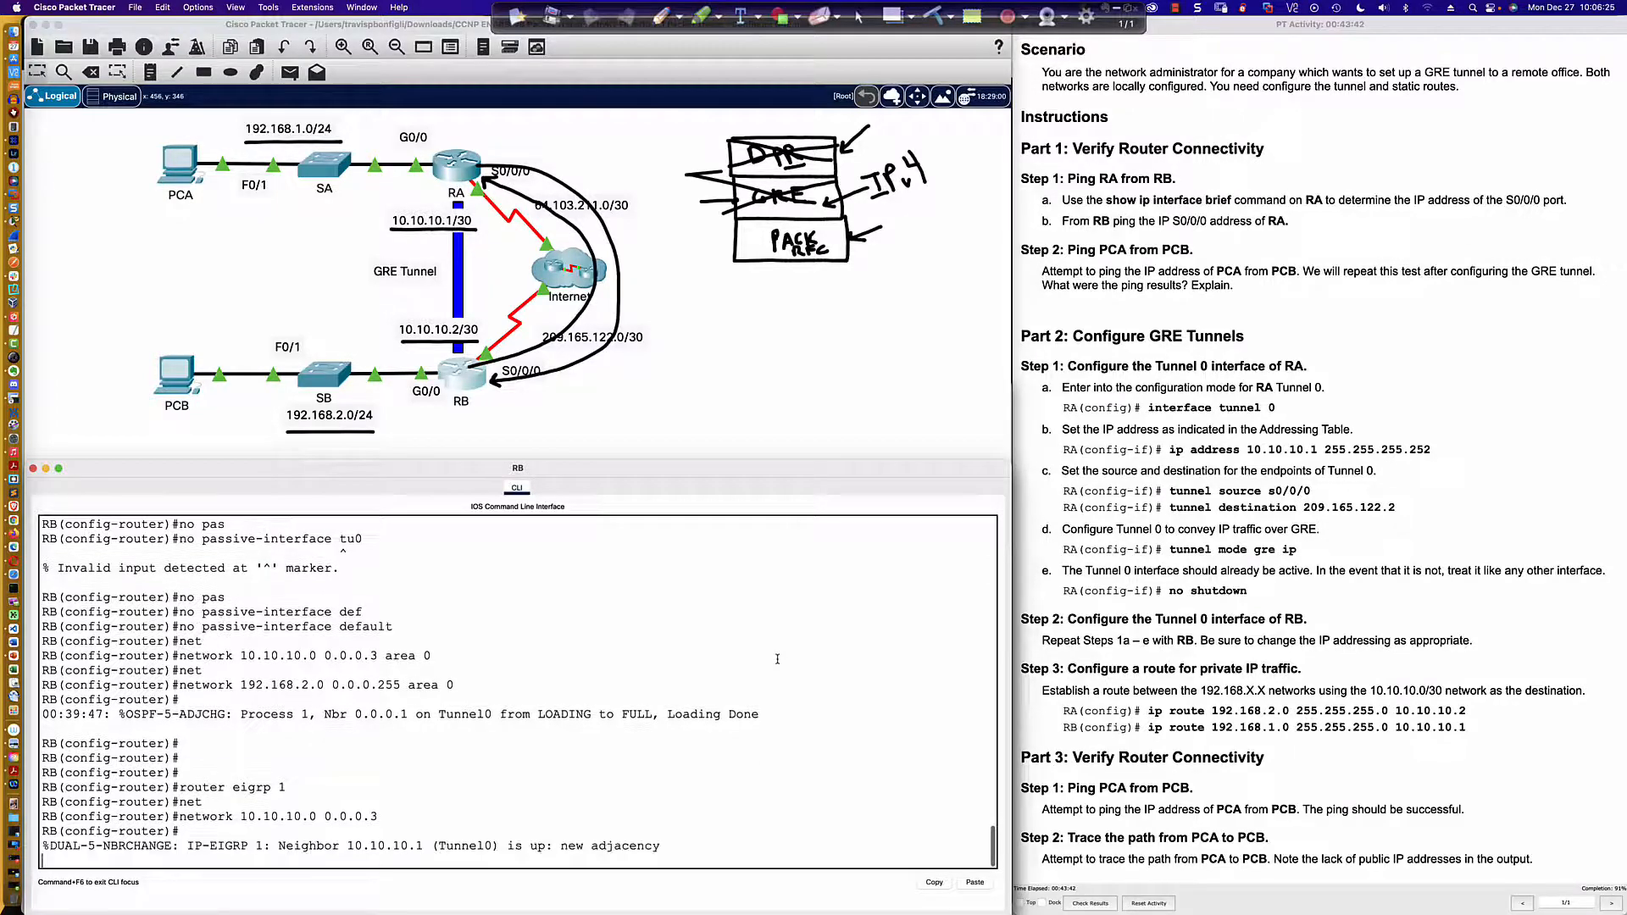
pyautogui.press('Return')
pyautogui.press('Return')
pyautogui.press('Return')
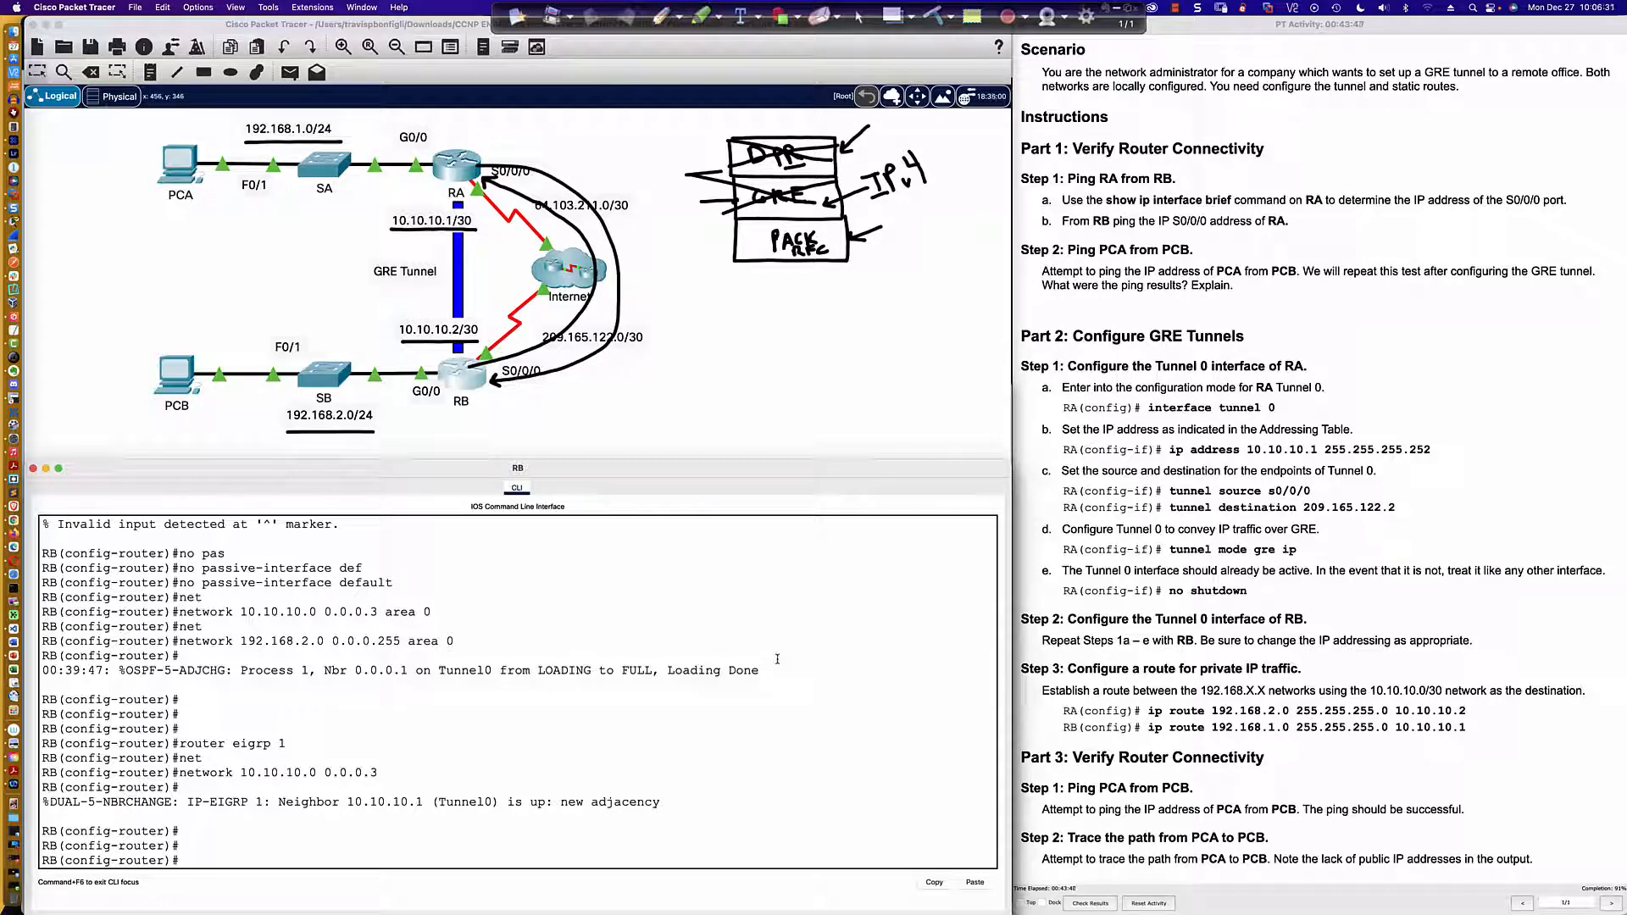
# Step: Advertise RB's LAN 192.168.2.0 with wildcard mask 0.0.0.255 in EIGRP 1
pyautogui.write('net')
pyautogui.press('Tab')
pyautogui.write('192')
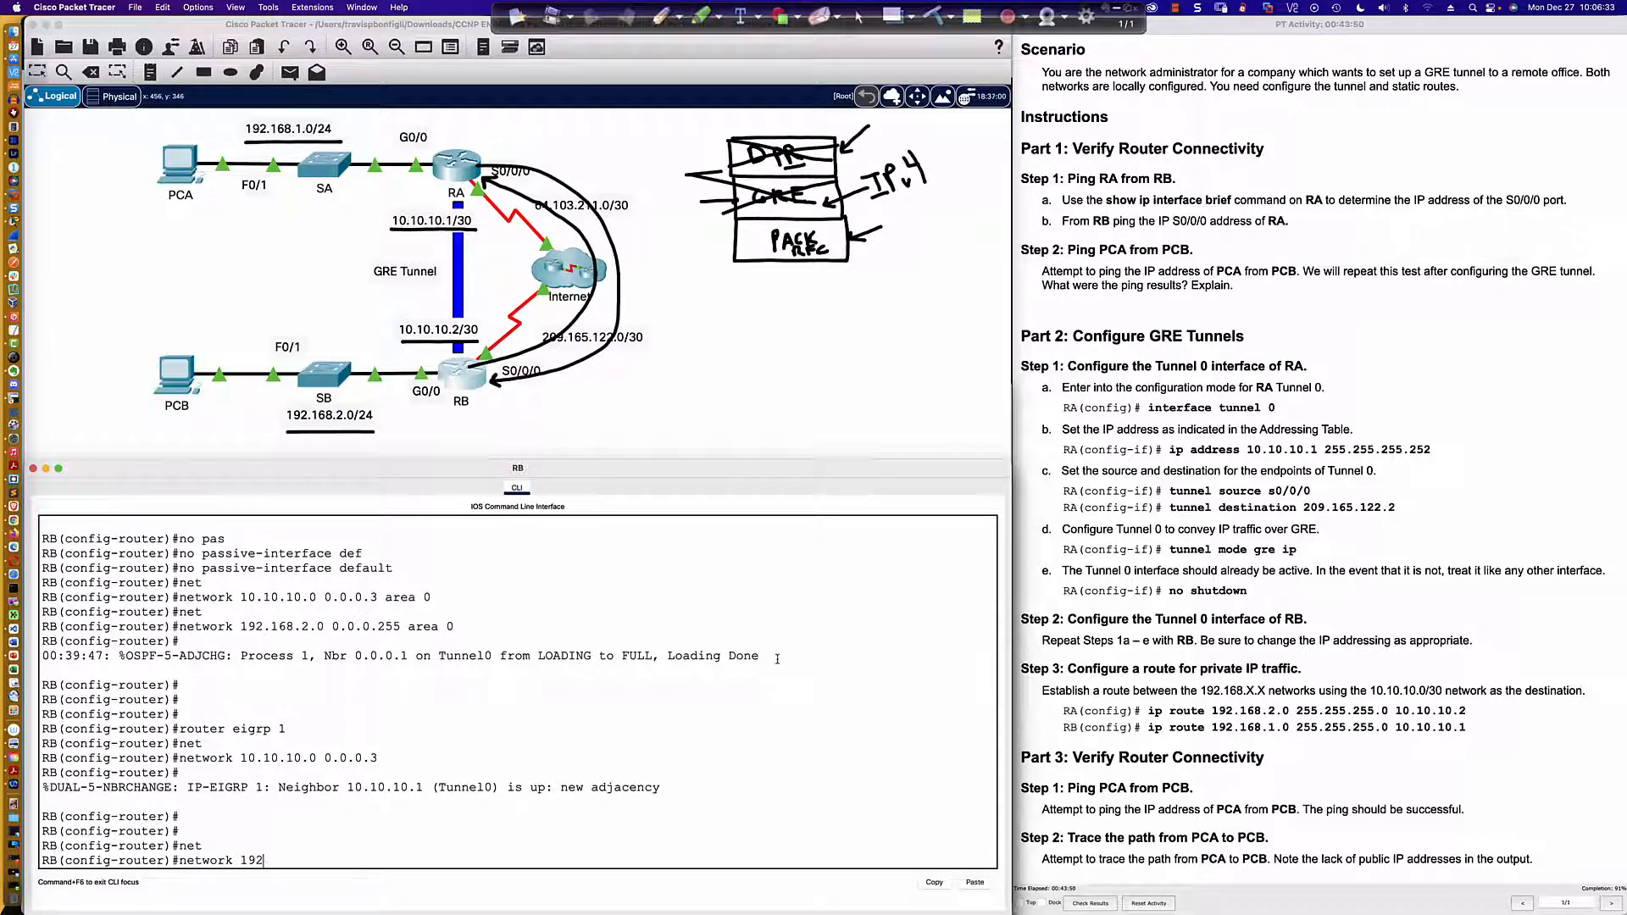
pyautogui.write('.168.2.0 0.0.0.255')
pyautogui.press('Return')
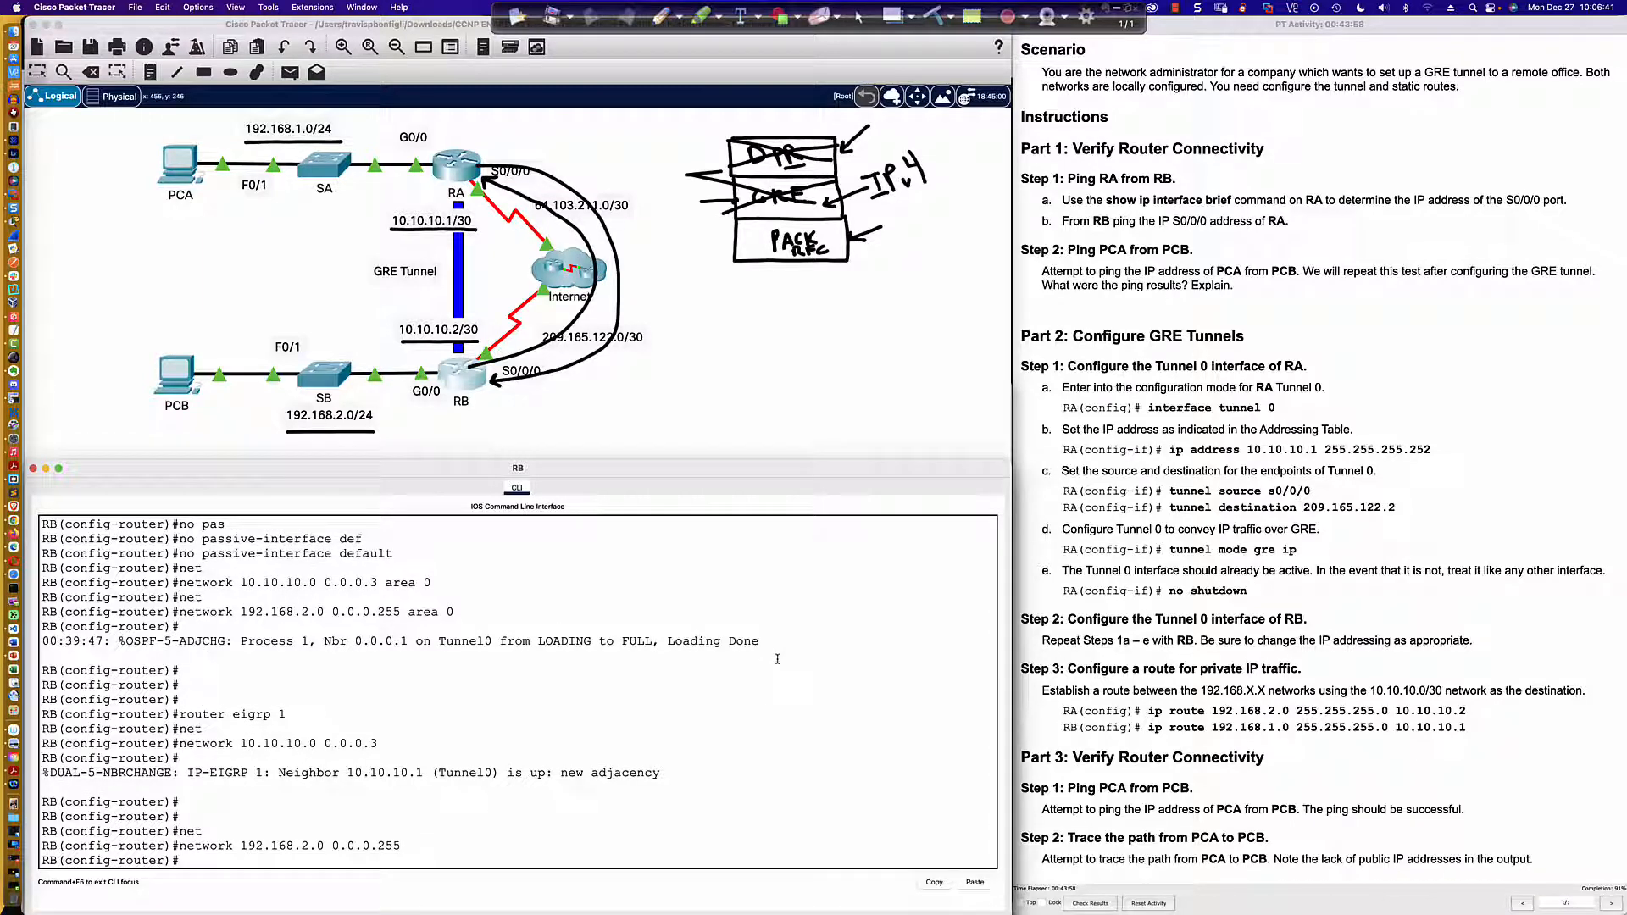
# Step: Display RB's IP routing table from router configuration mode and examine the EIGRP route and its administrative distance
pyautogui.write('do sh ip')
pyautogui.write(' route')
pyautogui.press('Return')
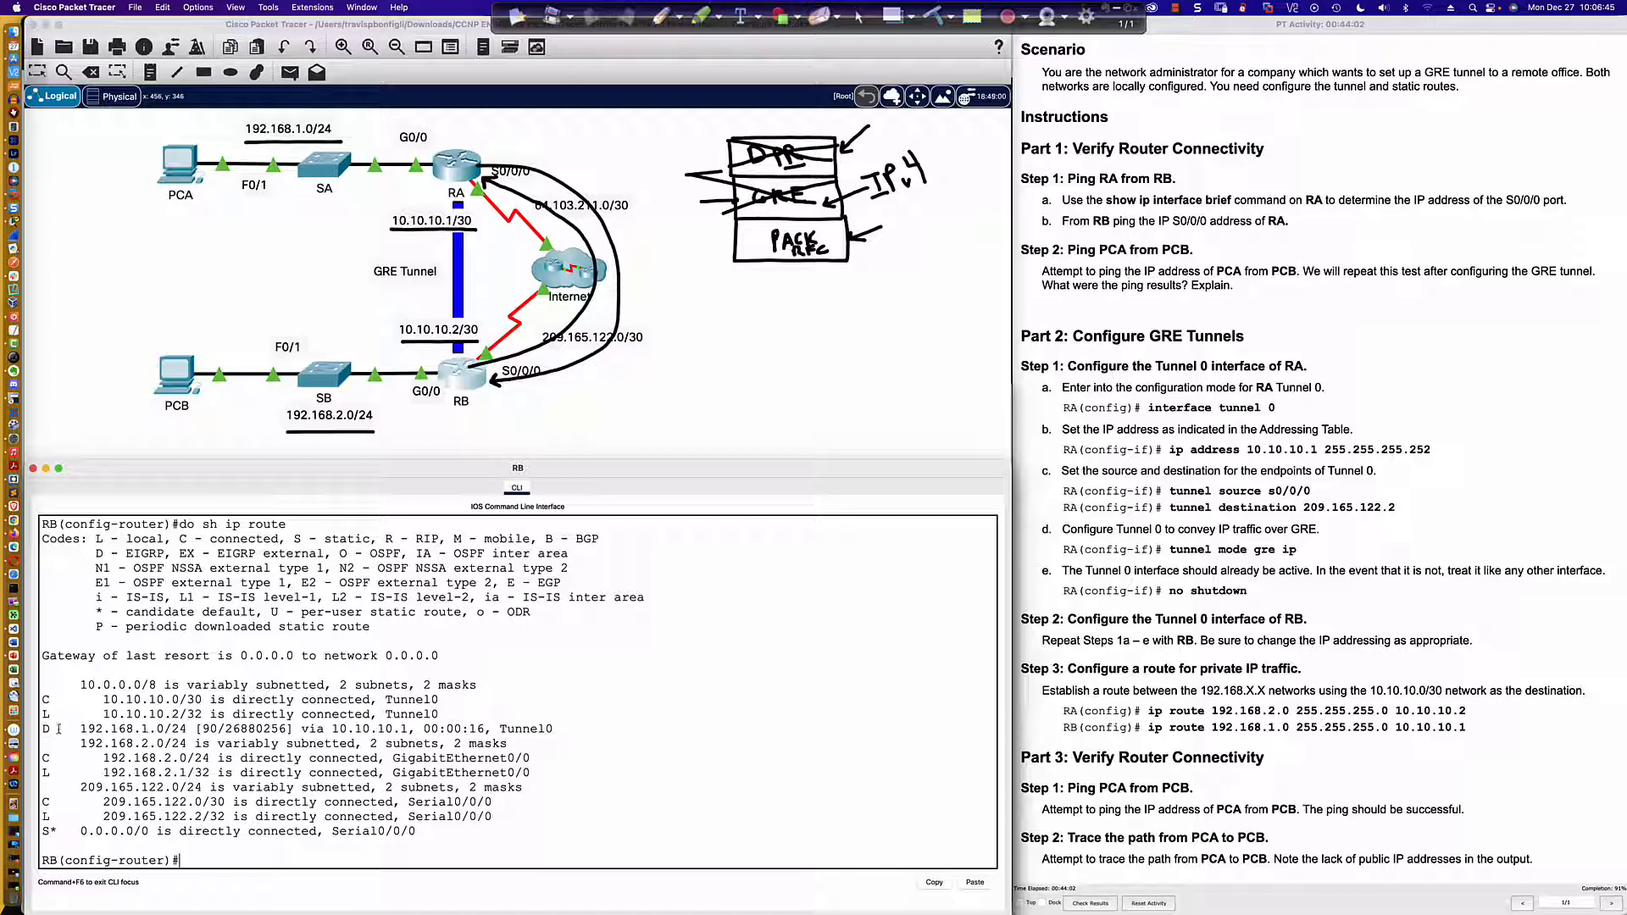
pyautogui.moveTo(41, 727); pyautogui.dragTo(589, 728)
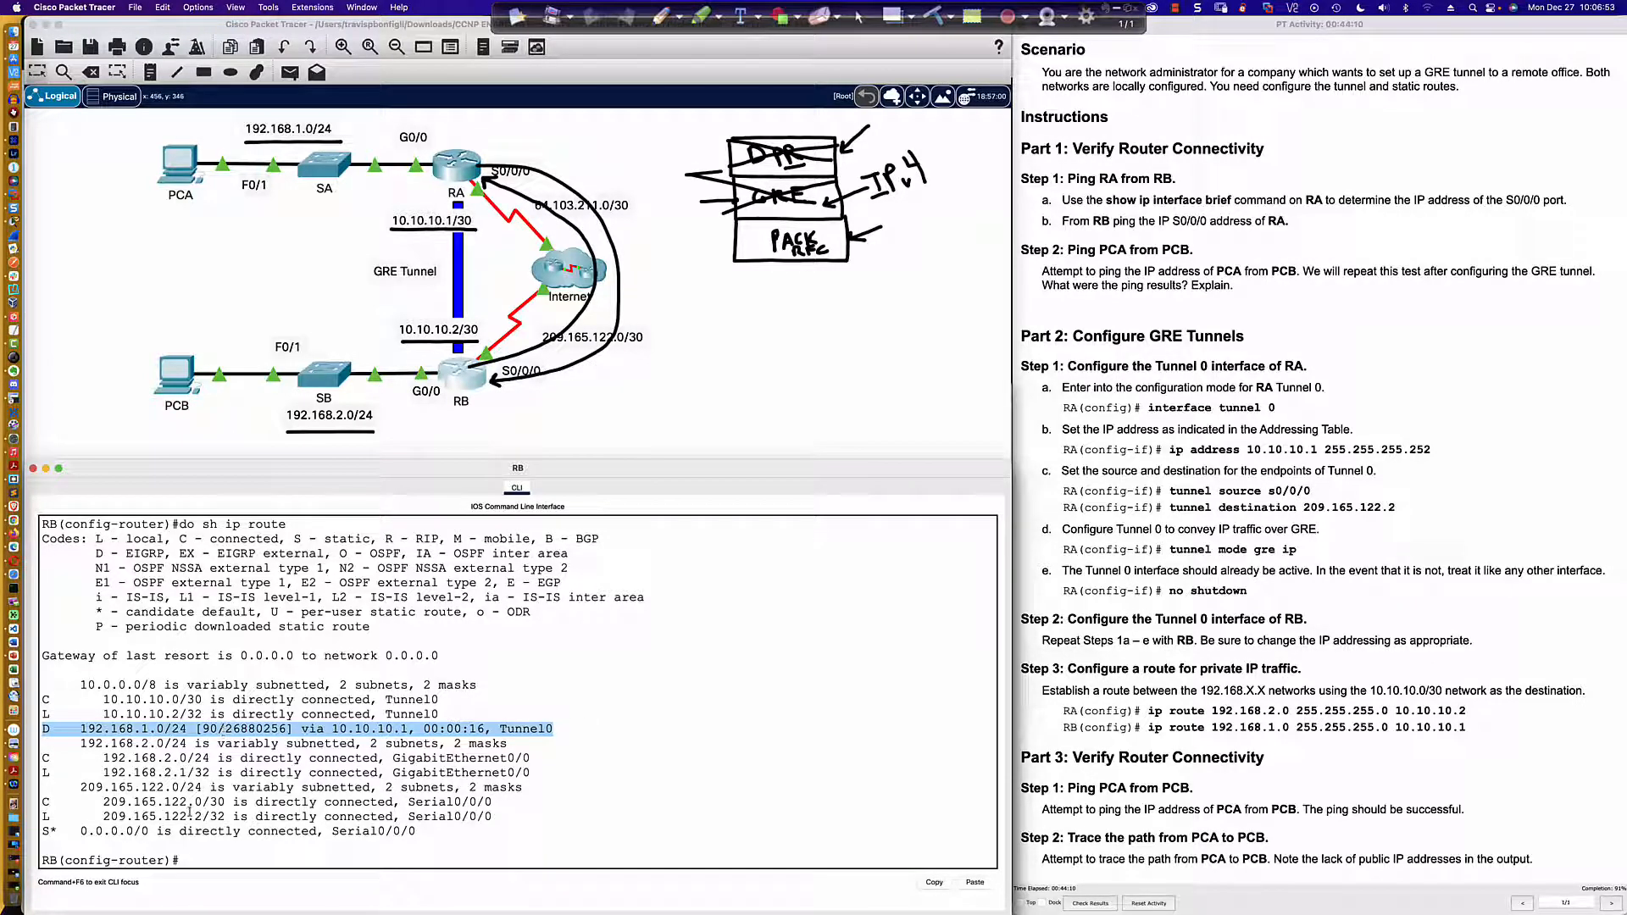
pyautogui.click(203, 728)
pyautogui.doubleClick(208, 728)
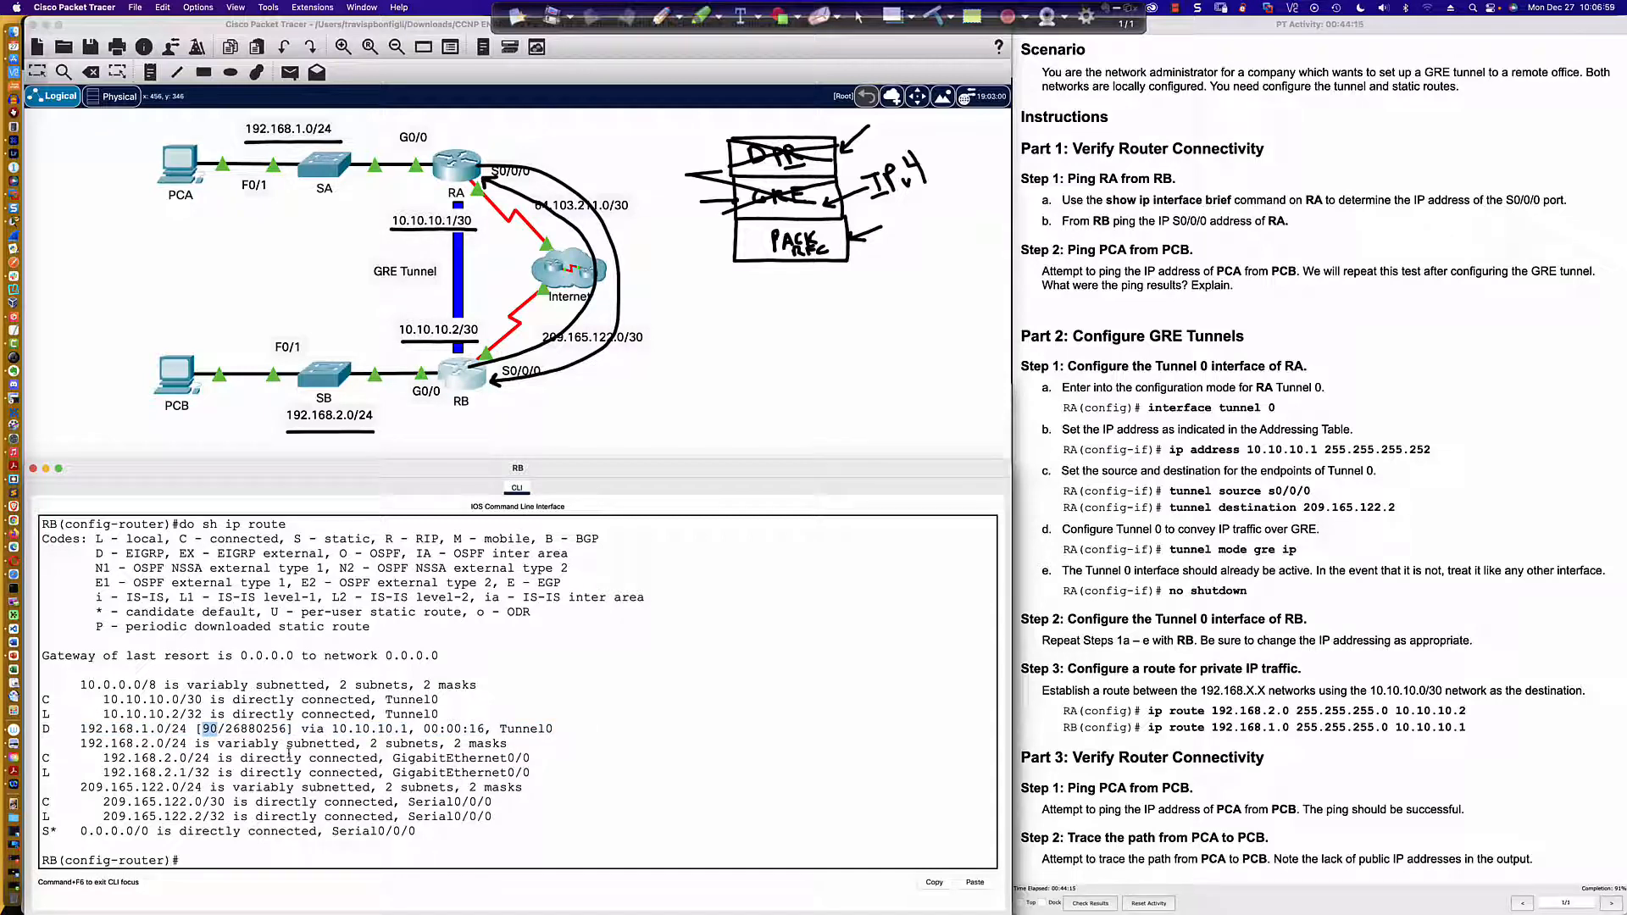
# Step: Trace the route from PCA to 192.168.2.2 again and ping the same address to test the EIGRP routes
pyautogui.click(177, 165)
pyautogui.click(823, 531)
pyautogui.press('Up')
pyautogui.press('Return')
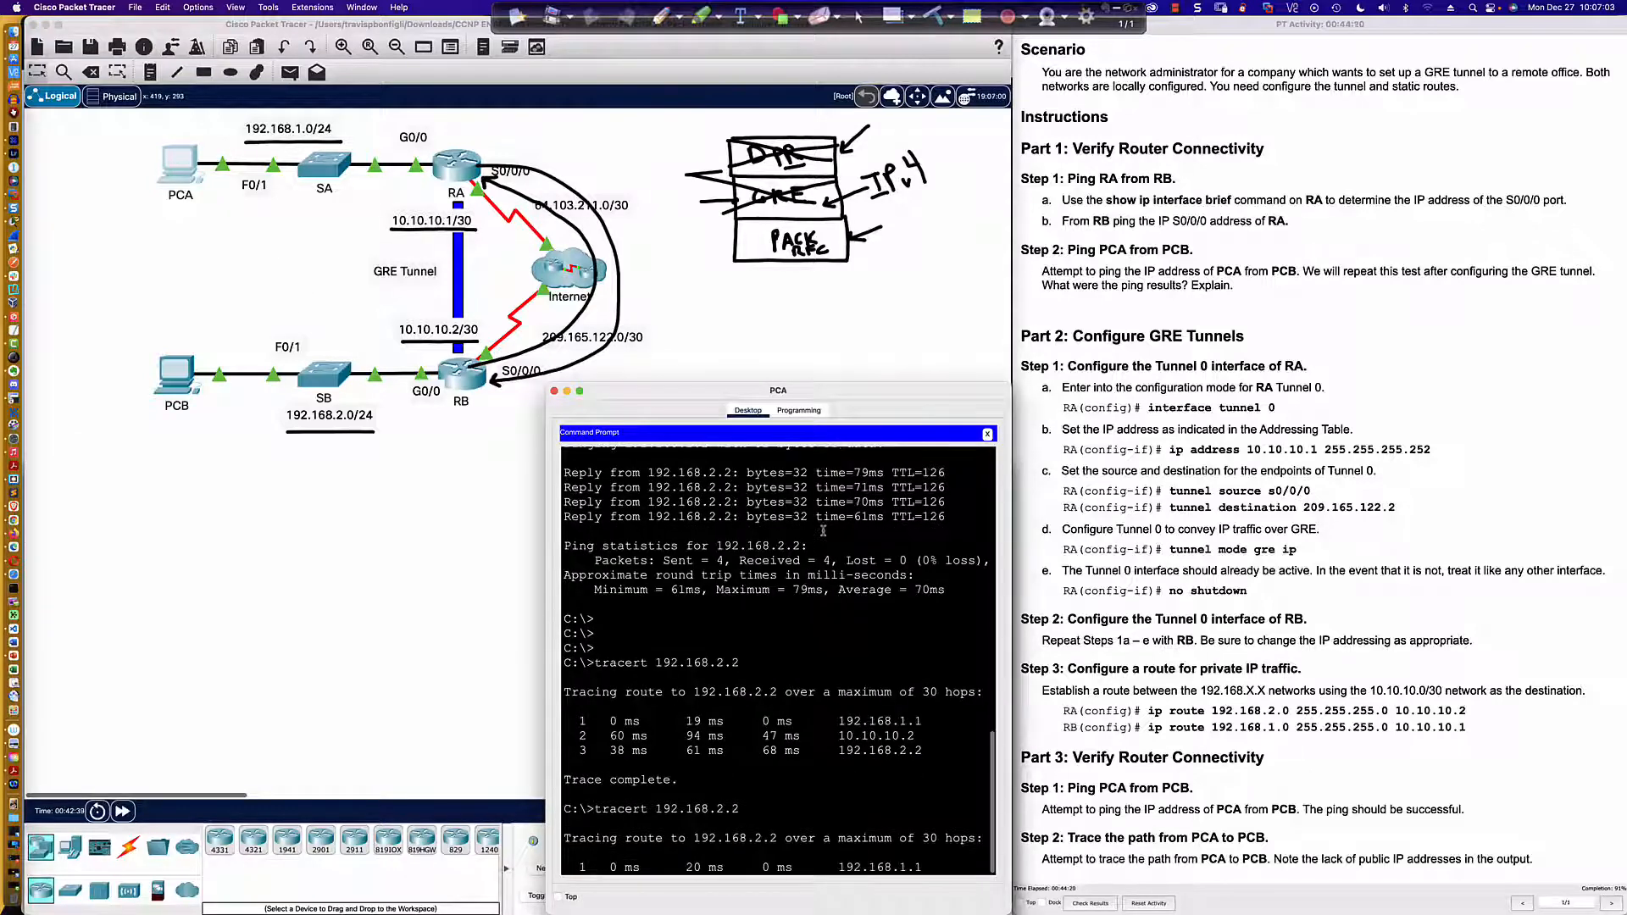
pyautogui.write('ping 192.168.2.2')
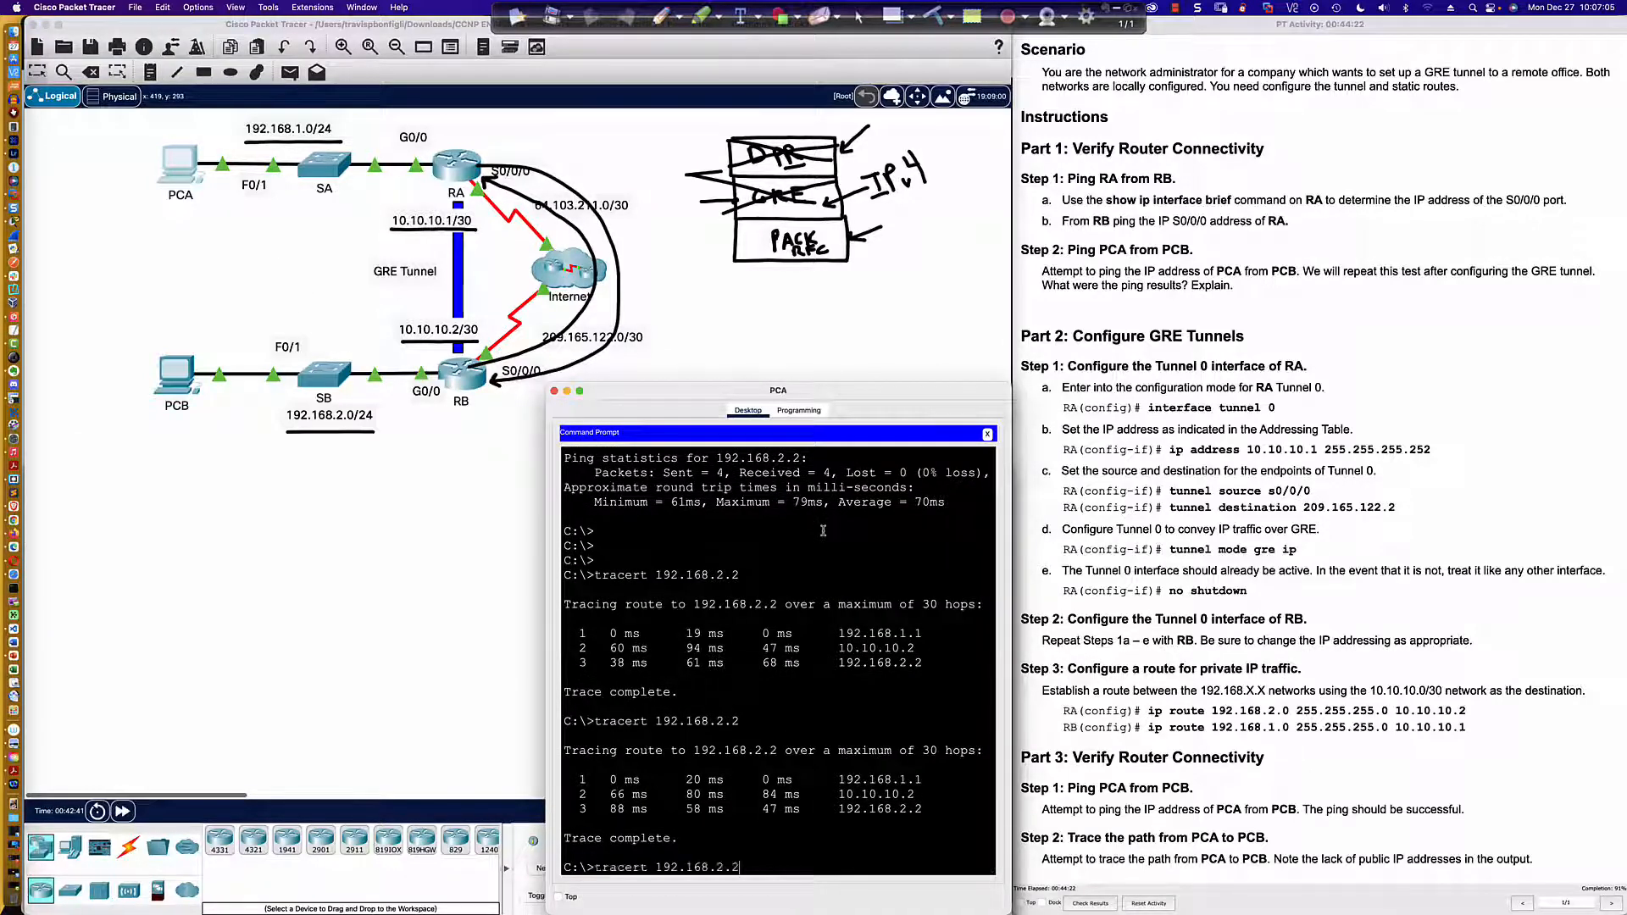
pyautogui.press('Return')
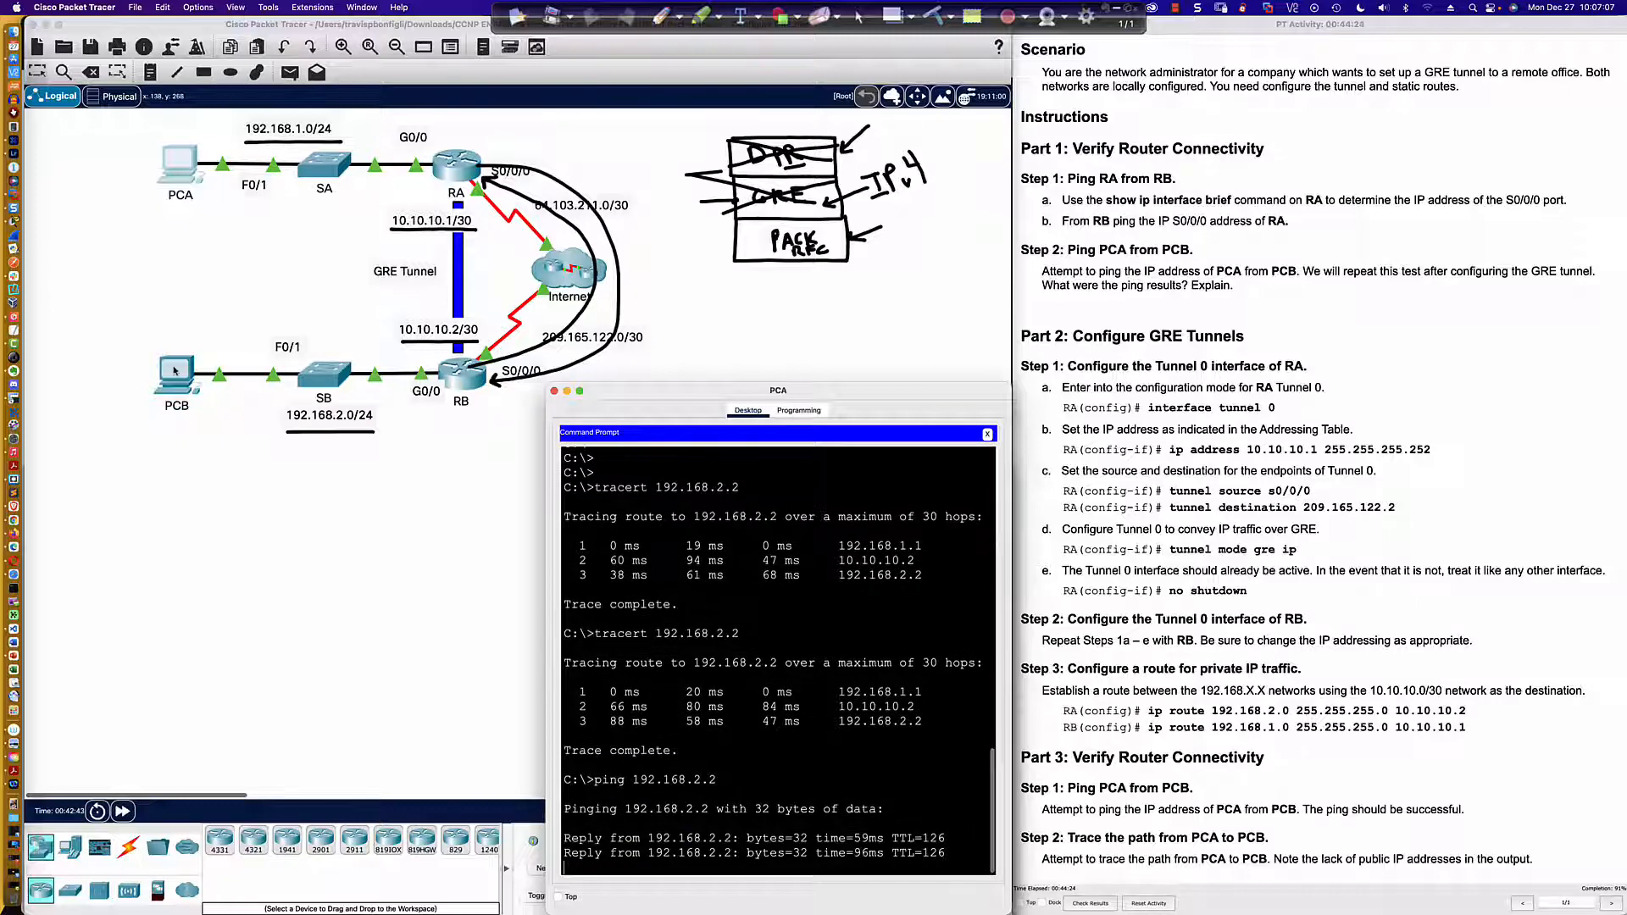
# Step: Repeat the ping from PCB to 192.168.1.2 to test connectivity over the EIGRP routes
pyautogui.click(173, 370)
pyautogui.press('Up')
pyautogui.press('Return')
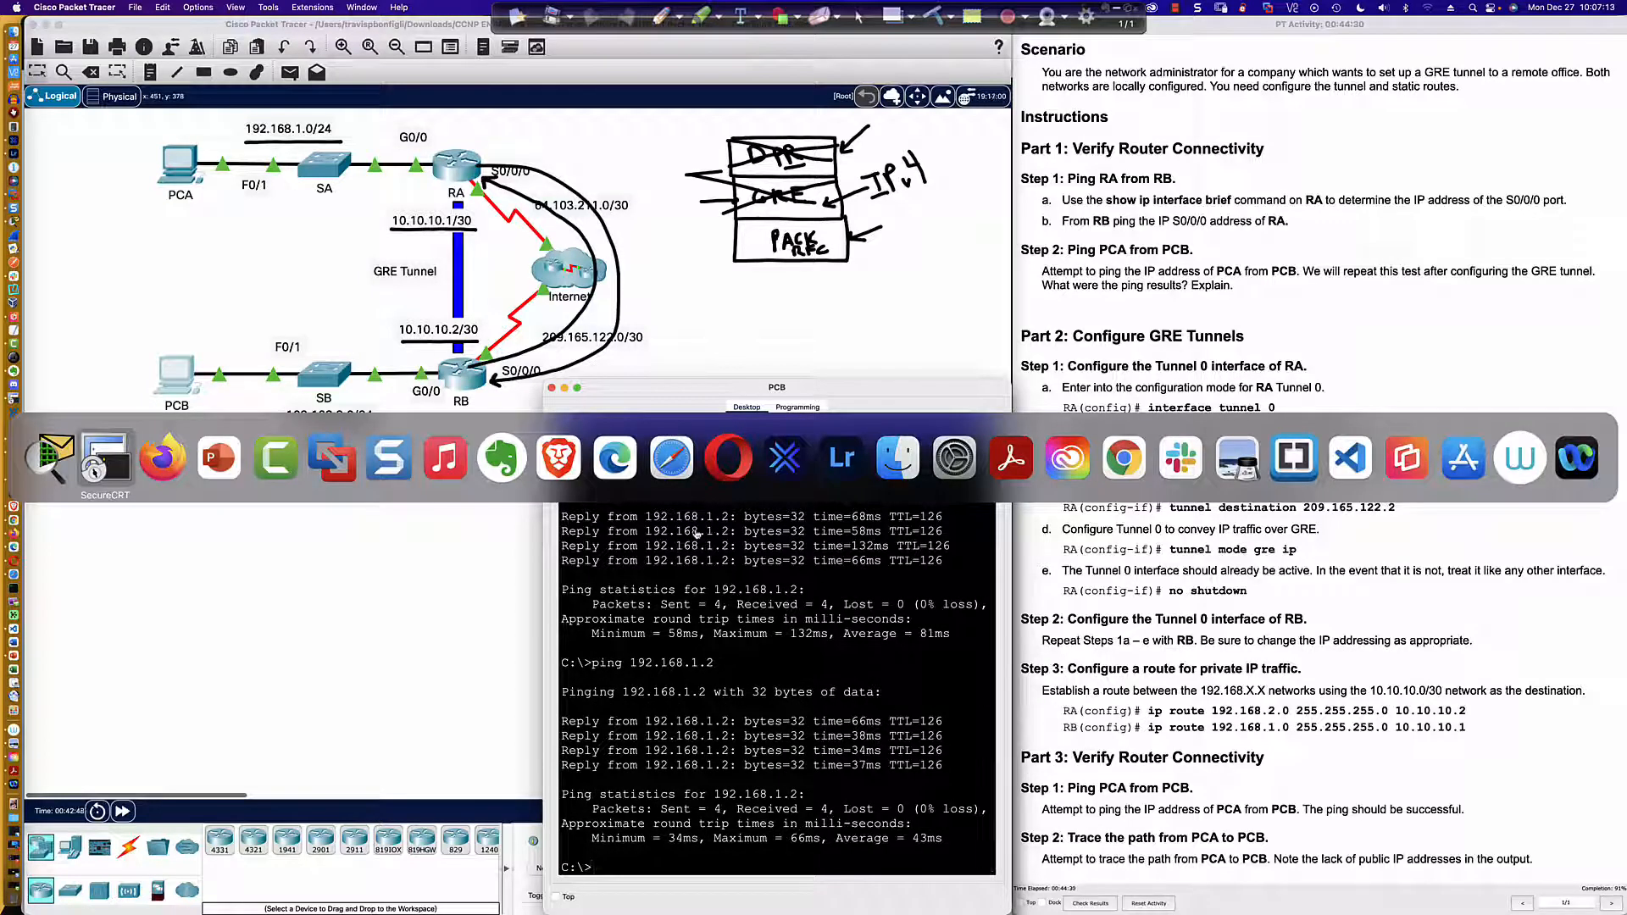
# Step: Switch to the PowerPoint title slide and clear all pen annotations from the screen
pyautogui.press('super+Tab')
pyautogui.press('super+Tab')
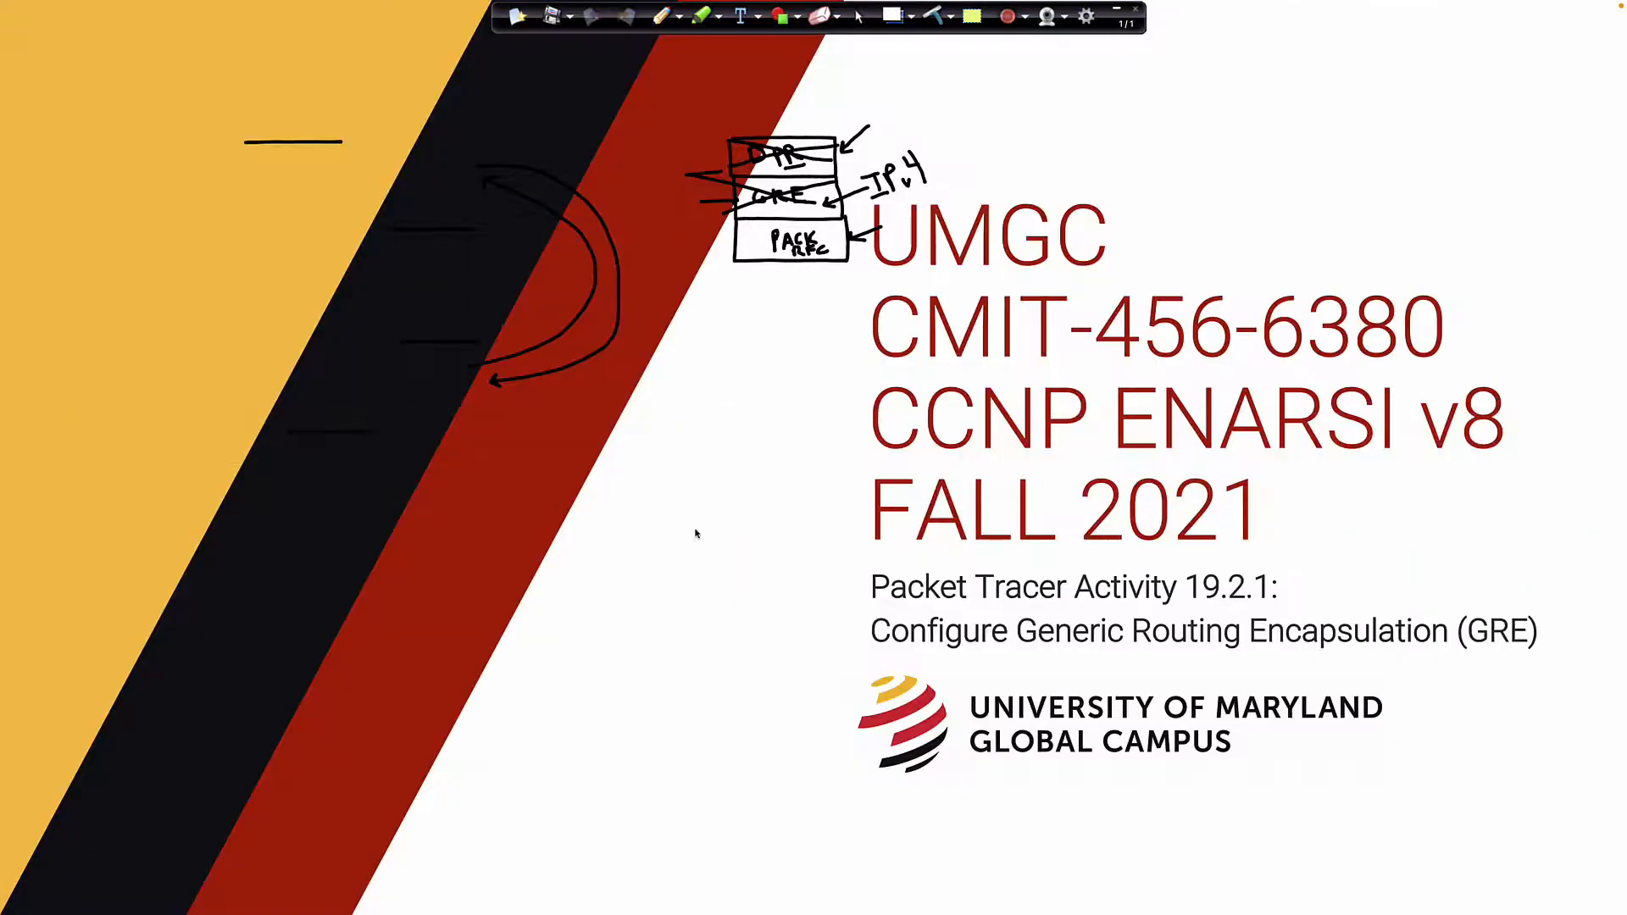
pyautogui.click(926, 15)
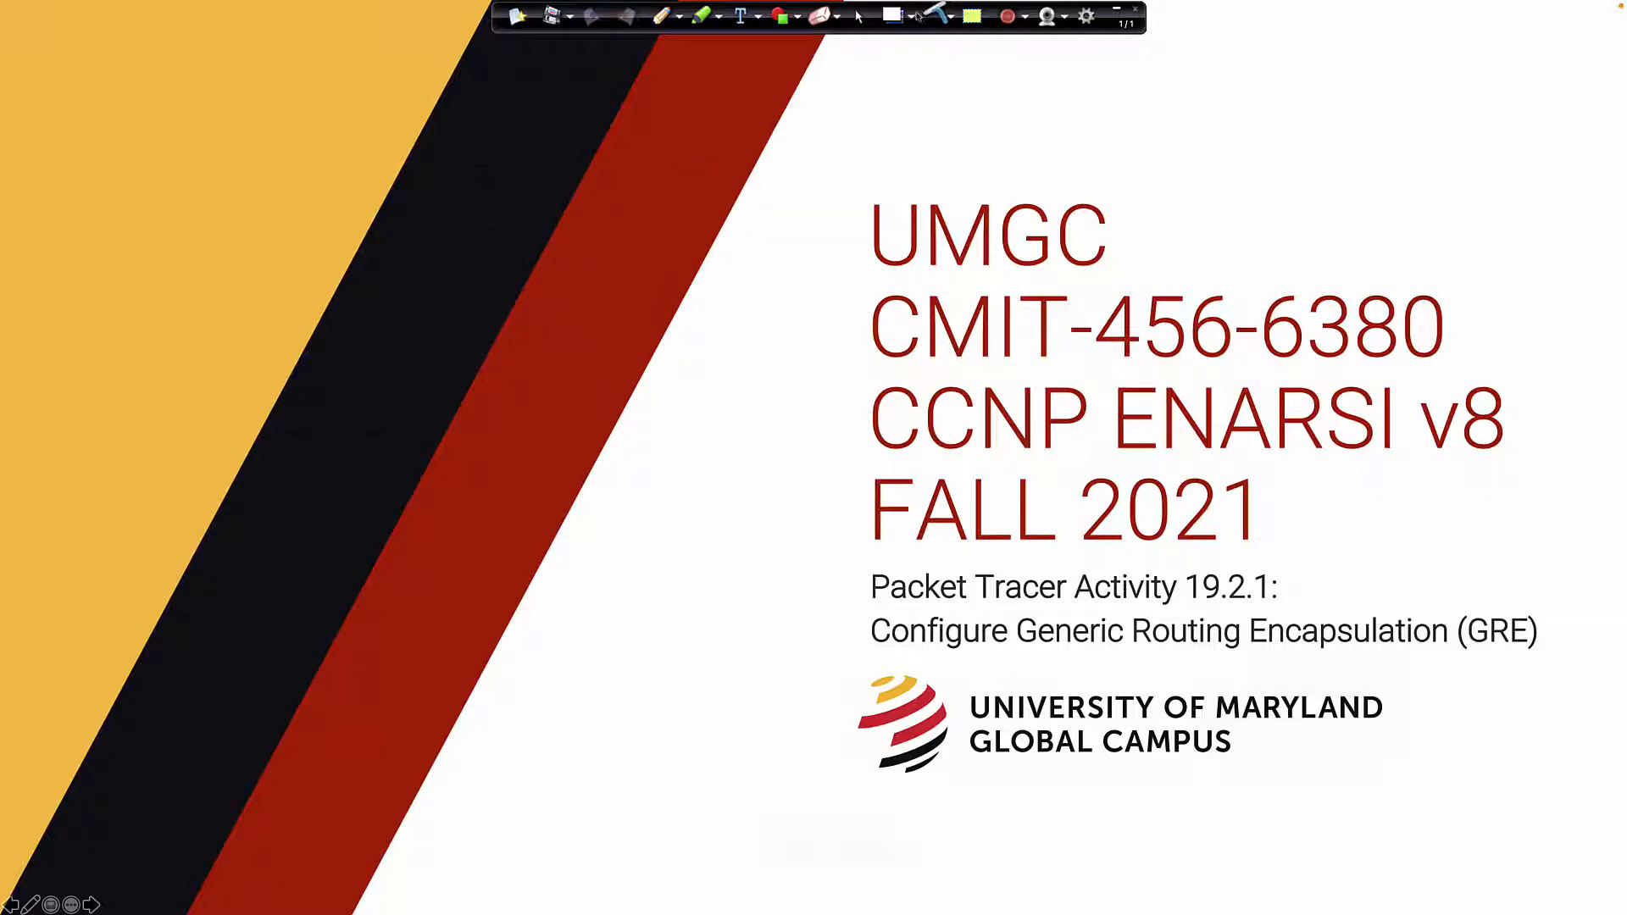